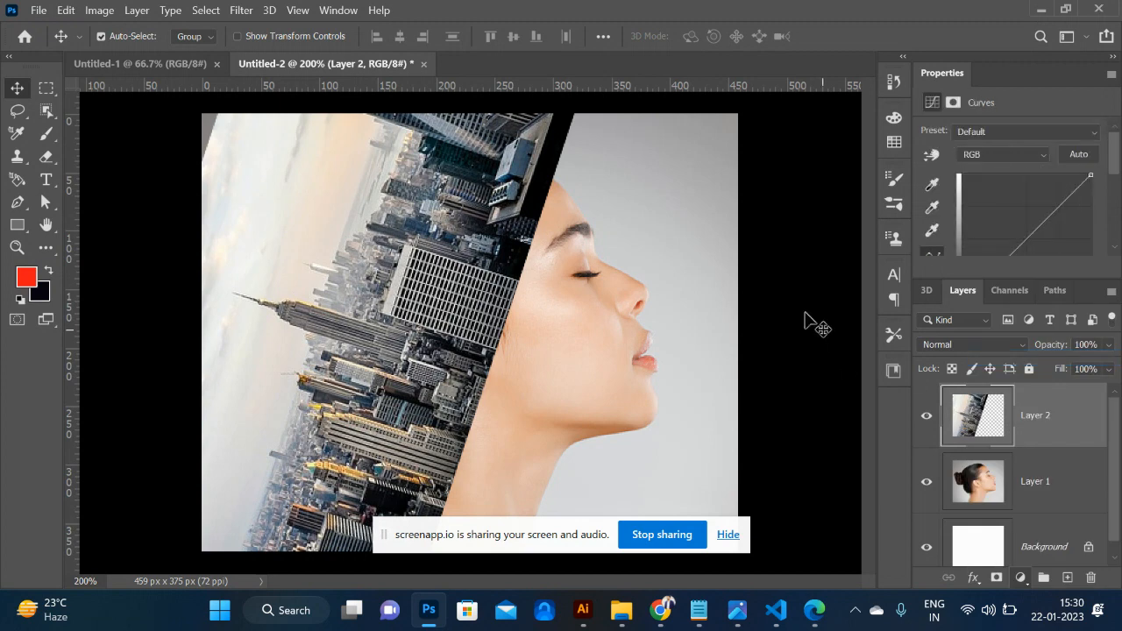
- Raise the RGB curve to strongly brighten the image and clip the Curves adjustment to the city layer
left_click_drag(1047, 213, 1029, 197)
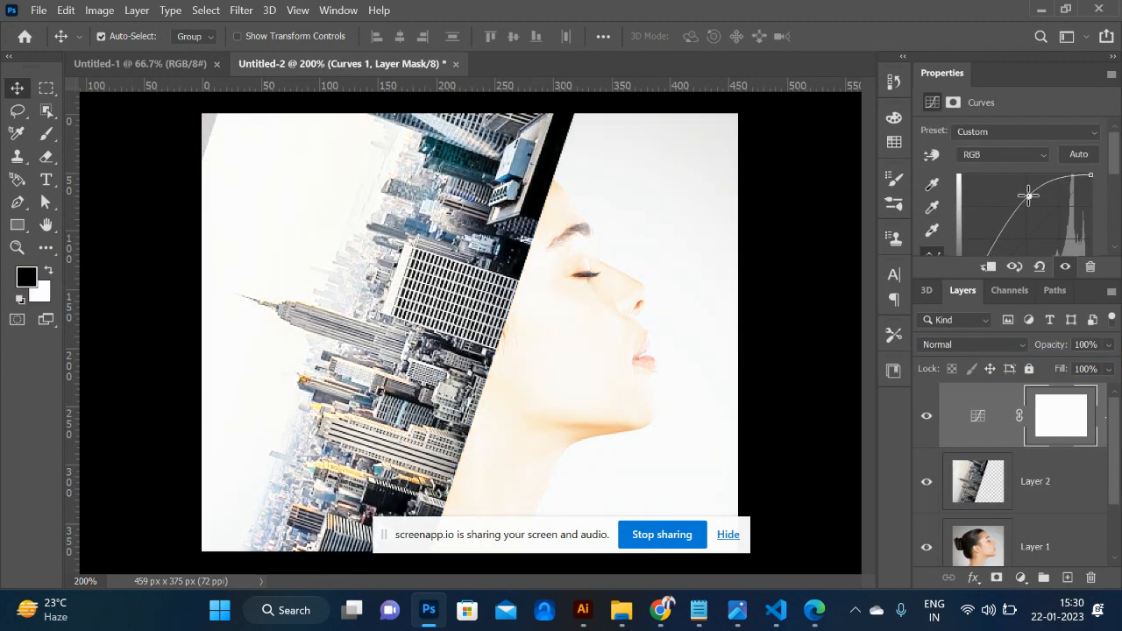
left_click_drag(1030, 196, 1027, 191)
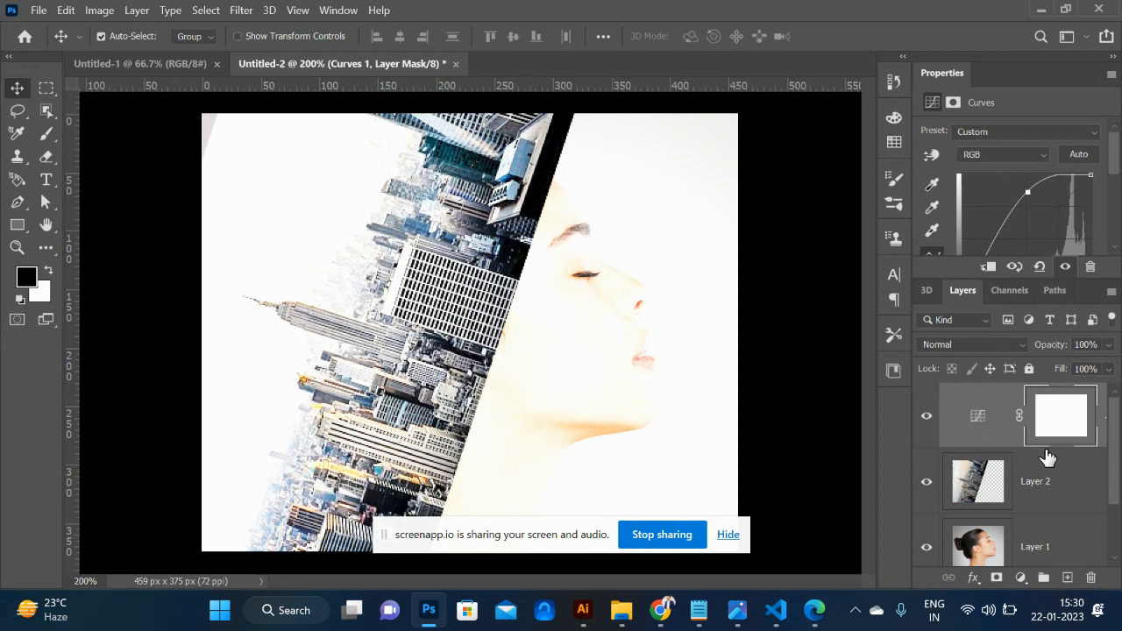
key("ctrl")
key("ctrl+alt+g")
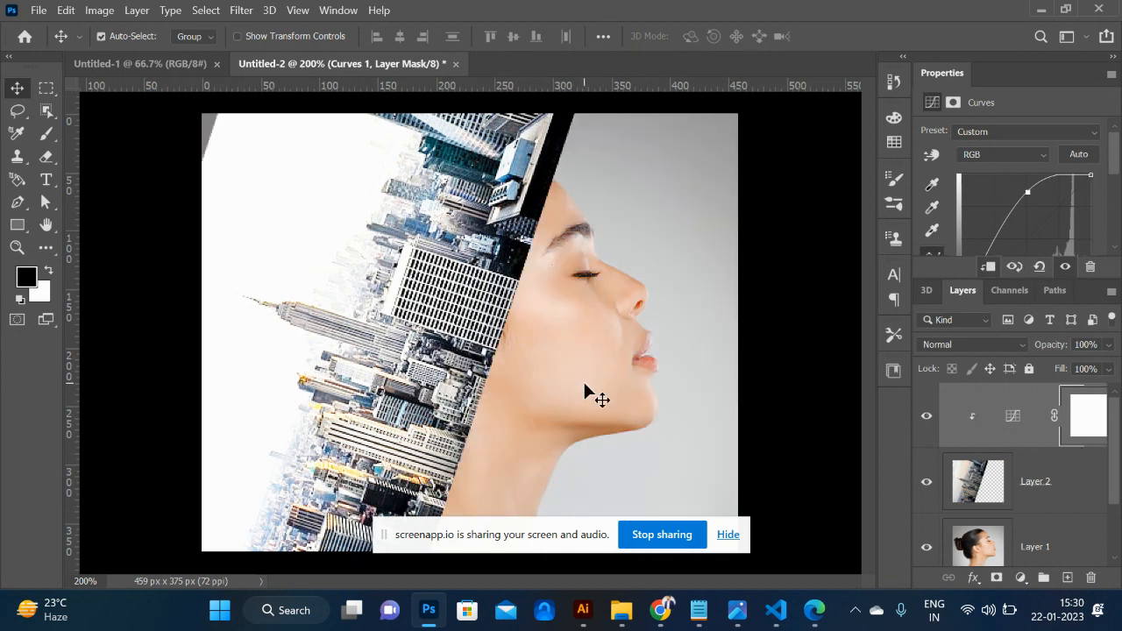
- Add a white layer mask to the city image on Layer 2
left_click(992, 476)
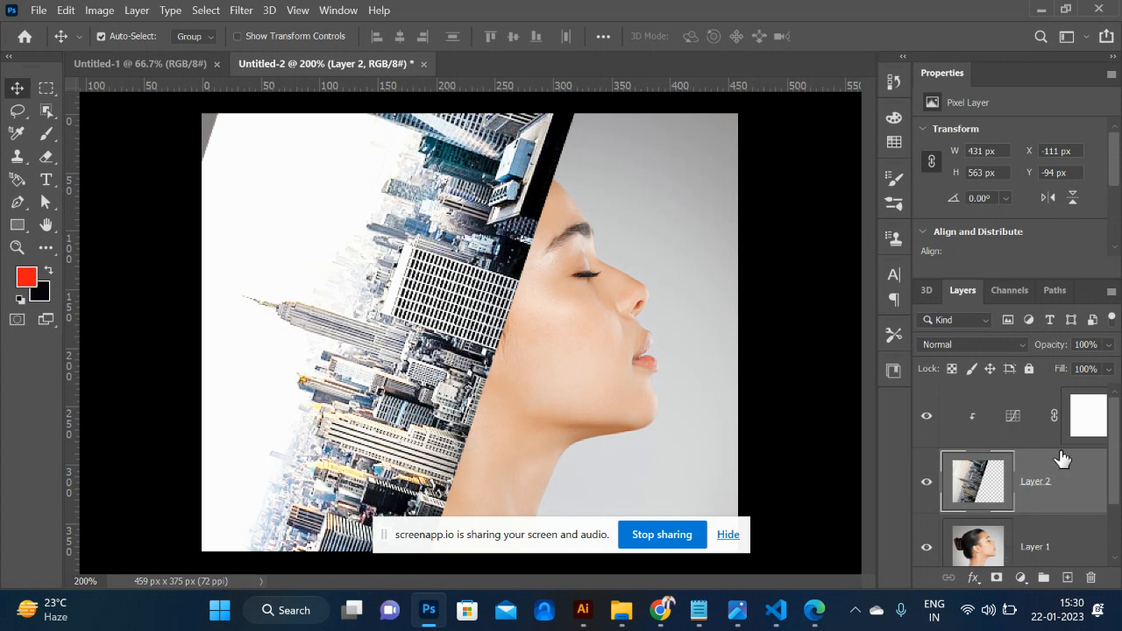
left_click(1023, 421)
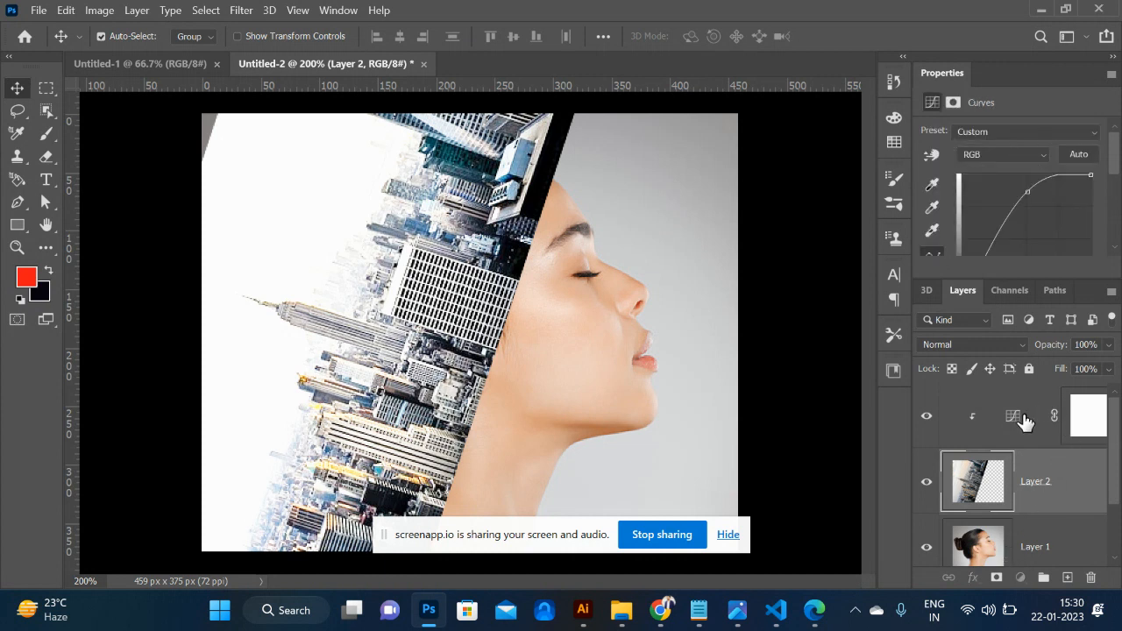
left_click(1012, 497)
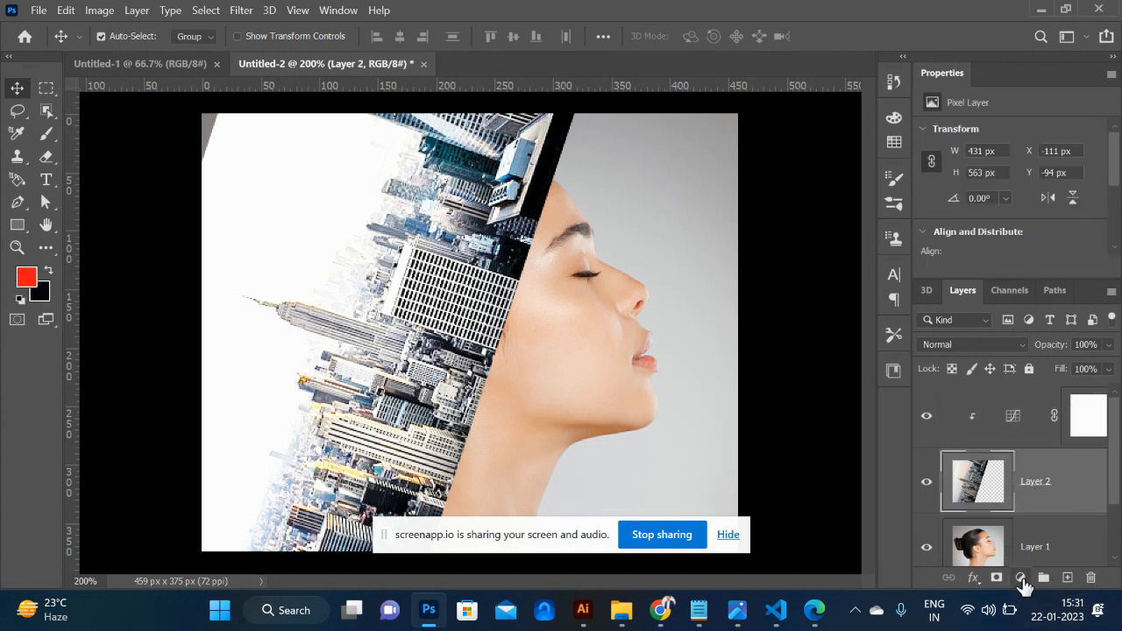
left_click(997, 579)
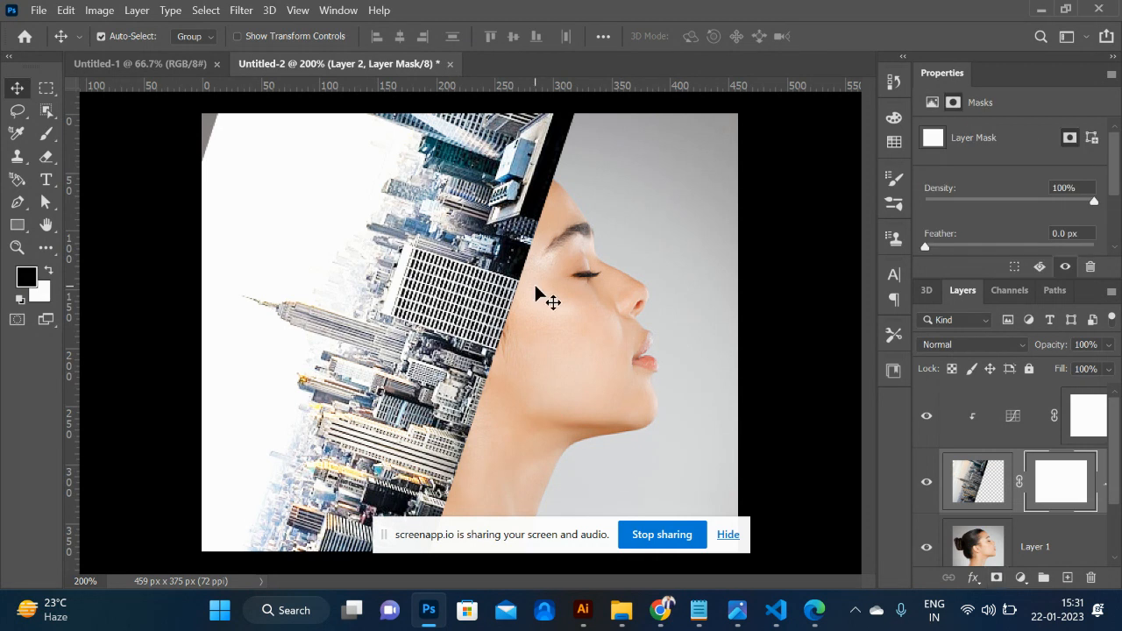
- Try to blend the city into the woman's head with black-to-white gradients in Difference mode on the layer mask
key("g")
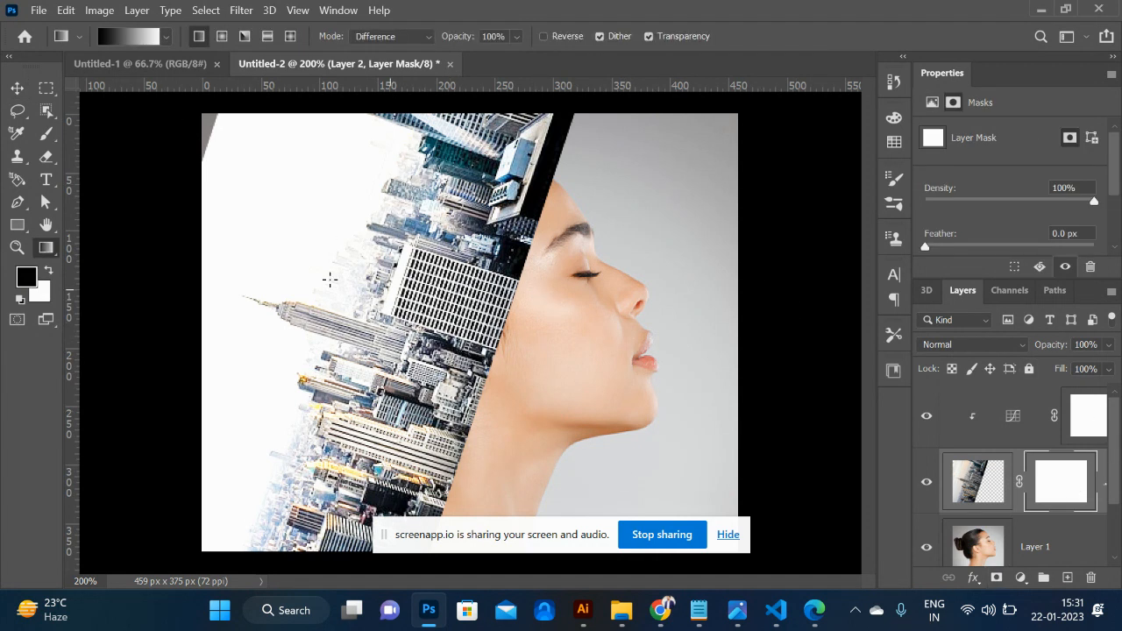
left_click_drag(220, 177, 395, 280)
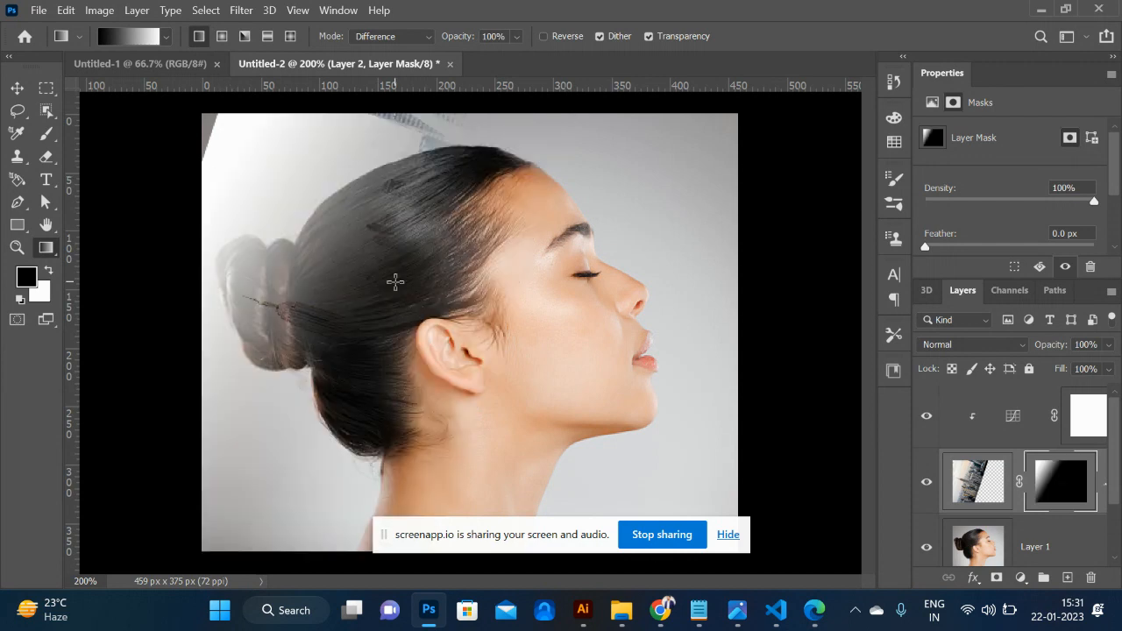
left_click_drag(317, 249, 426, 308)
left_click_drag(514, 373, 436, 318)
left_click_drag(505, 374, 477, 349)
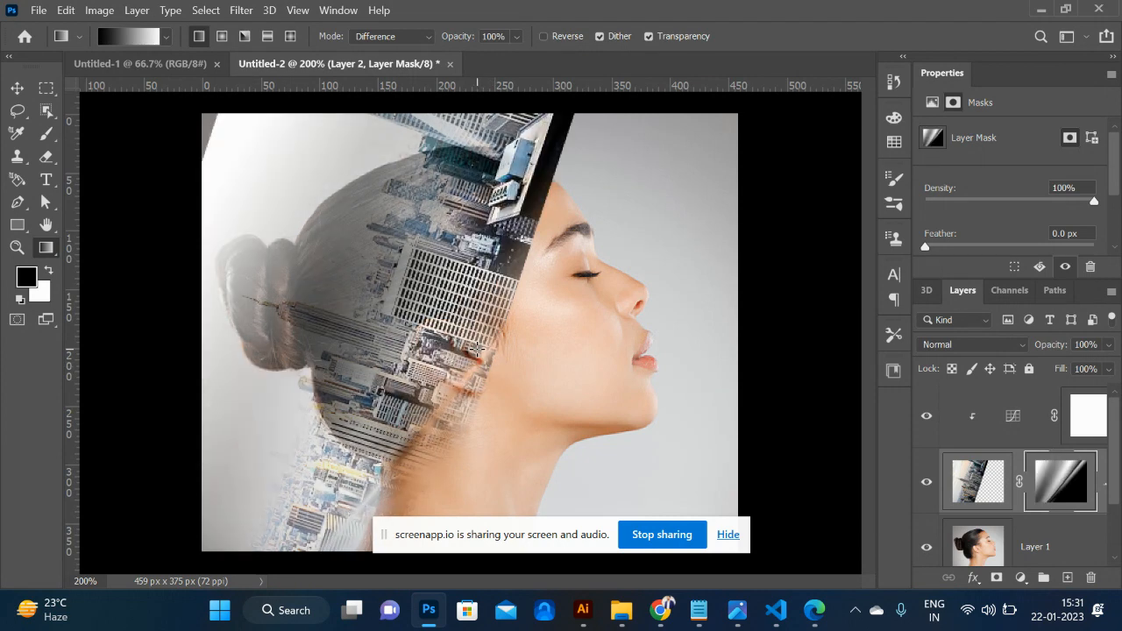
left_click_drag(517, 296, 453, 263)
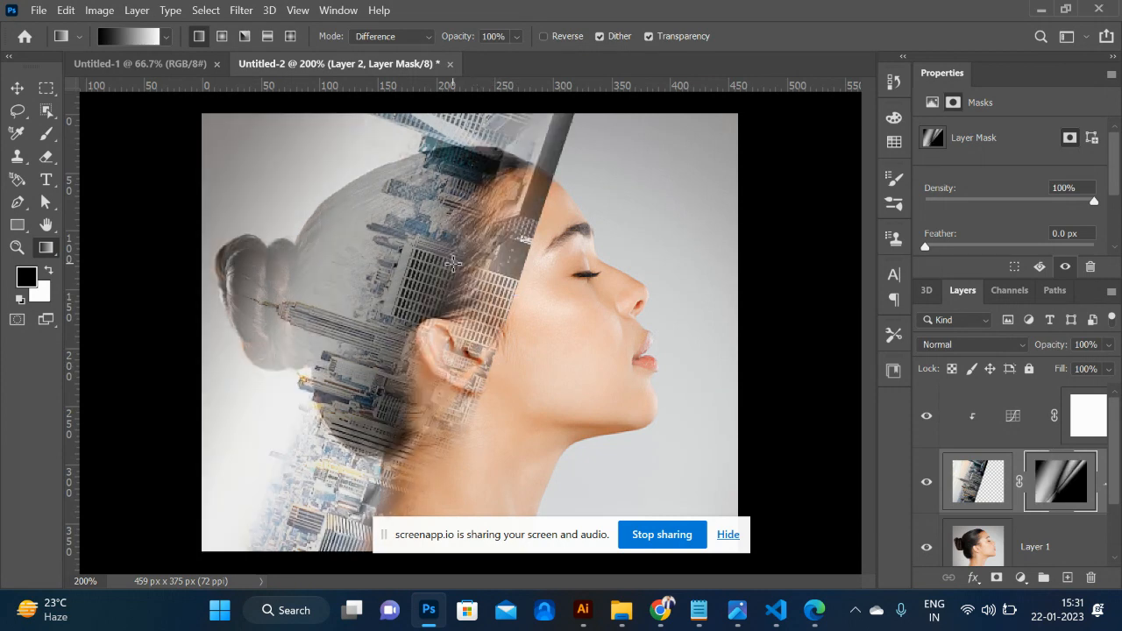
left_click_drag(515, 358, 392, 296)
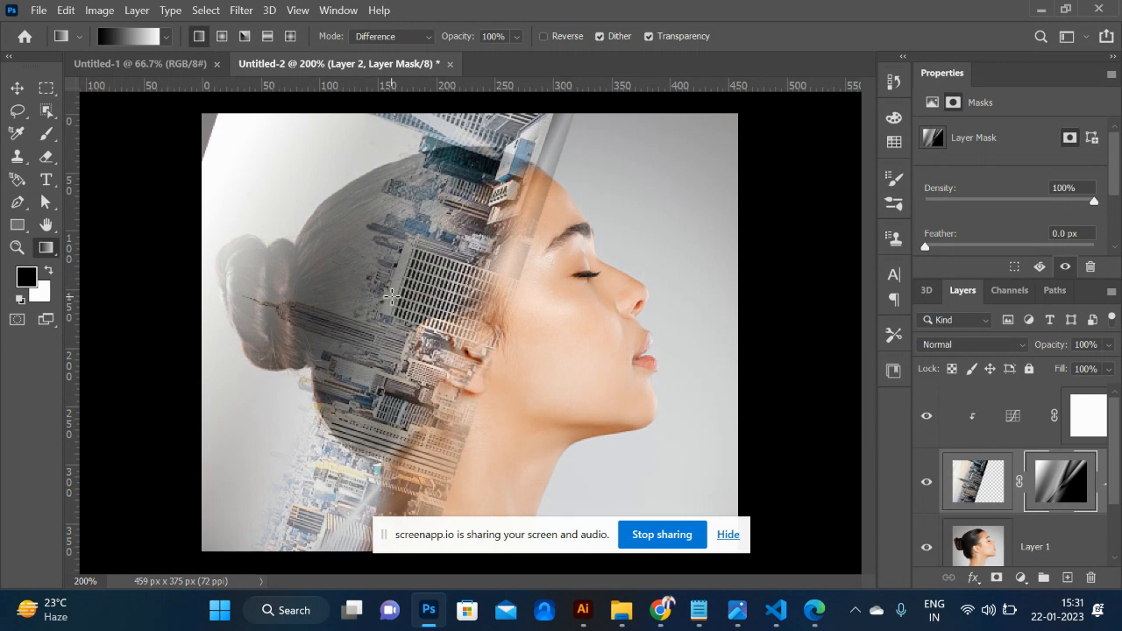
left_click_drag(451, 340, 244, 255)
left_click_drag(331, 285, 505, 383)
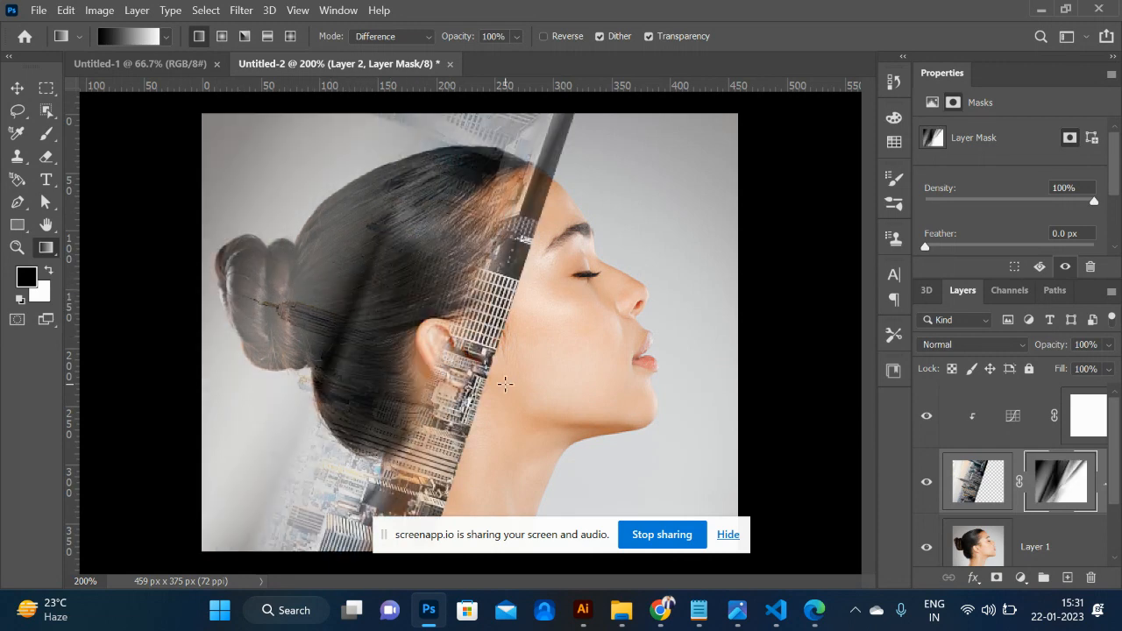
- Undo all the Difference-mode gradients on the city layer's mask
key("ctrl+z")
key("ctrl+z")
key("ctrl+z")
key("ctrl+z")
key("ctrl+z")
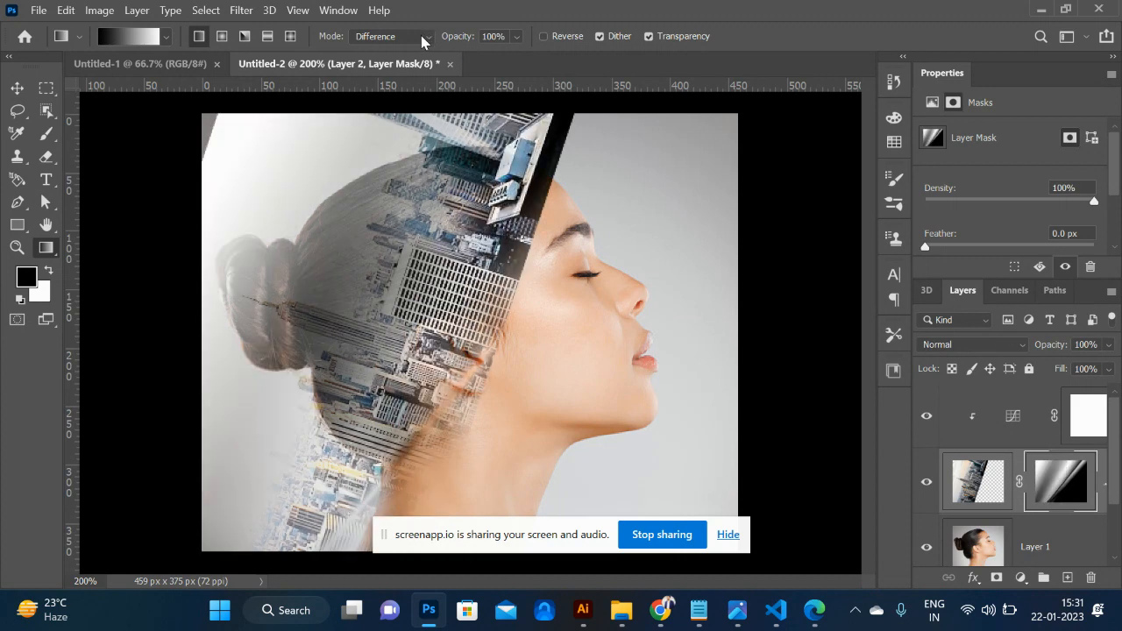
key("ctrl+z")
key("ctrl+z")
key("ctrl+z")
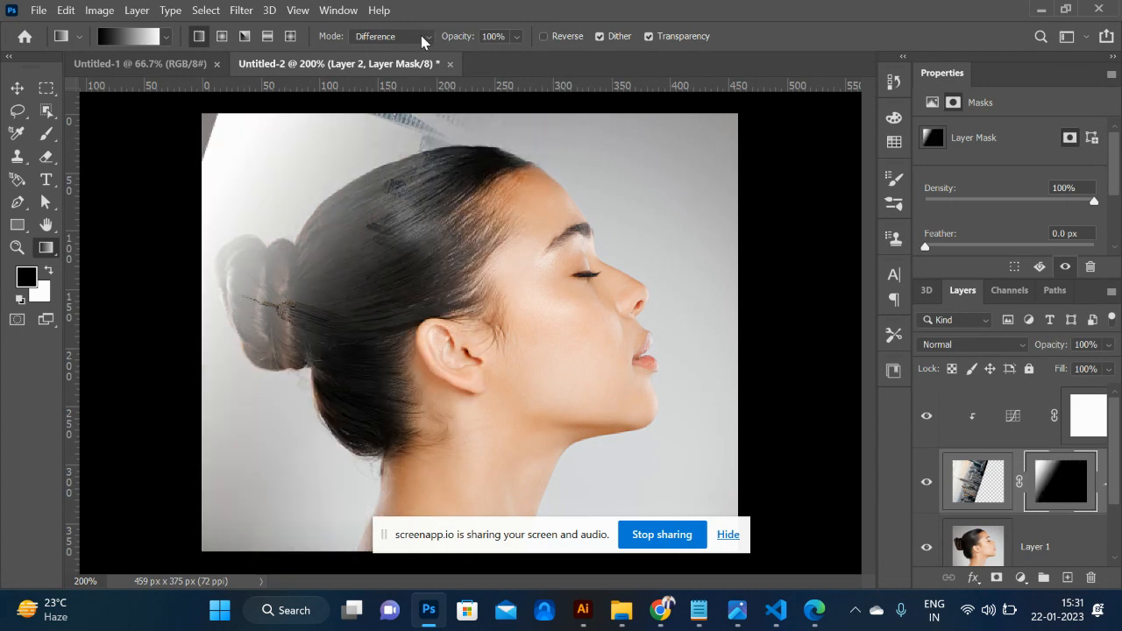
key("ctrl+z")
- Set the gradient mode to Normal and fade the city into the woman's face with a diagonal linear gradient on the mask
left_click(420, 35)
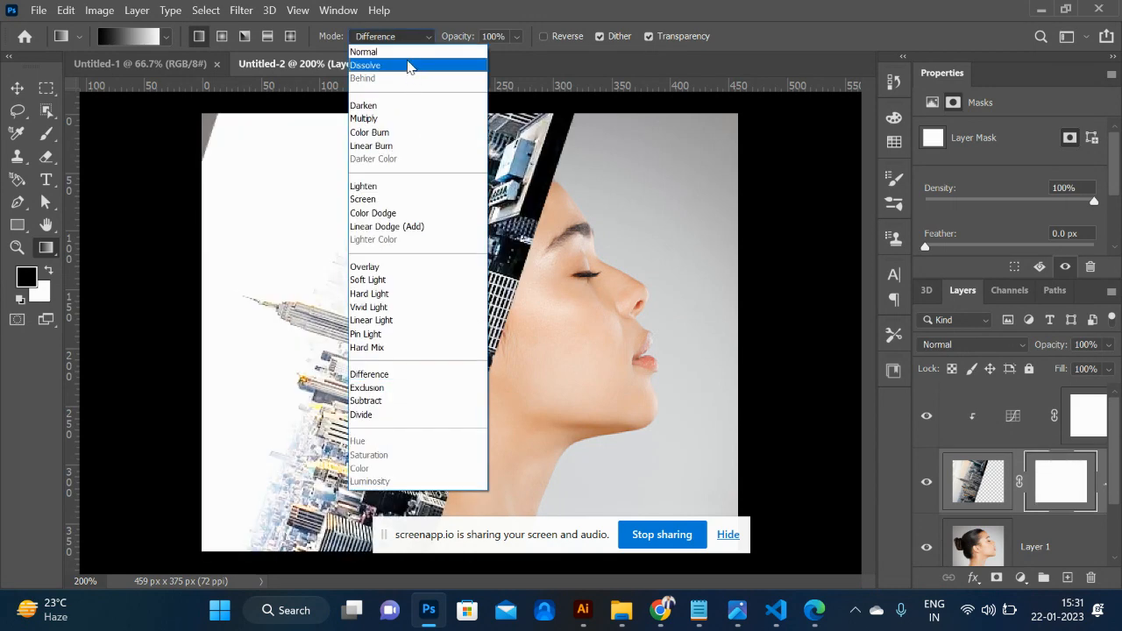
left_click(403, 52)
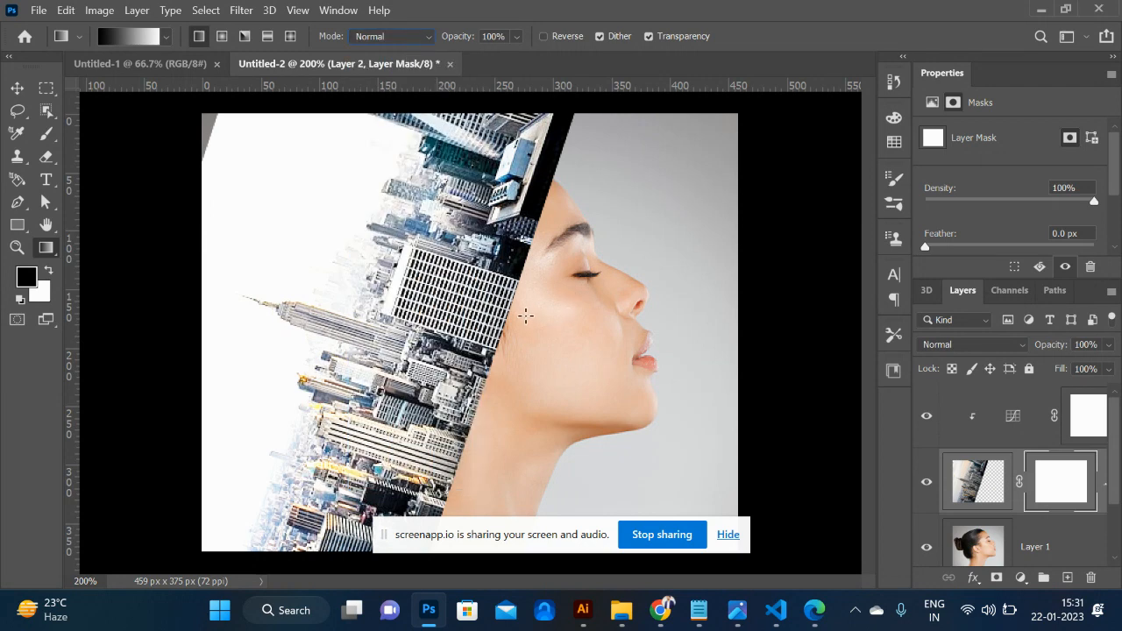
left_click_drag(505, 312, 326, 261)
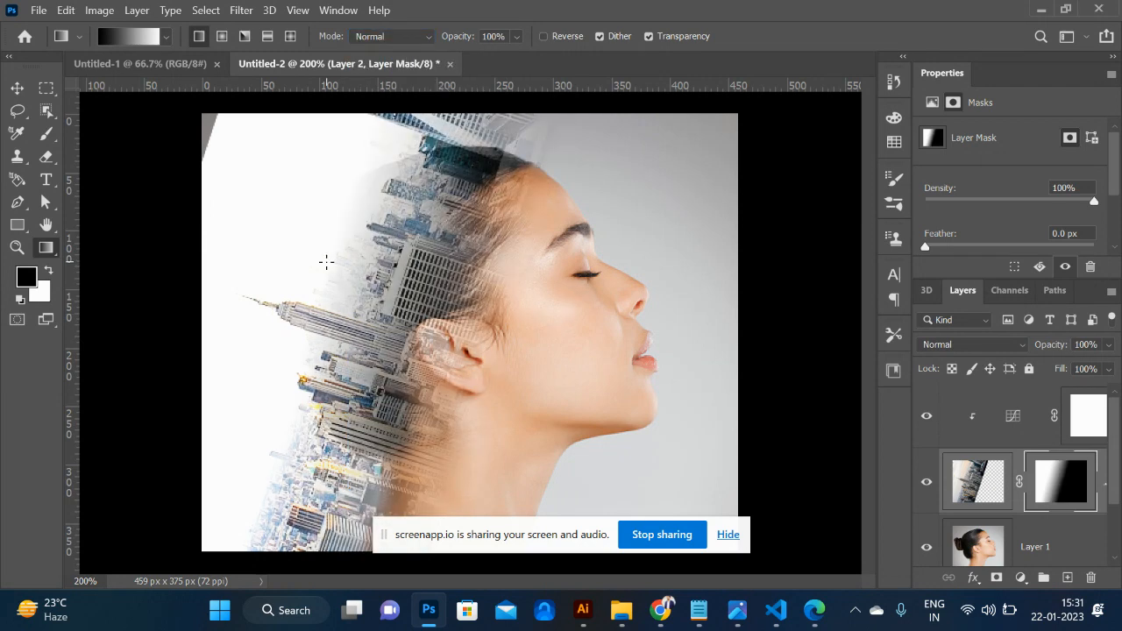
left_click_drag(260, 223, 512, 362)
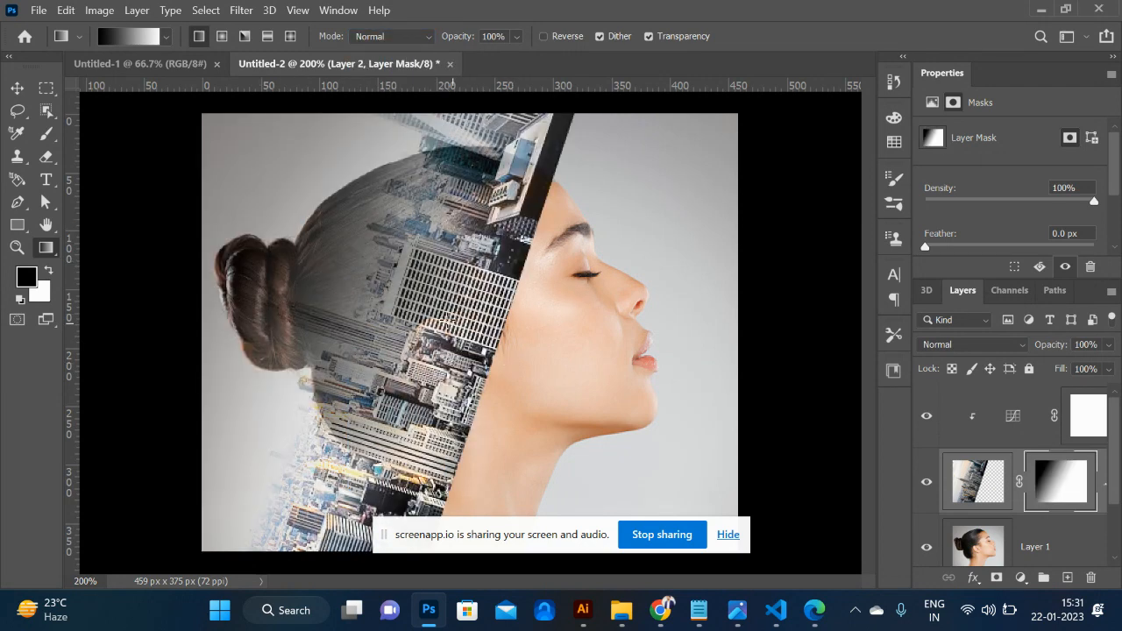
left_click_drag(367, 239, 275, 248)
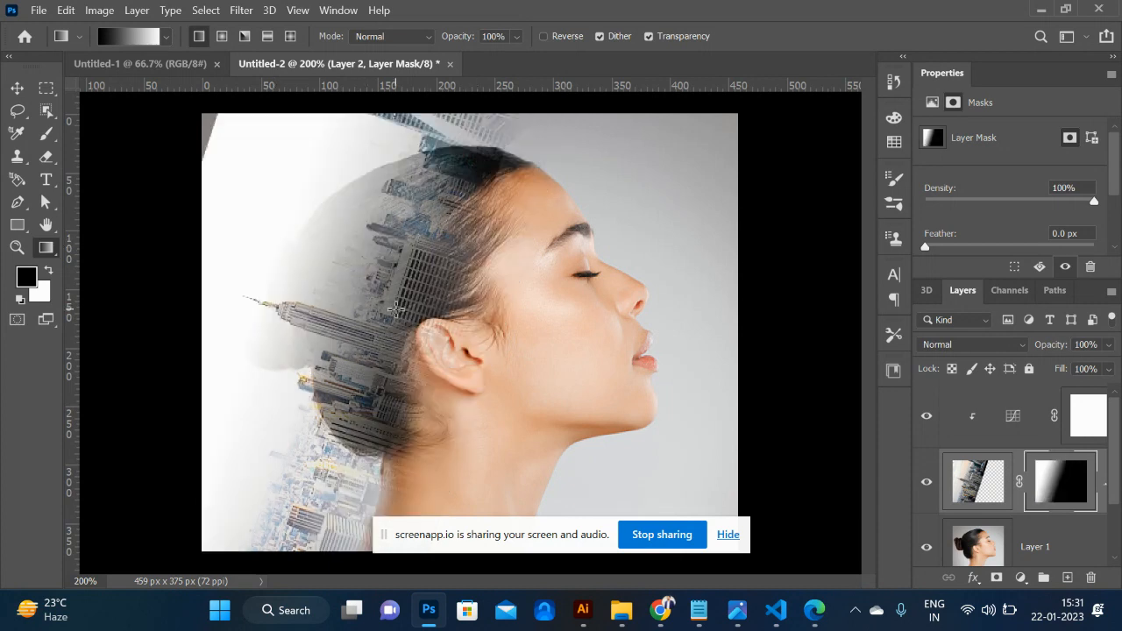
left_click_drag(473, 347, 416, 331)
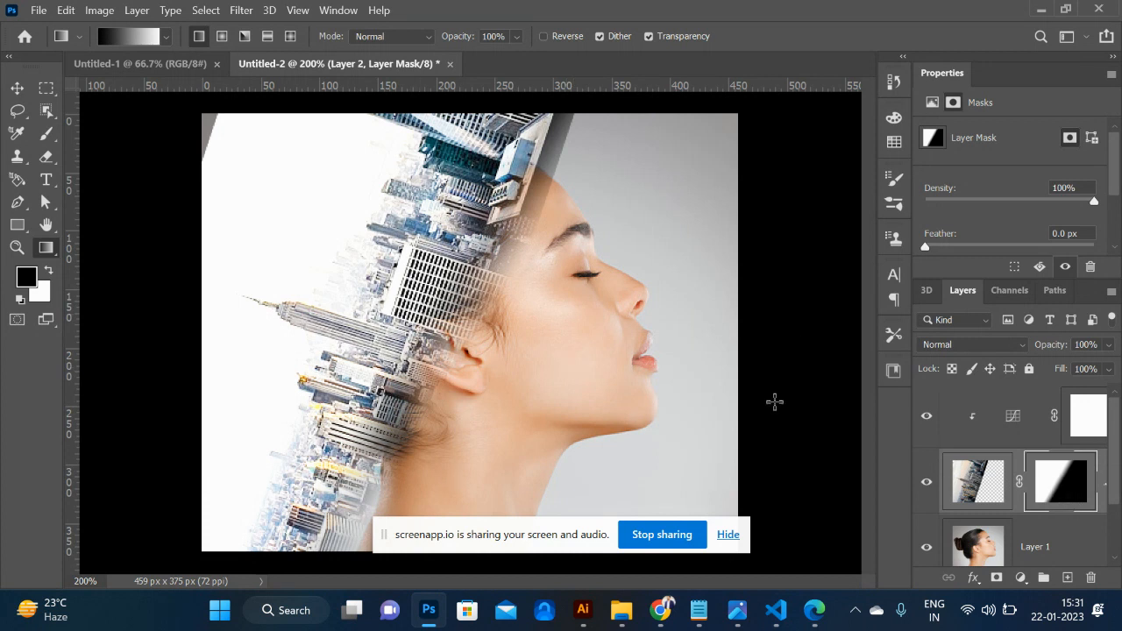
key("v")
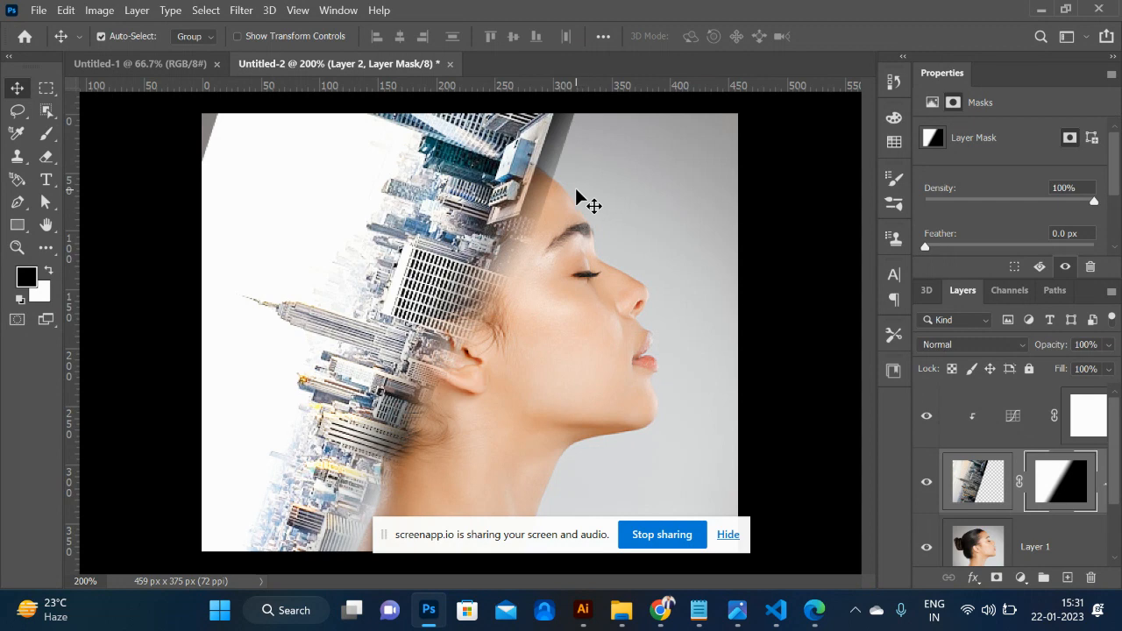
- Paint black on the mask with a soft 175 px brush to hide the city by the forehead and along the image's left edge
key("b")
key("bracketleft")
key("bracketleft")
key("bracketleft")
key("bracketleft")
key("bracketleft")
key("bracketleft")
key("bracketleft")
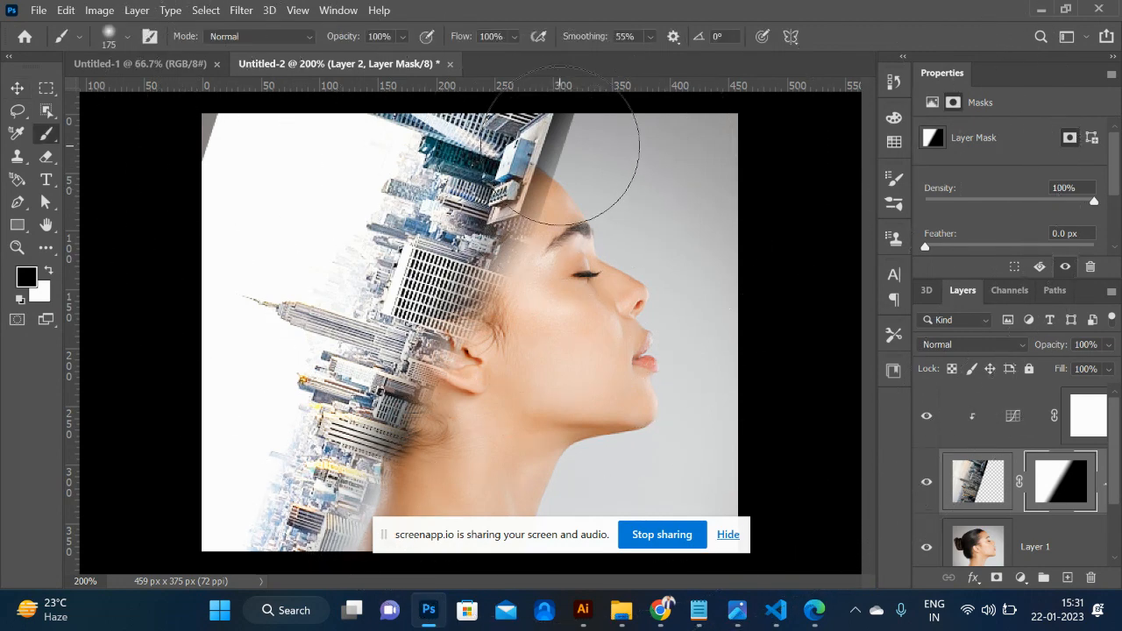
left_click_drag(559, 148, 518, 85)
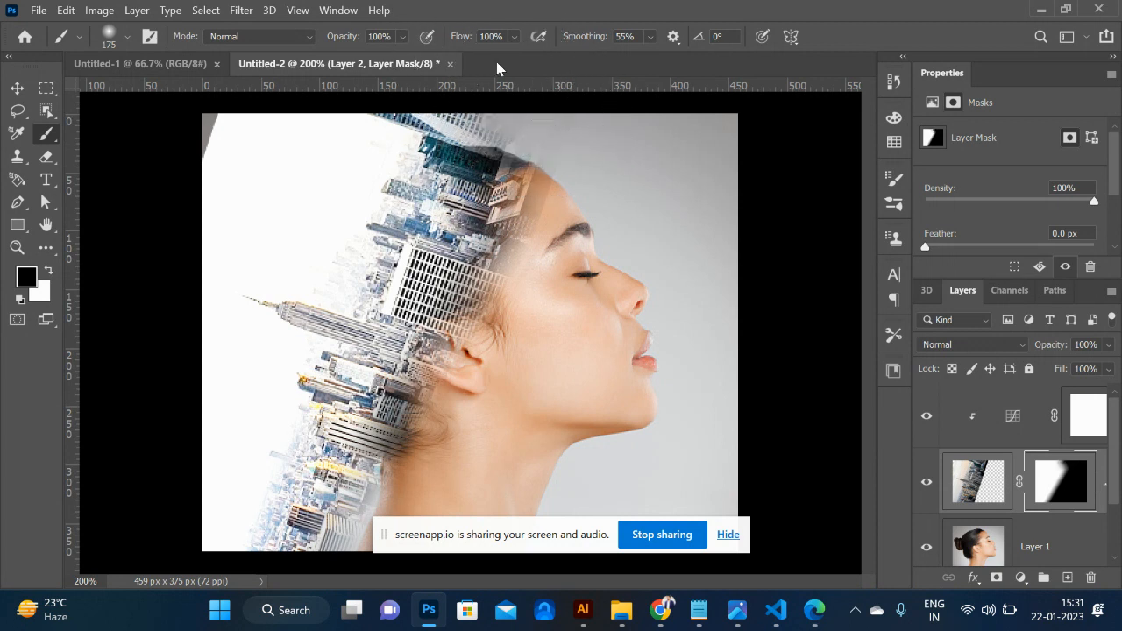
mouse_move(182, 132)
left_mouse_down()
mouse_move(180, 161)
mouse_move(201, 47)
mouse_move(179, 151)
mouse_move(160, 178)
mouse_move(188, 162)
mouse_move(188, 178)
mouse_move(146, 222)
mouse_move(210, 470)
mouse_move(214, 453)
mouse_move(217, 517)
mouse_move(194, 478)
mouse_move(192, 527)
mouse_move(241, 533)
left_mouse_up()
left_click_drag(215, 167, 182, 129)
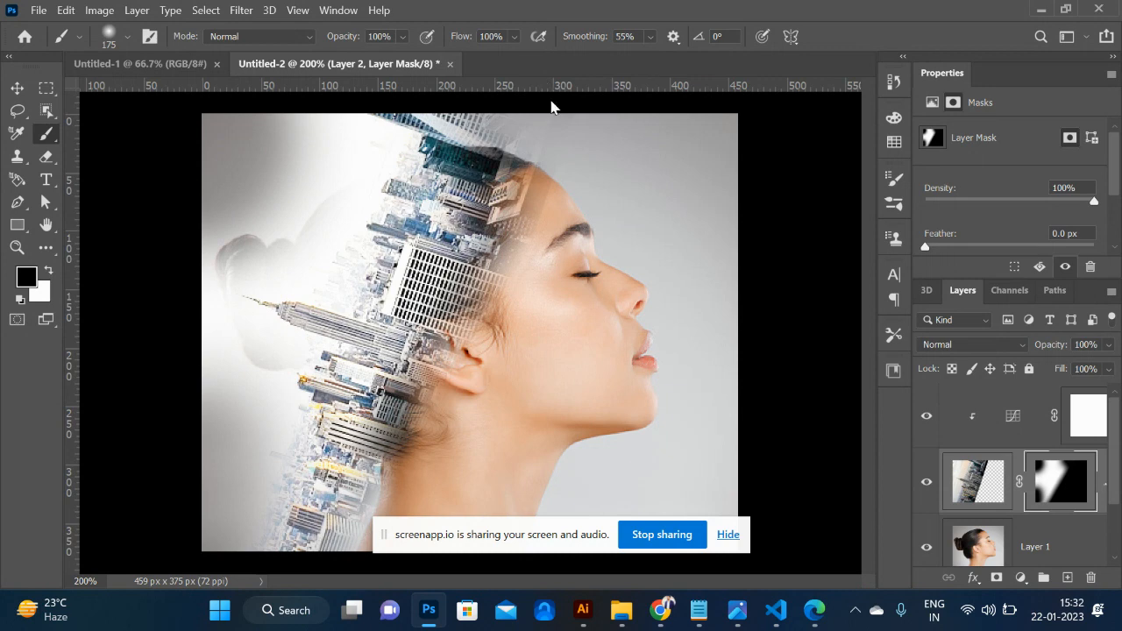
- Reduce the brush size to 100 px and paint out the city areas above the head on the mask
key("ctrl+minus")
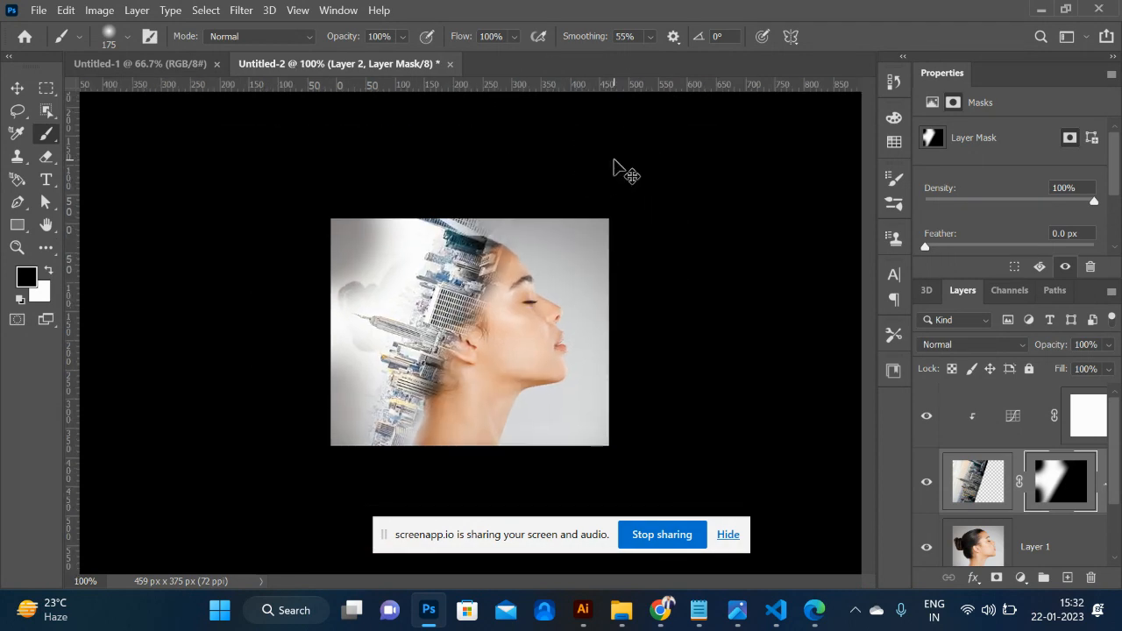
key("ctrl+plus")
key("bracketleft")
key("bracketleft")
key("bracketleft")
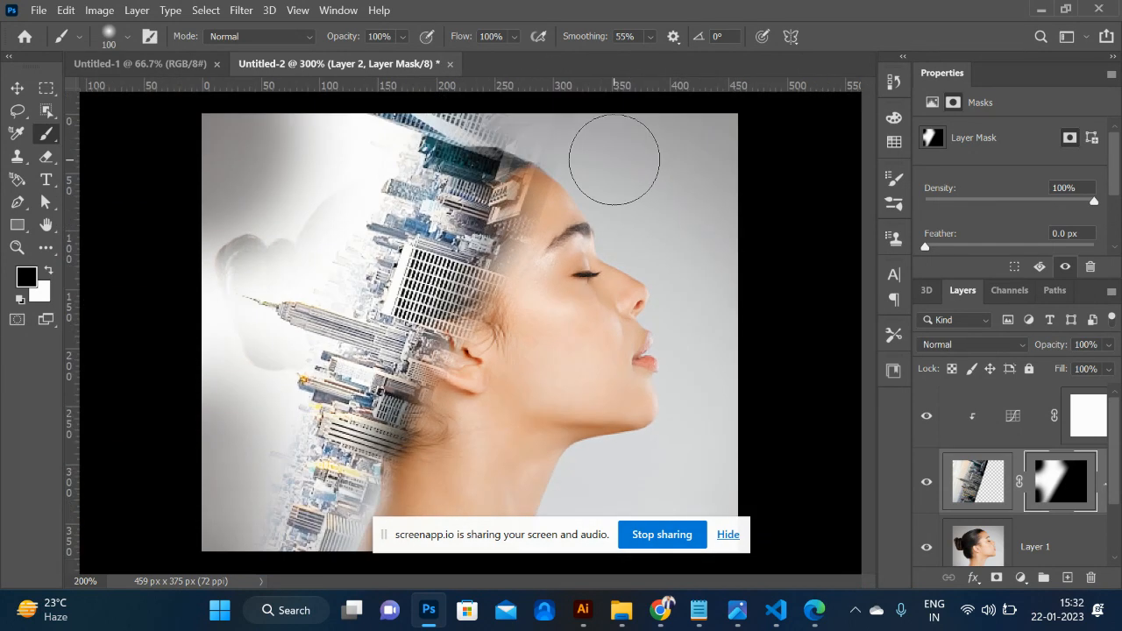
key("ctrl+minus")
mouse_move(478, 225)
left_mouse_down()
mouse_move(503, 219)
mouse_move(407, 217)
mouse_move(328, 260)
mouse_move(397, 219)
mouse_move(344, 280)
mouse_move(405, 230)
mouse_move(391, 237)
left_mouse_up()
key("ctrl+plus")
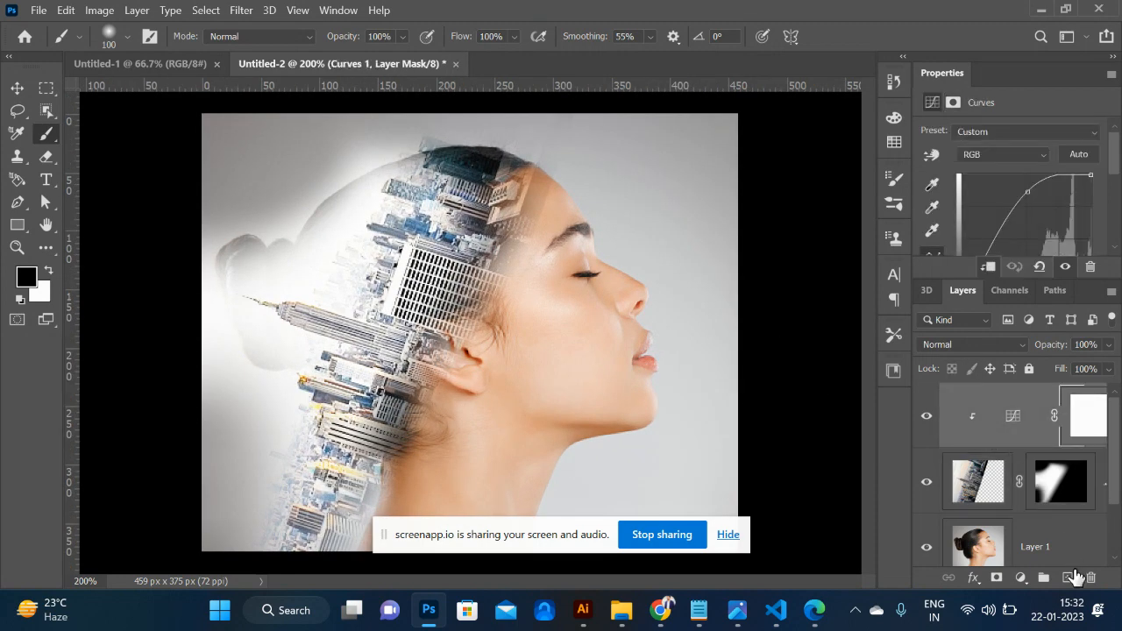
- Add an Exposure adjustment layer above the clipped Curves layer and set its exposure to -0.59
left_click(1020, 578)
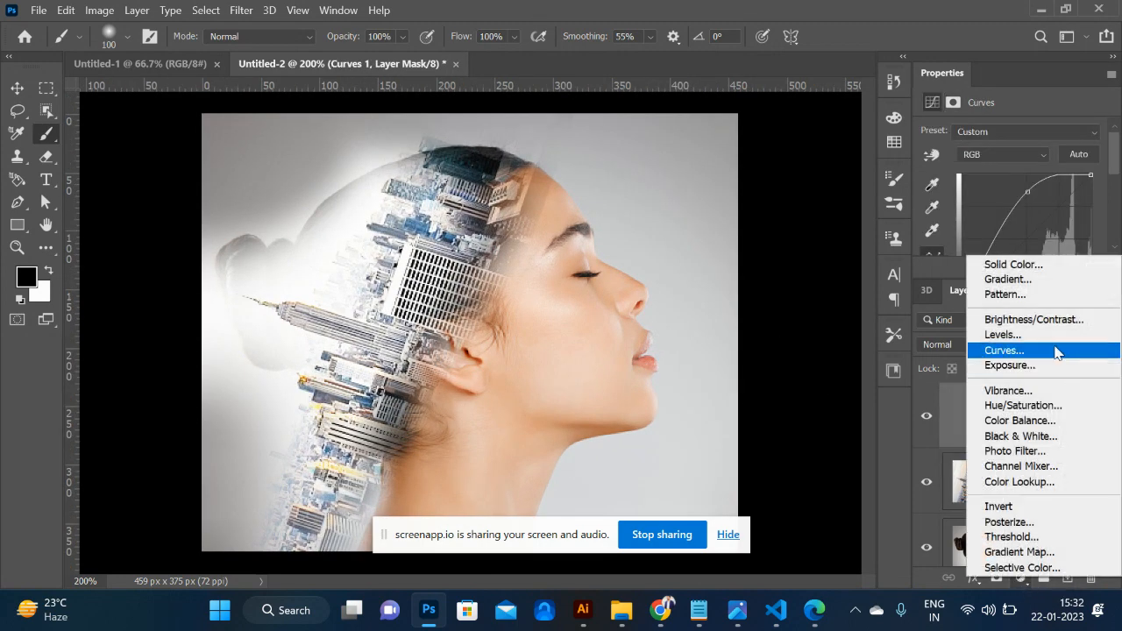
left_click(1034, 364)
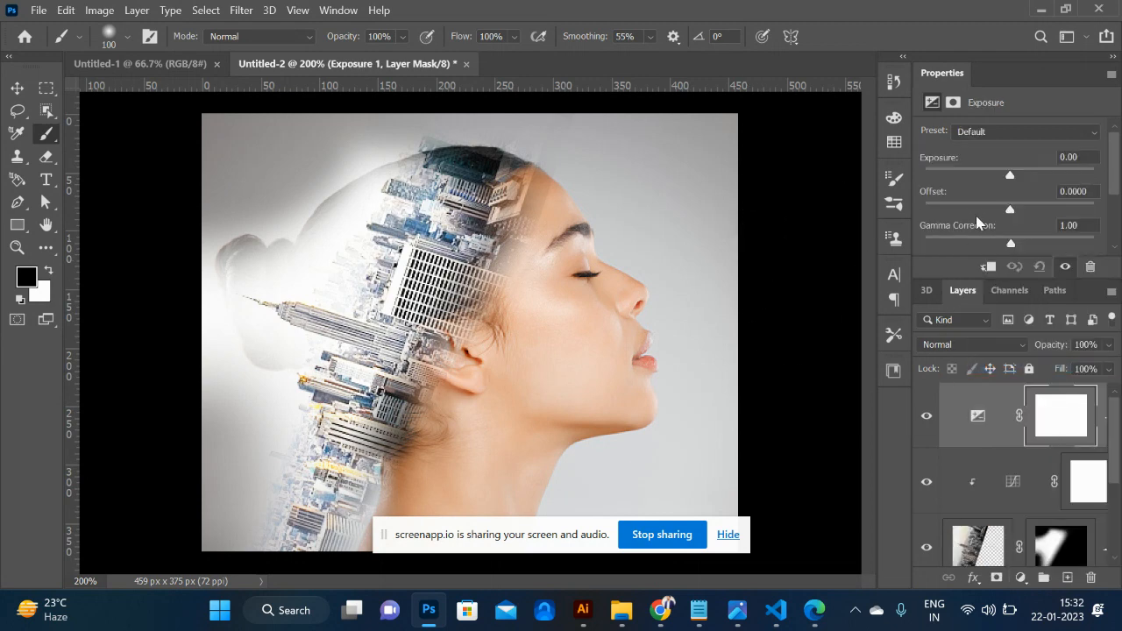
mouse_move(1010, 179)
left_mouse_down()
mouse_move(1042, 179)
mouse_move(1001, 178)
left_mouse_up()
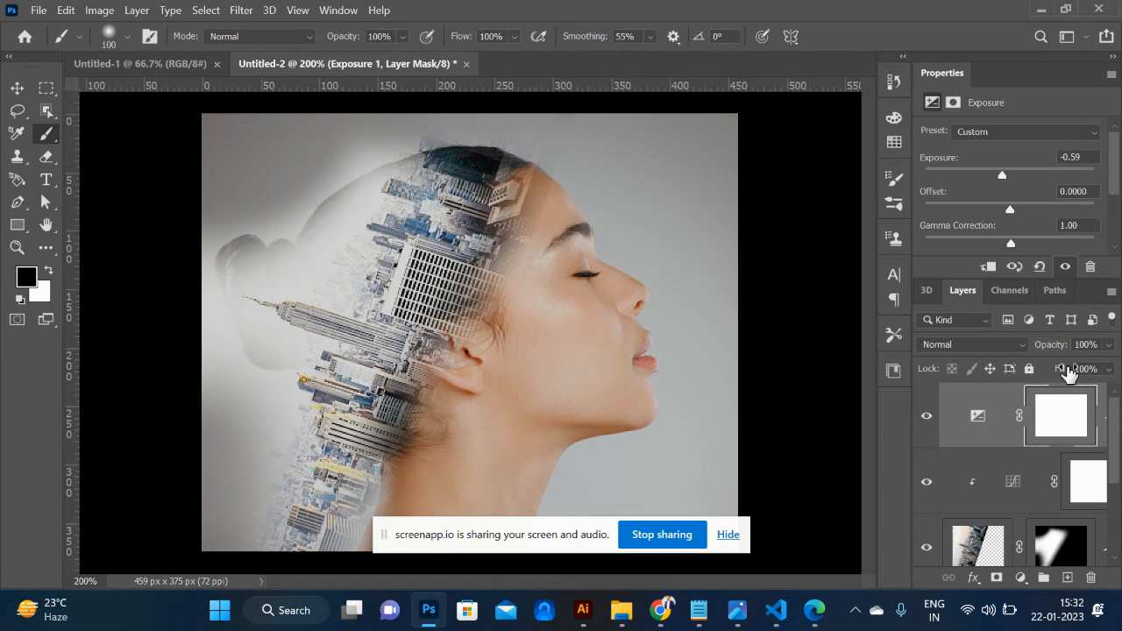
- Add a second Curves adjustment layer on top and raise a point on the RGB curve very slightly
left_click(1020, 579)
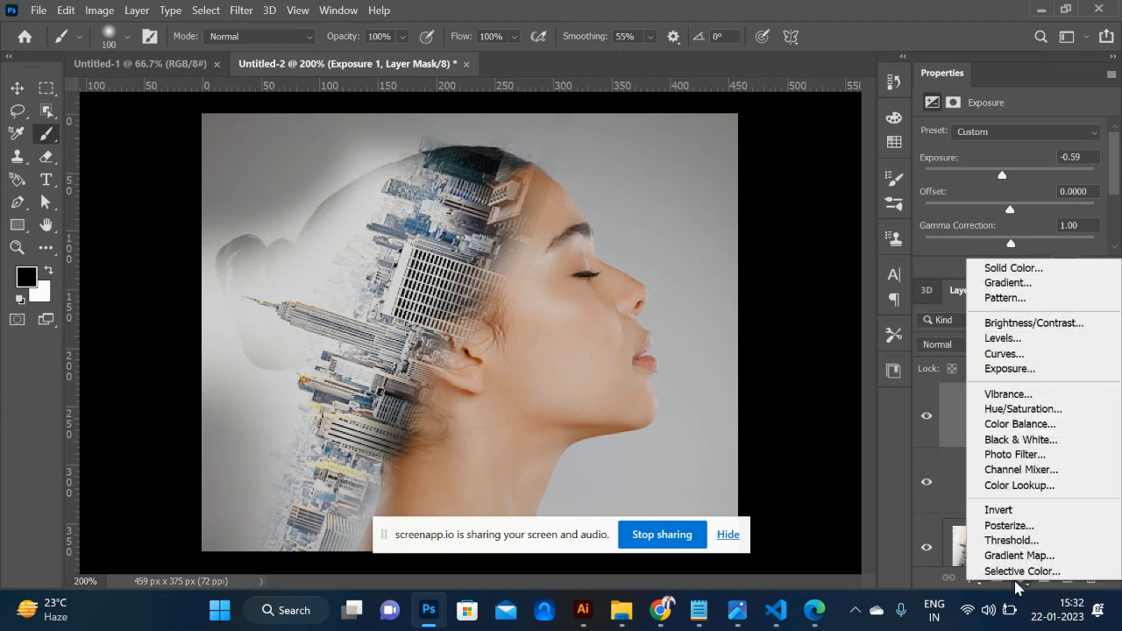
left_click(1034, 355)
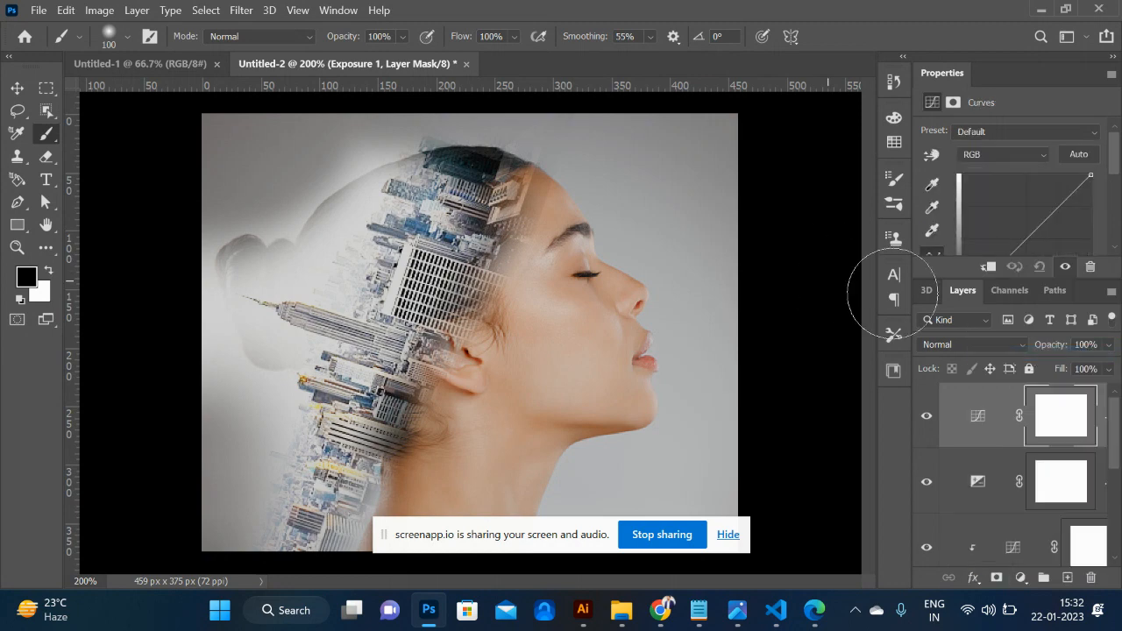
mouse_move(1051, 213)
left_mouse_down()
mouse_move(1031, 193)
mouse_move(1052, 210)
left_mouse_up()
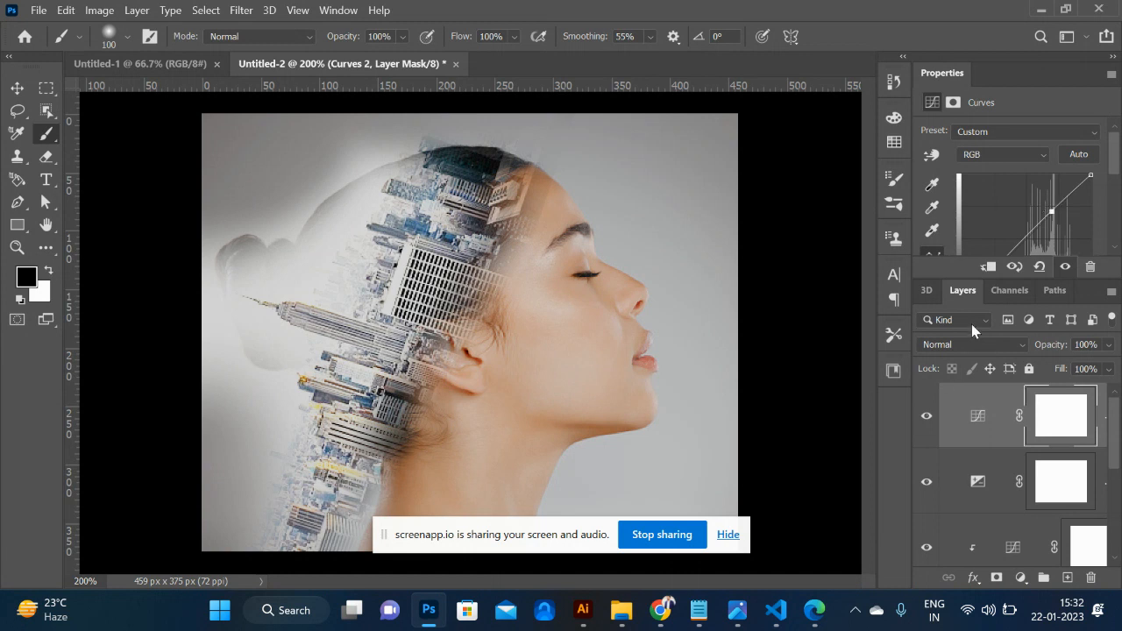
scroll(1047, 536, "down", 2)
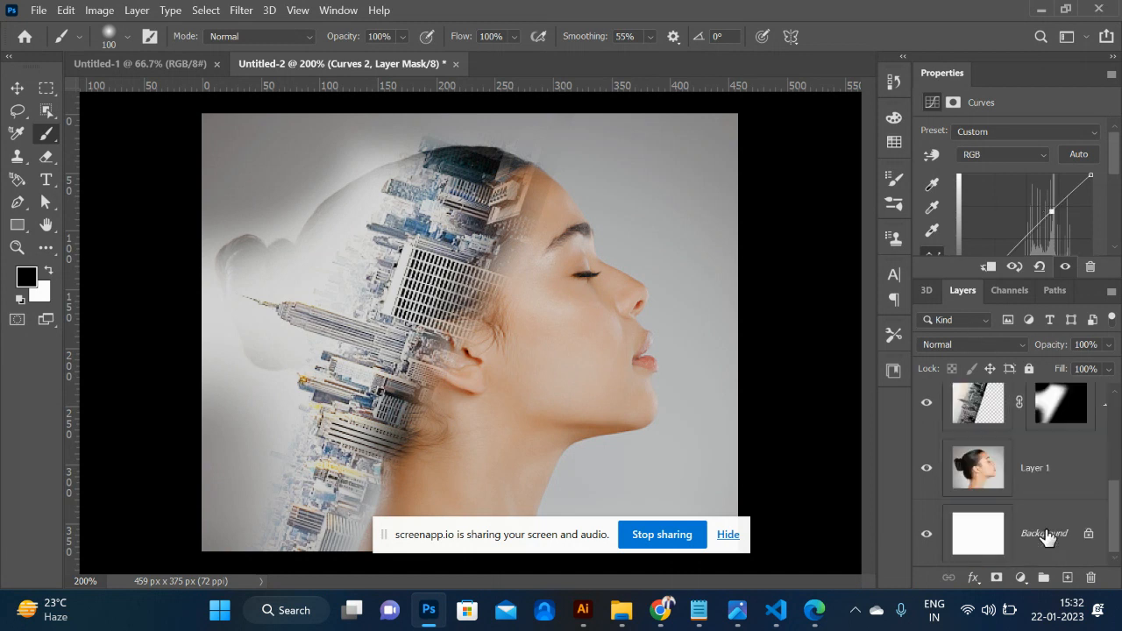
- Sample the grey backdrop on the woman's layer and paint over her bun and the back of her head, undoing the last stroke
left_click(999, 487)
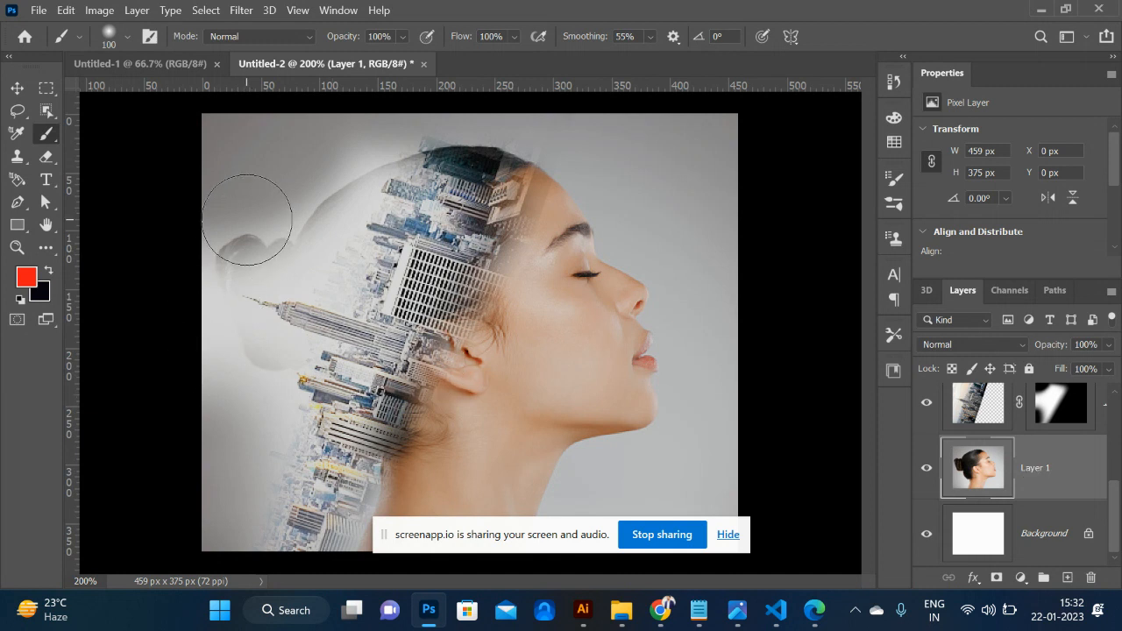
key("alt")
left_click(250, 150, "alt")
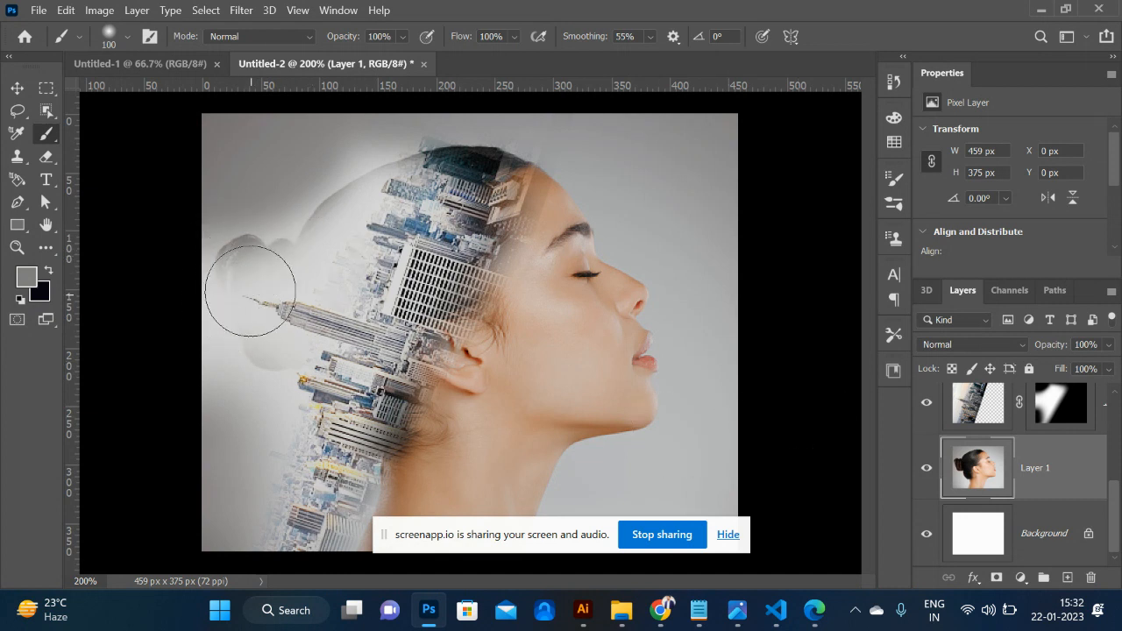
left_click(239, 265)
mouse_move(254, 228)
left_mouse_down()
mouse_move(333, 127)
mouse_move(329, 149)
mouse_move(370, 124)
mouse_move(391, 130)
mouse_move(422, 92)
mouse_move(514, 106)
mouse_move(431, 106)
left_mouse_up()
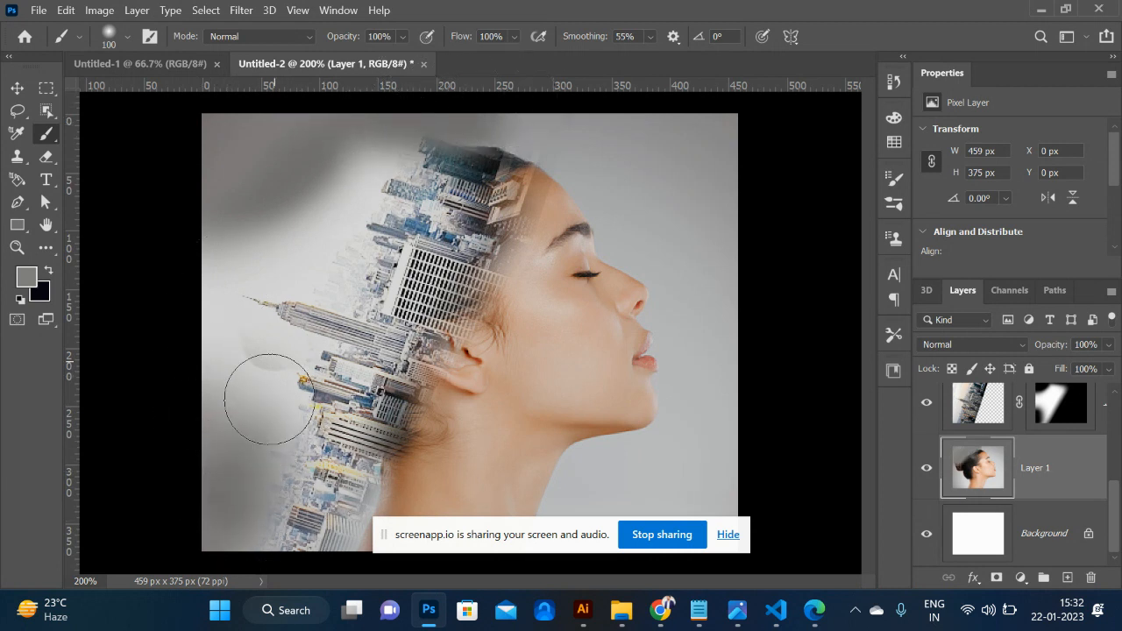
key("ctrl+z")
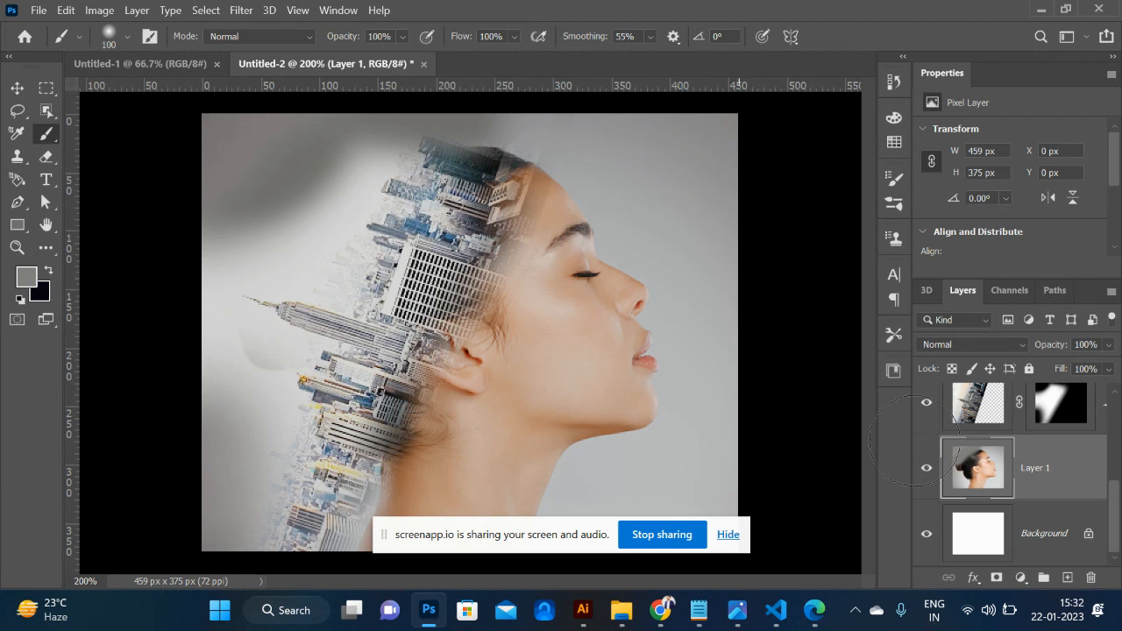
- Start a Warp transform on the city layer and reshape the buildings around the forehead and the back of the head
left_click(993, 402)
key("ctrl+t")
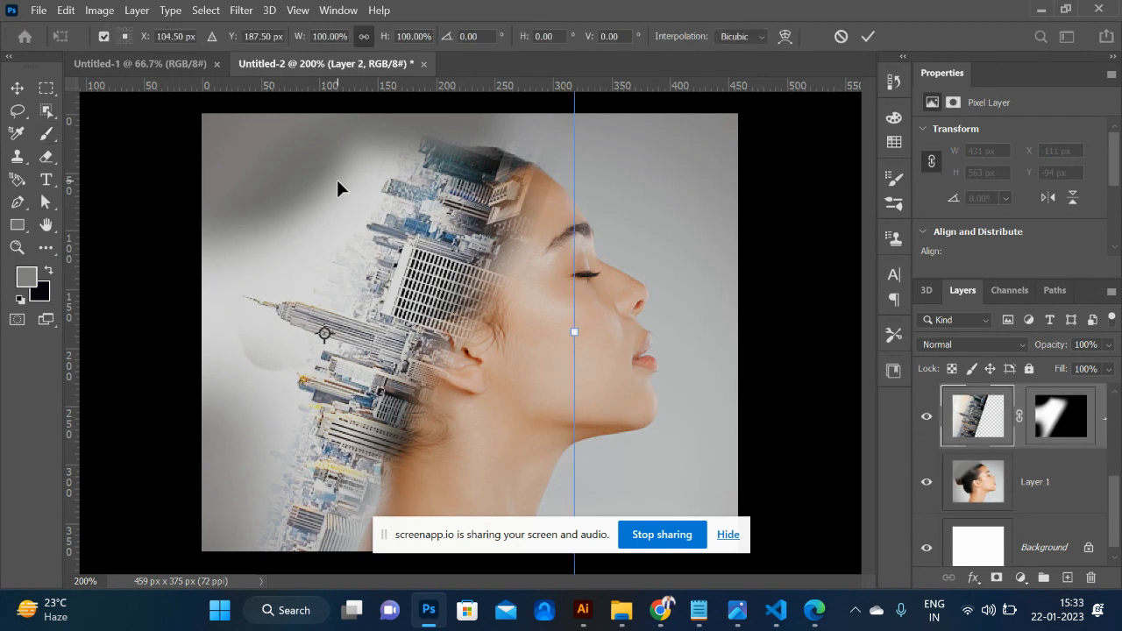
right_click(375, 227)
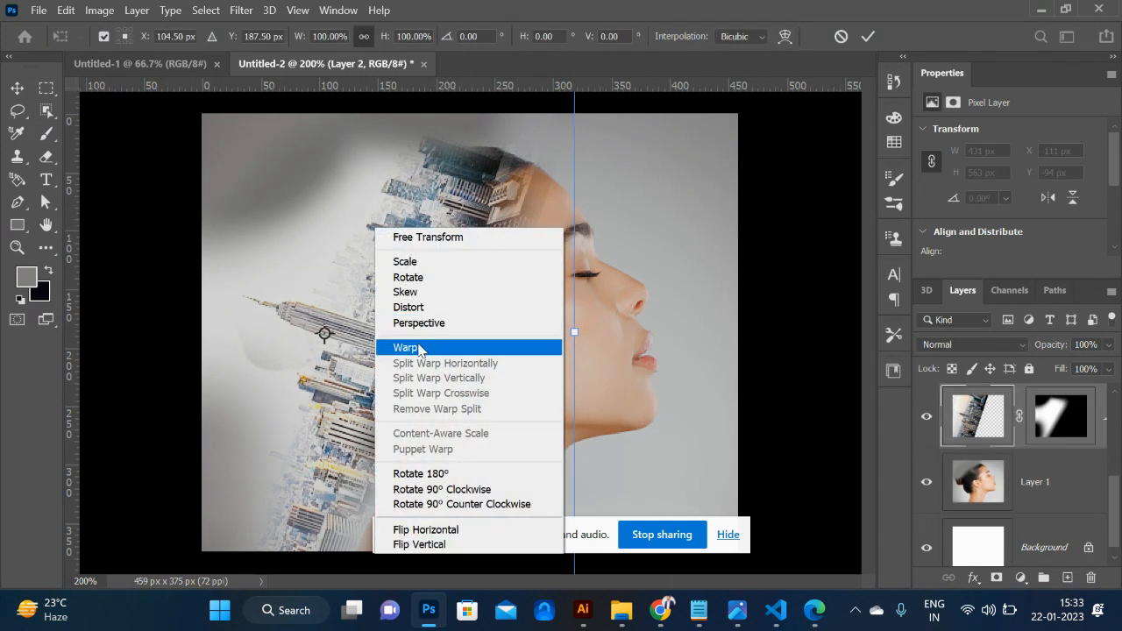
left_click(420, 349)
left_click_drag(324, 523, 354, 485)
left_click_drag(468, 271, 512, 174)
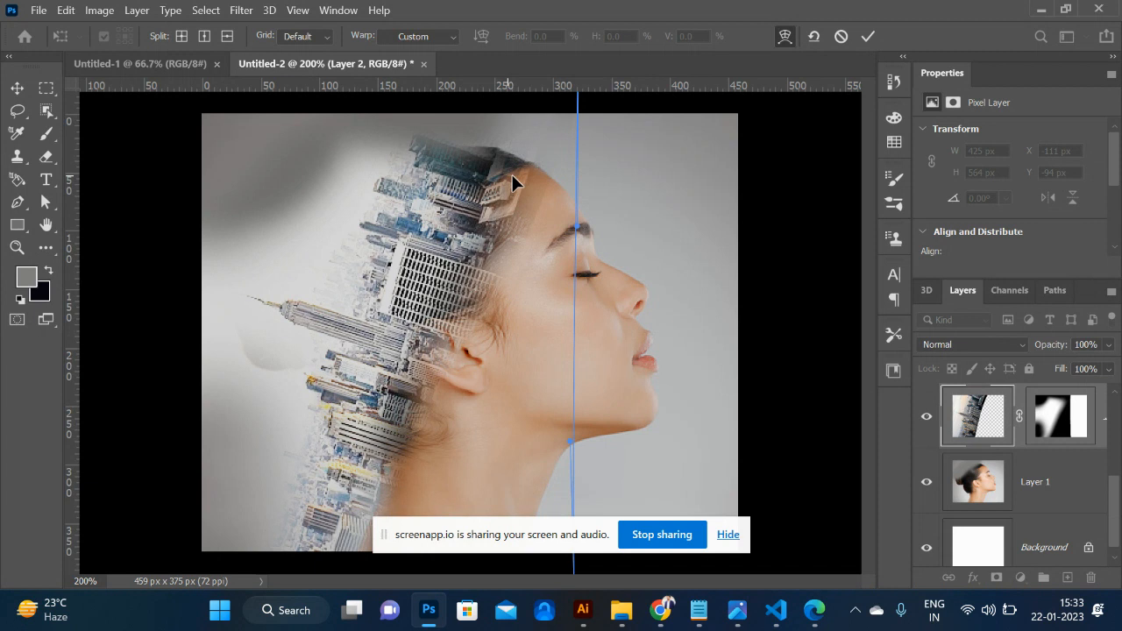
left_click_drag(467, 304, 461, 303)
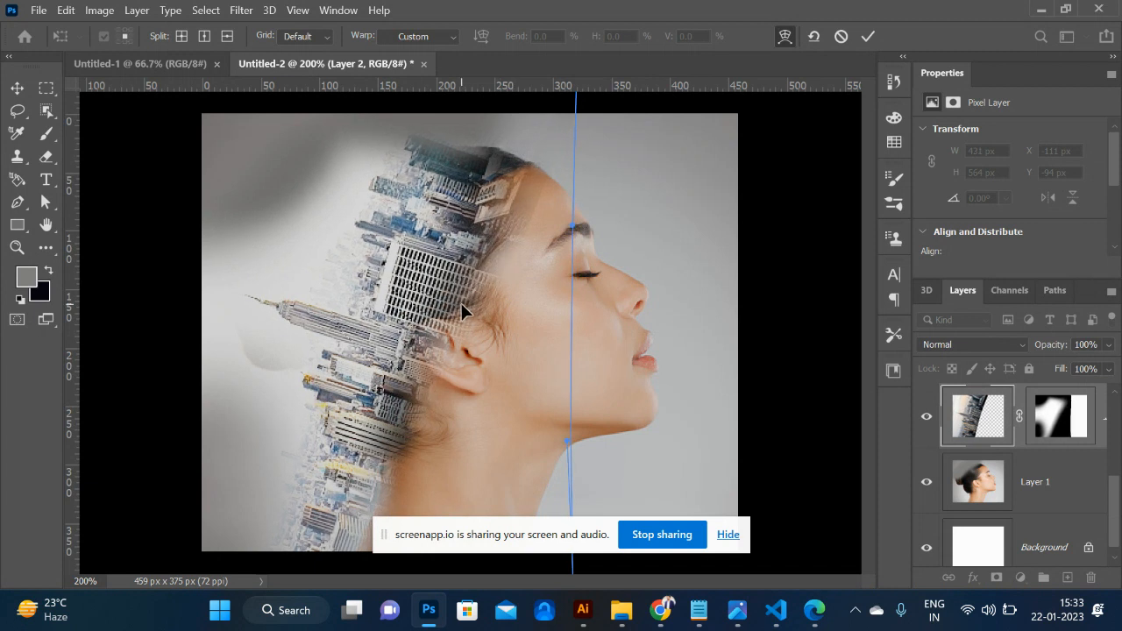
left_click_drag(516, 155, 519, 157)
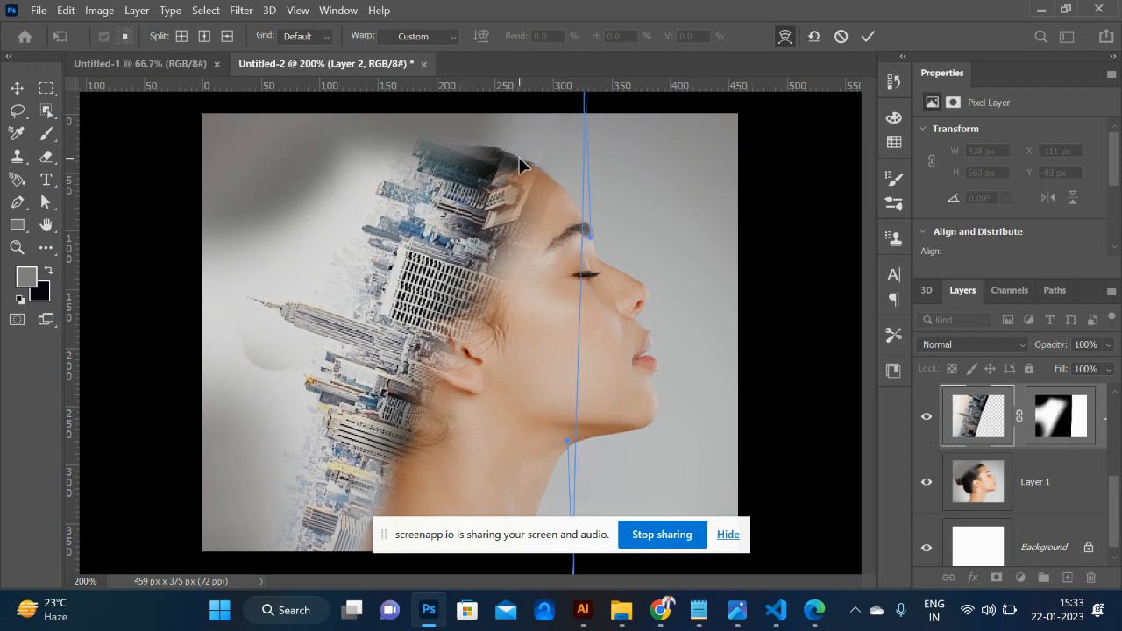
- Pull the warped buildings slightly outward at the tower and adjust them near the neck, then apply the transform
right_click(471, 210)
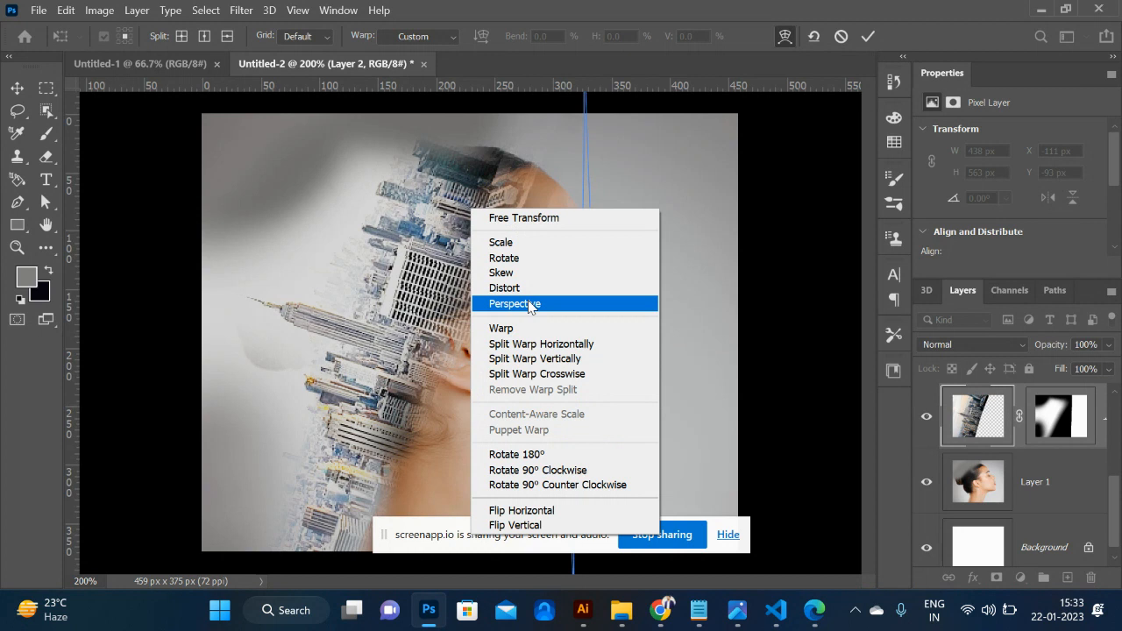
left_click(447, 269)
left_click_drag(409, 357, 396, 354)
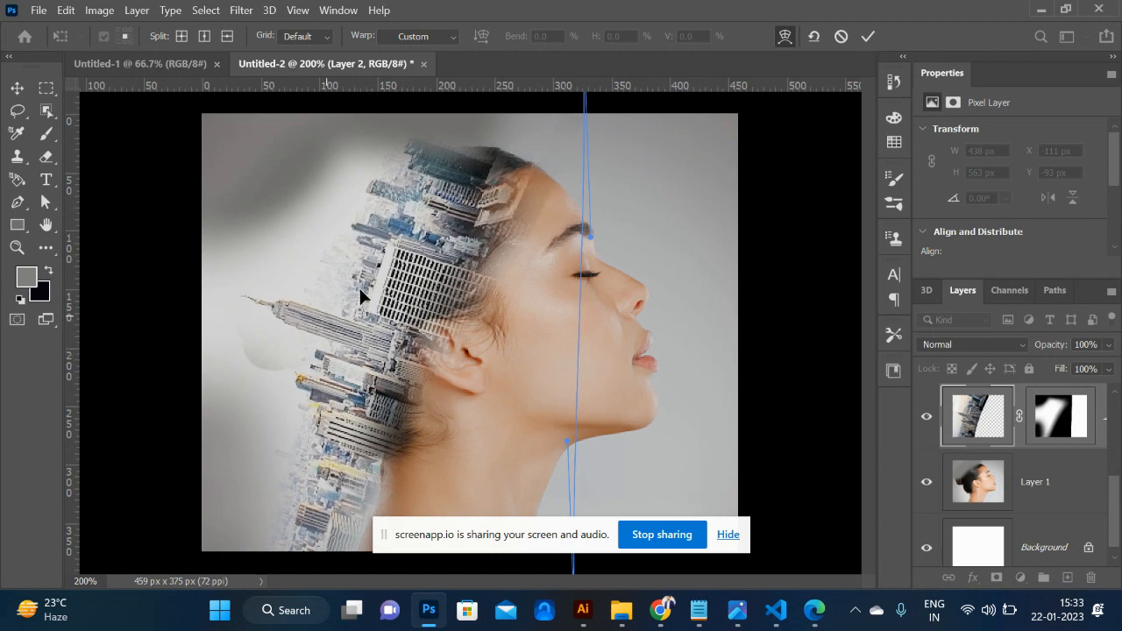
left_click_drag(285, 318, 272, 318)
left_click_drag(307, 514, 339, 534)
key("Return")
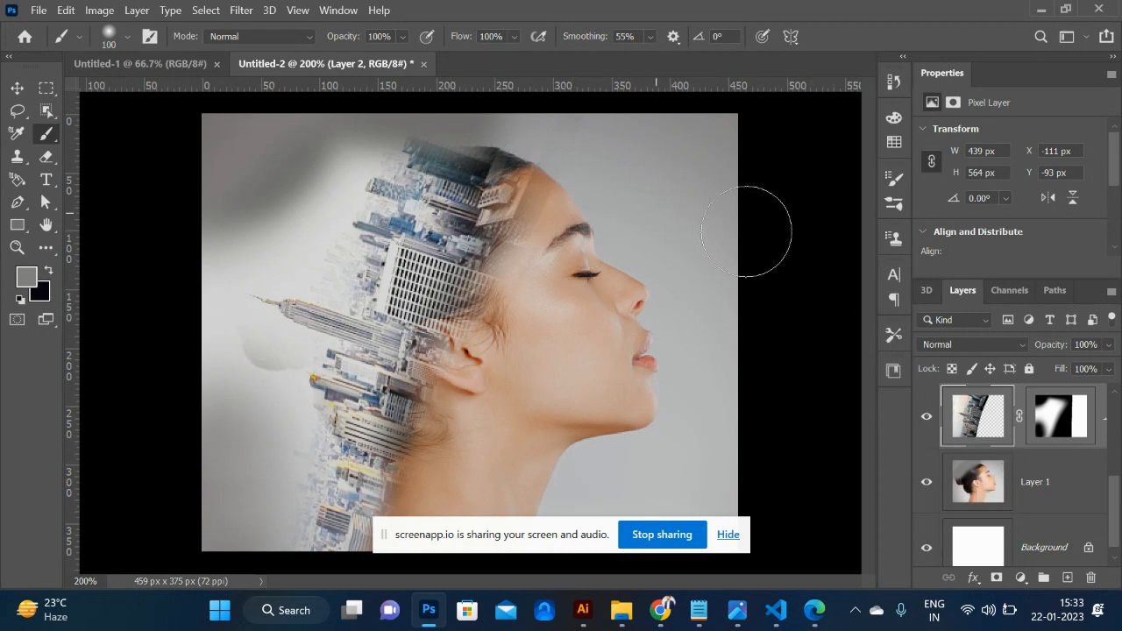
key("alt+Tab")
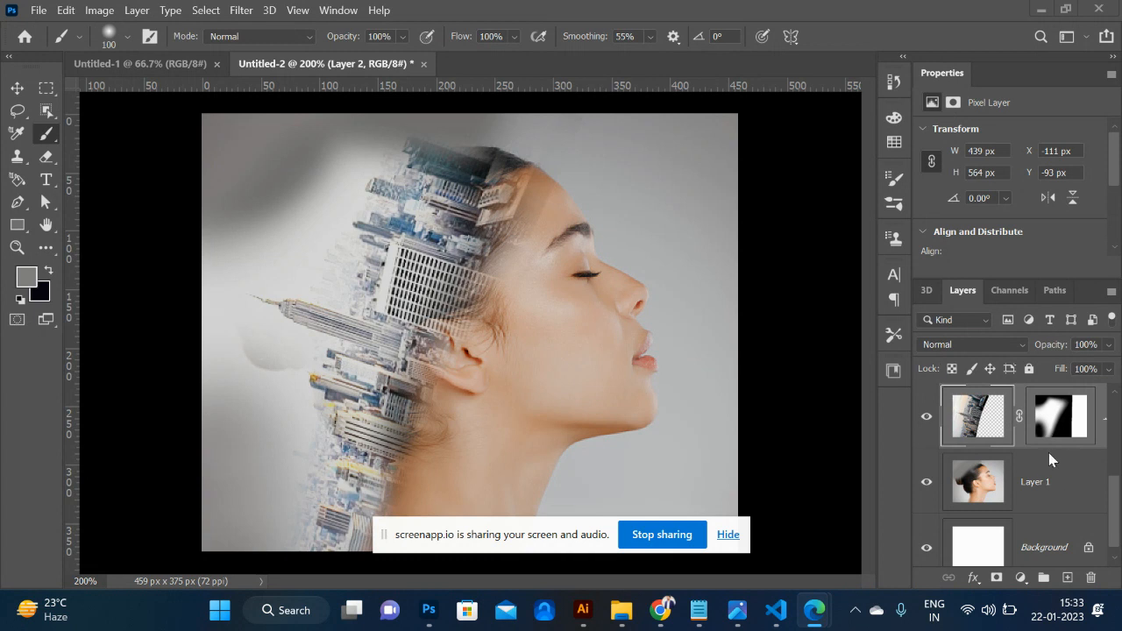
scroll(1041, 490, "up", 3)
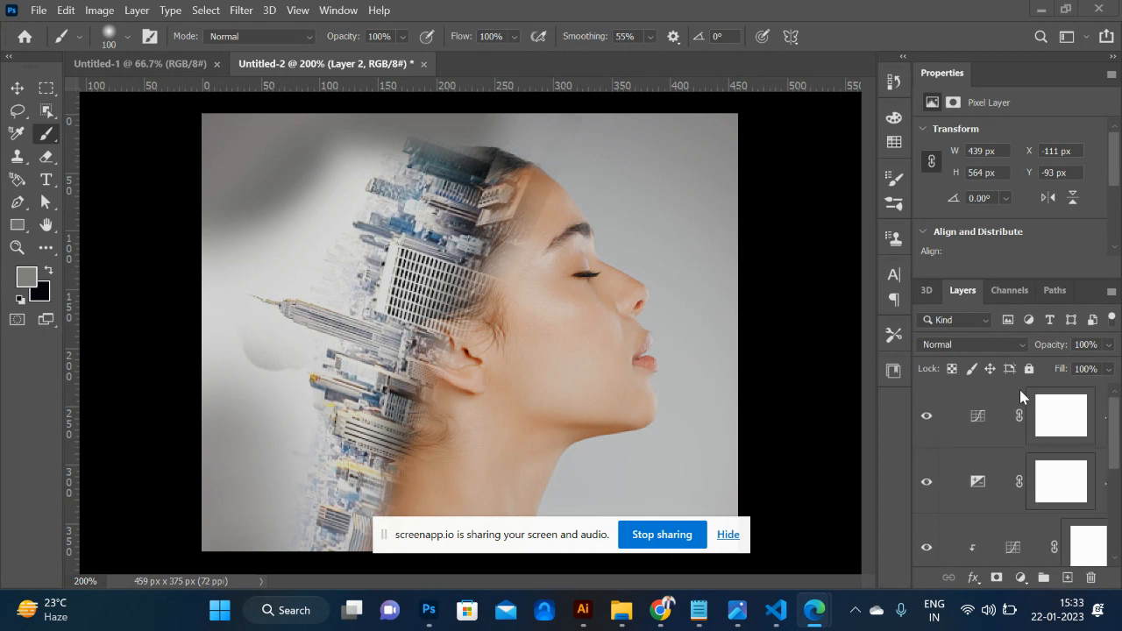
left_click(988, 419)
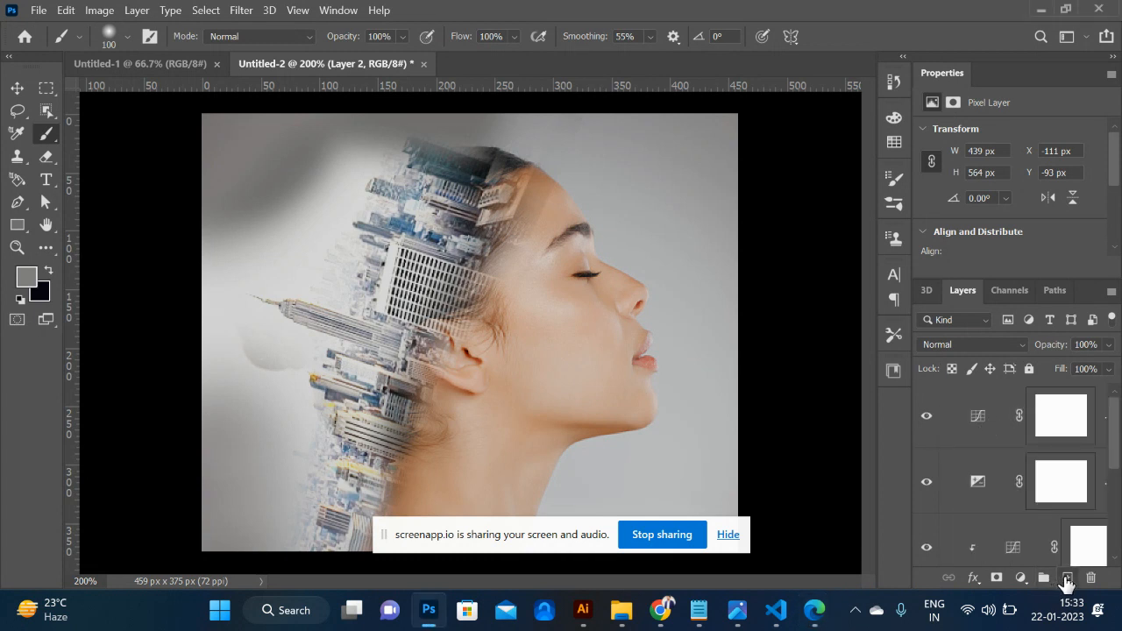
left_click(1067, 580)
key("g")
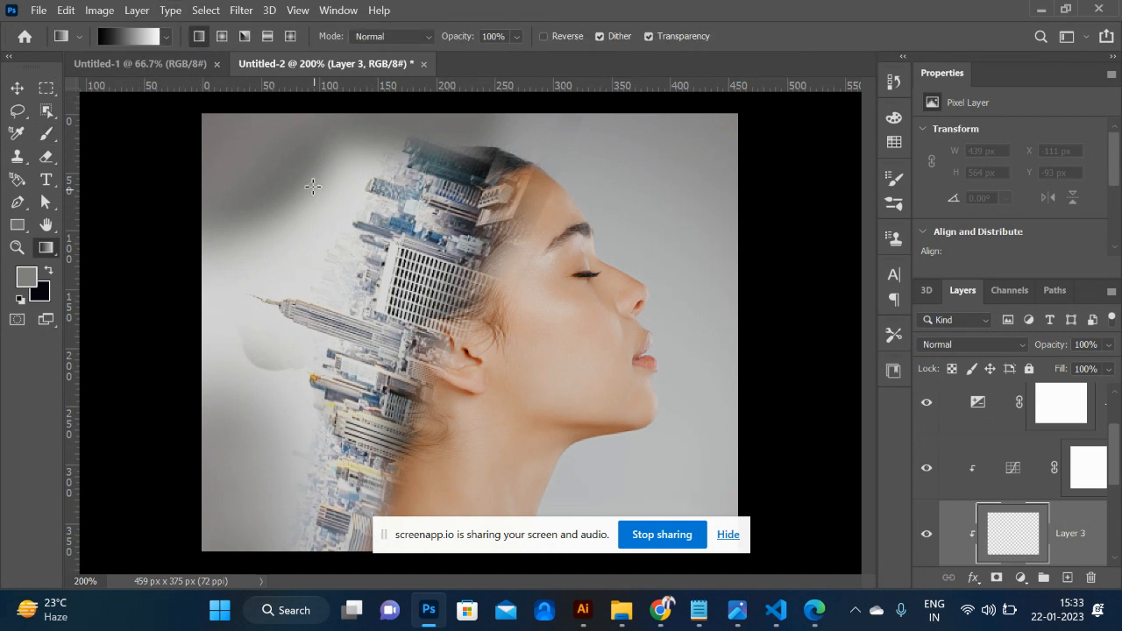
left_click_drag(331, 184, 633, 430)
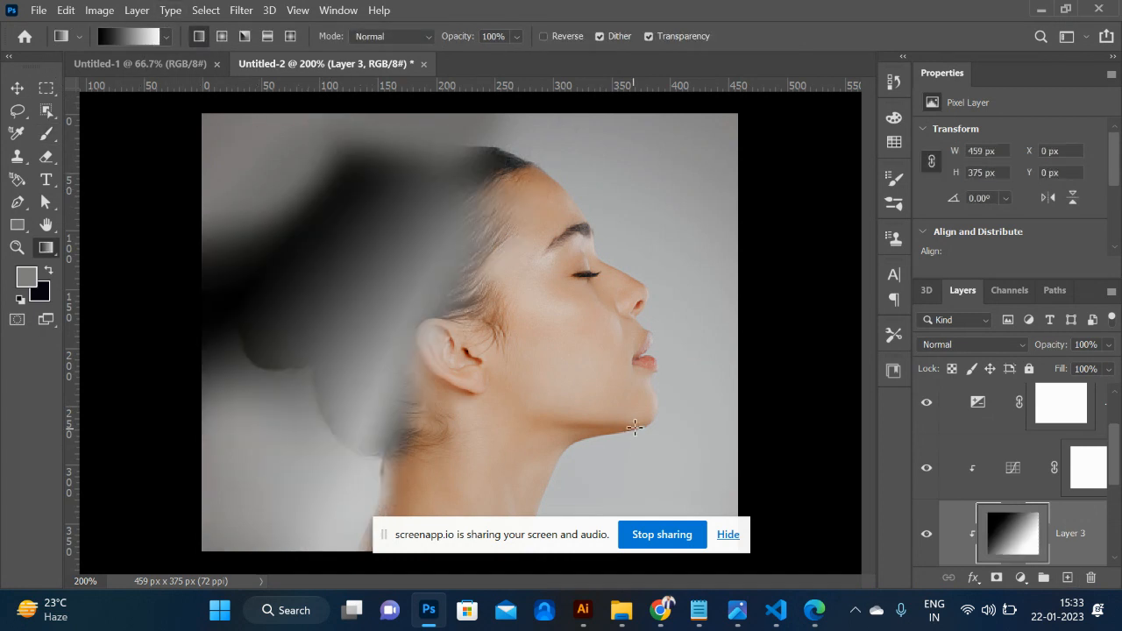
key("ctrl+z")
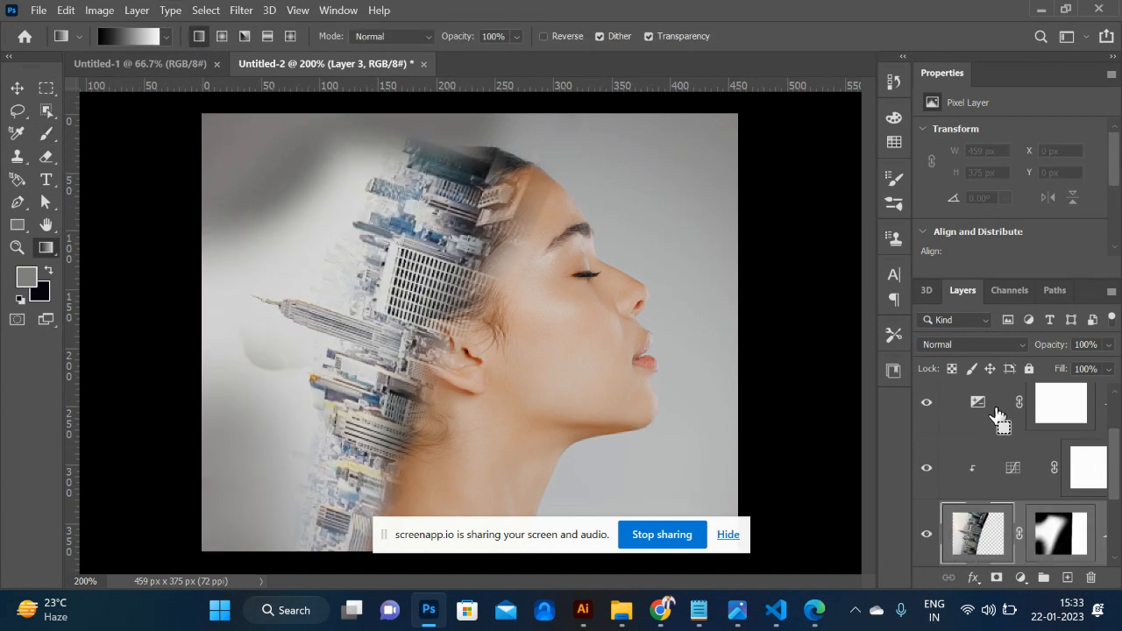
key("ctrl+z")
- Add a layer above the Exposure adjustment, fill it with a diagonal black-to-white gradient starting beside the chin, and set its blend mode to Soft Light
left_click(983, 408)
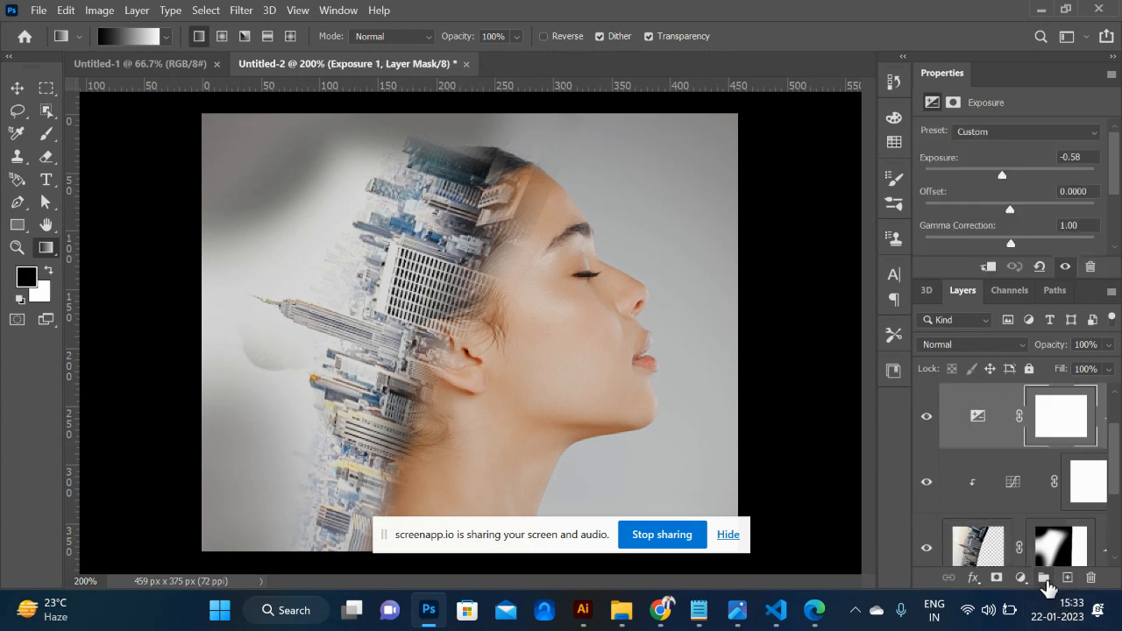
left_click(1067, 577)
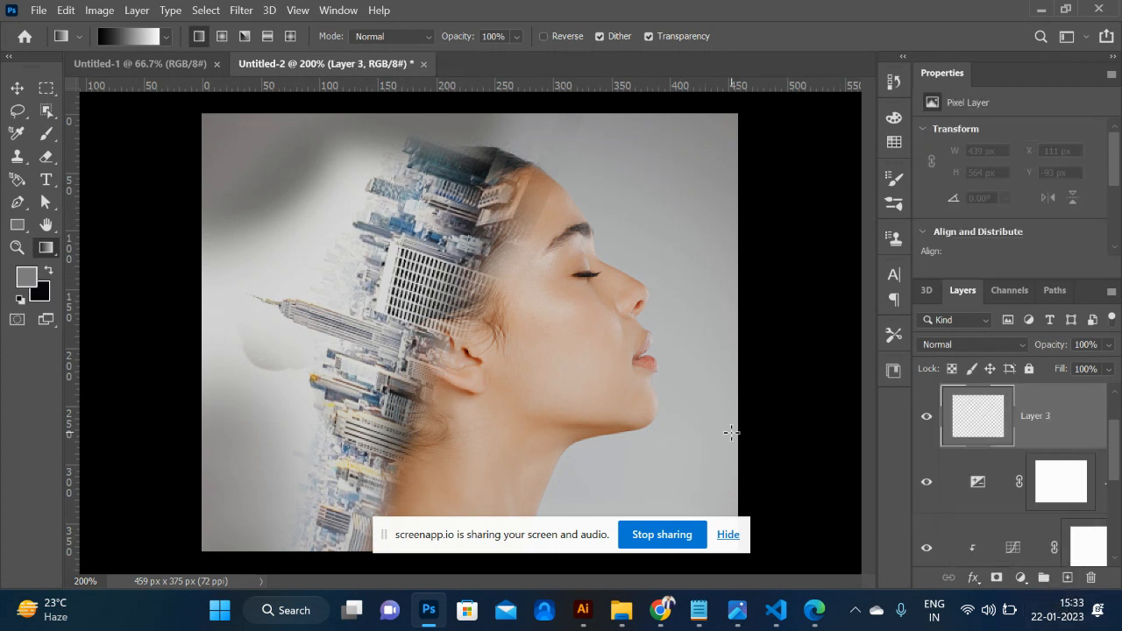
left_click_drag(734, 430, 265, 206)
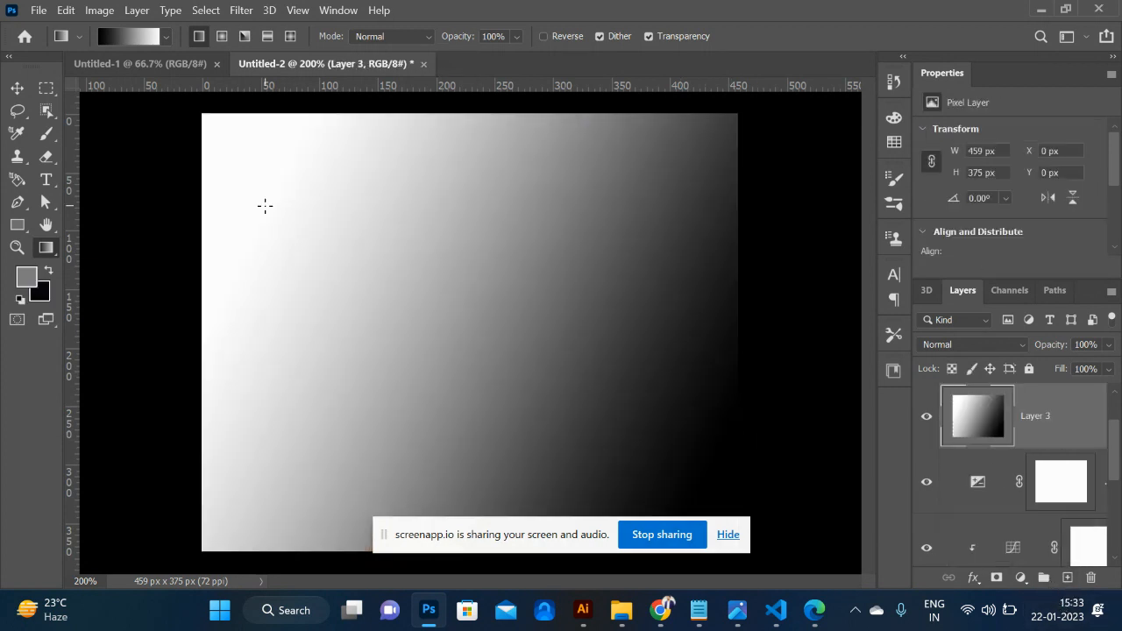
left_click(1022, 346)
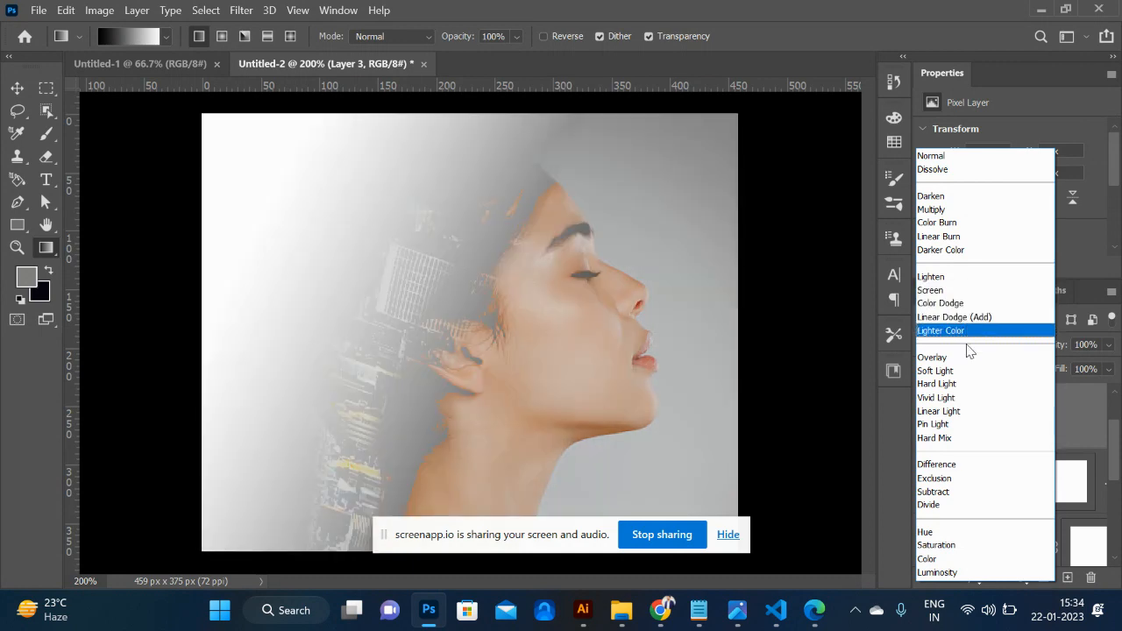
left_click(969, 372)
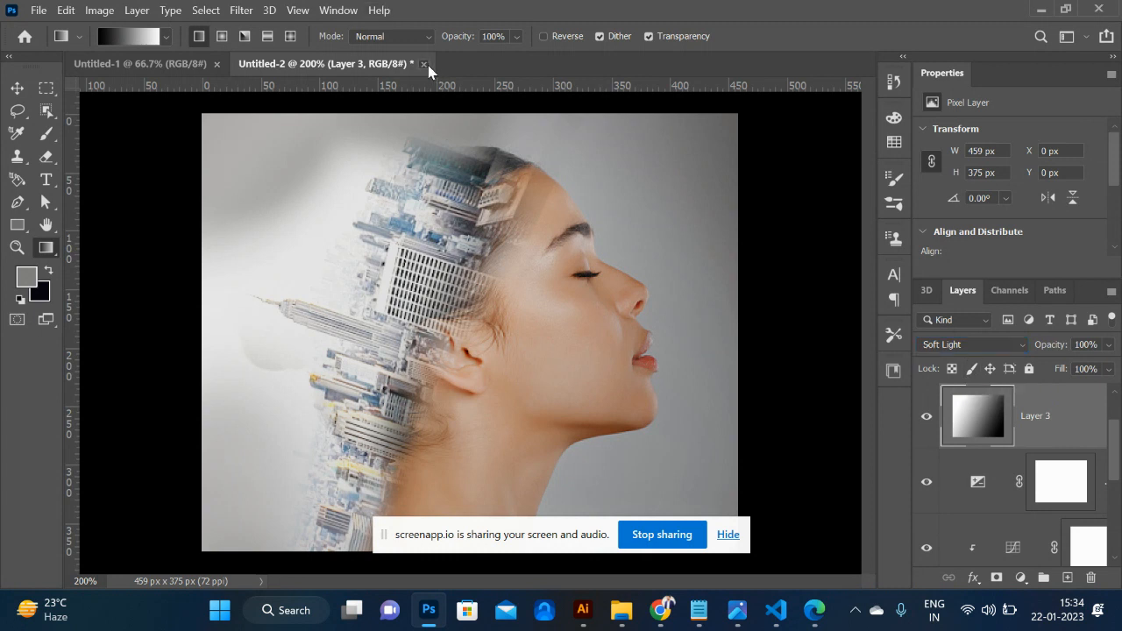
- Close the Untitled-2 portrait document and the Untitled-1 document
left_click(426, 65)
left_click(634, 252)
left_click(217, 65)
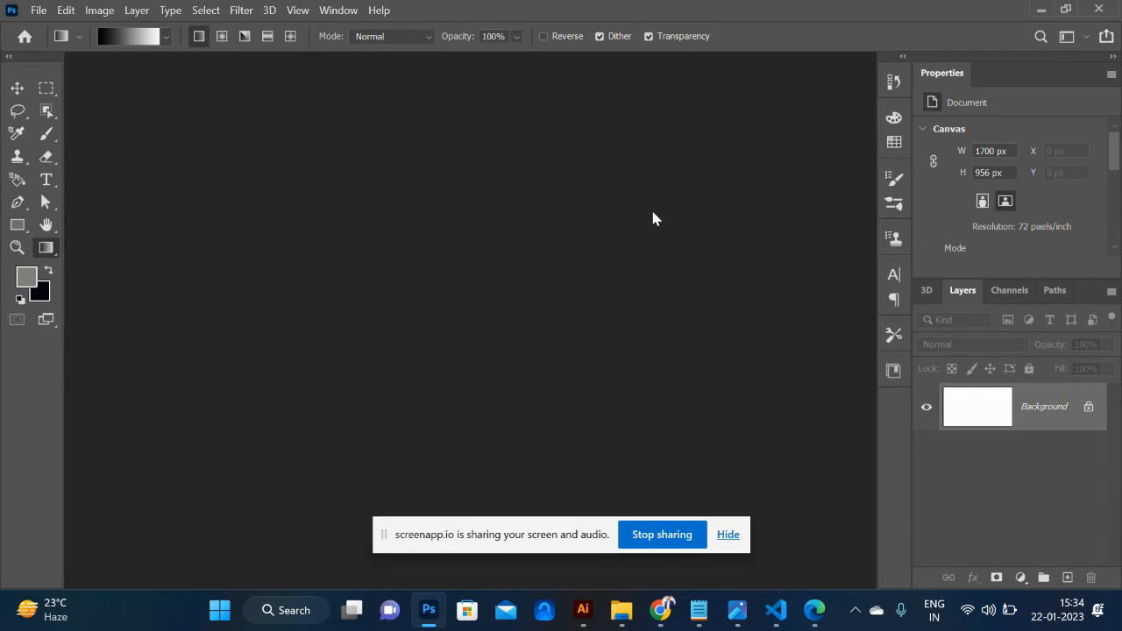
- Switch to Illustrator with its blank Untitled-2 document
key("alt+Tab")
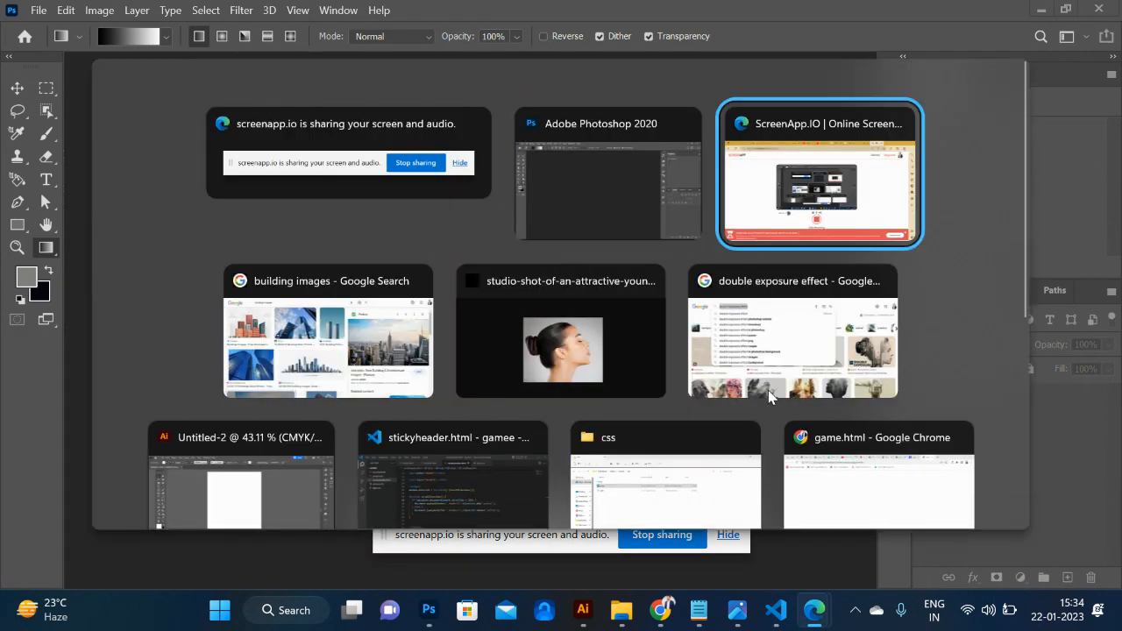
key("alt+Tab")
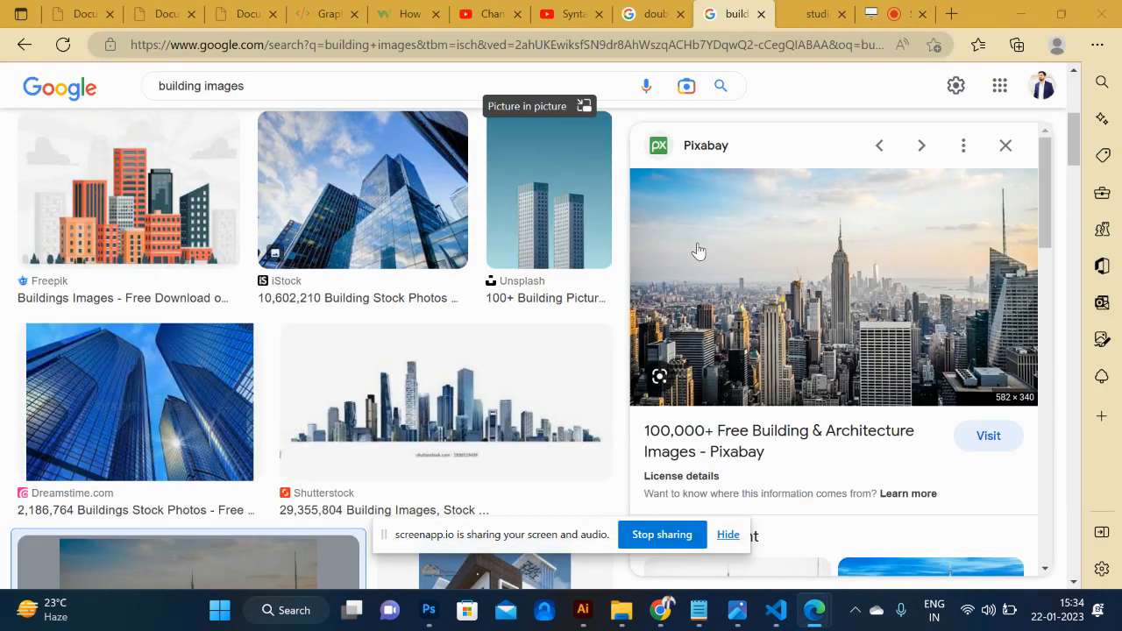
key("alt+Tab")
key("alt+Tab")
key("alt+Tab")
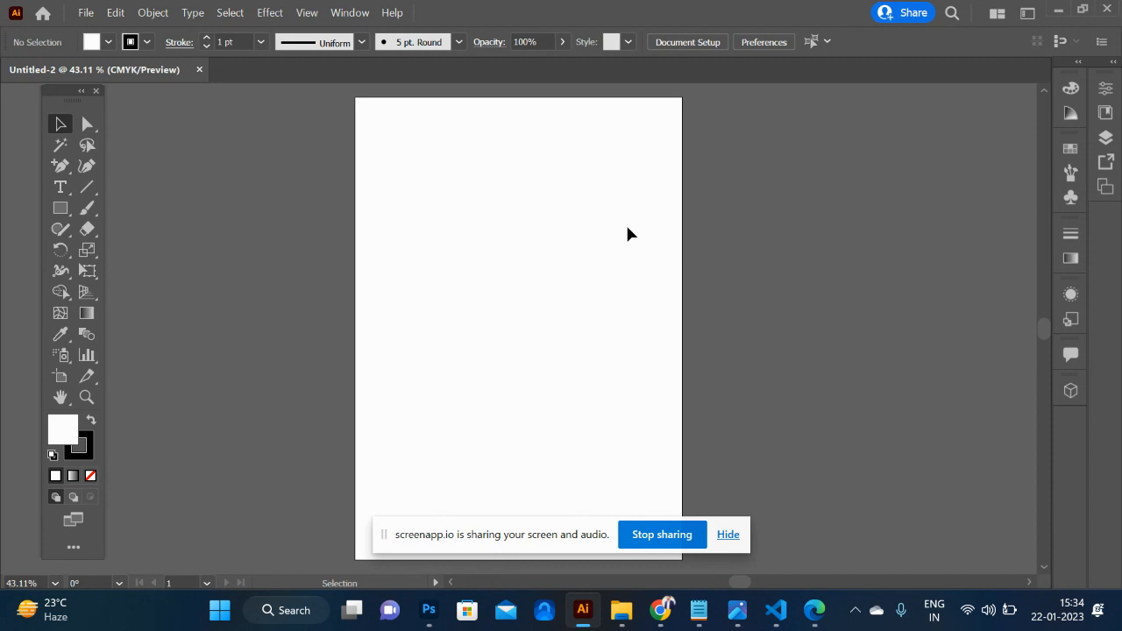
- Draw a large circle on the upper half of the artboard and move it closer to the artboard's left edge
key("l")
left_click_drag(454, 193, 639, 366)
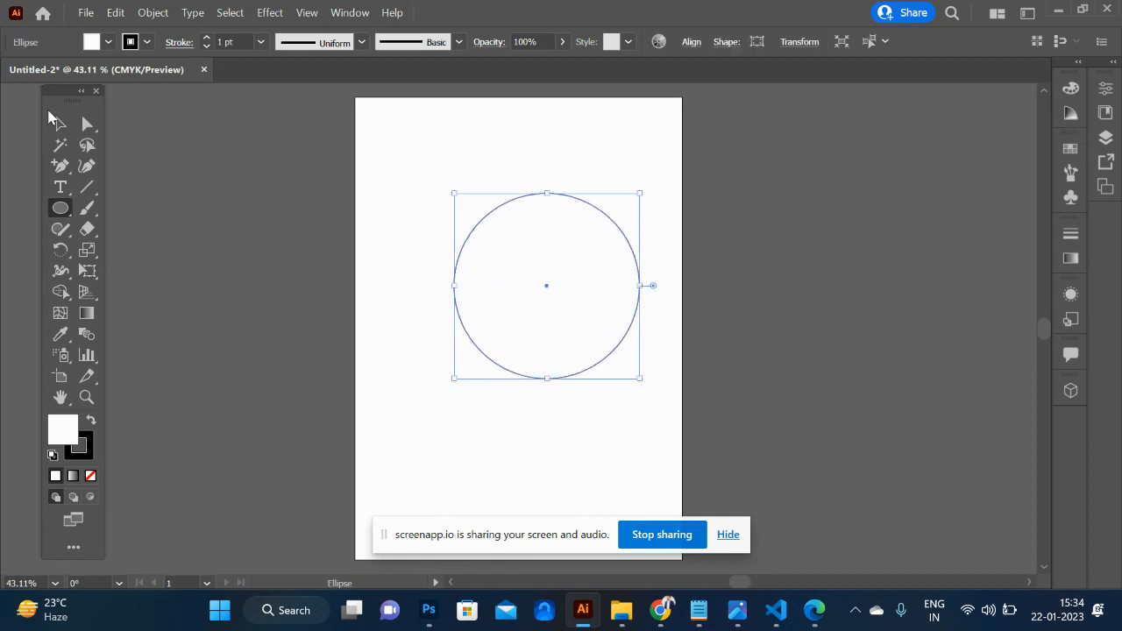
left_click(60, 123)
left_click_drag(455, 270, 397, 261)
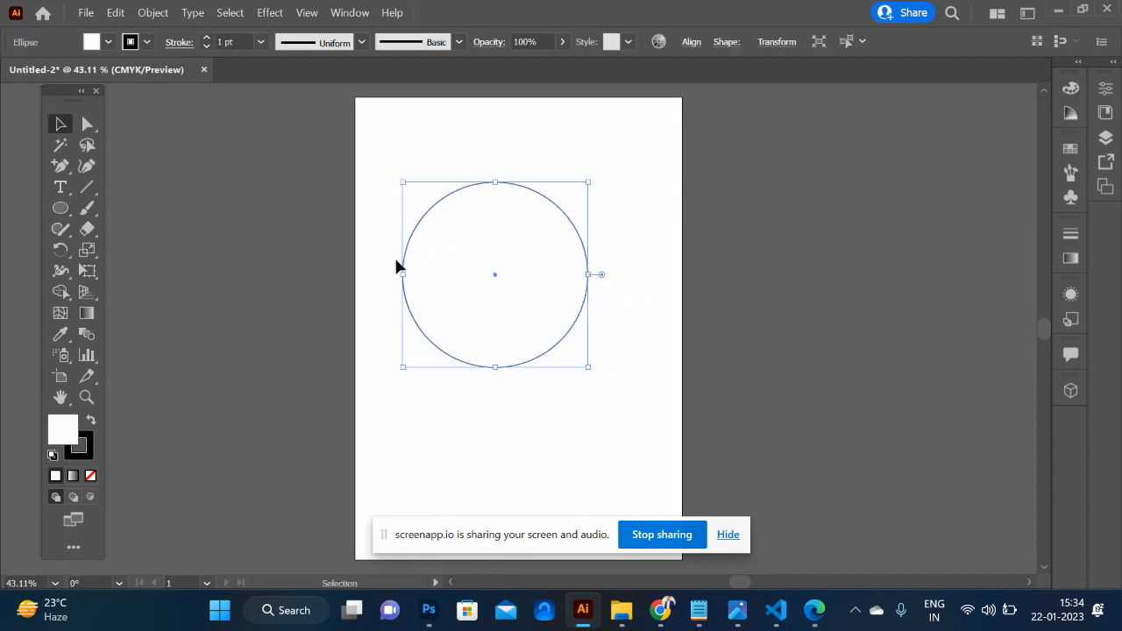
- Draw a horizontal line segment across the full artboard width through the circle's centre, and deselect it
left_click(87, 188)
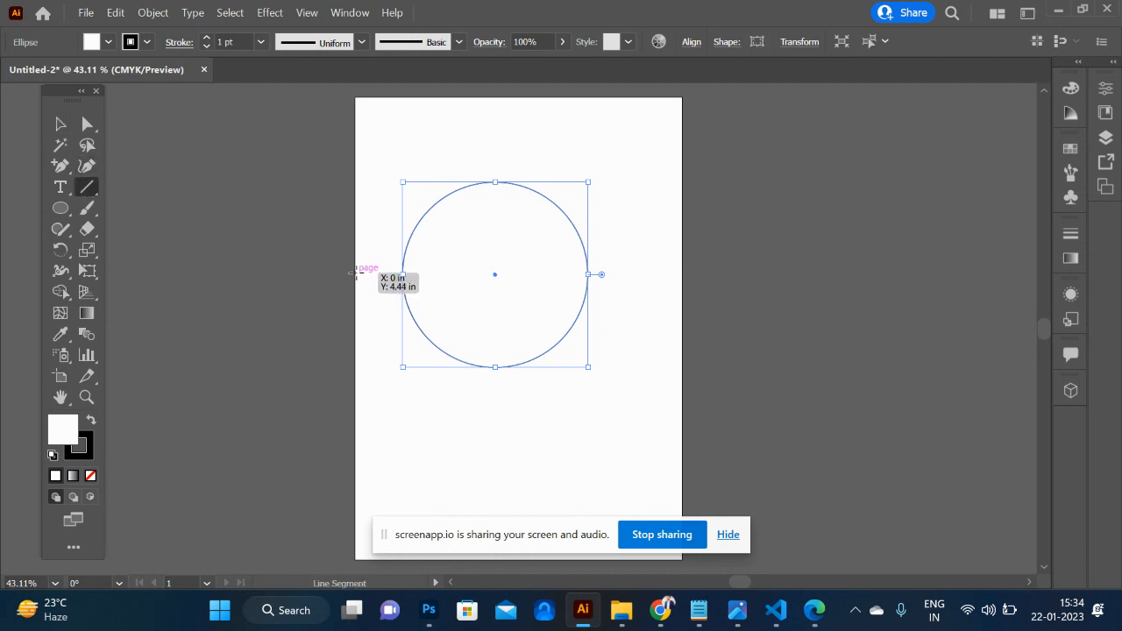
left_click_drag(359, 274, 686, 274)
left_click(56, 129)
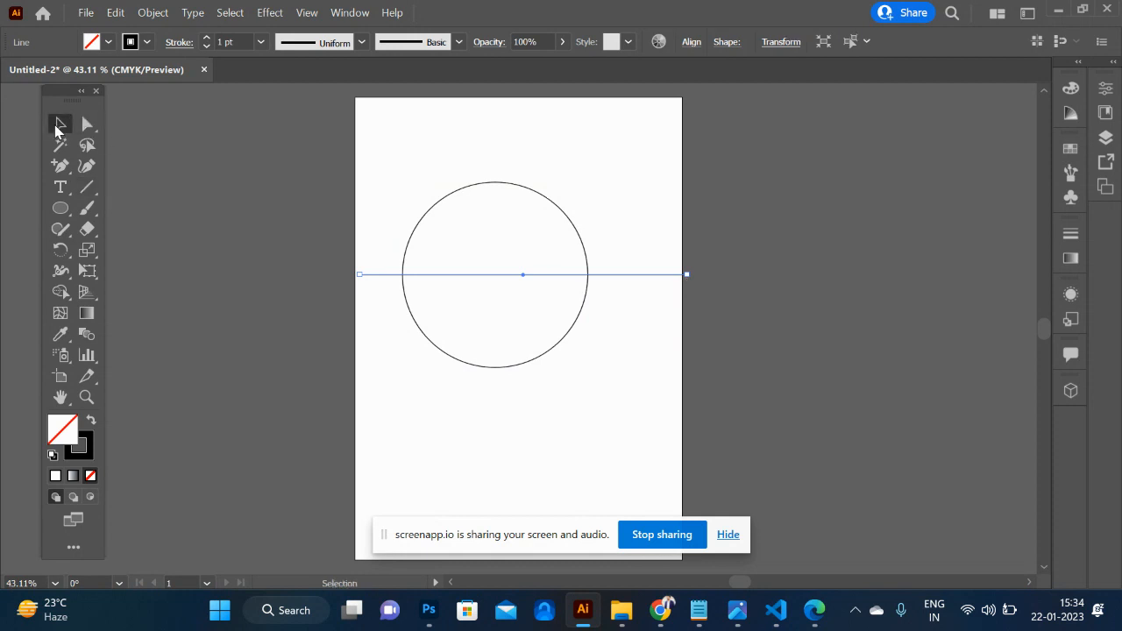
left_click(261, 293)
- Select the circle and the line together and split the circle into two halves with the Pathfinder Divide operation
left_click_drag(369, 143, 619, 392)
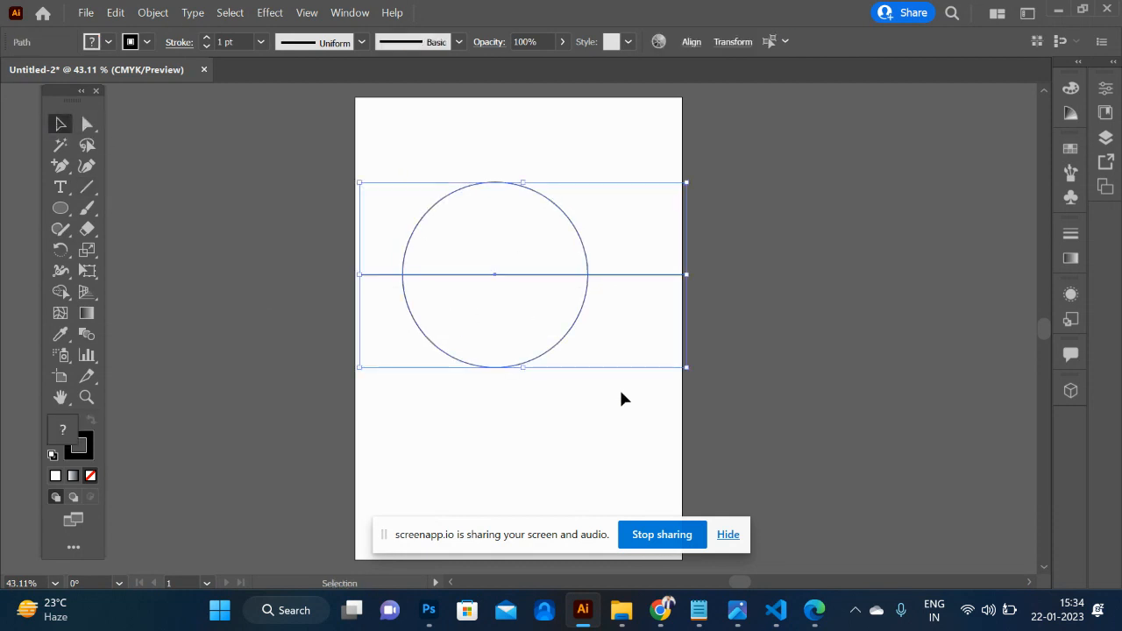
left_click(390, 151)
left_click_drag(375, 131, 638, 401)
key("ctrl")
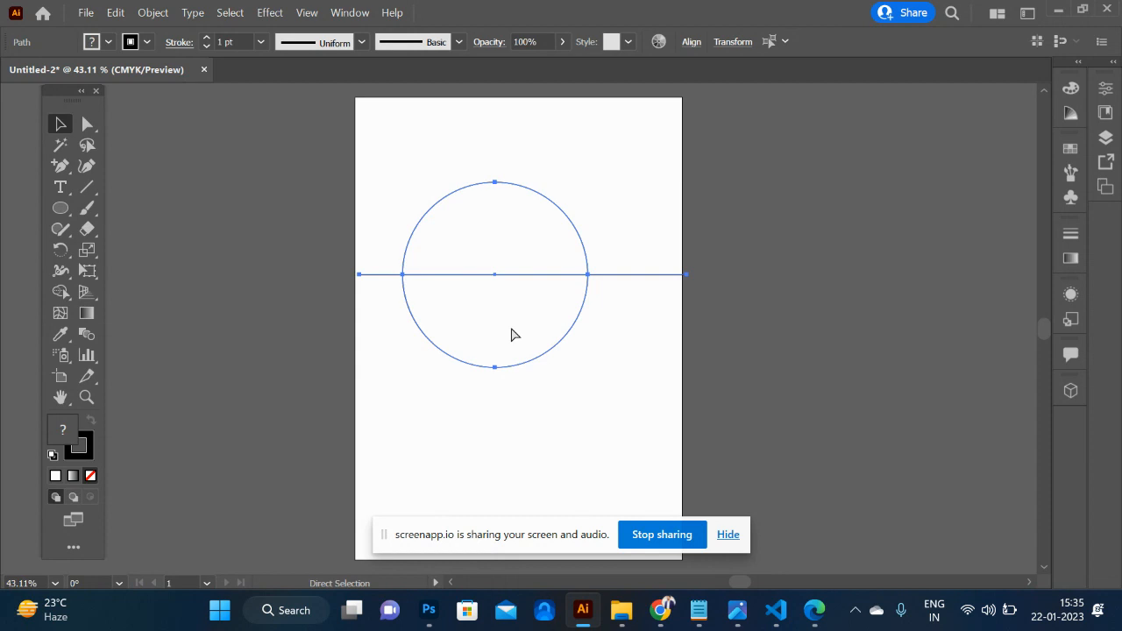
key("ctrl+shift+F9")
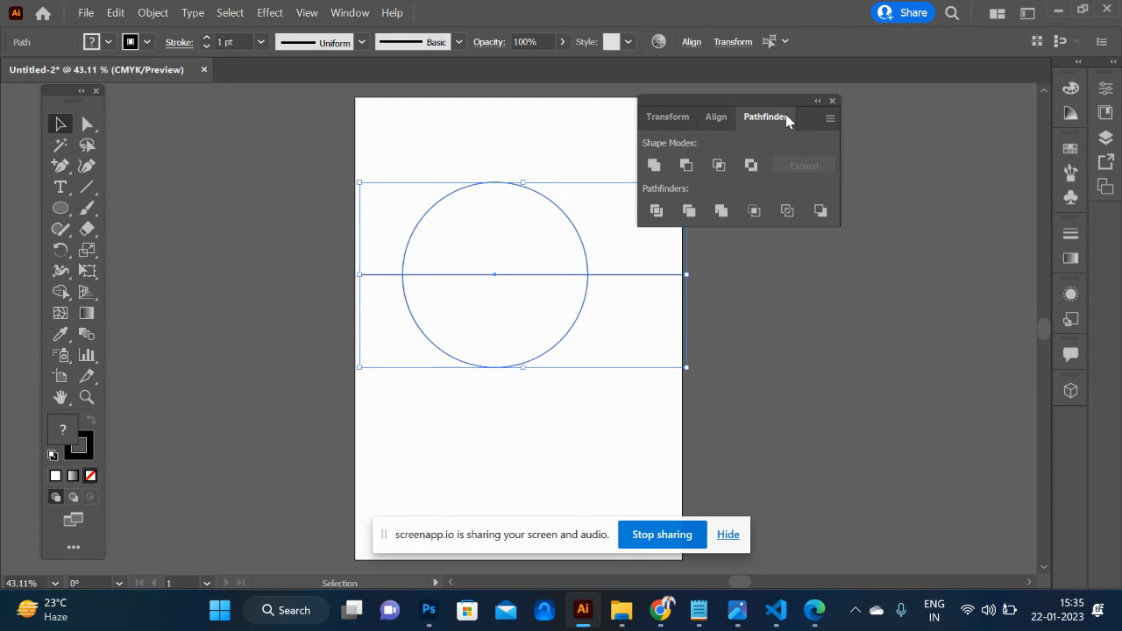
left_click(659, 215)
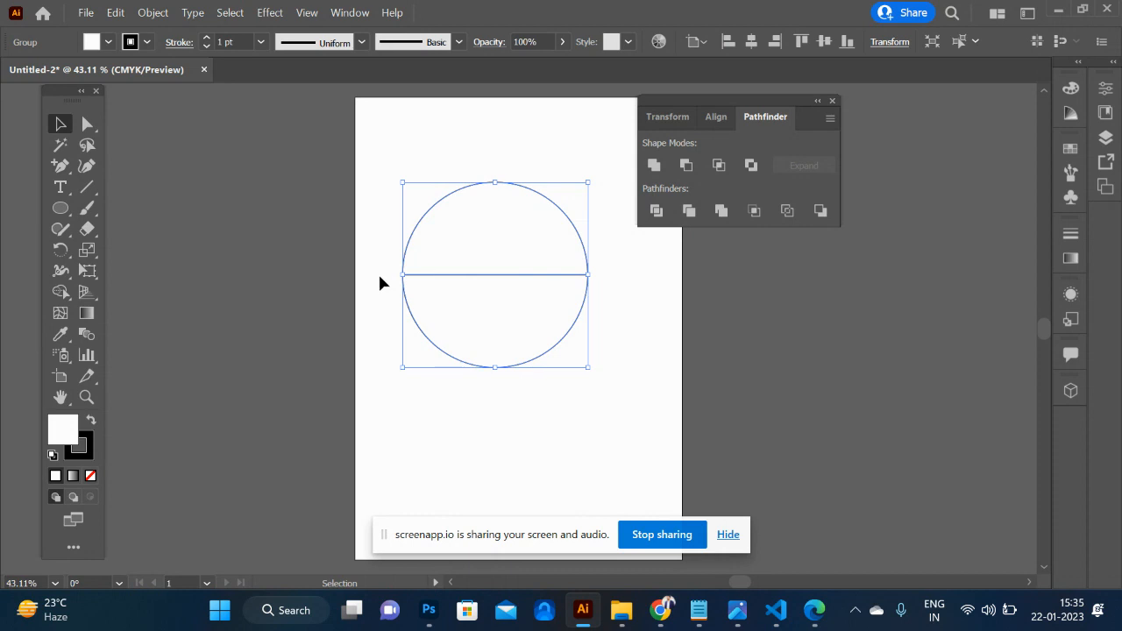
- Ungroup the divided circle and move its lower half off the artboard to the right
right_click(462, 297)
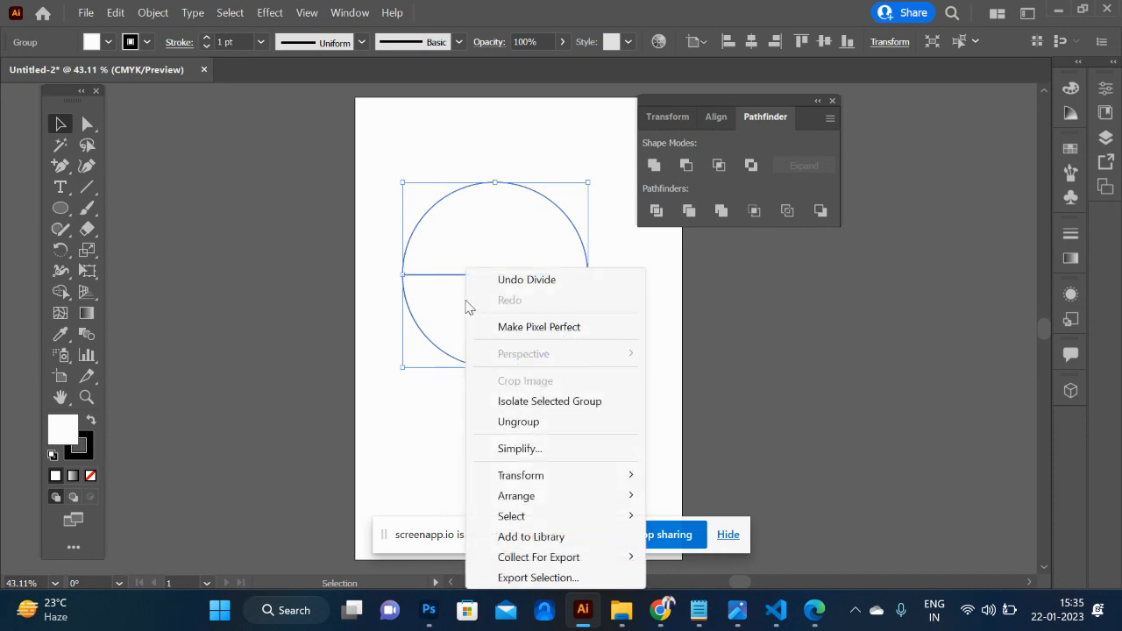
left_click(554, 423)
left_click(611, 434)
left_click_drag(495, 375, 789, 429)
left_click(522, 271)
- Undo the half's move, the ungrouping and the Divide operation, restoring the whole circle and line
key("ctrl+z")
key("ctrl+z")
key("ctrl+z")
left_click(654, 349)
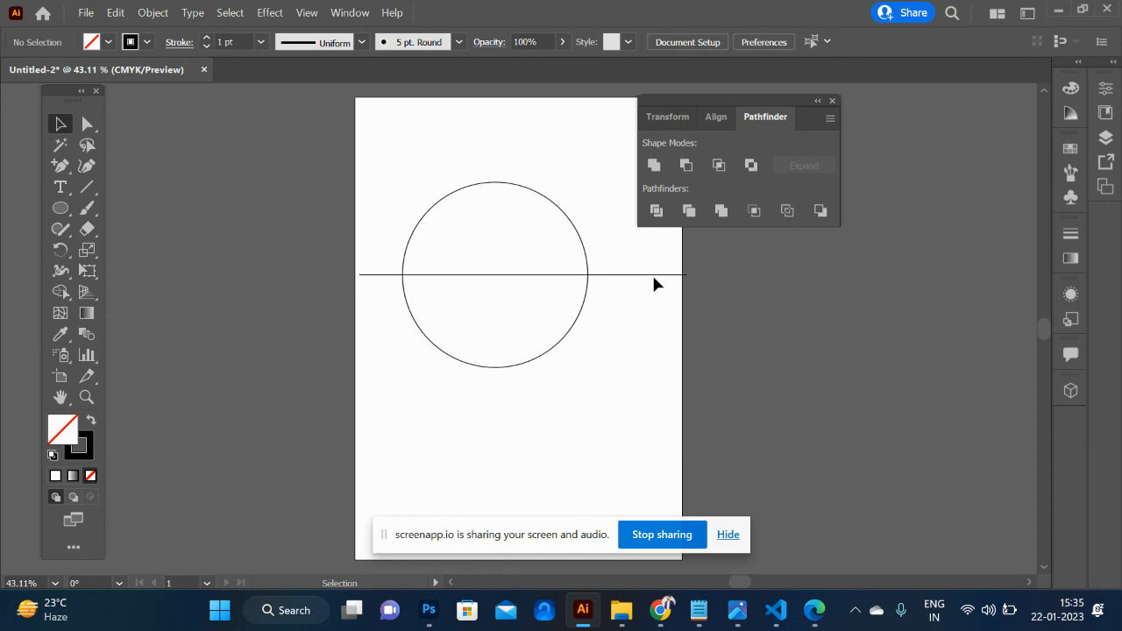
- Move the horizontal line off the artboard to the right and draw a vertical line through the circle's centre, extending past both edges
left_click_drag(654, 276, 960, 373)
left_click(89, 189)
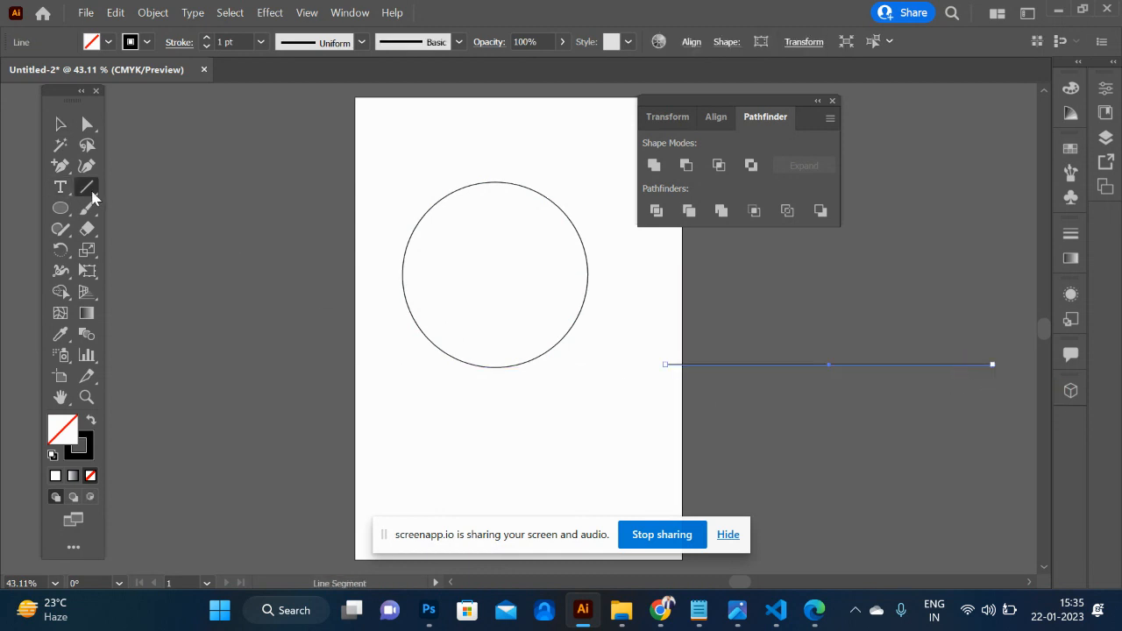
left_click_drag(494, 138, 503, 419)
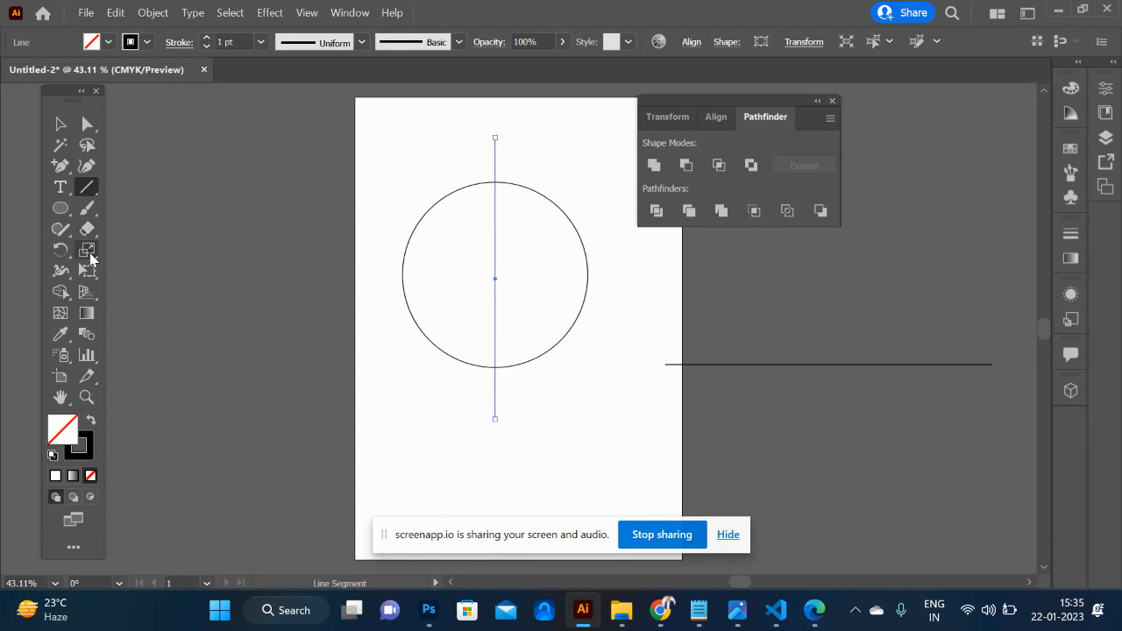
- Add a smooth anchor near the vertical line's middle with the Reshape tool, bend the line leftward into an arc, and deselect it
left_click(98, 253)
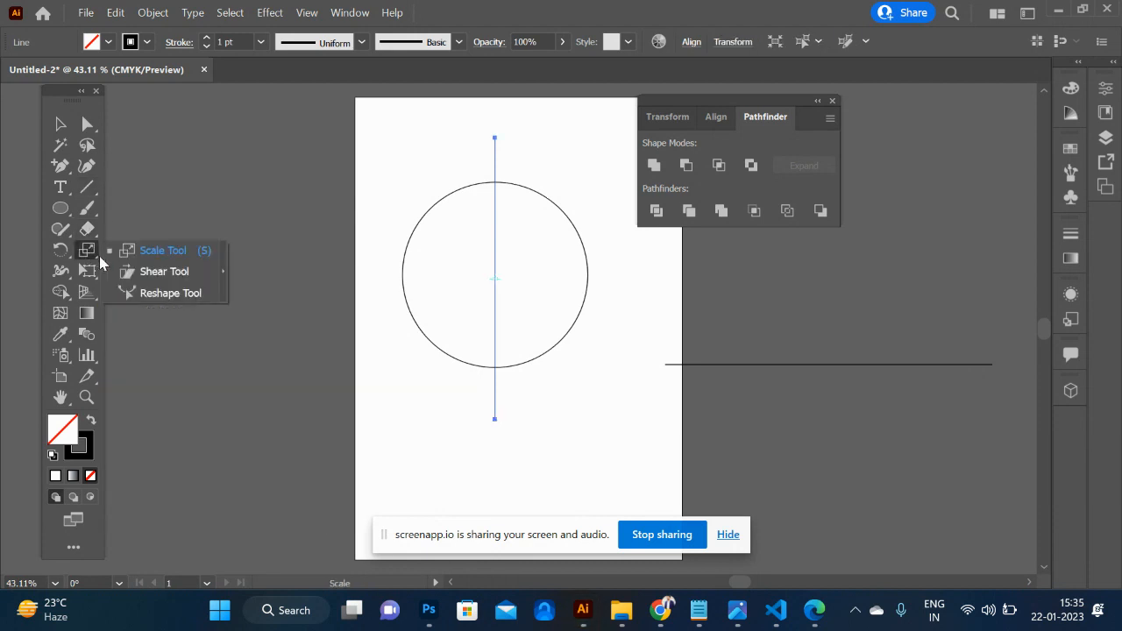
left_click(165, 294)
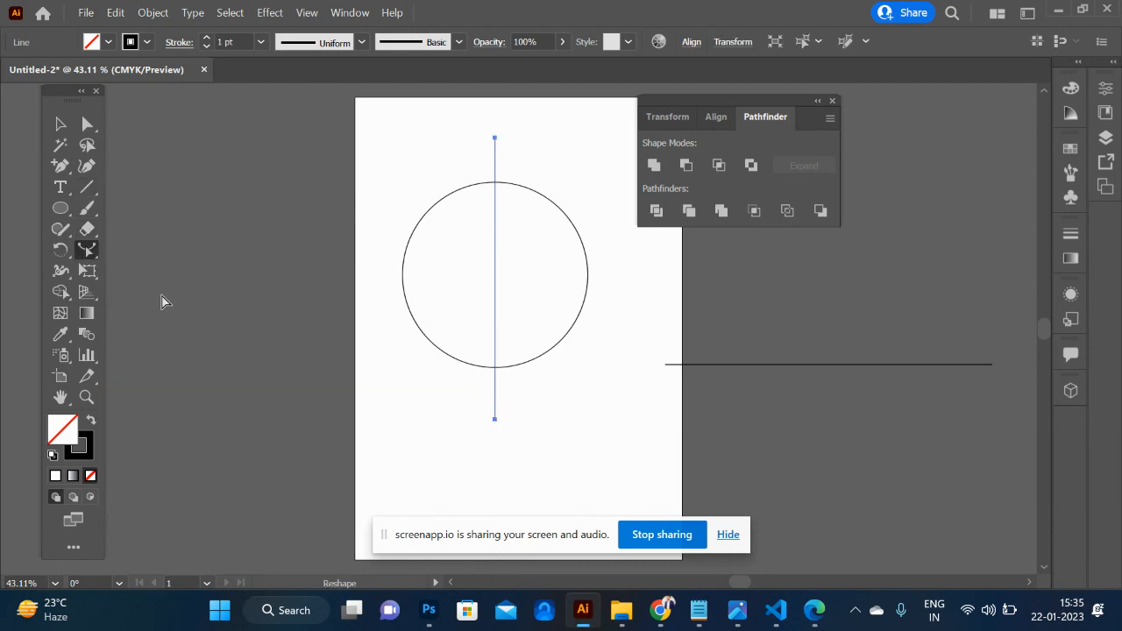
left_click(495, 265)
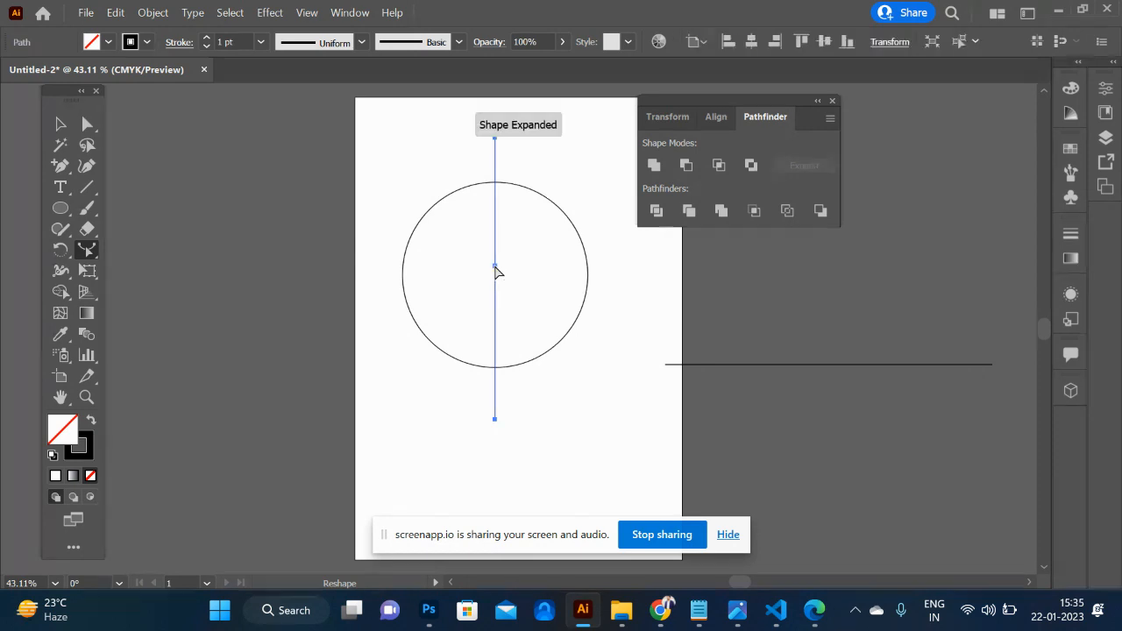
key("a")
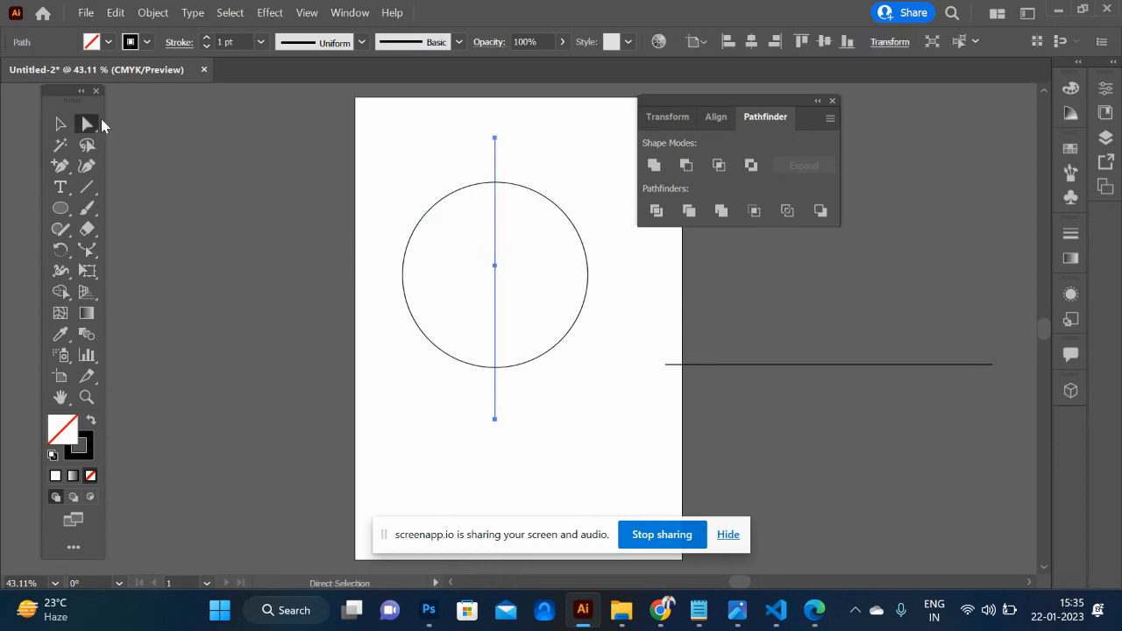
left_click_drag(495, 267, 438, 272)
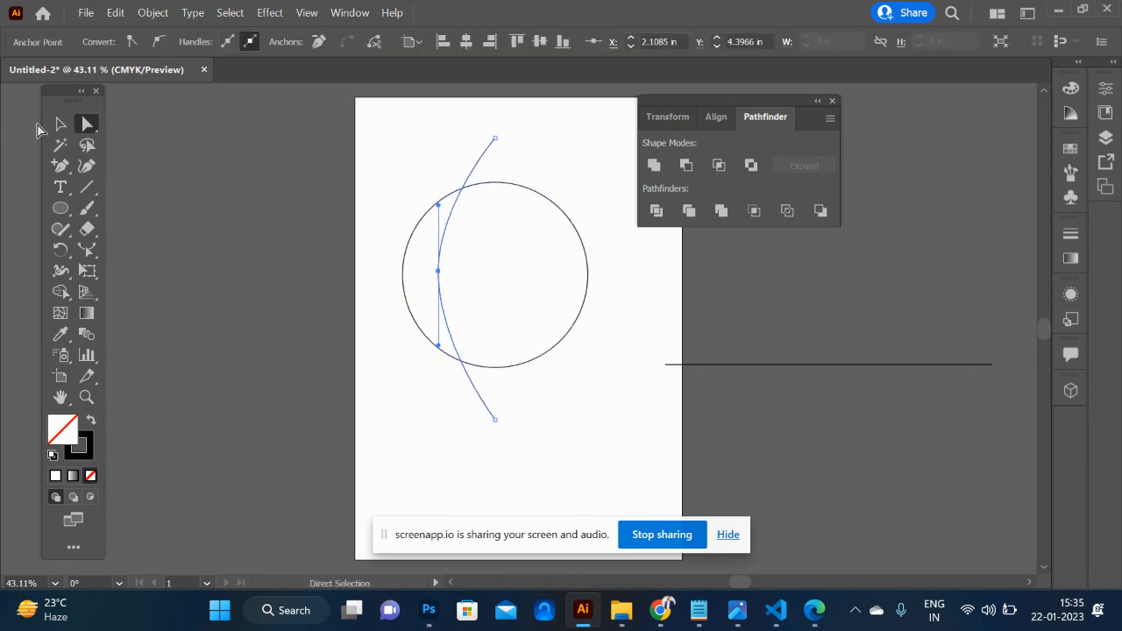
left_click(60, 125)
left_click(338, 426)
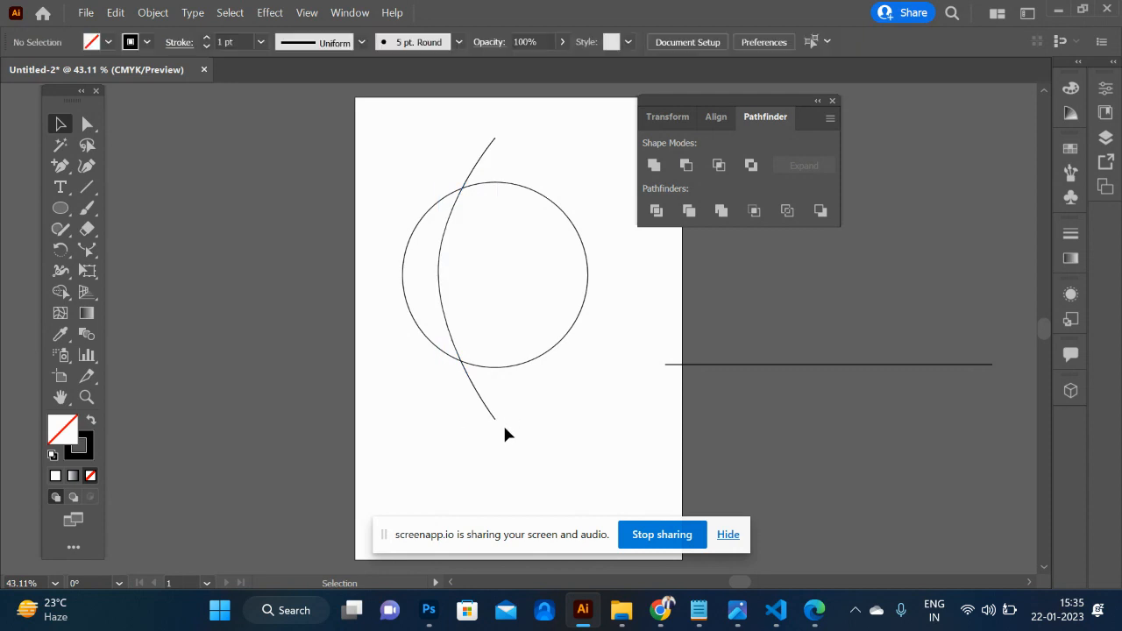
- Paste a copy of the arc in front of itself and reflect the copy across the vertical axis
left_click(488, 415)
key("ctrl")
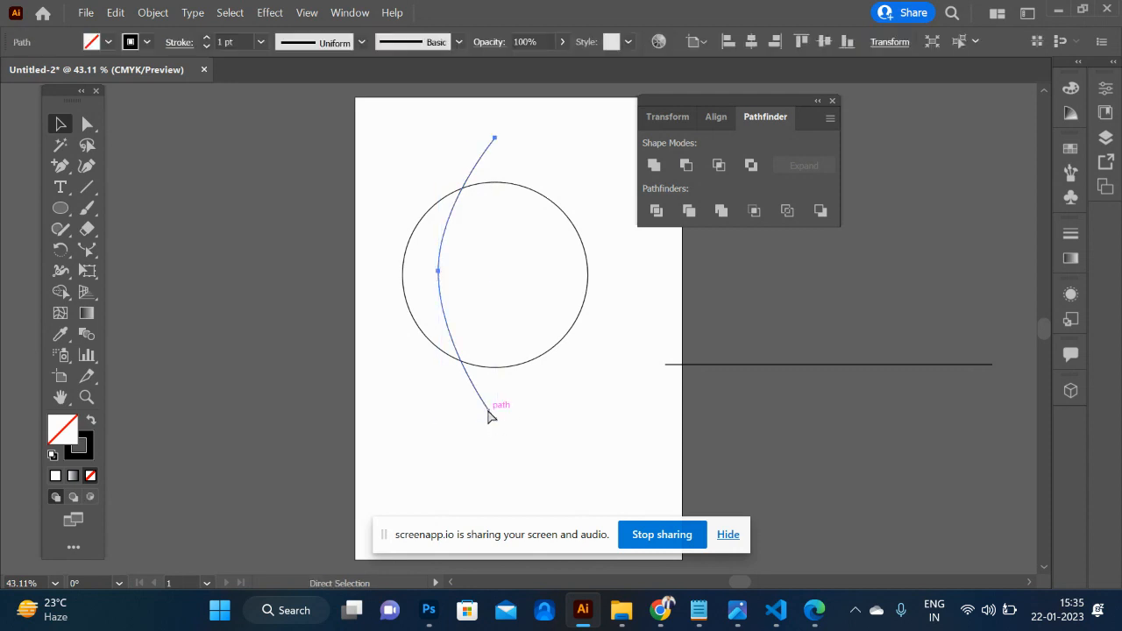
key("ctrl+f")
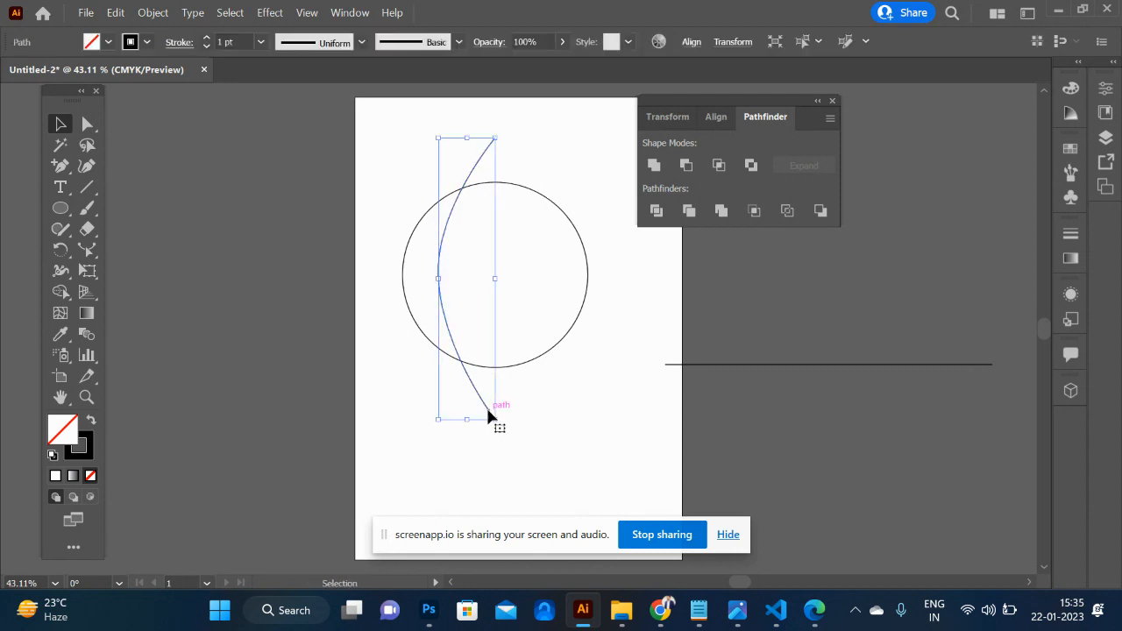
right_click(488, 415)
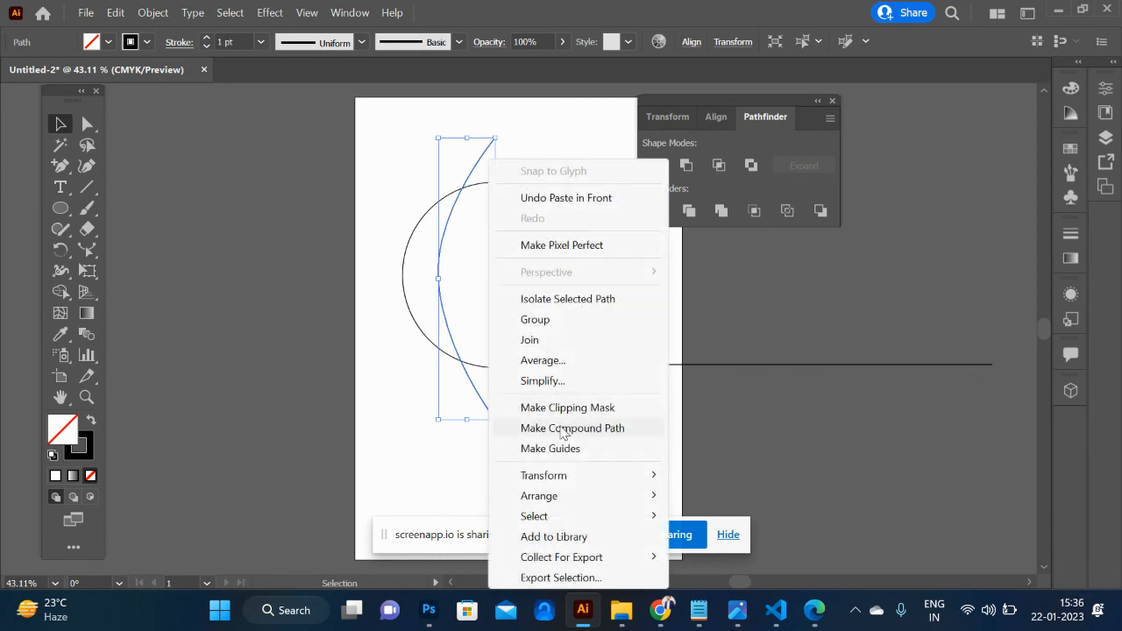
mouse_move(570, 477)
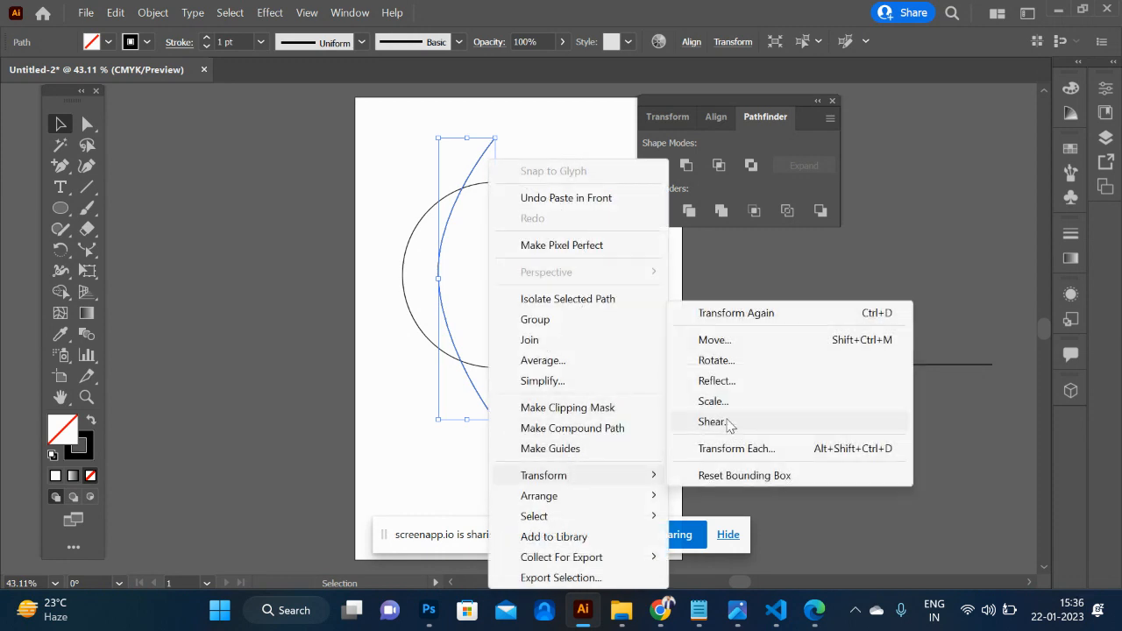
left_click(734, 382)
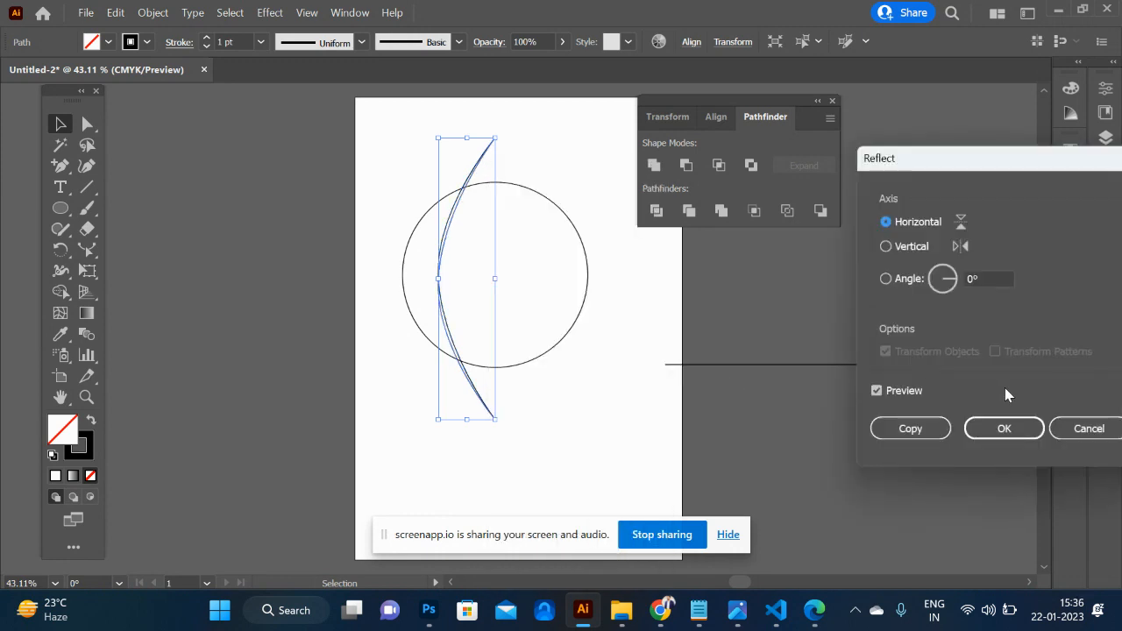
left_click(910, 244)
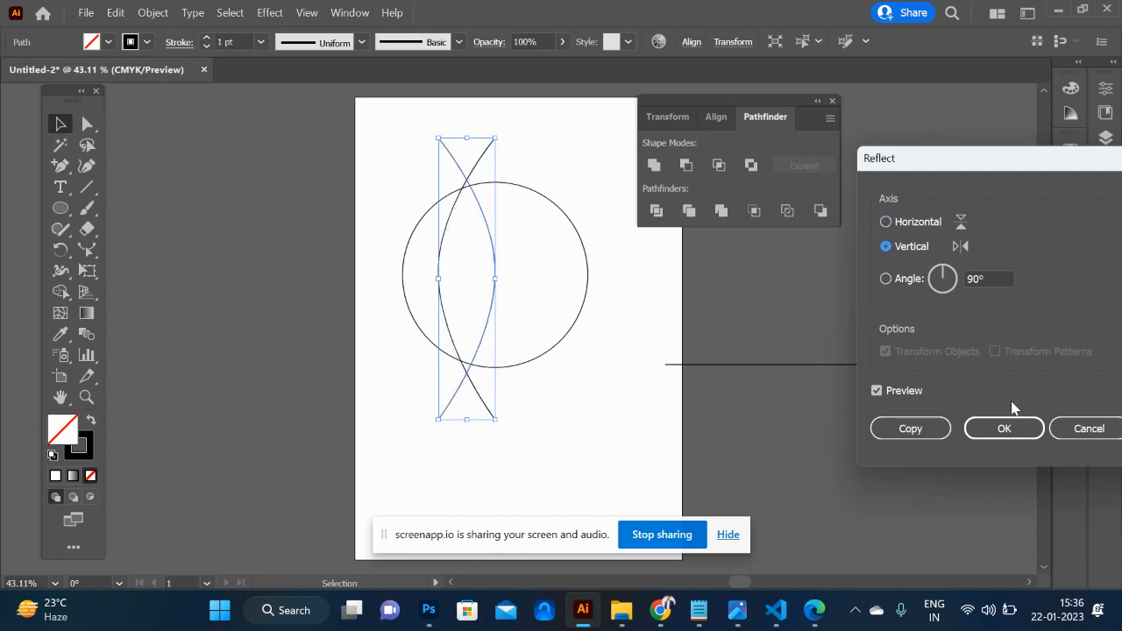
left_click(1003, 429)
- Shift the reflected arc right until its ends meet the original arc's ends, and deselect it
key("shift+Right")
key("shift+Right")
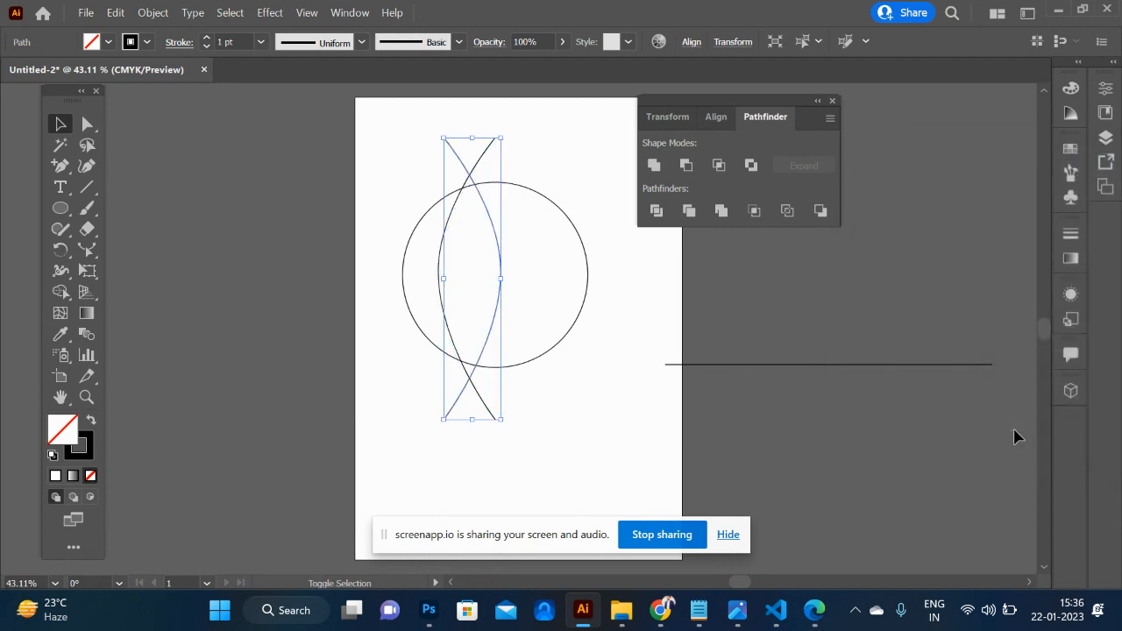
key("shift+Right")
key("shift+Right")
key("shift+Right")
key("shift+Right")
key("shift+Right")
key("shift+Right")
key("shift+Right")
key("shift+Right")
key("shift+Right")
key("shift+Right")
key("shift+Right")
key("shift+Right")
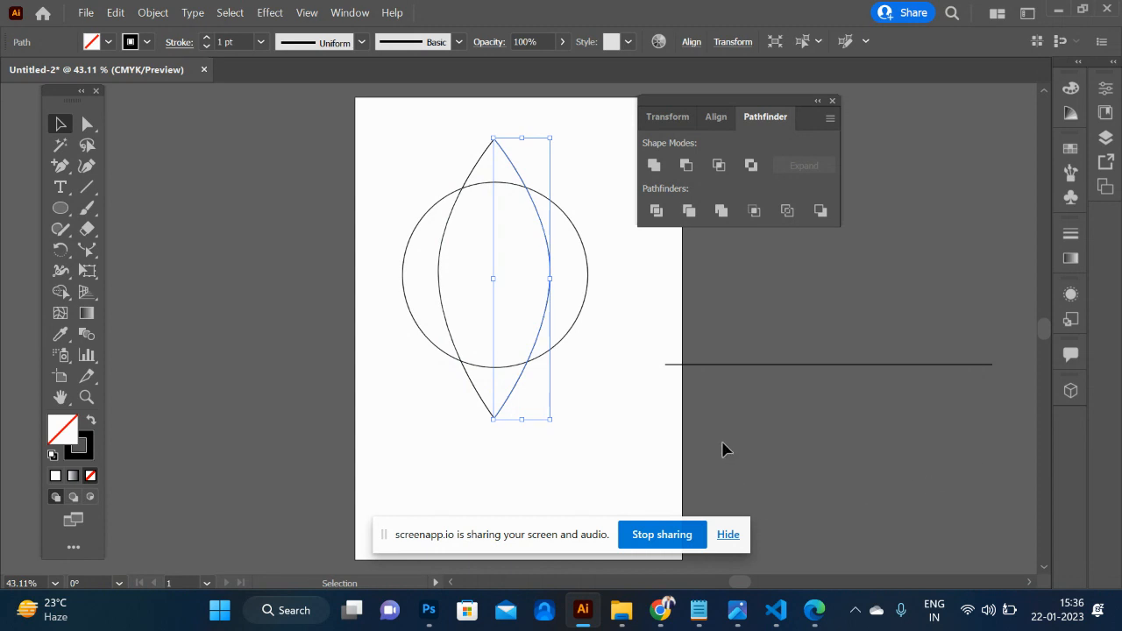
left_click(602, 399)
- Draw a straight vertical line joining the top and bottom tips of the two arcs, and deselect it
left_click(86, 189)
left_click_drag(494, 136, 501, 420)
left_click(60, 126)
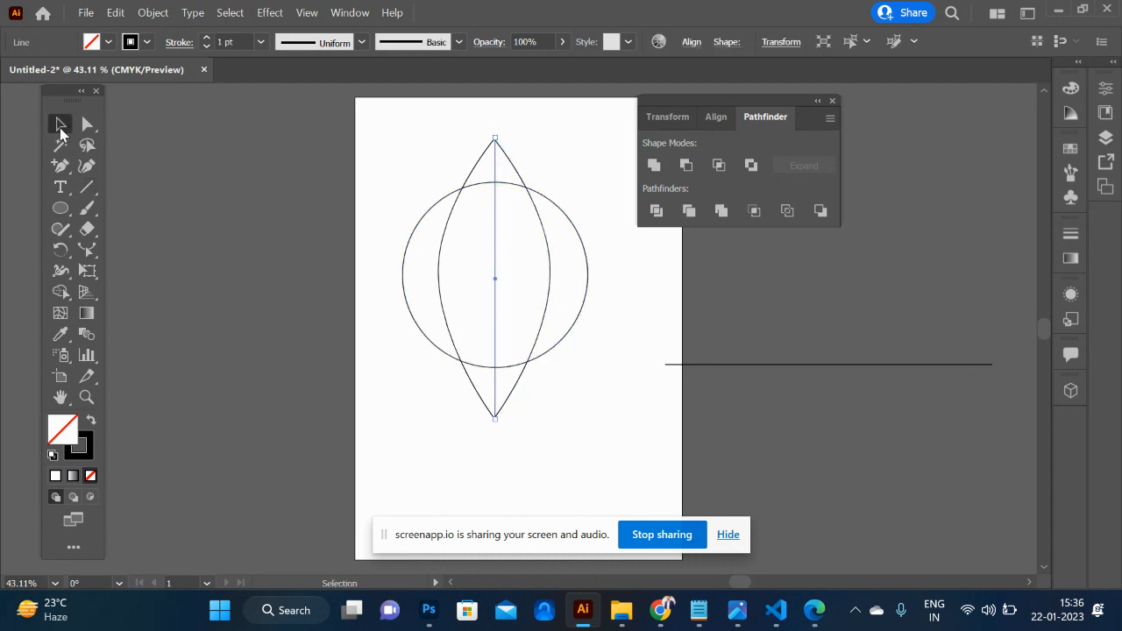
left_click(485, 131)
- Create a copy of the two arcs and the vertical line rotated a quarter turn, so it crosses the originals horizontally
left_click_drag(428, 121, 557, 164)
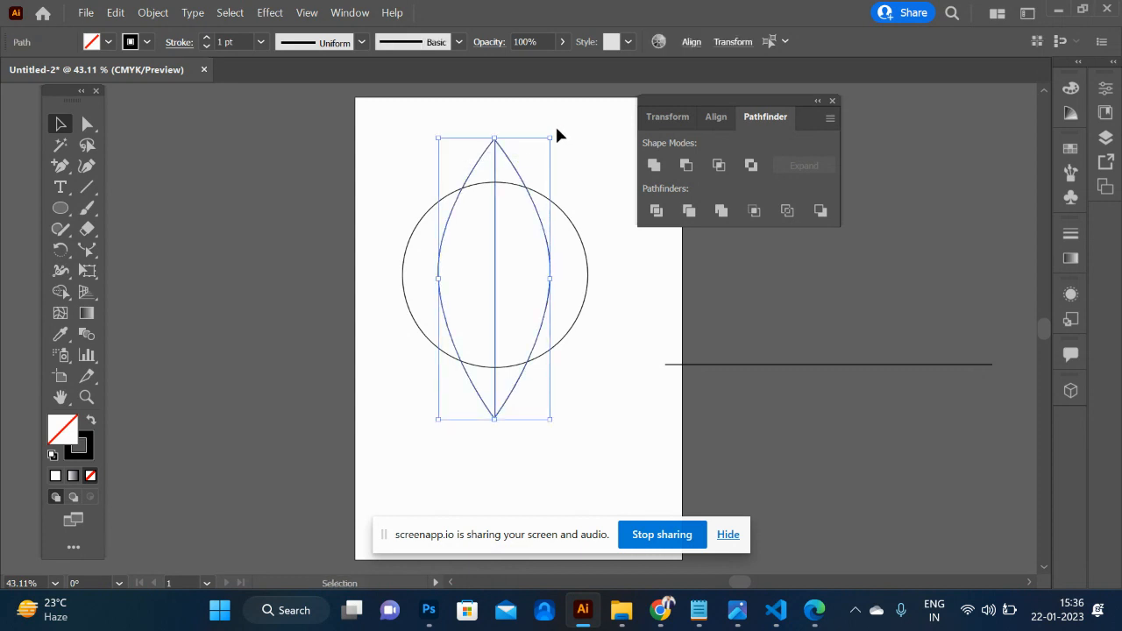
left_click_drag(554, 134, 617, 339)
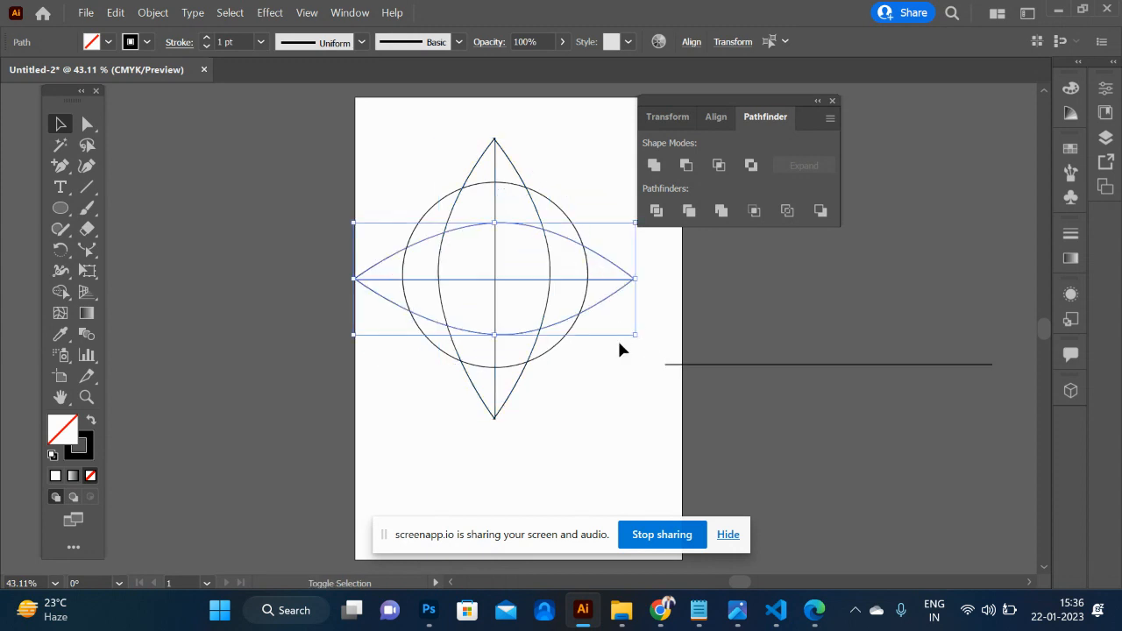
left_click(600, 446)
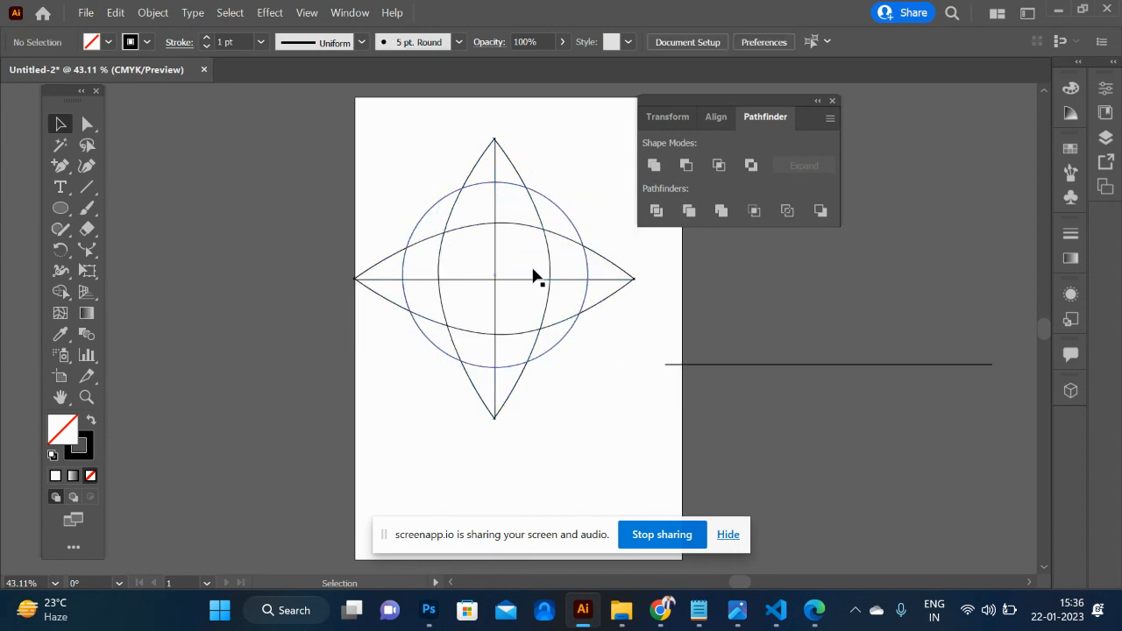
- Select the circle with all crossing arcs and lines and set their stroke weight to 5 pt
left_click_drag(489, 210, 581, 387)
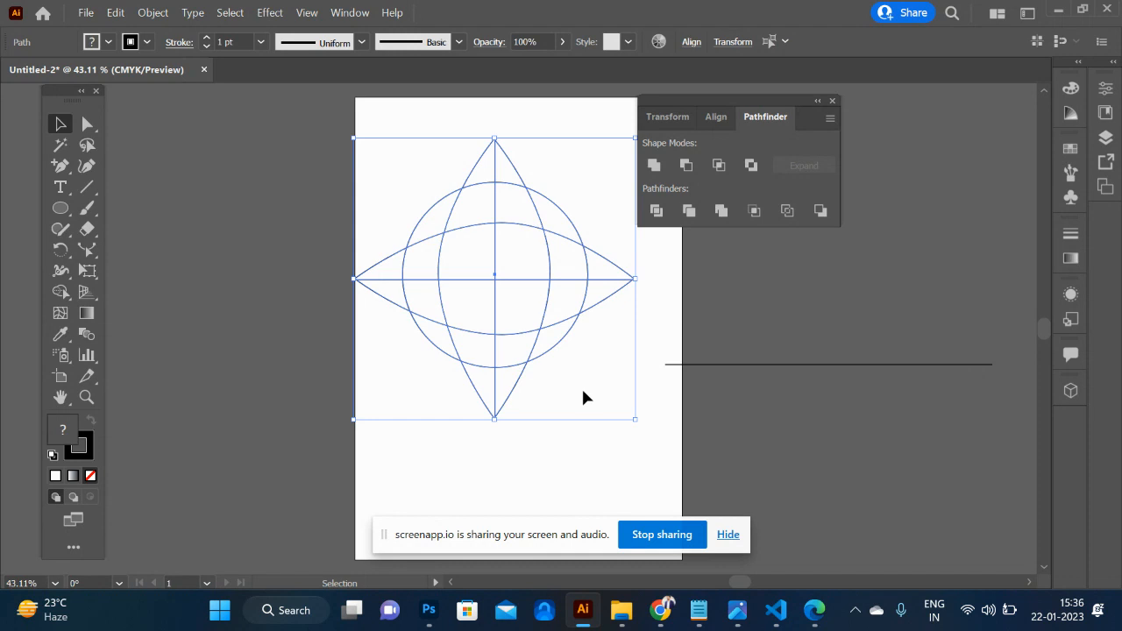
left_click(208, 42)
left_click(207, 41)
left_click(208, 41)
left_click(208, 41)
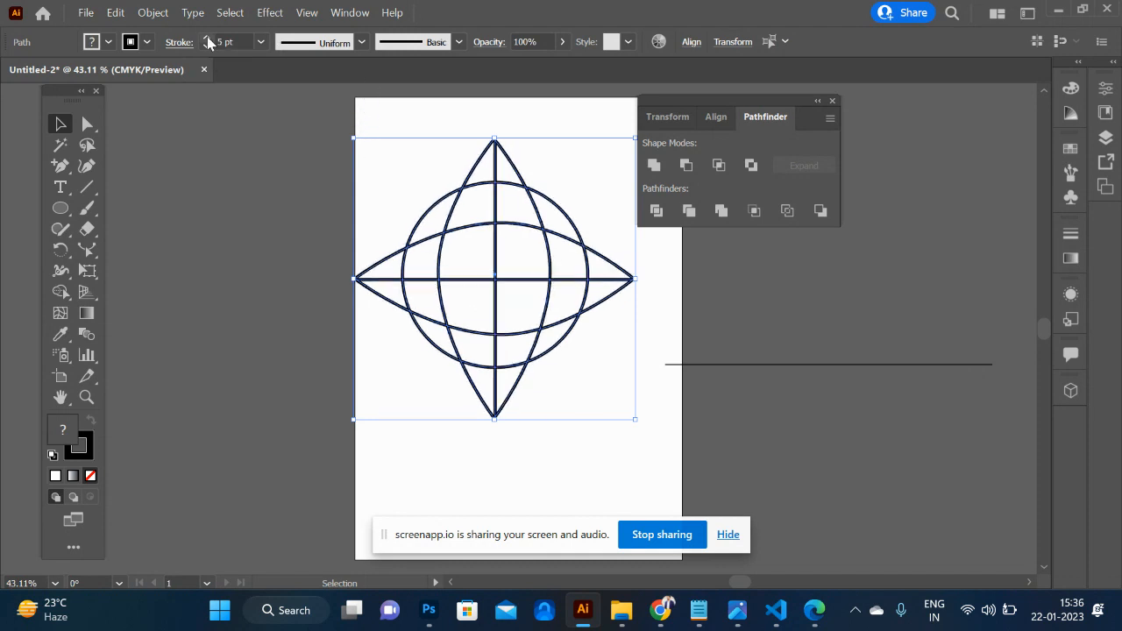
- Split the selected artwork with the Pathfinder Divide operation and ungroup the resulting pieces
left_click(657, 211)
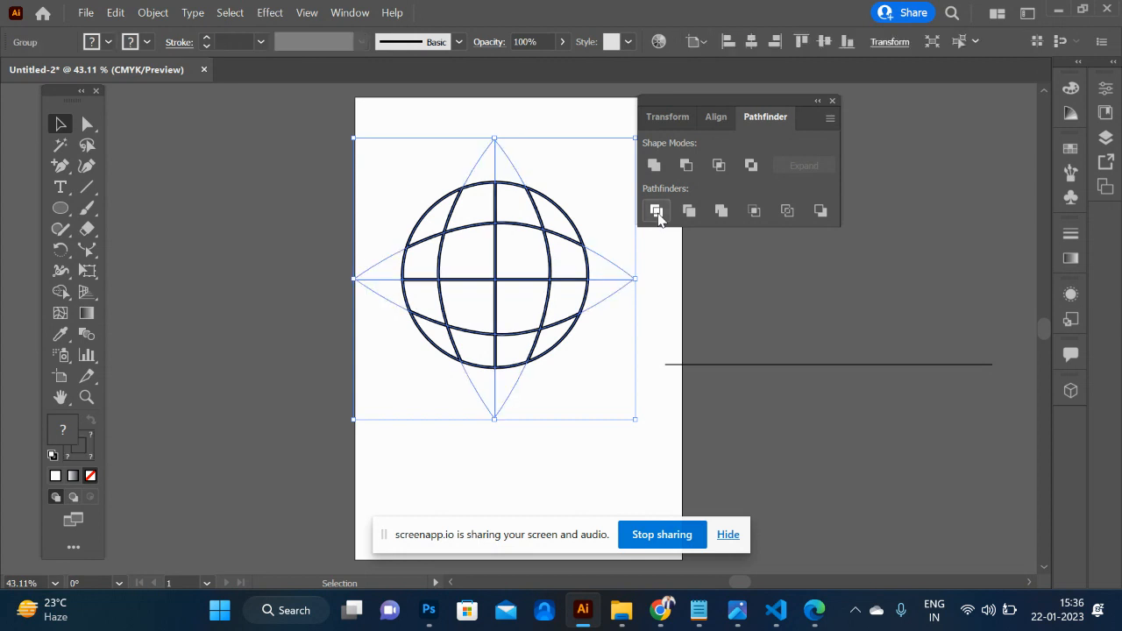
left_click(571, 410)
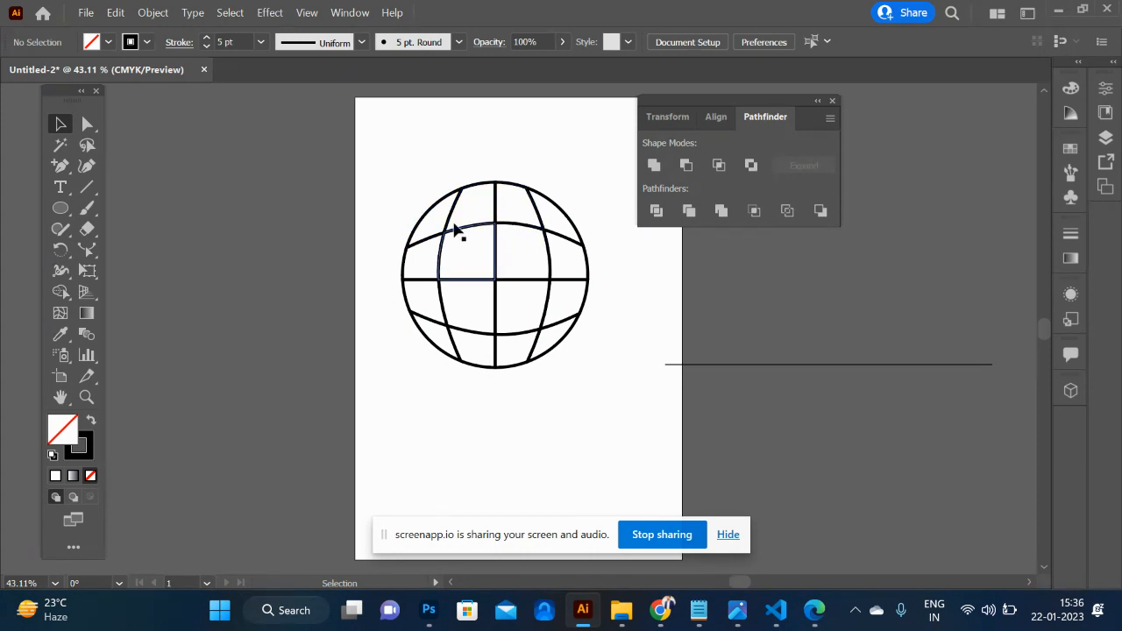
left_click_drag(369, 161, 592, 390)
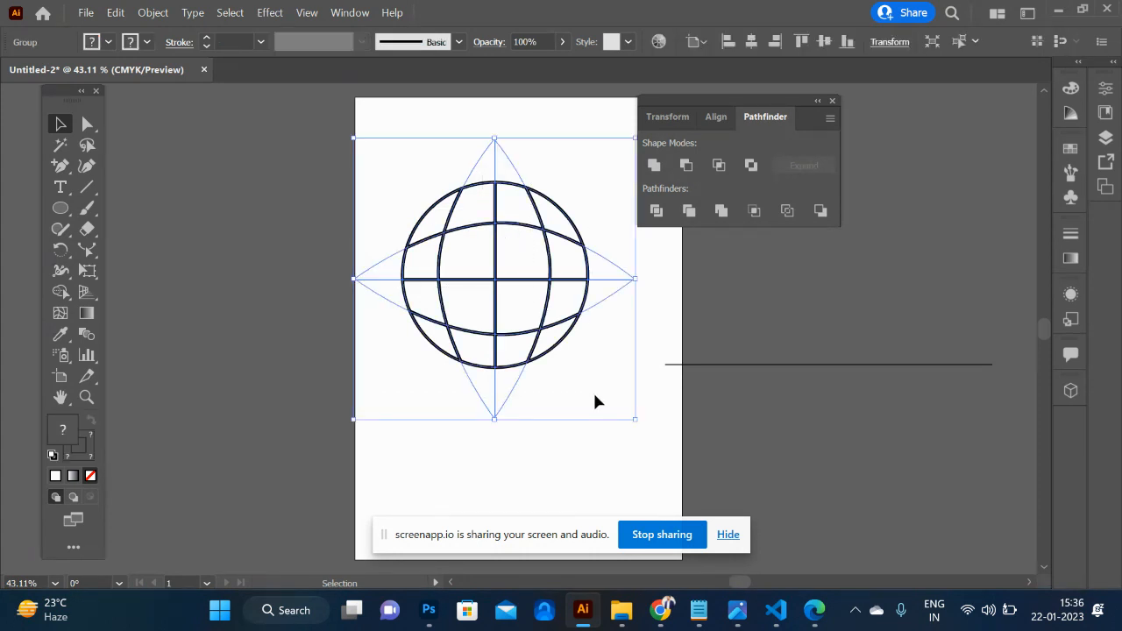
right_click(526, 397)
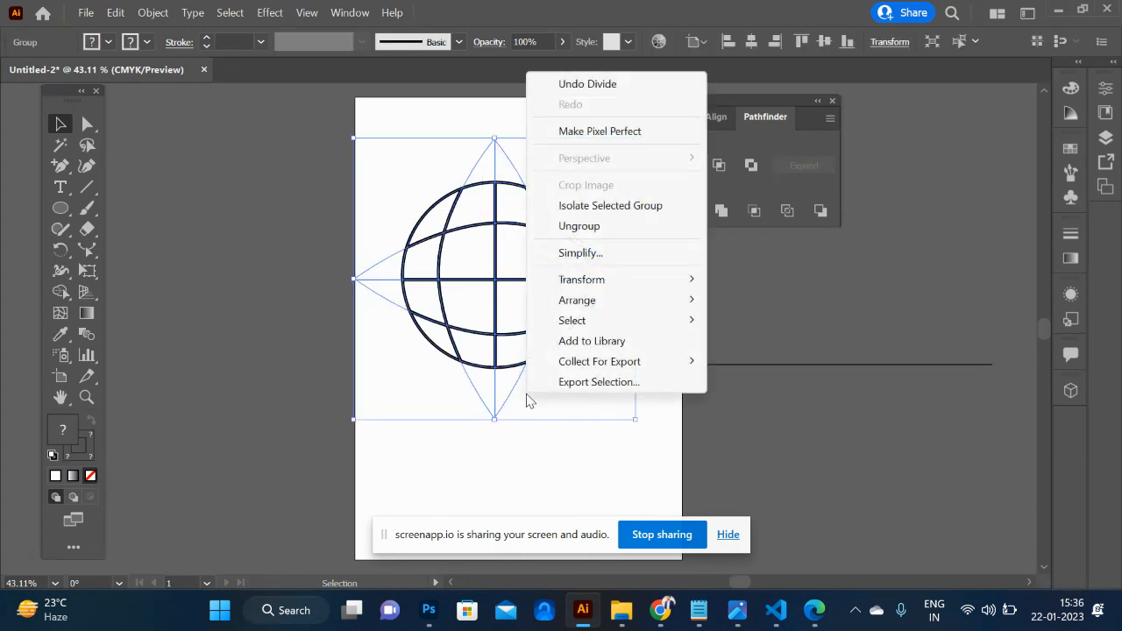
left_click(604, 226)
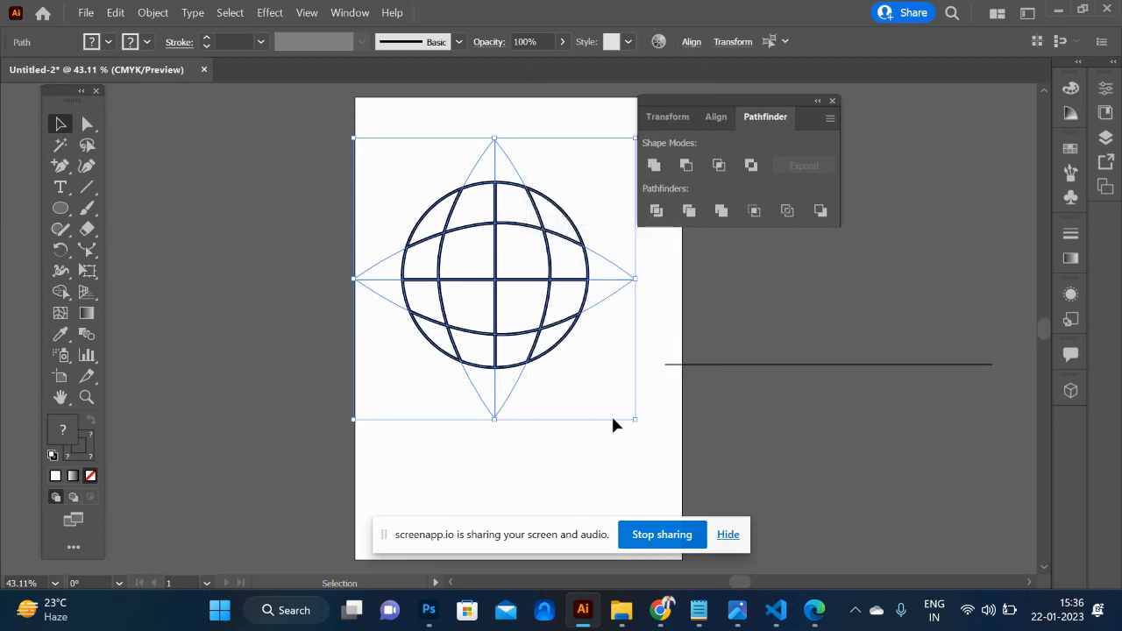
left_click(610, 413)
- Delete the leftover strokeless pieces outside the globe on its bottom, right, top and left sides
left_click_drag(432, 375, 597, 447)
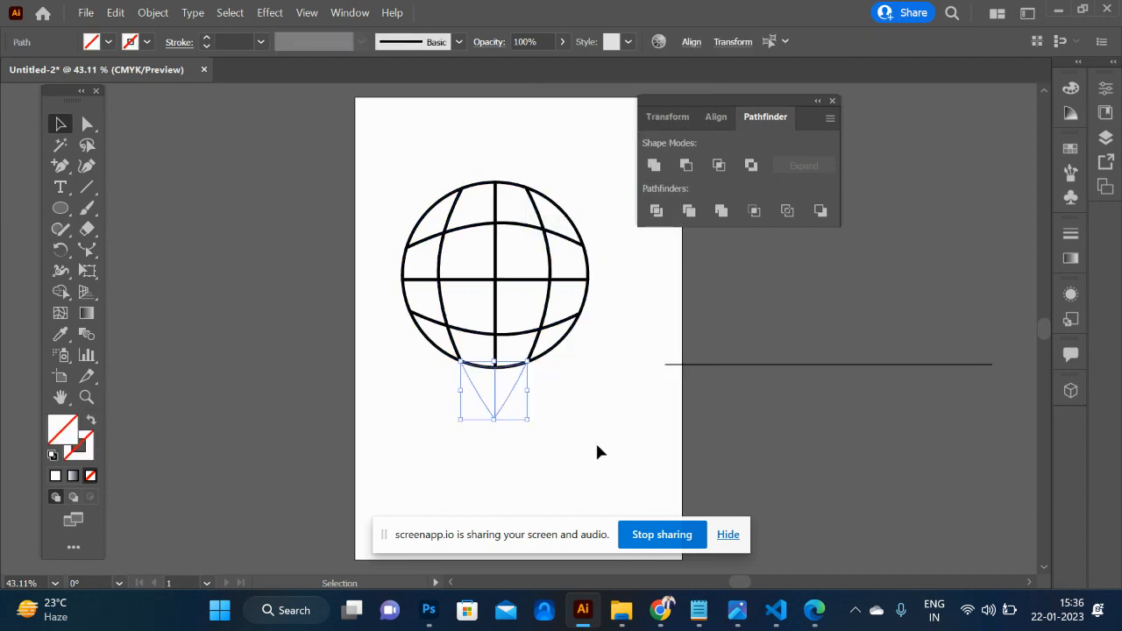
key("Delete")
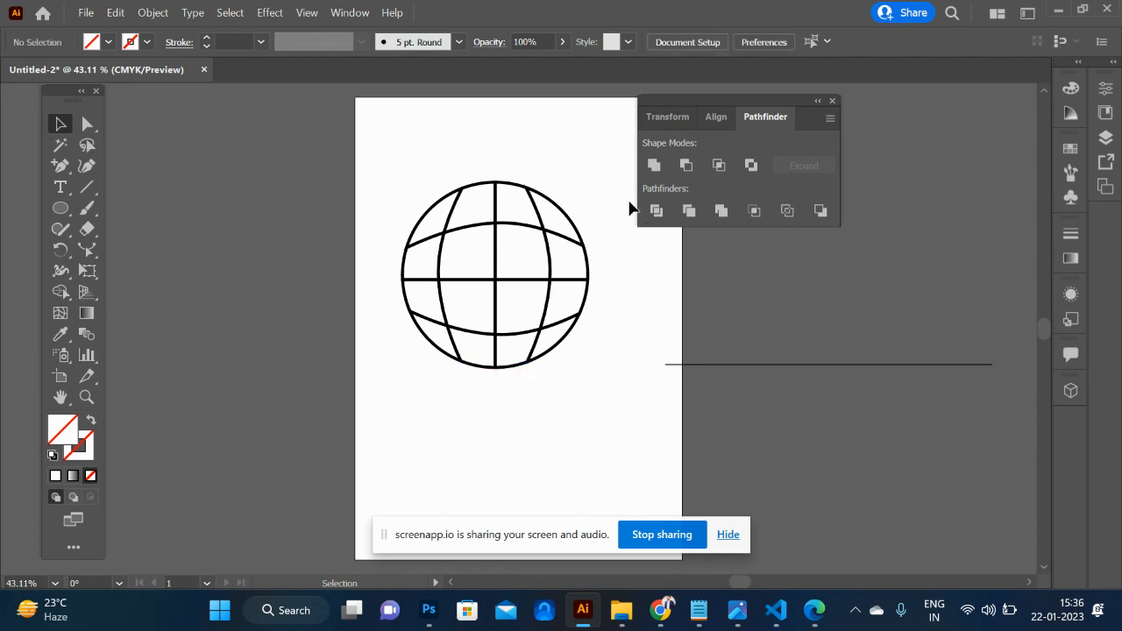
left_click_drag(602, 219, 639, 367)
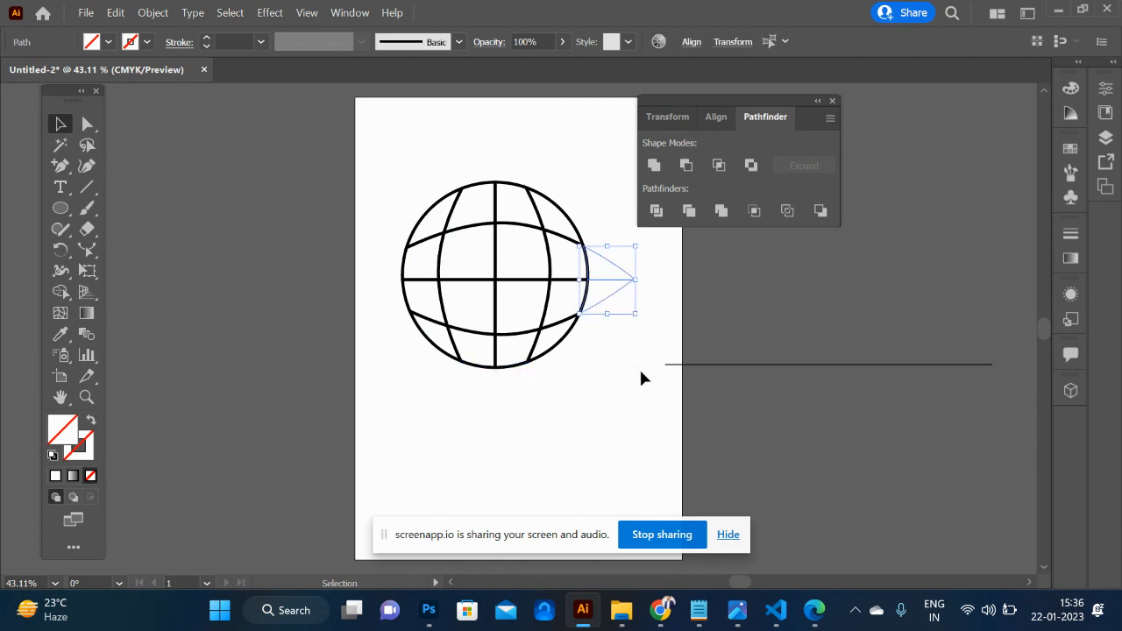
key("Delete")
left_click_drag(418, 123, 574, 172)
key("Delete")
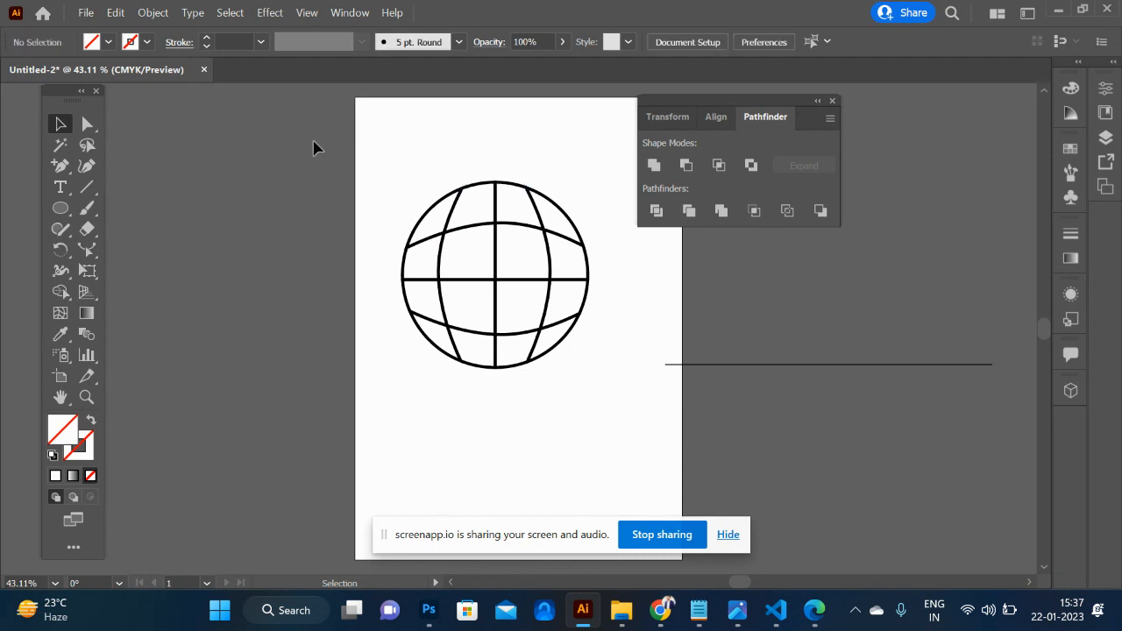
left_click_drag(307, 172, 390, 350)
key("Delete")
- Set the stroke of the globe's upper-left inner cell to green, about C 87, M 20, Y 100, K 7
left_click(443, 260)
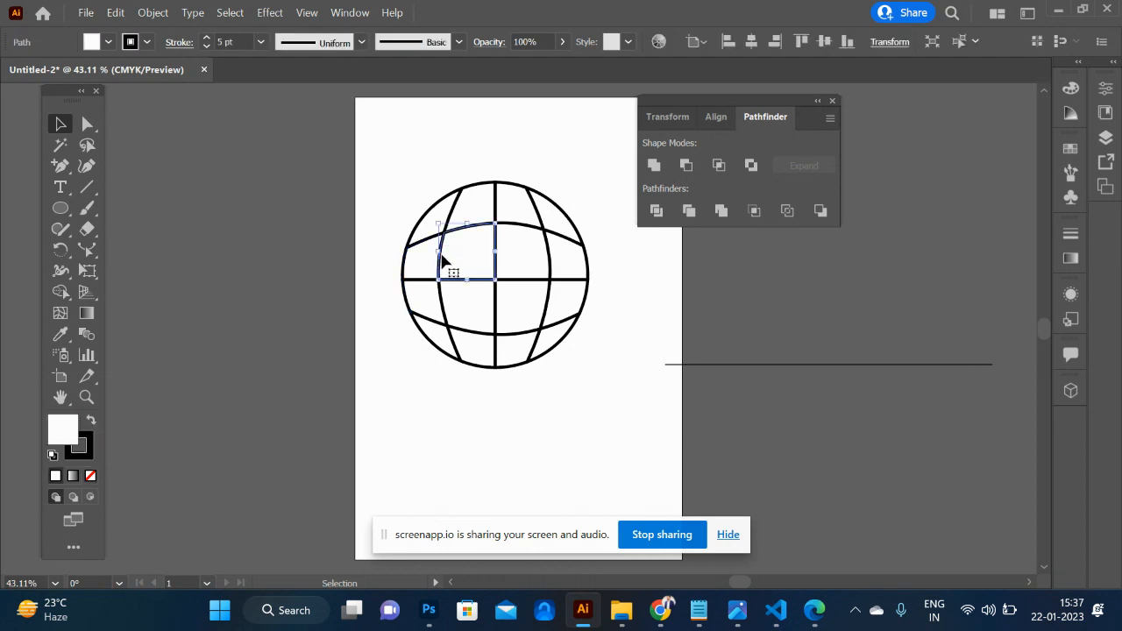
left_click(79, 449)
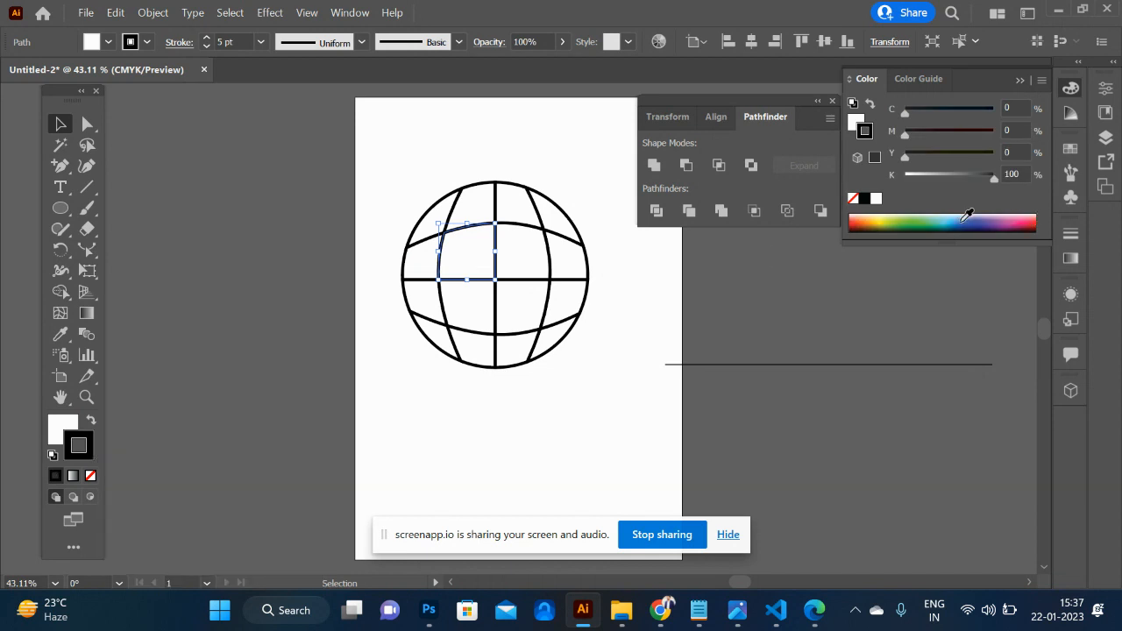
left_click(927, 219)
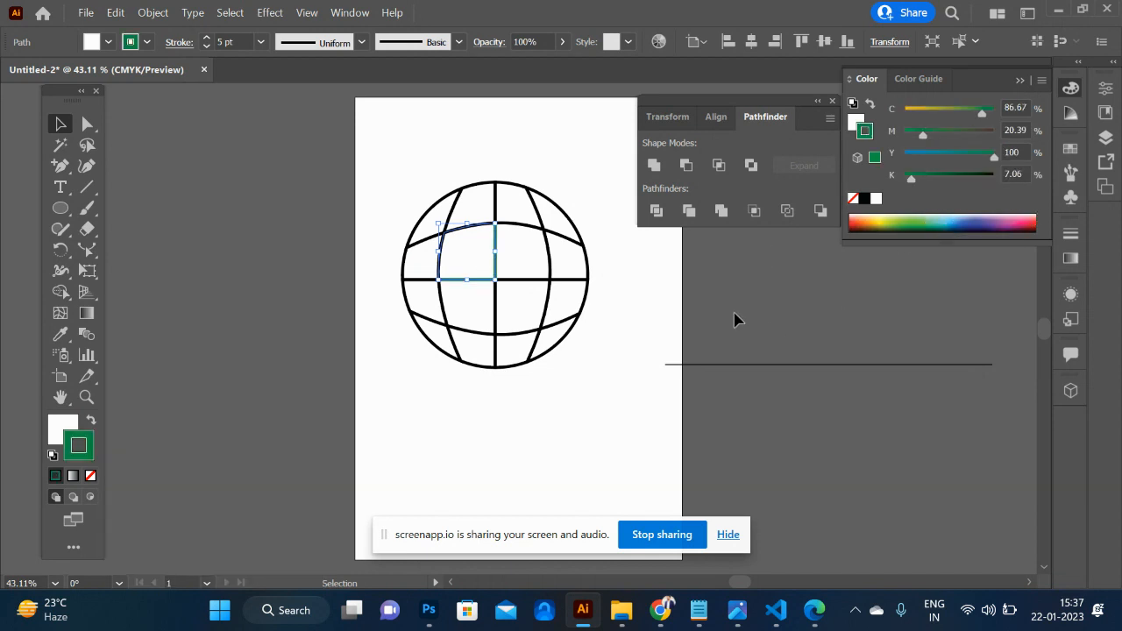
left_click(400, 338)
- Fill the green-stroked globe cell with yellow EFD911 and switch its colour mode from Grayscale to CMYK
key("ctrl+1")
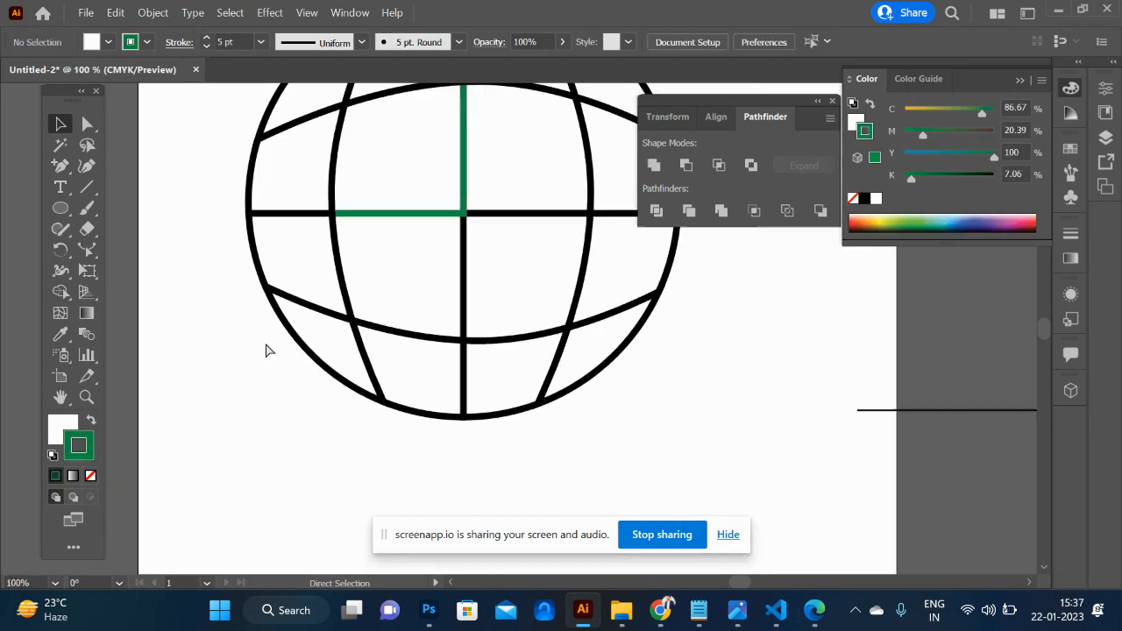
key("ctrl+minus")
key("ctrl+minus")
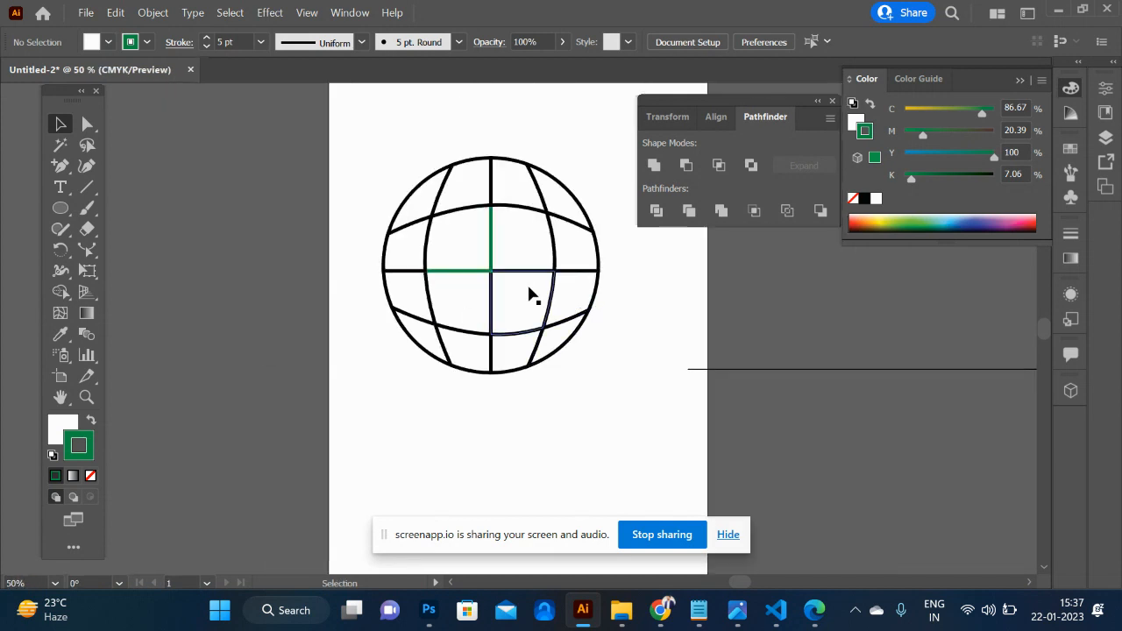
left_click(497, 252)
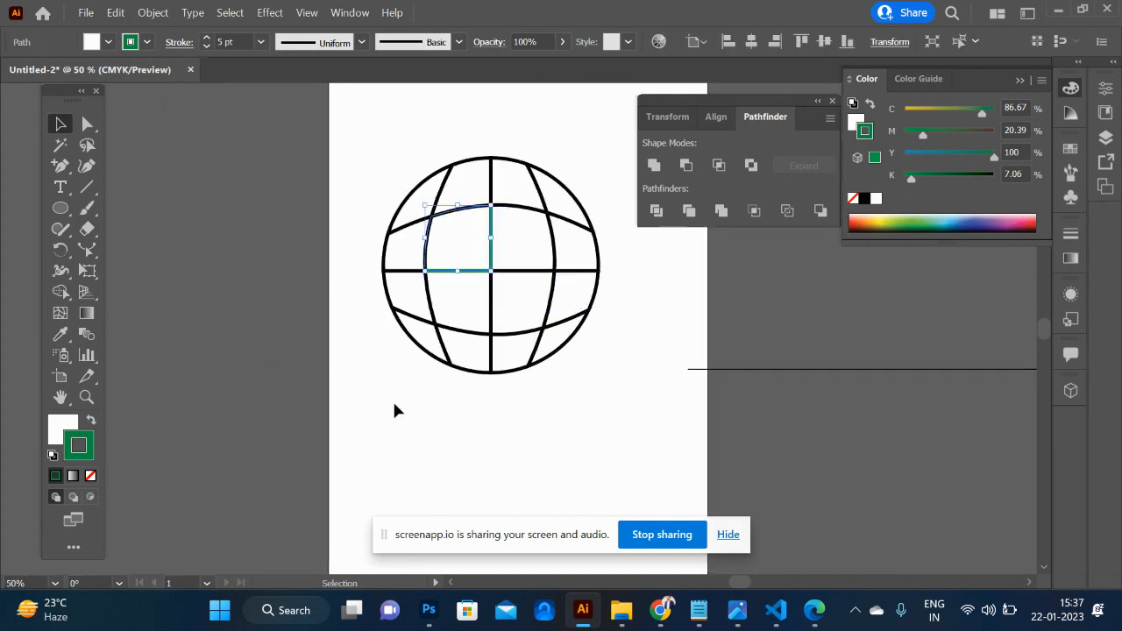
left_click(63, 430)
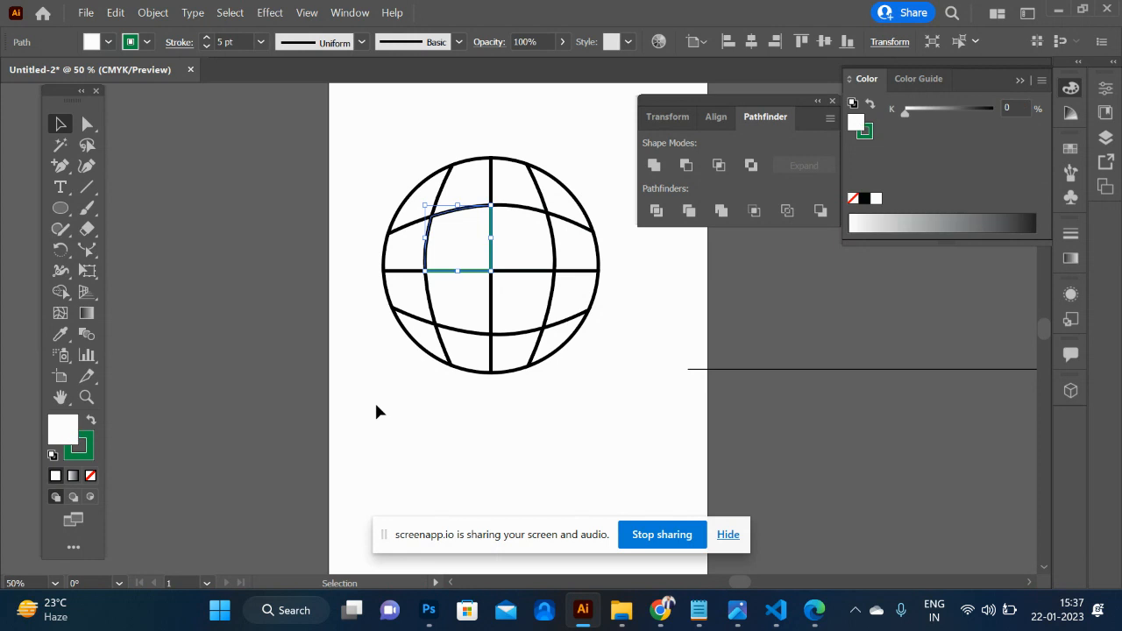
double_click(60, 434)
type("DAD911")
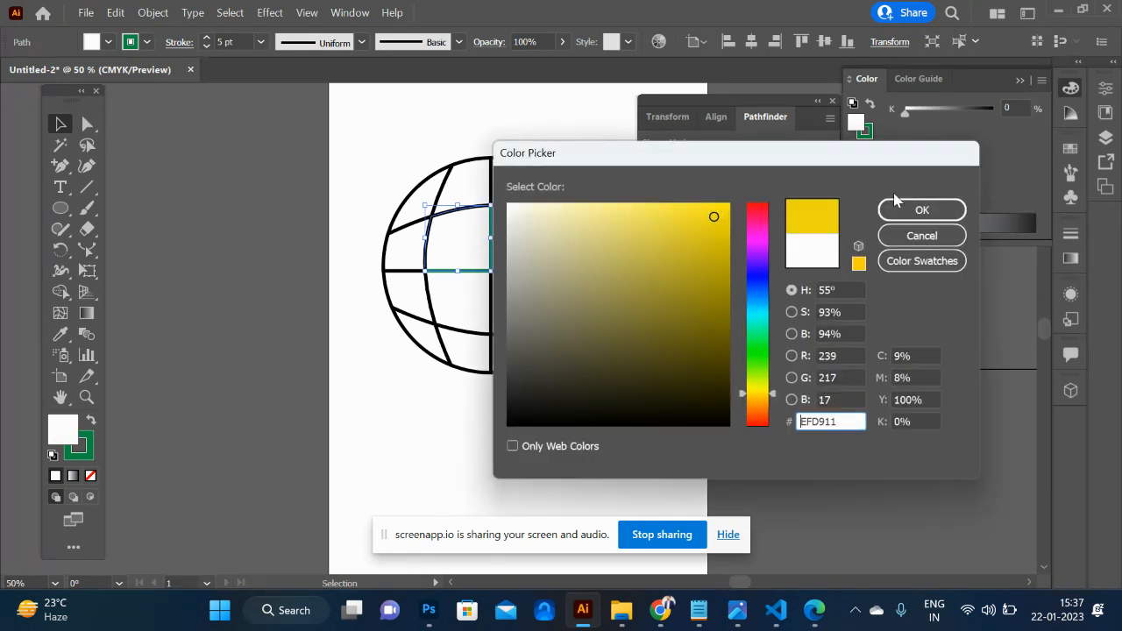
left_click(927, 208)
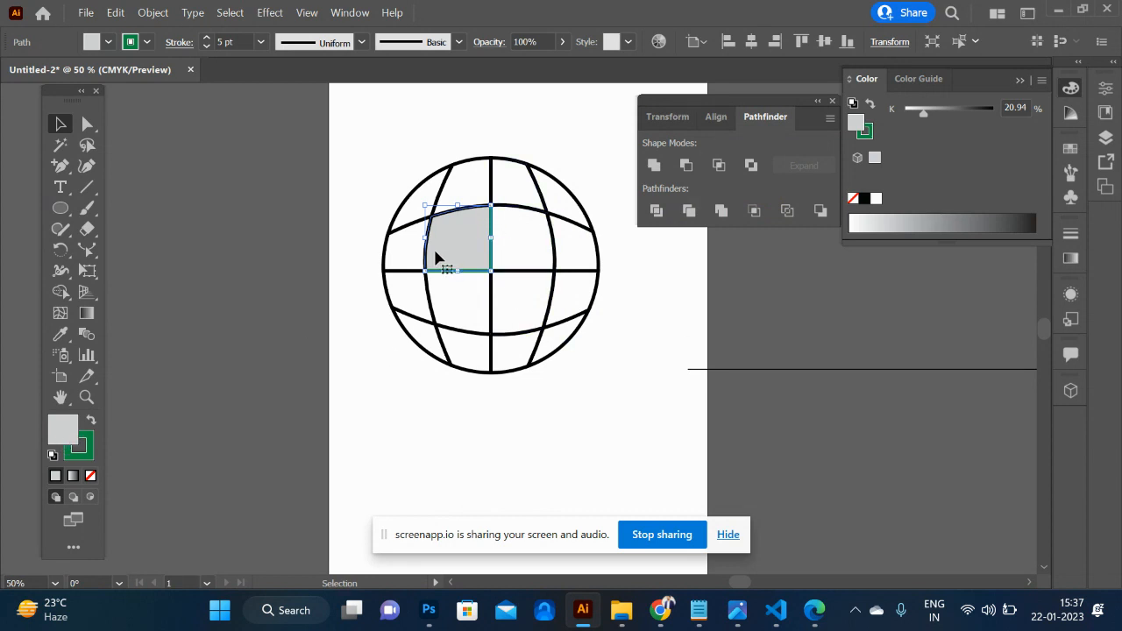
left_click(1042, 79)
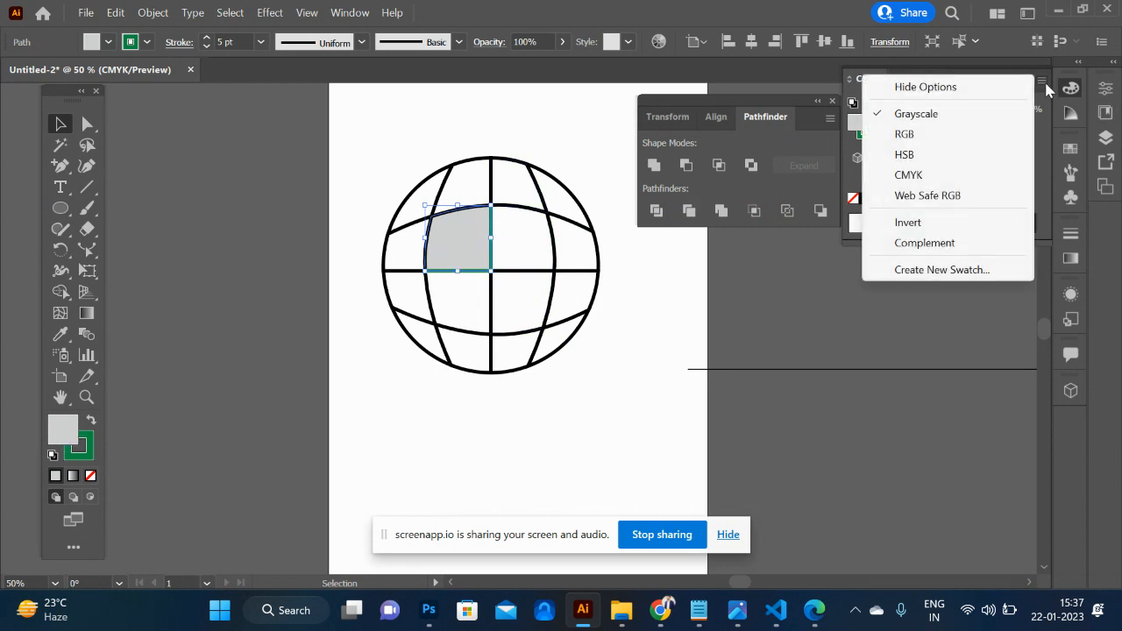
left_click(948, 175)
left_click(686, 432)
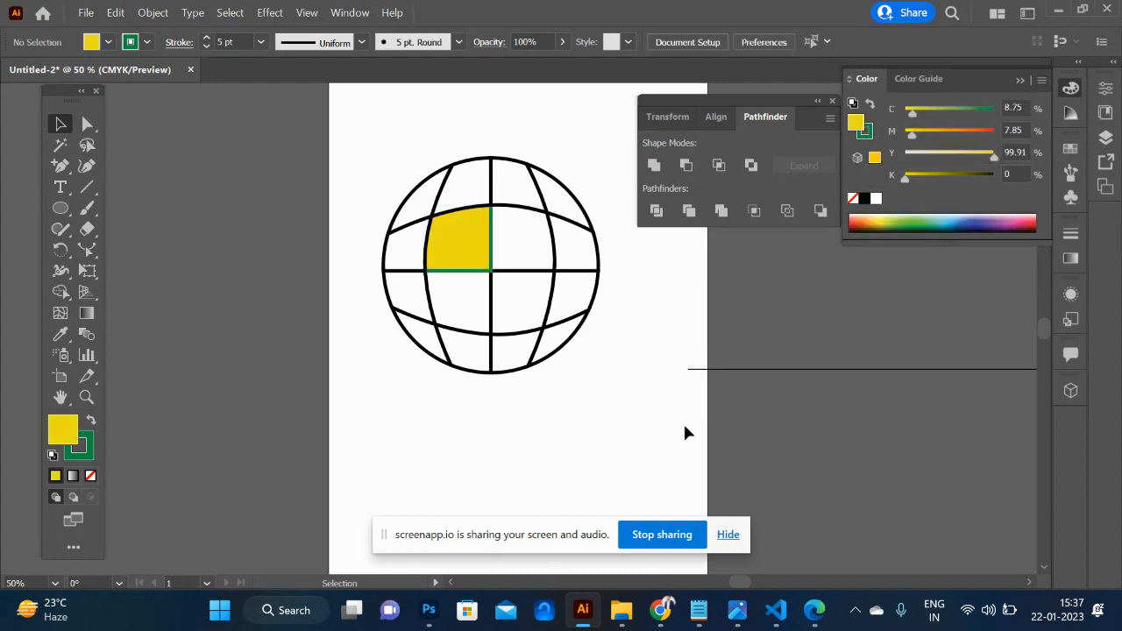
- Move the whole globe off the artboard's left side and draw a large circle in the freed space
left_click_drag(593, 409, 371, 135)
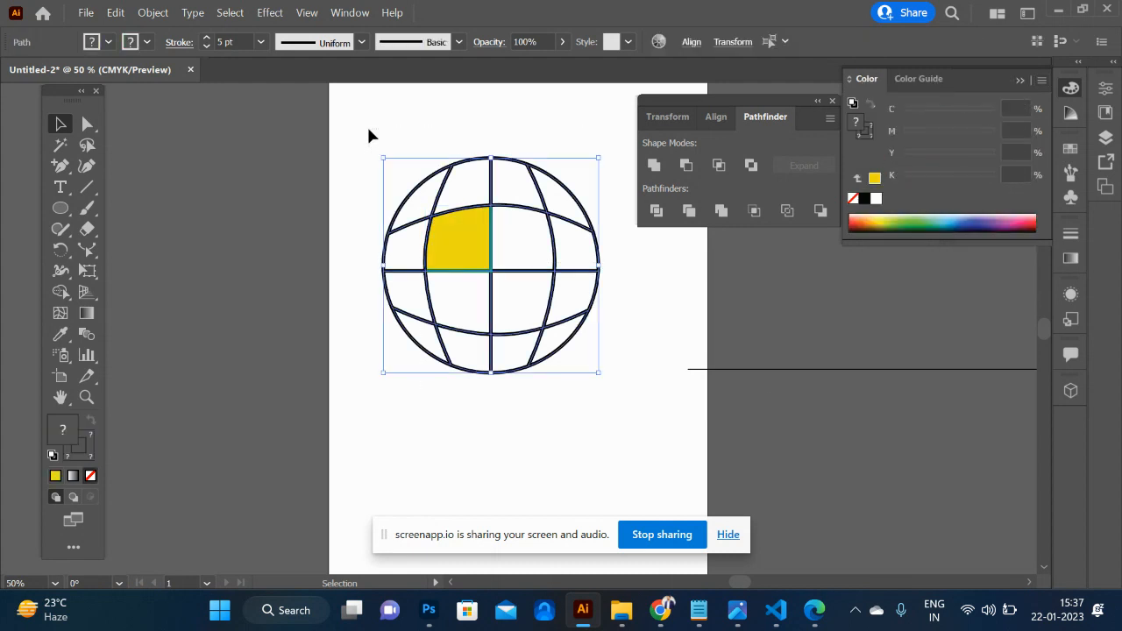
left_click_drag(470, 211, 151, 191)
left_click(60, 207)
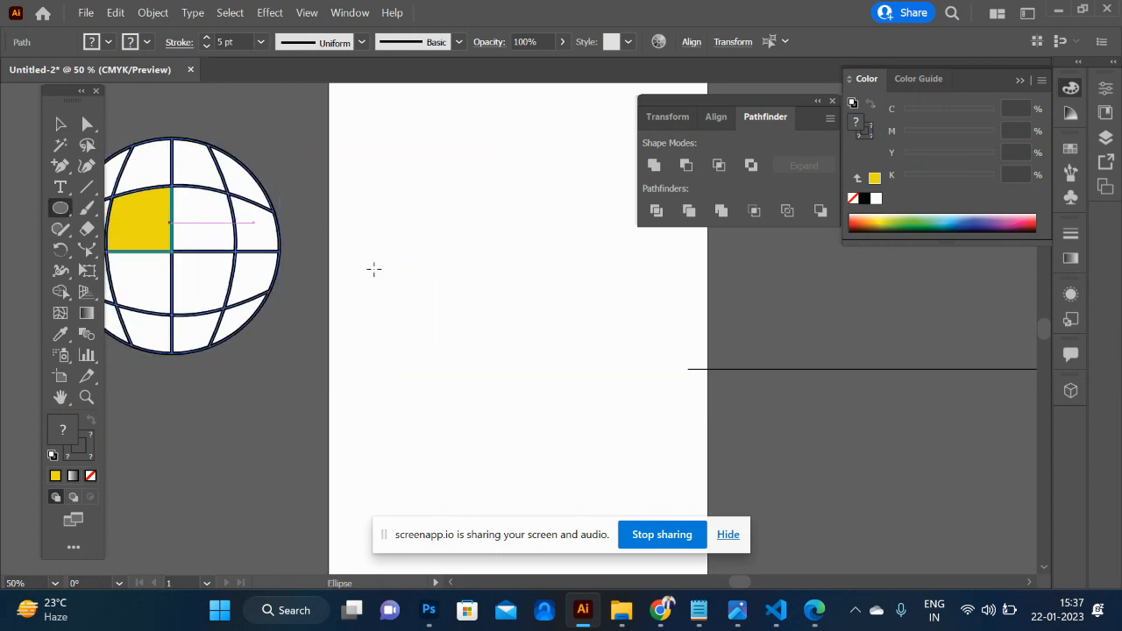
left_click_drag(508, 270, 623, 426)
- Draw a horizontal line through the large circle's centre and split the circle along it with Pathfinder Divide
left_click(75, 193)
left_click_drag(324, 271, 717, 271)
left_click(60, 123)
left_click(464, 196, "shift")
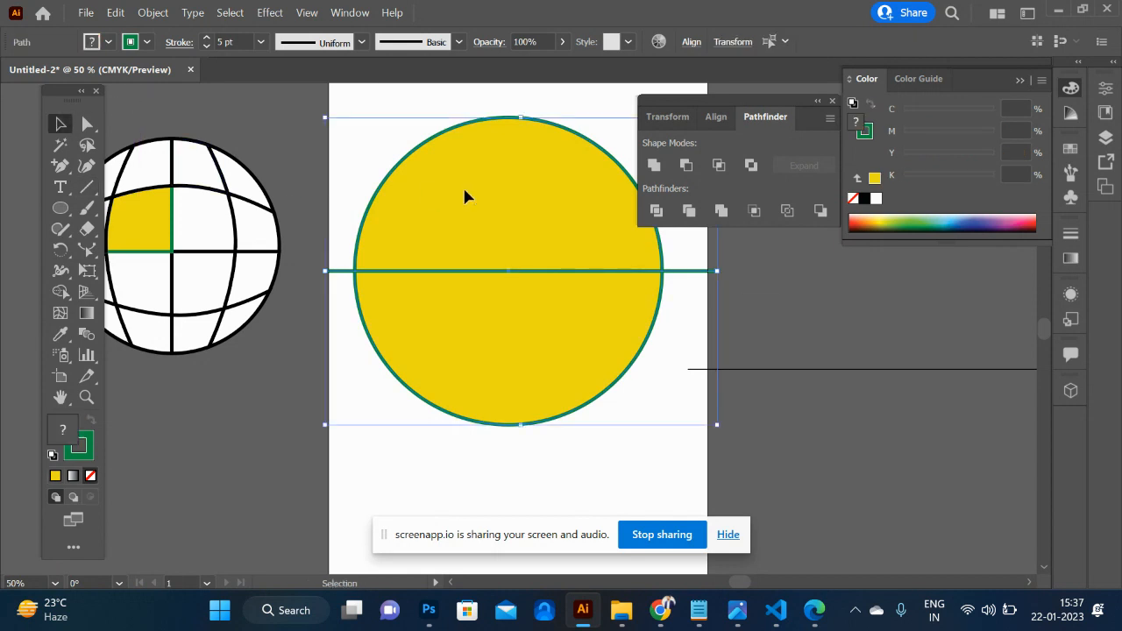
left_click(655, 210)
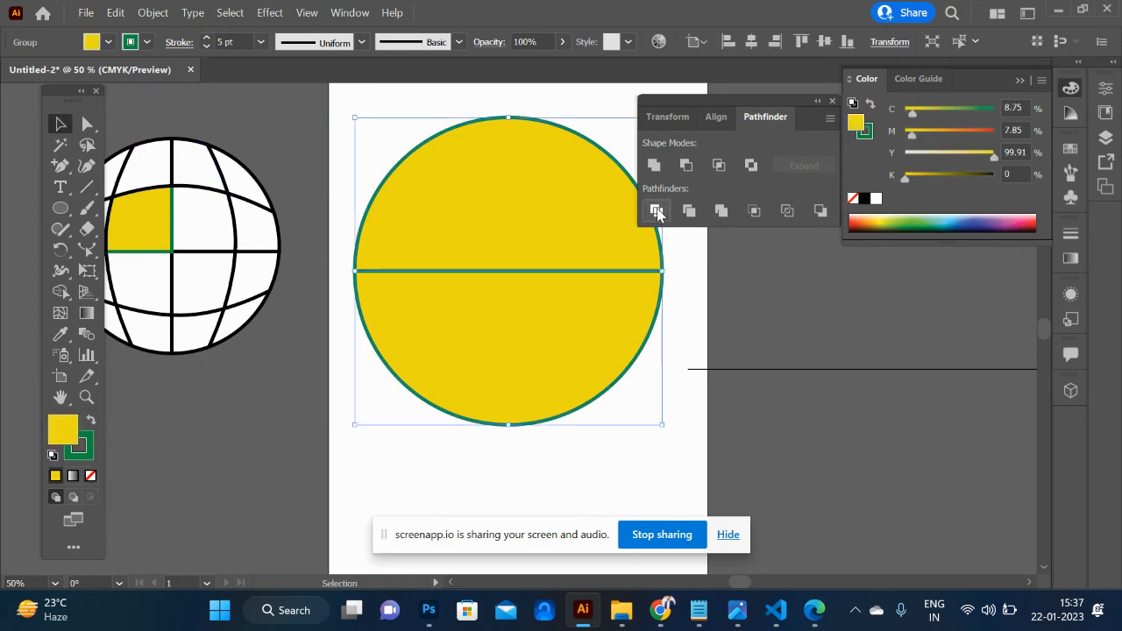
- Ungroup the divided circle and move its lower half off the artboard's right side
right_click(557, 273)
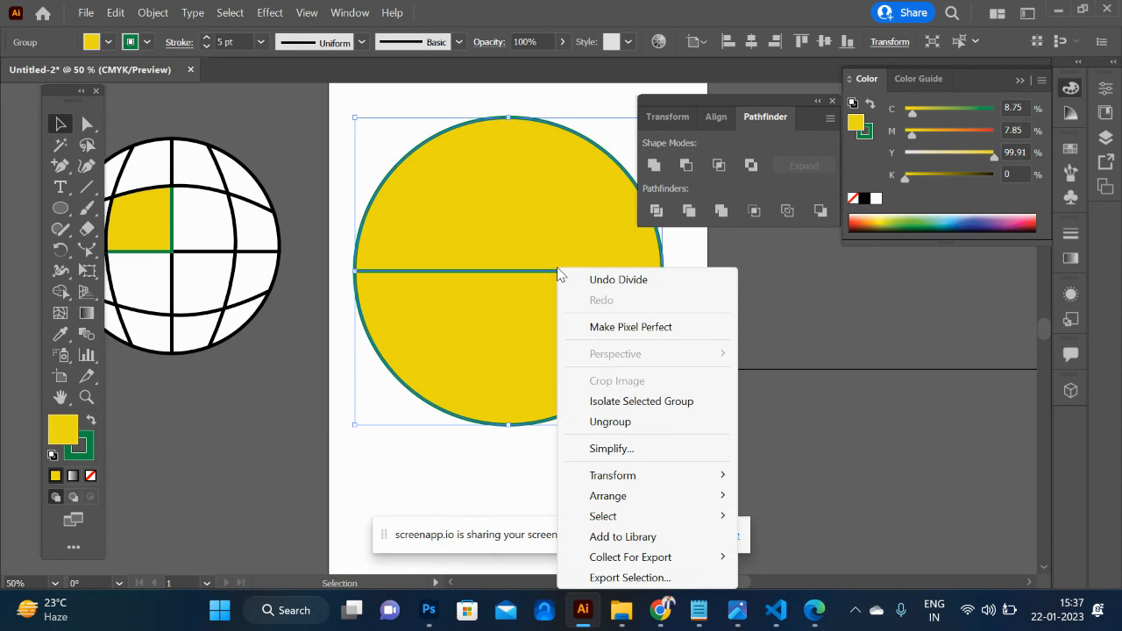
left_click(631, 423)
left_click(675, 443)
left_click_drag(496, 368, 893, 322)
left_click(461, 249)
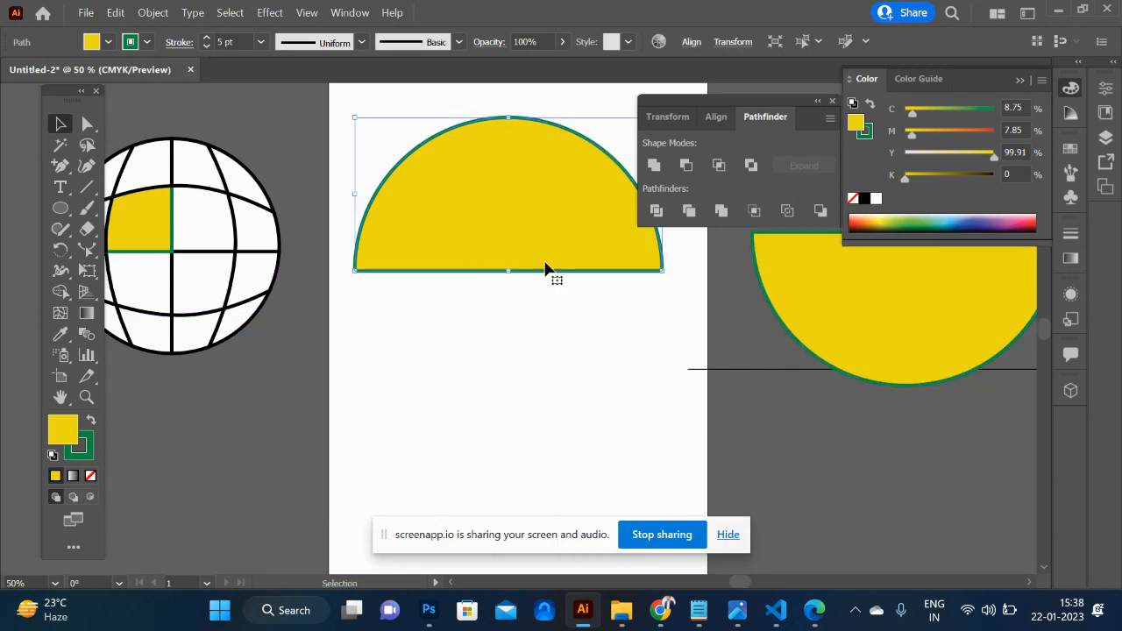
- Draw a thin, tall rectangle down from the middle of the half circle's flat edge as the umbrella shaft
key("ctrl+shift+a")
key("m")
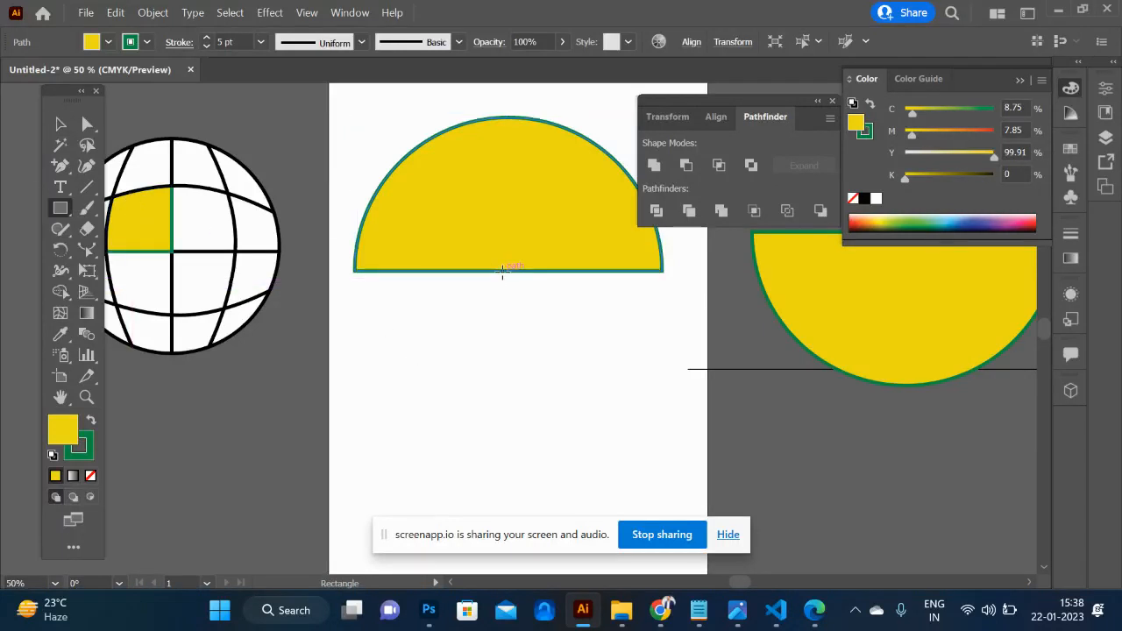
left_click_drag(502, 271, 516, 481)
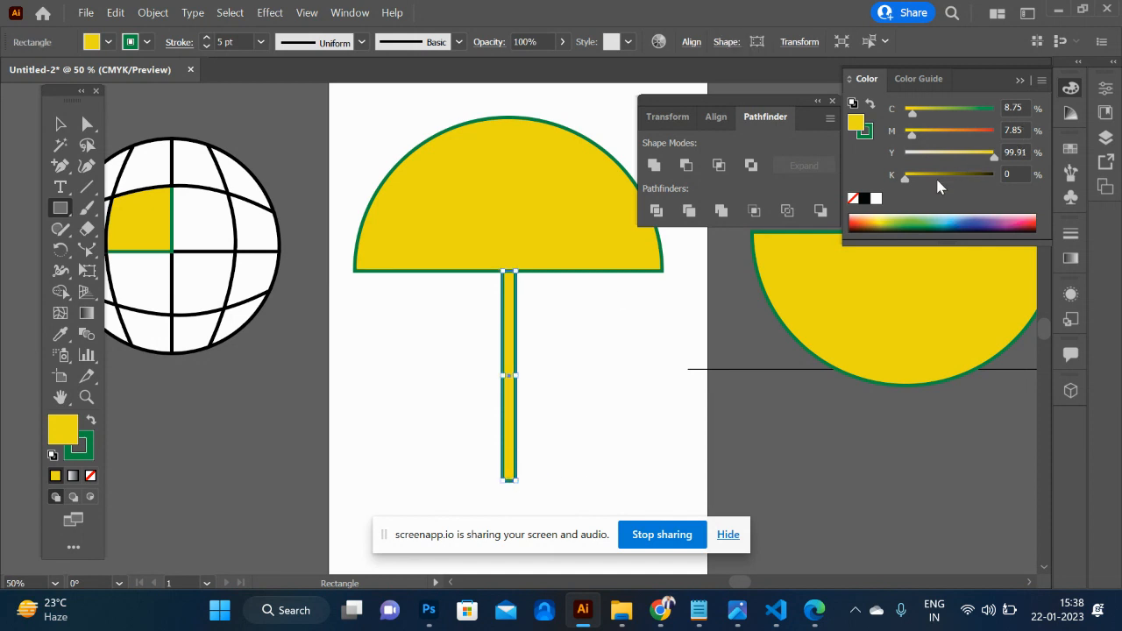
- Fill the umbrella shaft with red-orange, about C 13, M 91, Y 100, K 4, and remove its stroke
left_click(859, 220)
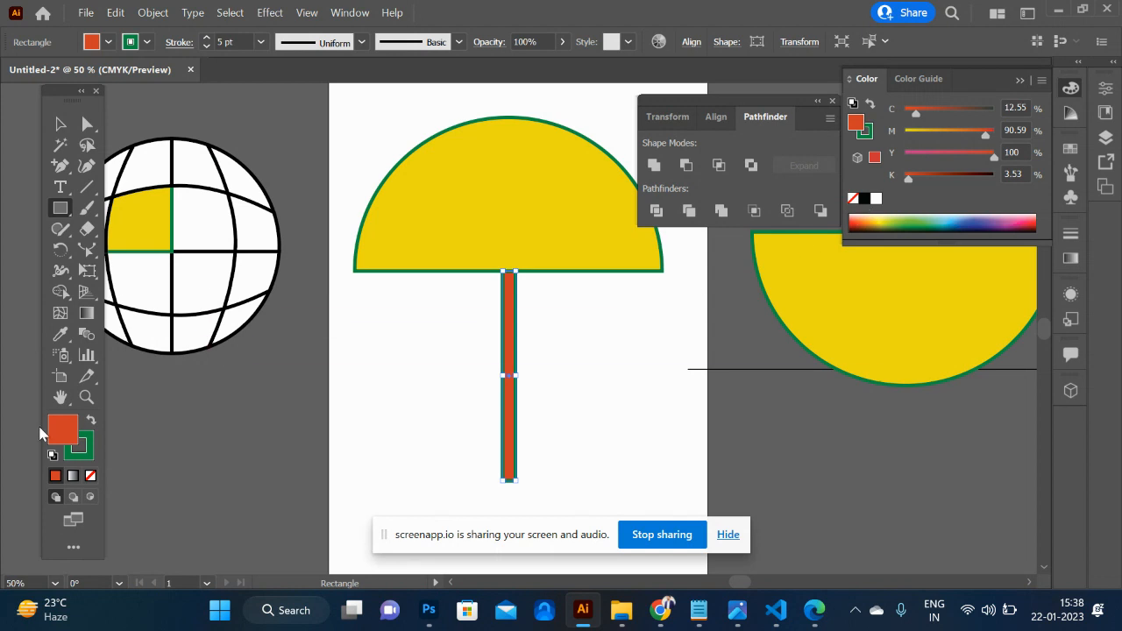
left_click(80, 451)
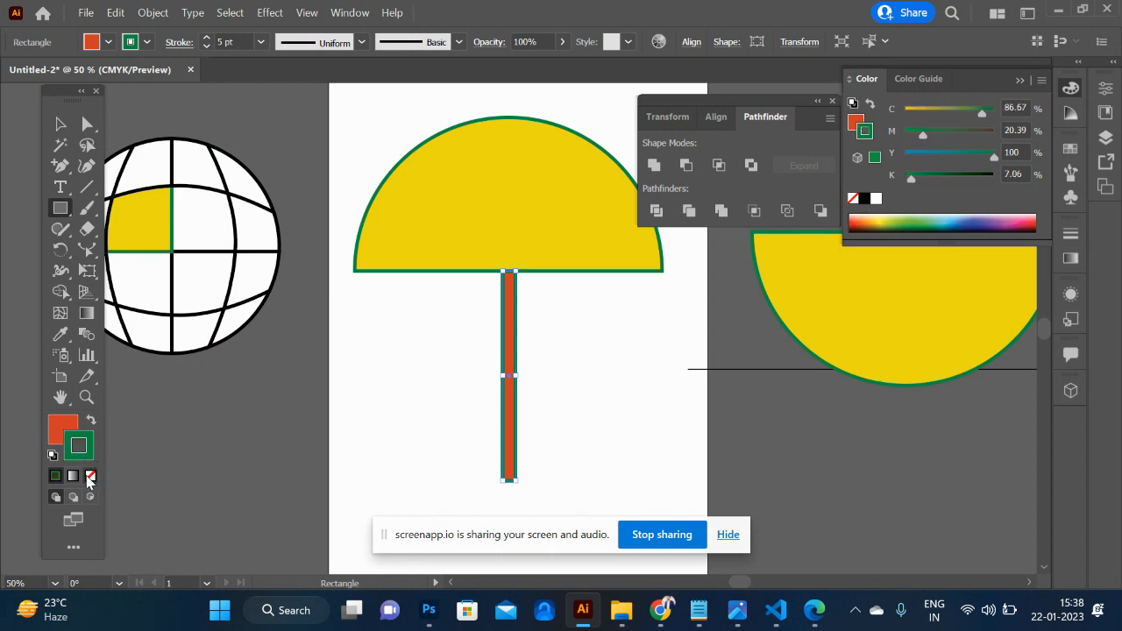
left_click(90, 476)
- Draw a small circle below and left of the shaft with a smaller concentric circle inside it
scroll(408, 450, "down", 2)
scroll(408, 450, "up", 1)
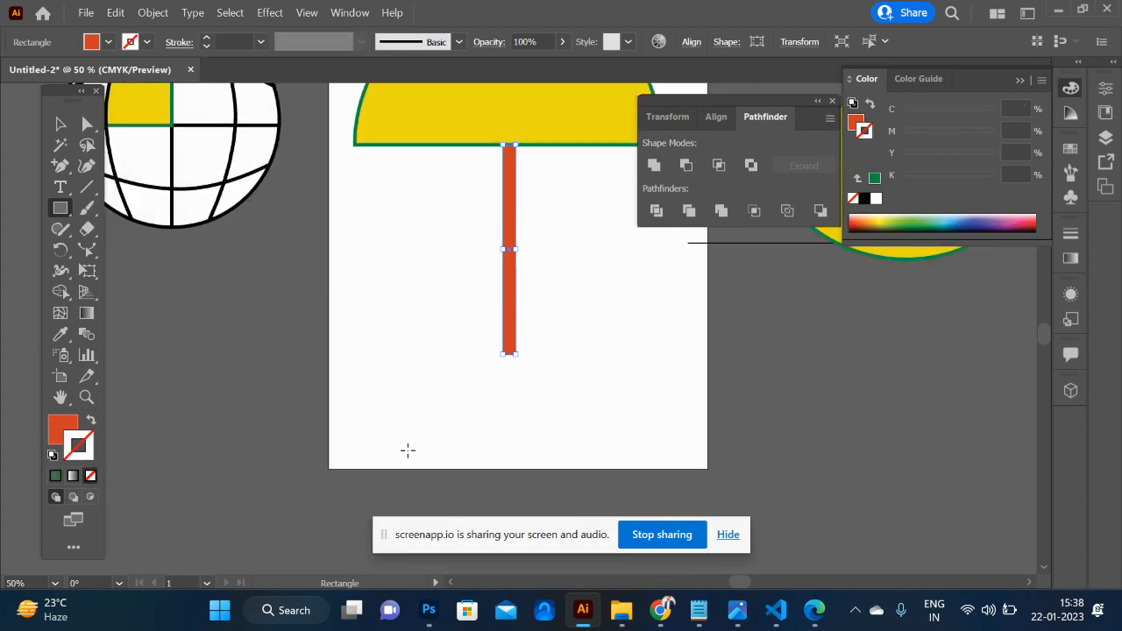
left_click(59, 123)
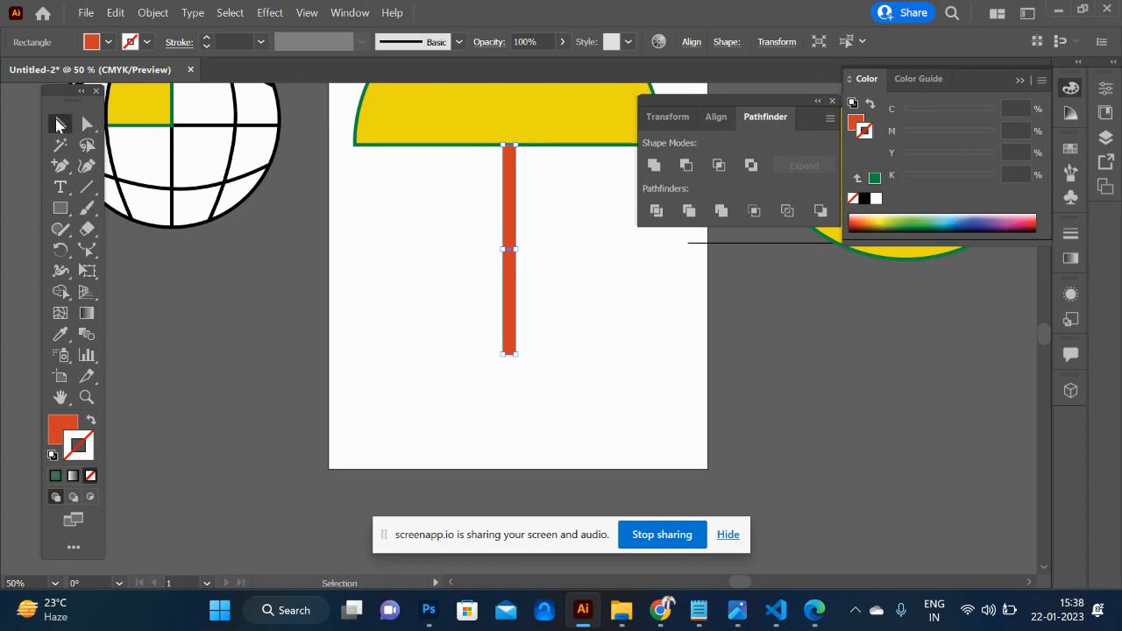
key("l")
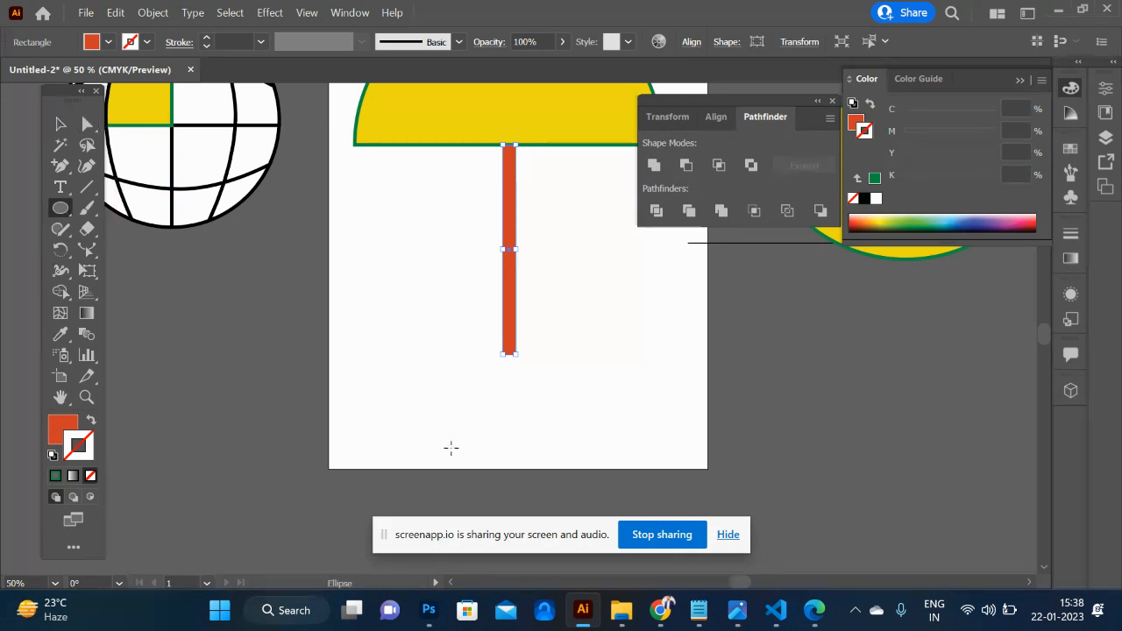
left_click_drag(424, 403, 445, 426)
key("ctrl")
key("v")
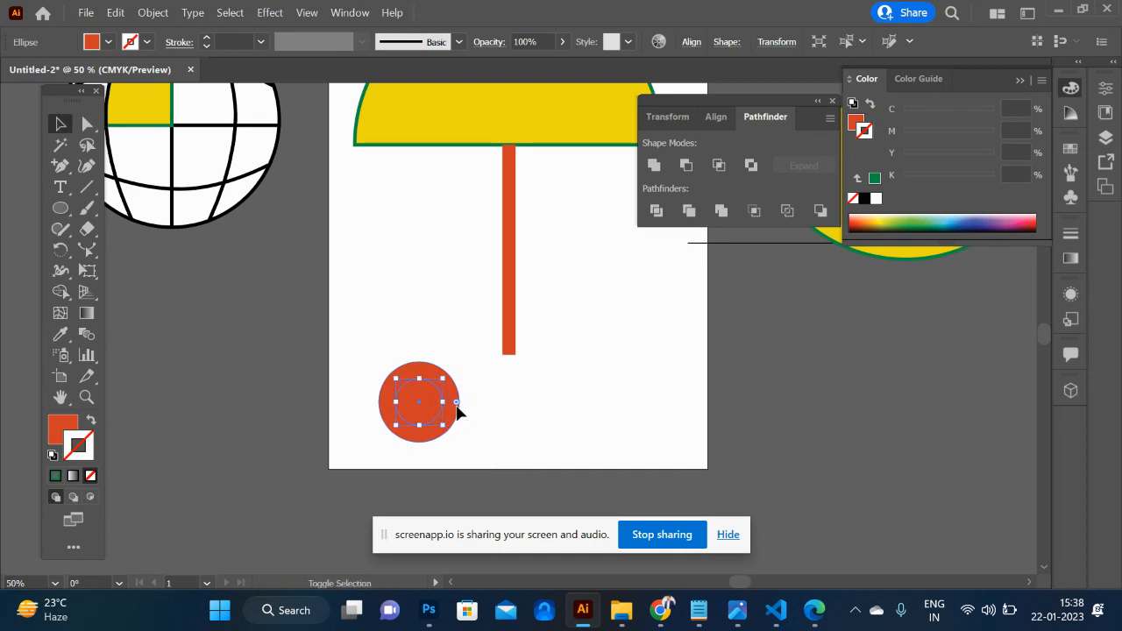
- Cut the inner circle out of the outer one with Pathfinder Minus Front to form a ring
left_click(457, 412, "shift")
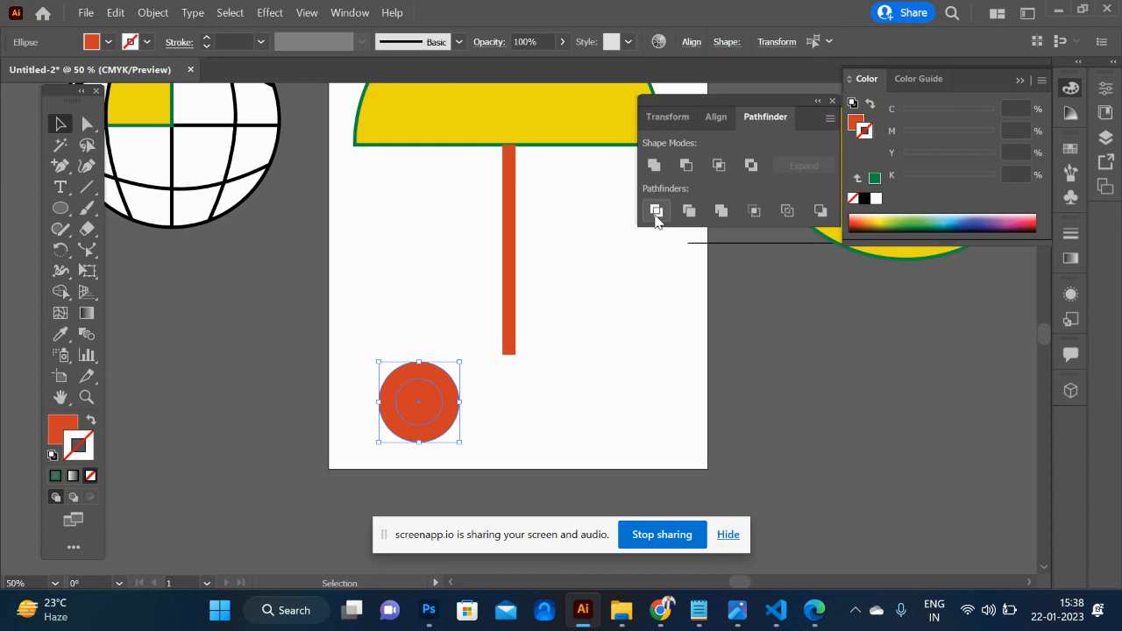
left_click(691, 170)
left_click(561, 396)
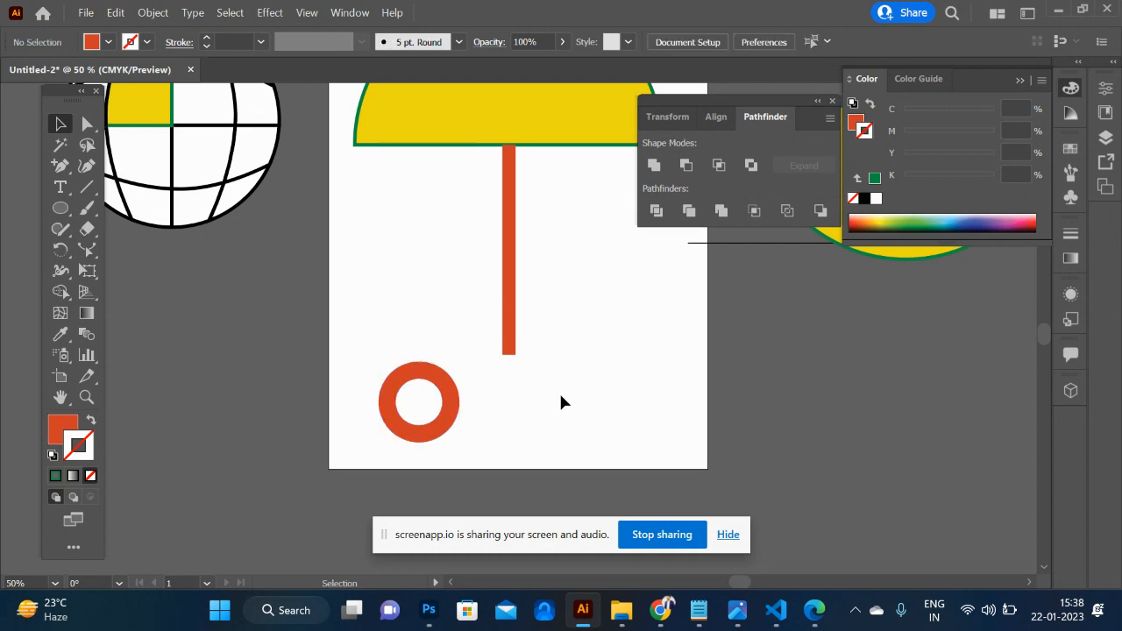
- Draw a horizontal line across the ring's centre, extending past both of its sides
left_click(87, 186)
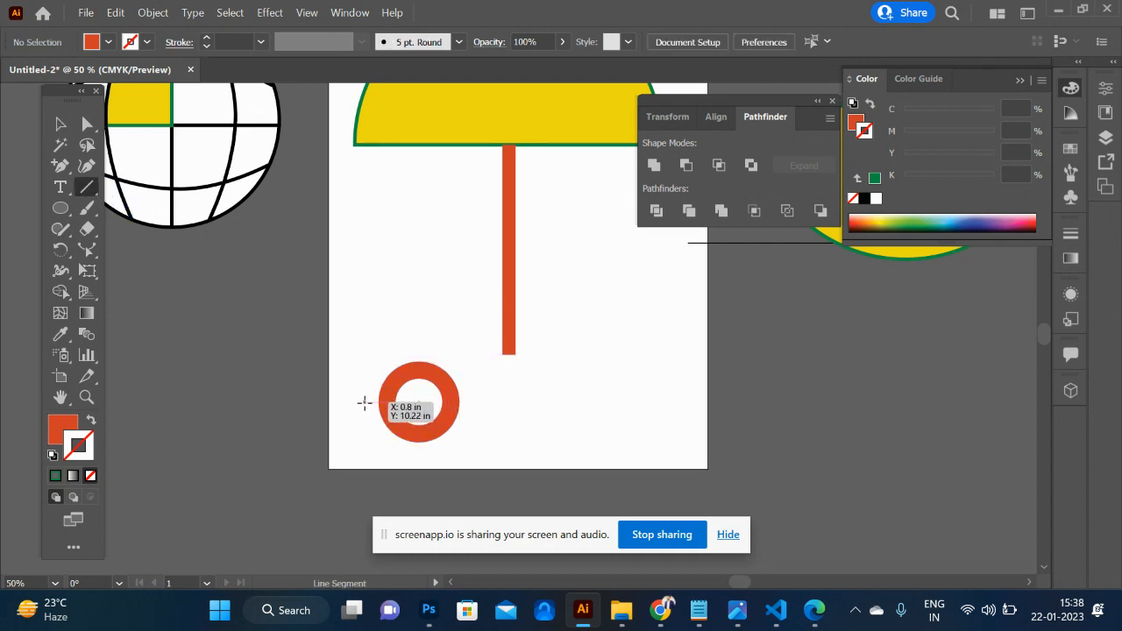
left_click_drag(365, 403, 511, 401)
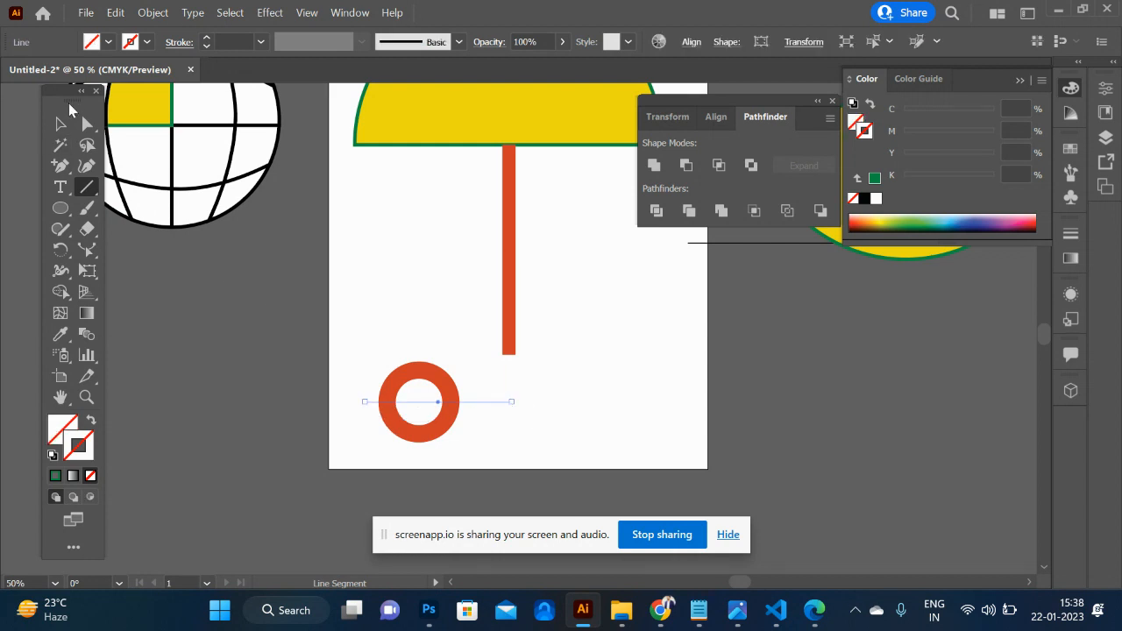
left_click(62, 125)
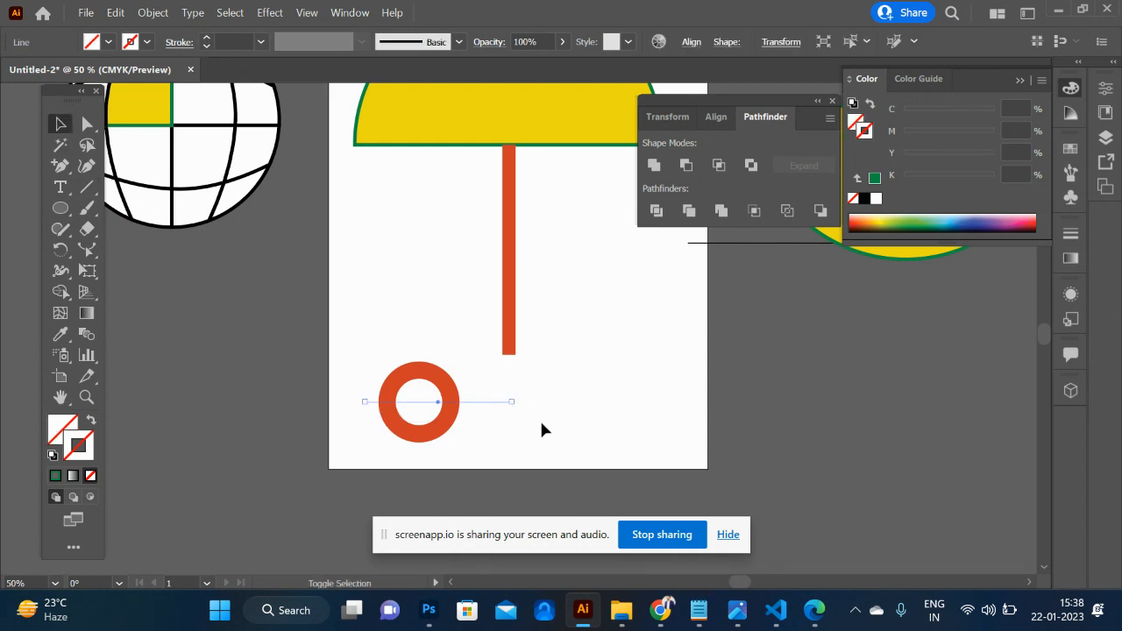
- Split the ring along the line with Pathfinder Divide and ungroup the resulting pieces
left_click(445, 397, "shift")
left_click(656, 210)
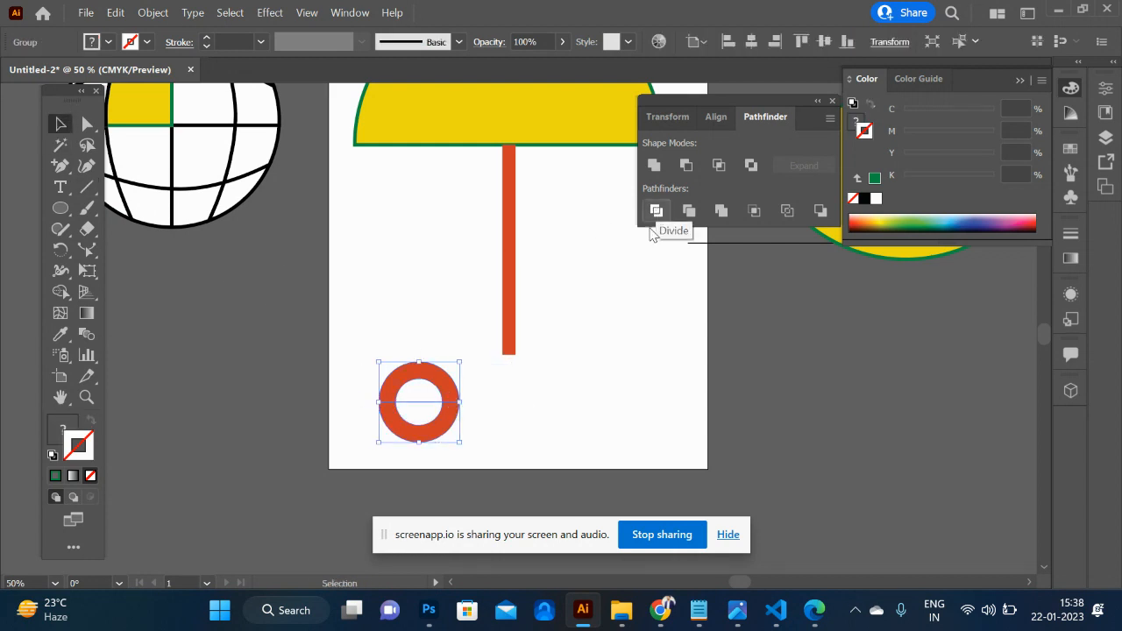
right_click(435, 433)
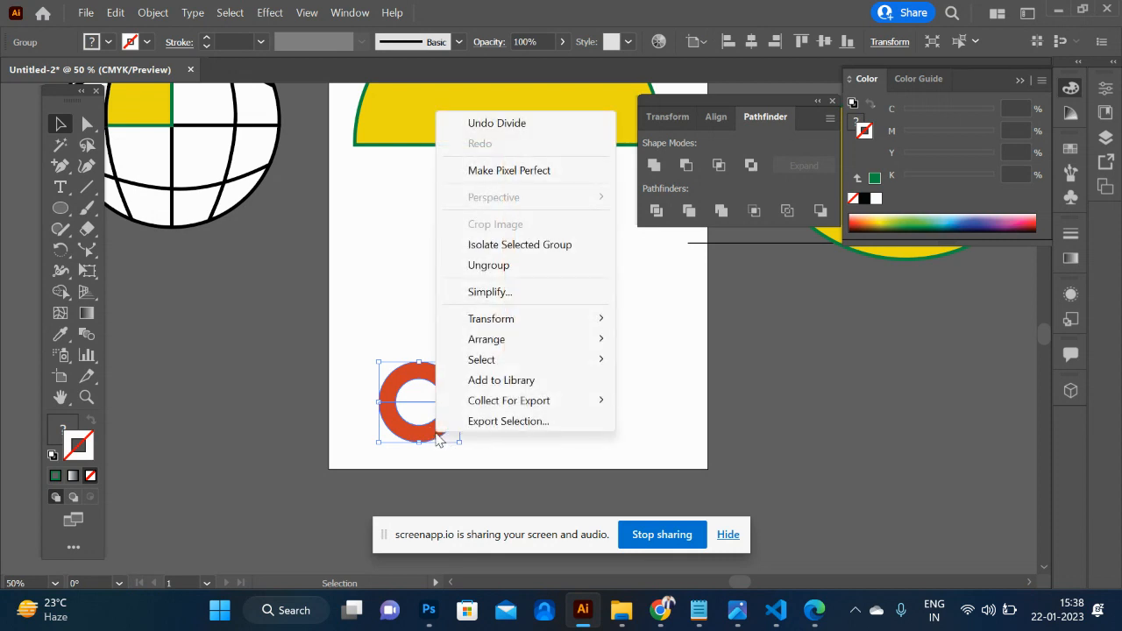
left_click(496, 266)
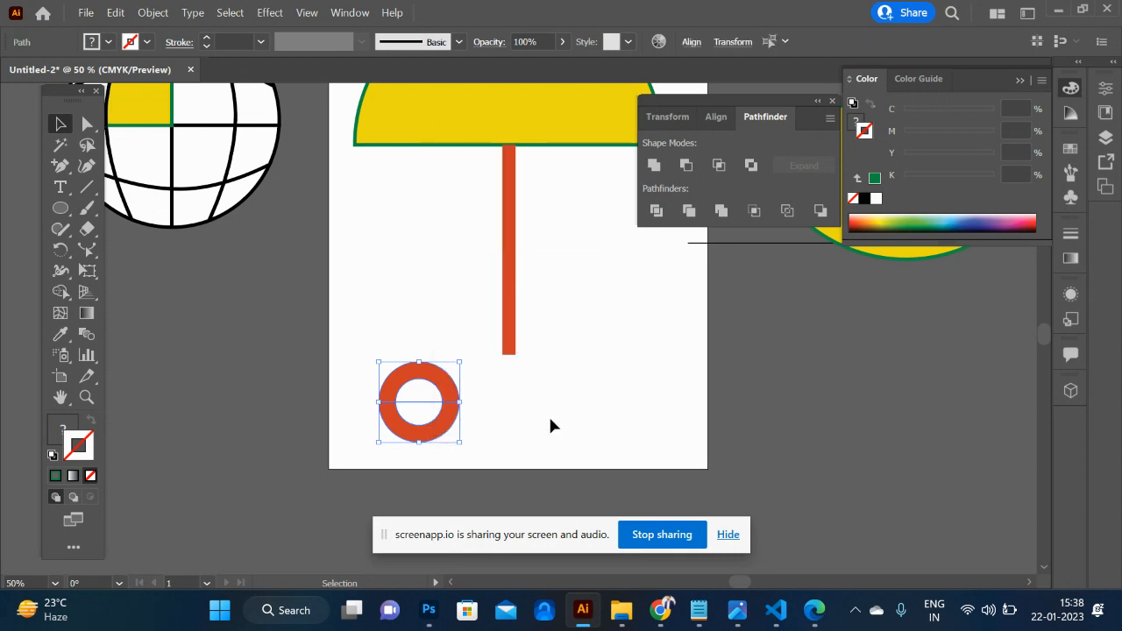
left_click(575, 455)
- Attach the ring's lower half to the bottom end of the shaft as a hook and delete the upper half
left_click_drag(431, 438, 489, 389)
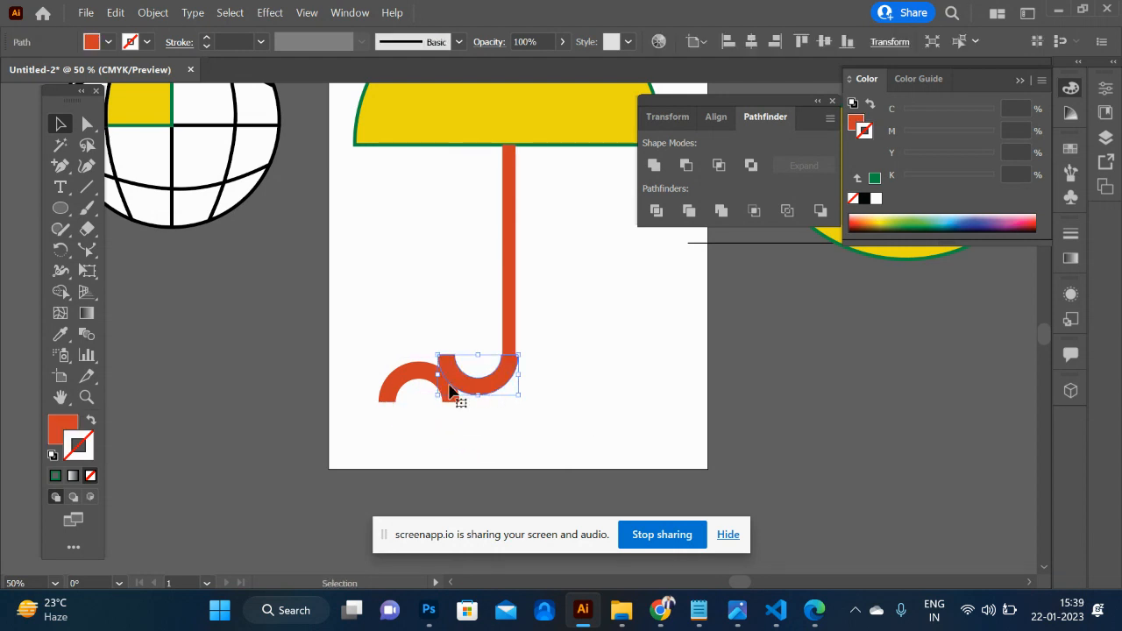
left_click(407, 388)
key("Delete")
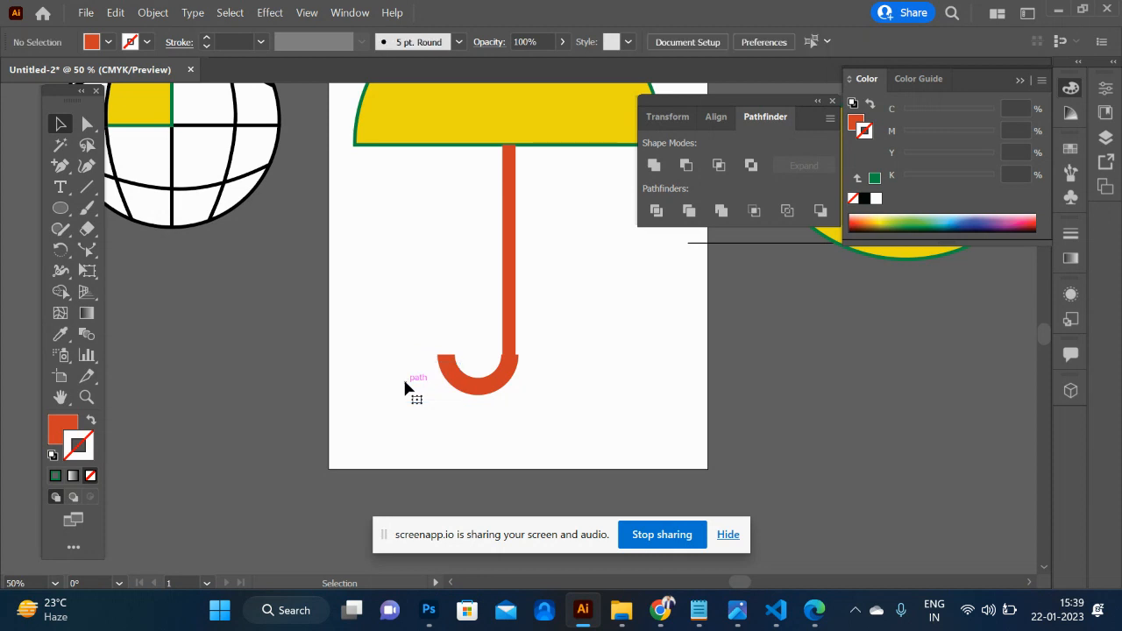
- Fill the umbrella's hook with black
left_click(498, 386)
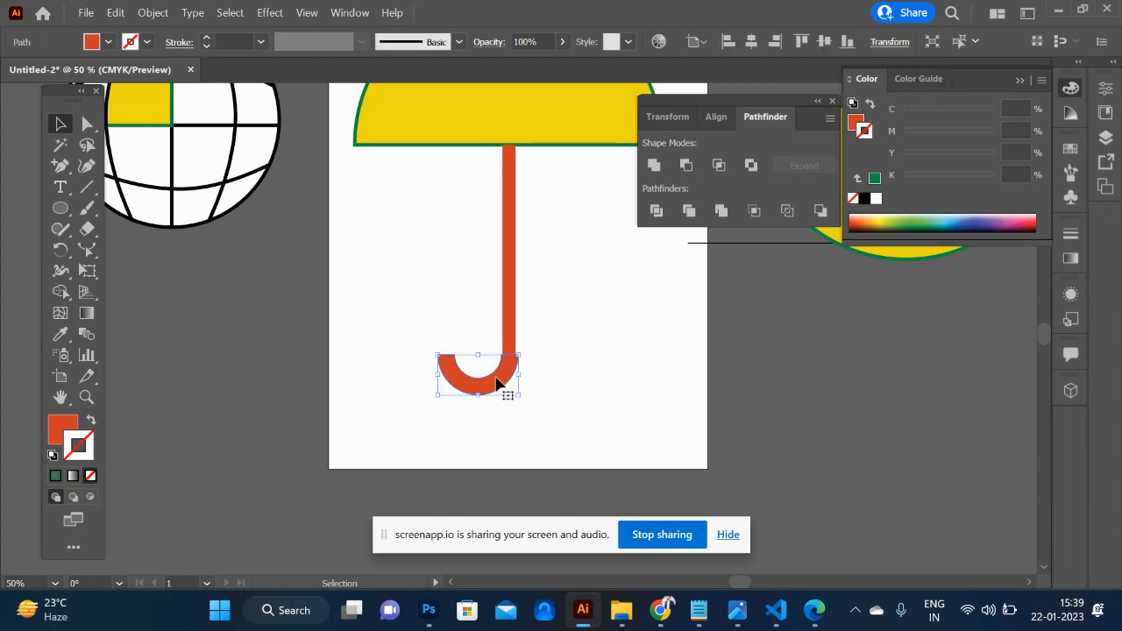
key("x")
left_click(864, 199)
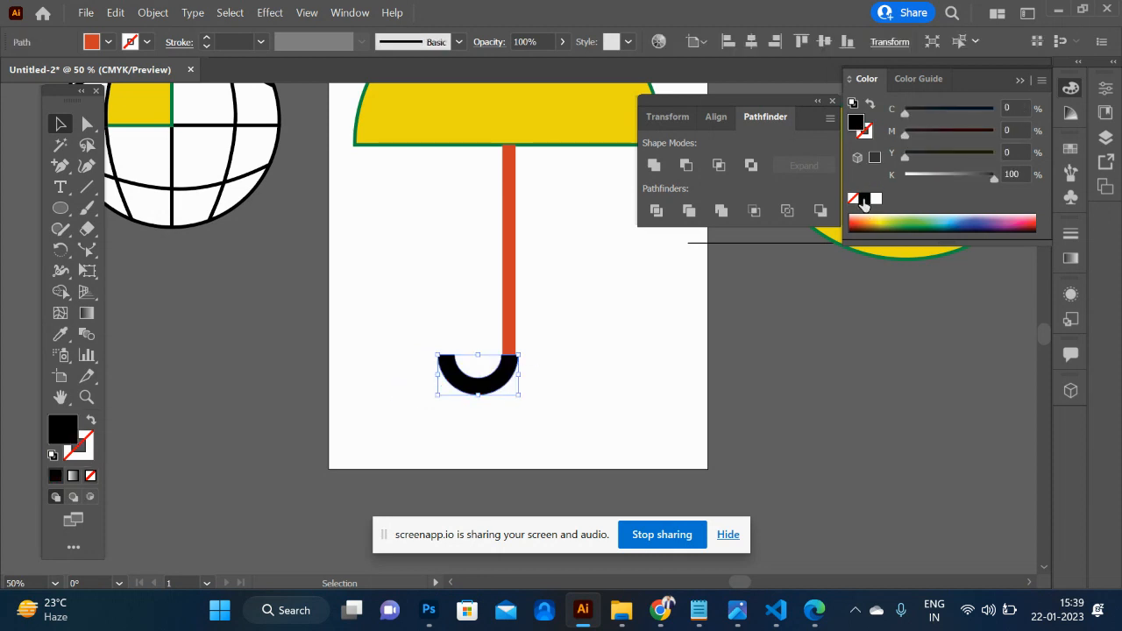
- Draw a vertical line through the canopy's centre, extending past its top and base, with an 8 pt black stroke
scroll(693, 321, "up", 5)
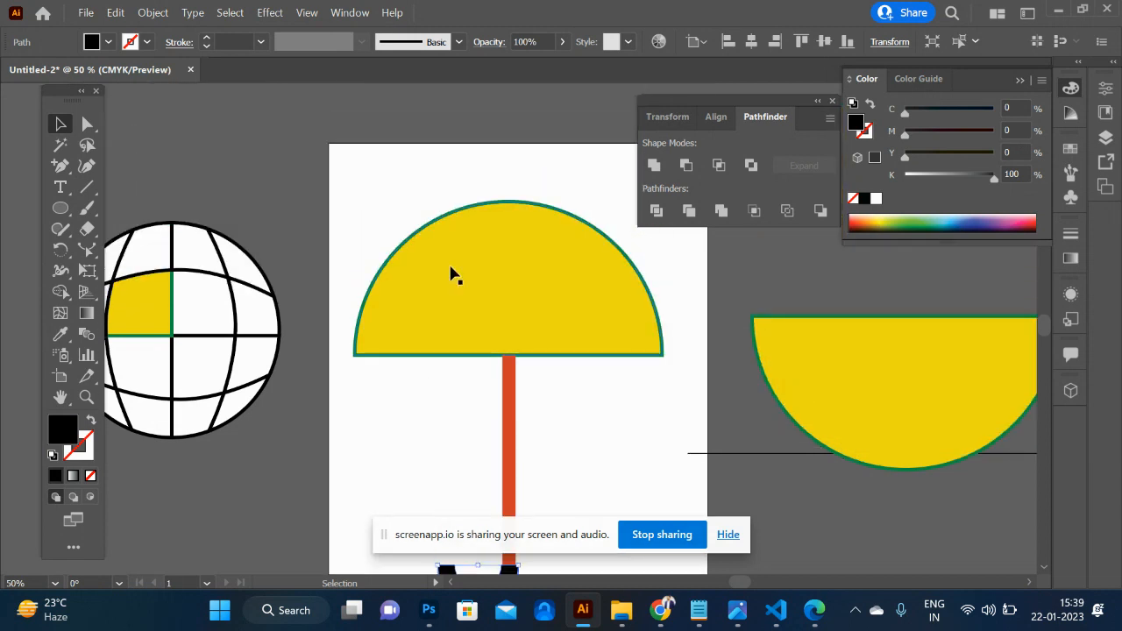
left_click(87, 187)
left_click_drag(508, 366, 508, 139)
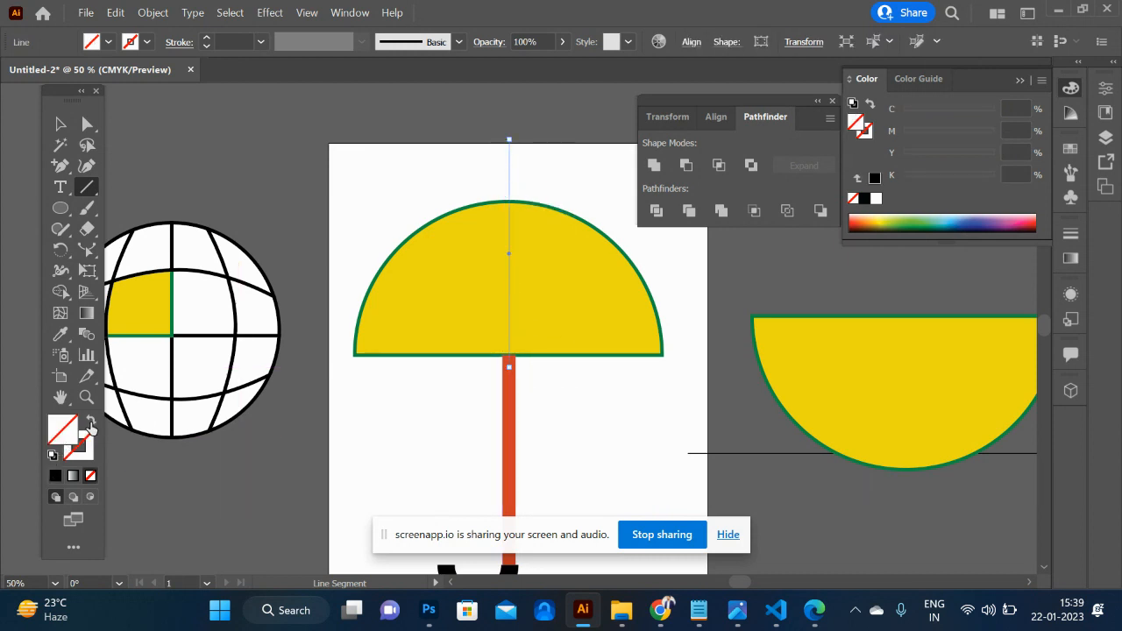
left_click(55, 478)
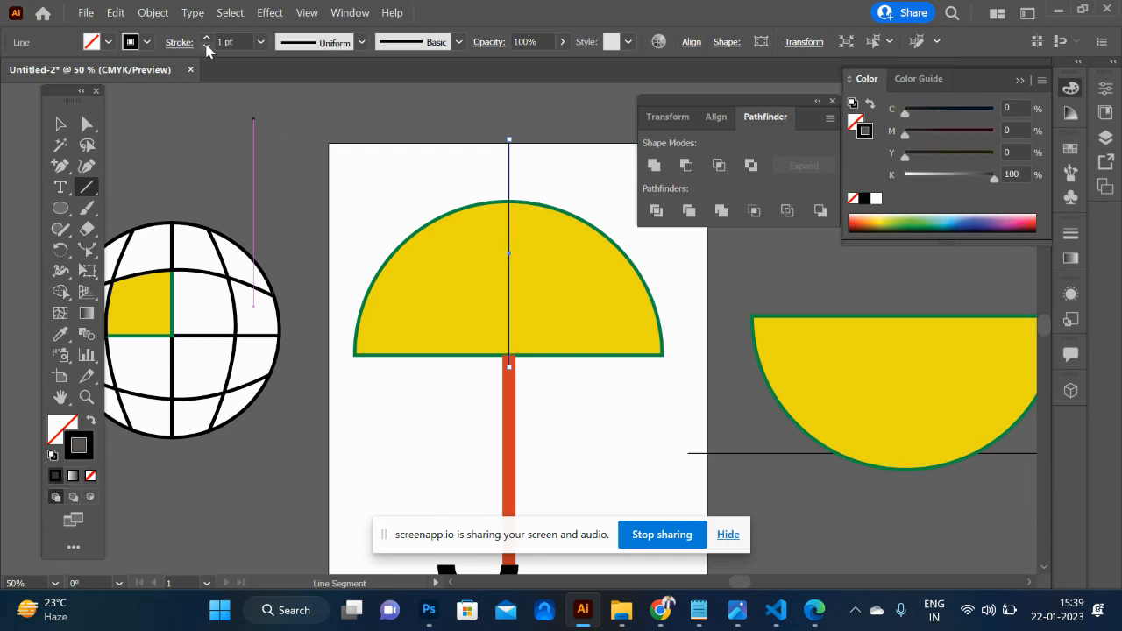
left_click(208, 39)
left_click(208, 39)
left_click(208, 38)
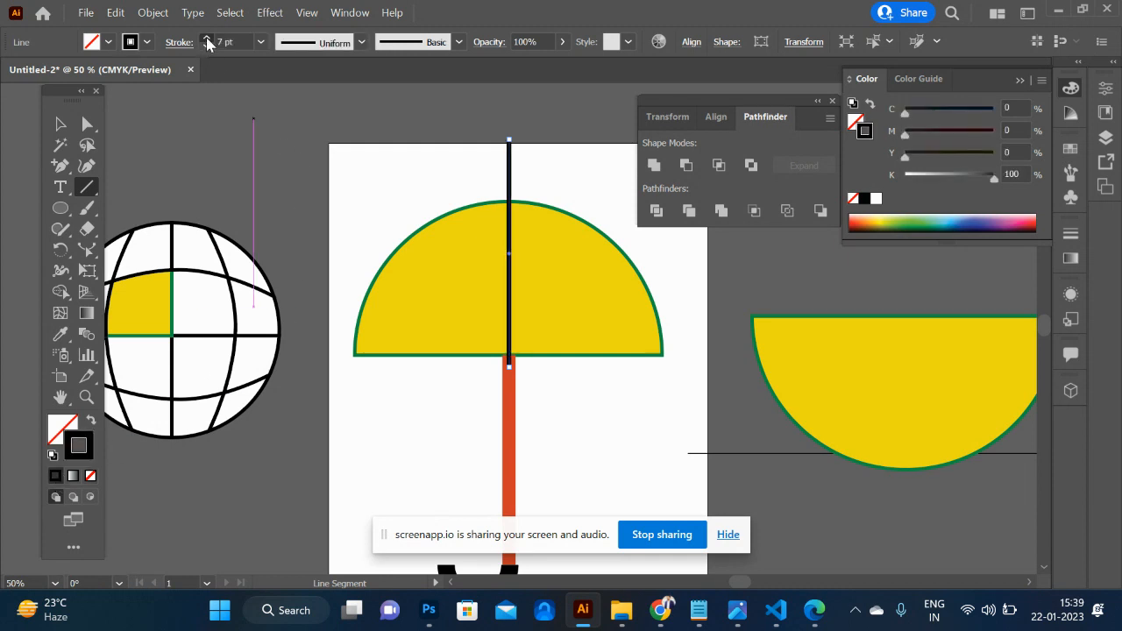
- Draw two mirrored arcs with the Arc tool from below the canopy's base up to the centre line's top end
left_click(87, 187)
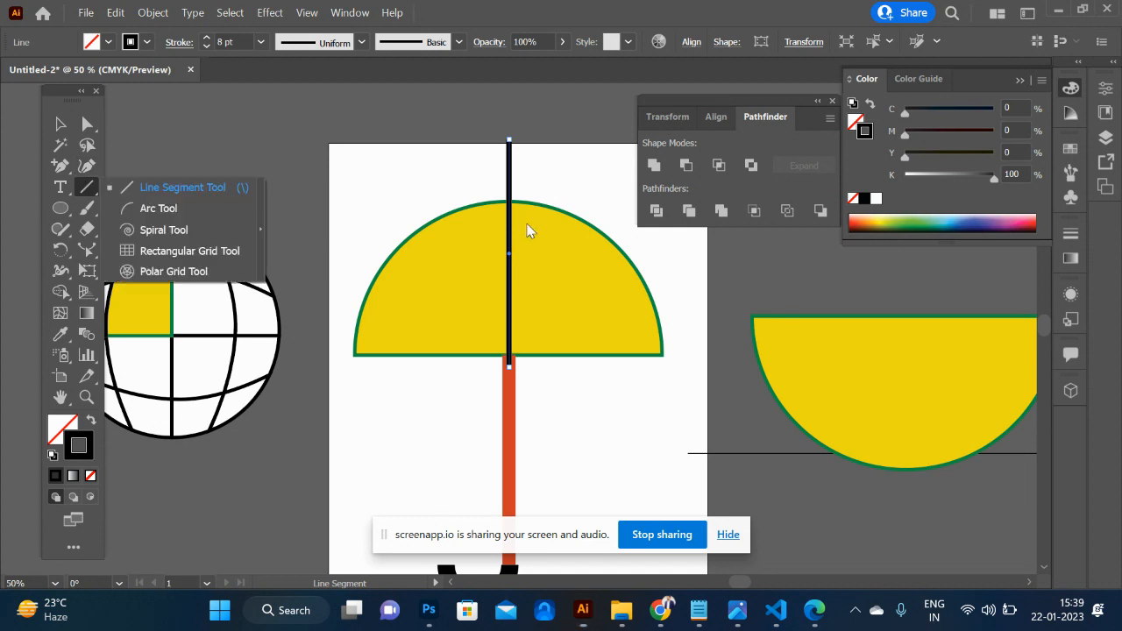
left_click(171, 186)
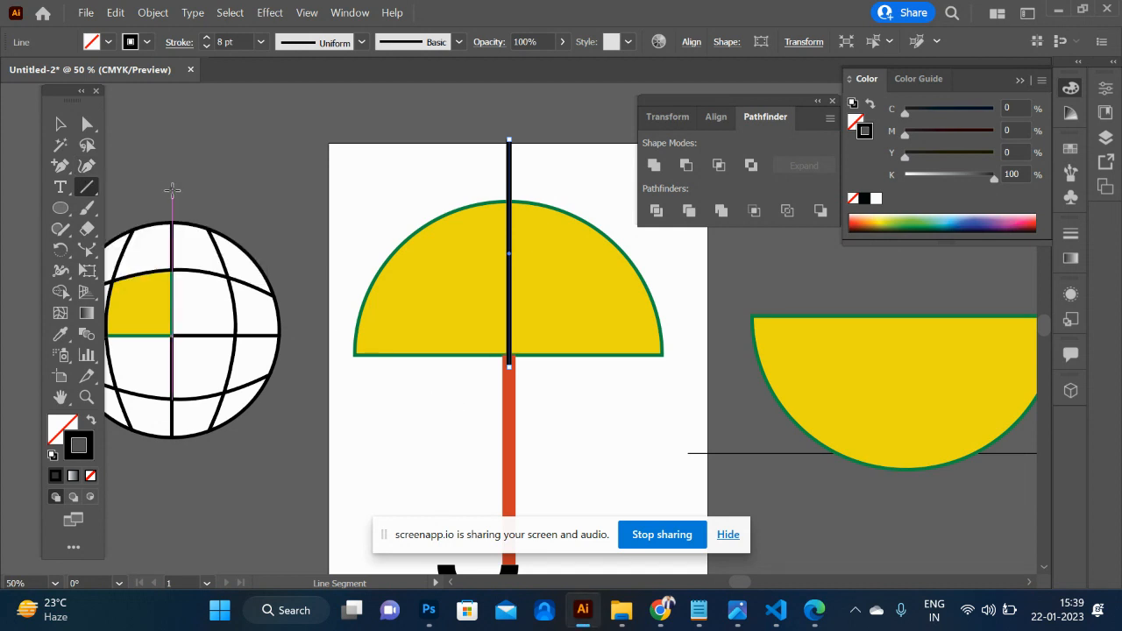
left_click(87, 187)
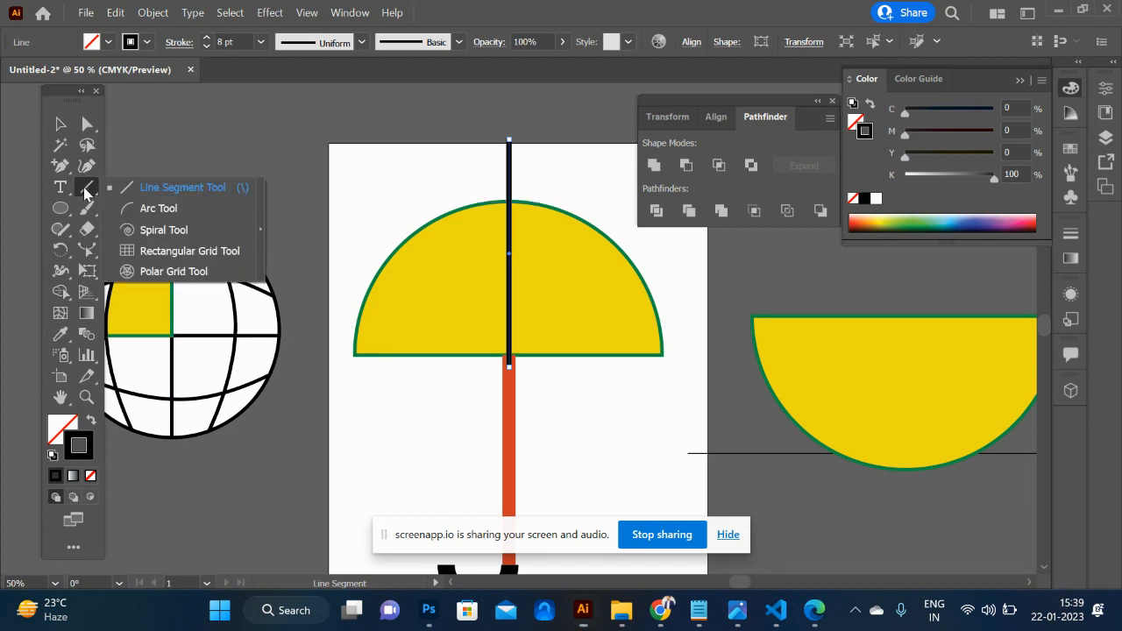
left_click(129, 208)
left_click_drag(414, 399, 515, 143)
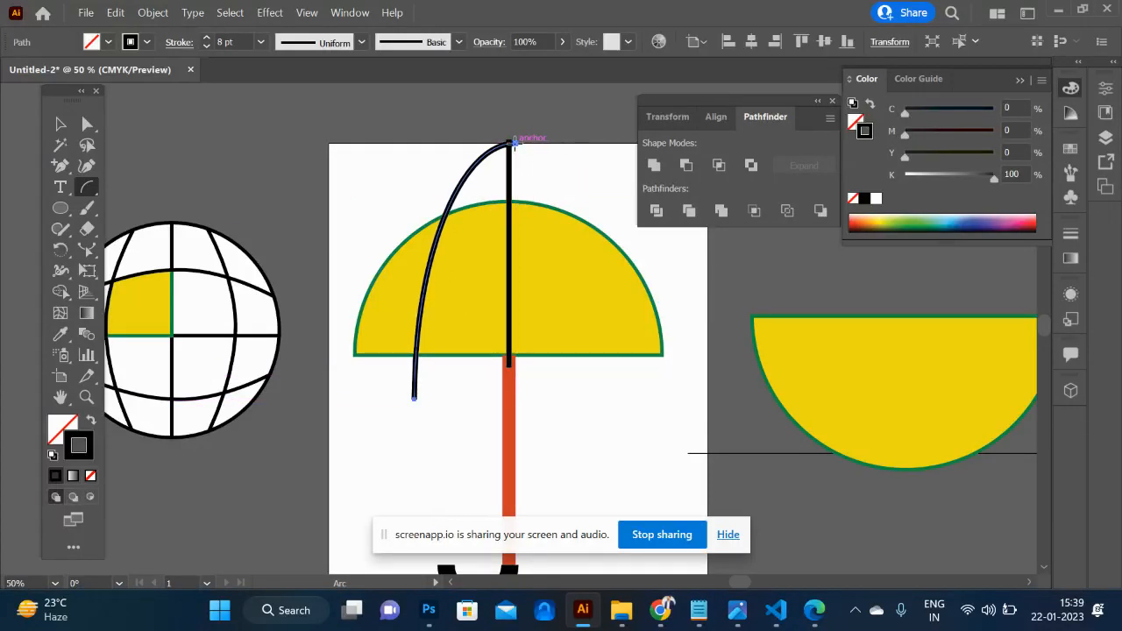
left_click_drag(615, 404, 509, 143)
- Split the canopy along the centre line and arcs with Pathfinder Divide and ungroup the resulting pieces
left_click(61, 123)
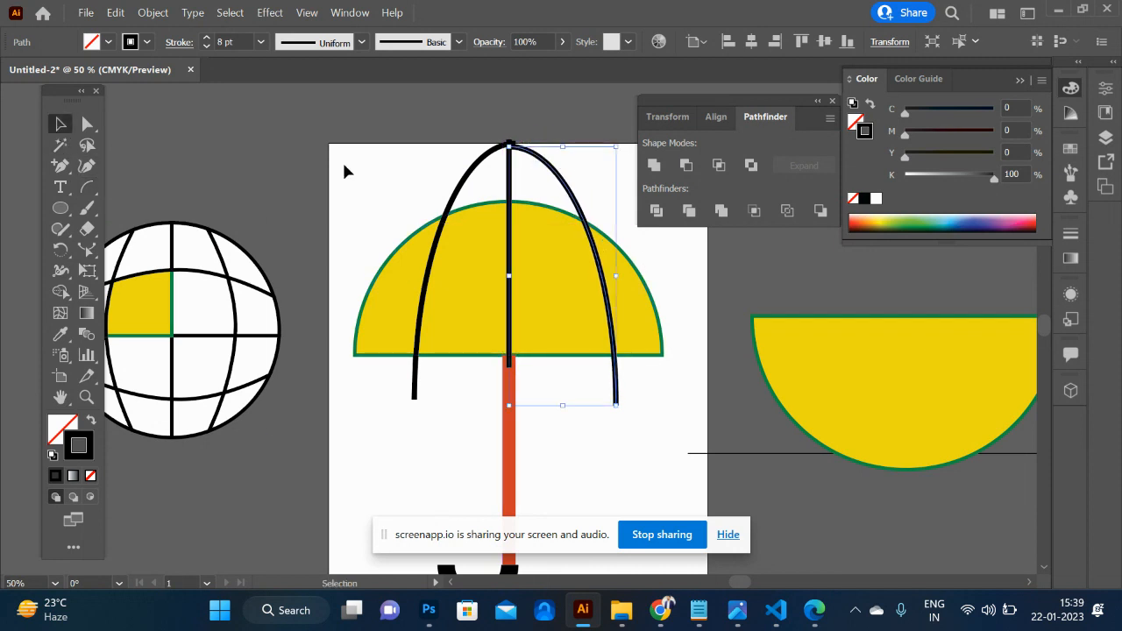
left_click_drag(337, 163, 646, 310)
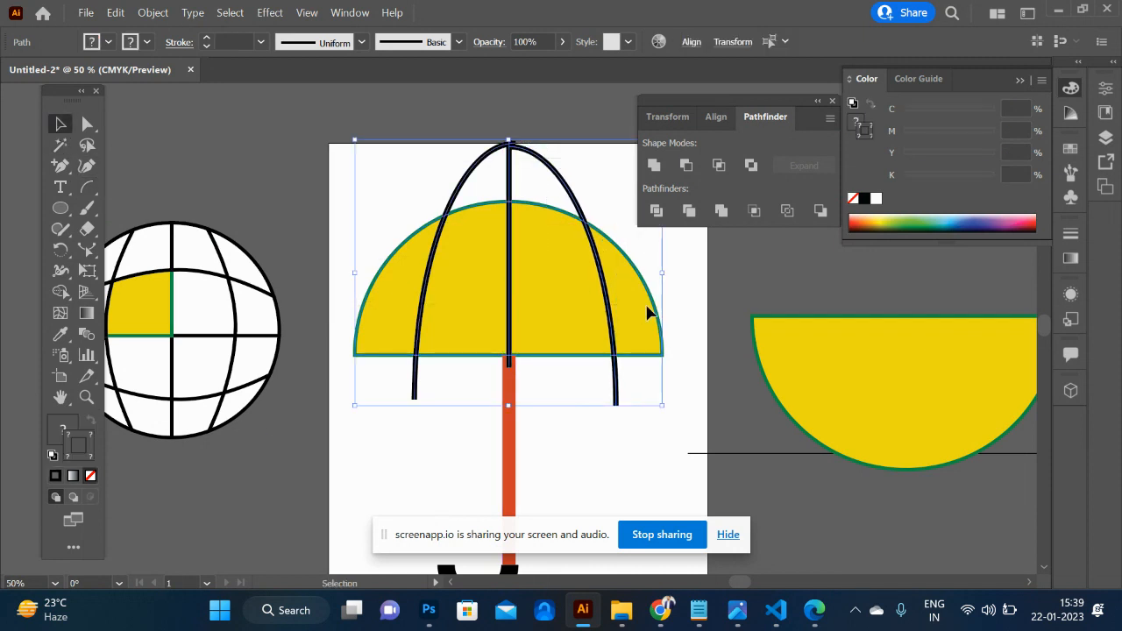
left_click(660, 211)
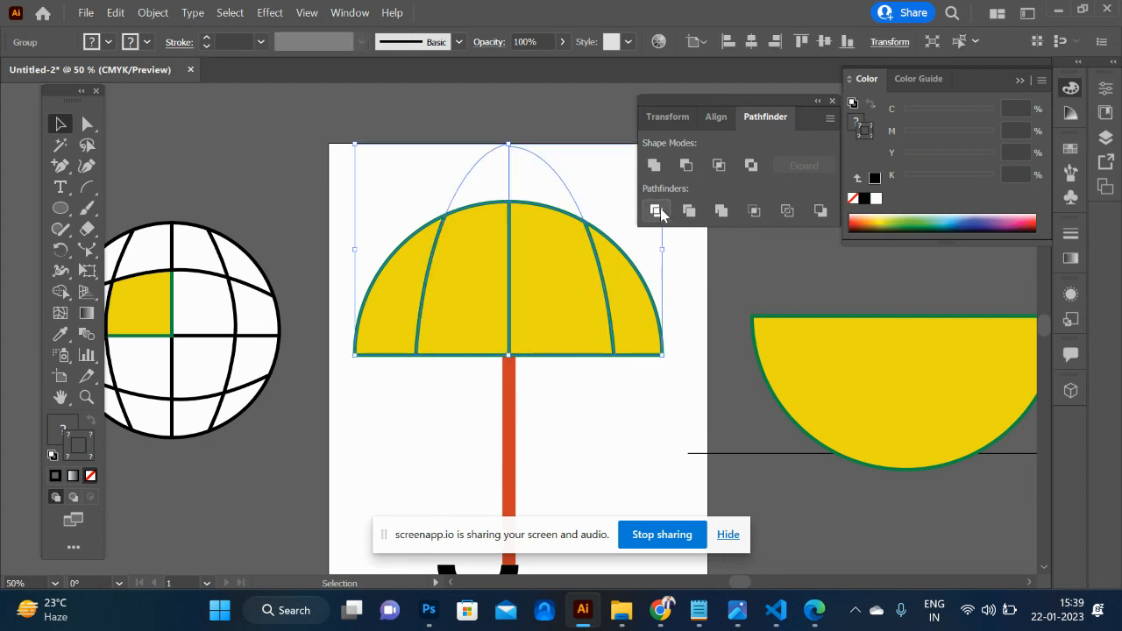
right_click(474, 270)
left_click(569, 423)
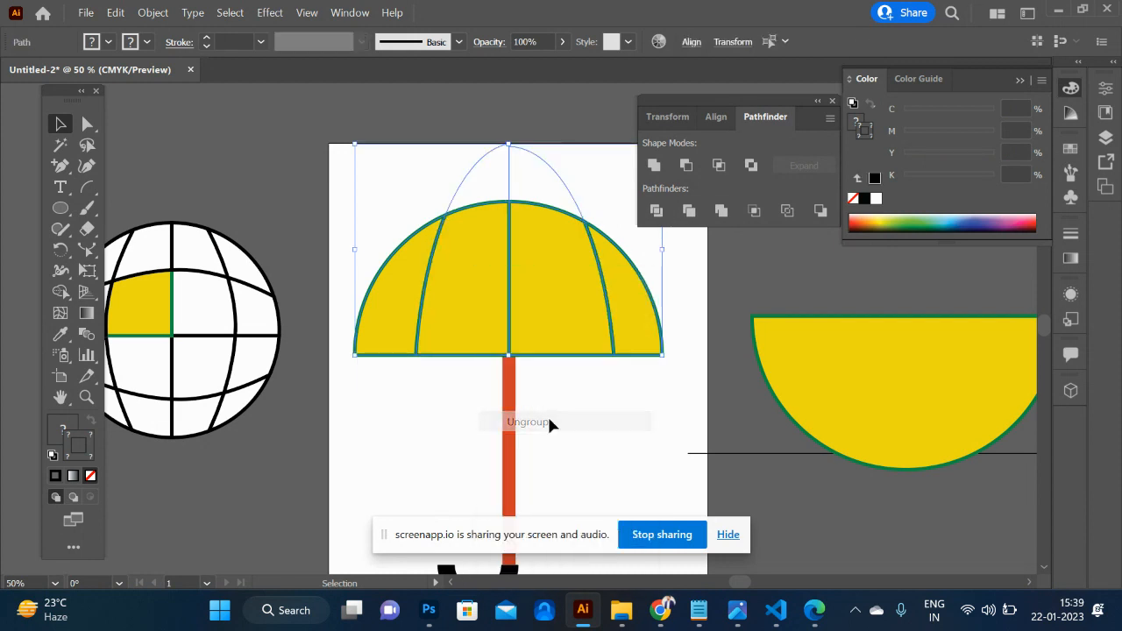
left_click(586, 441)
- Recolour the canopy panels: right-centre light blue, left-centre green and far-left dark red
left_click(555, 328)
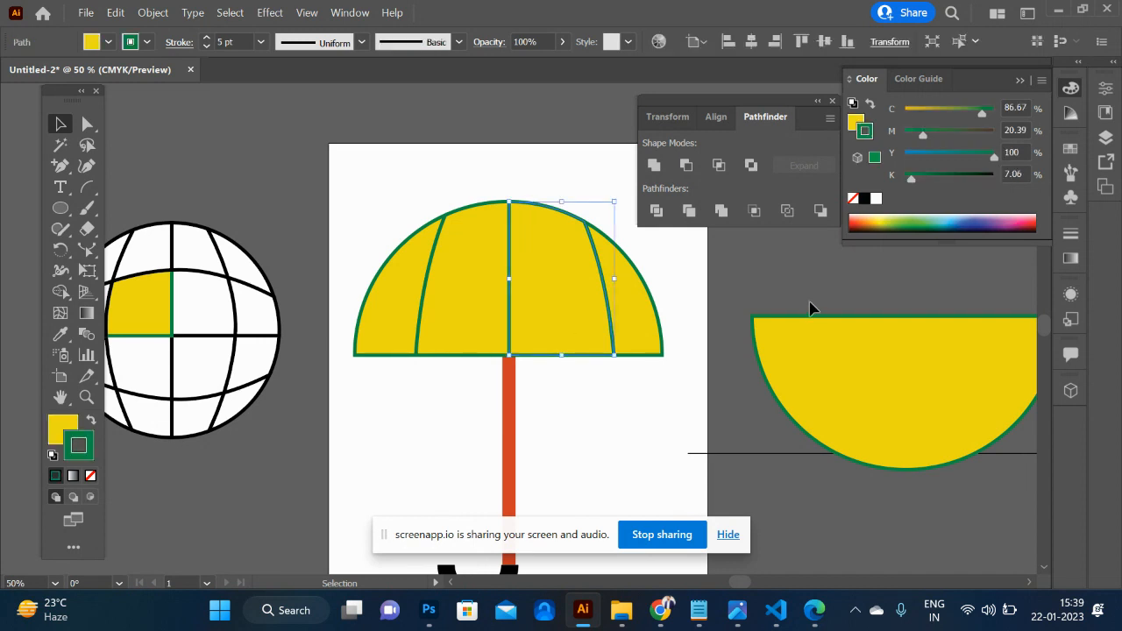
left_click(63, 437)
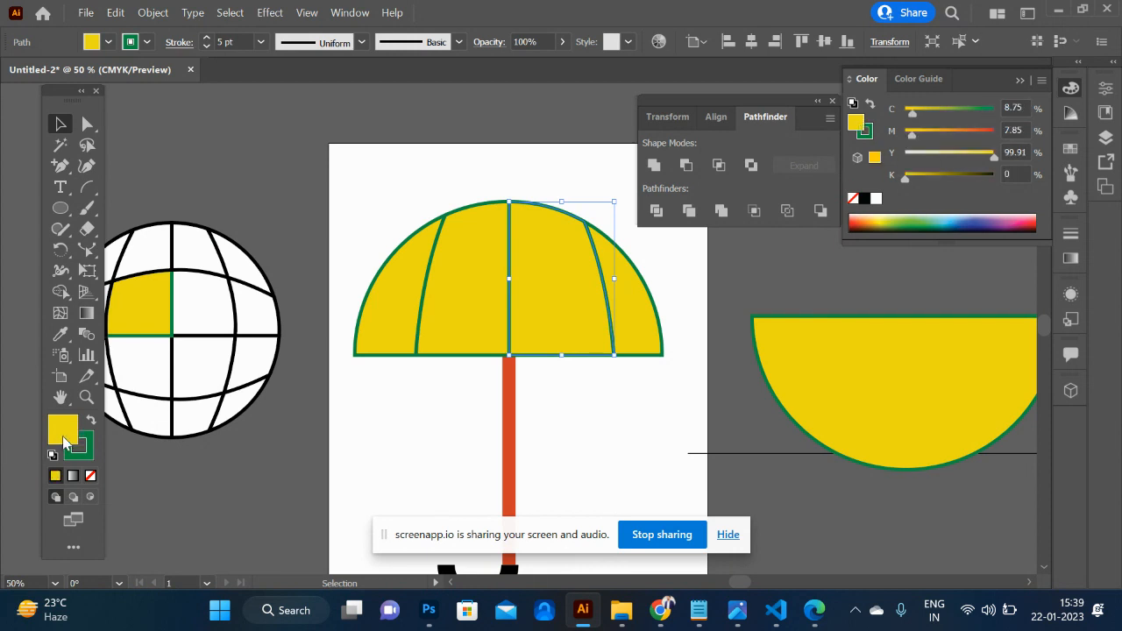
left_click(953, 214)
left_click(440, 312)
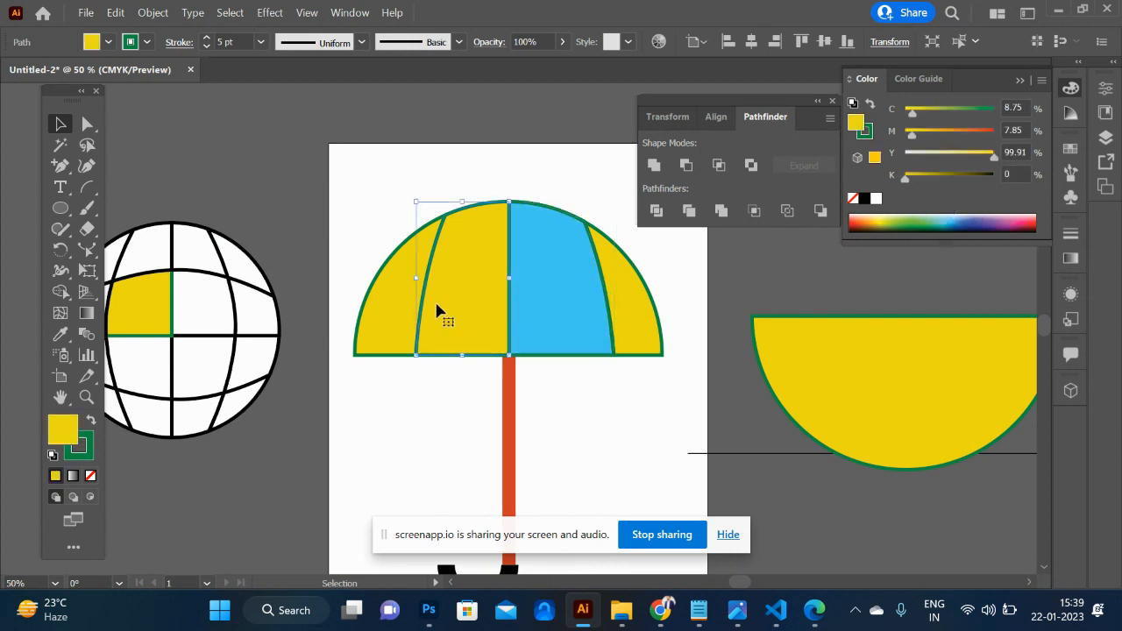
left_click(912, 215)
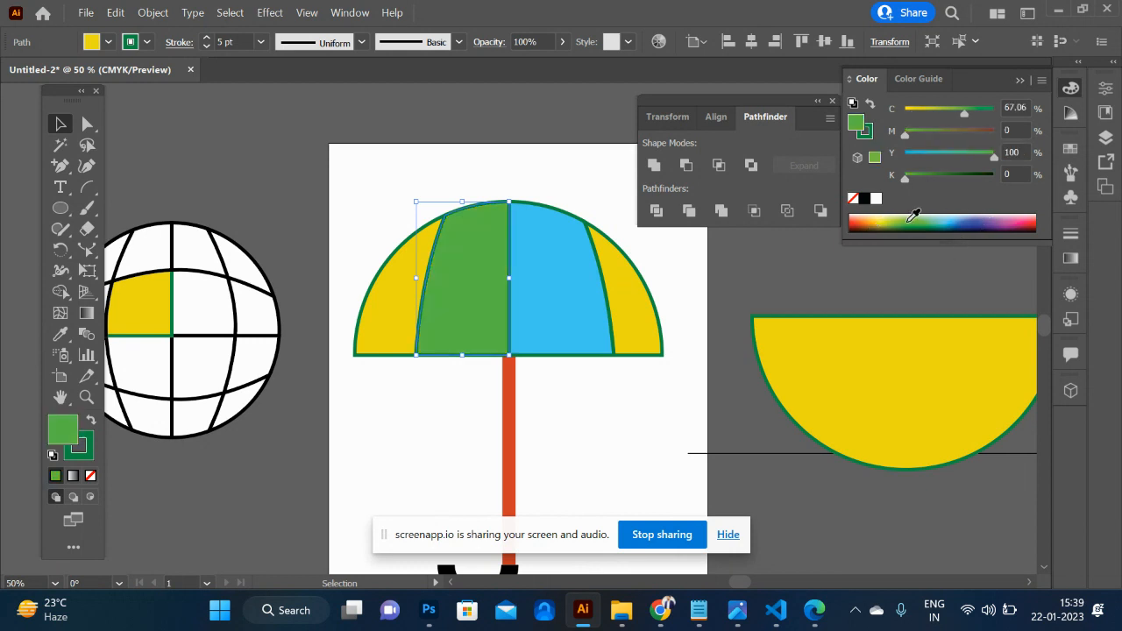
left_click(386, 316)
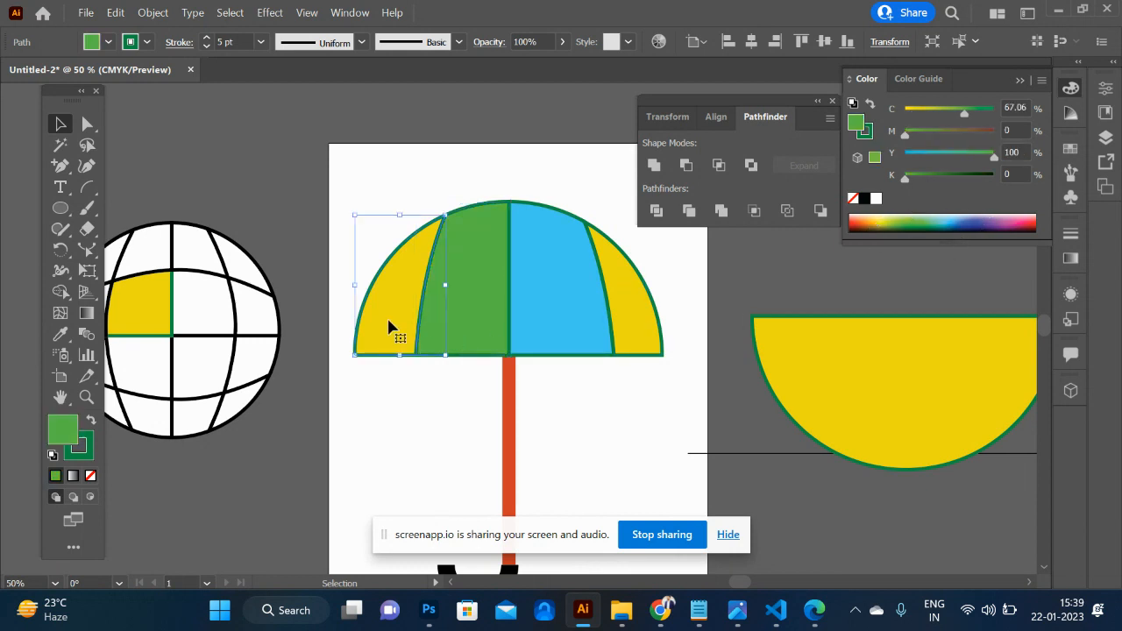
left_click(862, 221)
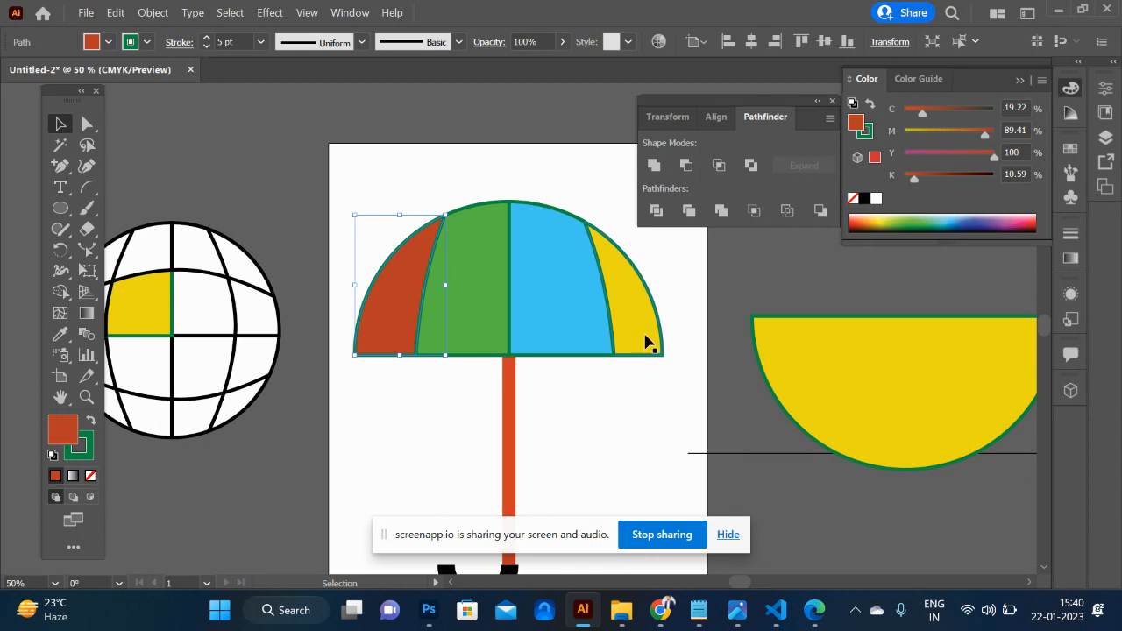
- Delete the leftover unfilled arc pieces above the canopy
left_click(651, 462)
left_click_drag(358, 182, 653, 374)
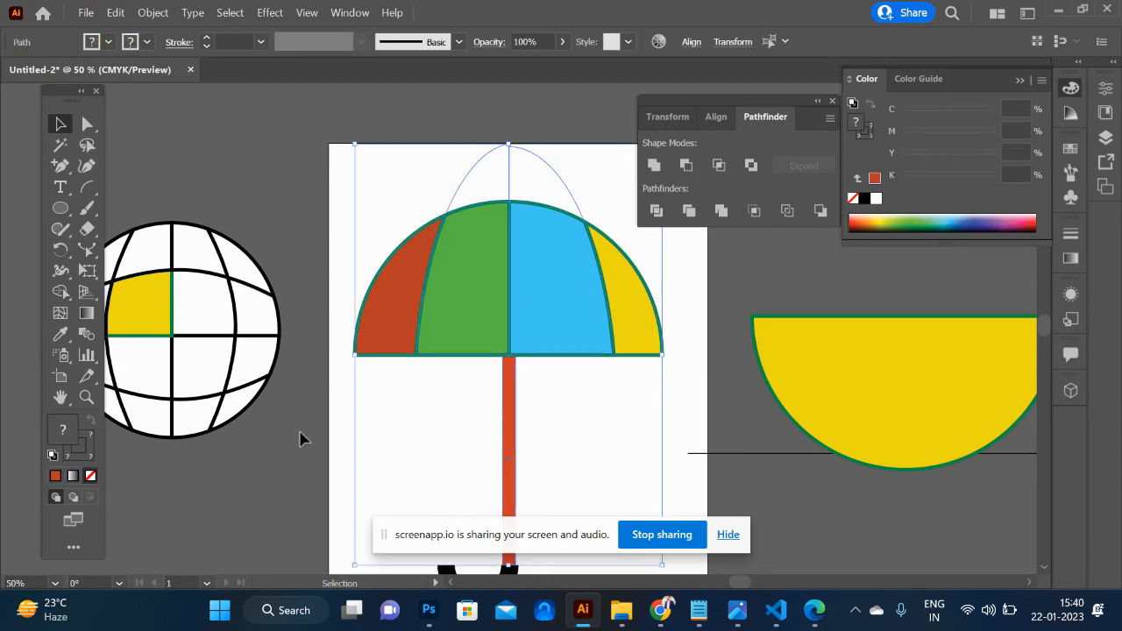
left_click(463, 434)
left_click_drag(425, 159, 576, 169)
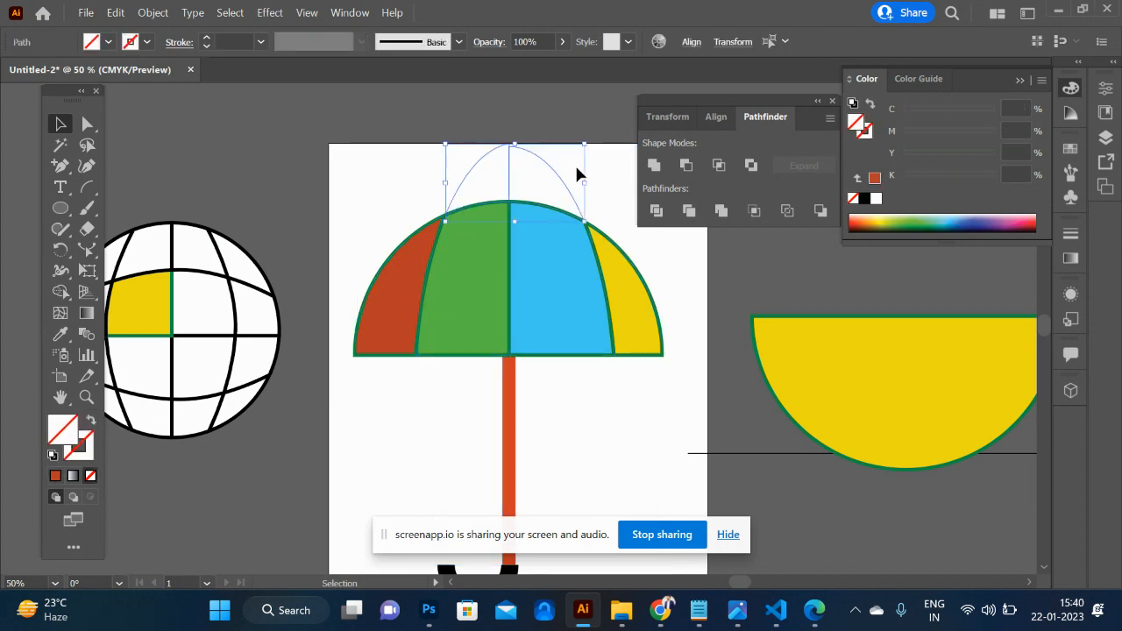
key("Delete")
- Remove the green stroke from all four canopy panels
left_click_drag(375, 179, 636, 311)
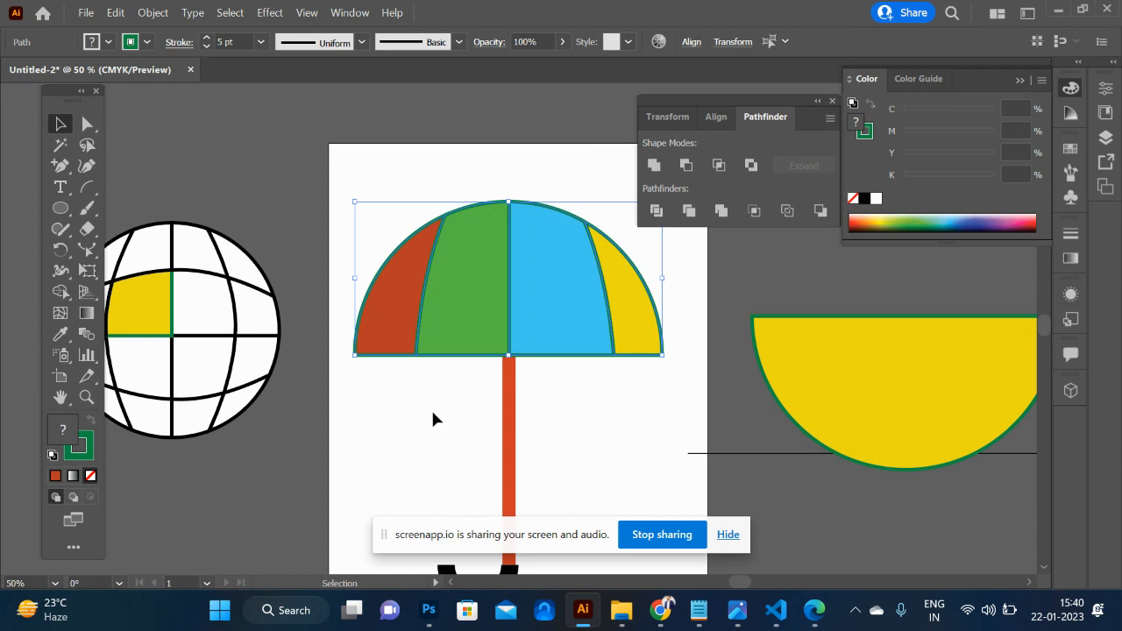
left_click(81, 455)
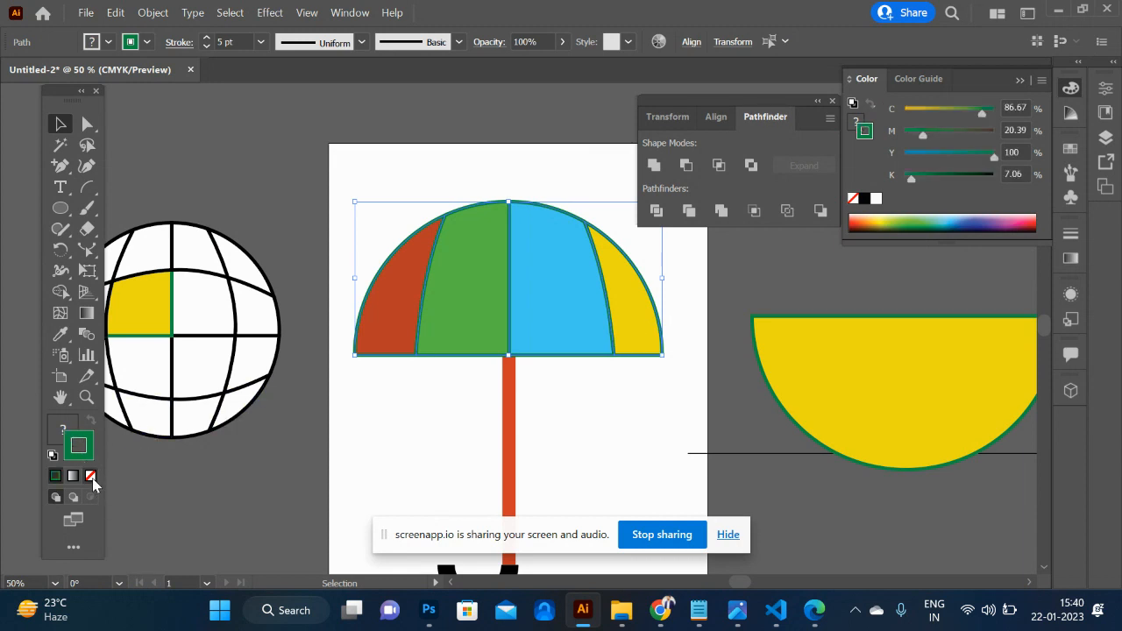
left_click(91, 476)
left_click(441, 425)
- Draw a small upright ellipse over the canopy's top centre and fill it with black
scroll(441, 425, "down", 5)
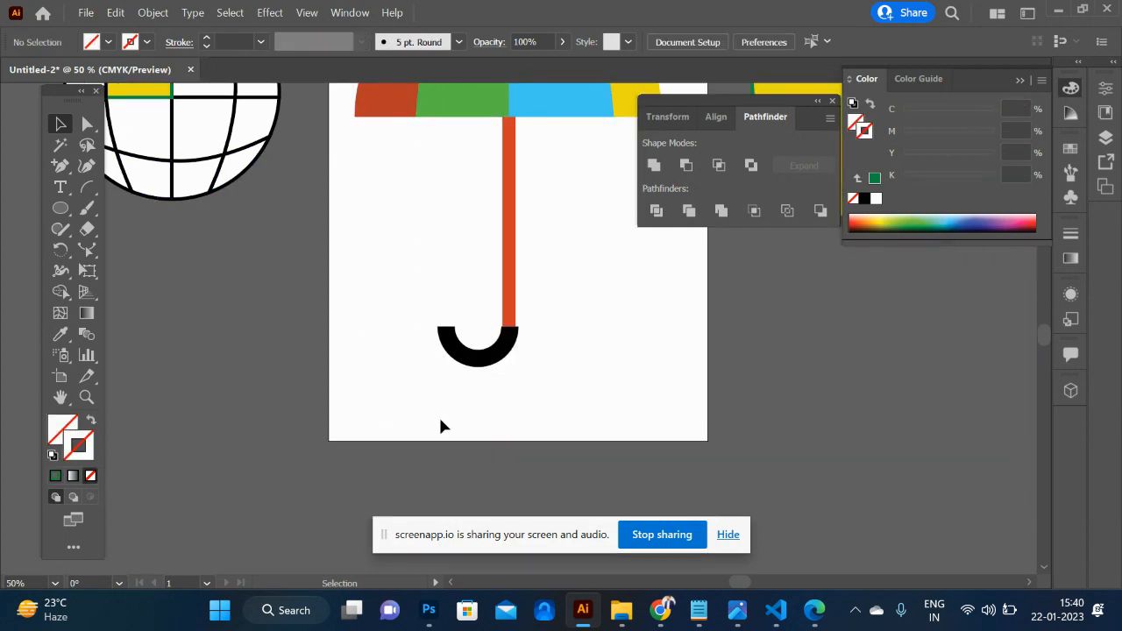
scroll(441, 425, "up", 4)
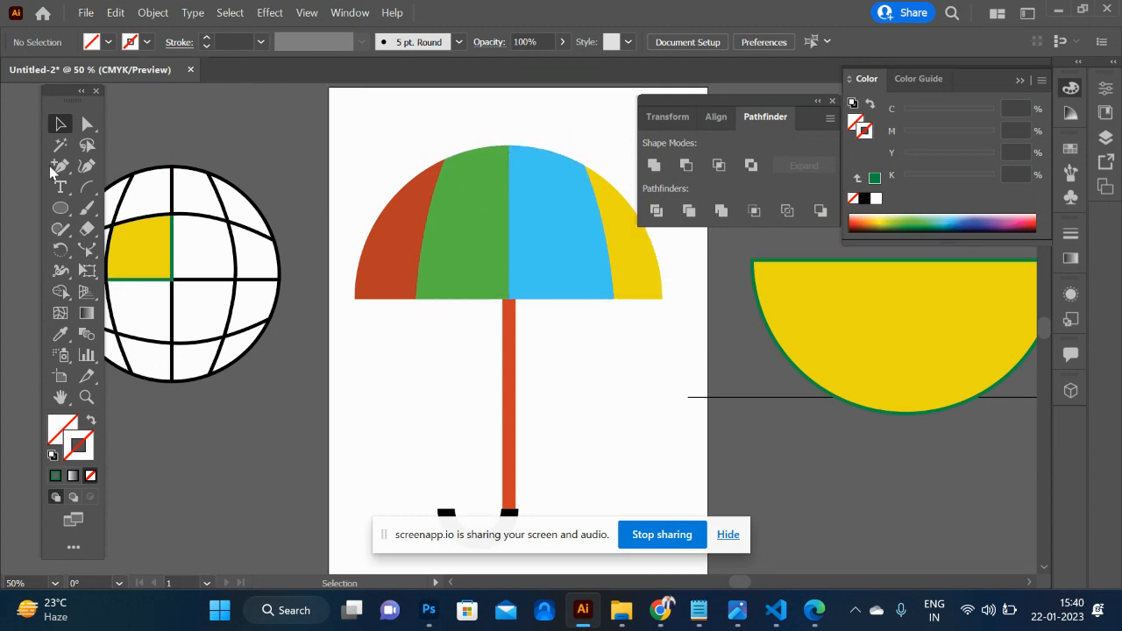
left_click(61, 210)
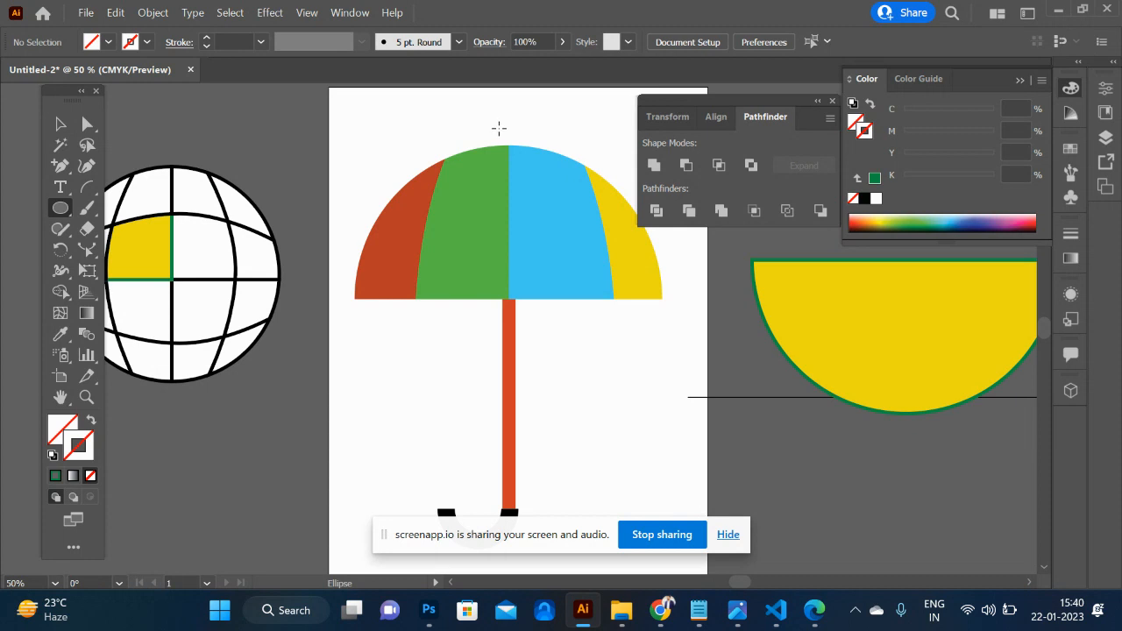
left_click_drag(495, 125, 523, 178)
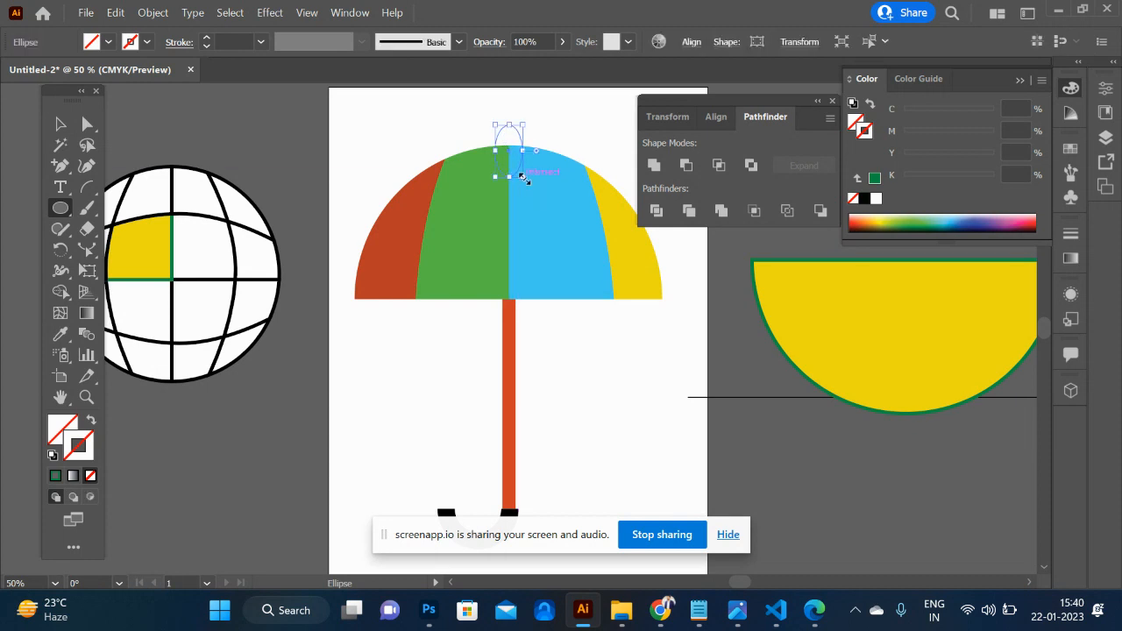
left_click(864, 200)
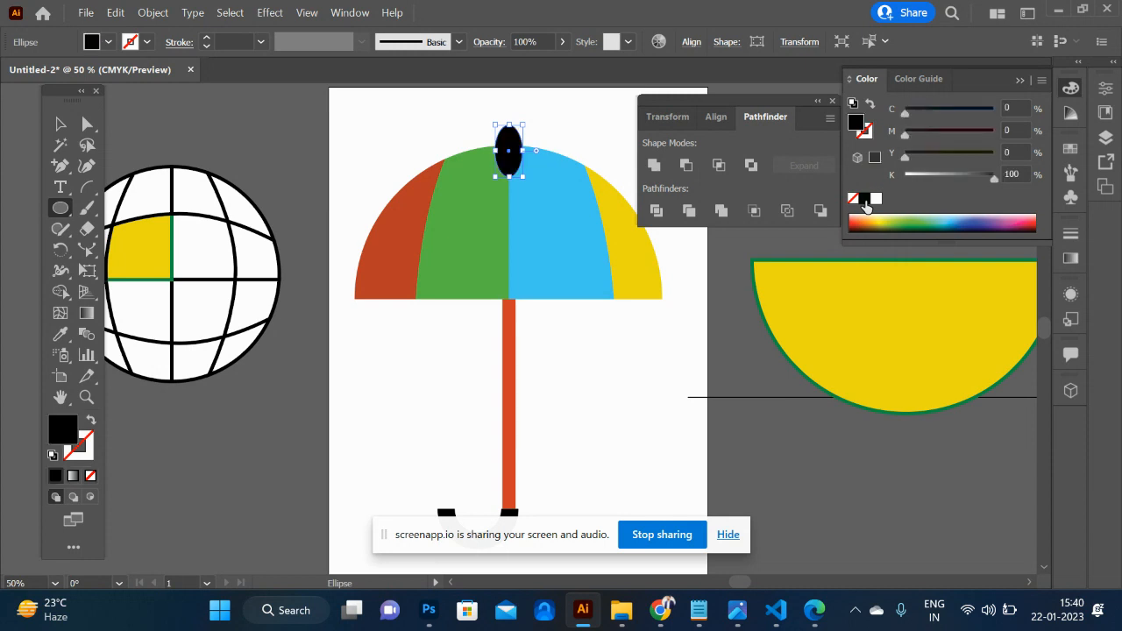
- Send the black ellipse behind the canopy and nudge it slightly up and left to form the umbrella's tip
left_click(58, 125)
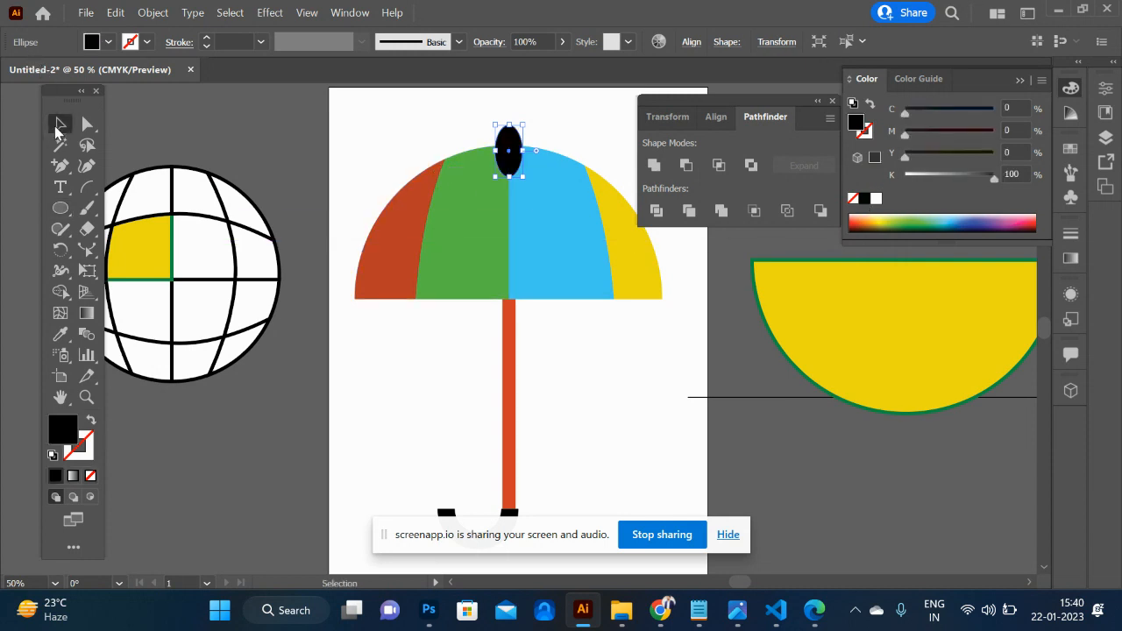
key("ctrl+bracketleft")
key("Up")
key("Left")
key("Up")
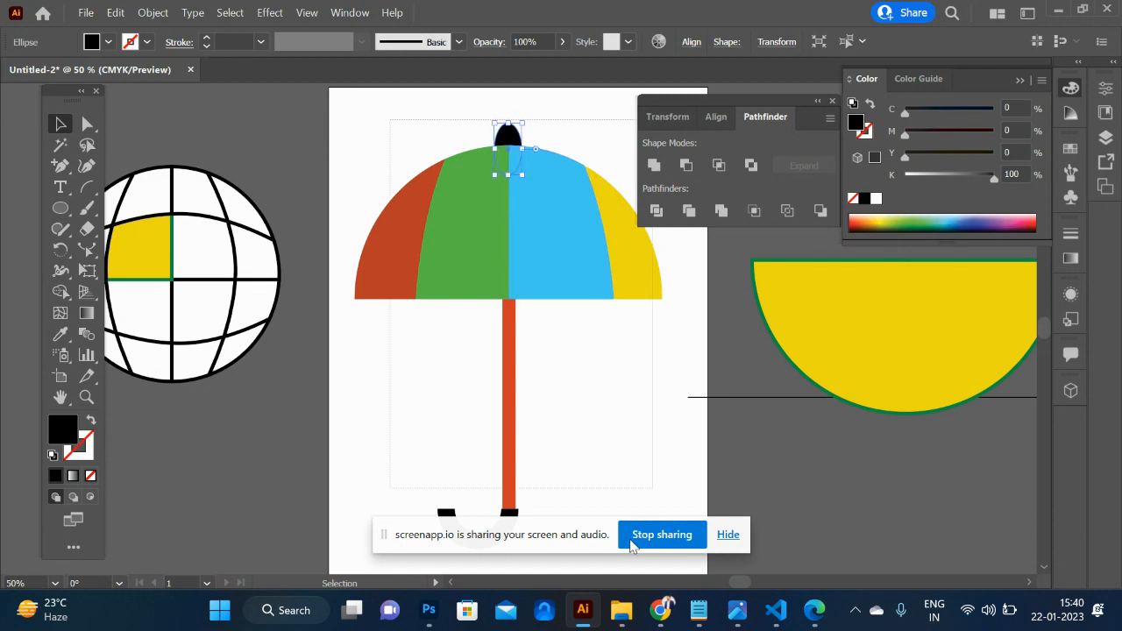
- Group the tip, canopy, shaft and hook into one umbrella and scale it down to less than half its size about its centre
left_click_drag(554, 512, 581, 408)
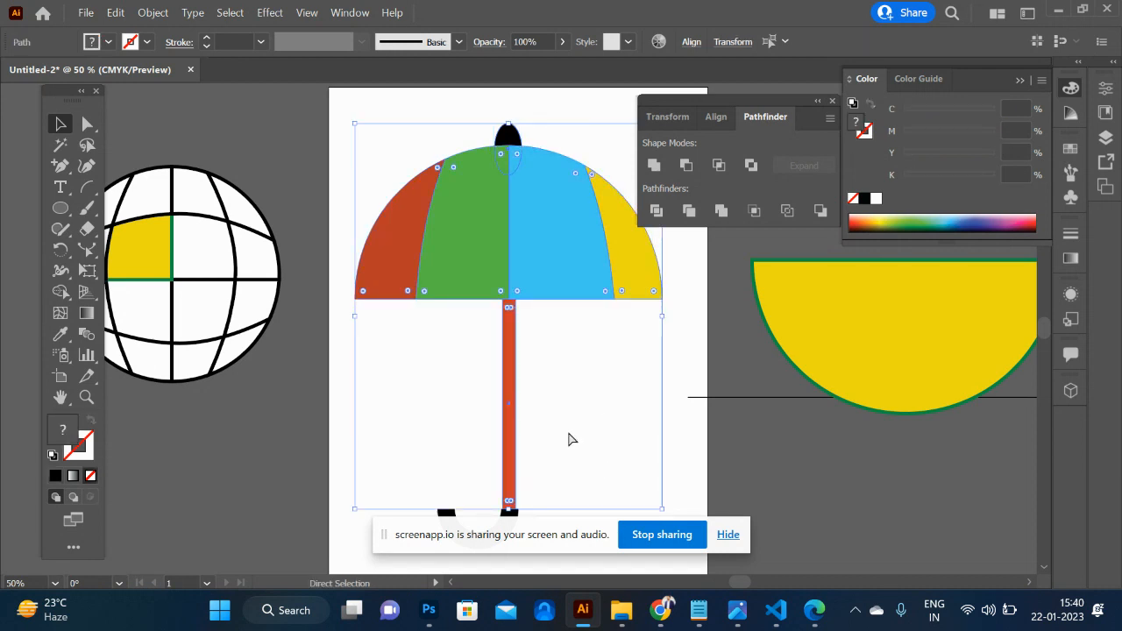
key("ctrl+g")
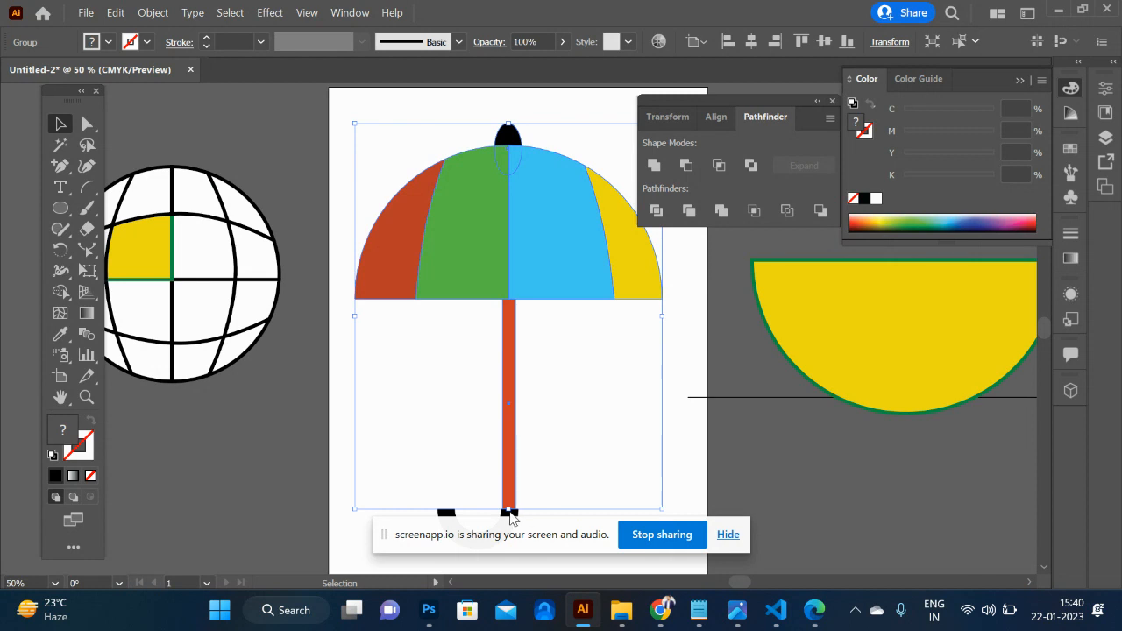
key("ctrl+minus")
left_click(504, 479, "shift")
key("ctrl+g")
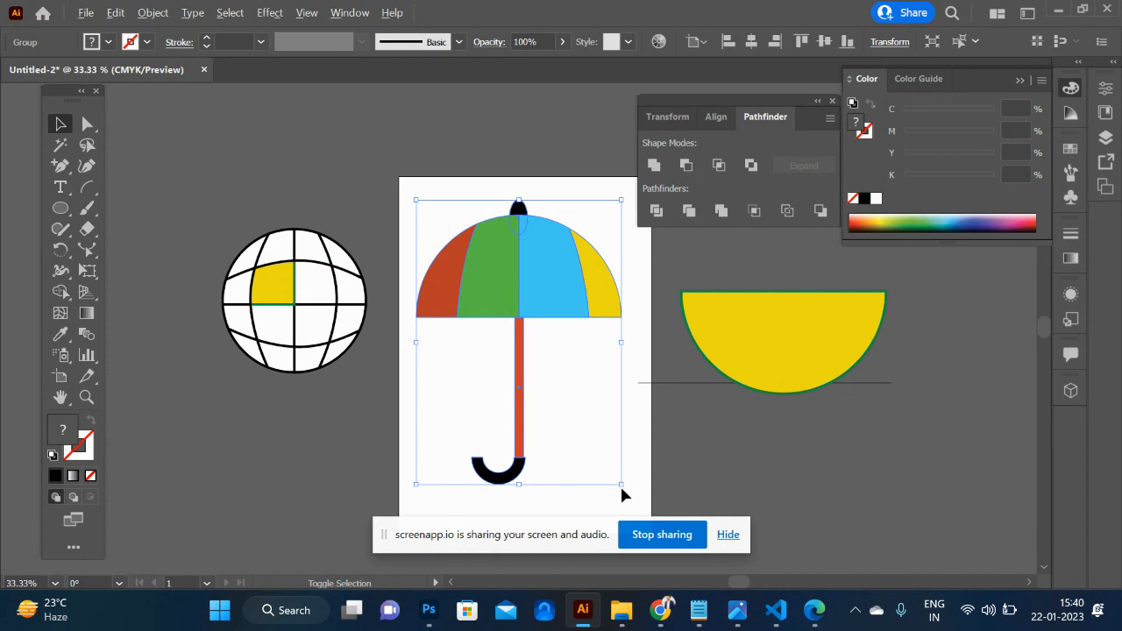
left_click_drag(623, 488, 563, 409, "alt+shift")
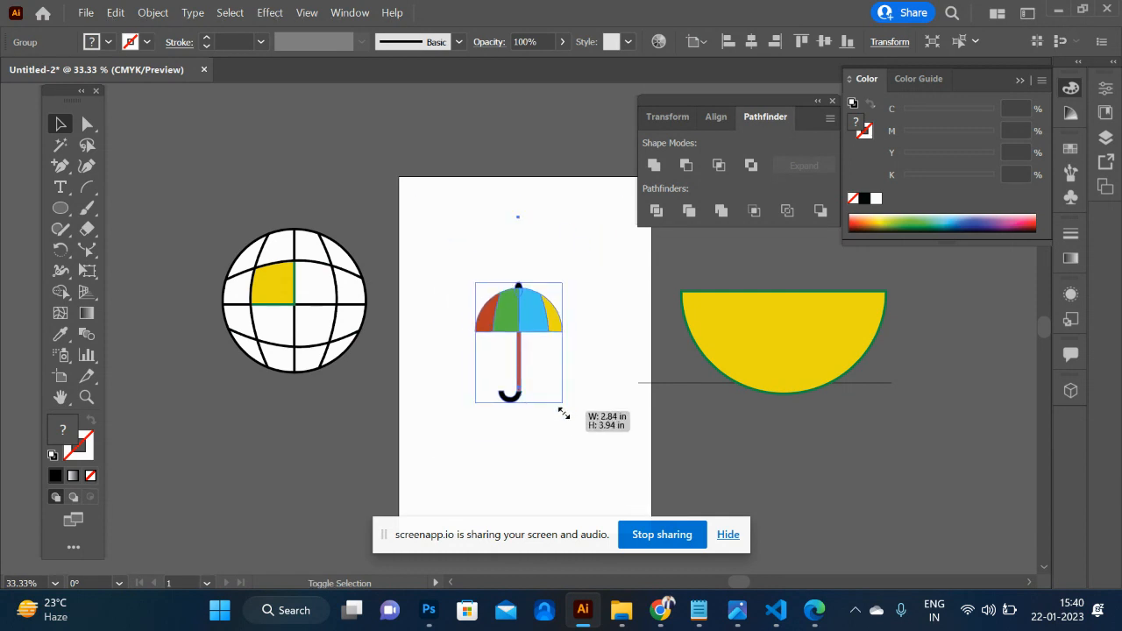
- Move the umbrella group off the artboard to the empty area up and left of the globe
left_click(574, 465)
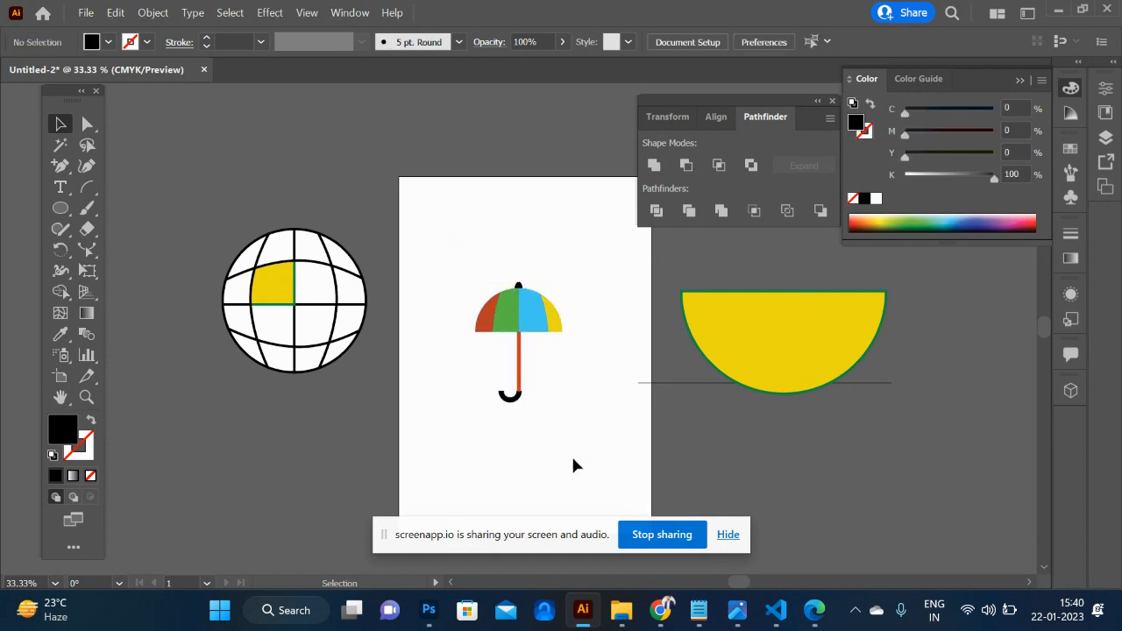
left_click_drag(519, 306, 169, 180)
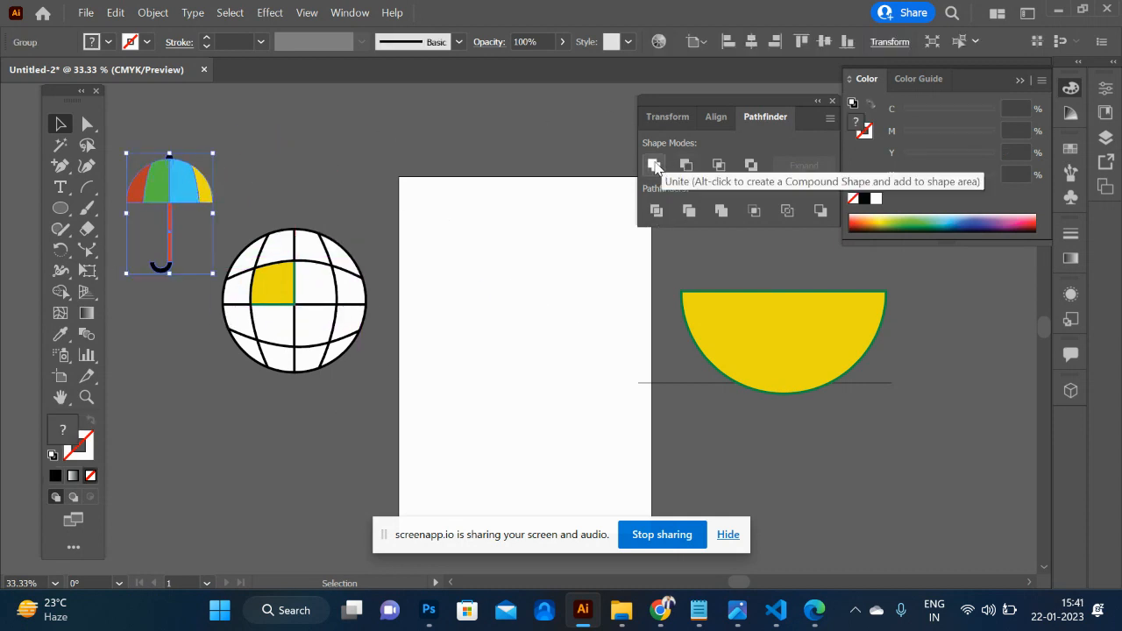
- Build a black plus shape on the artboard by crossing an upright rectangle with its horizontal copy and uniting them
key("m")
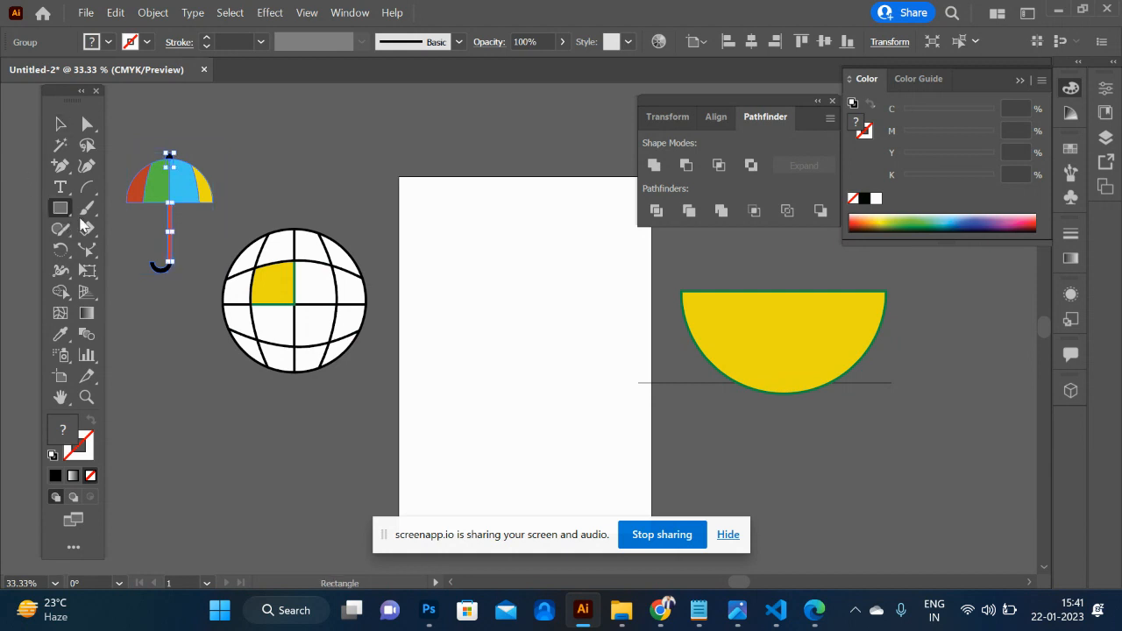
left_click_drag(507, 233, 554, 431)
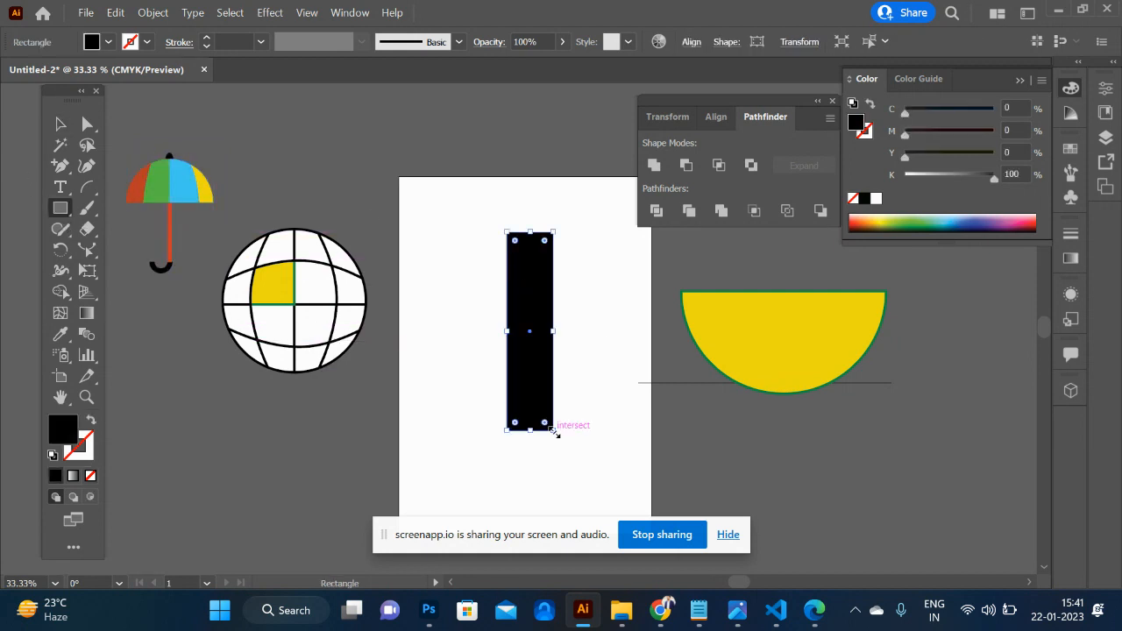
left_click_drag(557, 231, 622, 353)
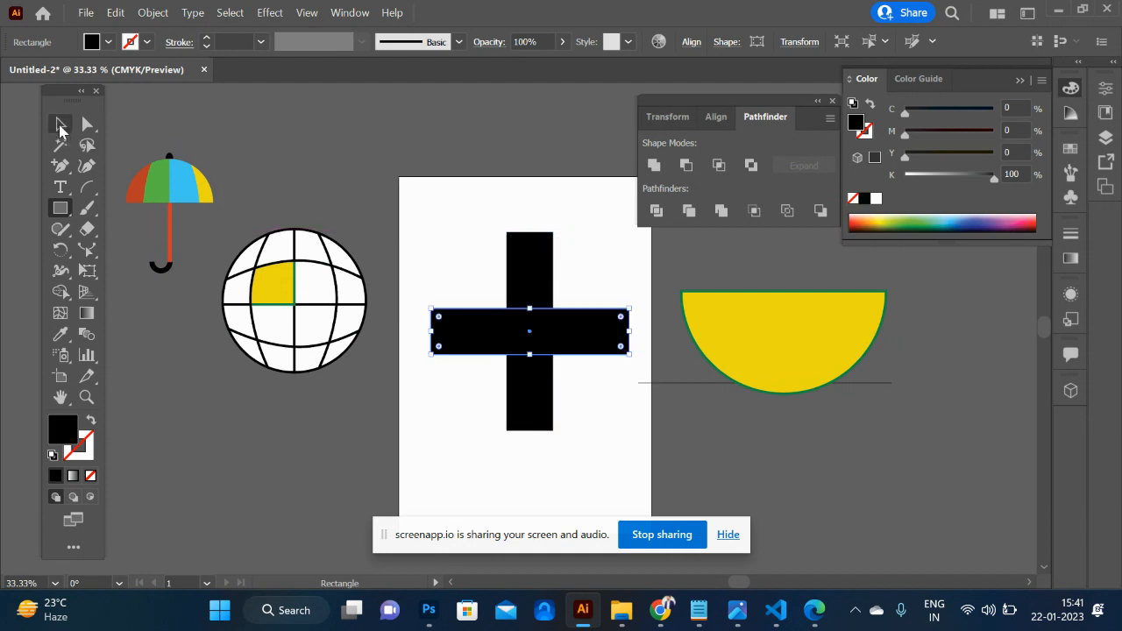
left_click(61, 126)
left_click(543, 273, "shift")
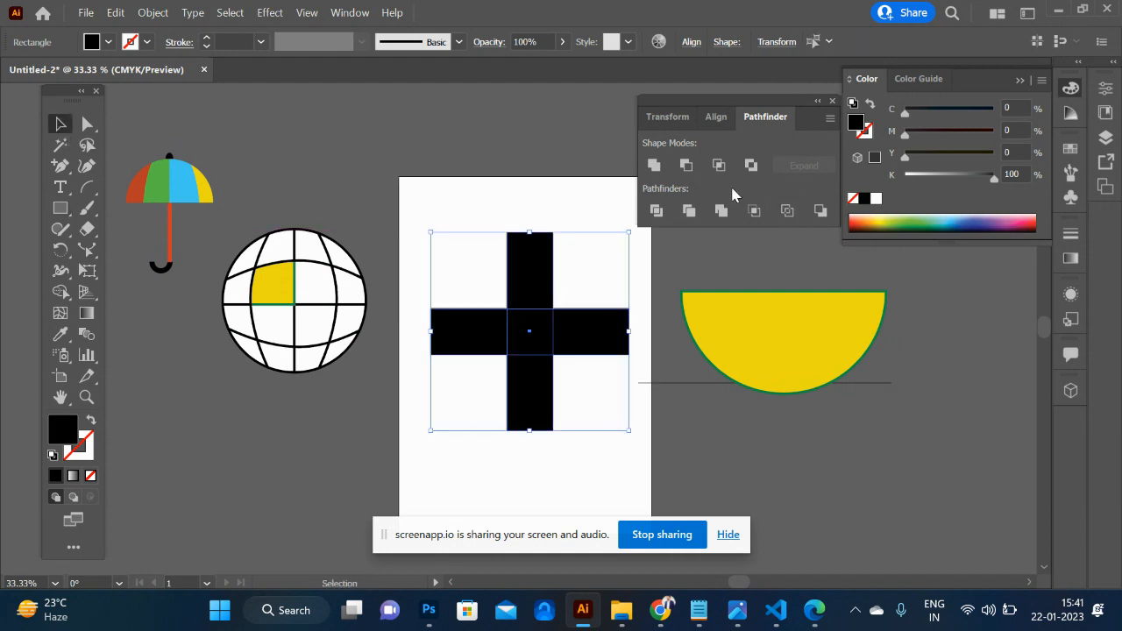
left_click(653, 165)
left_click_drag(590, 312, 581, 313)
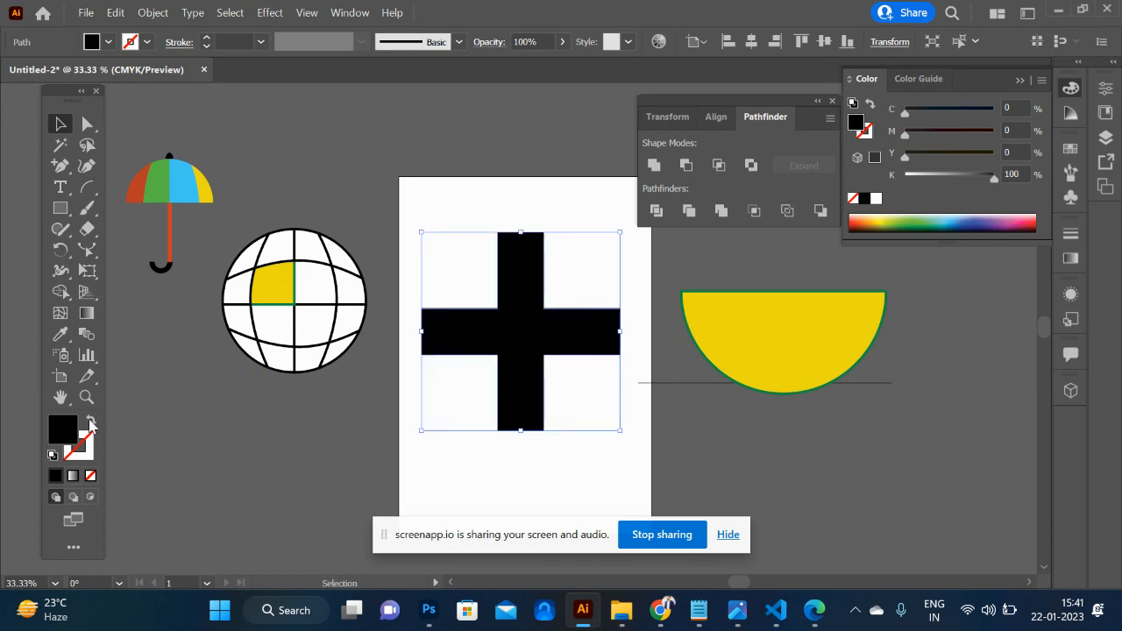
- Swap the plus shape's fill and stroke to make it a black outline, and move it off the artboard above the globe
left_click(91, 422)
left_click(276, 431)
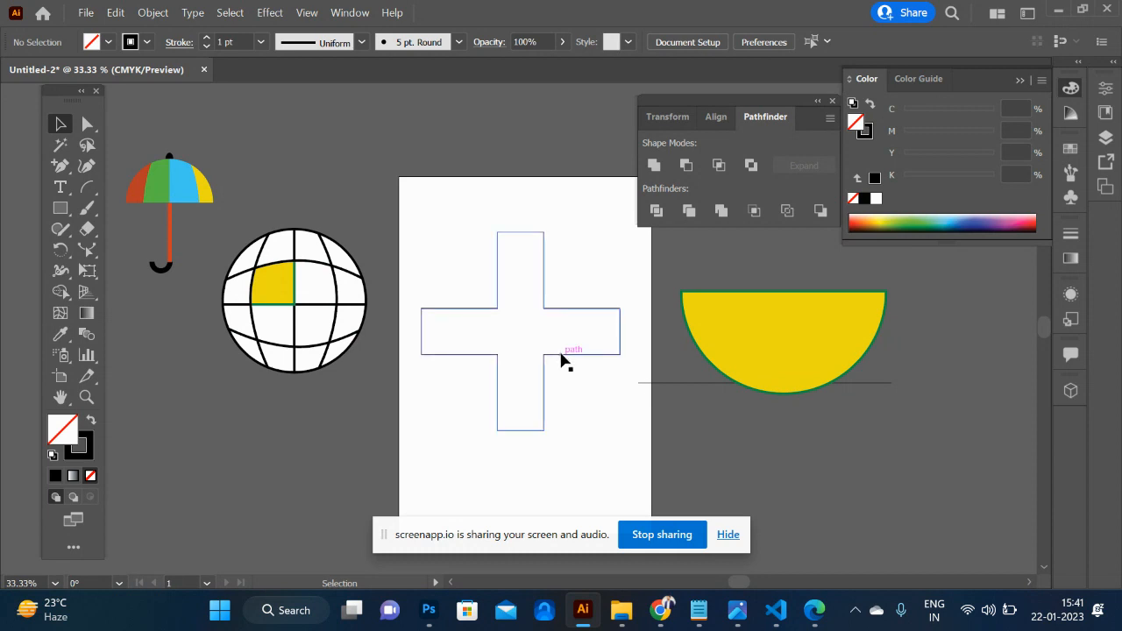
left_click_drag(560, 359, 308, 202)
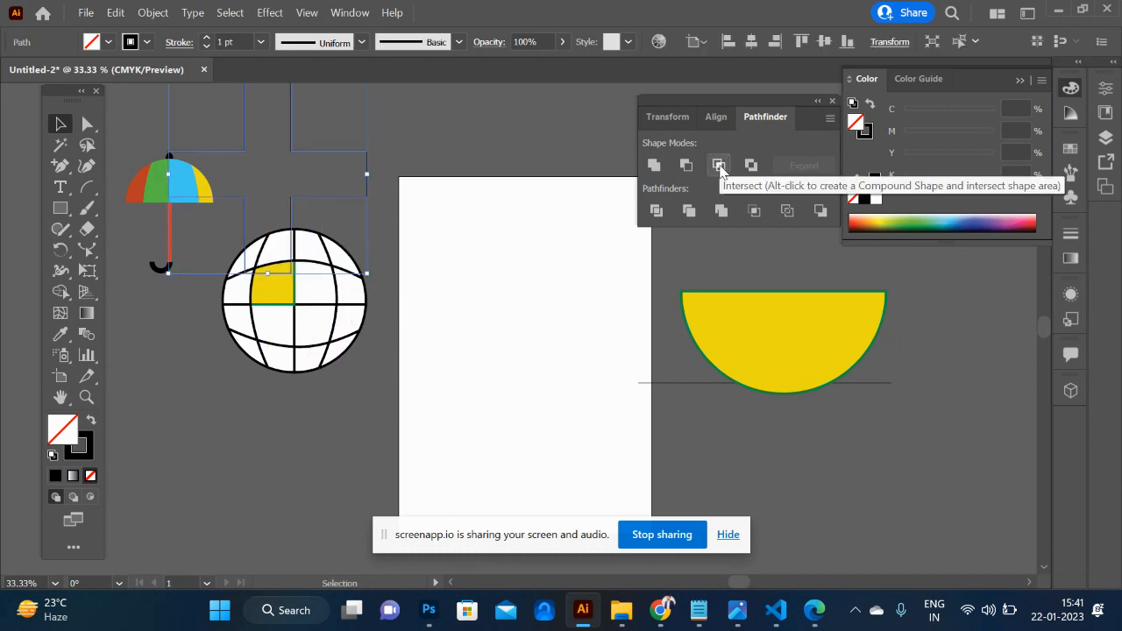
- Make a pointed flame shape by intersecting an upright ellipse with an overlapping copy of it on the artboard
left_click_drag(57, 216, 152, 254)
left_click_drag(471, 249, 554, 396)
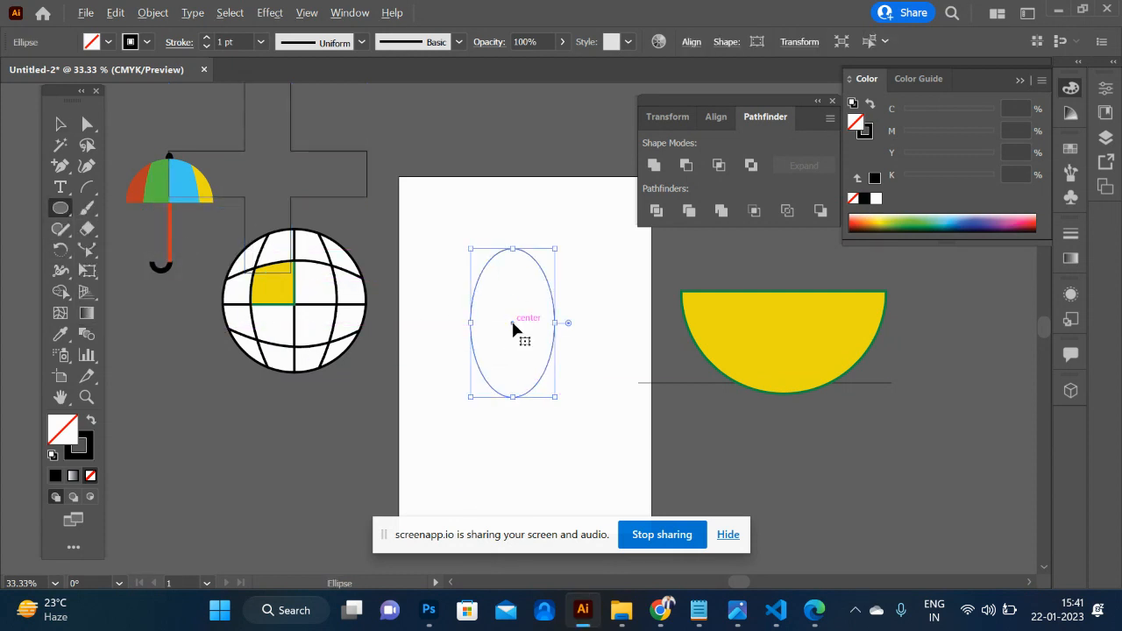
left_click(61, 125)
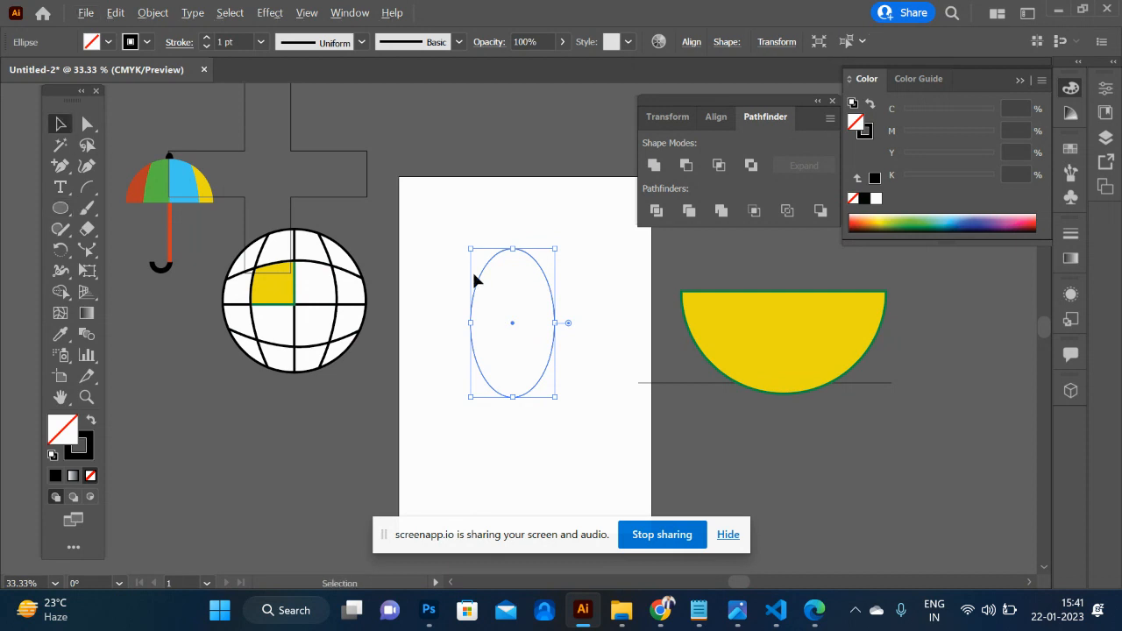
left_click_drag(508, 318, 464, 317, "alt")
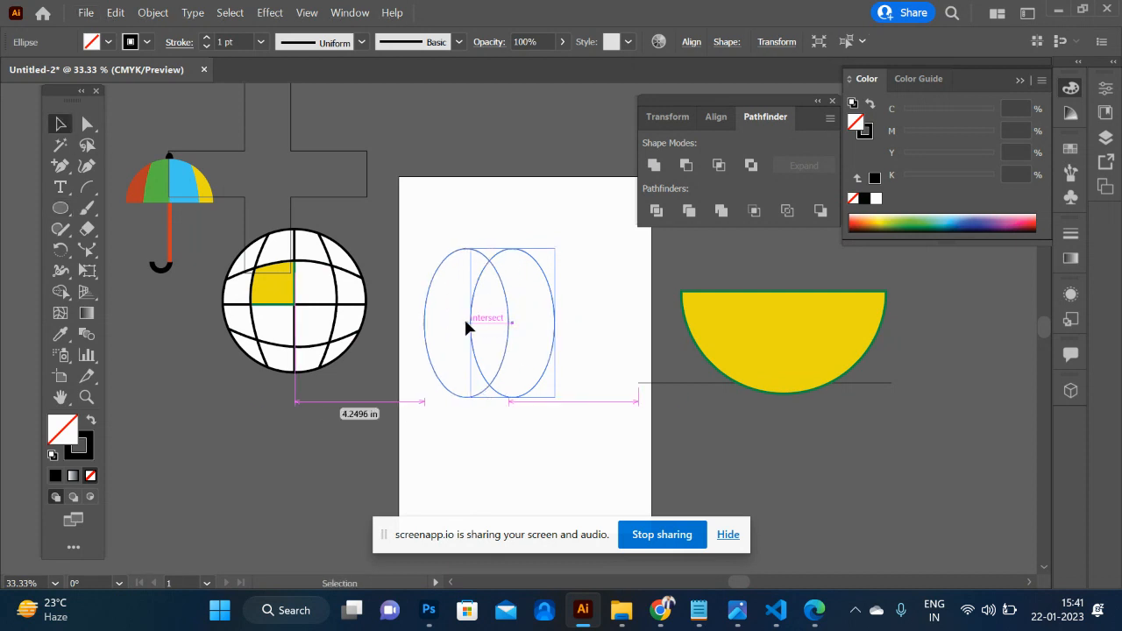
left_click_drag(449, 203, 562, 414)
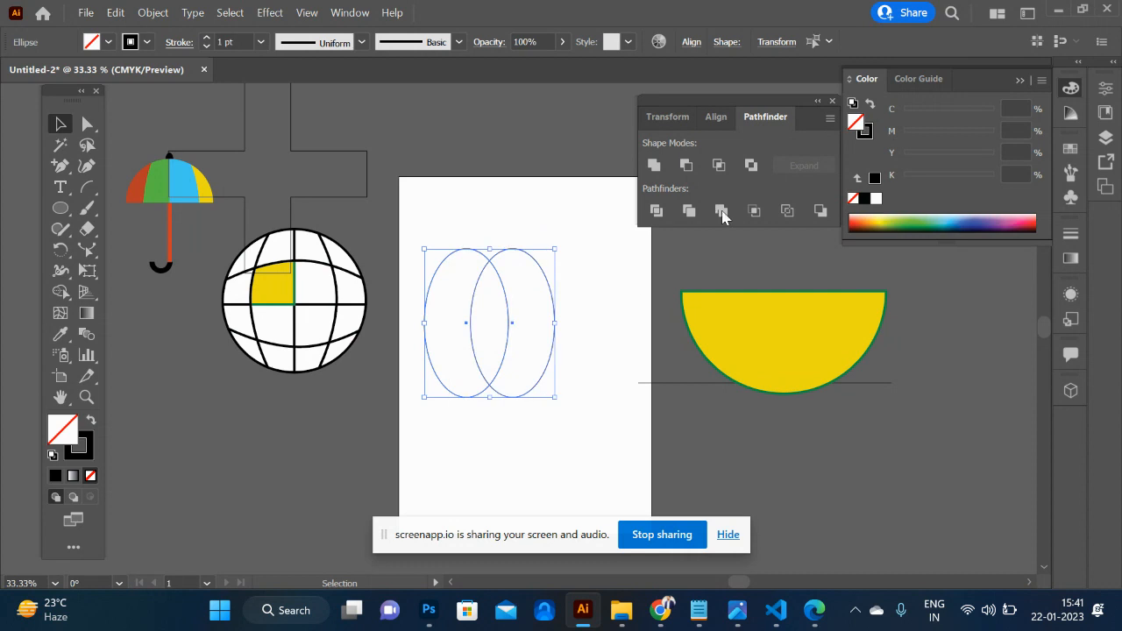
left_click(719, 165)
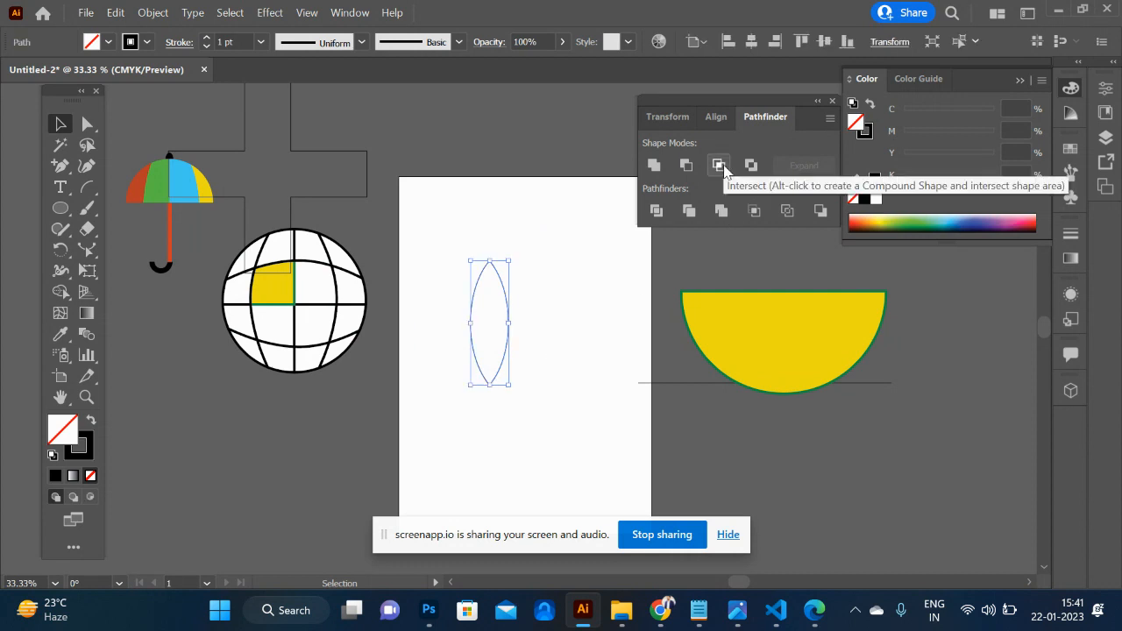
left_click(580, 347)
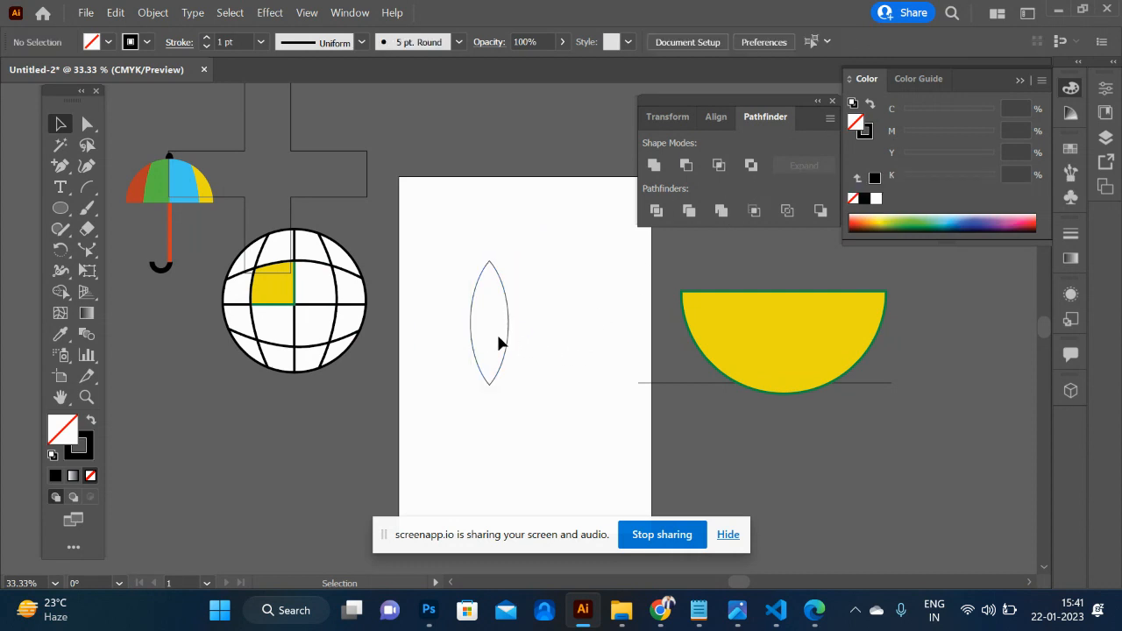
- Place the flame shape on the top centre of the yellow half circle and fill it with orange
left_click_drag(508, 347, 794, 254)
left_click(868, 218)
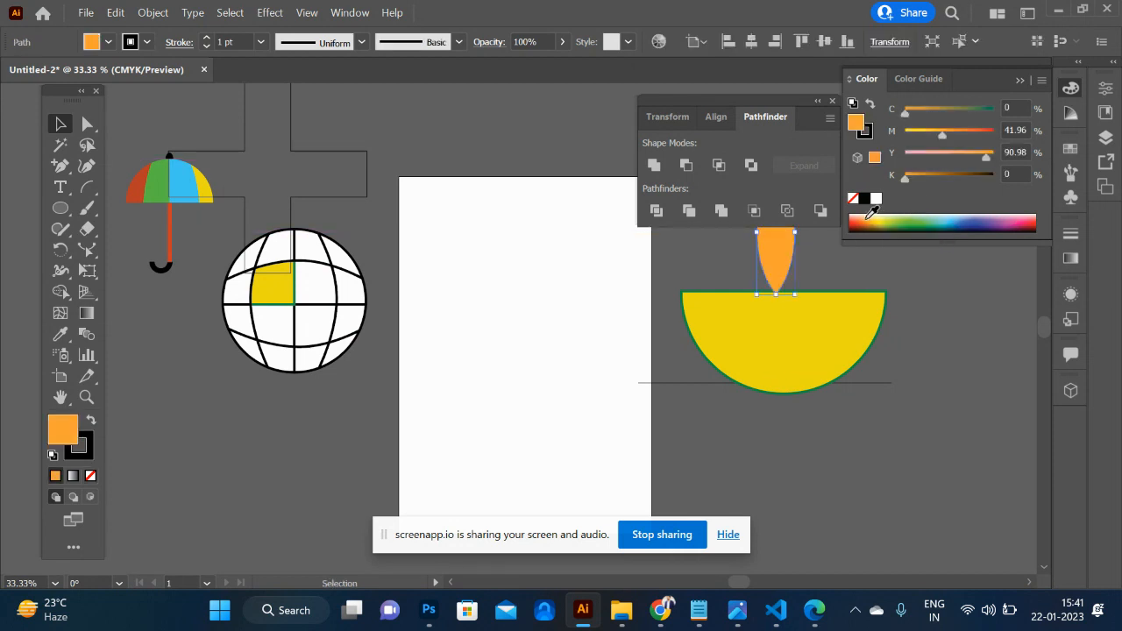
left_click(545, 351)
- Select the flame, the yellow half circle and the thin line, and move them together farther right of the artboard
scroll(545, 351, "up", 3)
scroll(546, 350, "right", 5)
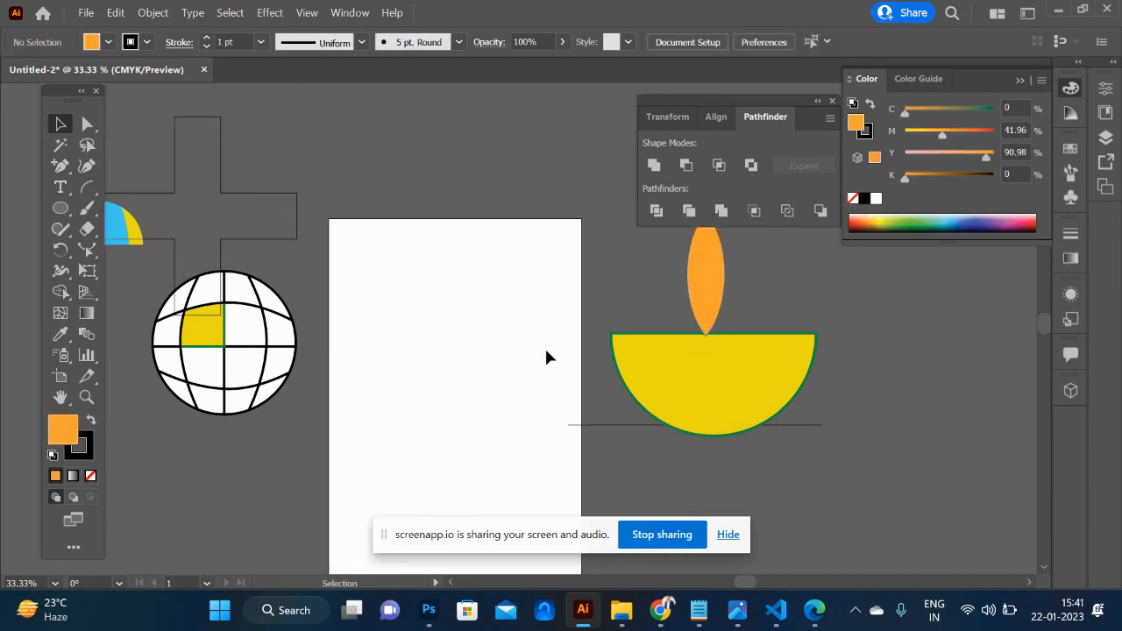
scroll(545, 351, "down", 1)
left_click(741, 347)
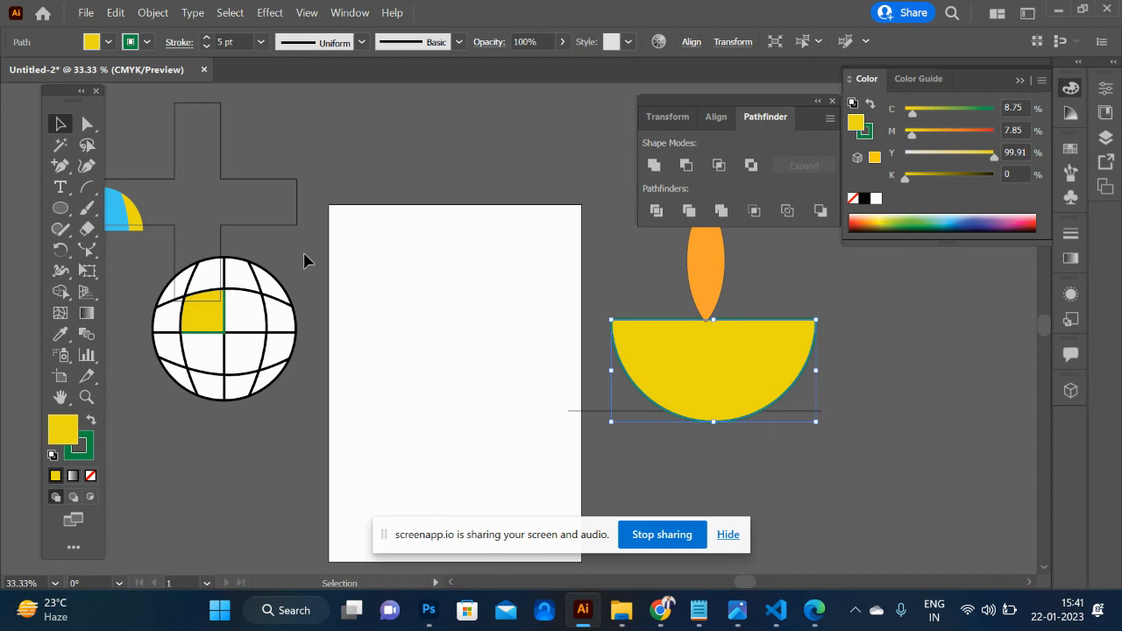
left_click_drag(613, 277, 904, 458)
left_click_drag(742, 375, 933, 408)
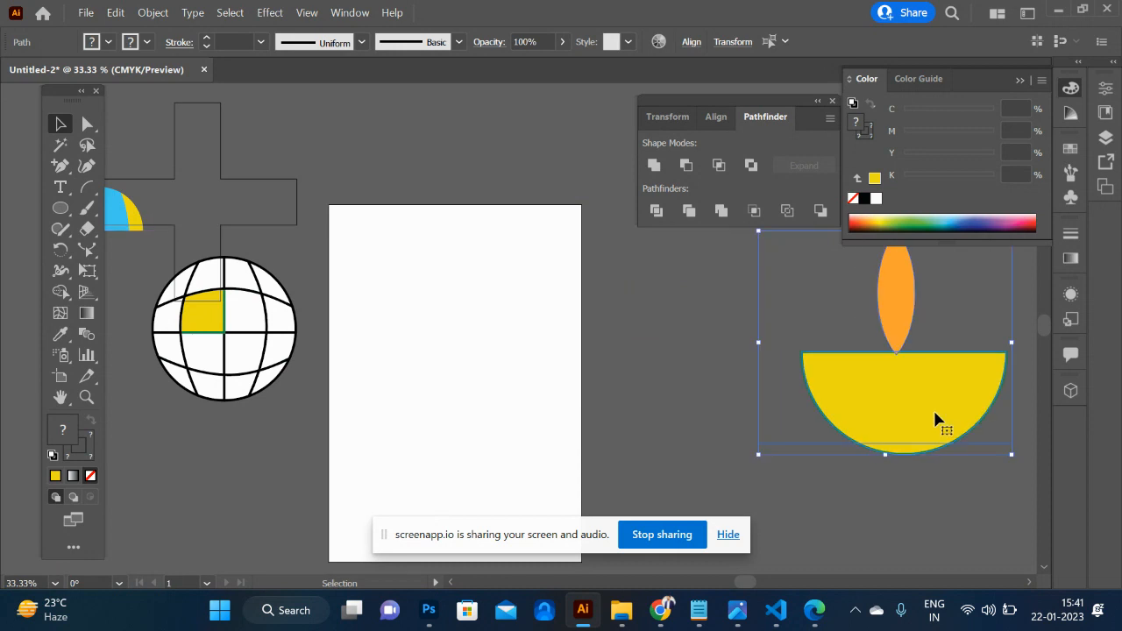
scroll(532, 359, "down", 3)
key("ctrl+equal")
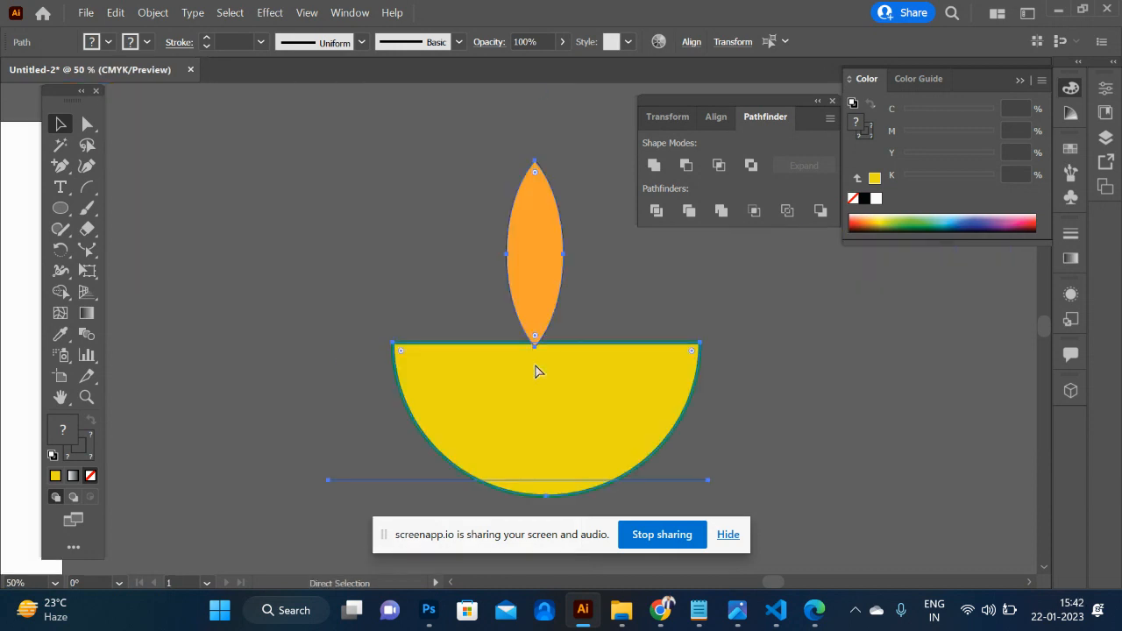
- Draw a large circle on the artboard and give it a light blue fill with no stroke
scroll(272, 301, "left", 2)
scroll(271, 301, "left", 6)
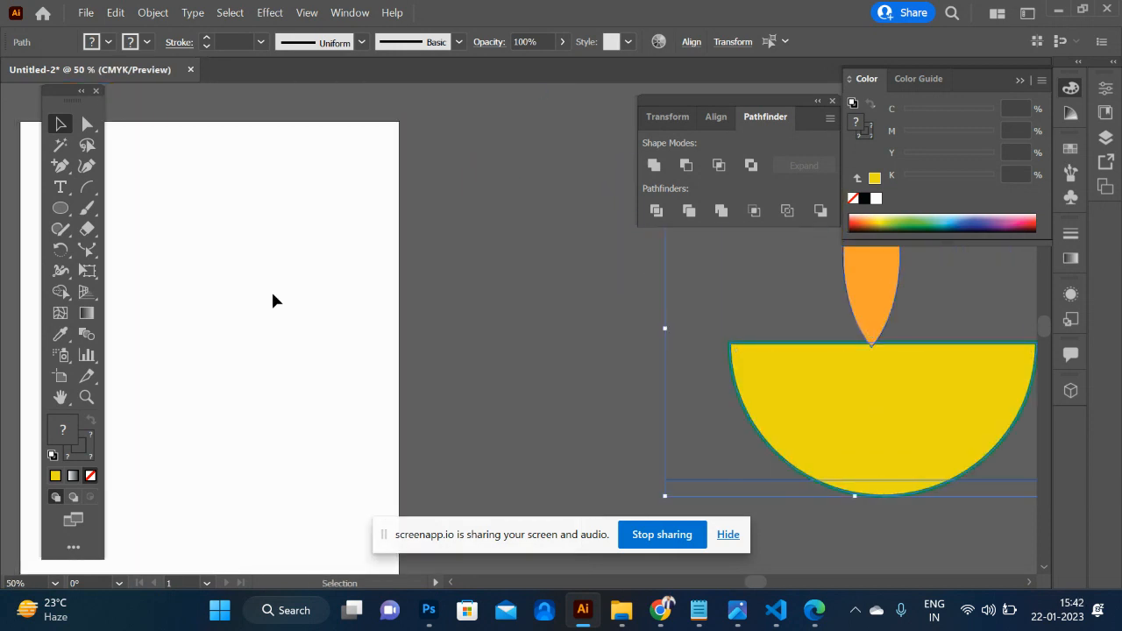
key("l")
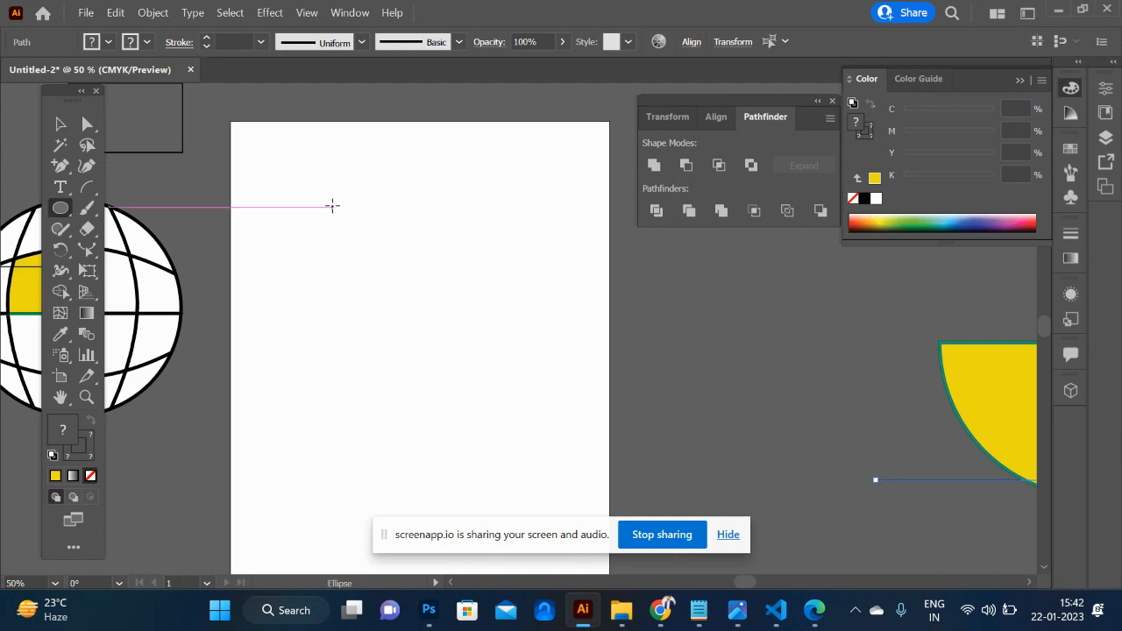
left_click_drag(399, 296, 528, 419)
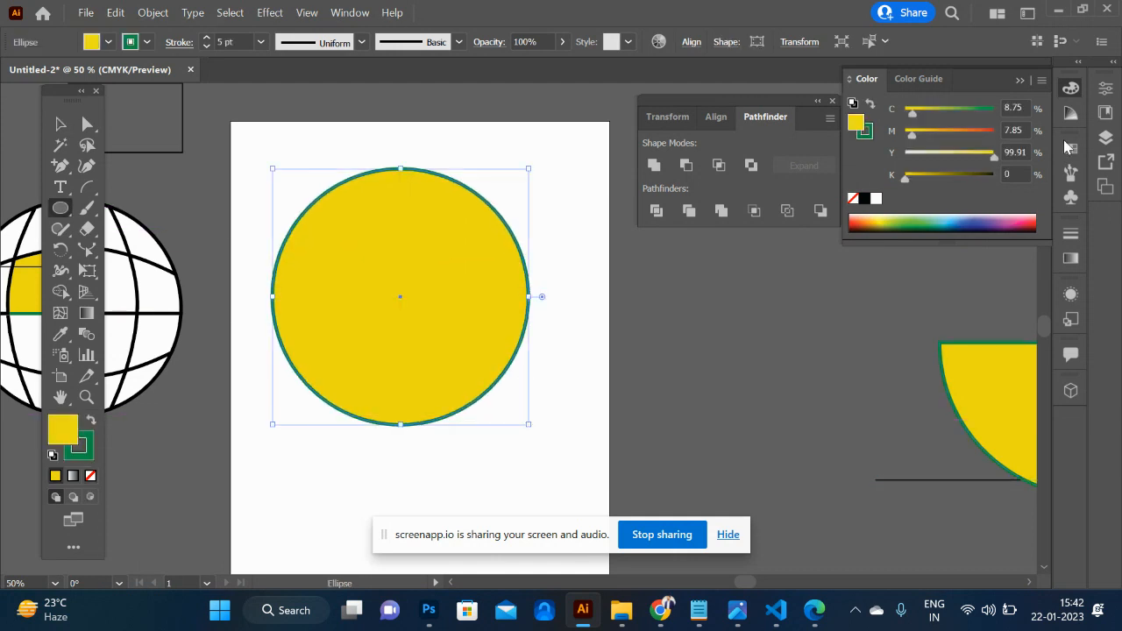
left_click(953, 218)
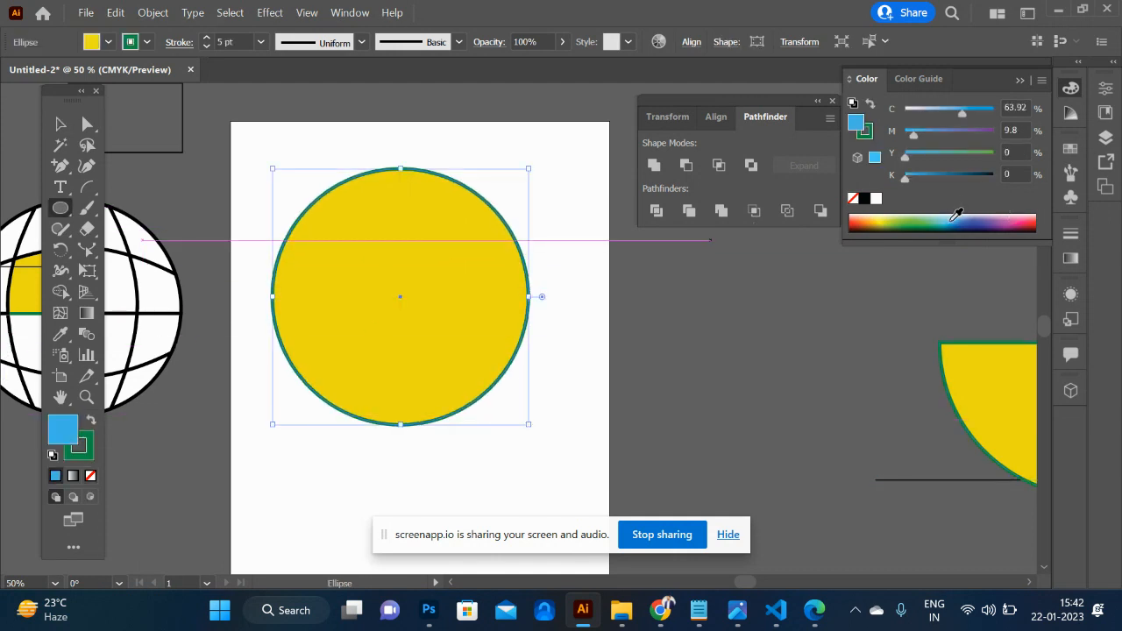
left_click(89, 455)
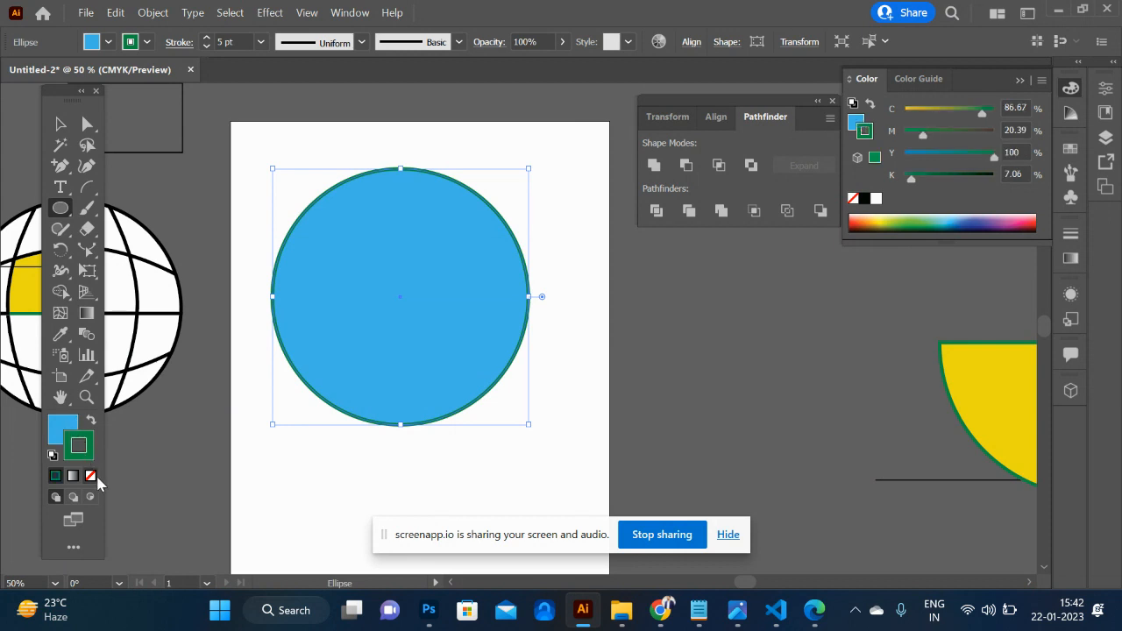
left_click(91, 476)
- Add a smaller concentric copy of the blue circle and cut it out with Shape Builder to leave a ring
left_click(59, 126)
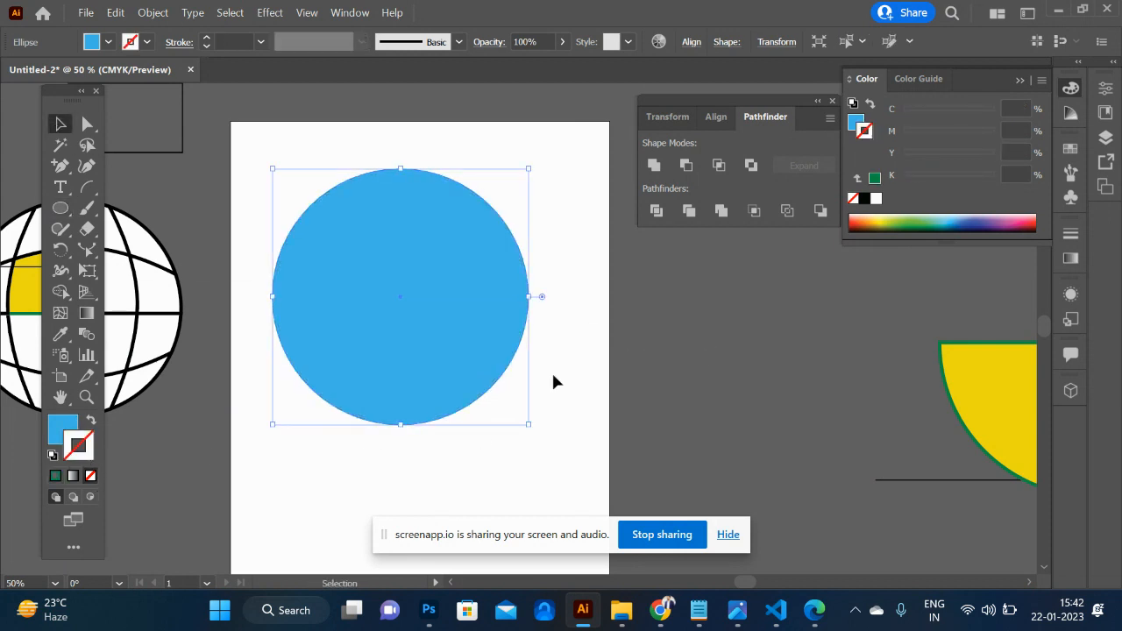
left_click_drag(528, 427, 460, 347)
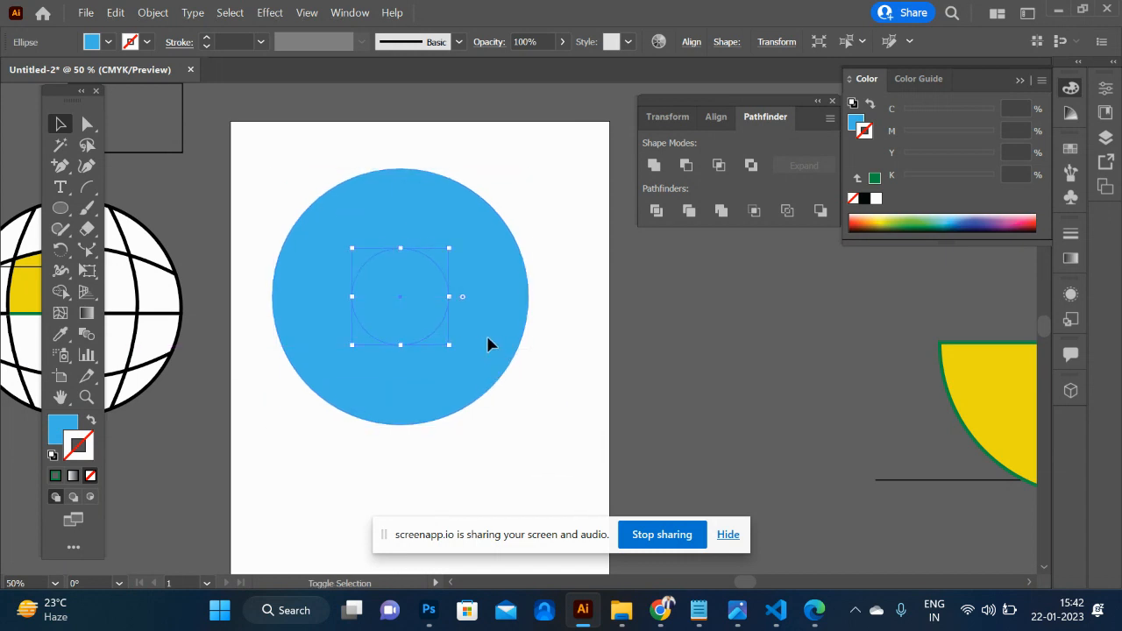
left_click(488, 344)
key("shift+m")
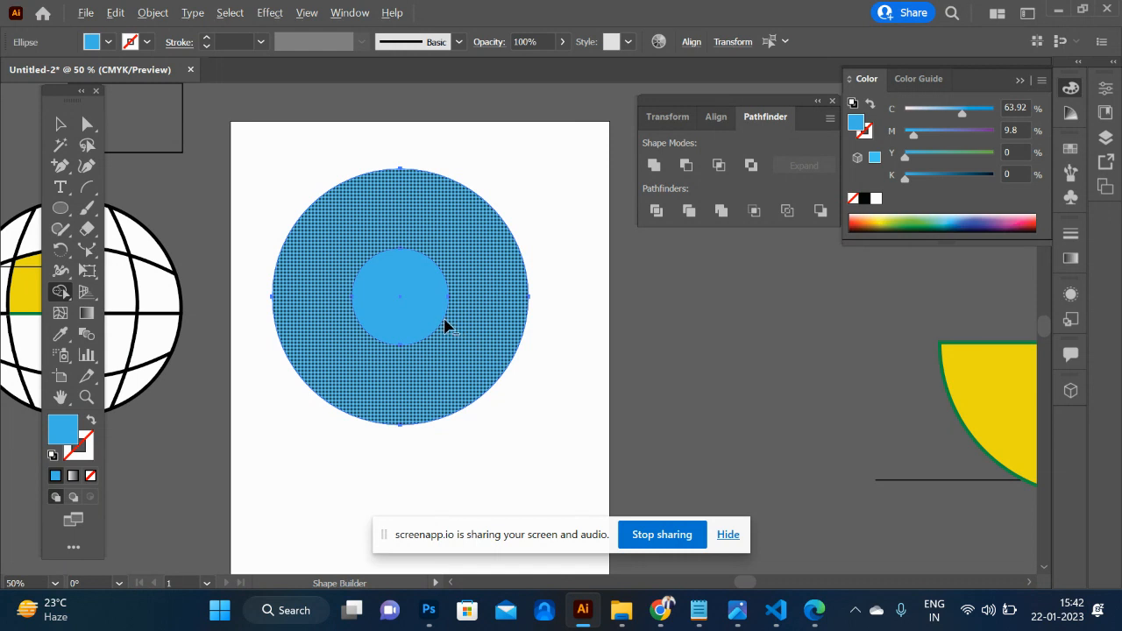
left_click(398, 311, "alt")
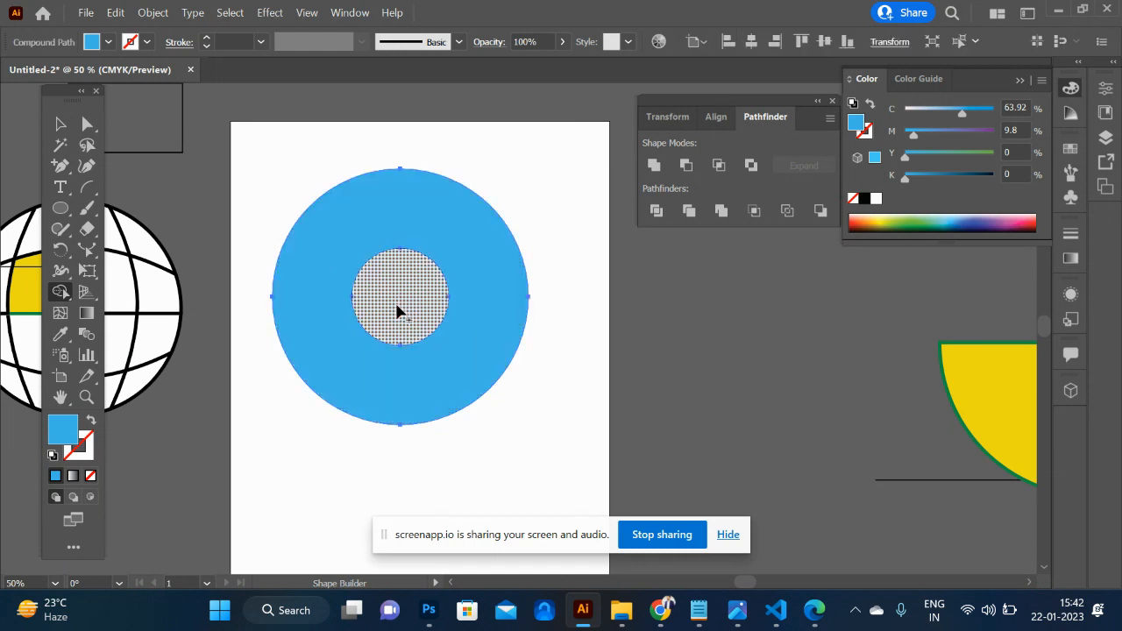
- Draw an upright rectangle from the ring's hole past its lower edge and remove it with Shape Builder to cut a slot
key("m")
mouse_move(380, 306)
left_mouse_down()
mouse_move(429, 346)
mouse_move(428, 480)
left_mouse_up()
left_click(60, 124)
left_click_drag(363, 168, 496, 342)
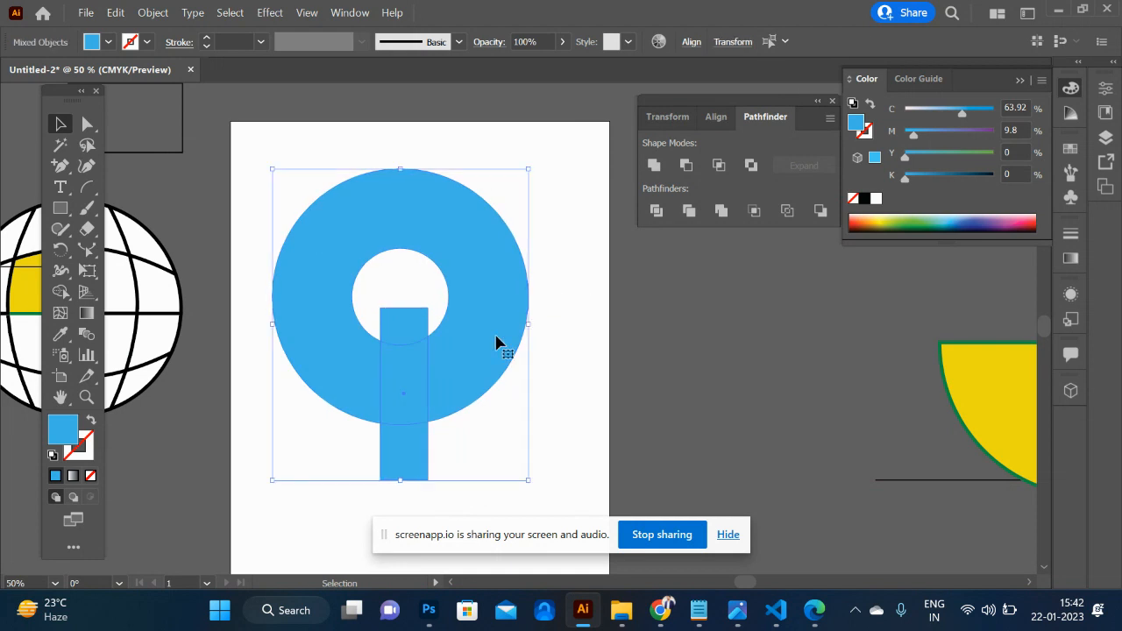
key("shift+m")
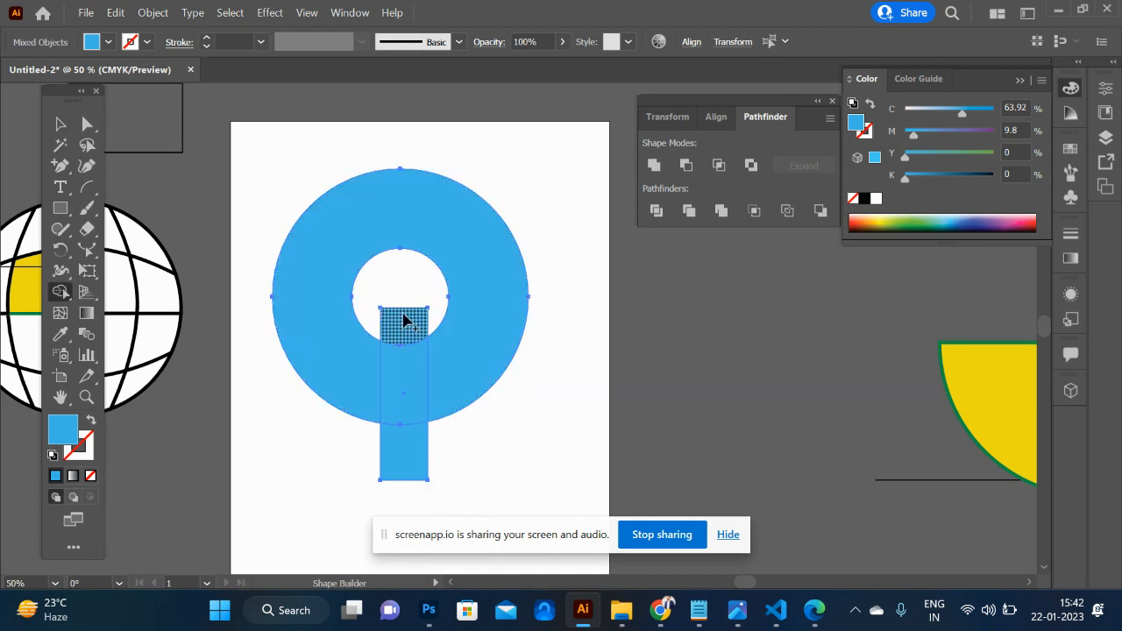
left_click_drag(405, 465, 400, 320, "alt")
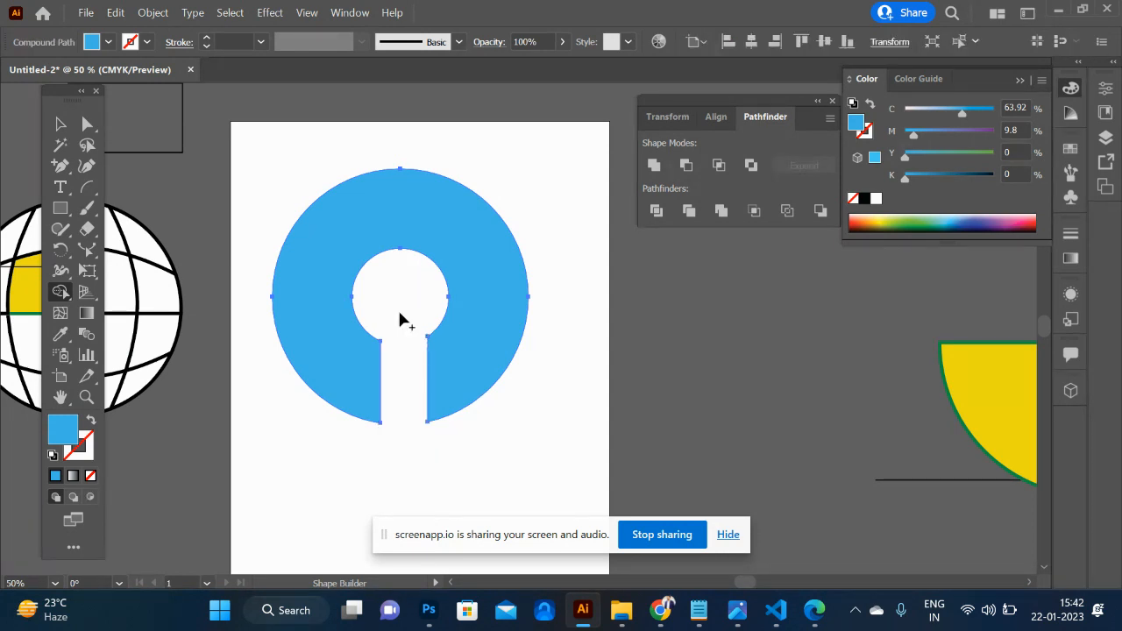
- Move the slotted blue ring off the artboard, next to the yellow half circle
left_click(60, 125)
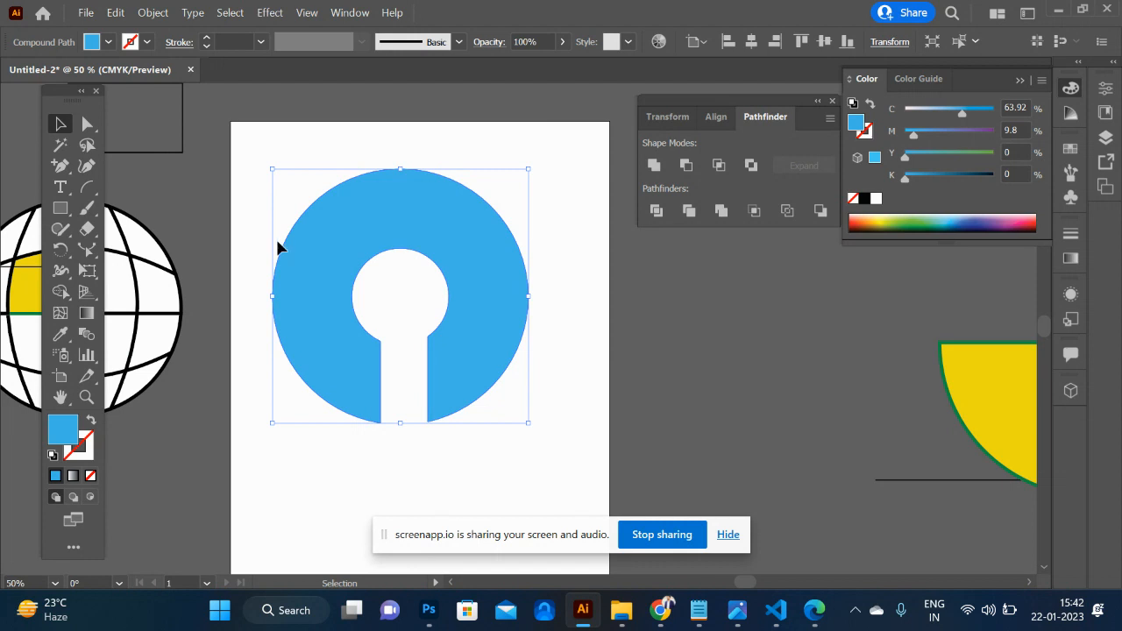
left_click_drag(289, 254, 740, 329)
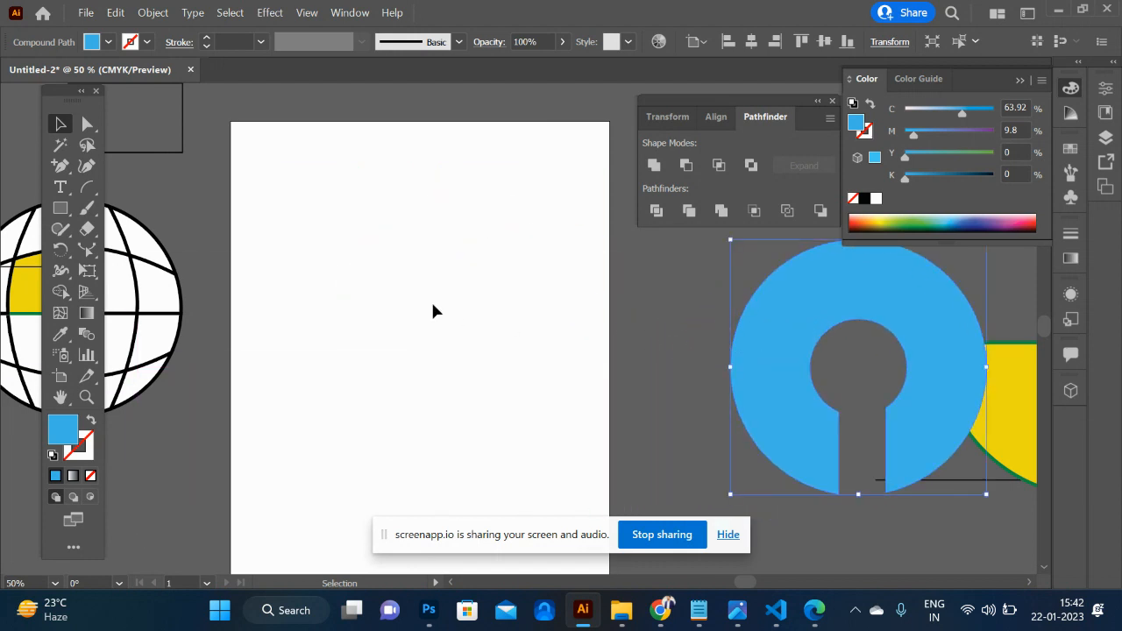
left_click(336, 163)
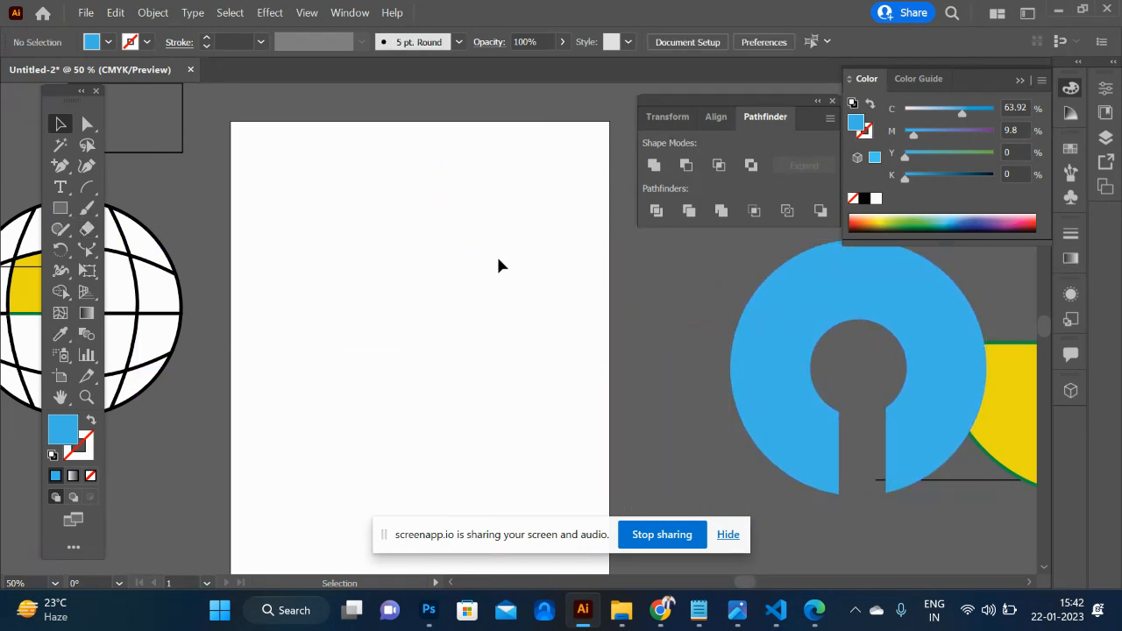
- Draw a wide light blue rectangle across the upper part of the artboard
key("l")
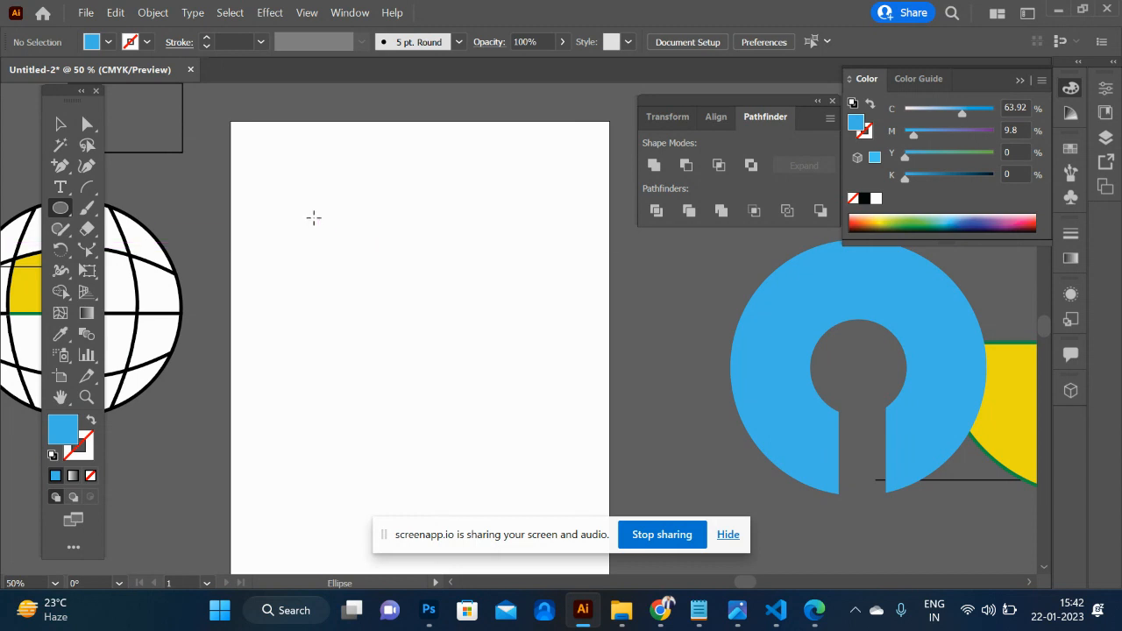
key("m")
left_click_drag(300, 192, 605, 344)
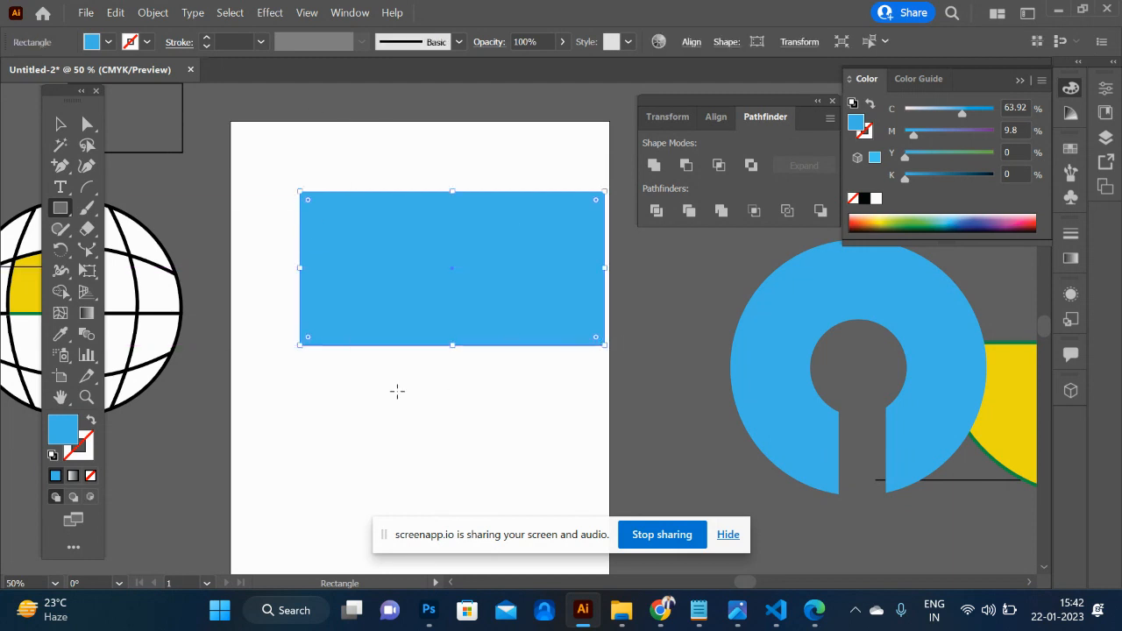
- Draw a circle taller than the rectangle over its left end and fill it yellow
key("l")
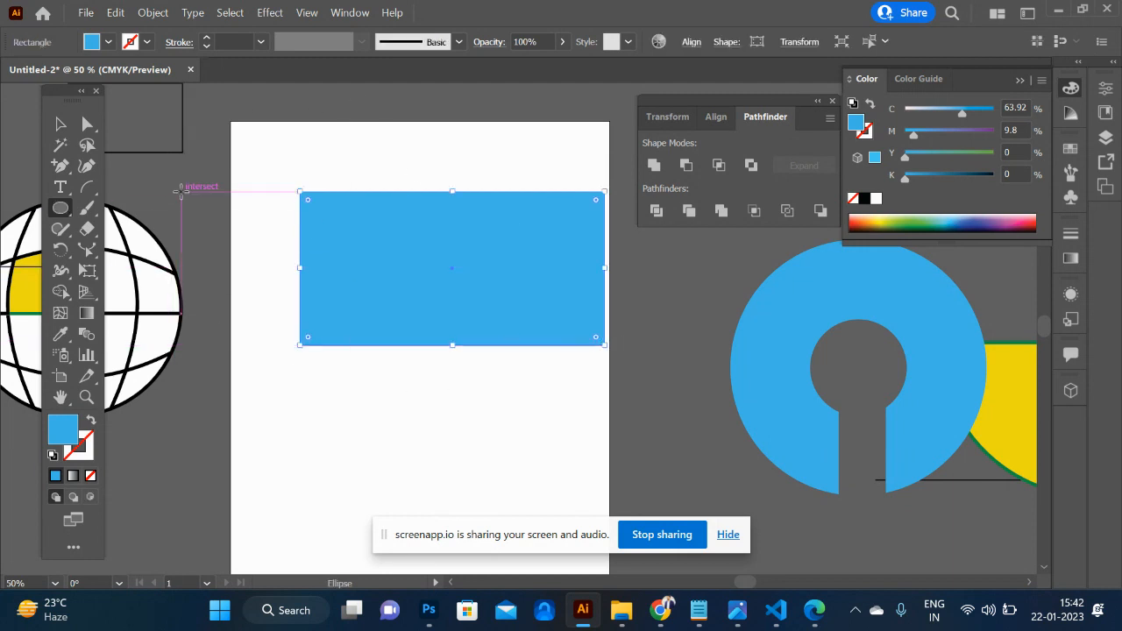
left_click_drag(226, 155, 450, 384)
left_click(60, 144)
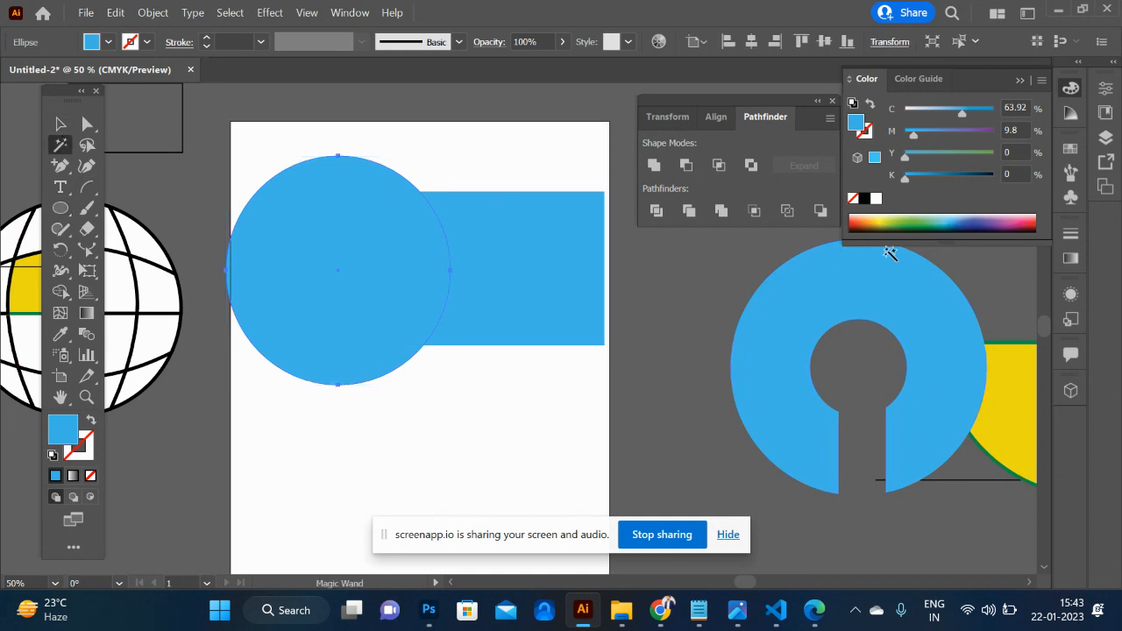
left_click(888, 220)
key("v")
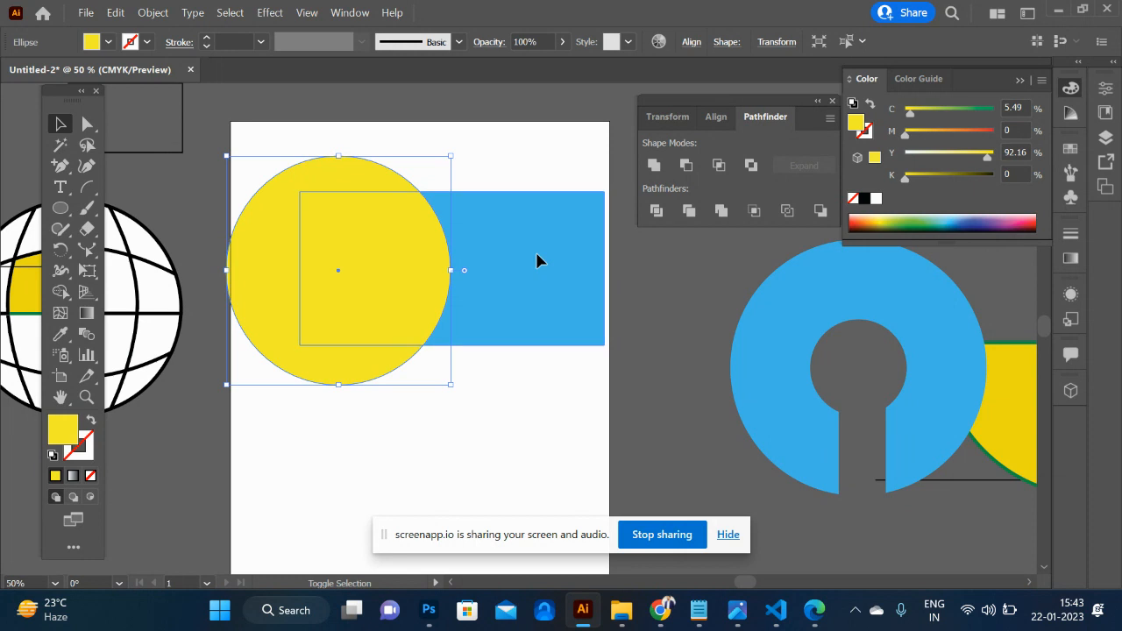
- Trim away the part of the yellow circle outside the blue rectangle with Shape Builder
left_click(535, 251, "shift")
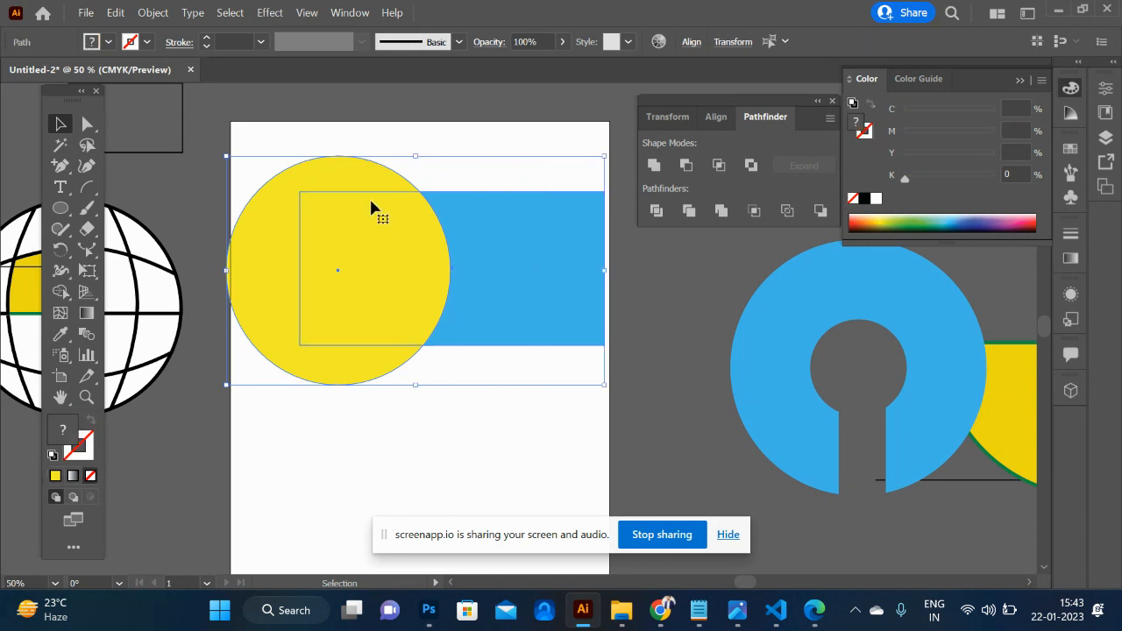
key("shift+m")
left_click(279, 232, "alt")
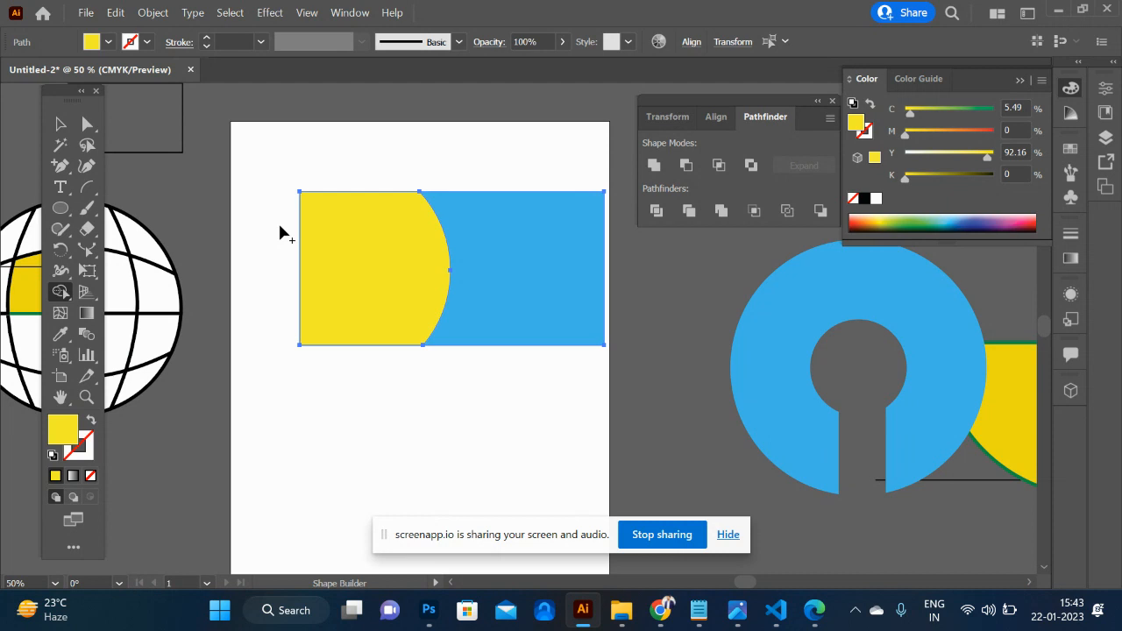
left_click(61, 123)
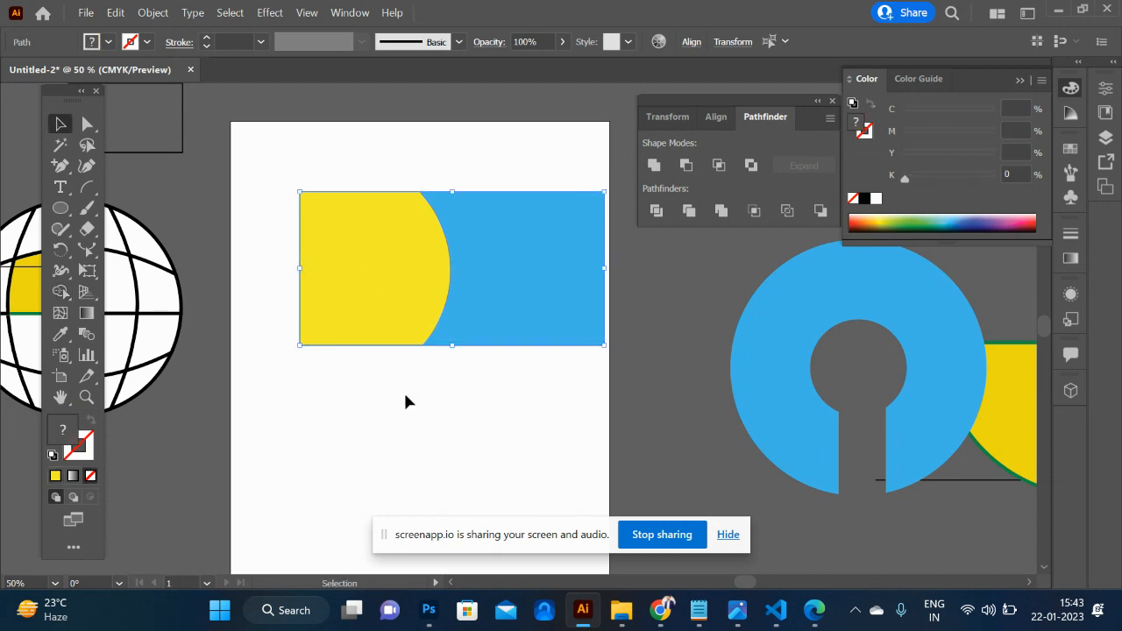
- Duplicate the yellow curved shape slightly to the left and fill the copy brick red
left_click(378, 306)
key("a")
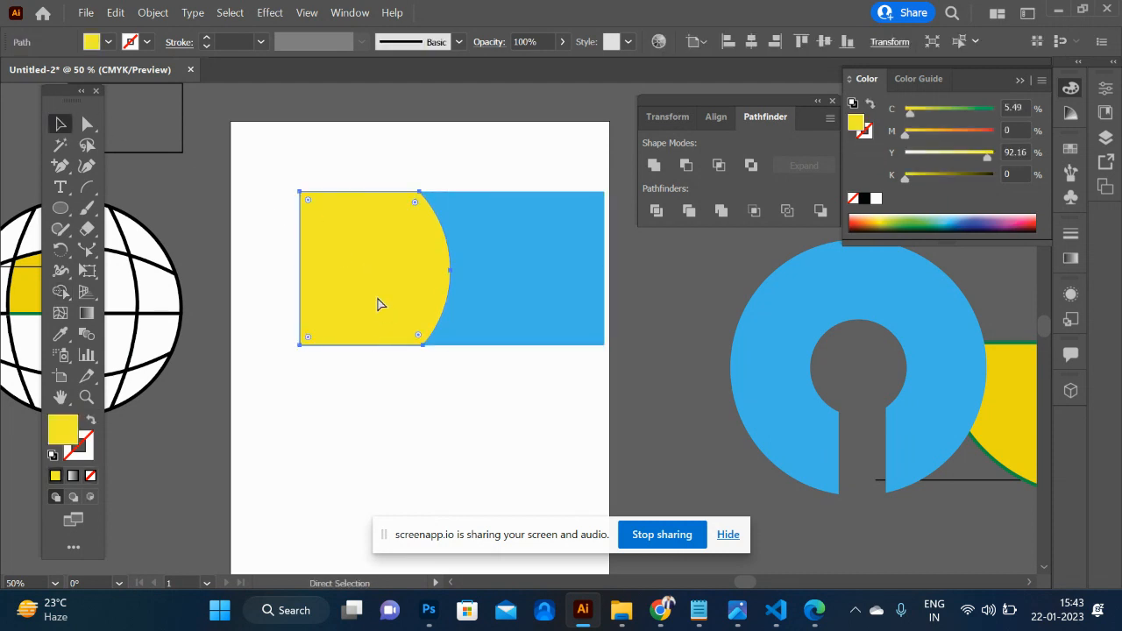
left_click_drag(390, 307, 380, 298)
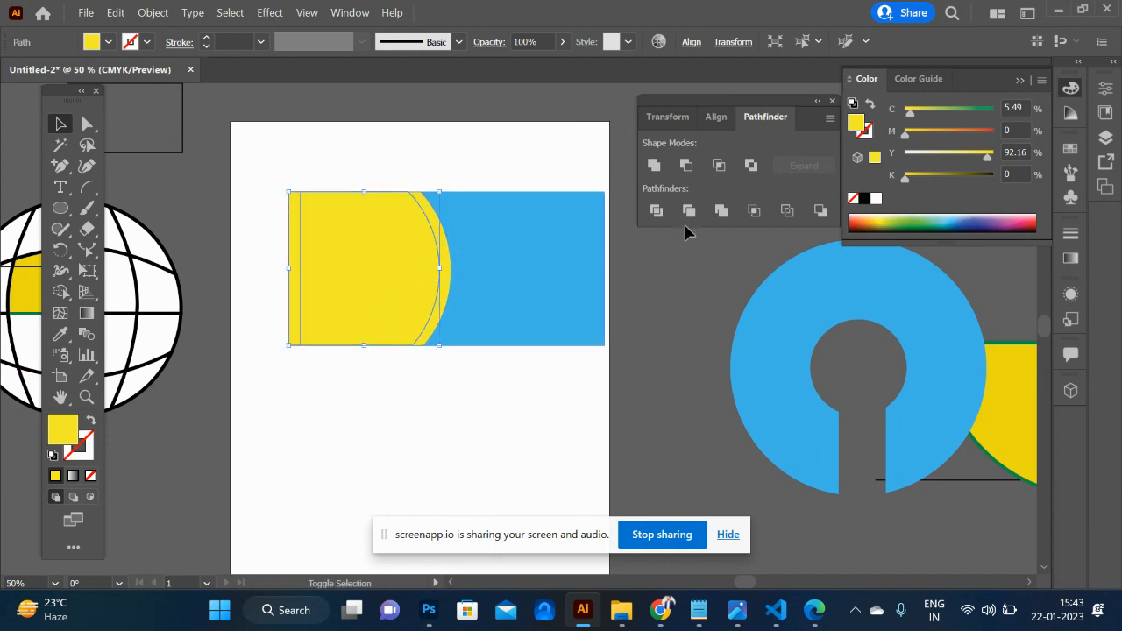
left_click(863, 218)
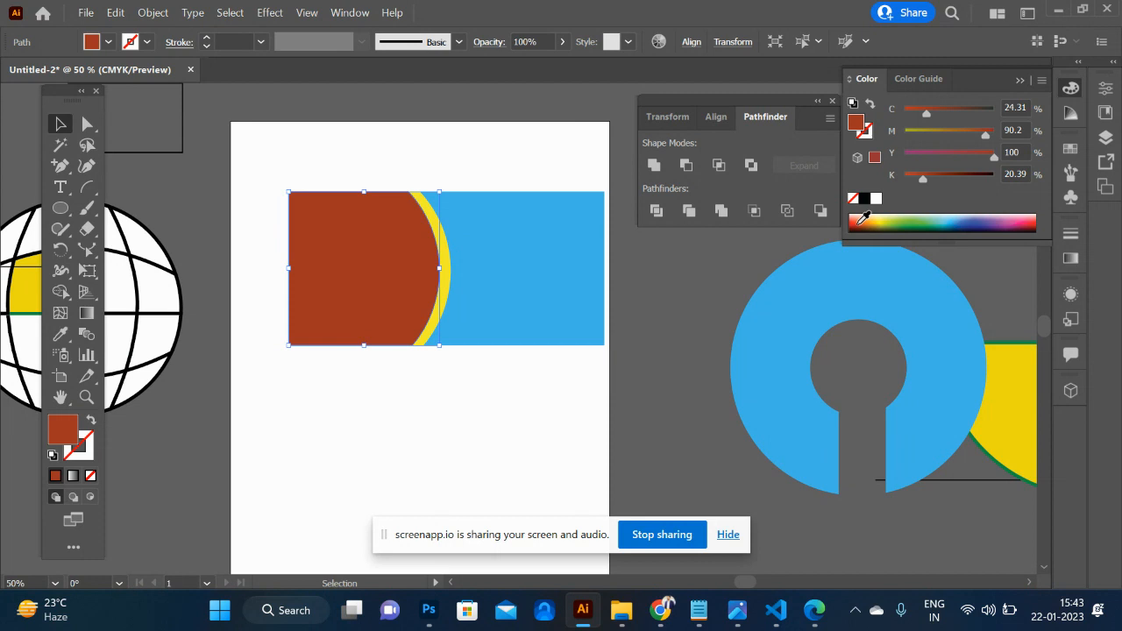
- Remove the red strip projecting beyond the rectangle's left edge with Shape Builder
left_click(450, 261, "shift")
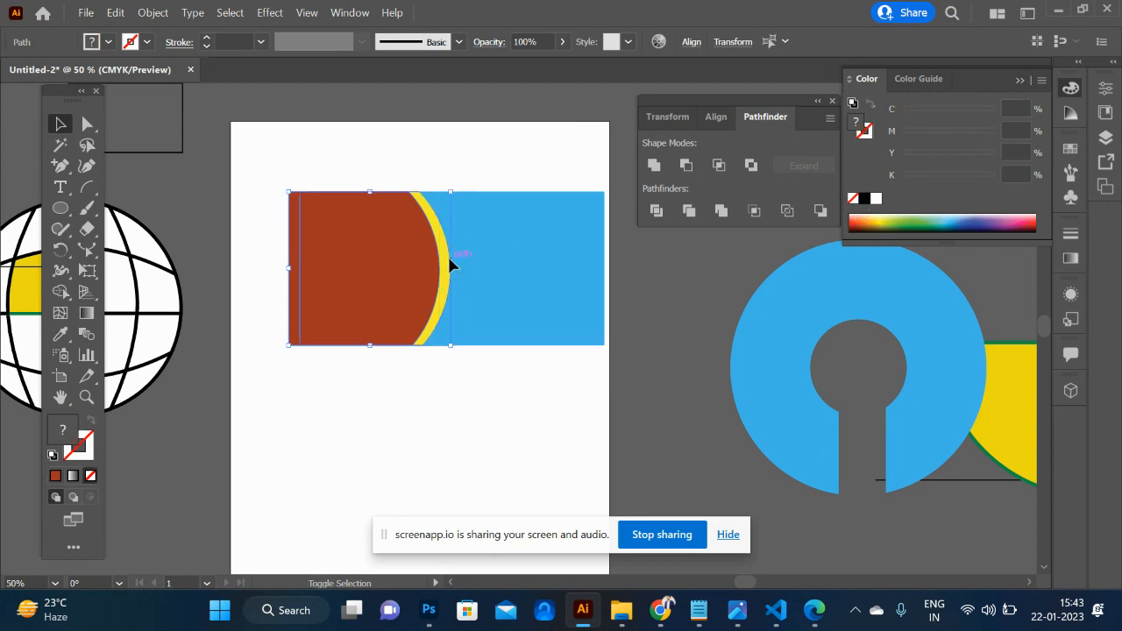
key("shift+m")
left_click(296, 267)
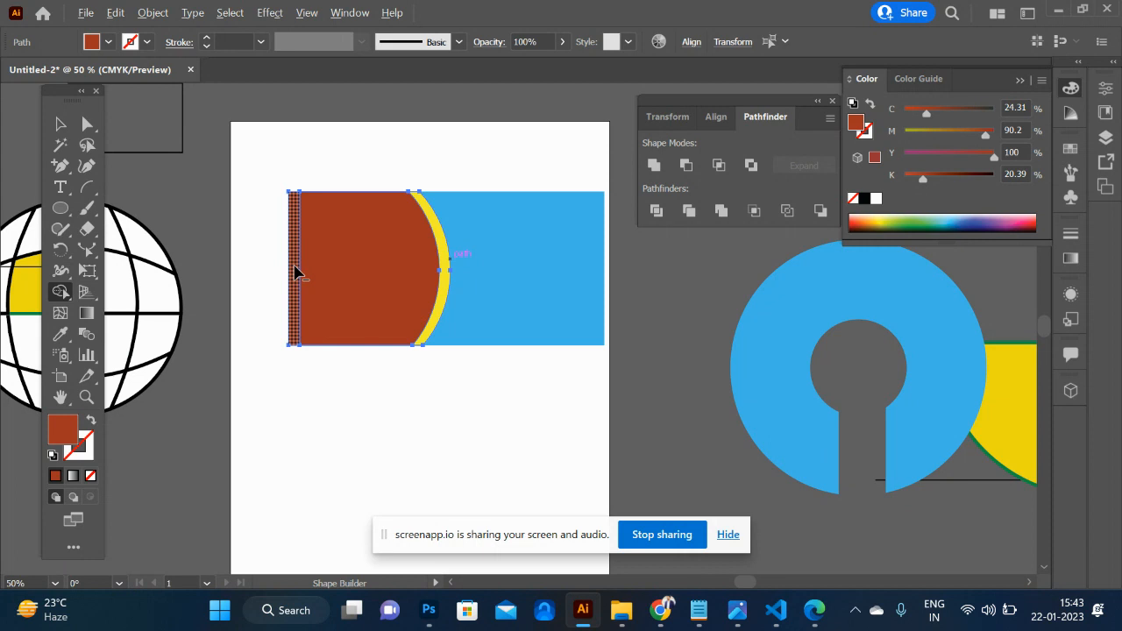
left_click(293, 268, "alt")
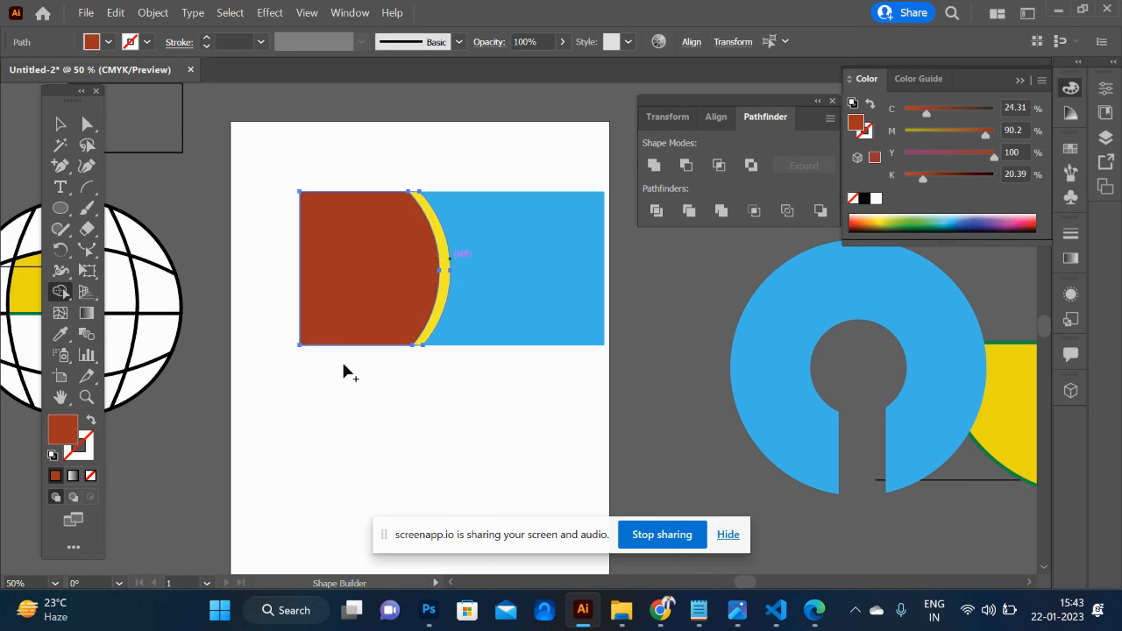
left_click(61, 124)
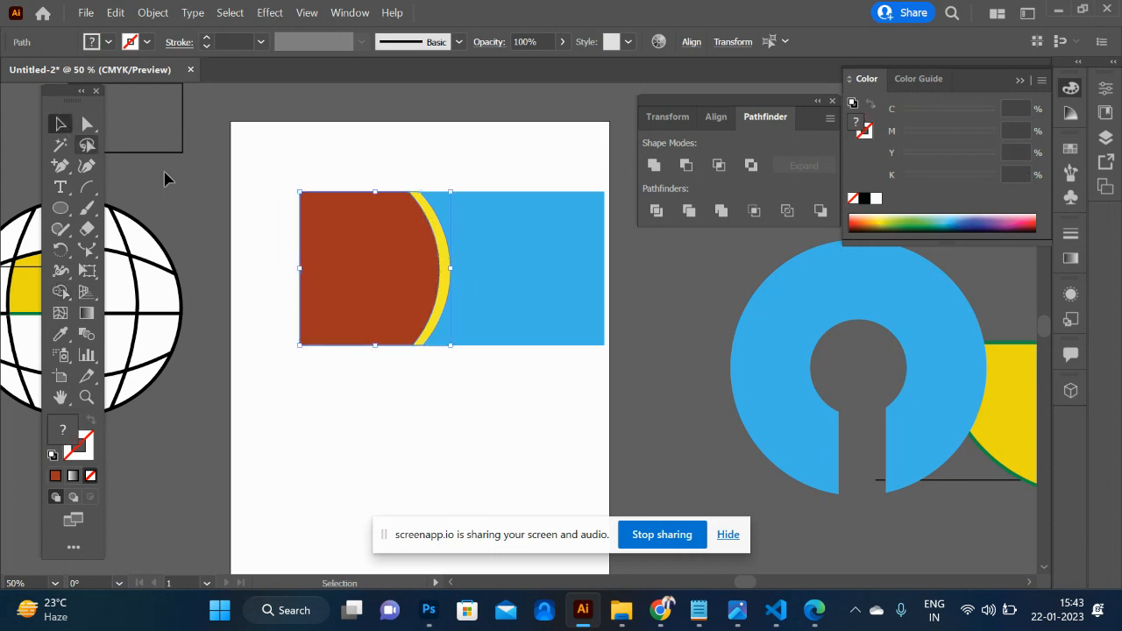
left_click(480, 416)
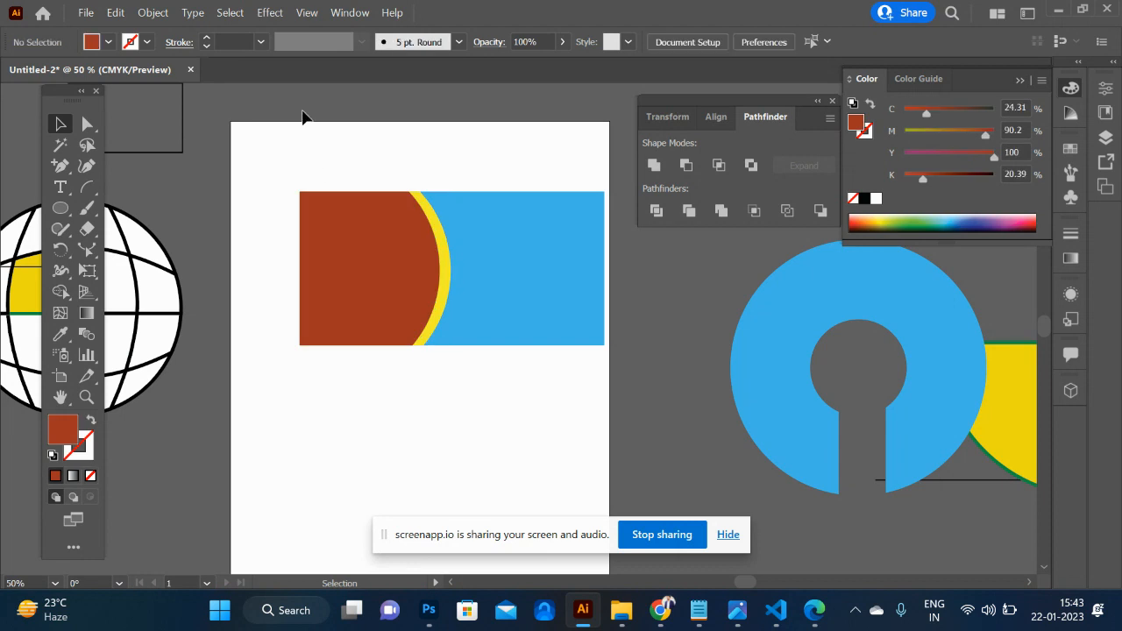
- Group the red, yellow and blue card shapes and move the group off the artboard over the slotted ring
left_click_drag(505, 301, 596, 406)
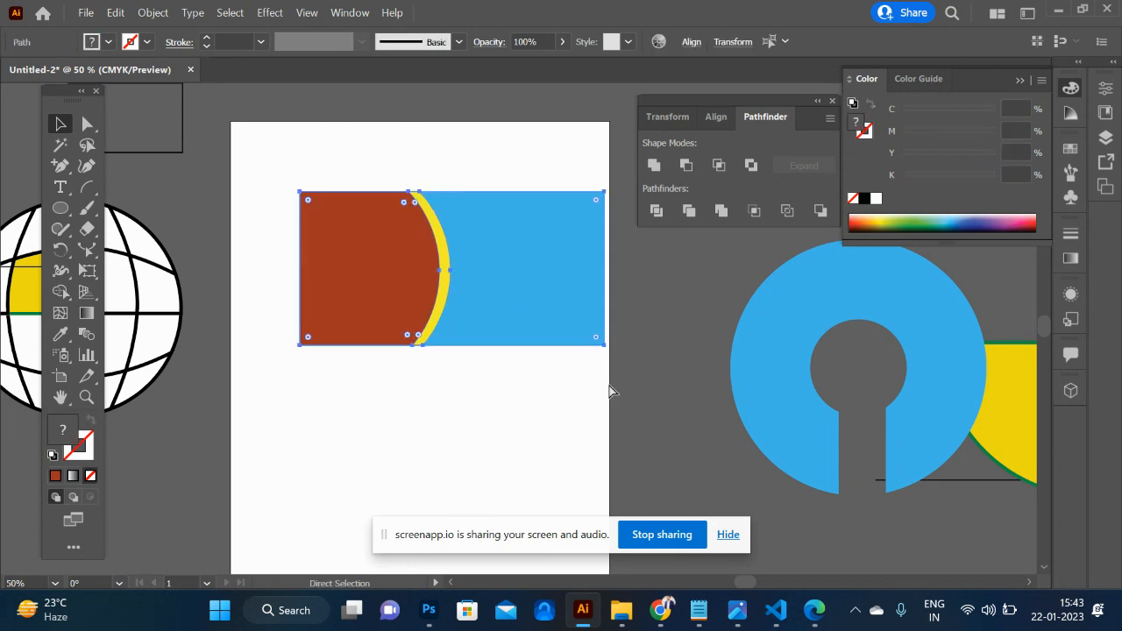
key("ctrl+g")
left_click_drag(431, 263, 850, 465)
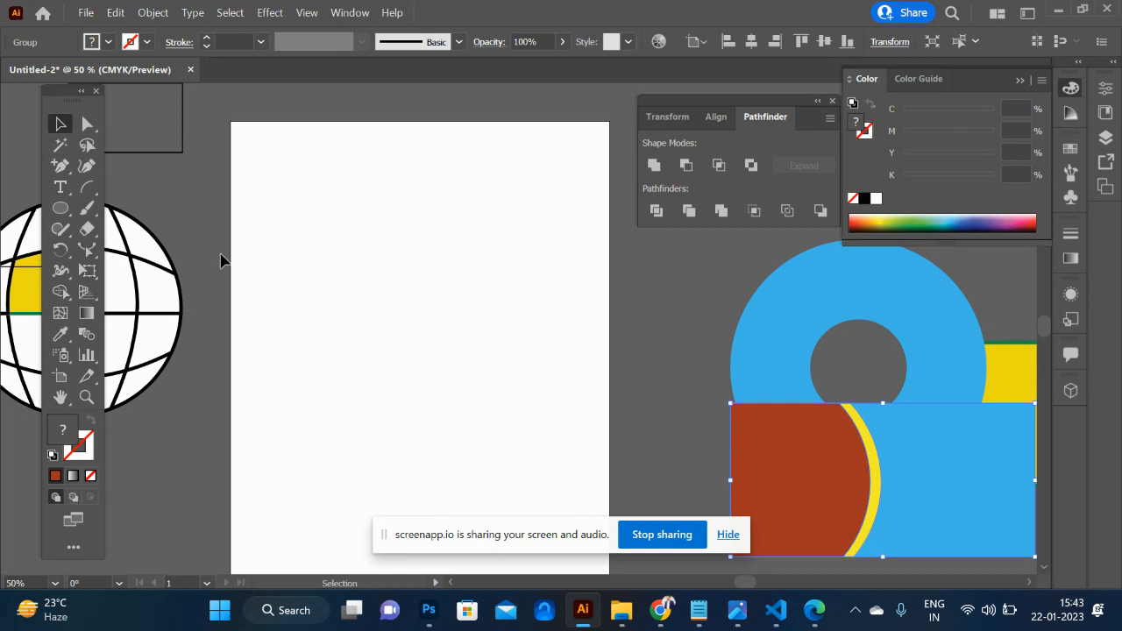
- Draw a brick red circle and a hexagon, with the hexagon overlapping the circle's lower-right part
left_click(61, 209)
left_click_drag(64, 211, 147, 252)
left_click_drag(377, 273, 458, 371)
left_click_drag(66, 216, 131, 268)
mouse_move(408, 318)
left_mouse_down()
mouse_move(496, 421)
mouse_move(488, 410)
left_mouse_up()
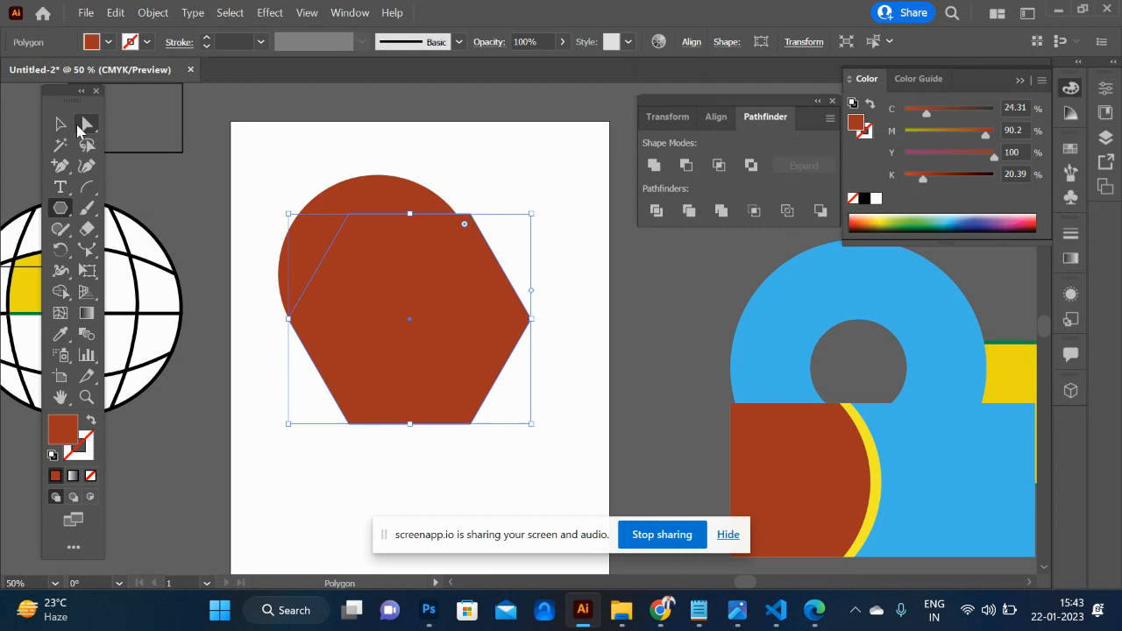
left_click(61, 123)
left_click_drag(344, 291, 391, 330)
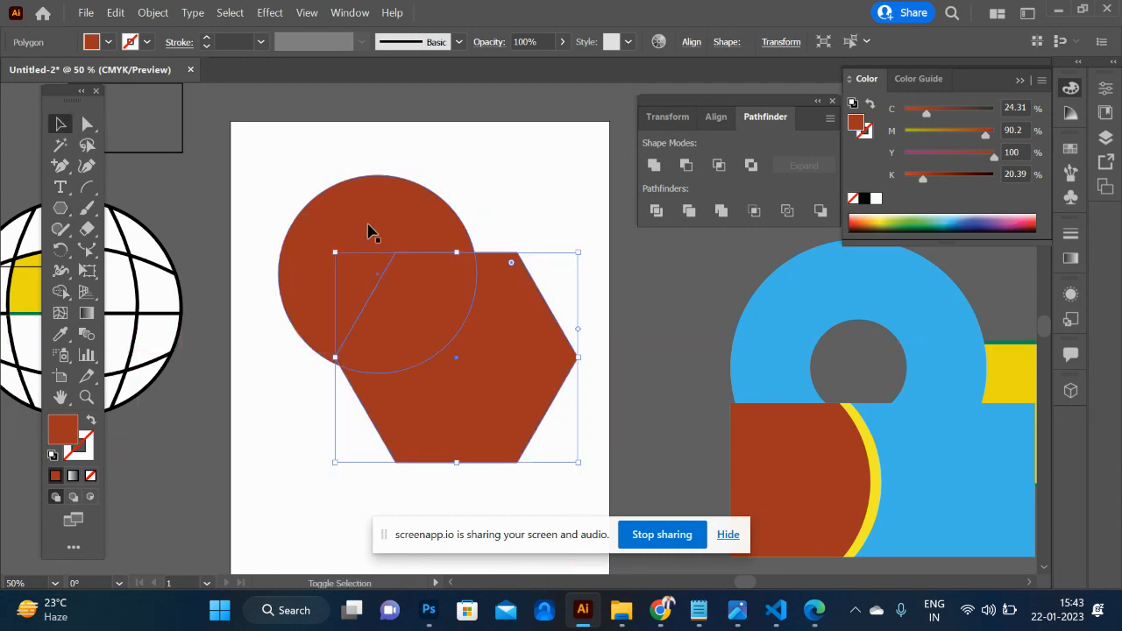
- Try merging the circle and hexagon into one shape with Shape Builder and undo the merge
left_click(371, 230, "shift")
key("shift+m")
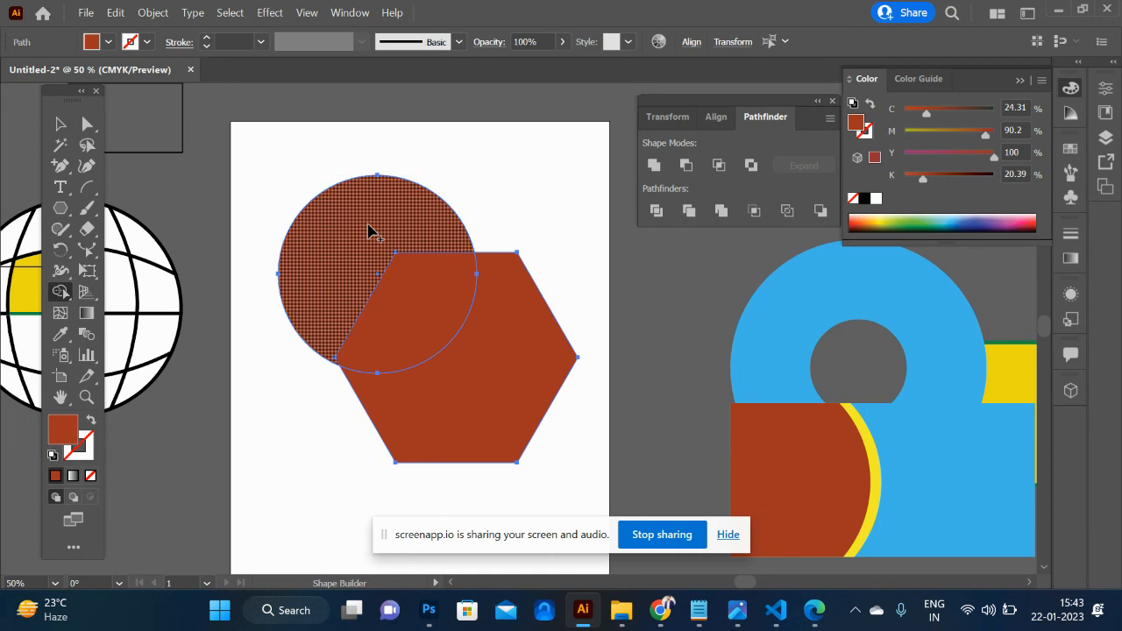
left_click_drag(464, 378, 367, 221)
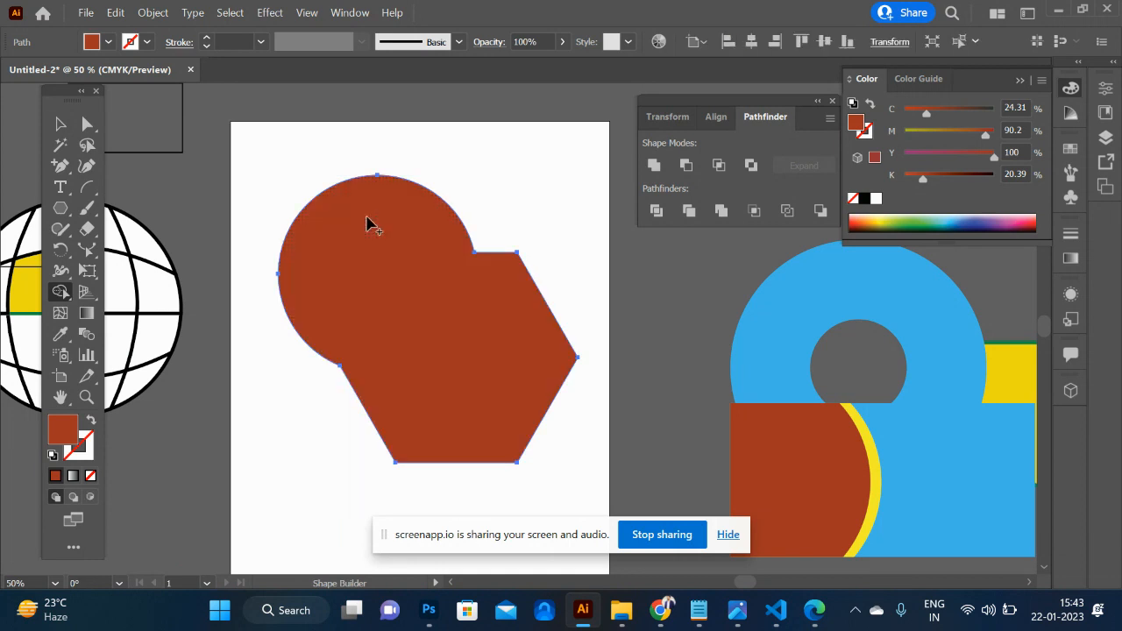
key("ctrl+z")
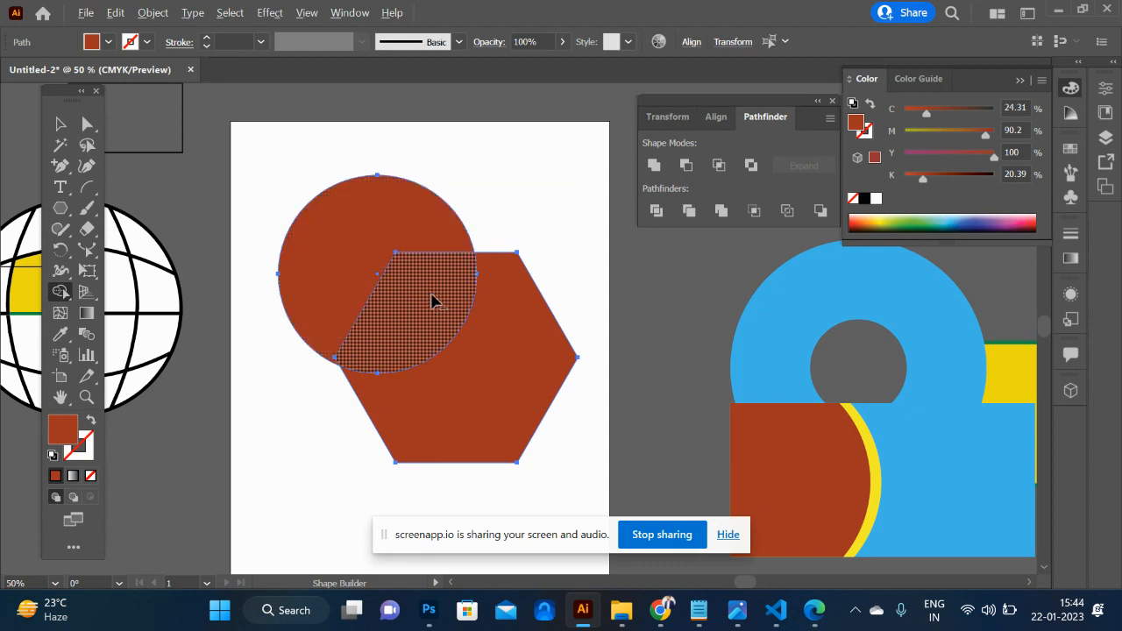
- Split the overlap of the circle and hexagon into its own shape with Shape Builder
left_click(431, 300)
left_click(477, 369)
left_click(61, 124)
left_click(233, 445)
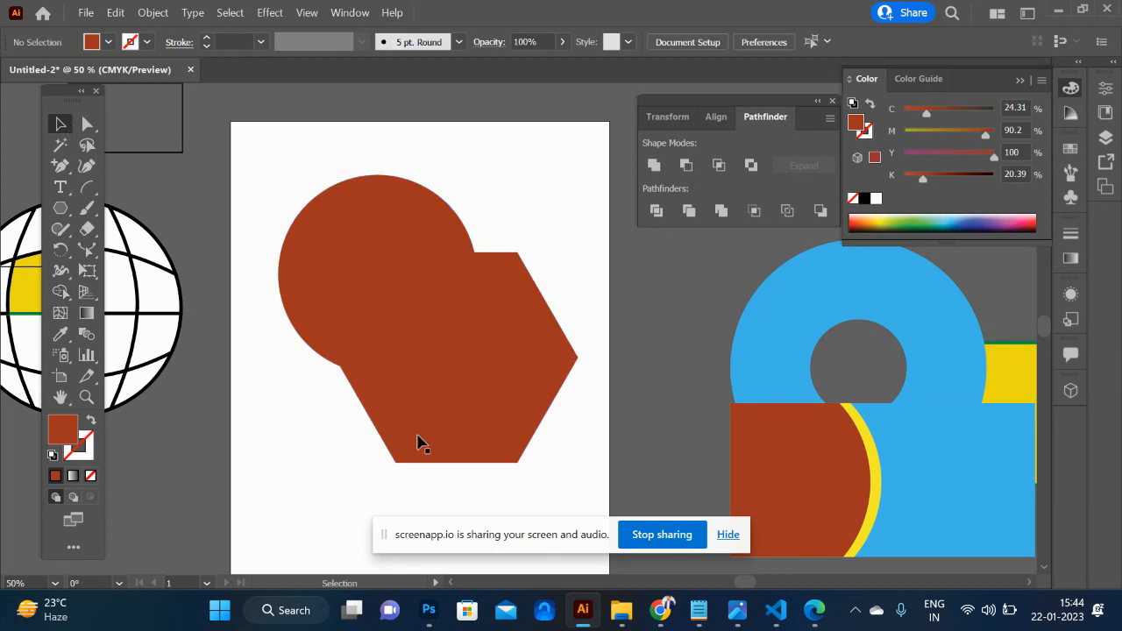
- Fill the cut hexagon piece golden yellow and move it down and right, away from the circle
left_click(468, 439)
left_click(877, 221)
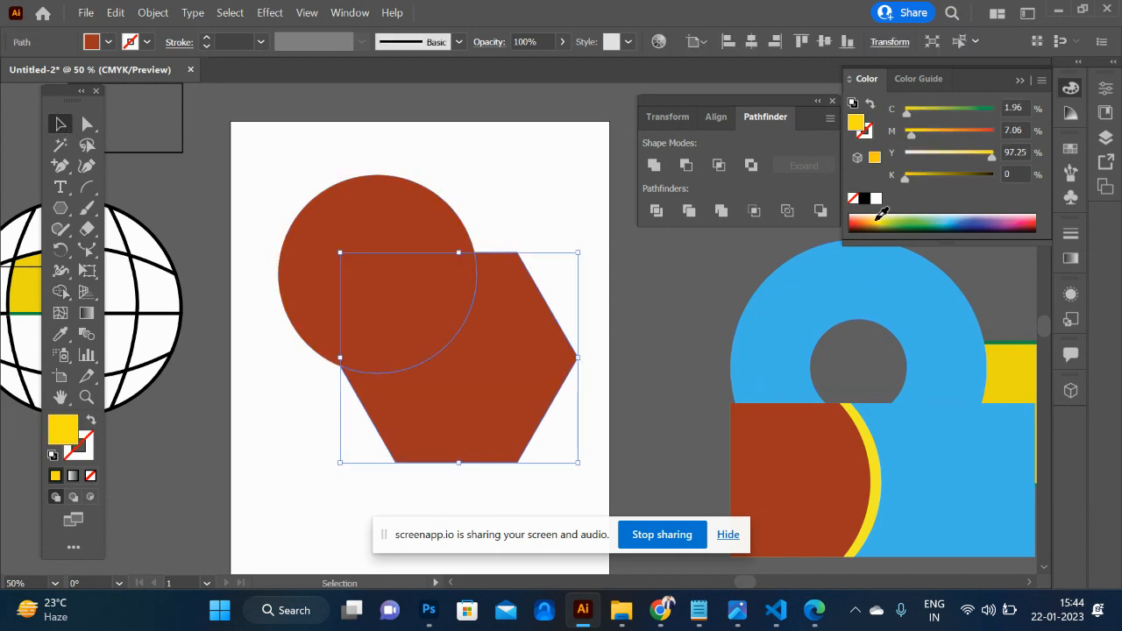
left_click(613, 375)
left_click_drag(486, 384, 525, 414)
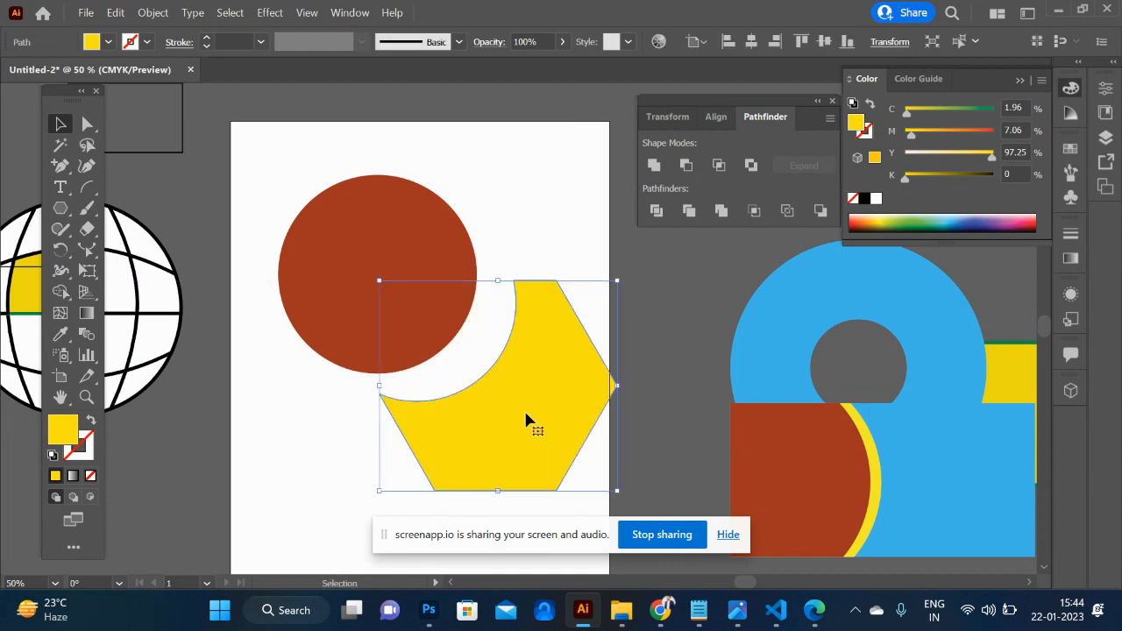
- Delete the circle pieces and the yellow cut hexagon from the artboard
left_click(413, 318)
left_click_drag(283, 123, 538, 439)
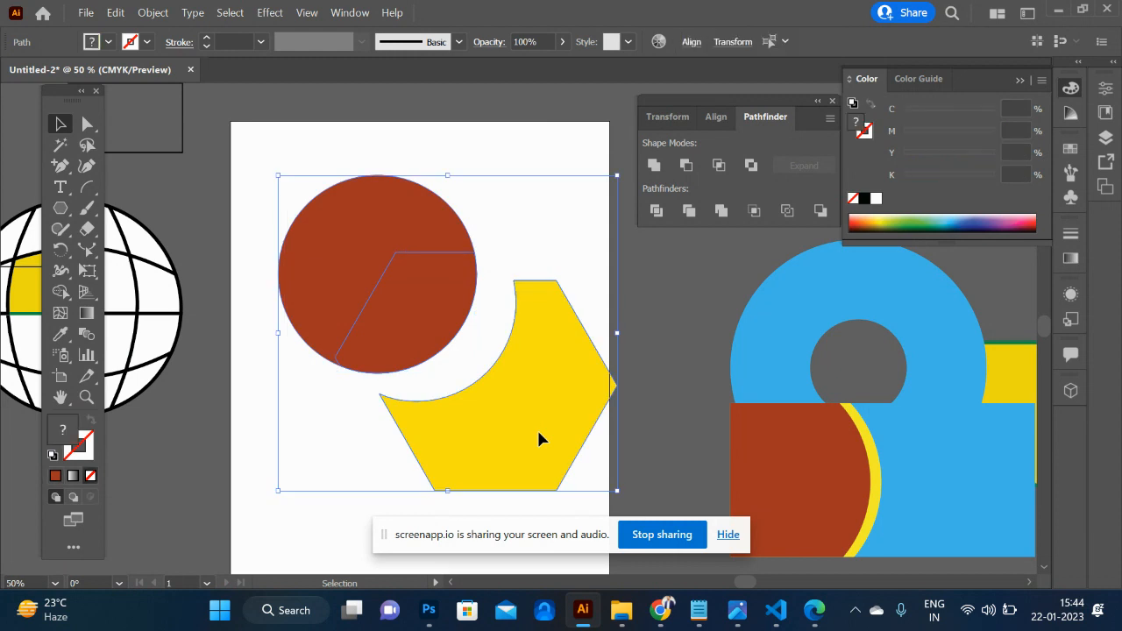
key("Delete")
left_click(538, 439)
- Delete all the remaining icons around the artboard
key("ctrl+minus")
key("ctrl+minus")
key("ctrl+minus")
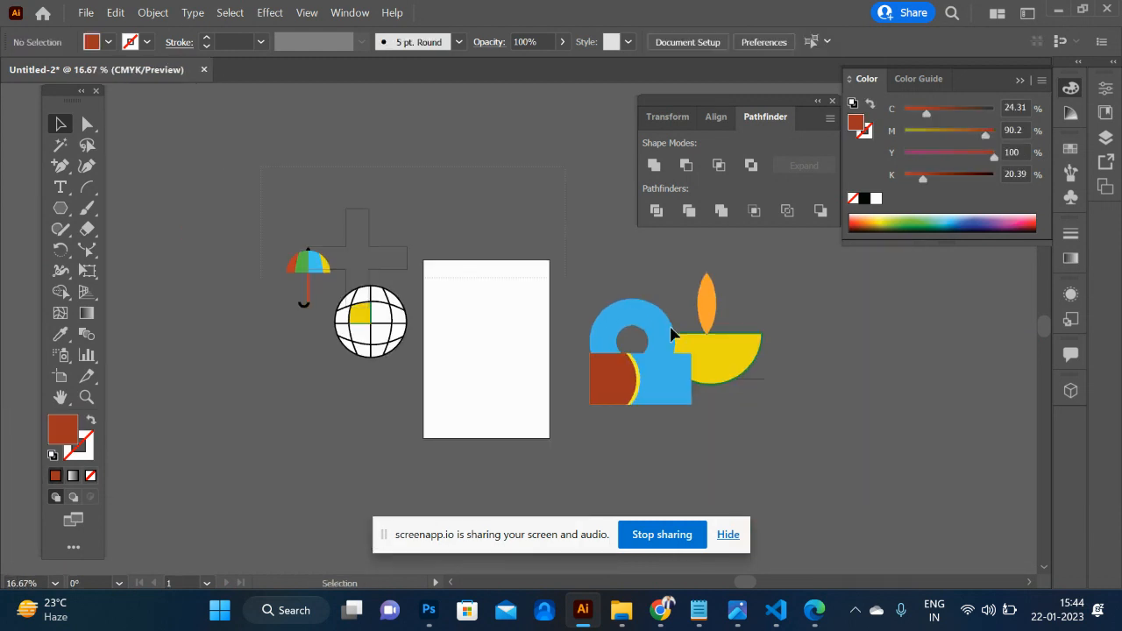
key("ctrl+a")
key("Delete")
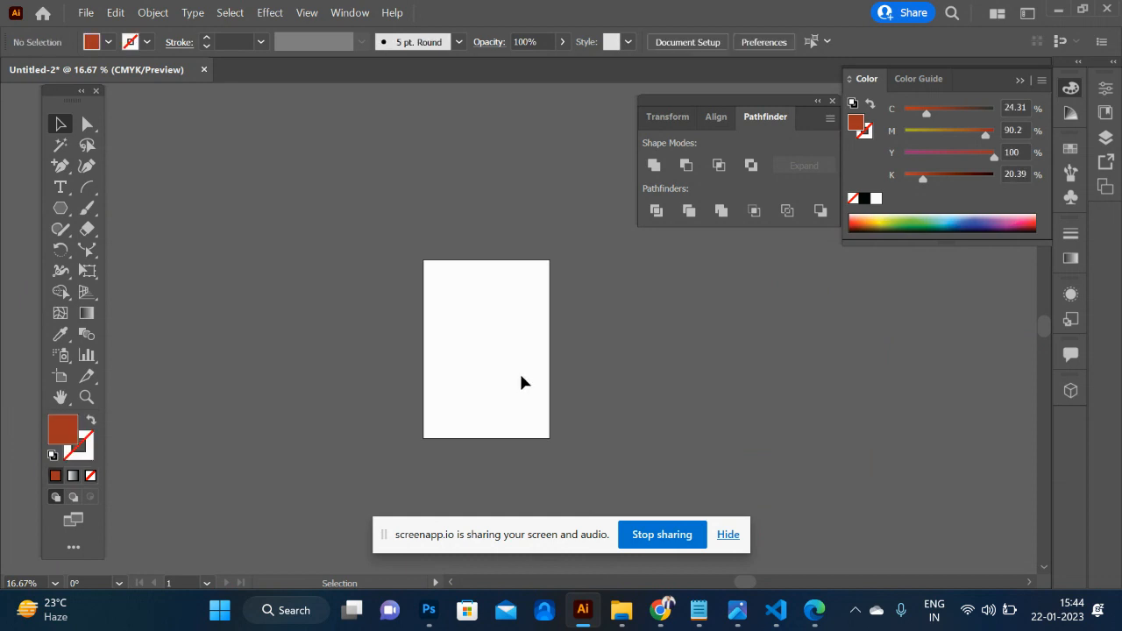
- Change the A4 artboard to landscape orientation
key("shift+o")
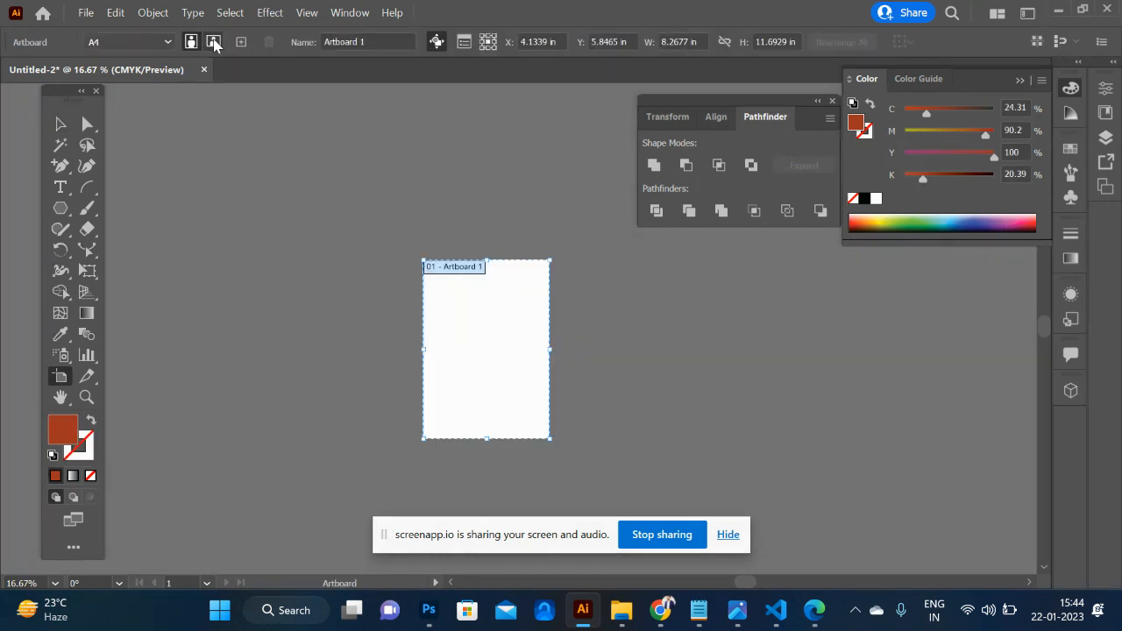
left_click(213, 42)
key("ctrl+equal")
key("ctrl+equal")
key("ctrl+equal")
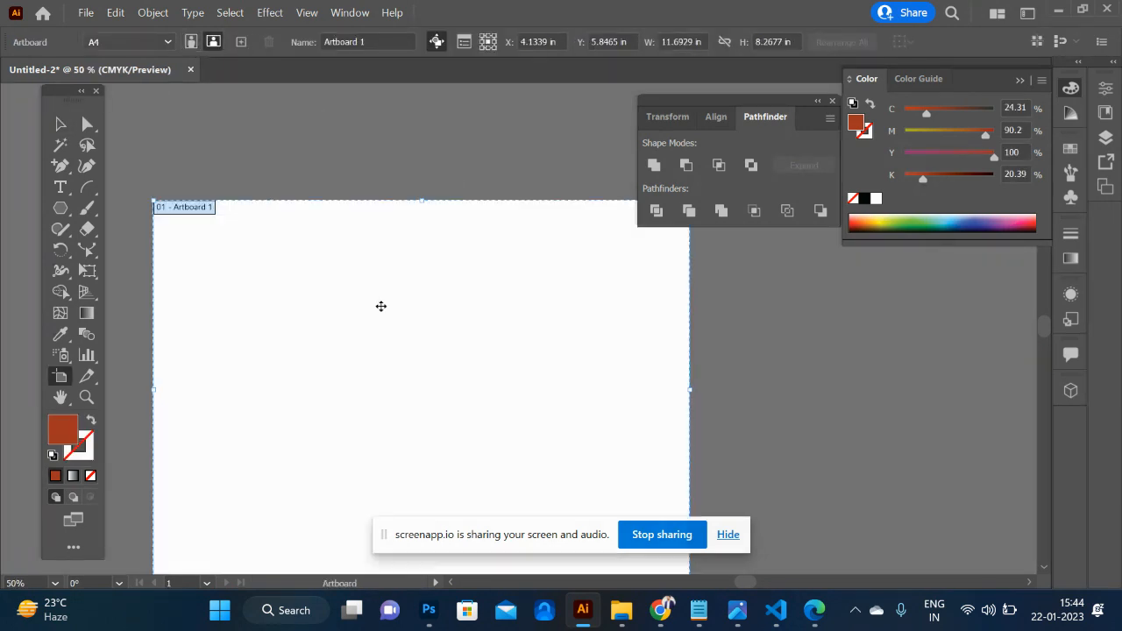
left_click(61, 124)
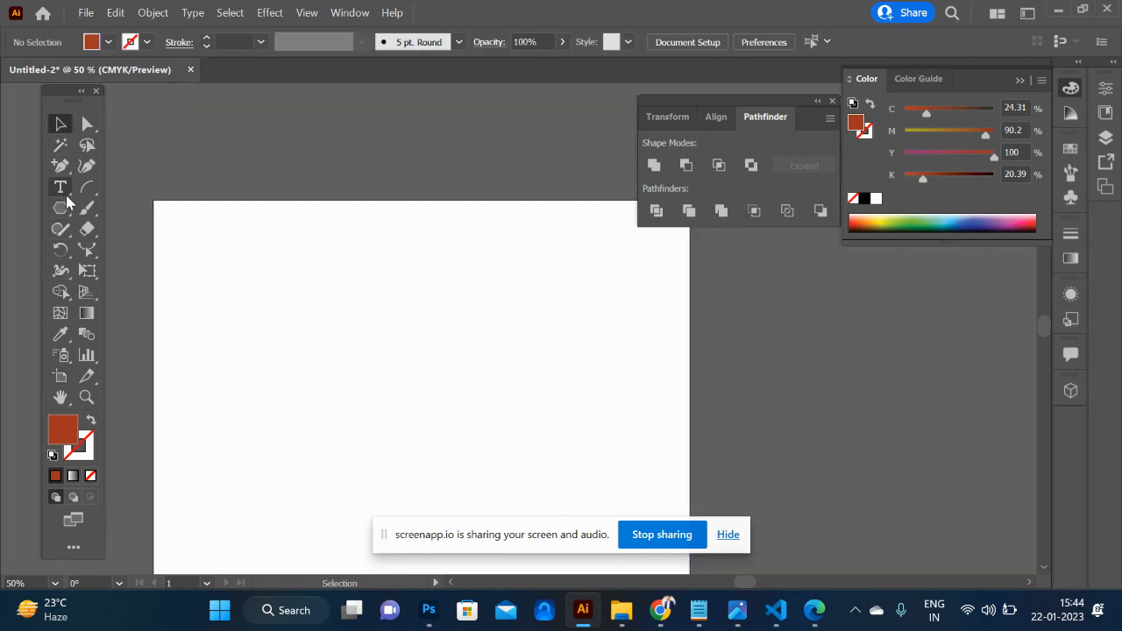
key("t")
left_click(323, 381)
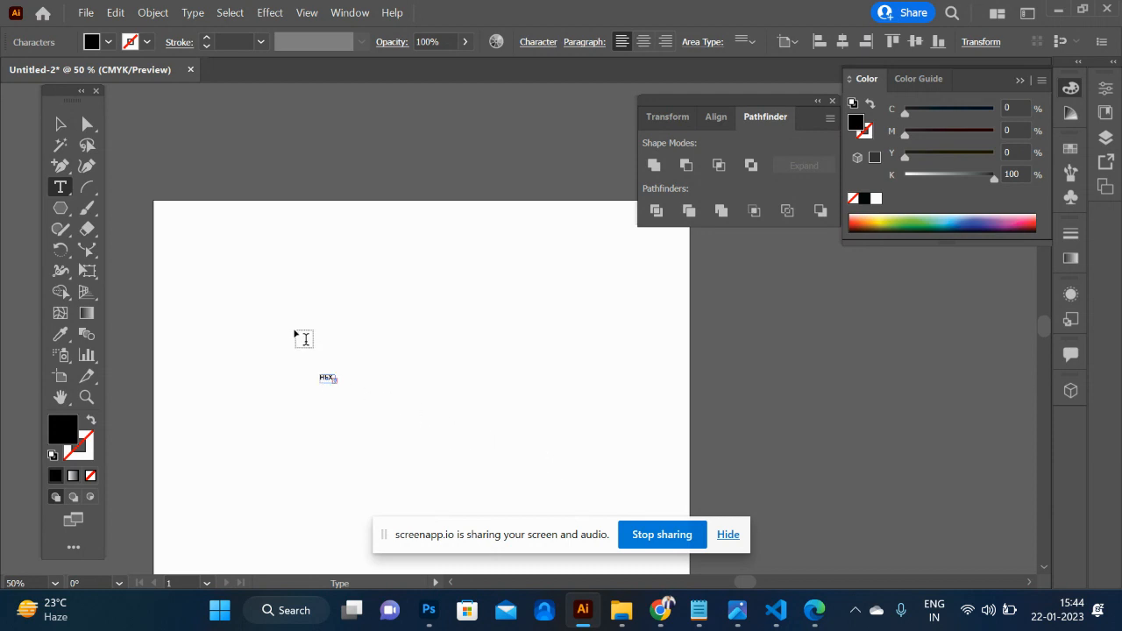
left_click(56, 127)
key("Delete")
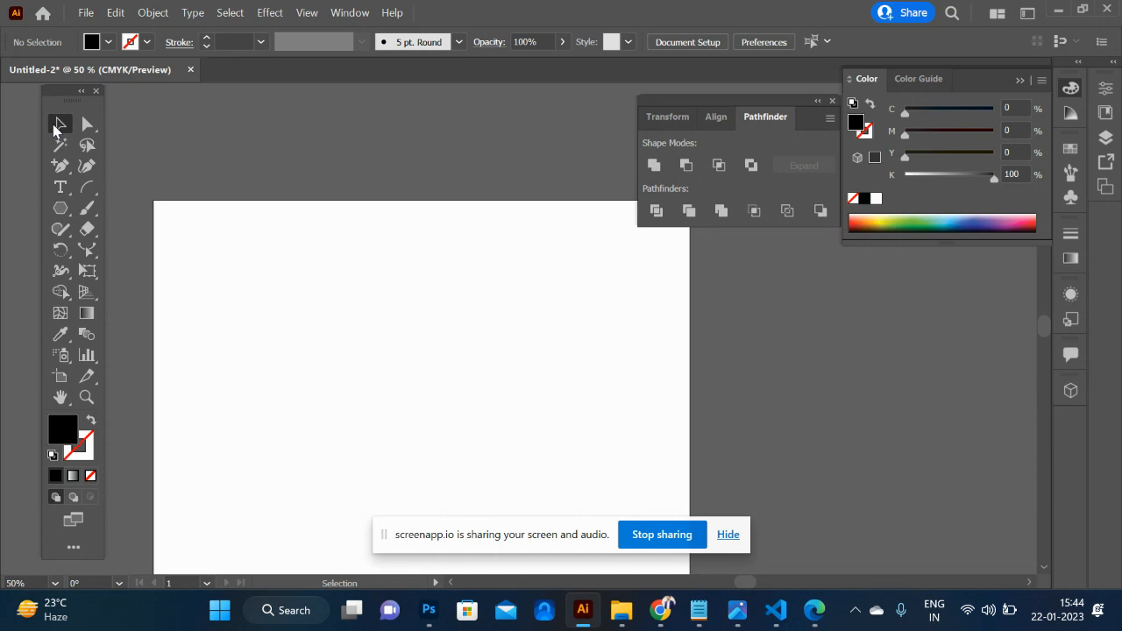
- Add the point text "HEXA CODE" in the upper part of the blank artboard
left_click(61, 187)
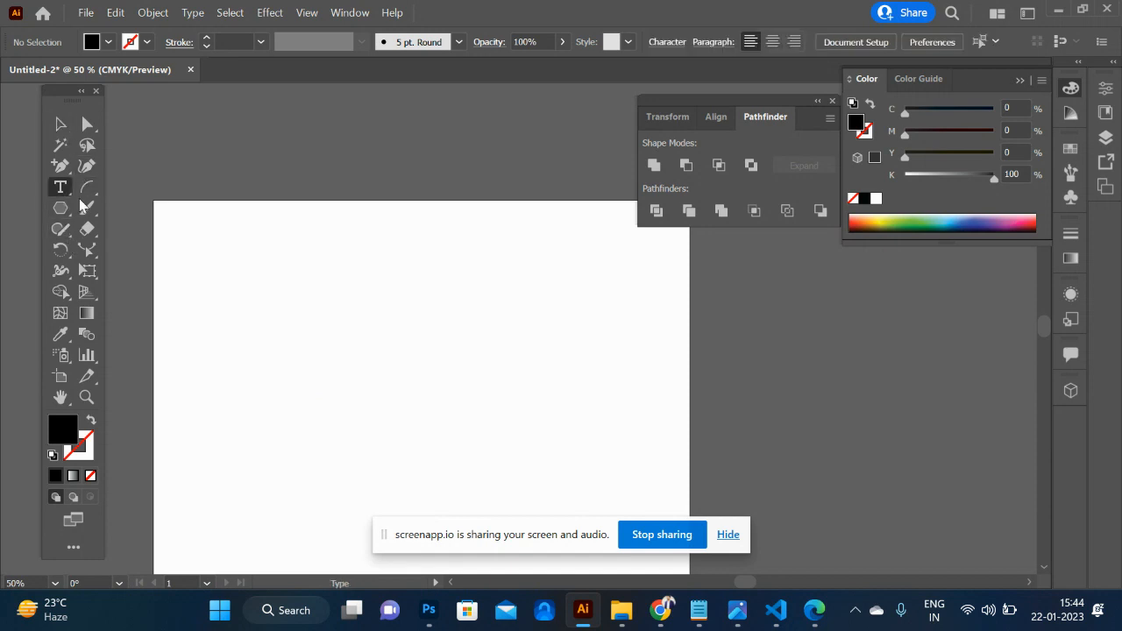
left_click(294, 330)
type("HEXA")
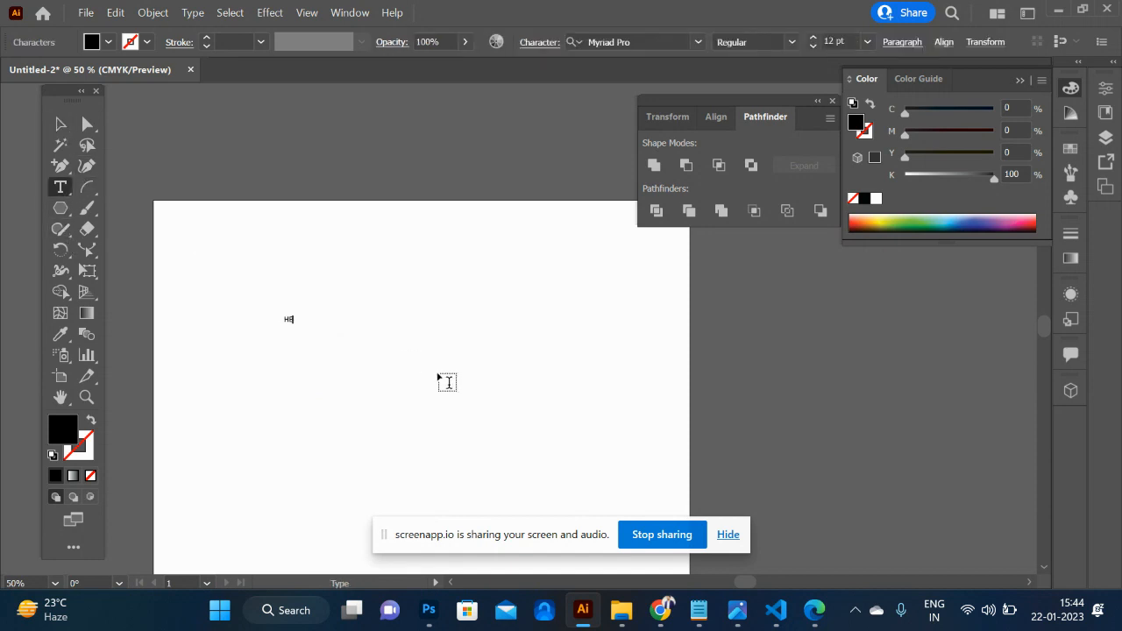
type(" CODE")
- Enlarge the whole "HEXA CODE" text to a font size of 96 pt
key("ctrl+a")
key("ctrl+shift+period")
key("ctrl+shift+period")
key("ctrl+shift+period")
key("ctrl+shift+period")
key("ctrl+shift+period")
key("ctrl+shift+period")
key("ctrl+shift+period")
key("ctrl+shift+period")
key("ctrl+shift+period")
key("ctrl+shift+period")
key("ctrl+shift+period")
key("ctrl+shift+period")
key("ctrl+shift+period")
key("ctrl+shift+period")
key("ctrl+shift+period")
key("ctrl+shift+period")
key("ctrl+shift+period")
key("ctrl+shift+period")
key("ctrl+shift+period")
key("ctrl+shift+period")
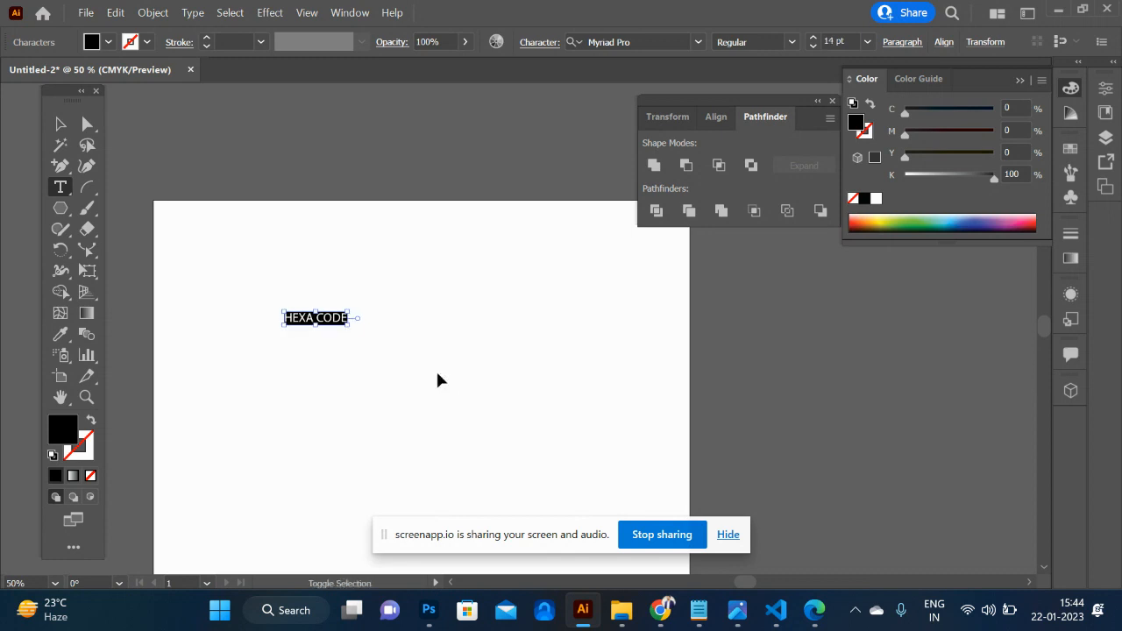
key("ctrl+shift+period")
key("ctrl+shift+period")
key("ctrl+shift+period")
key("ctrl+shift+period")
key("ctrl+shift+period")
key("ctrl+shift+period")
key("ctrl+shift+period")
key("ctrl+shift+period")
key("ctrl+shift+period")
key("ctrl+shift+period")
key("ctrl+shift+period")
key("ctrl+shift+period")
key("ctrl+shift+period")
key("ctrl+shift+period")
key("ctrl+shift+period")
key("ctrl+shift+period")
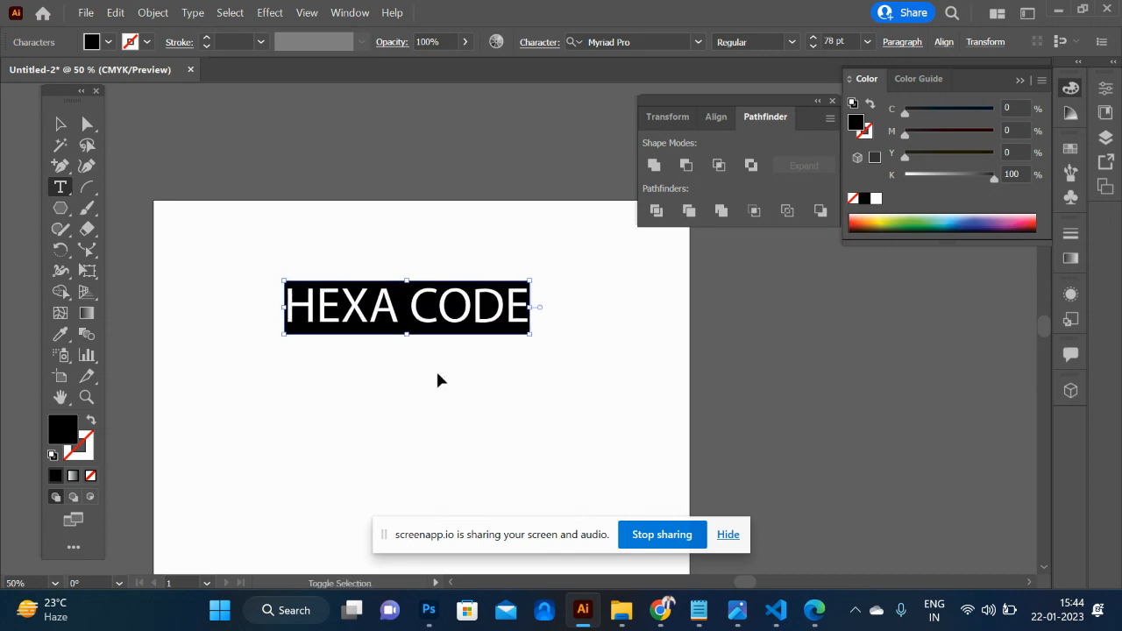
- Set the font of the "HEXA CODE" text to Poppins SemiBold
left_click(649, 41)
type("POP")
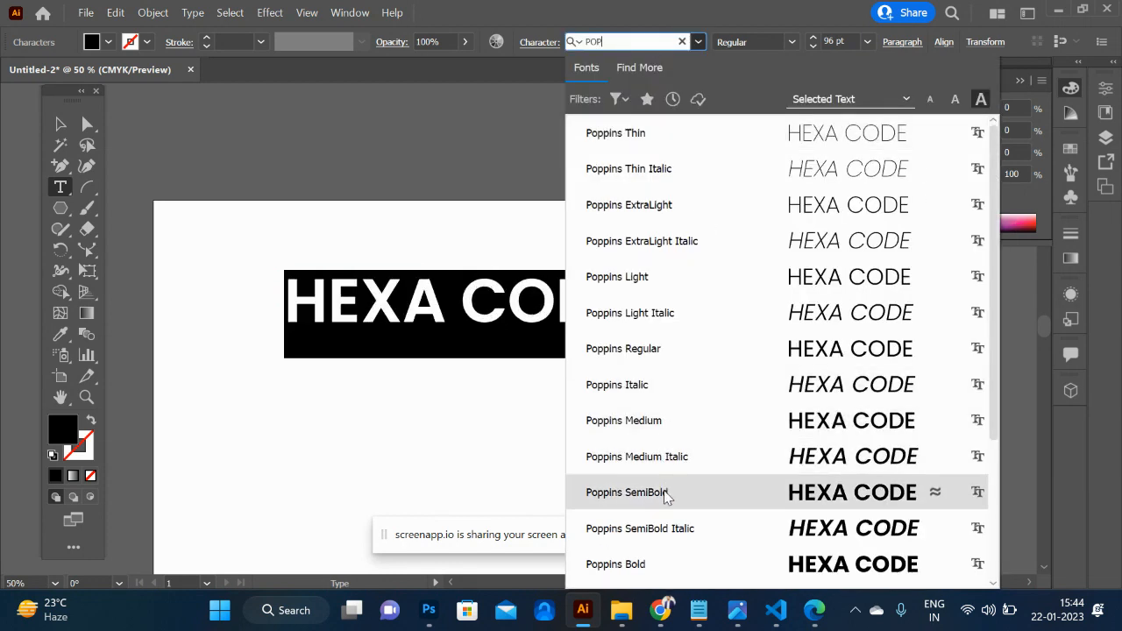
left_click(665, 494)
- Move the "HEXA CODE" text slightly down and to the left on the artboard
left_click(61, 124)
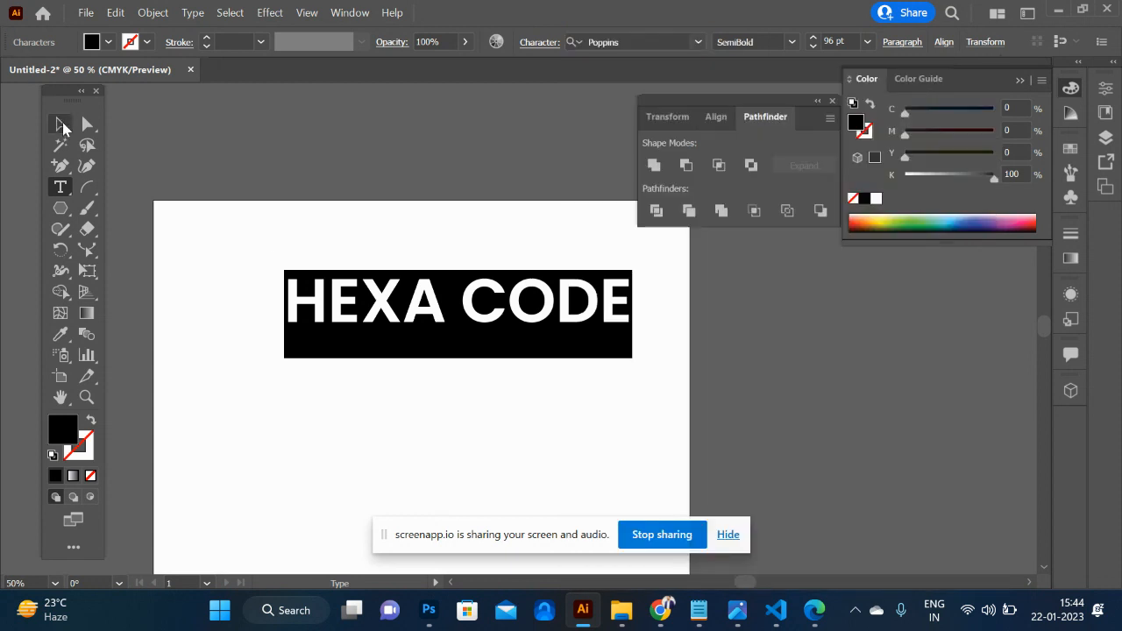
left_click_drag(432, 314, 383, 352)
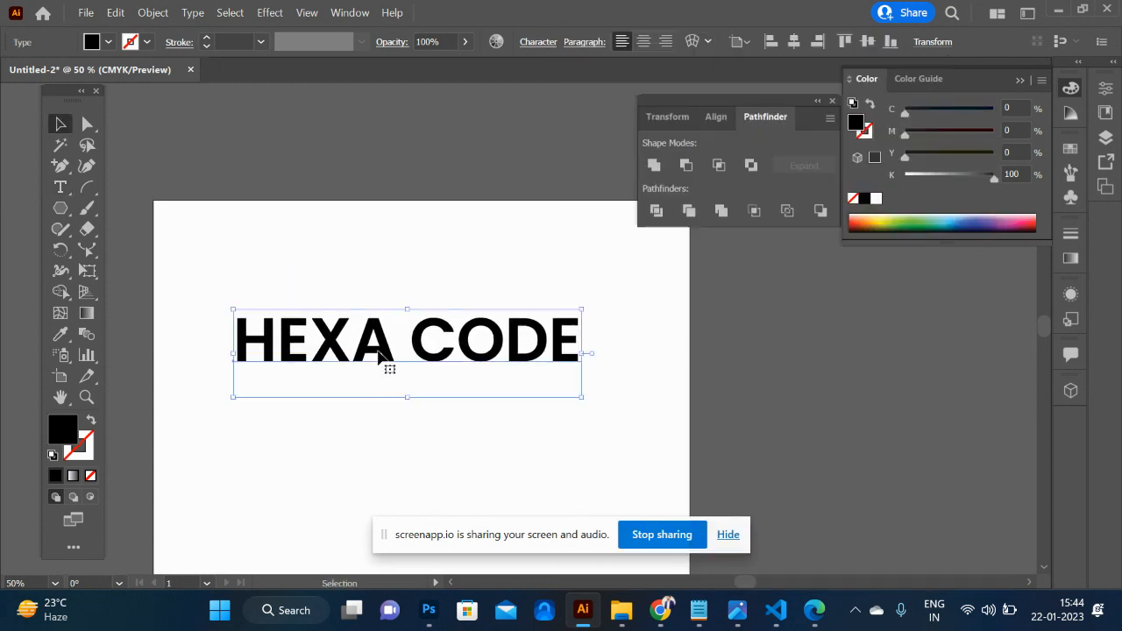
key("ctrl+plus")
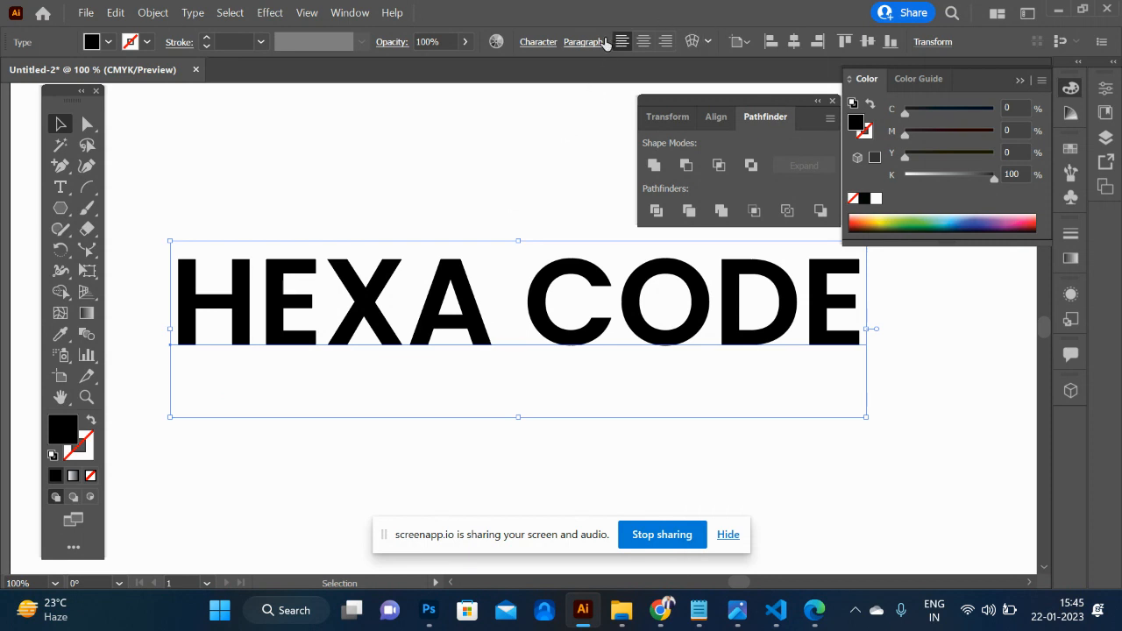
- Change the font style of the "HEXA CODE" text to Poppins Bold
left_click(537, 43)
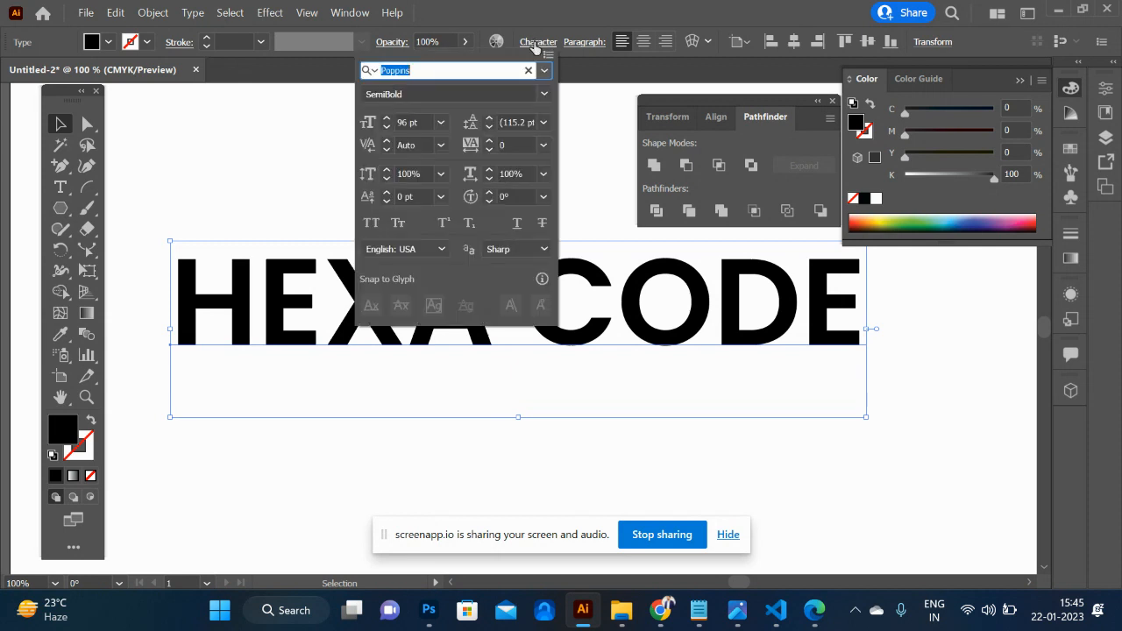
left_click(550, 94)
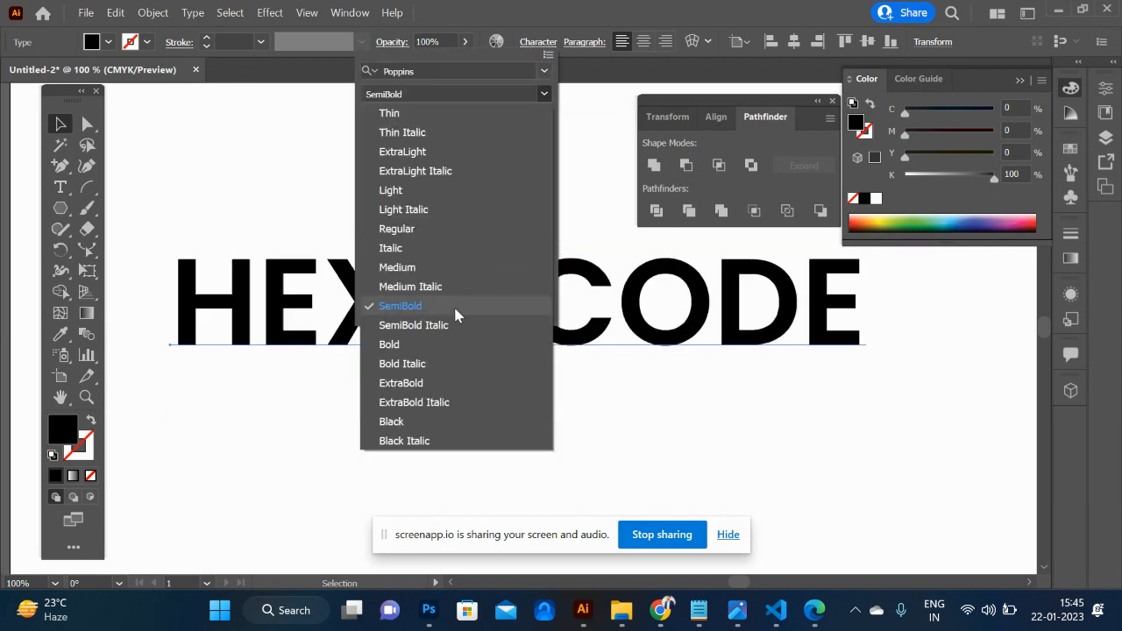
left_click(438, 342)
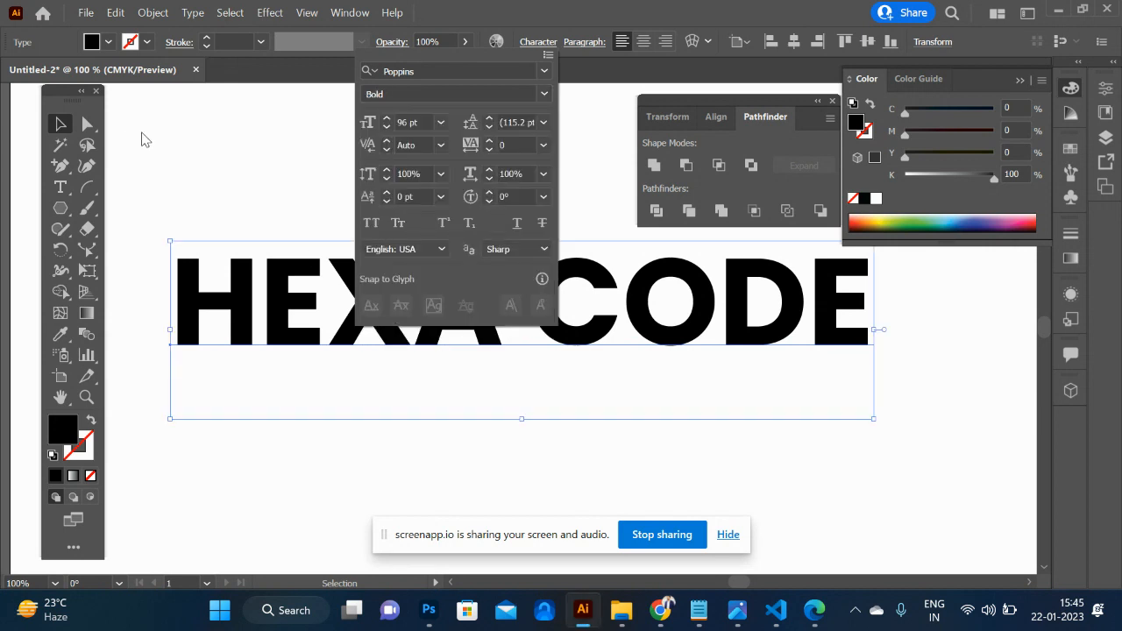
left_click(56, 124)
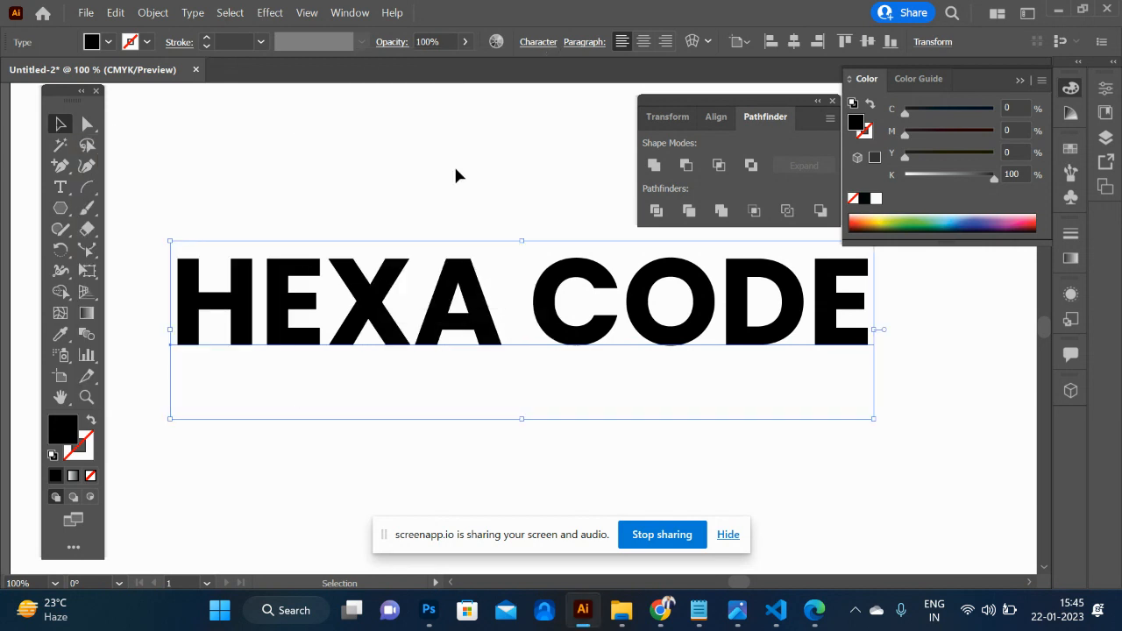
- Convert the "HEXA CODE" text to outlines and ungroup it into separate letter shapes
key("ctrl+shift+o")
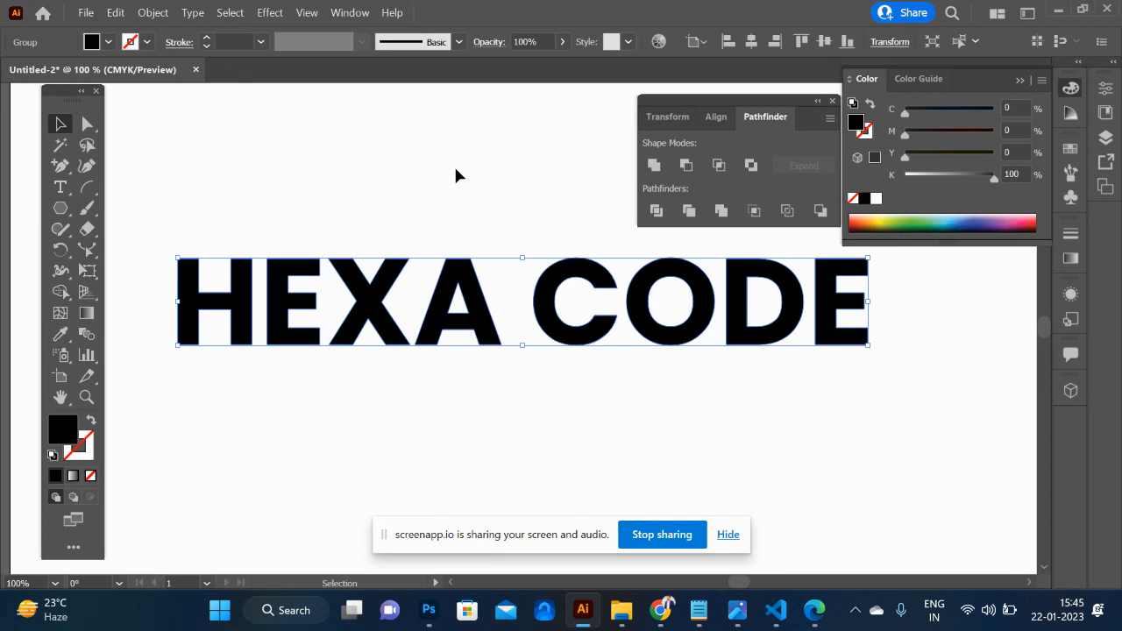
left_click(487, 233)
left_click(477, 335)
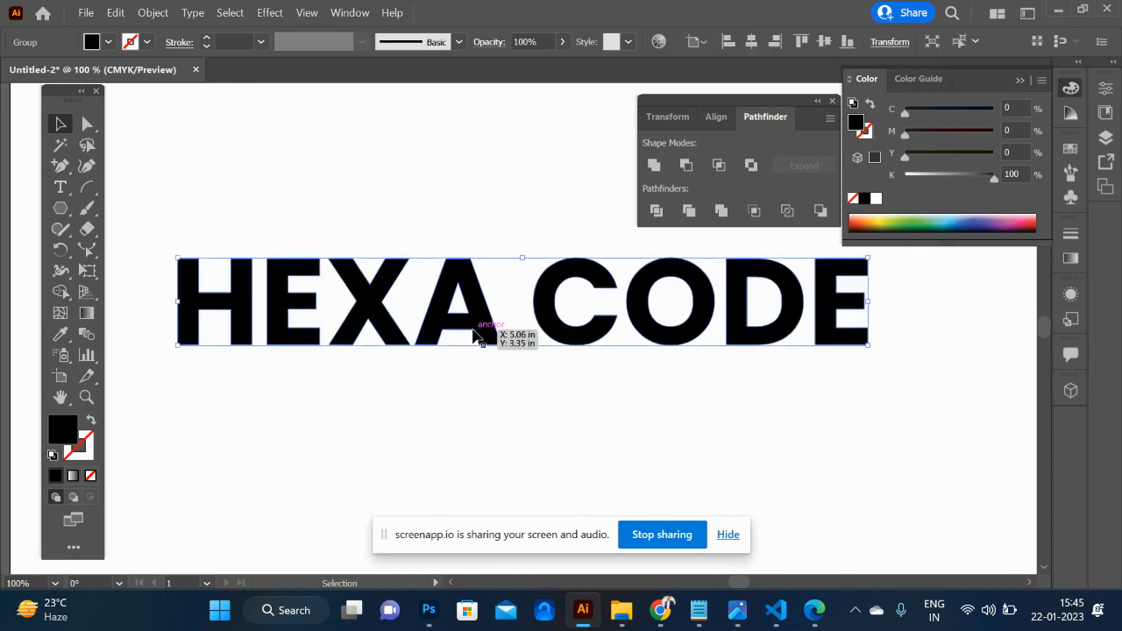
right_click(478, 335)
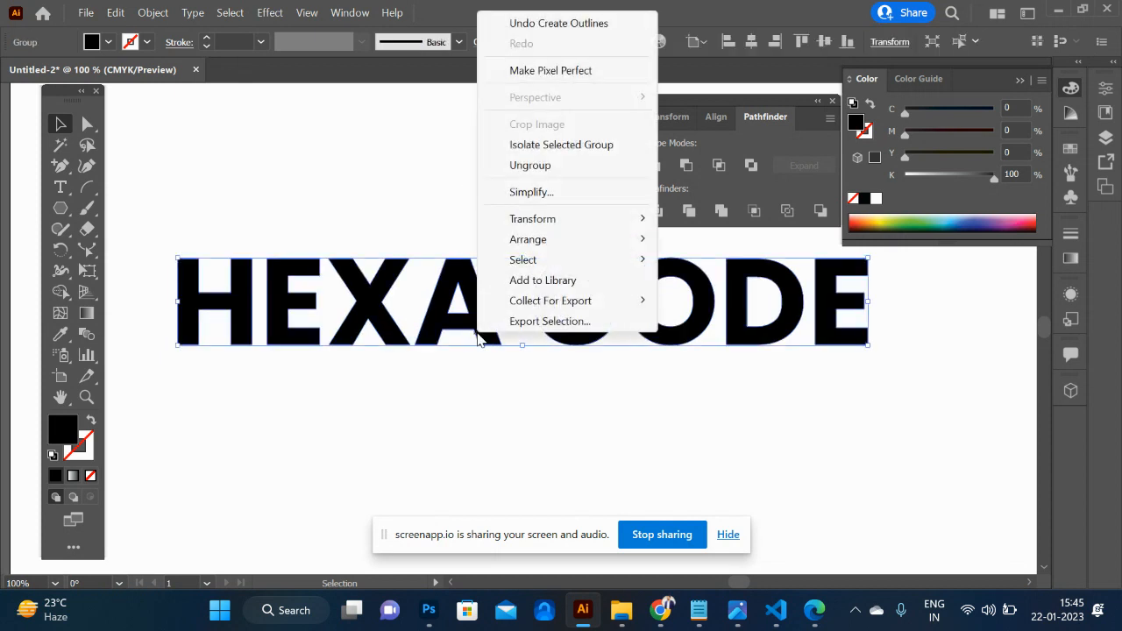
left_click(578, 166)
- Draw a circle over the lower-right end of the final E and fill it with orange
scroll(727, 399, "right", 5)
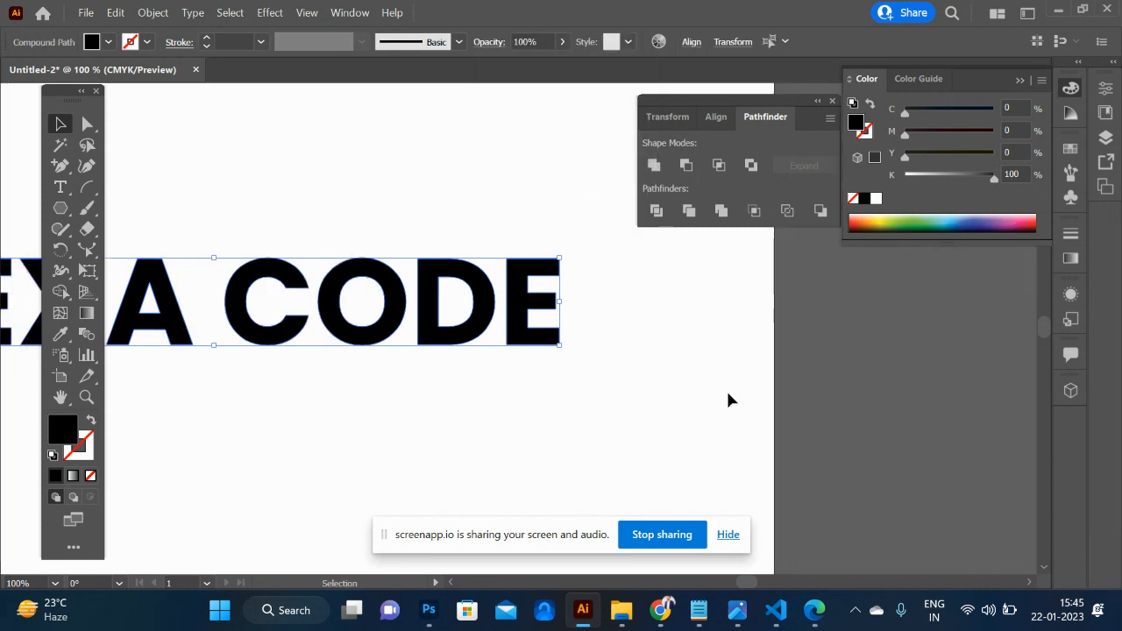
left_click(727, 400)
key("ctrl+plus")
key("ctrl+plus")
key("ctrl+plus")
key("ctrl+plus")
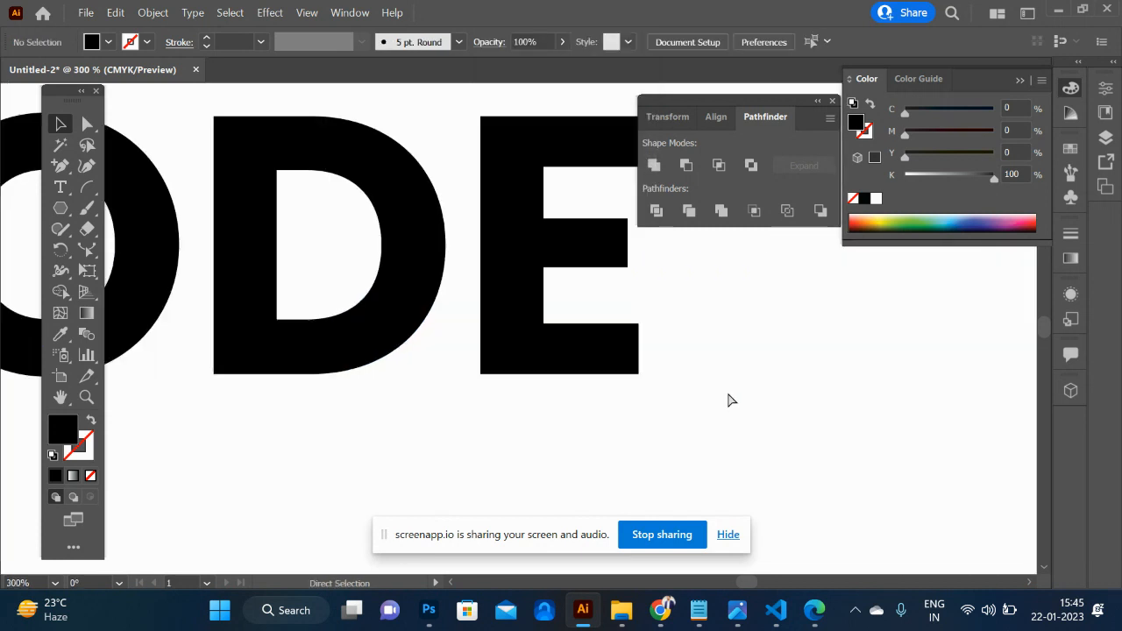
scroll(727, 401, "right", 3)
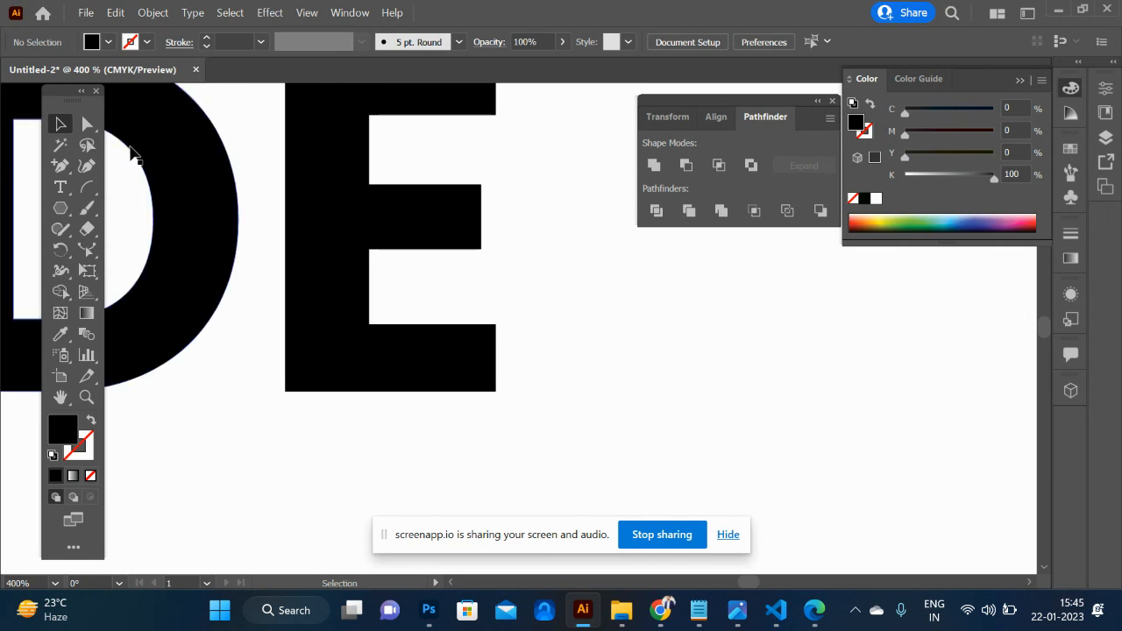
key("l")
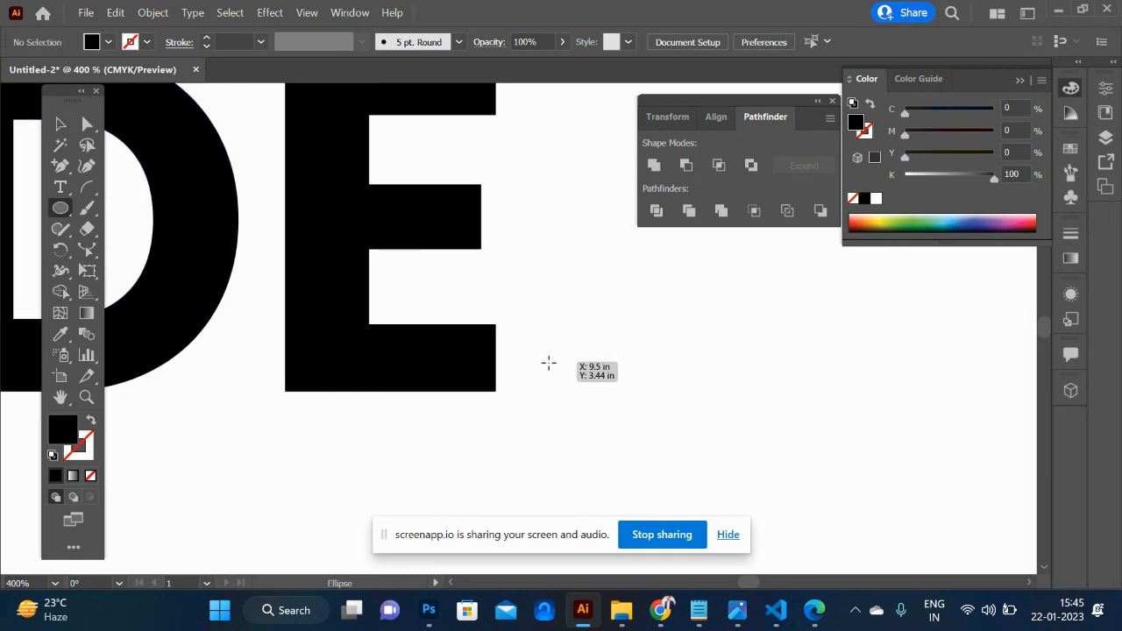
left_click_drag(512, 362, 558, 419)
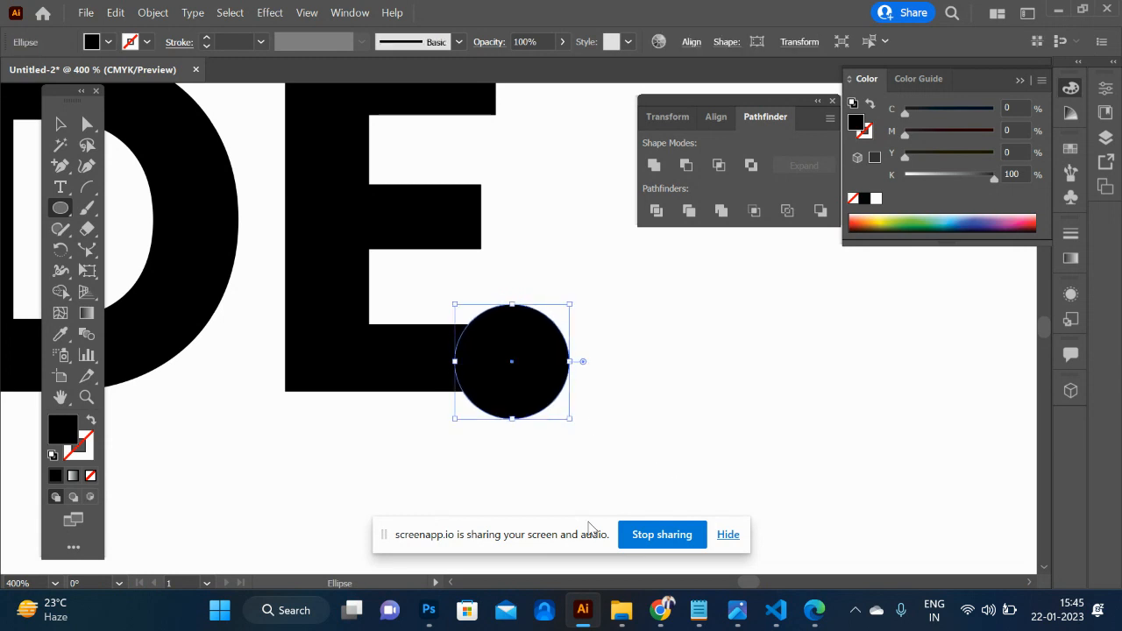
left_click(863, 218)
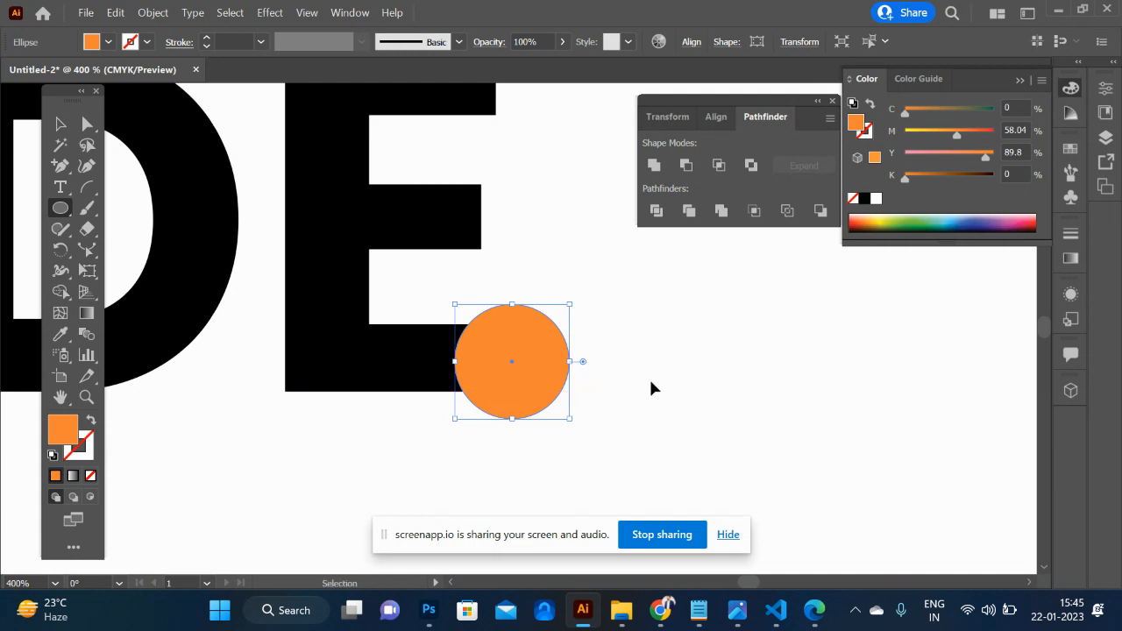
- Add a smaller concentric copy inside the orange circle and fill it with red, F40808
left_click_drag(570, 304, 553, 323)
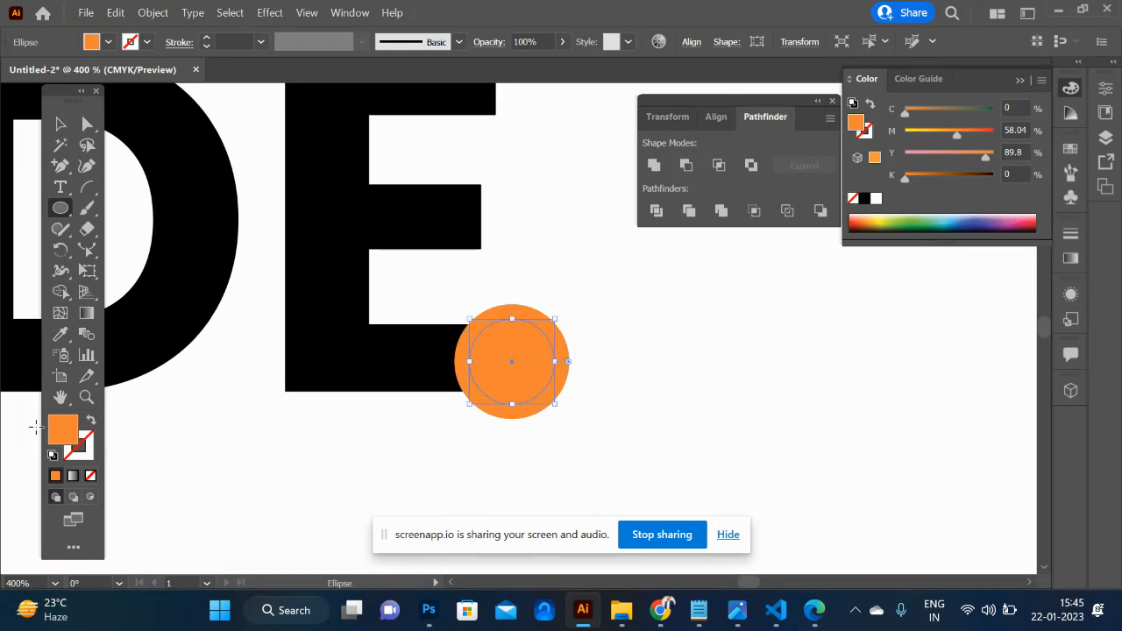
double_click(61, 440)
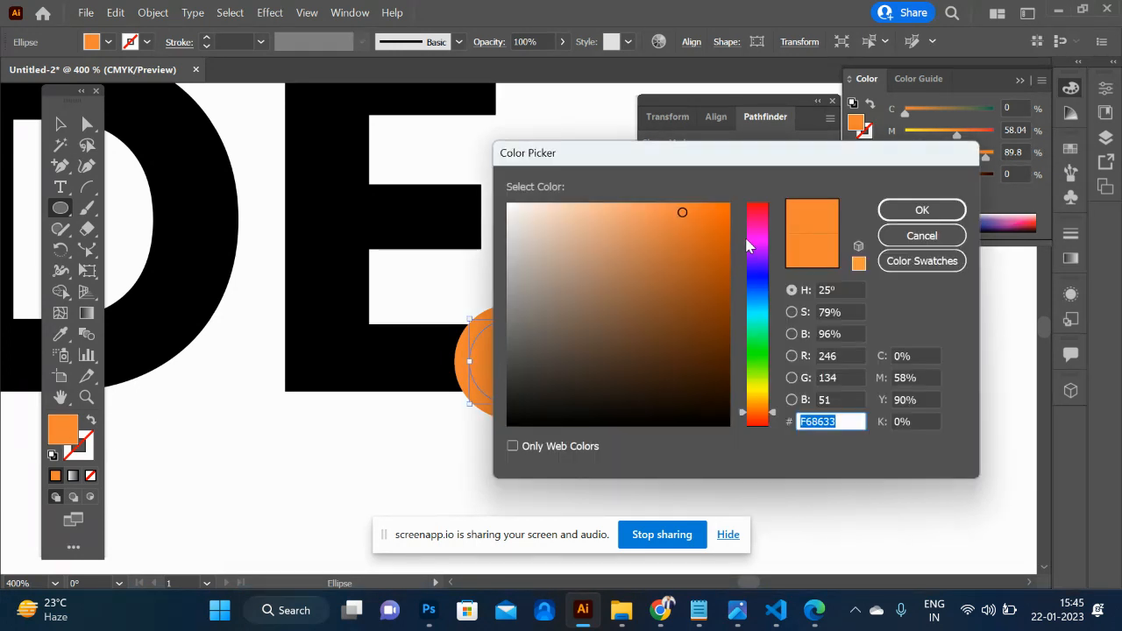
left_click_drag(764, 224, 767, 204)
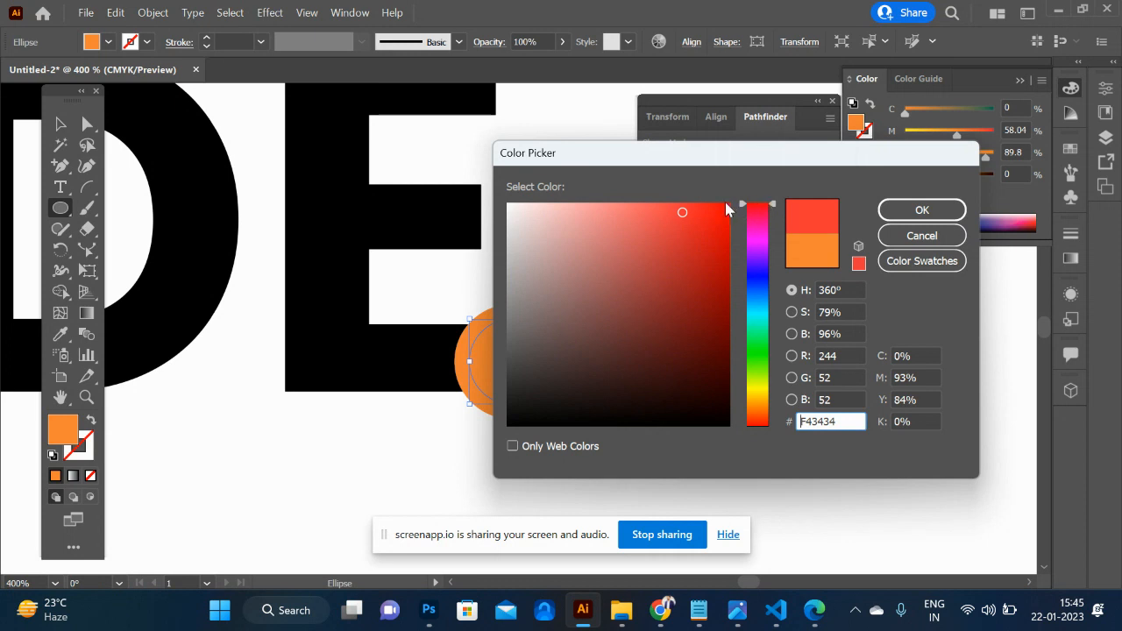
left_click(921, 210)
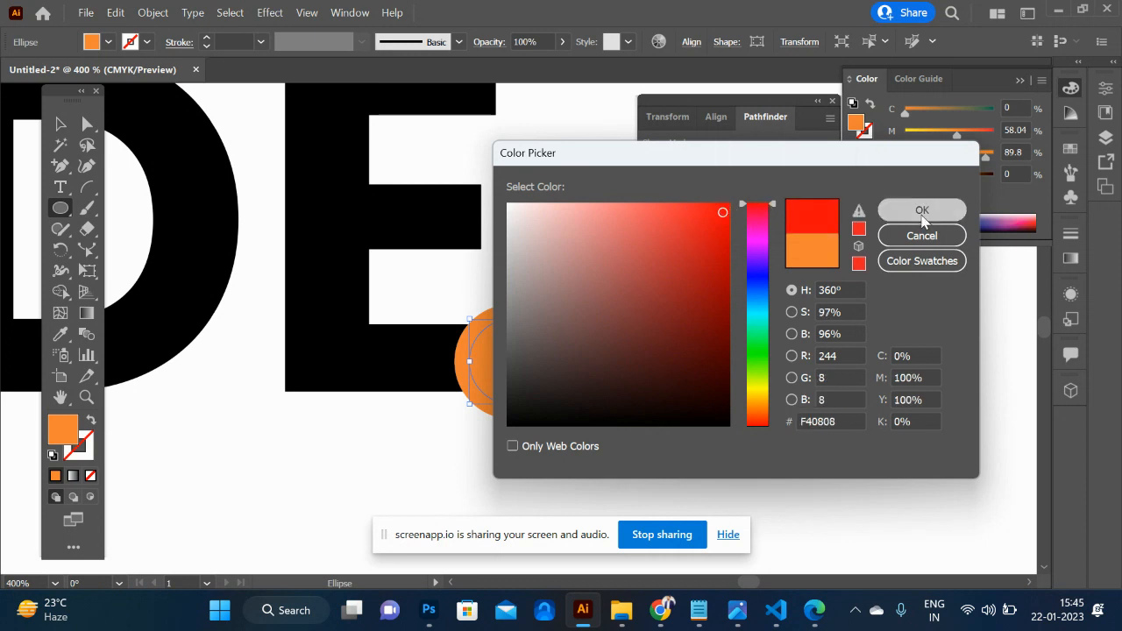
left_click(60, 124)
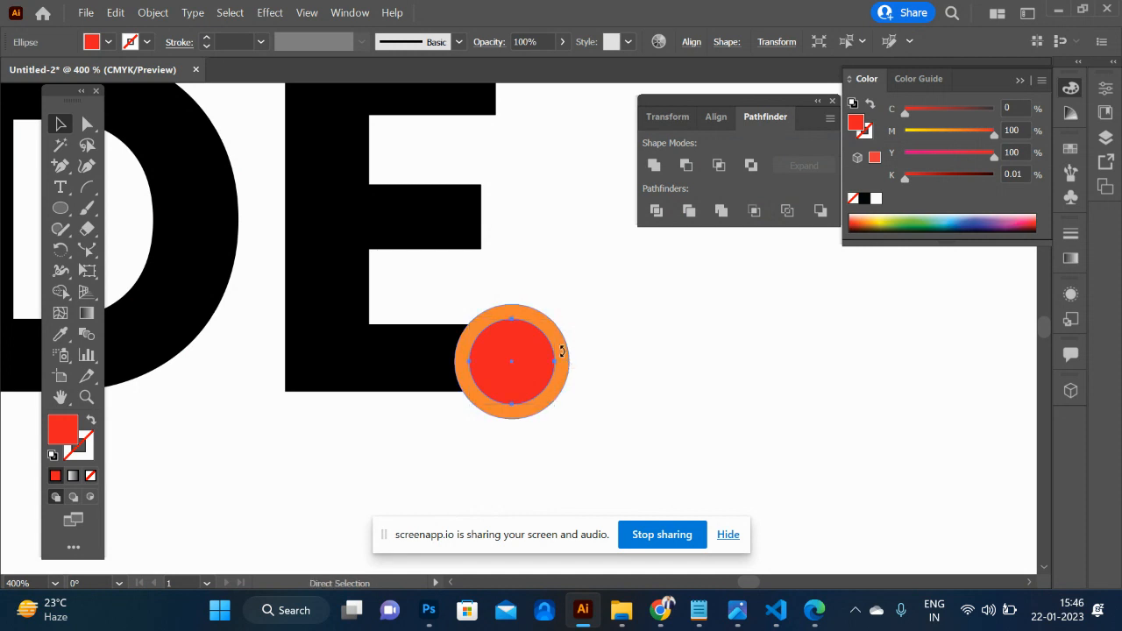
left_click(614, 378)
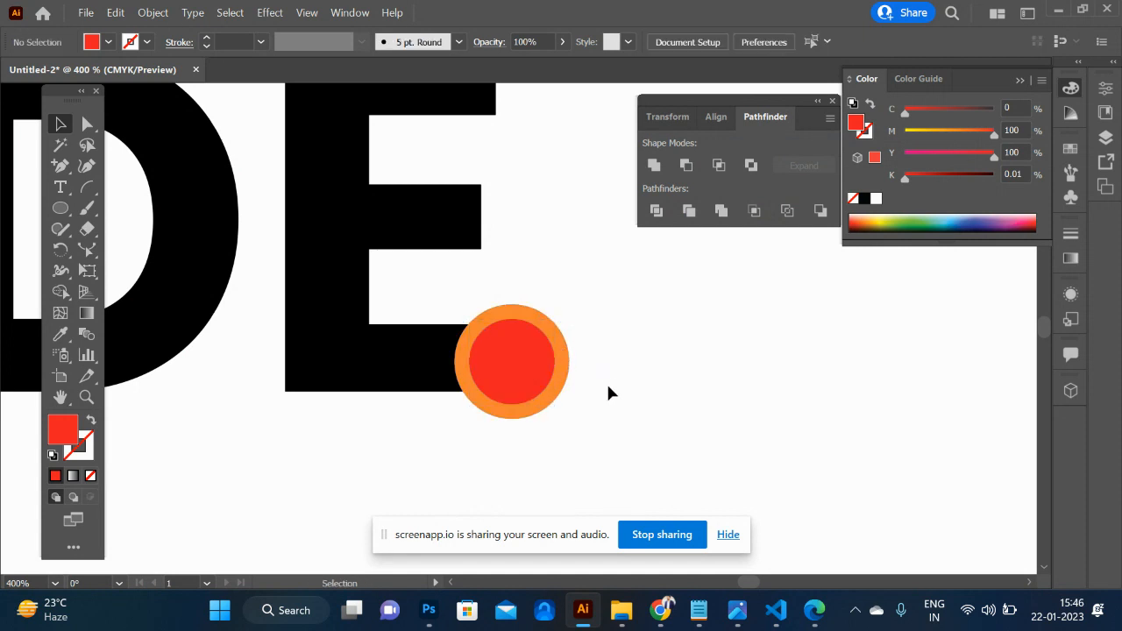
- Group the orange circle and the red circle inside it
left_click(565, 375)
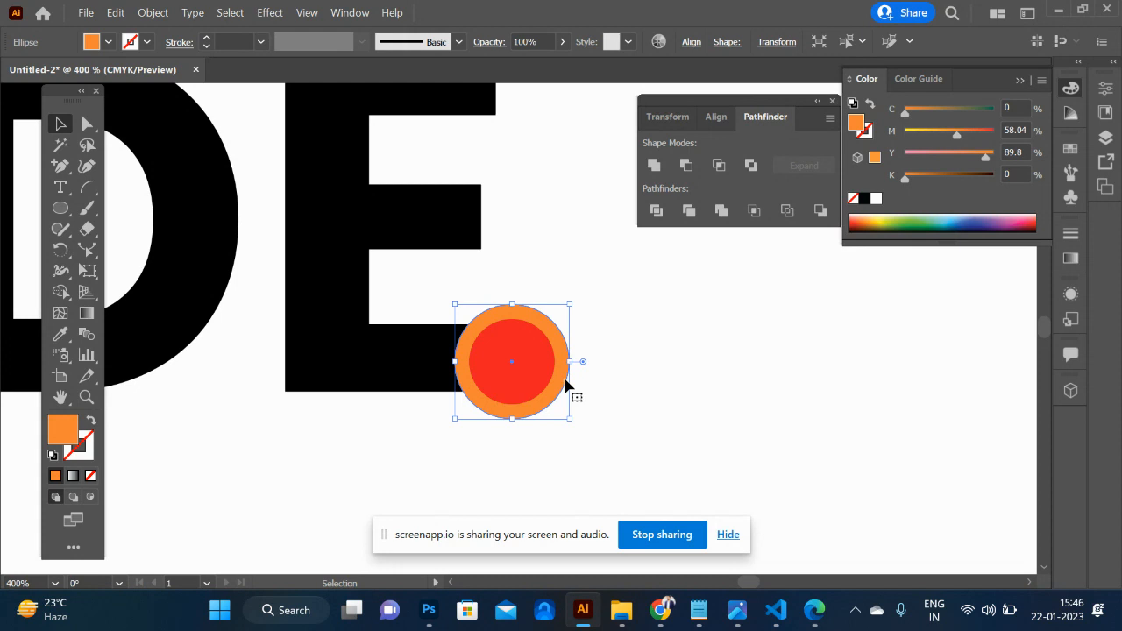
left_click(530, 374, "shift")
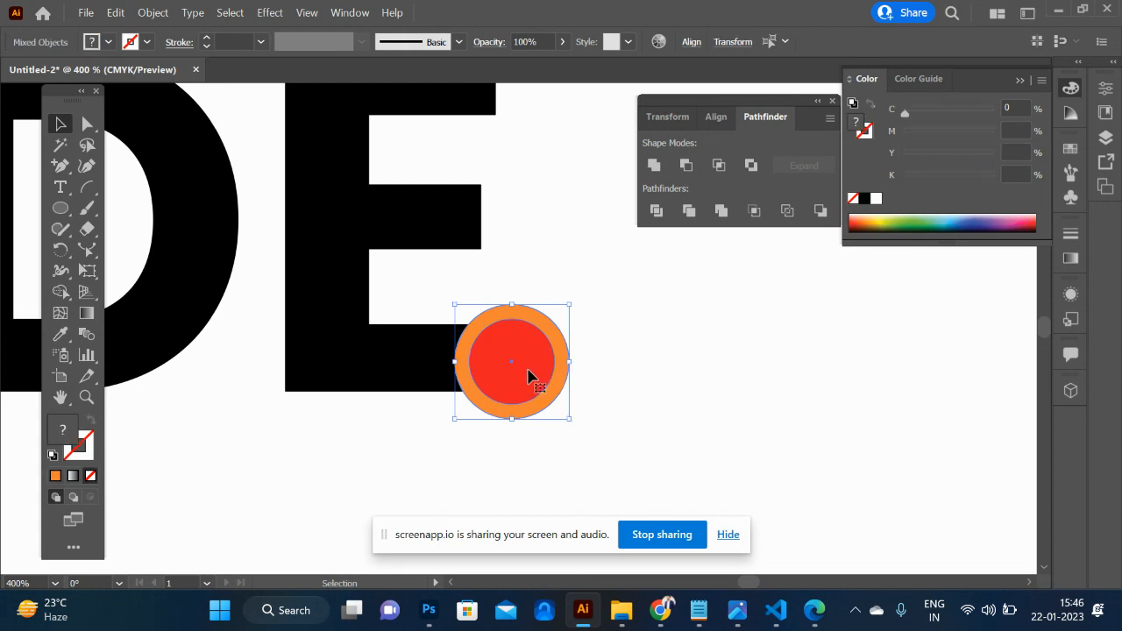
key("ctrl+g")
- Copy the circle group onto the D's upper-left corner, the second O's lower-left curve and the C's upper end
key("ctrl+minus")
key("ctrl+minus")
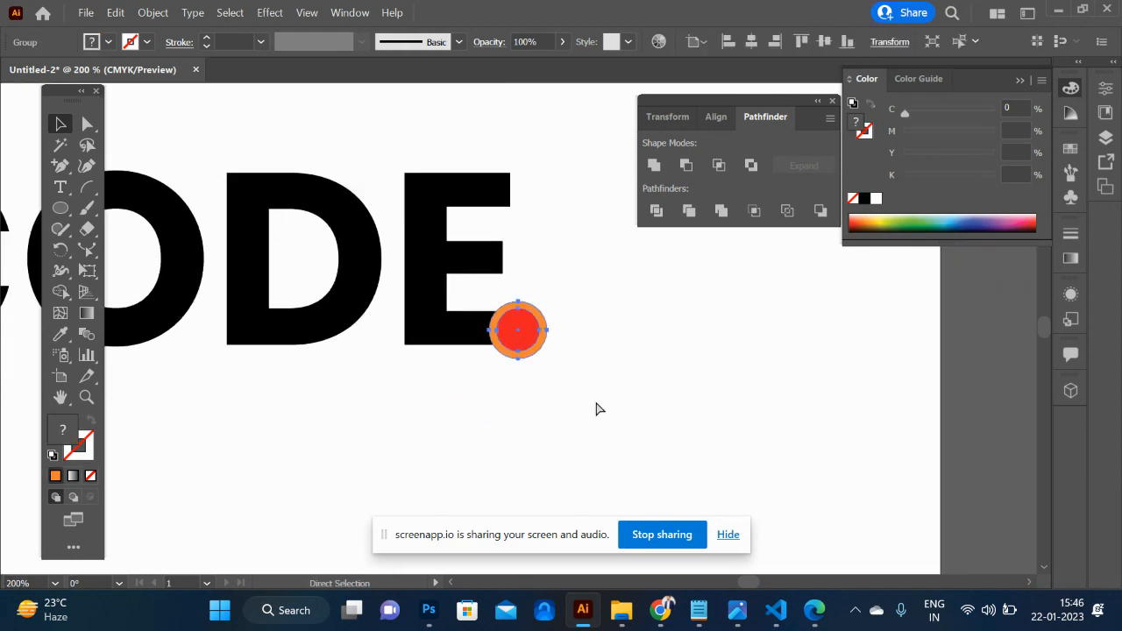
left_click_drag(514, 330, 237, 193)
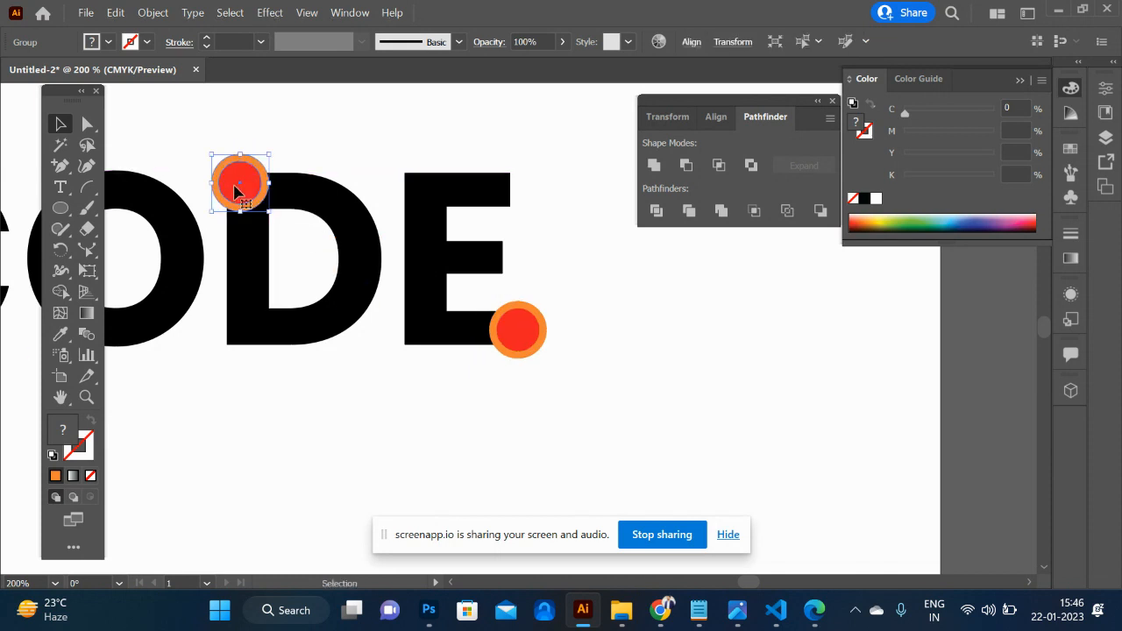
scroll(238, 193, "left", 5)
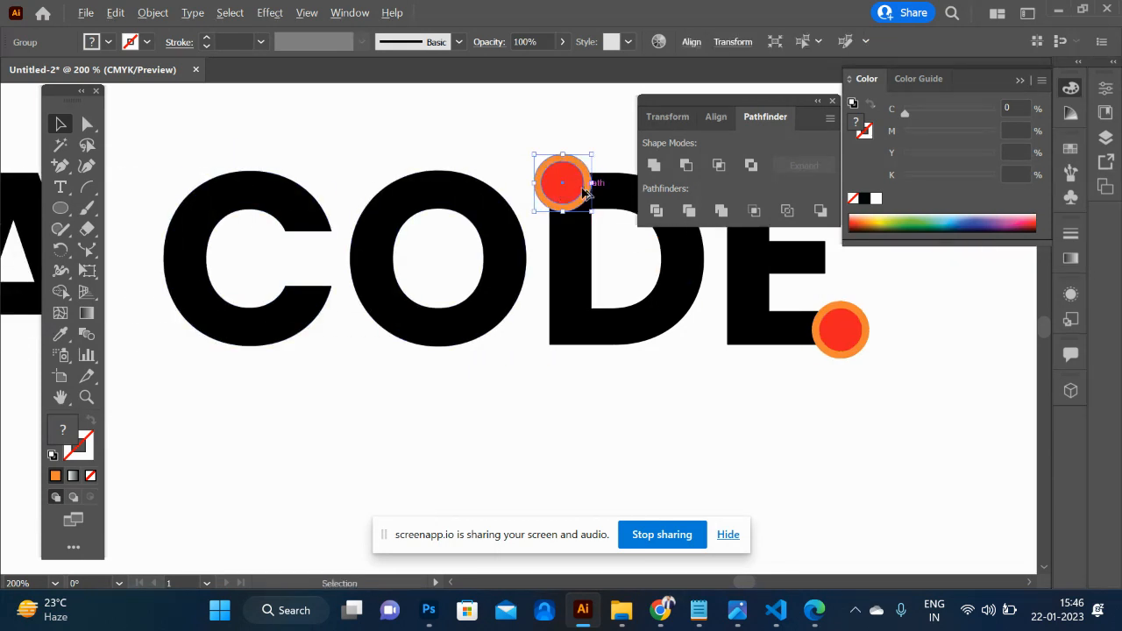
left_click_drag(571, 186, 308, 231)
- Copy the circle group onto the A's lower-right foot, the X's upper-right arm, the first E's lower end and the H's upper-right stem
scroll(313, 234, "left", 5)
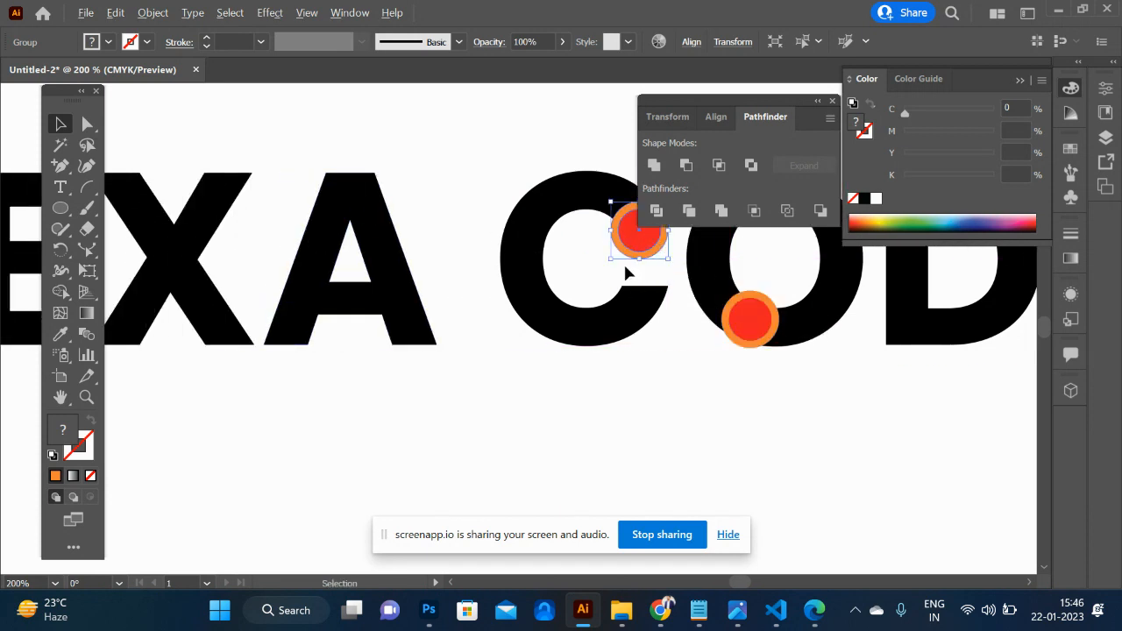
left_click_drag(637, 247, 224, 195)
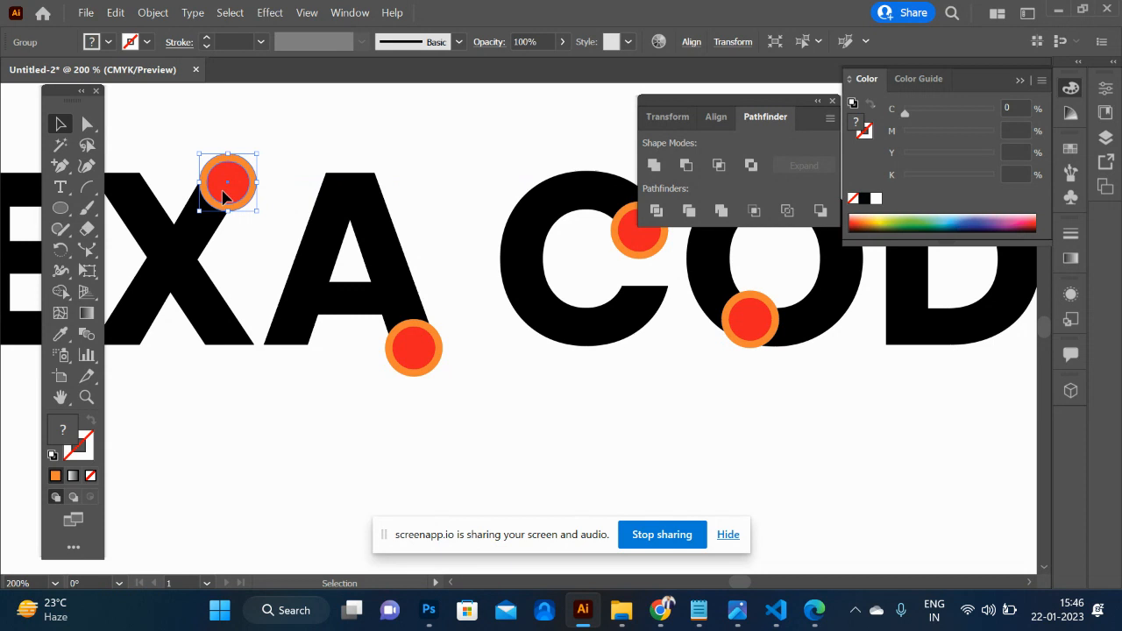
scroll(225, 196, "left", 3)
left_click_drag(371, 184, 204, 331)
scroll(203, 331, "left", 6)
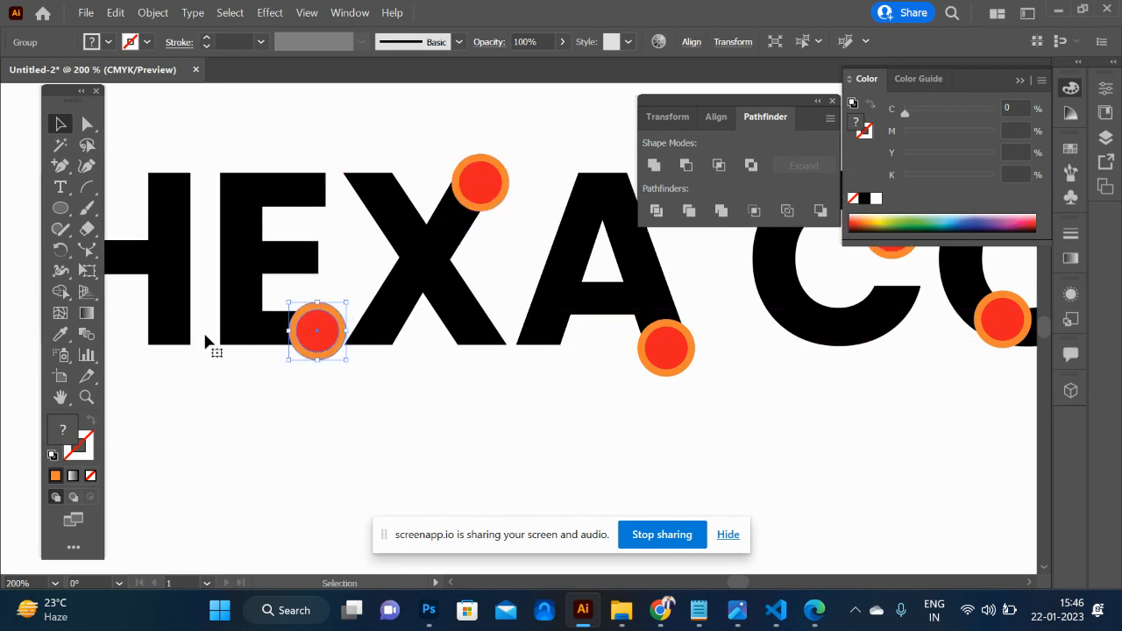
left_click_drag(470, 335, 322, 187)
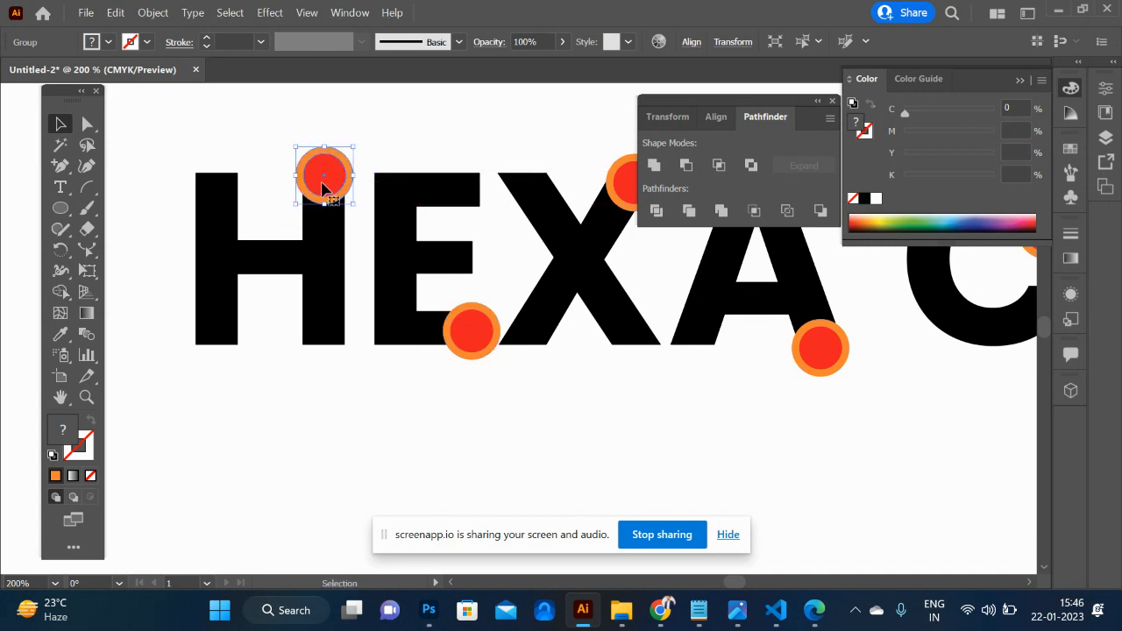
- Select all the HEXA CODE artwork and use Shape Builder to remove the orange ring regions around the last E's red dot
scroll(321, 184, "right", 8)
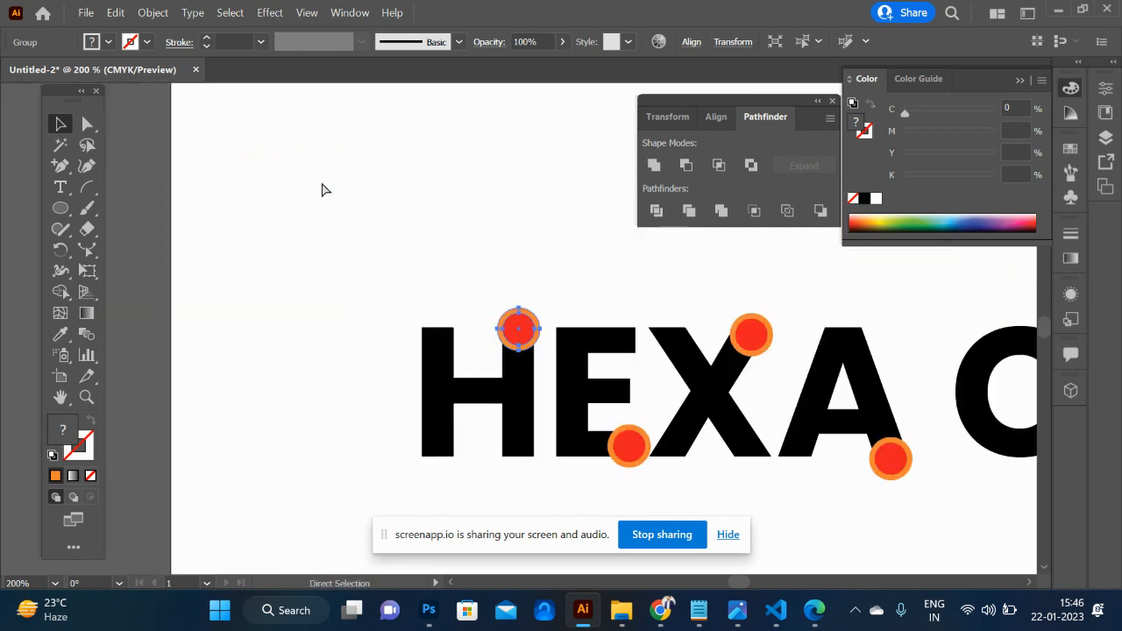
key("ctrl+minus")
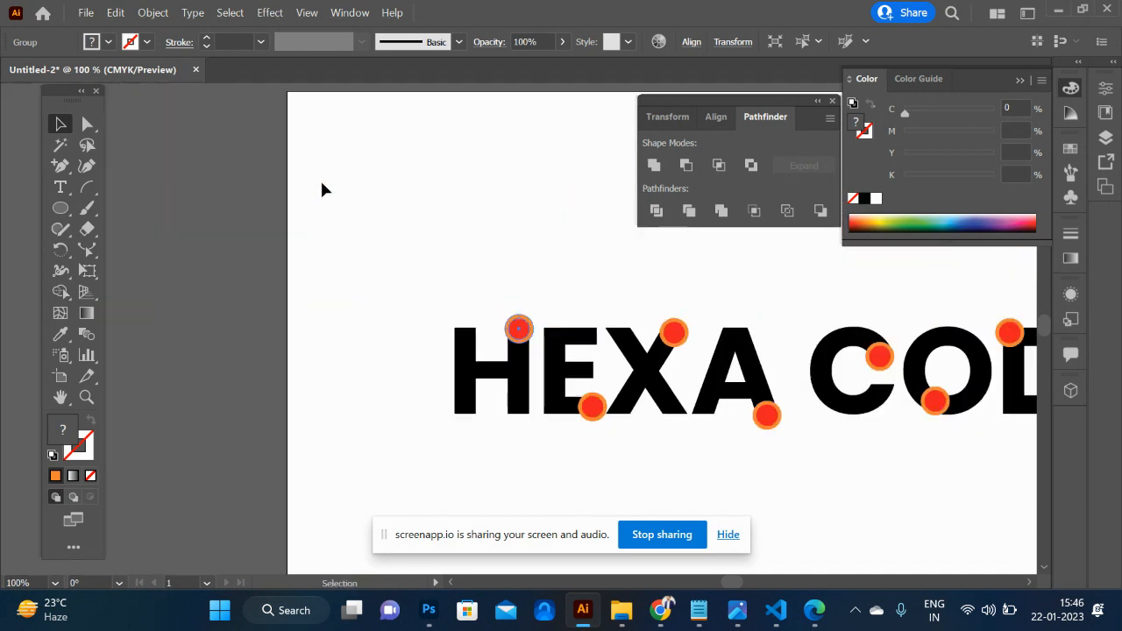
left_click_drag(444, 267, 1003, 478)
key("ctrl+plus")
key("ctrl+plus")
key("ctrl+plus")
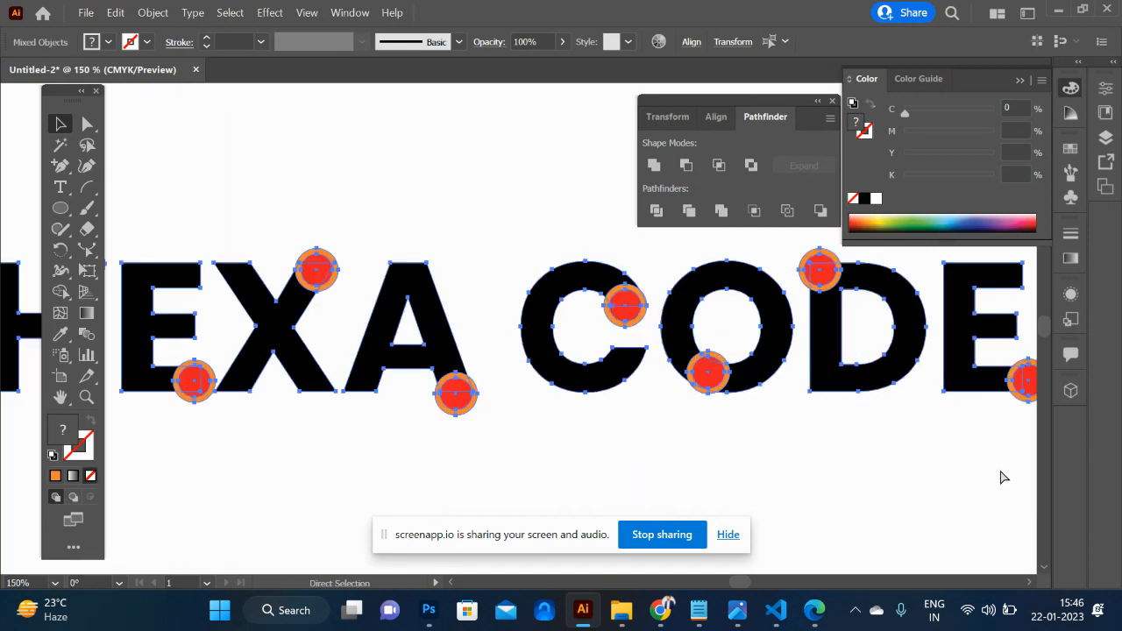
scroll(1004, 477, "right", 8)
scroll(1000, 471, "right", 6)
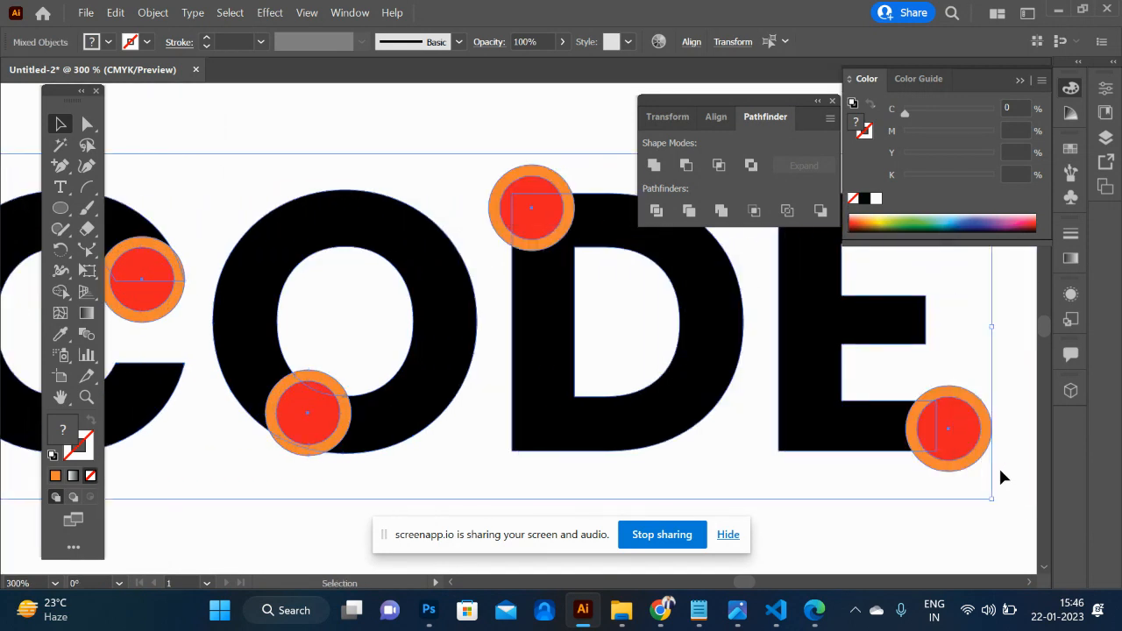
key("shift+m")
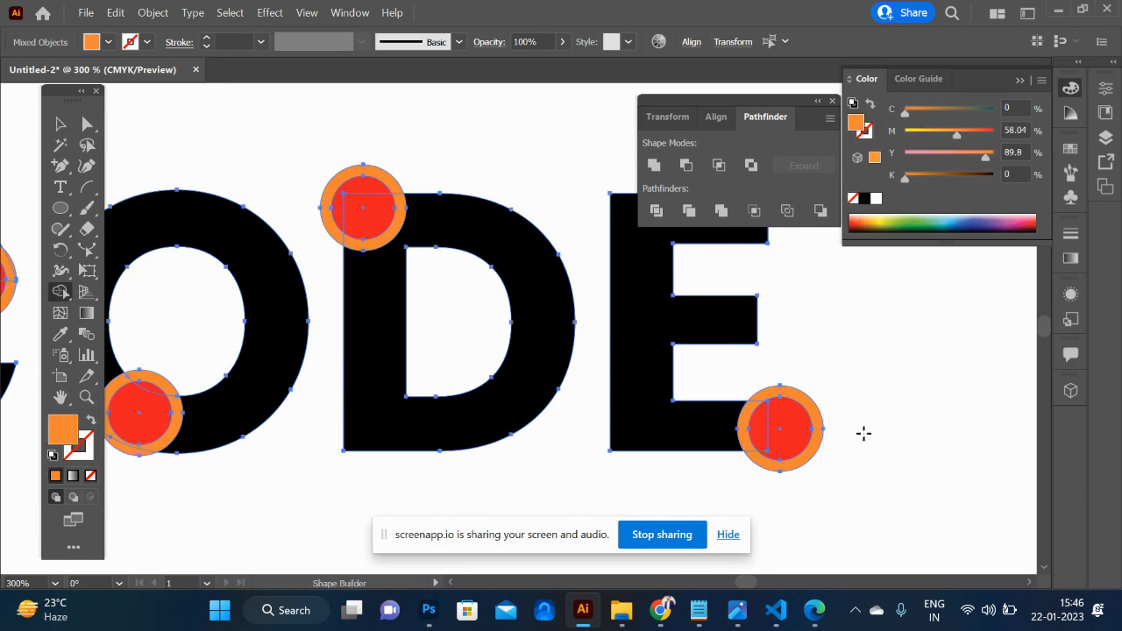
left_click(746, 418, "alt")
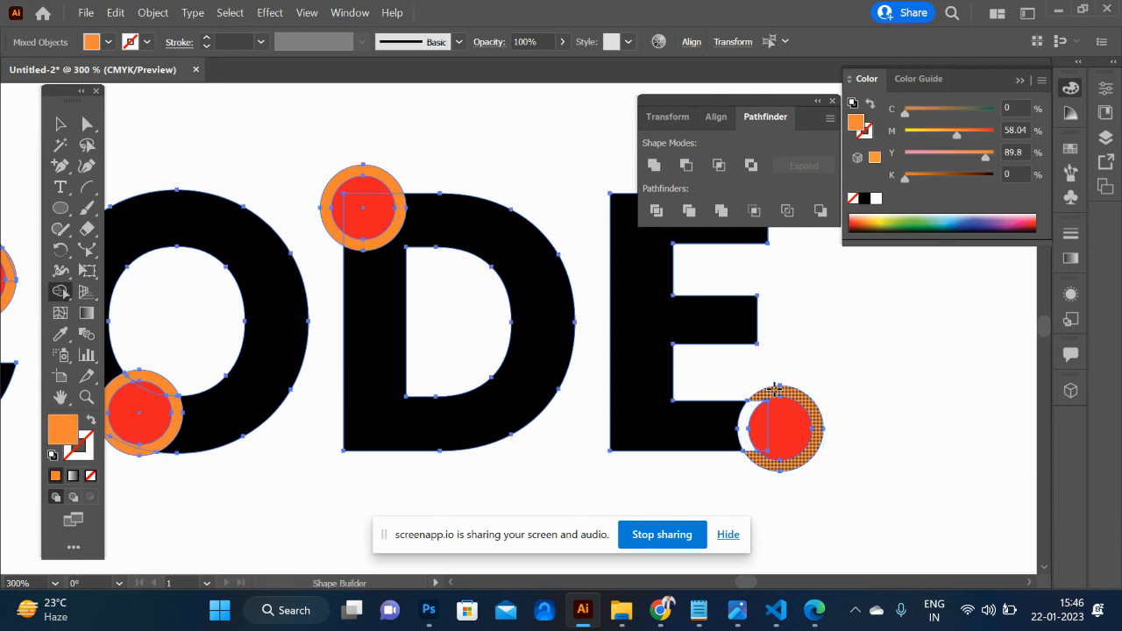
left_click(776, 389, "alt")
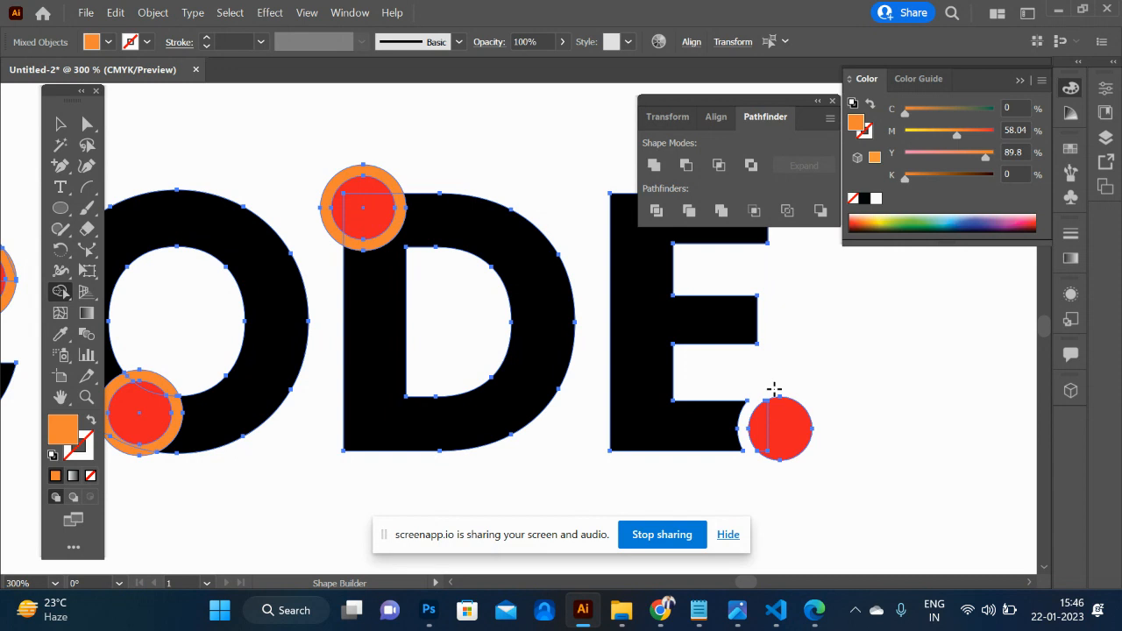
- Remove the orange ring regions around the red dots on the D and the O with Shape Builder
left_click(394, 237, "alt")
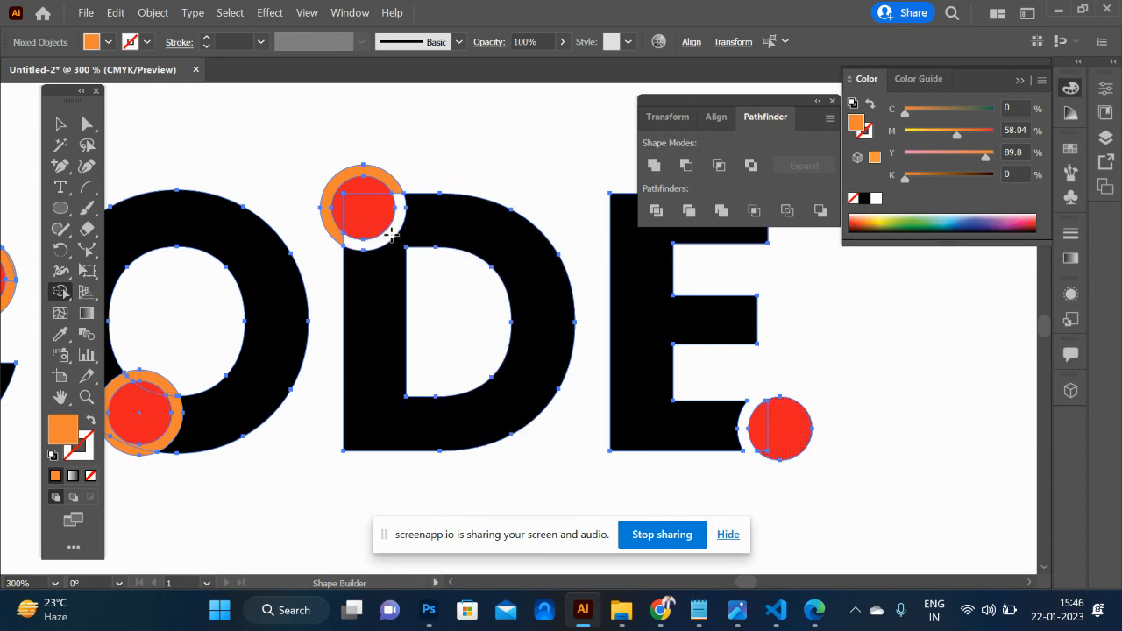
left_click(383, 174, "alt")
scroll(383, 175, "left", 6)
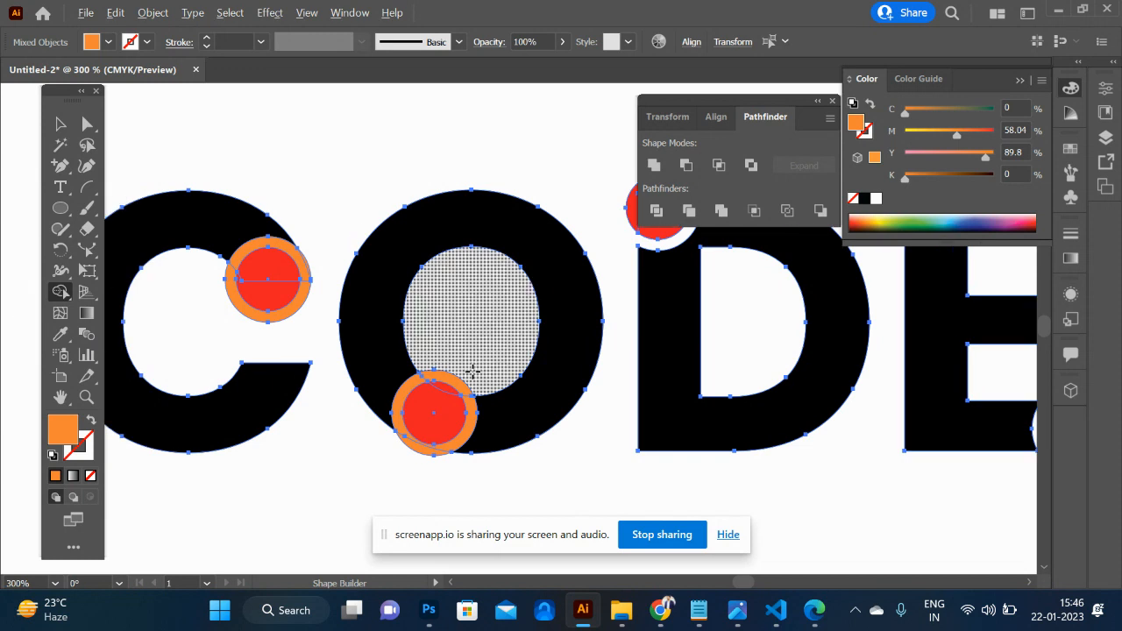
left_click(399, 397, "alt")
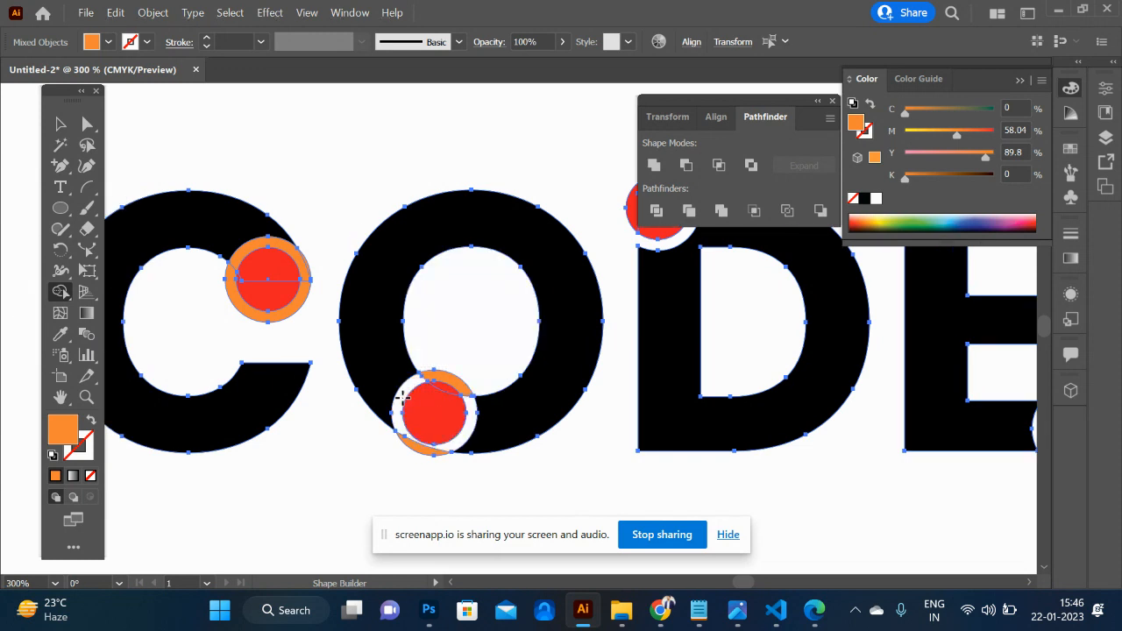
left_click(457, 378, "alt")
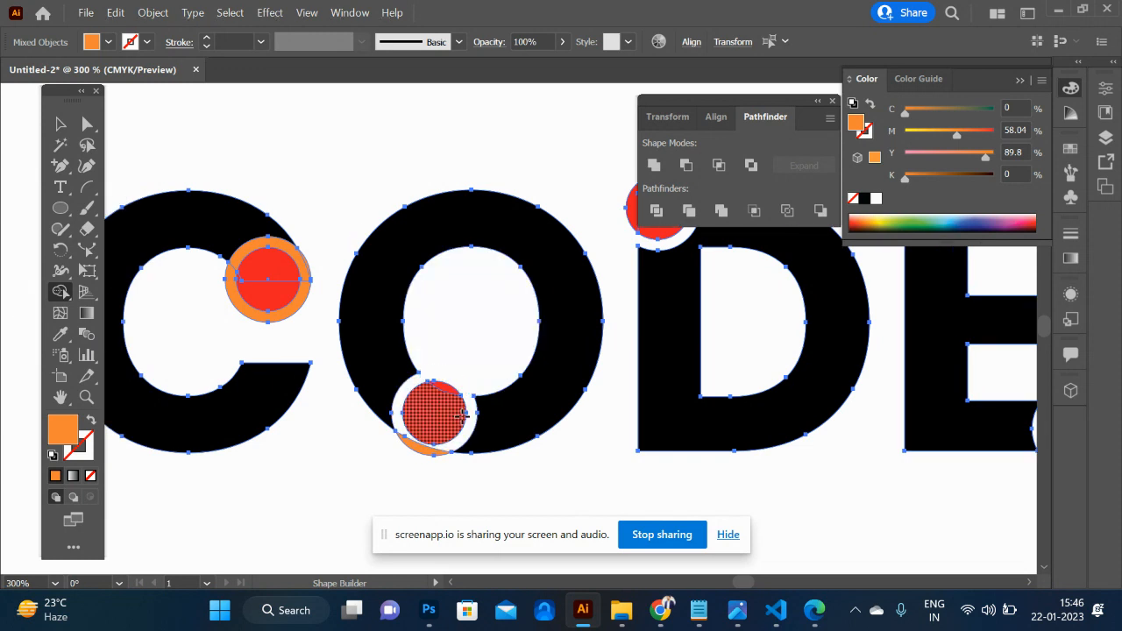
left_click(425, 448, "alt")
- Remove the orange ring regions around the red dots on the C and the A with Shape Builder
scroll(297, 355, "left", 5)
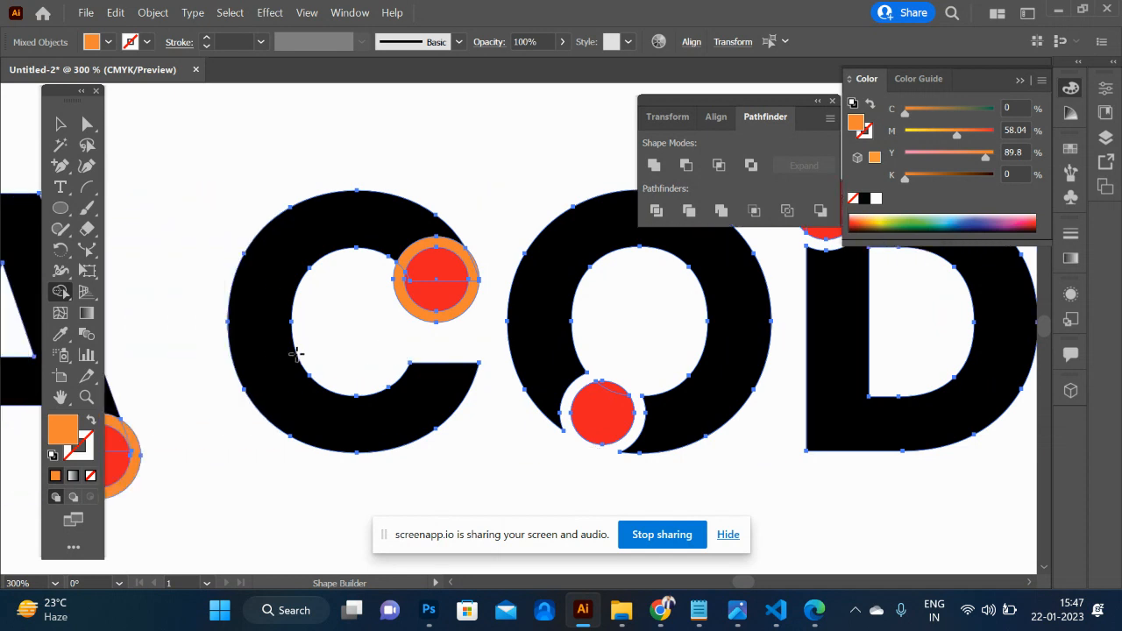
left_click(419, 314, "alt")
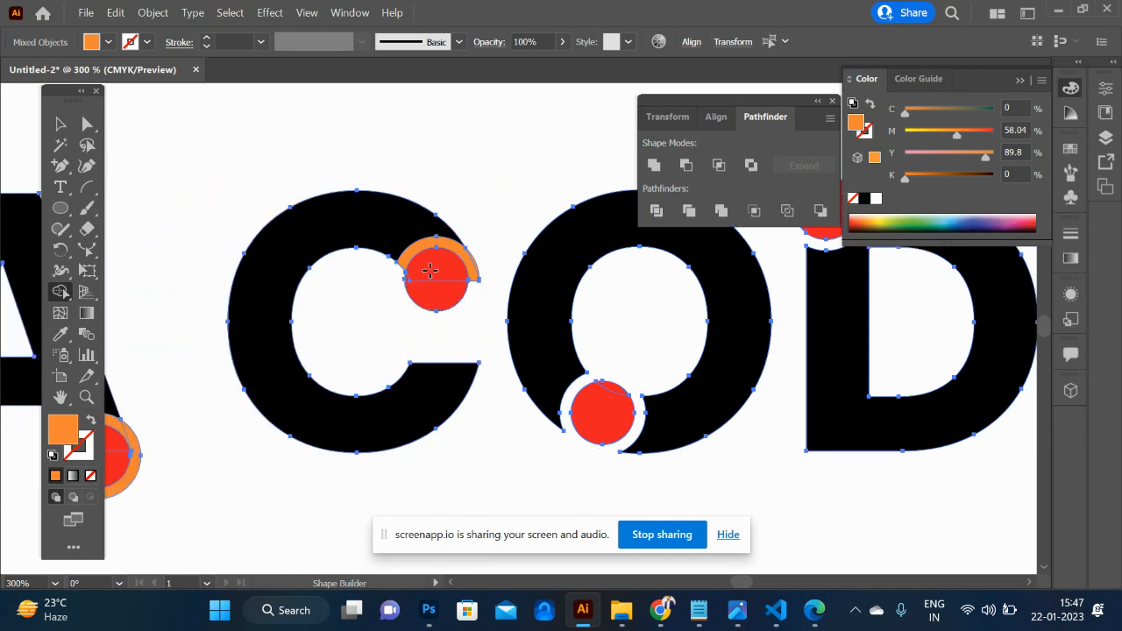
left_click(445, 242, "alt")
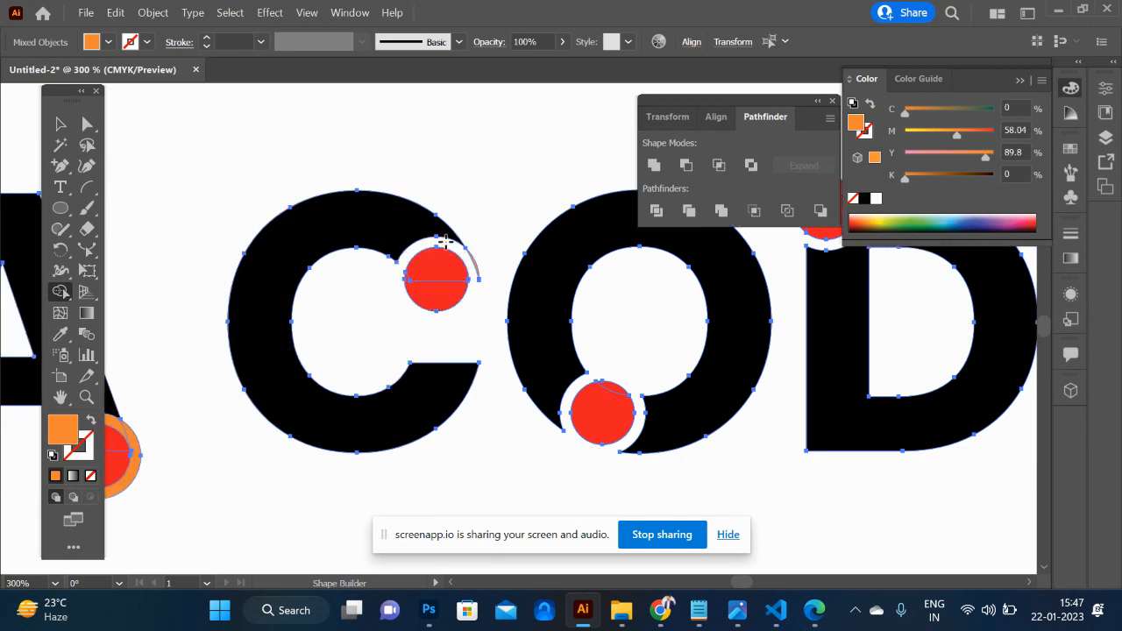
scroll(445, 242, "left", 8)
left_click(413, 445, "alt")
left_click(389, 421, "alt")
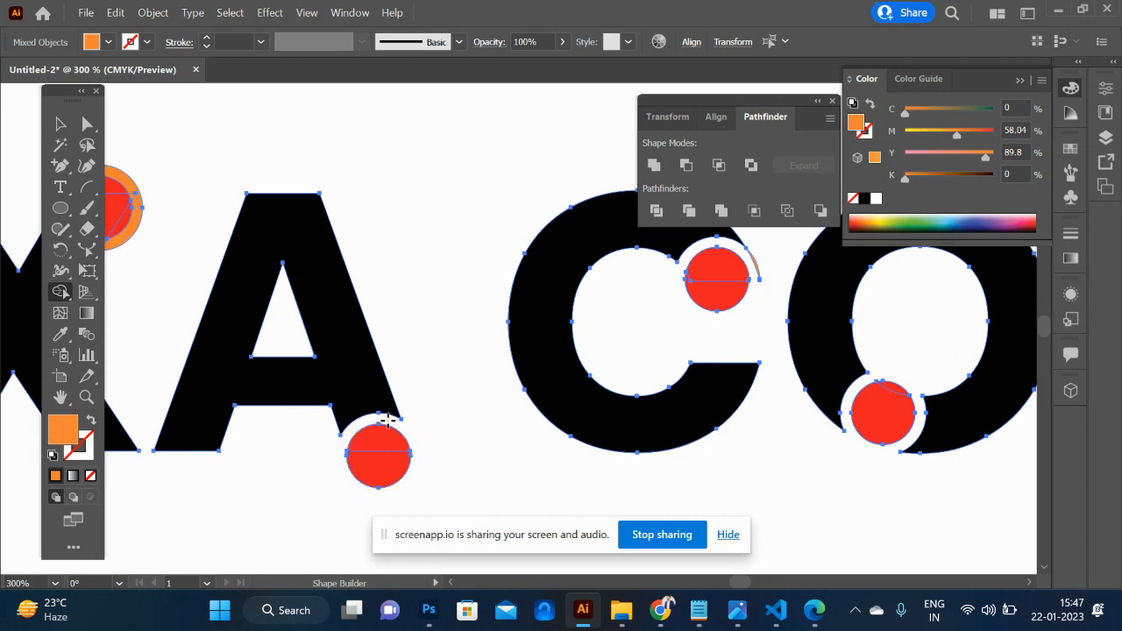
- Remove the orange ring regions around the red dots on the X, the first E and the H, then deselect the artwork
scroll(388, 421, "left", 8)
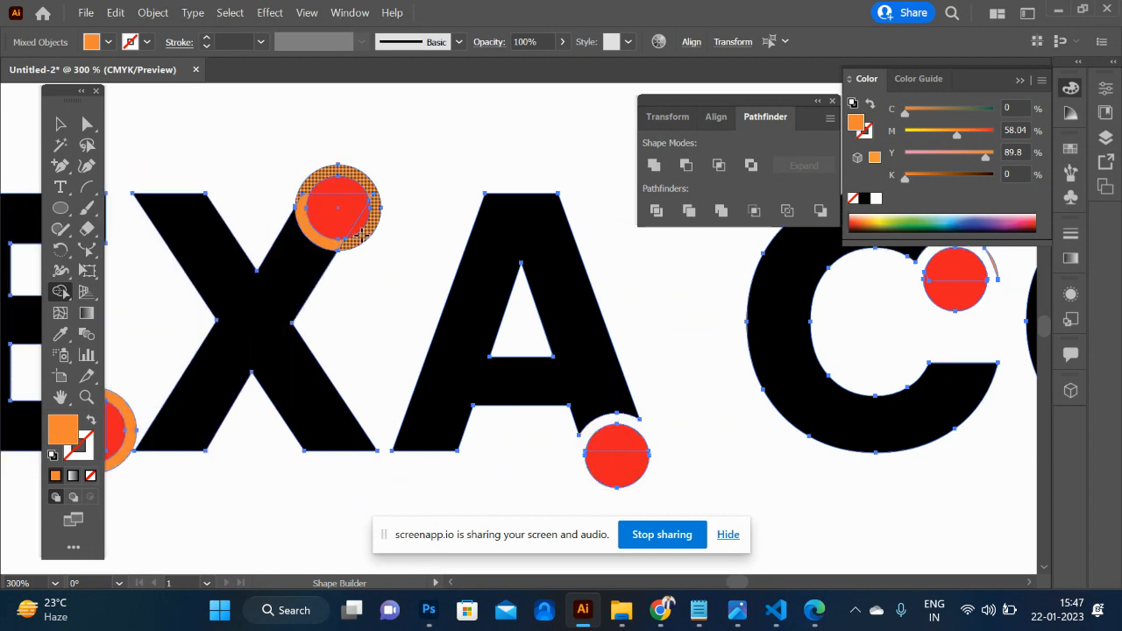
left_click(360, 235, "alt")
scroll(307, 230, "left", 5)
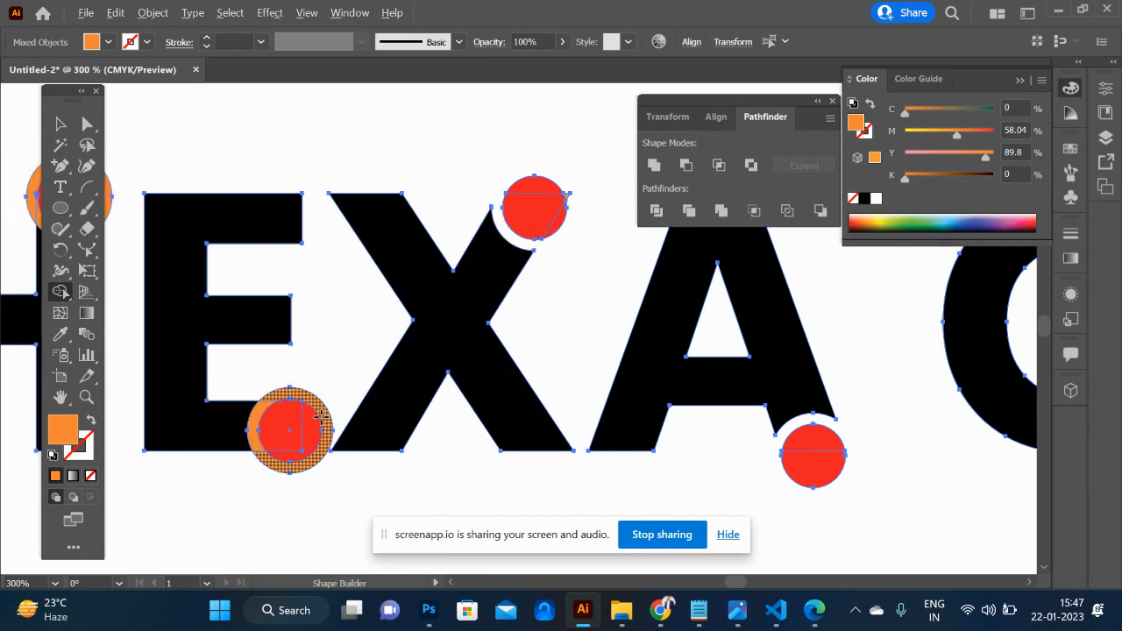
left_click(321, 409, "alt")
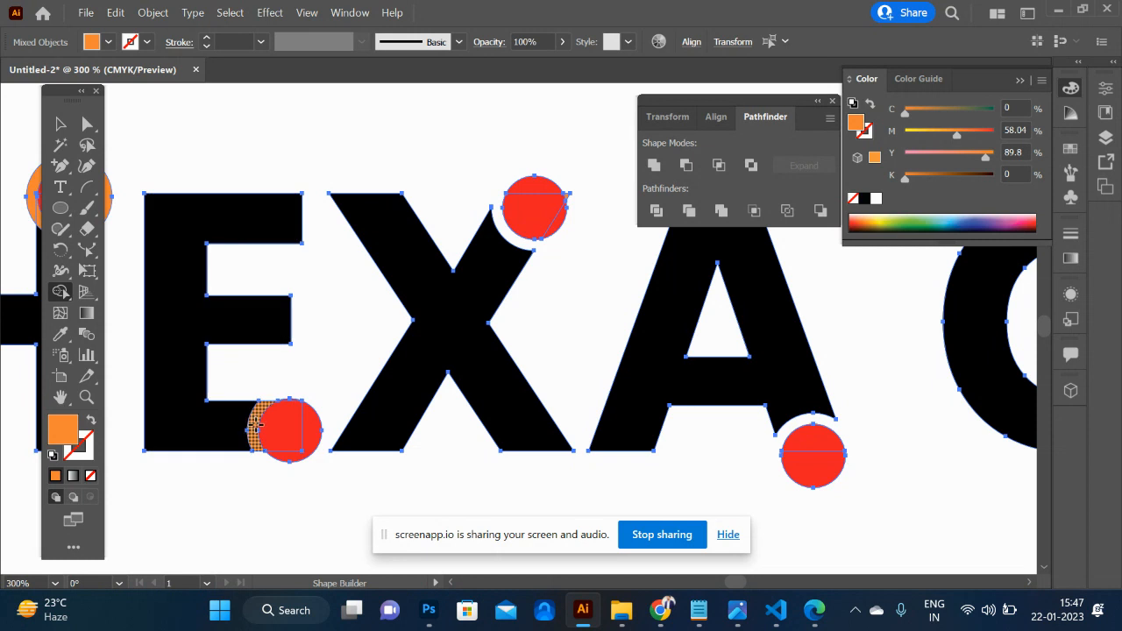
scroll(254, 427, "left", 7)
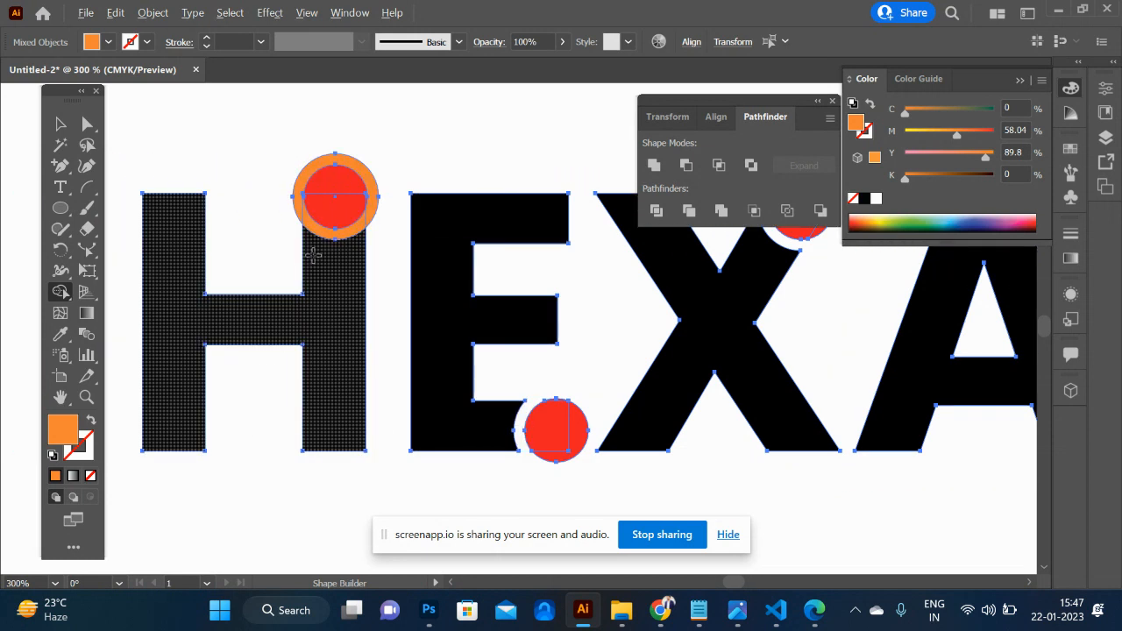
left_click(322, 230, "alt")
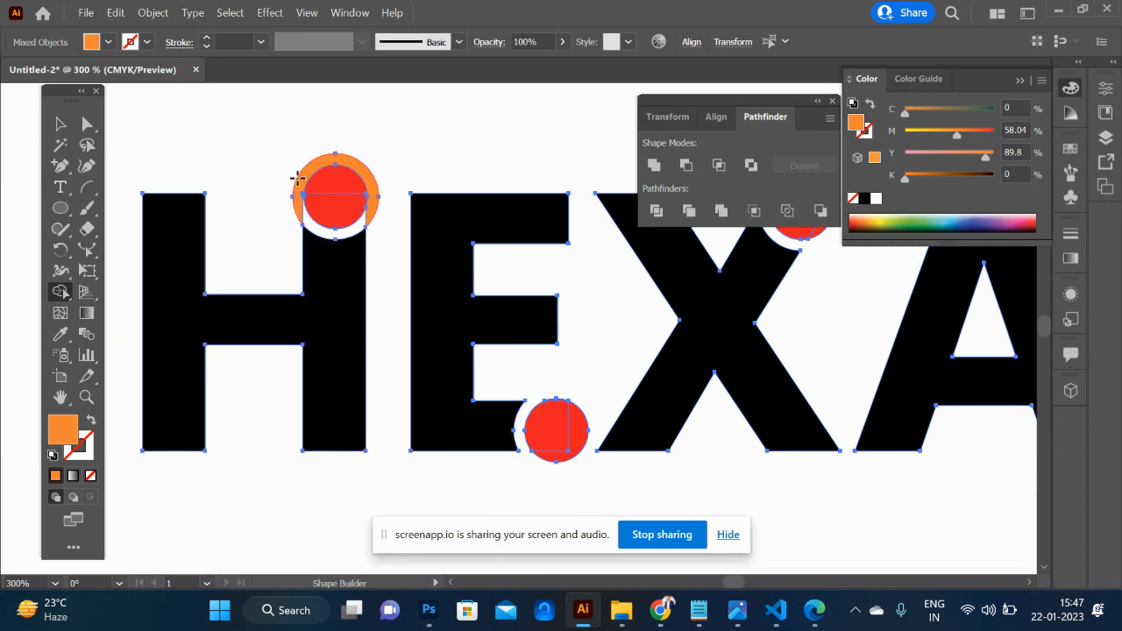
left_click(300, 182, "alt")
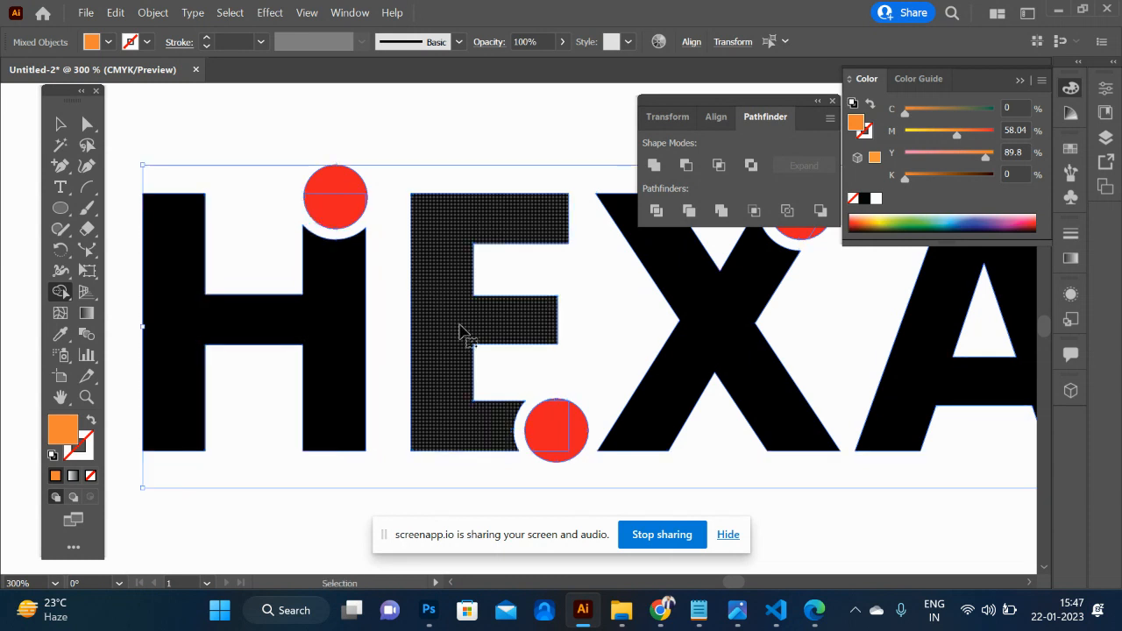
scroll(461, 328, "down", 2)
scroll(463, 332, "down", 2)
key("v")
left_click(383, 235)
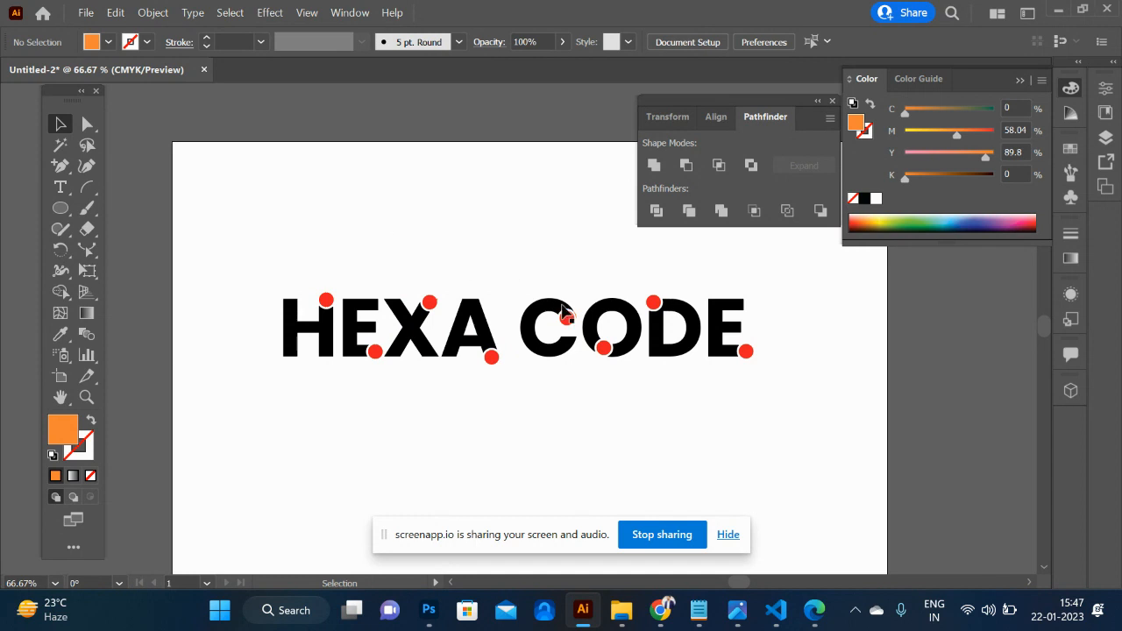
- Group the H with its red dot and tilt the group counterclockwise
scroll(657, 359, "right", 4)
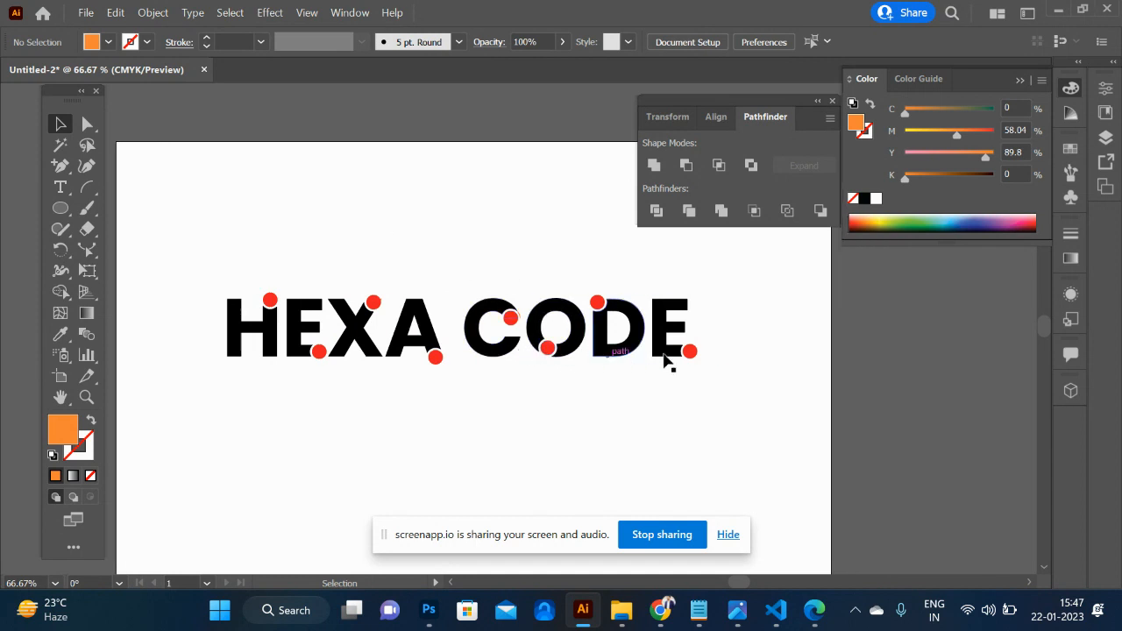
scroll(663, 362, "left", 3)
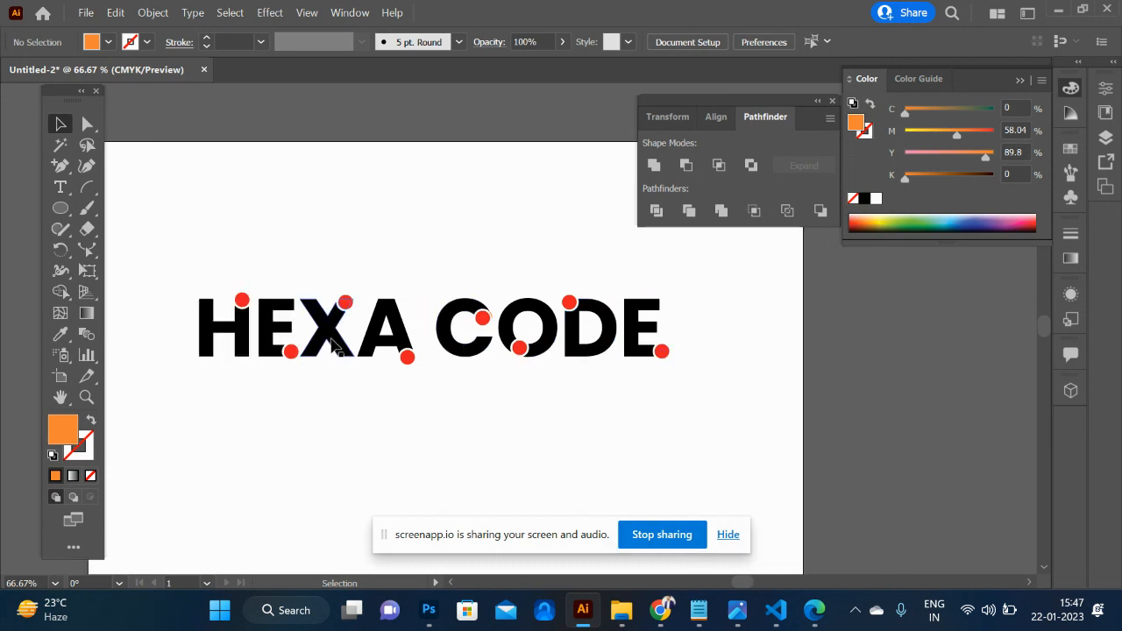
scroll(249, 340, "up", 2)
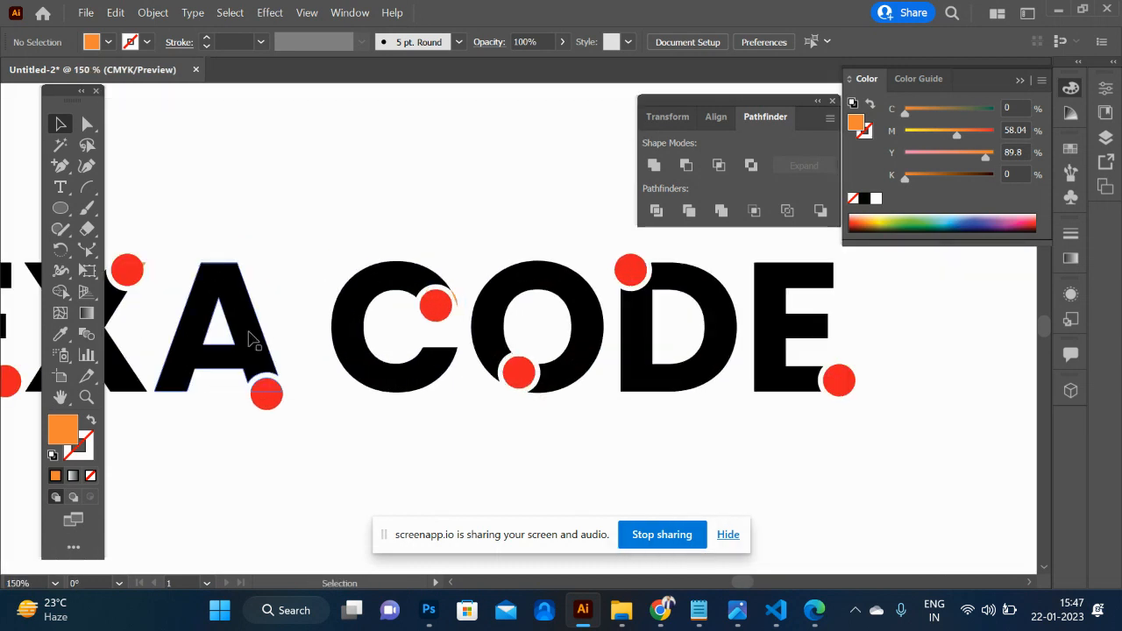
scroll(254, 341, "left", 1)
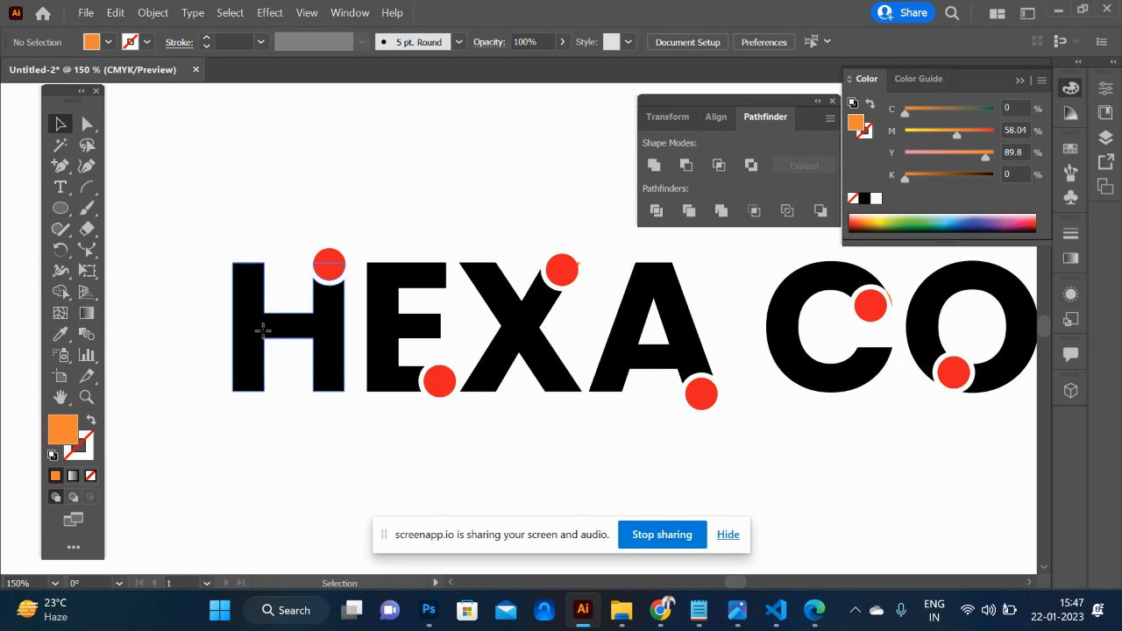
left_click(257, 326)
left_click(330, 264, "shift")
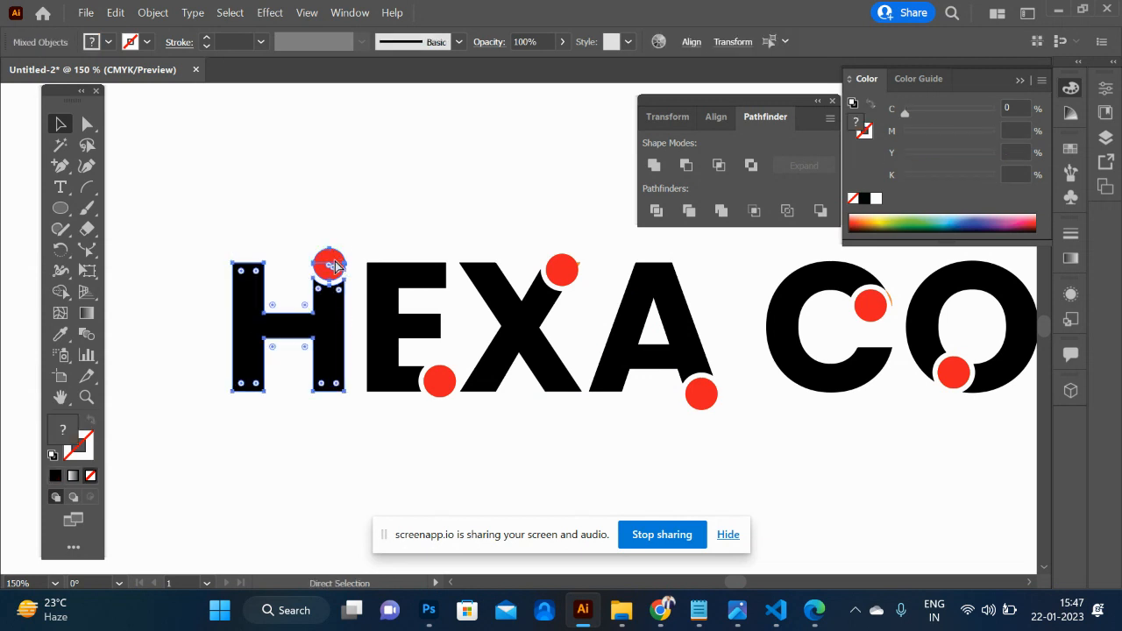
key("ctrl+g")
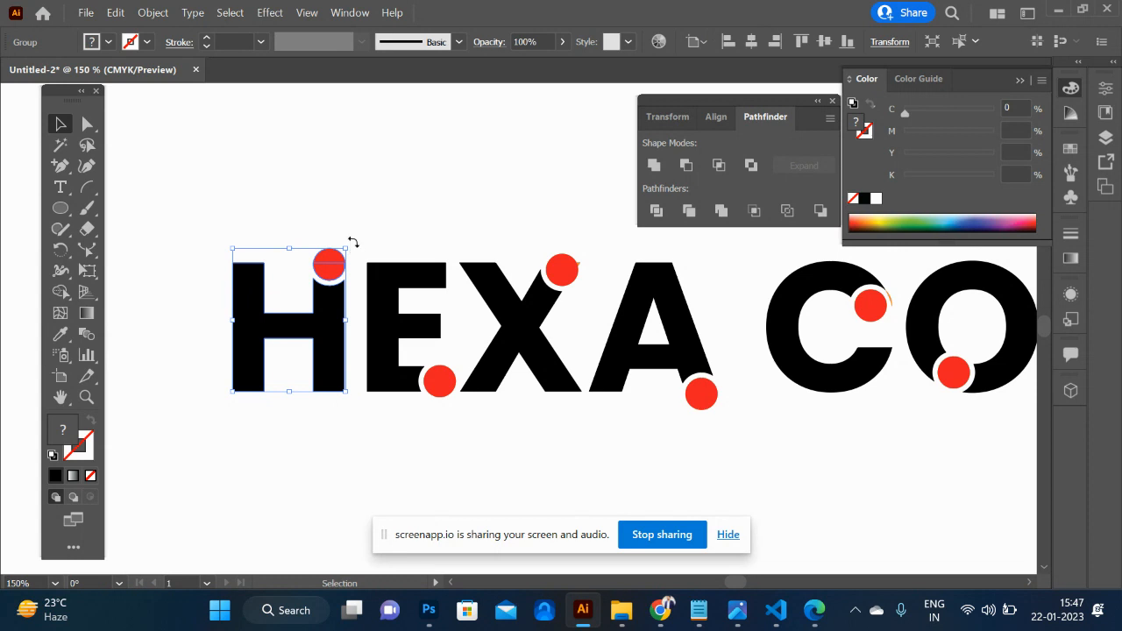
left_click_drag(352, 242, 326, 239)
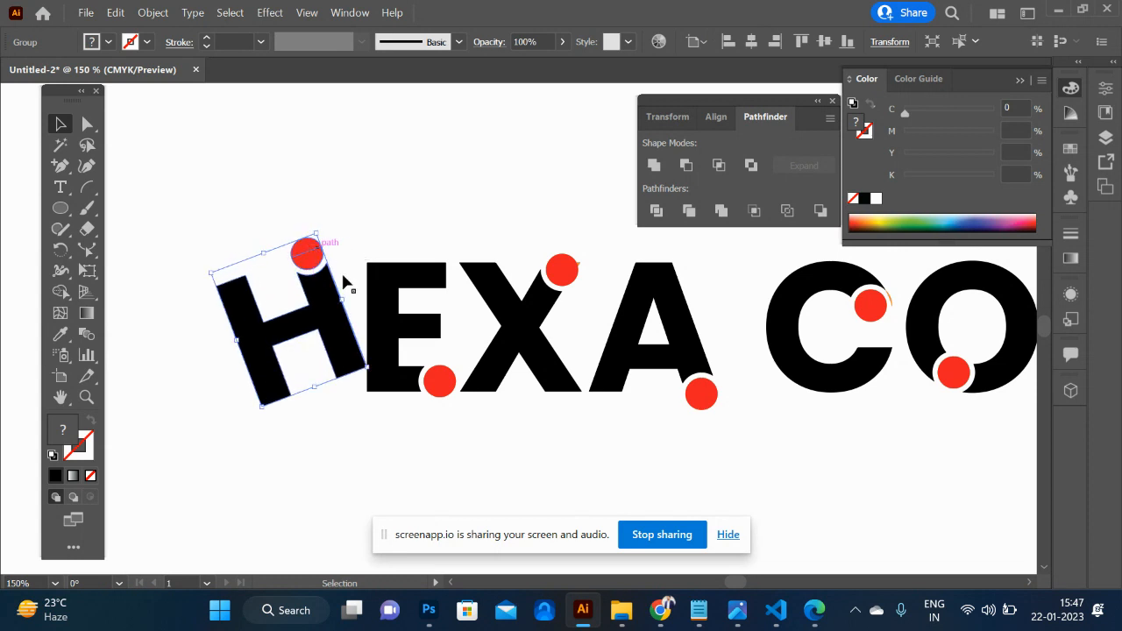
left_click(359, 427)
- Delete the entire HEXA CODE artwork from the artboard
key("ctrl+minus")
key("ctrl+minus")
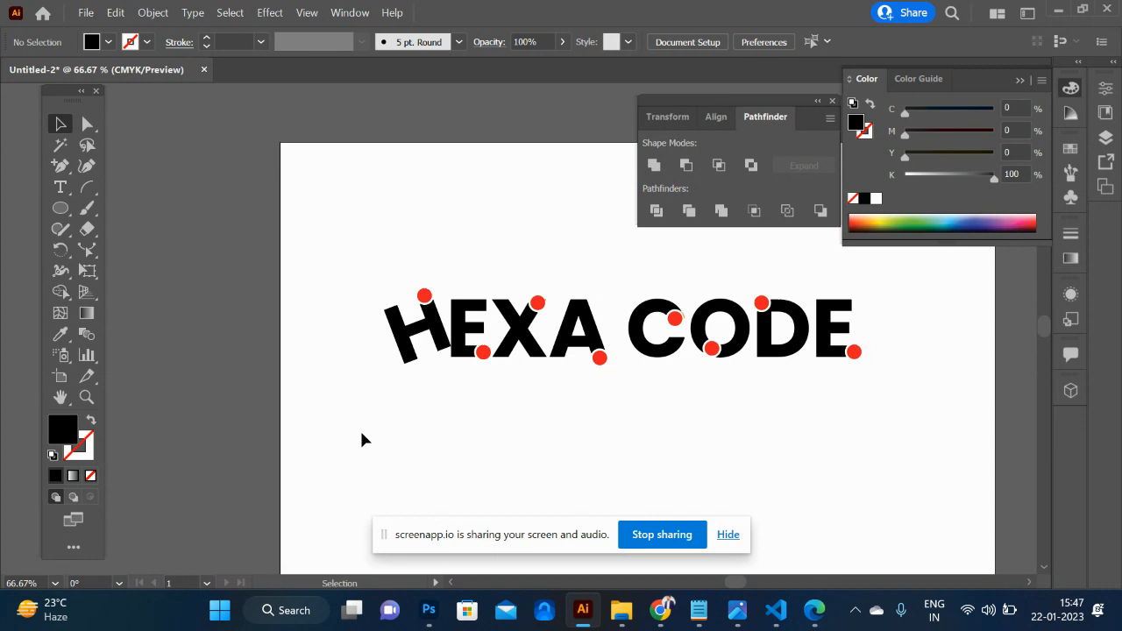
left_click_drag(380, 236, 892, 449)
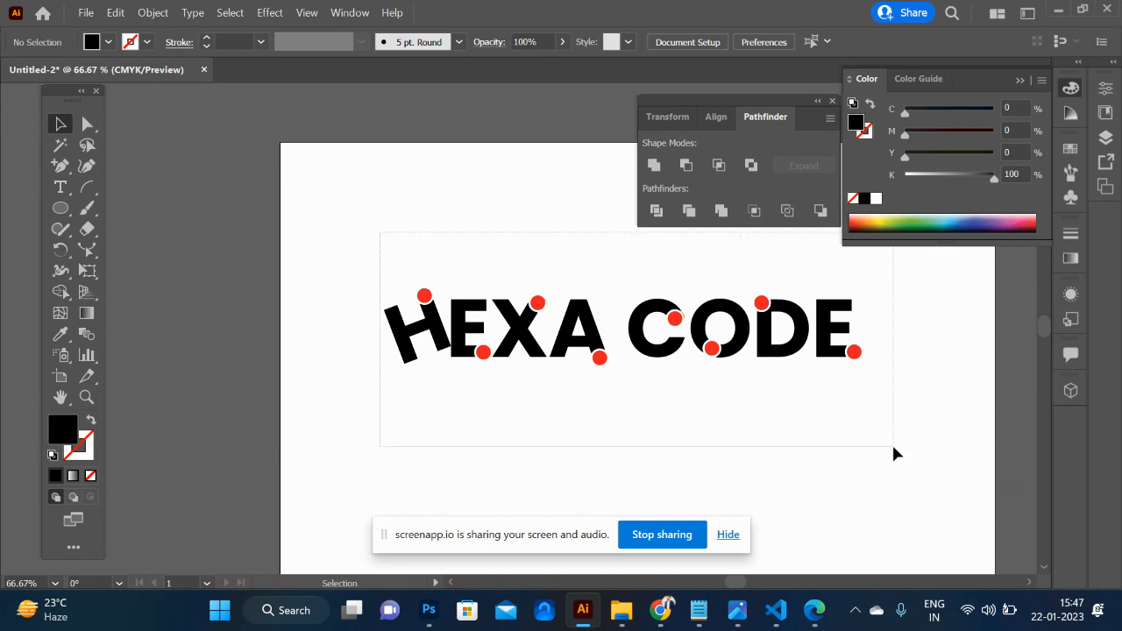
key("Delete")
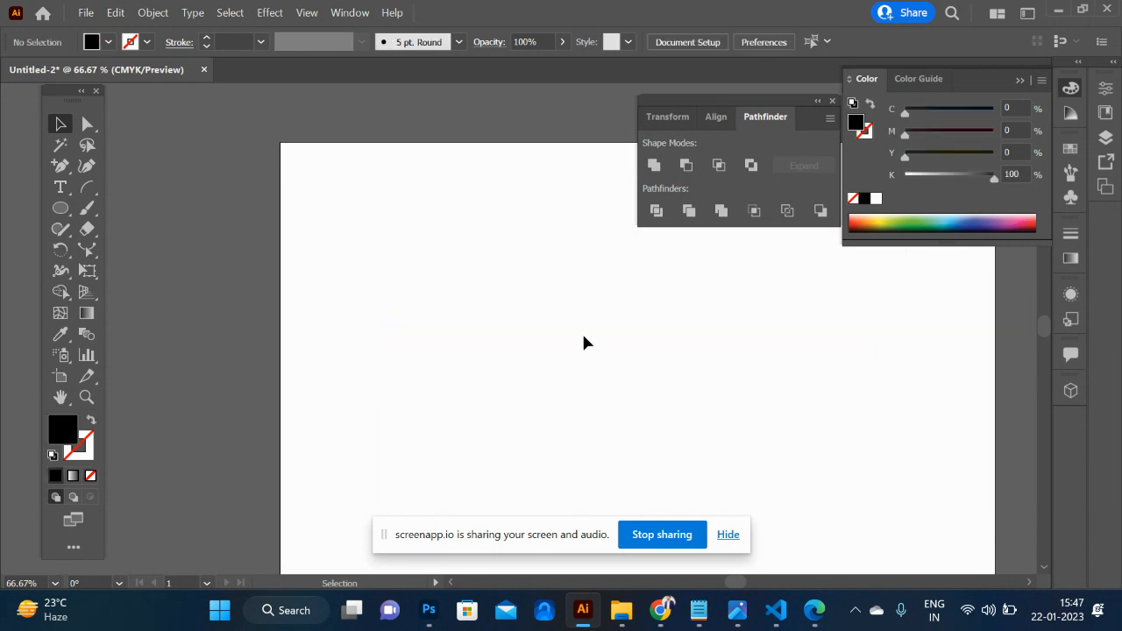
- Add the point text "mango" in Poppins Bold, 96 pt, on the empty artboard
key("m")
key("a")
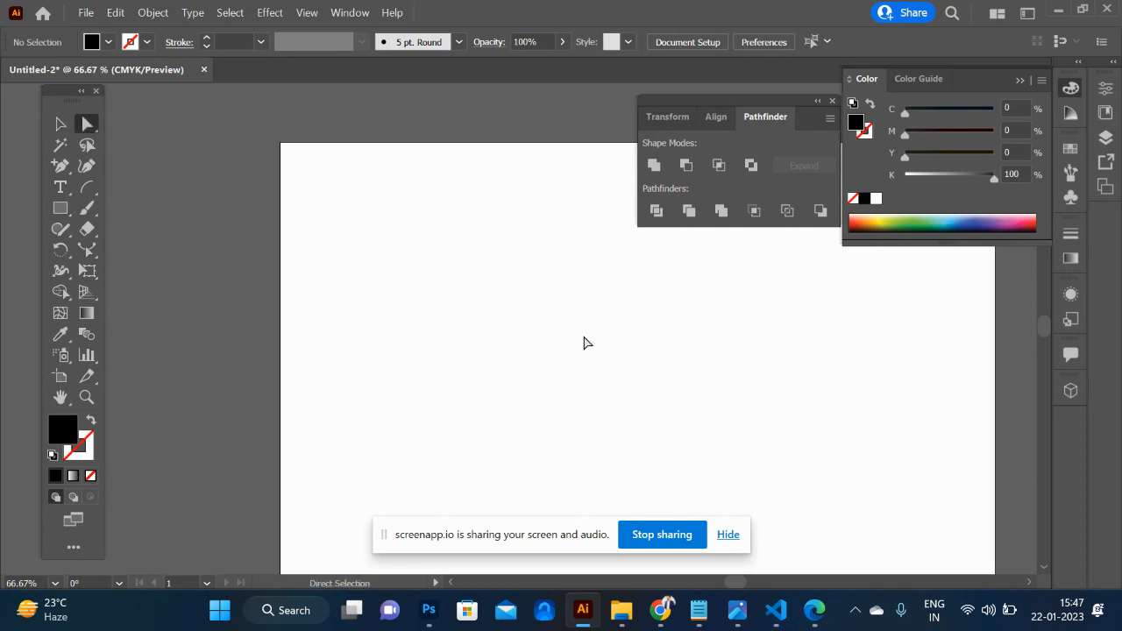
key("m")
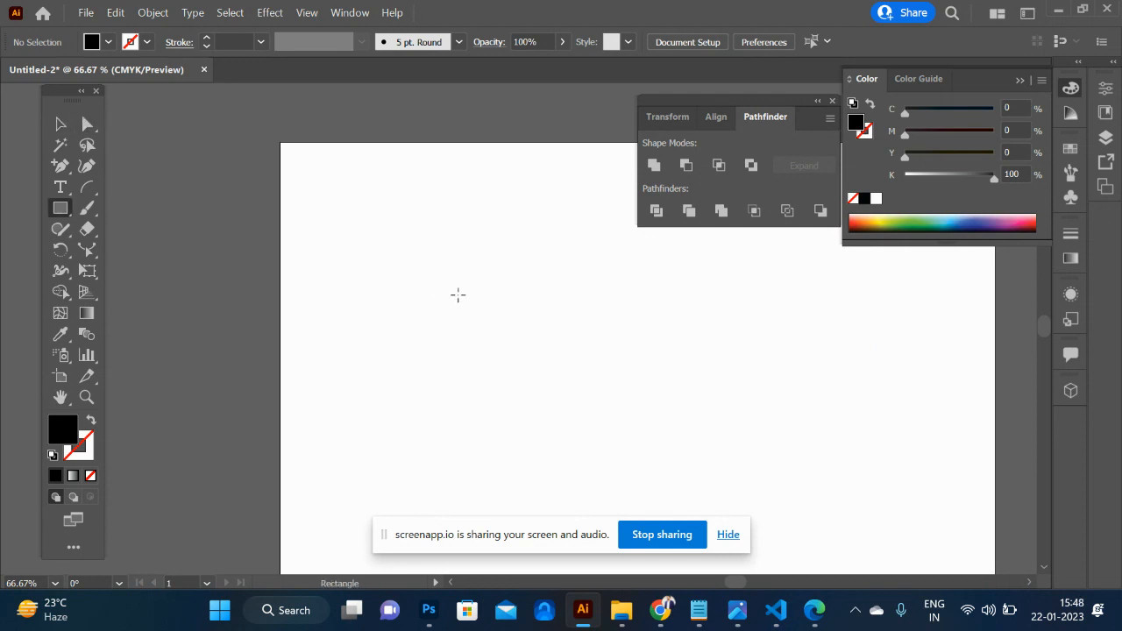
left_click(58, 185)
left_click(414, 364)
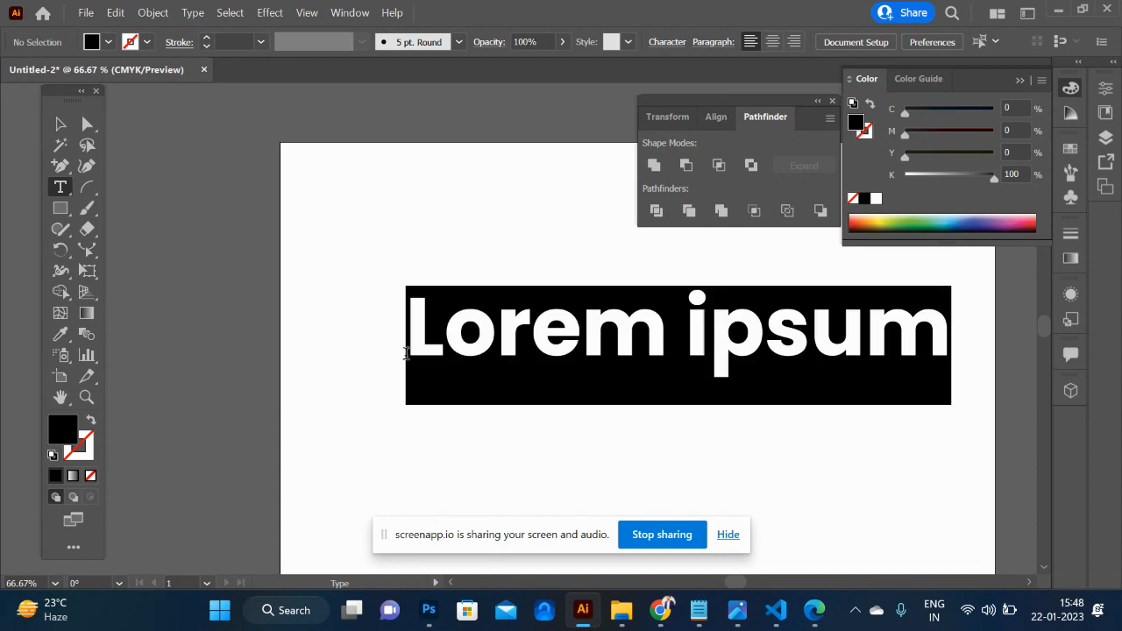
type("M")
key("BackSpace")
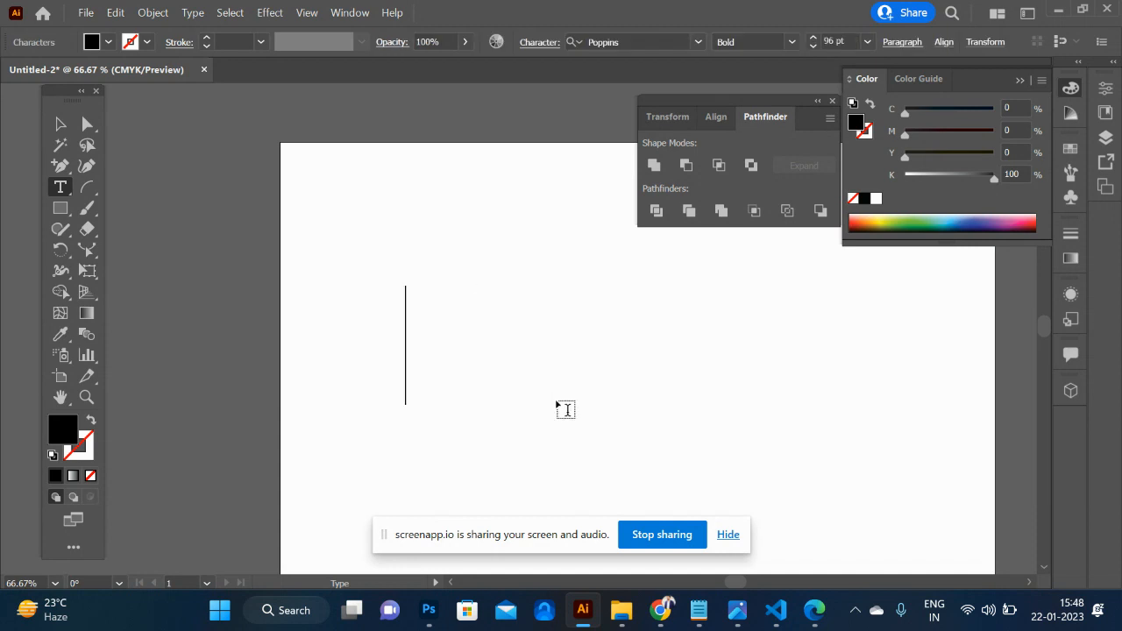
type("mango")
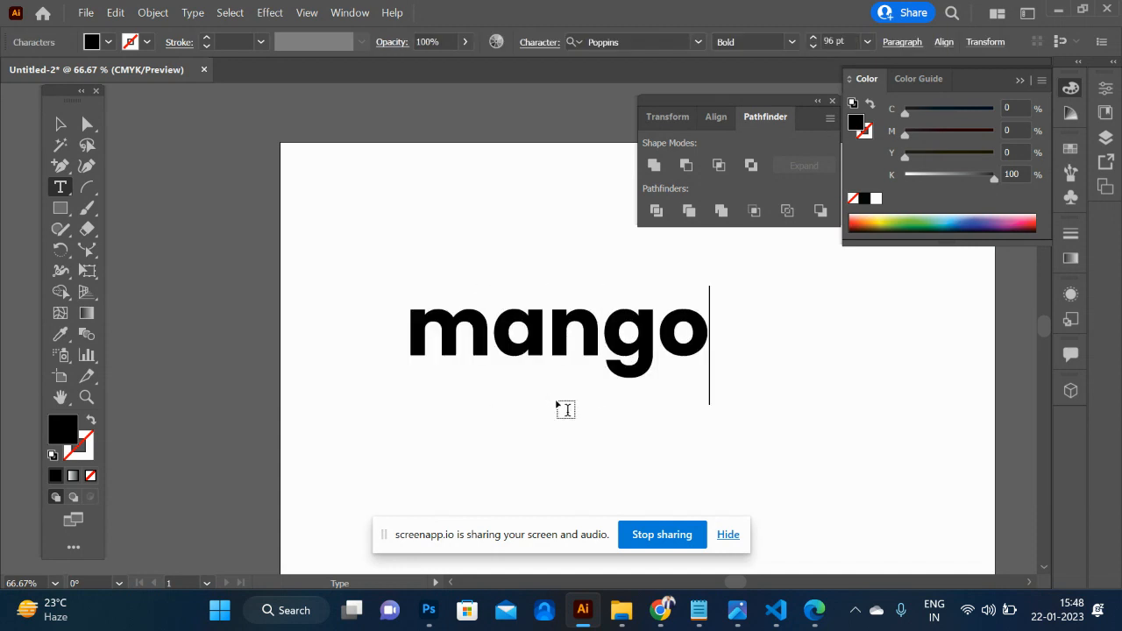
- Scale up the mango text and reposition it near the middle of the artboard's width
left_click(55, 126)
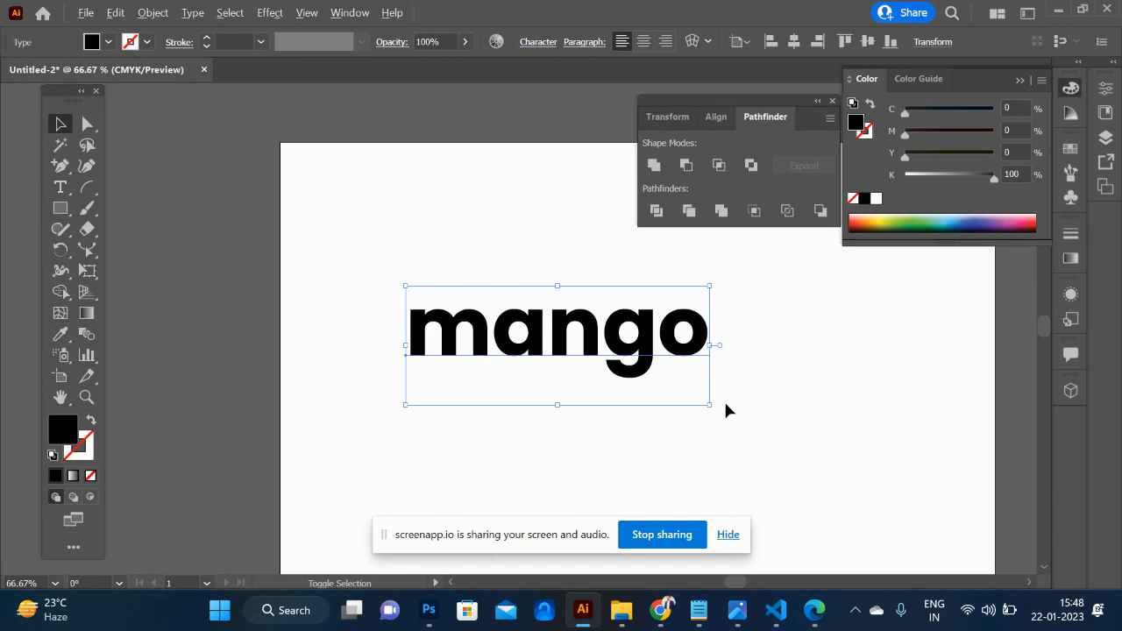
left_click_drag(711, 405, 828, 493)
left_click_drag(508, 341, 571, 354)
key("ctrl+shift+o")
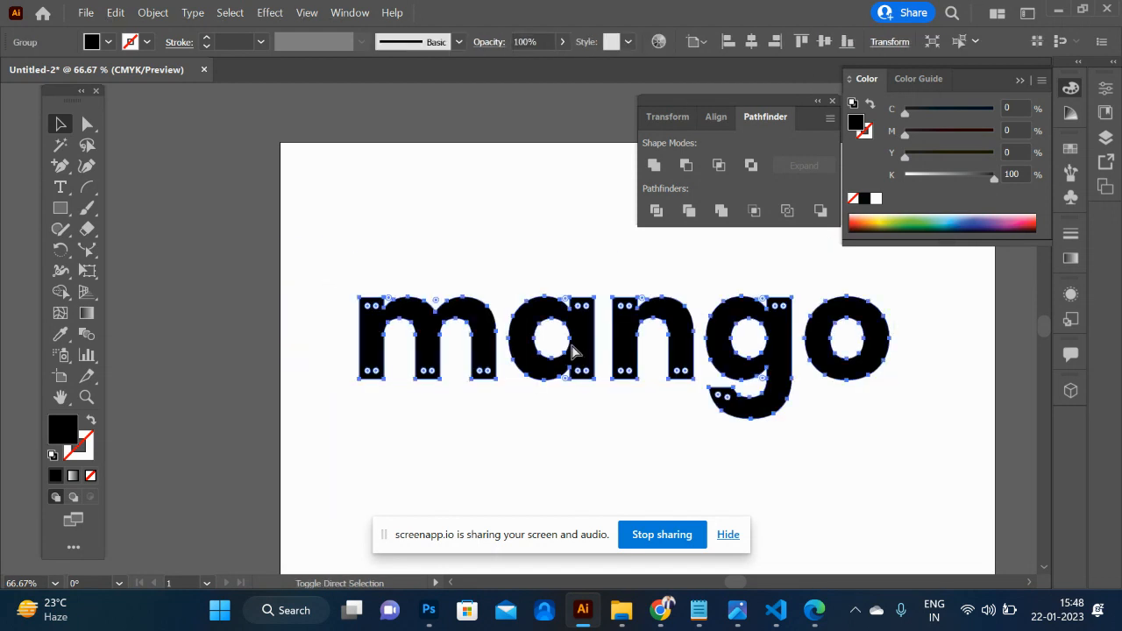
right_click(596, 355)
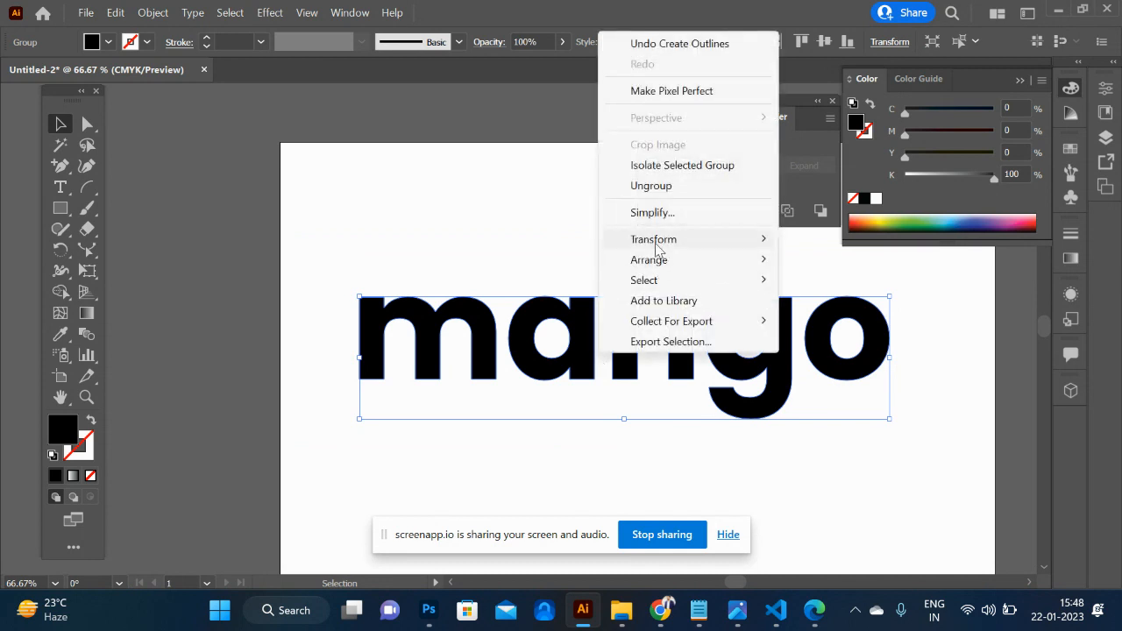
left_click(665, 190)
key("ctrl+z")
key("ctrl+z")
key("ctrl+z")
key("ctrl+shift+z")
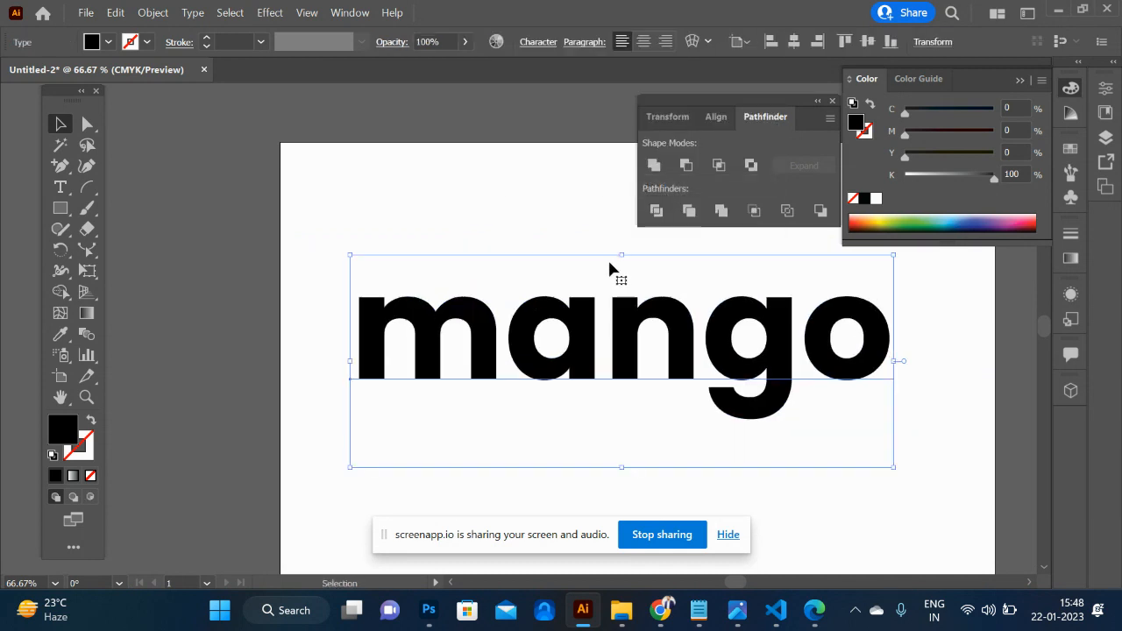
- Convert the mango text to outlines as separate letter shapes, then deselect it
left_click(189, 14)
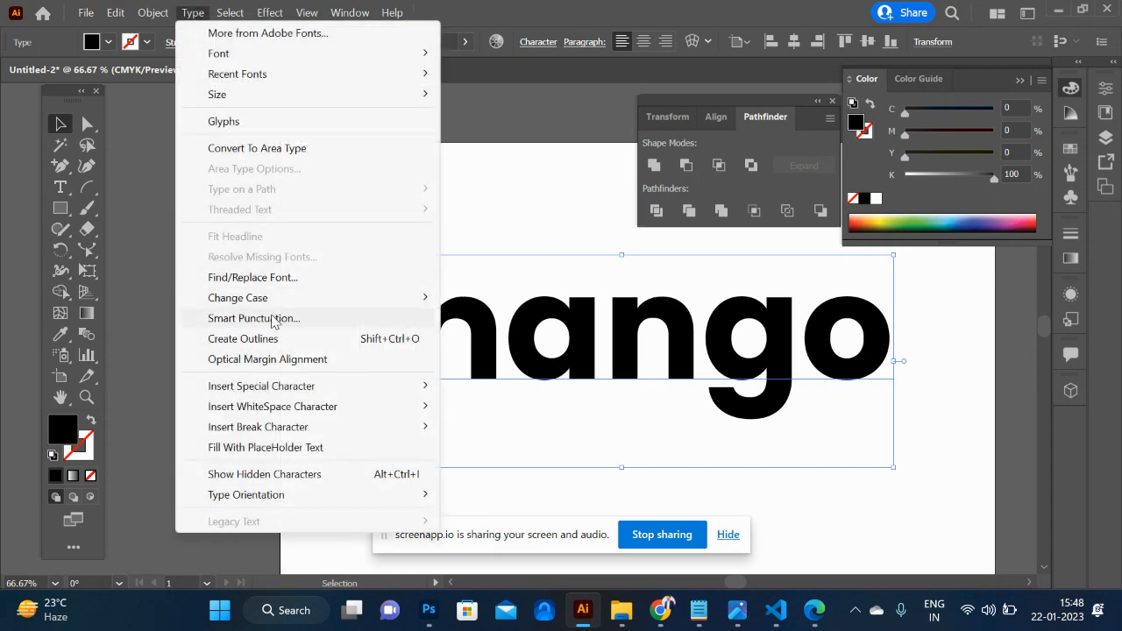
left_click(329, 340)
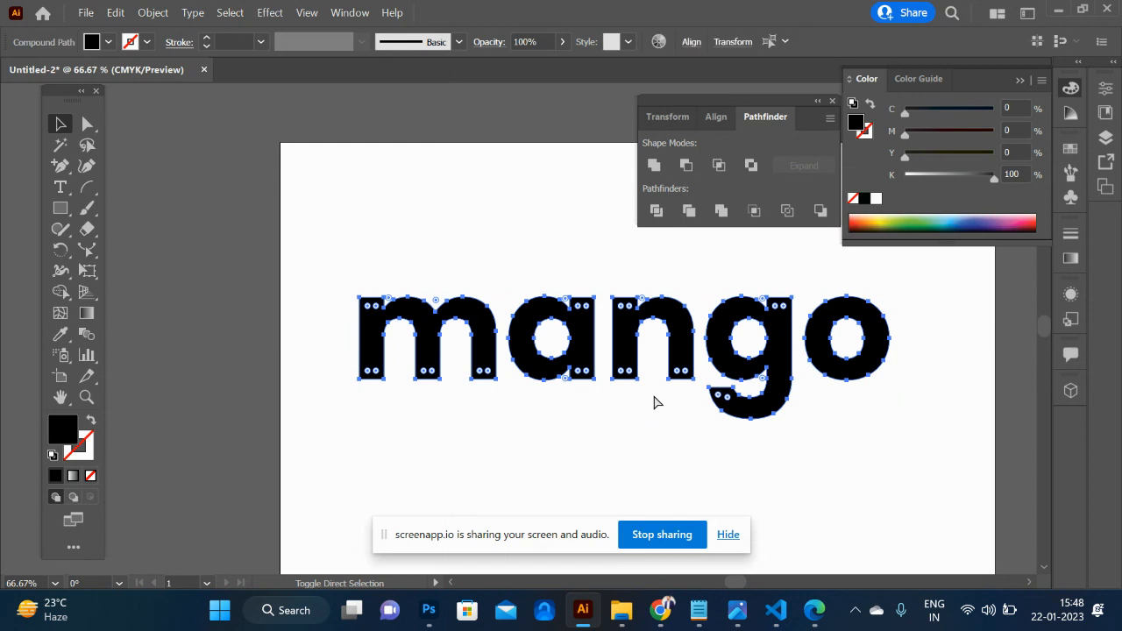
left_click(691, 477)
- Shift the letters n, g and o left together until the n touches the a
left_click_drag(614, 262, 863, 440)
key("shift+Left")
key("shift+Left")
key("shift+Left")
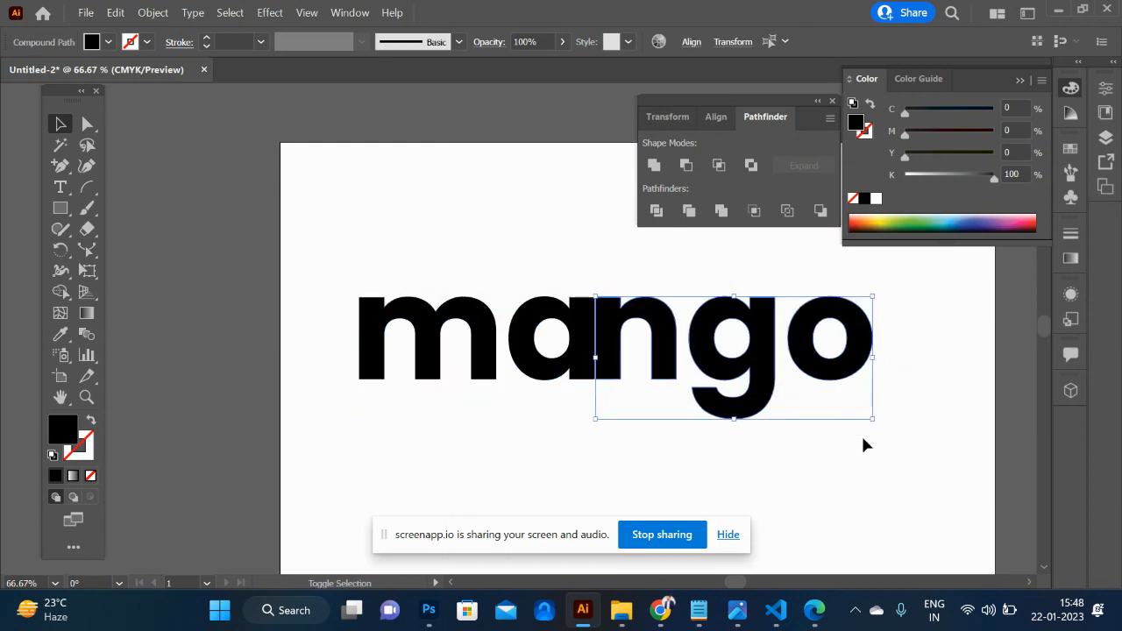
key("Left")
key("Left")
key("Left")
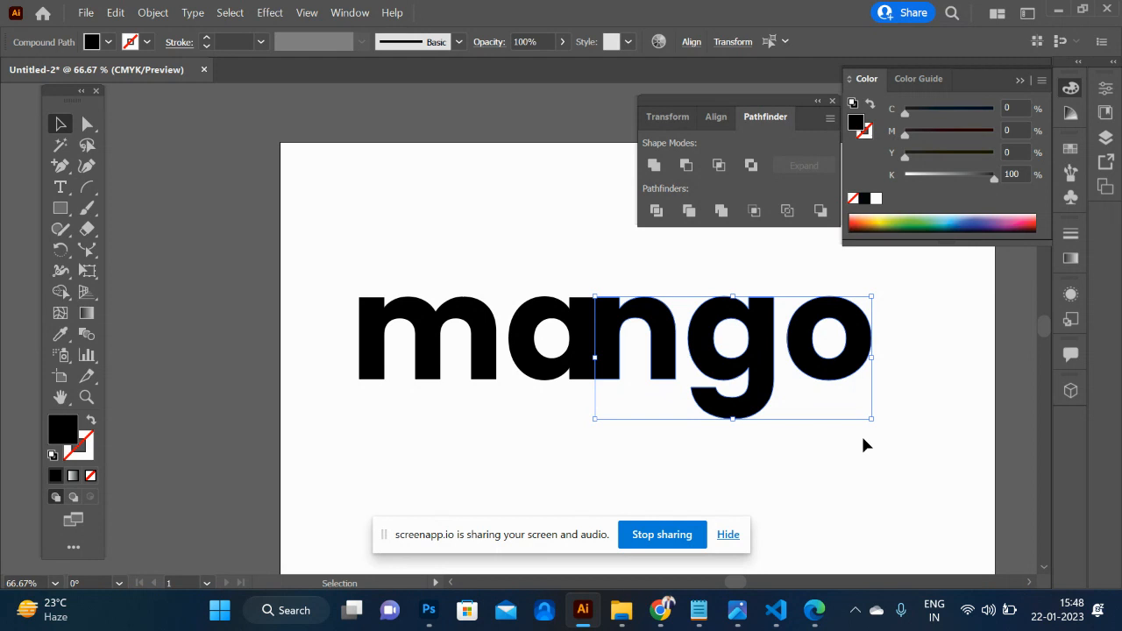
left_click(796, 451)
- Select the a and the n and fill the hole inside the a by merging its regions with Shape Builder
left_click(634, 320, "shift")
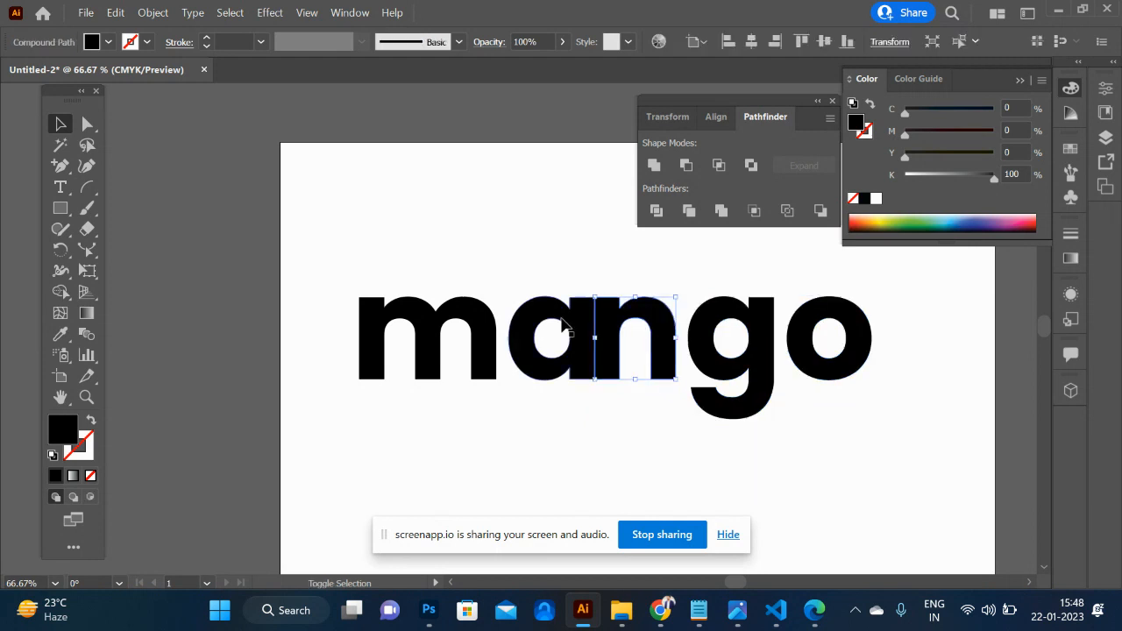
left_click(532, 324, "shift")
key("shift+m")
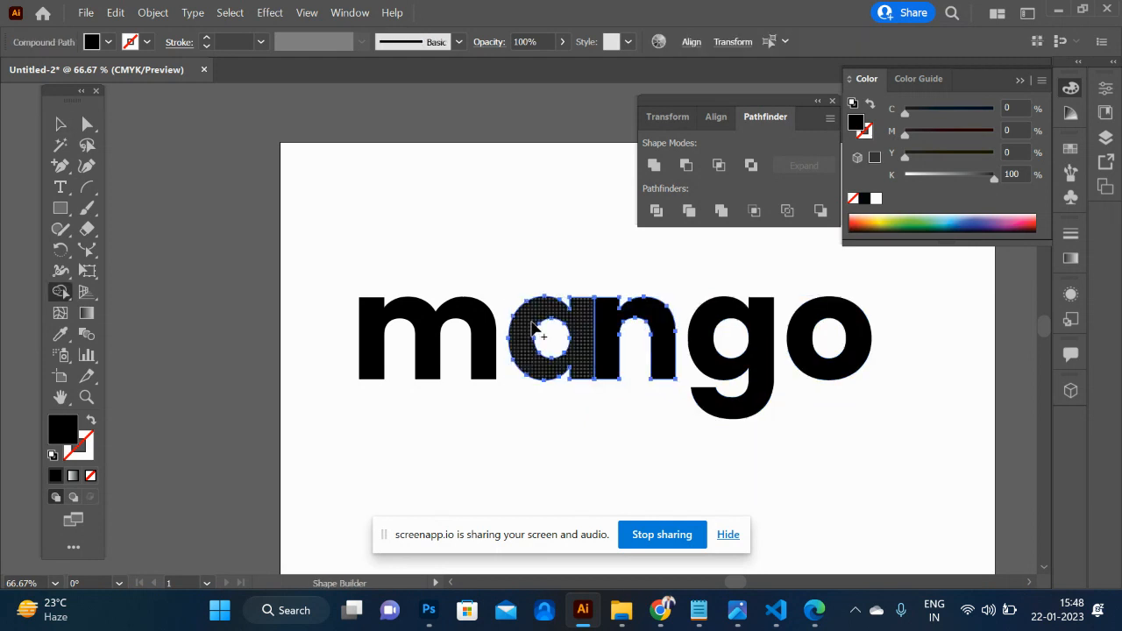
left_click_drag(603, 352, 541, 340)
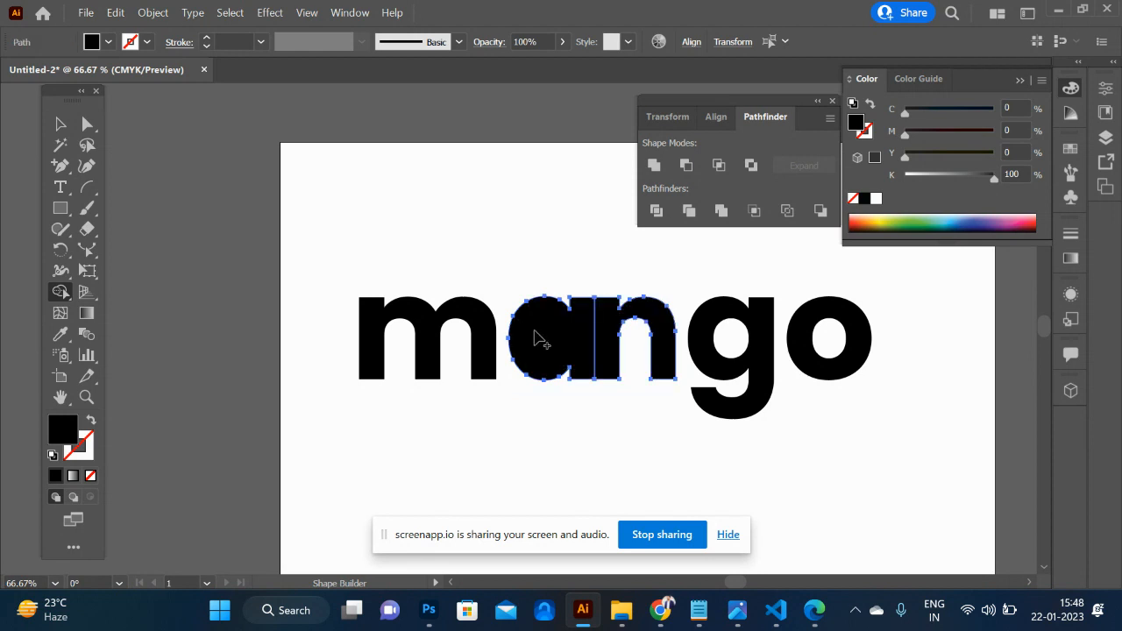
left_click(58, 127)
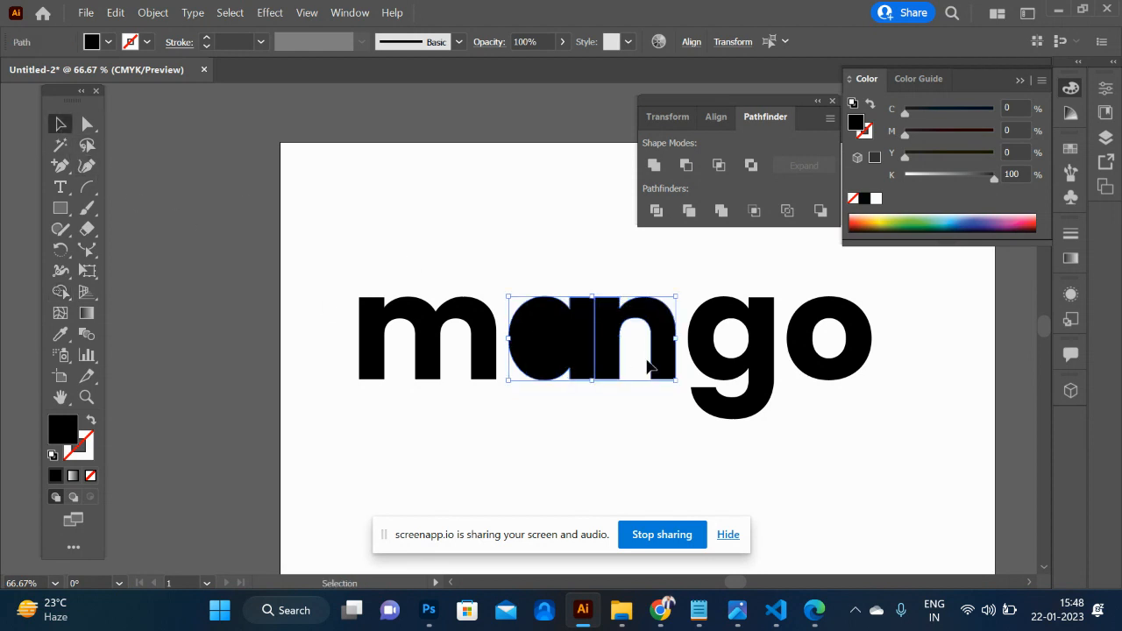
- Try to merge the a and the n into one shape with Shape Builder, then deselect them
key("shift+m")
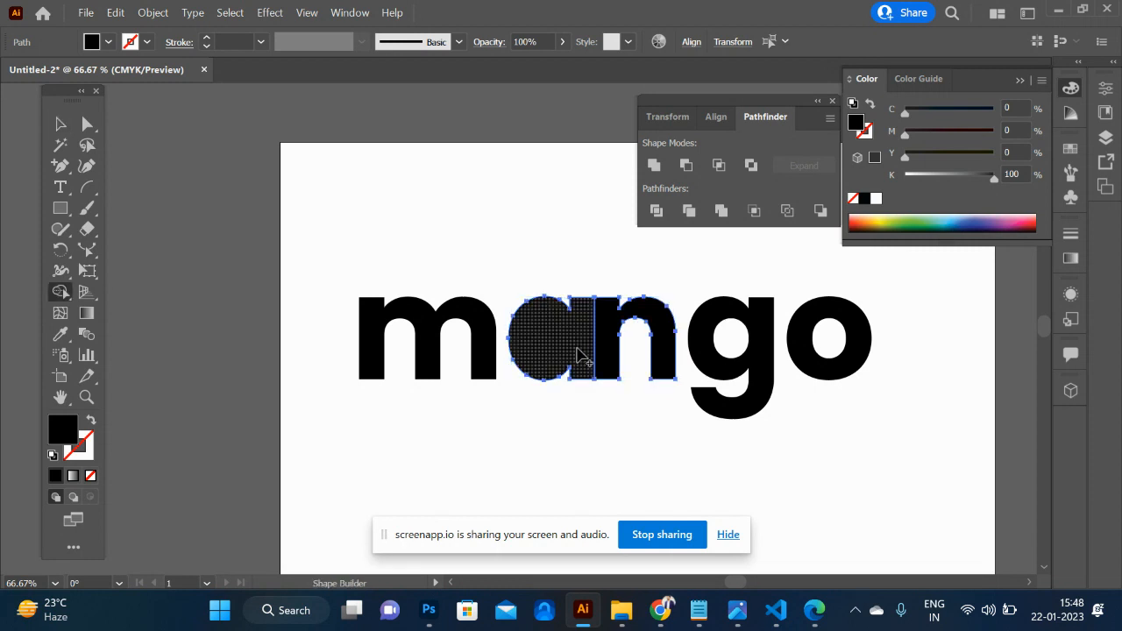
mouse_move(579, 355)
left_mouse_down()
mouse_move(621, 333)
mouse_move(611, 339)
left_mouse_up()
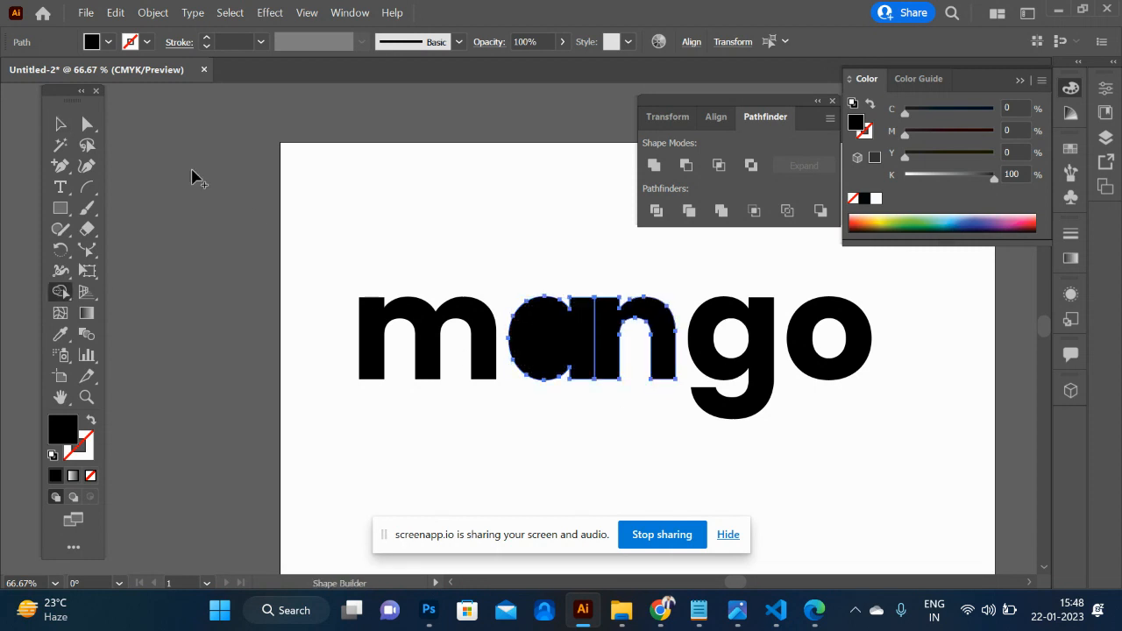
left_click(61, 123)
left_click(412, 221)
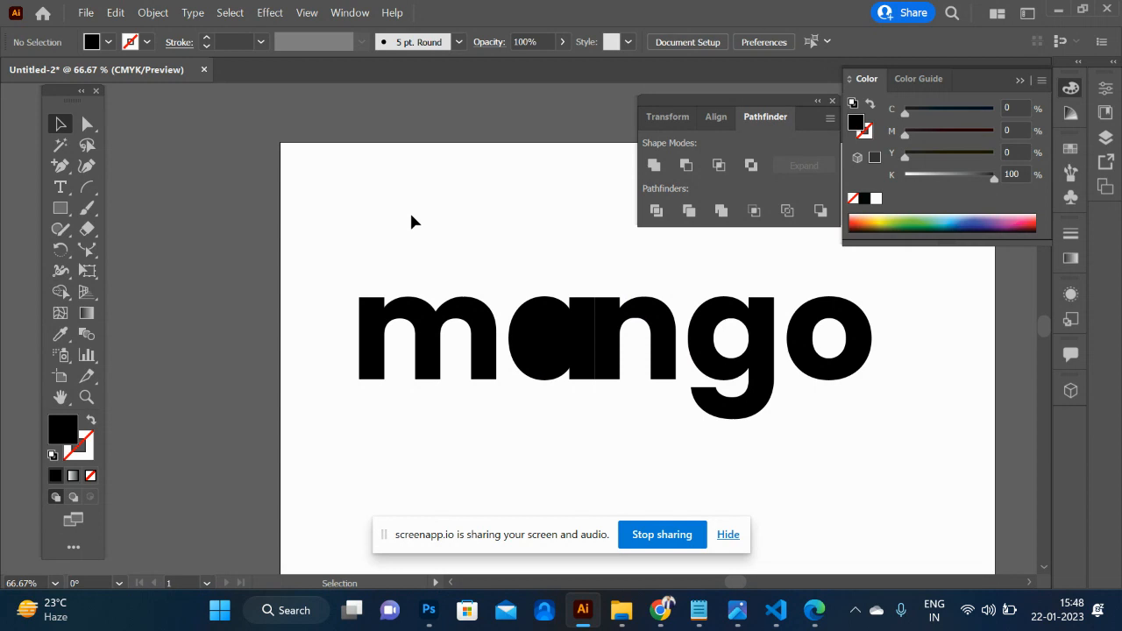
- Nudge the n left so it overlaps the a, and merge both letters into one shape with Shape Builder
left_click(606, 352)
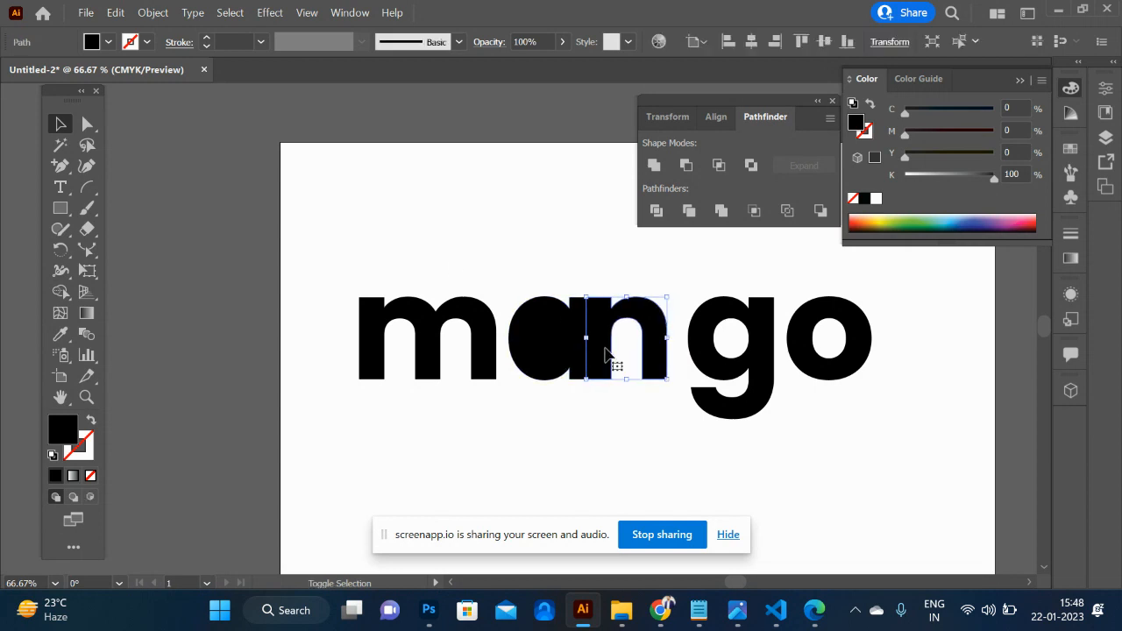
left_click(539, 333, "shift")
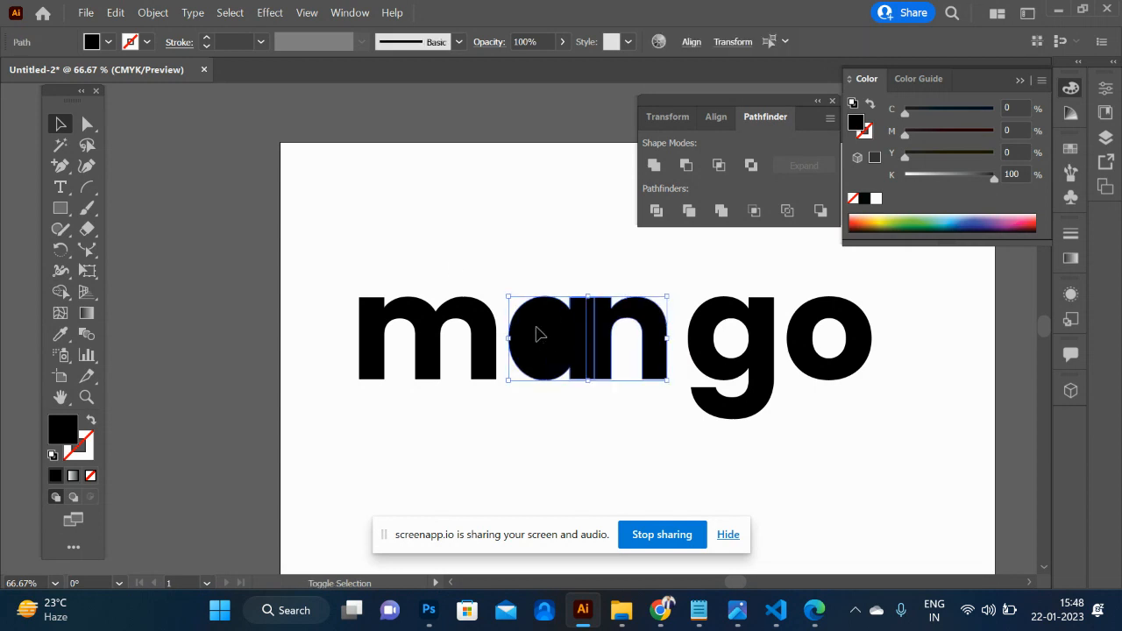
key("shift+m")
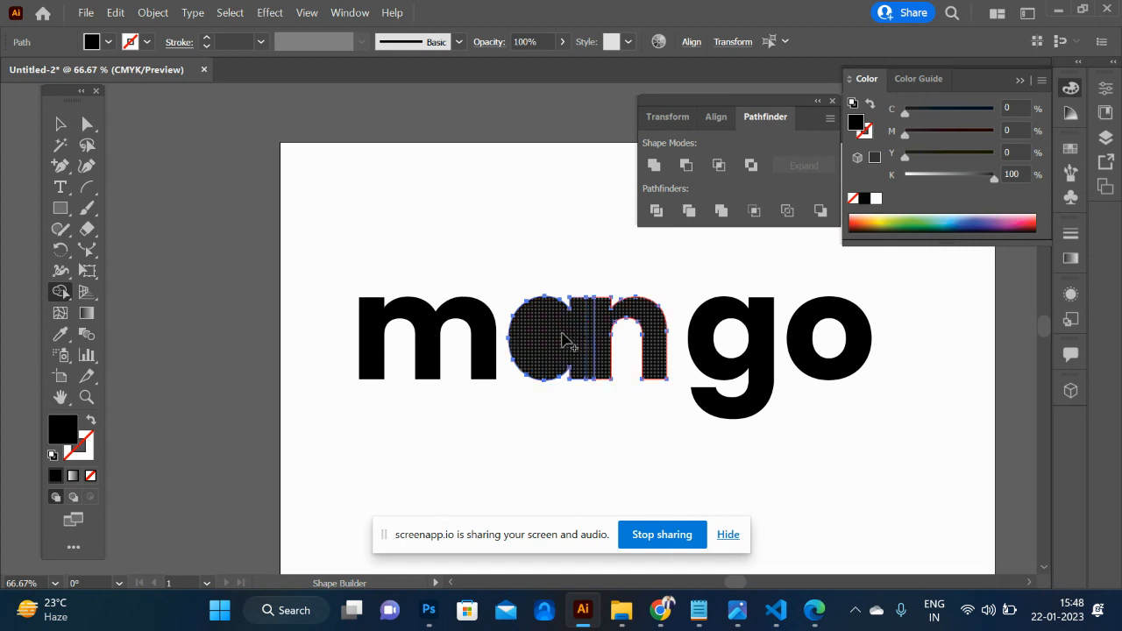
left_click(562, 334)
left_click(60, 127)
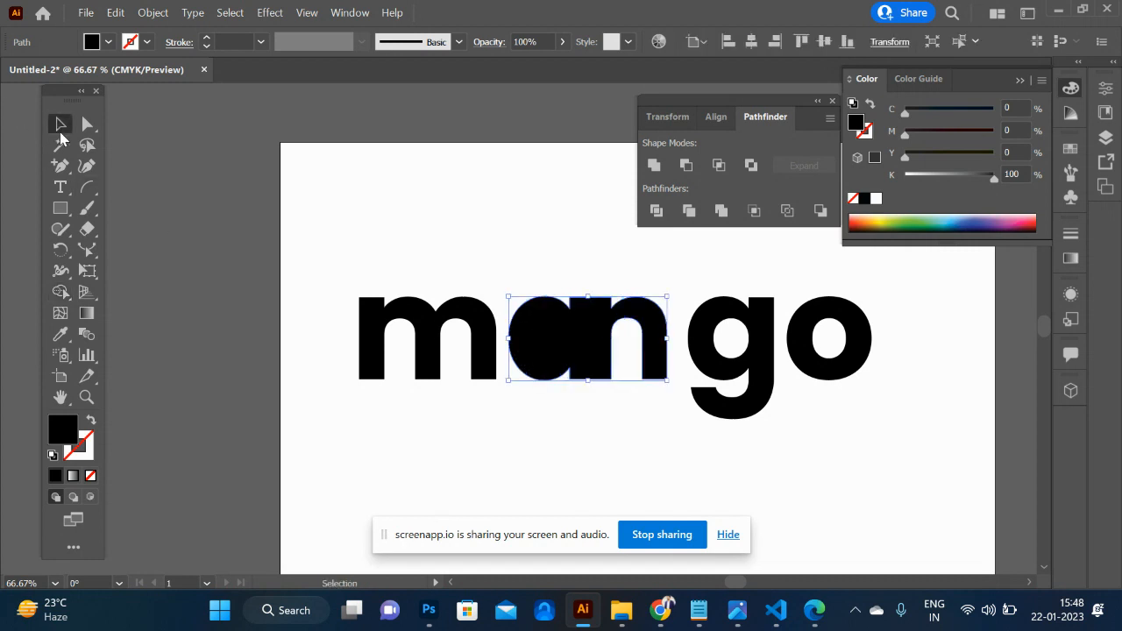
- Move the merged a-n shape, the g and the o left together until the a meets the m
left_click(724, 380, "shift")
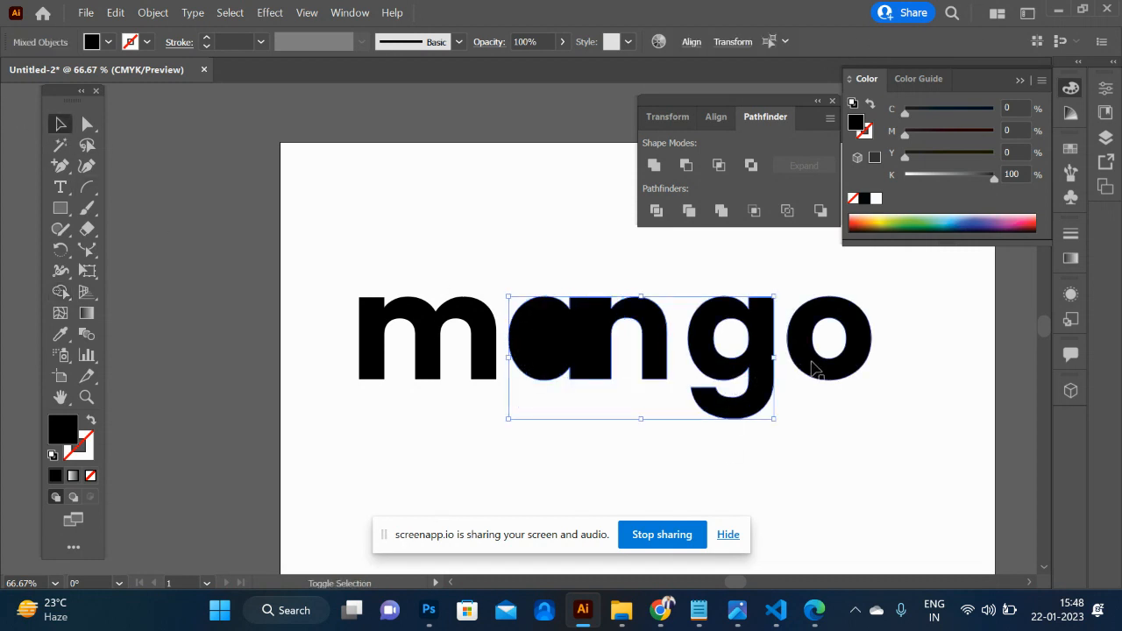
left_click(820, 372, "shift")
key("shift+Left")
key("shift+Left")
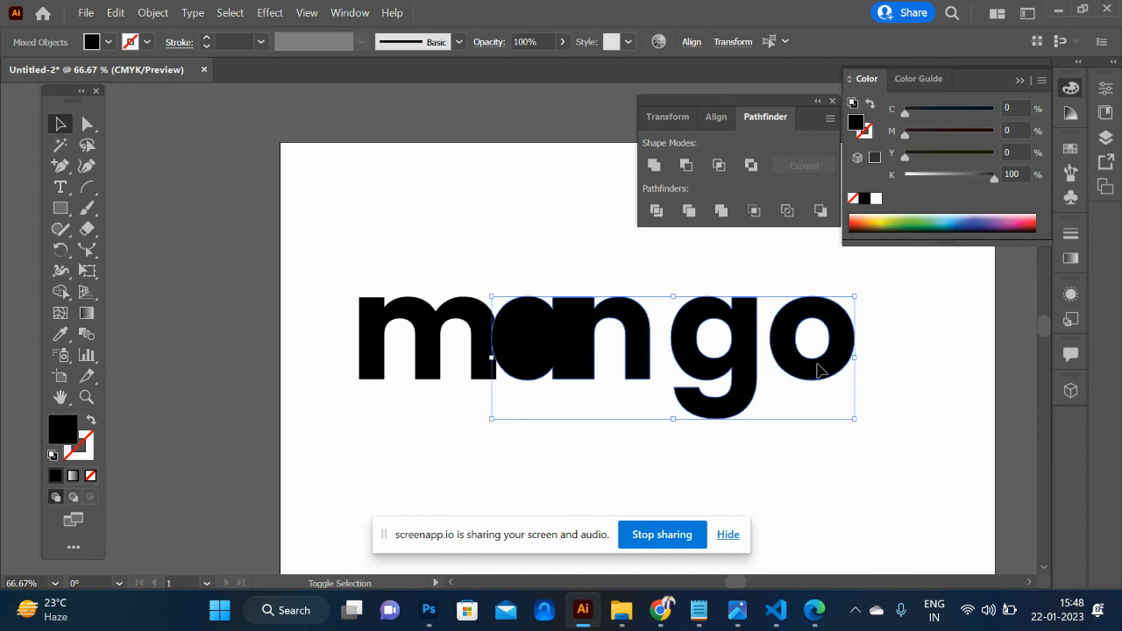
key("shift+Right")
key("Left")
key("Left")
key("Left")
key("Left")
key("Left")
key("Left")
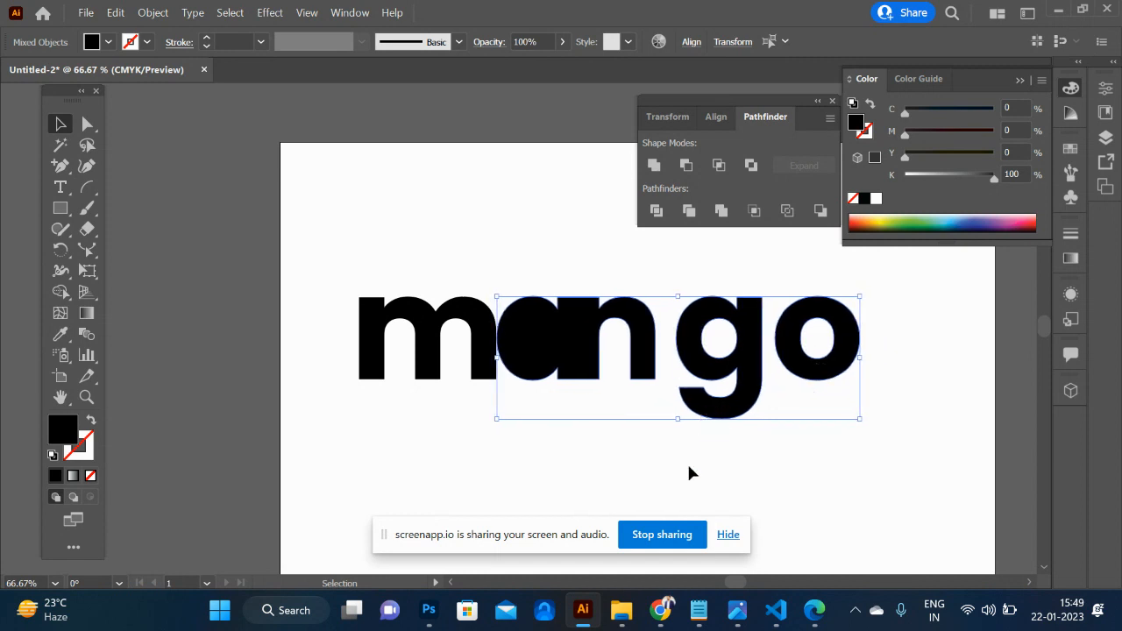
left_click(689, 470)
- Switch to the web browser and search Google Images for "mango png"
key("alt+Tab")
left_click(398, 88)
type("man")
key("ctrl+a")
type("mango png")
key("Return")
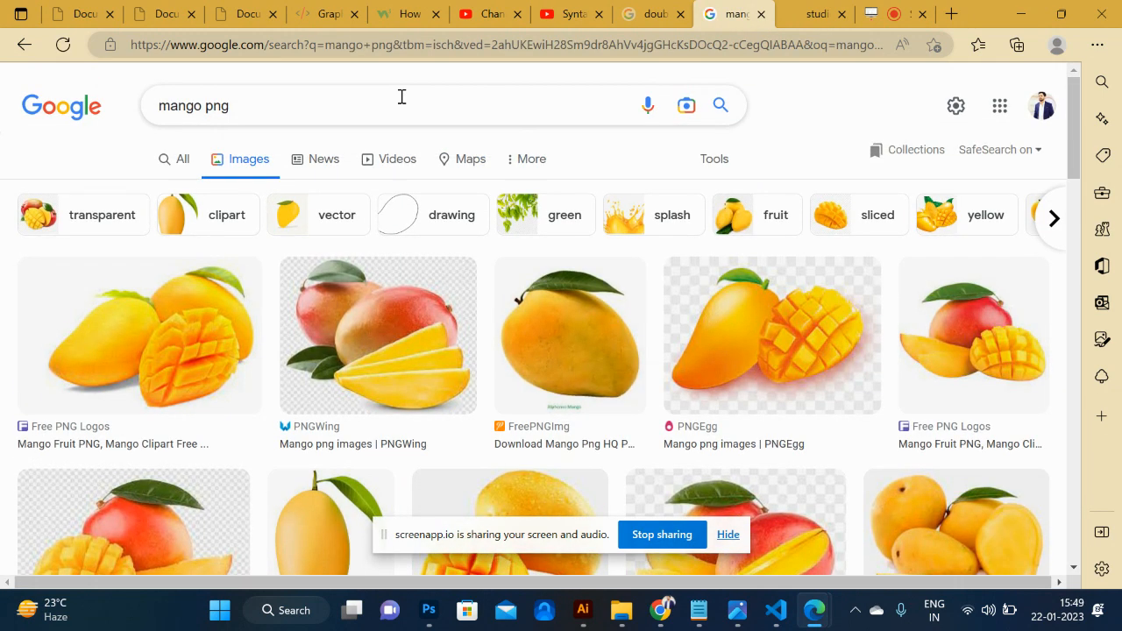
- Refine the image search to "mango png vector" and look through the results for a simple mango illustration
left_click(399, 107)
type("vector")
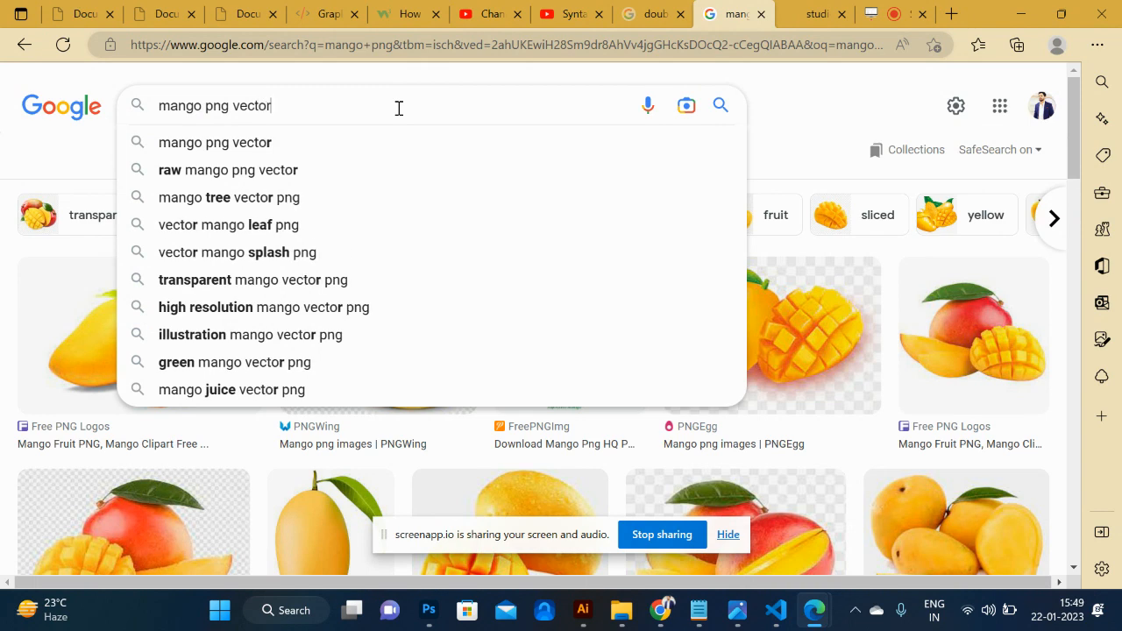
key("Return")
scroll(415, 315, "down", 2)
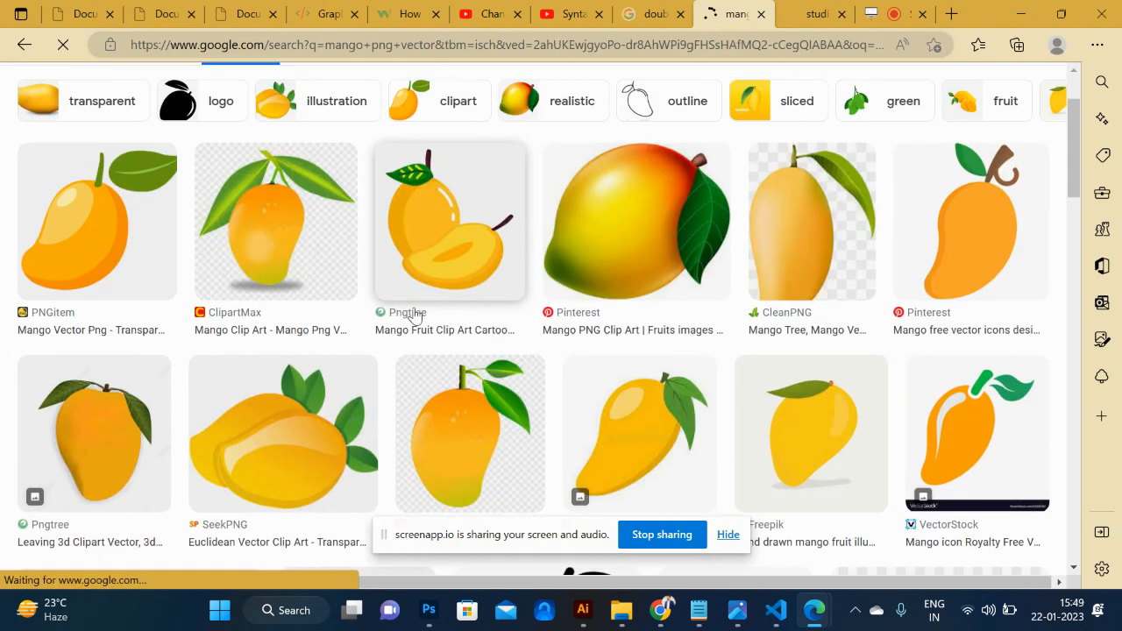
scroll(414, 317, "down", 3)
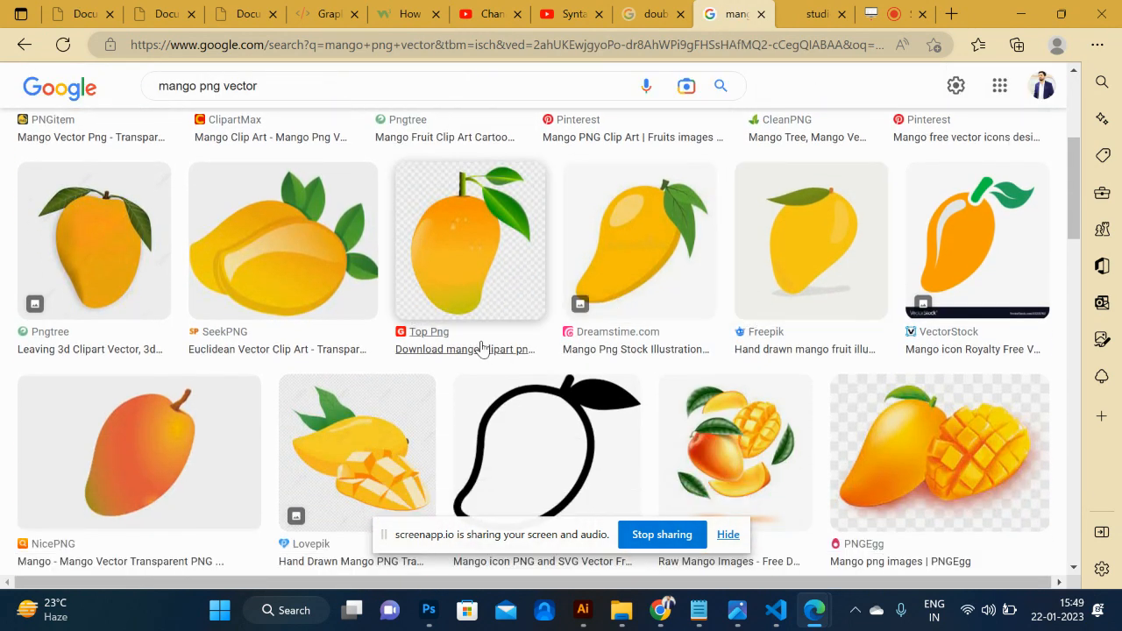
scroll(480, 349, "down", 5)
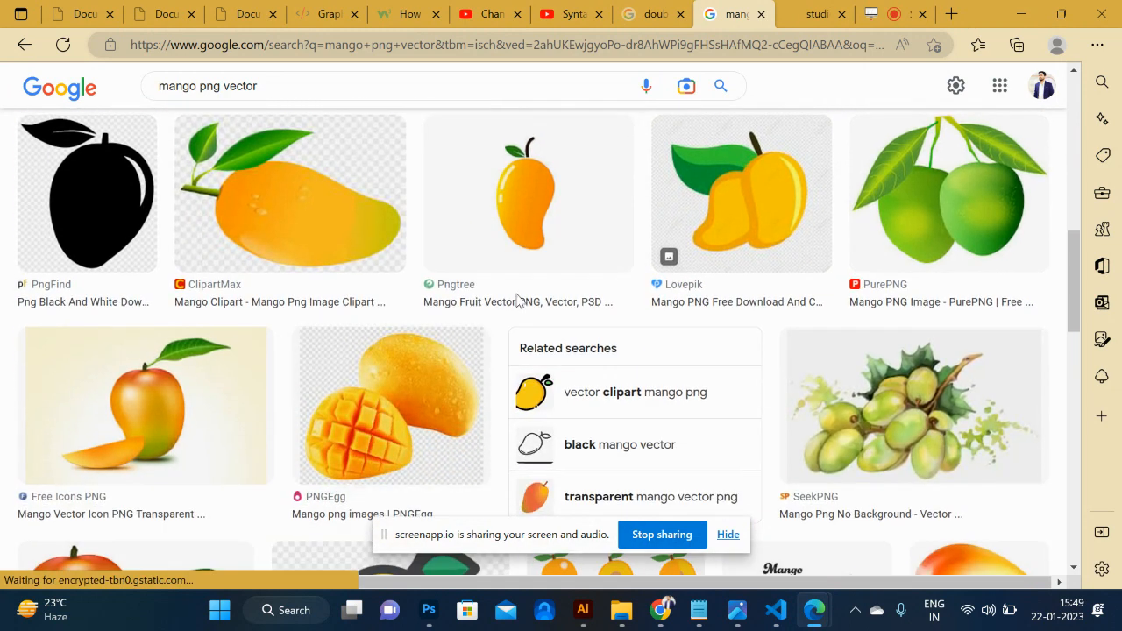
- Copy the Pngtree orange mango illustration with stem and green leaf, and paste it onto the Illustrator artboard
left_click(575, 218)
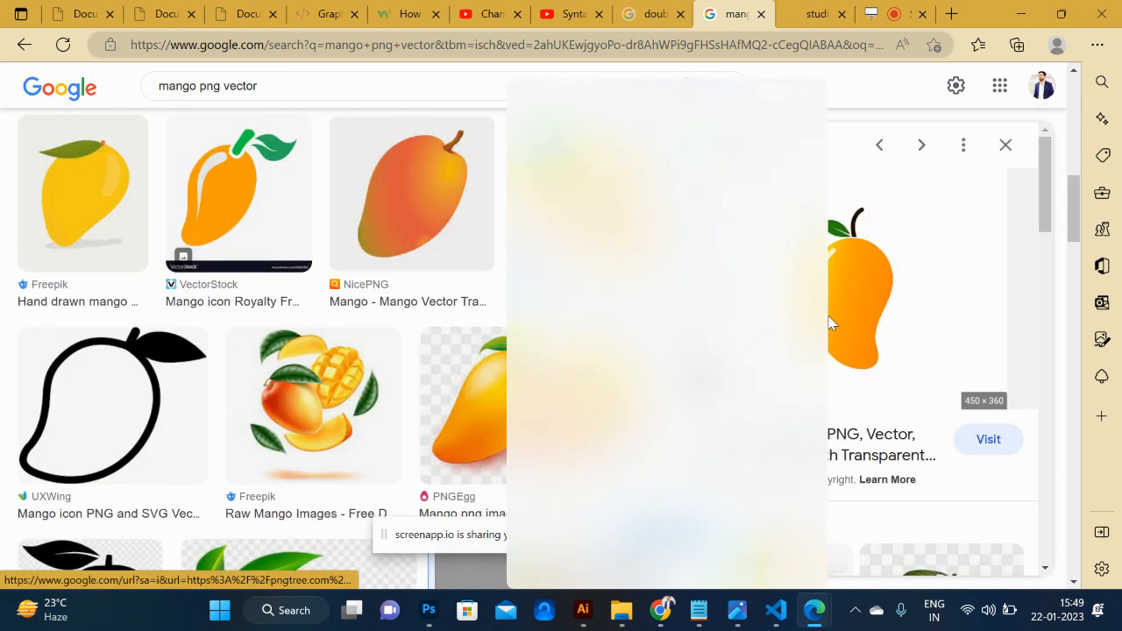
left_click(649, 347)
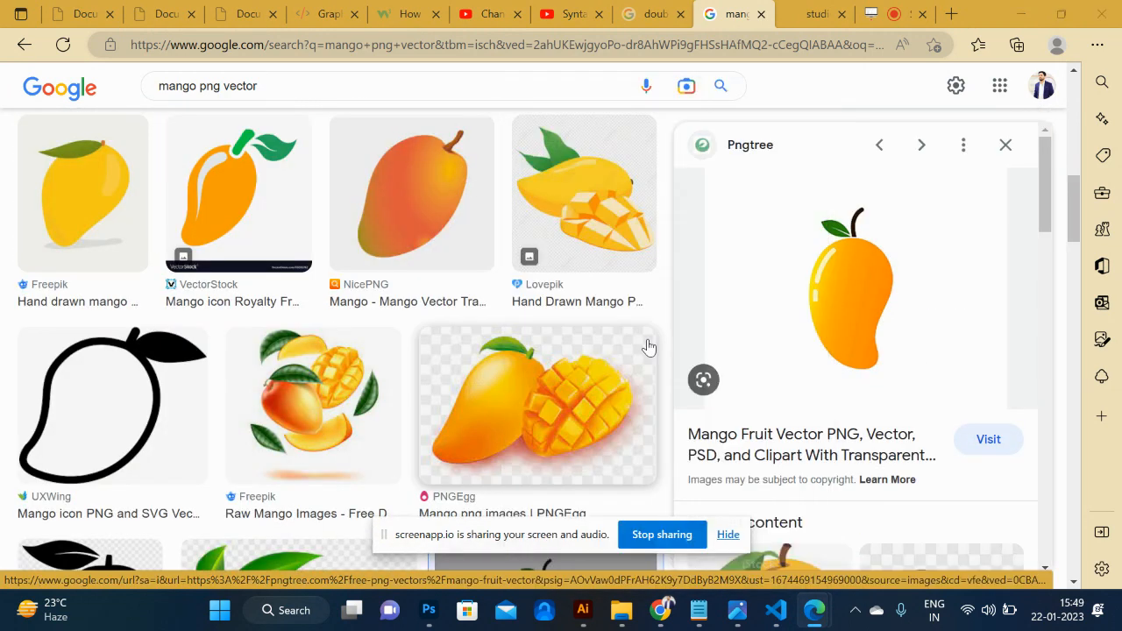
key("alt+Tab")
key("ctrl+v")
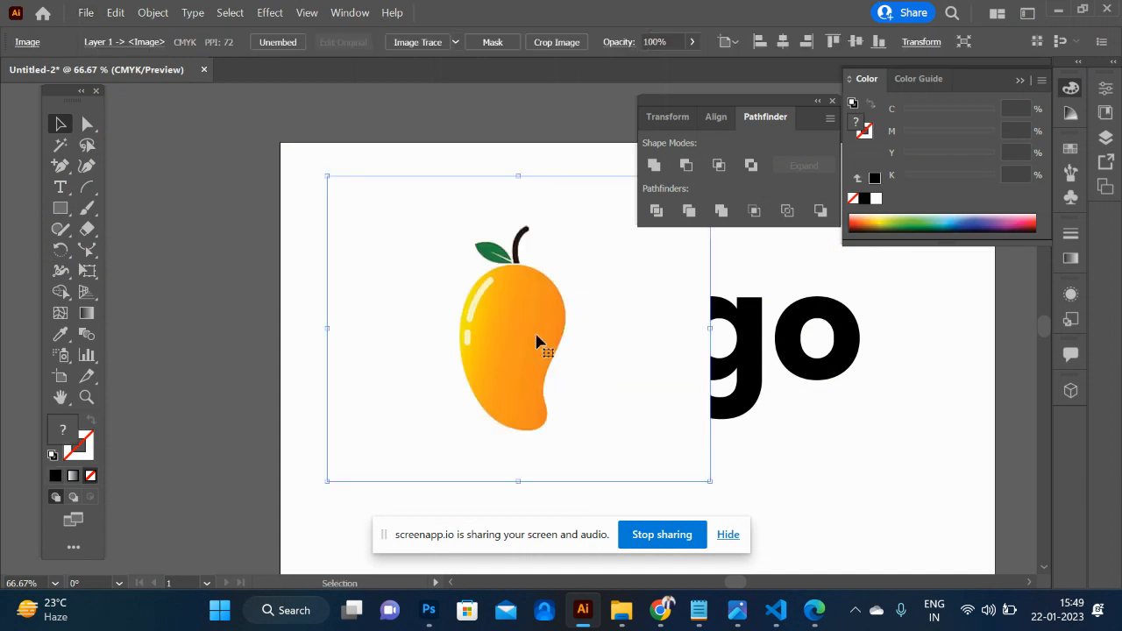
- Trace the mango body in the reference image with the Pen tool, closing the curved outline at the base of the stem
key("p")
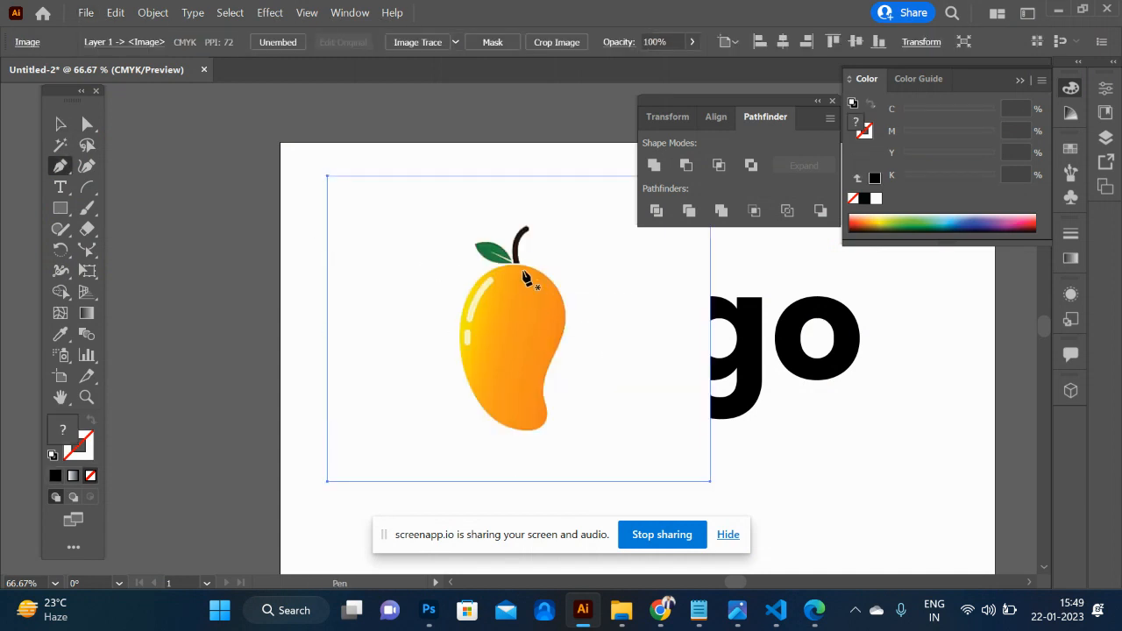
left_click(516, 263)
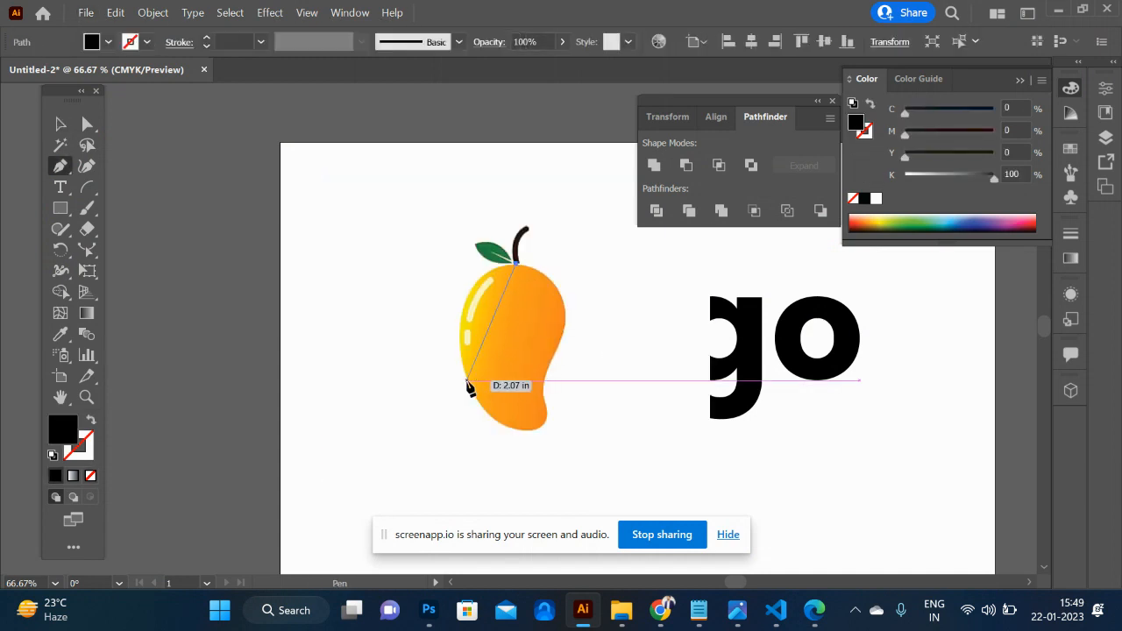
left_click_drag(467, 382, 497, 488)
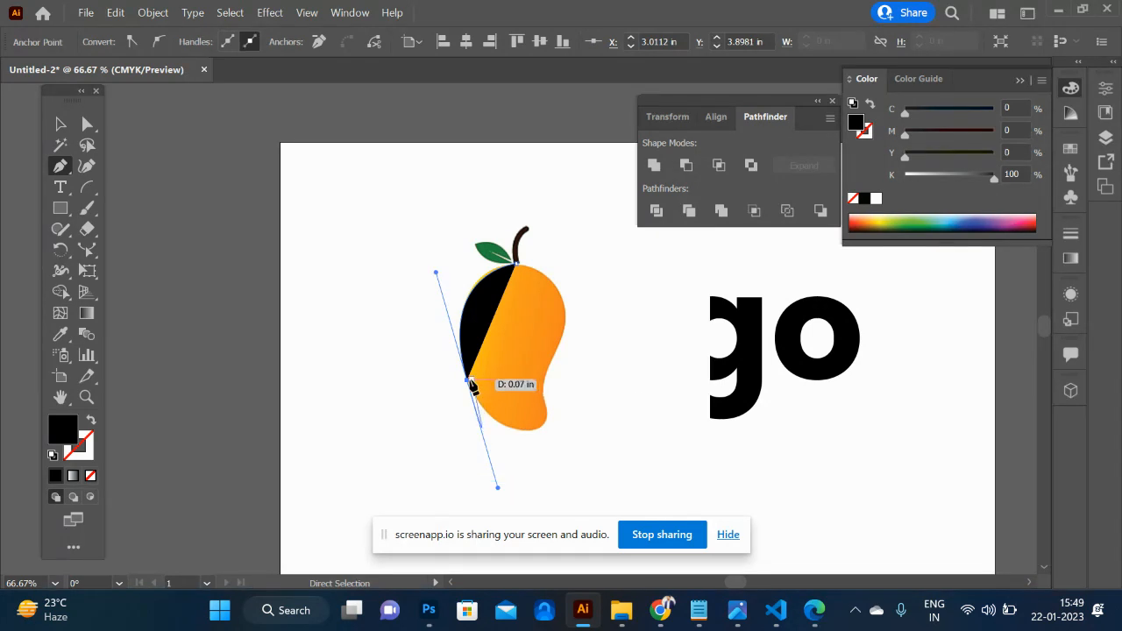
left_click(467, 382)
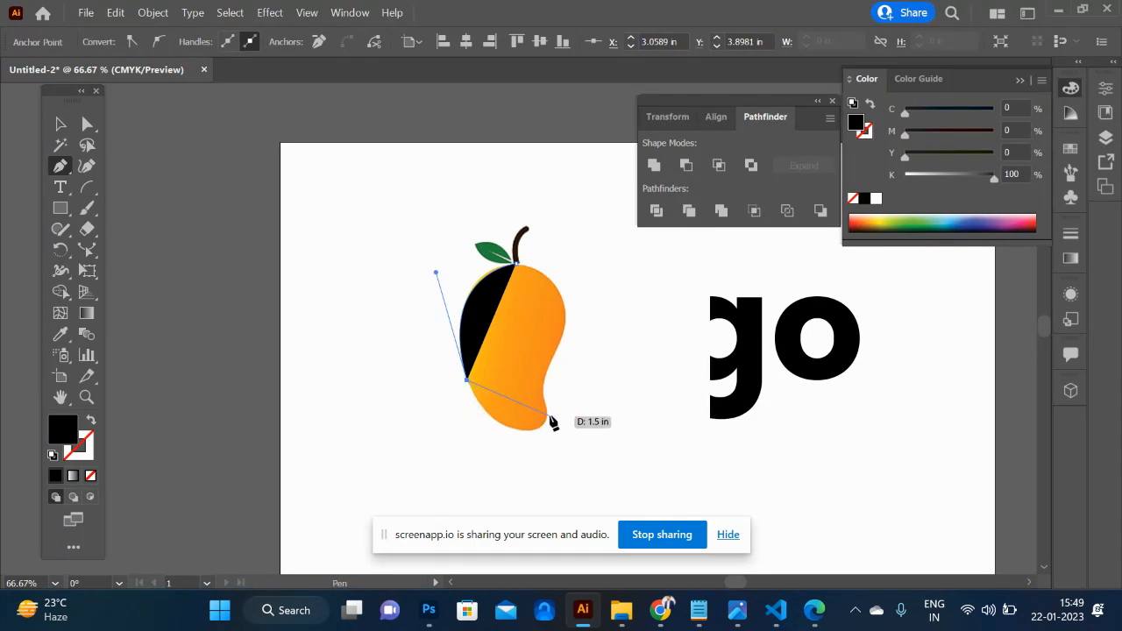
left_click_drag(568, 375, 575, 355)
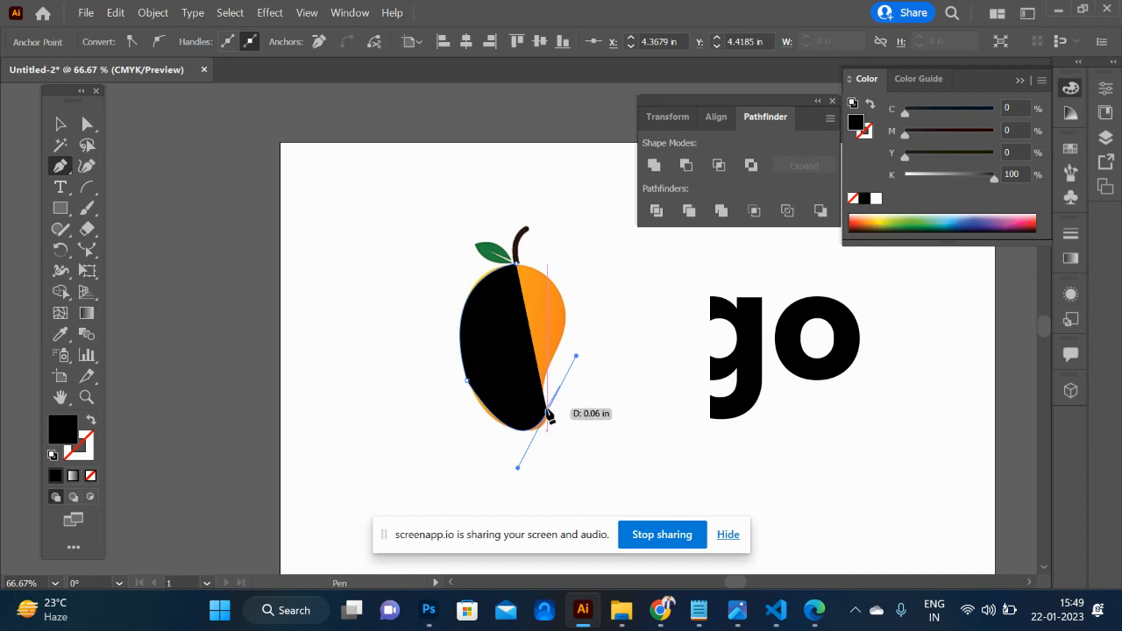
left_click(547, 413)
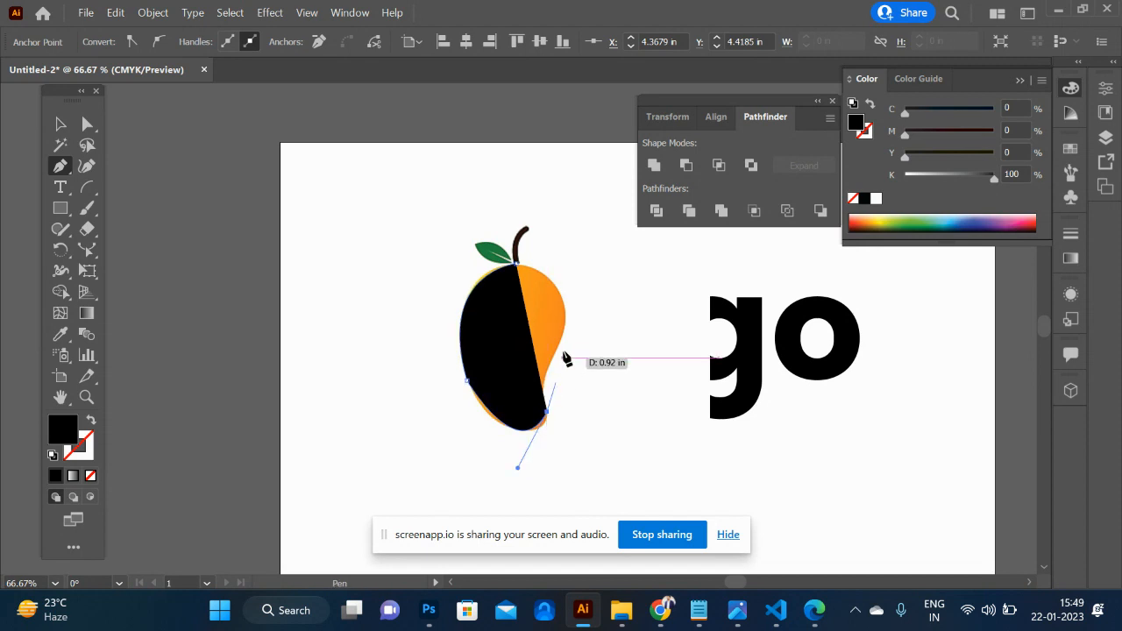
left_click_drag(561, 338, 597, 292)
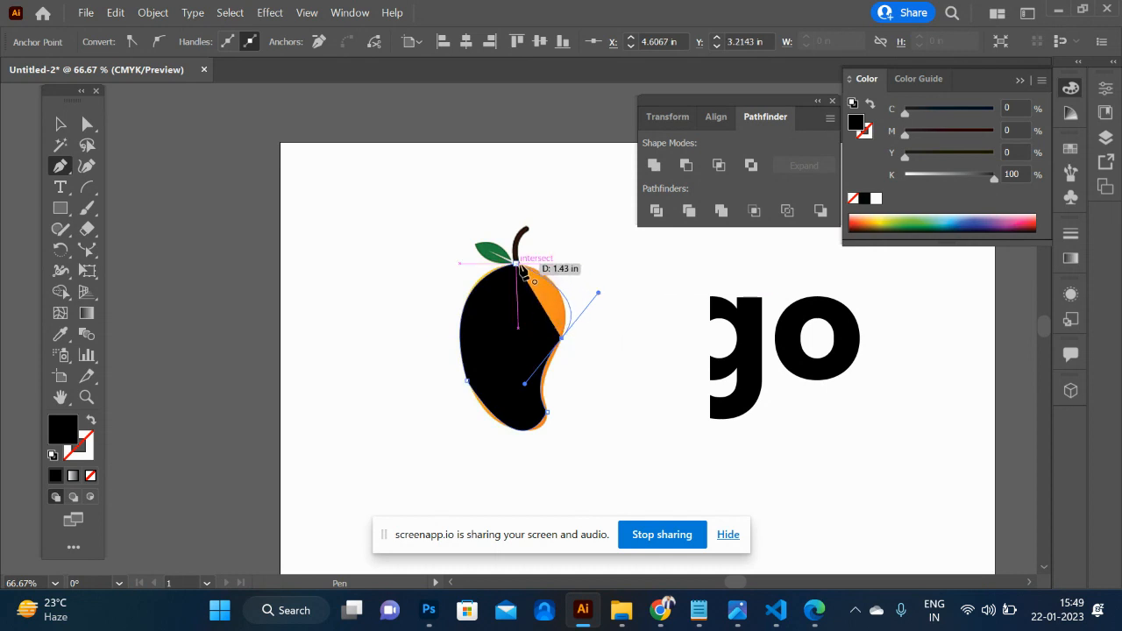
left_click(521, 266)
left_click_drag(599, 294, 590, 274)
- Round the corner at the lower tip of the traced mango shape to about 0.42 in
left_click(53, 132)
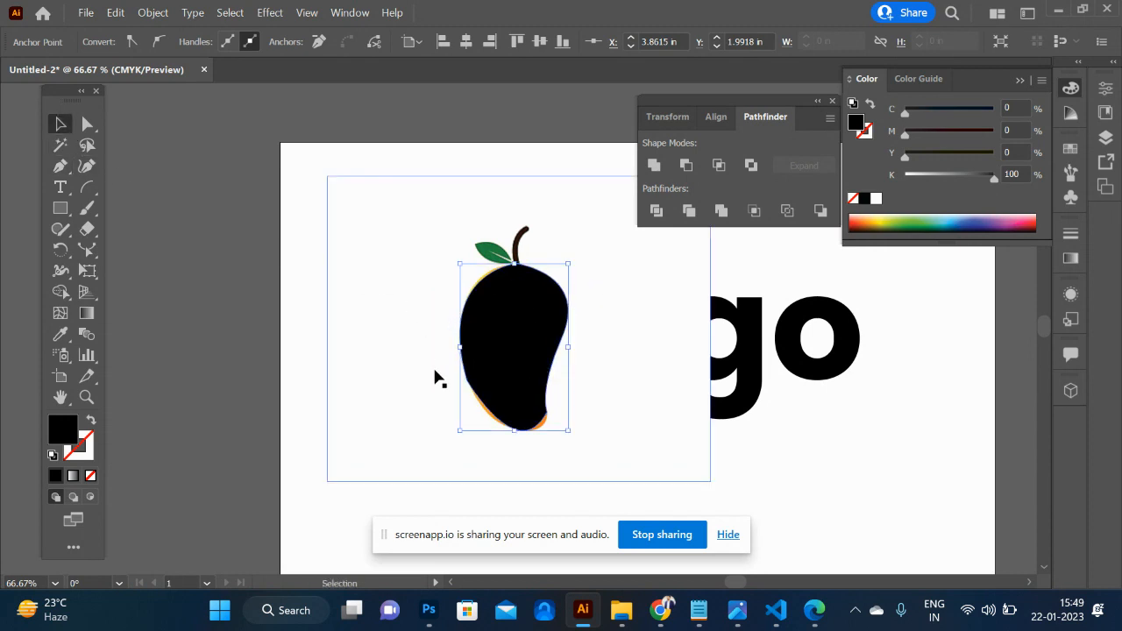
left_click(433, 369)
left_click(532, 394)
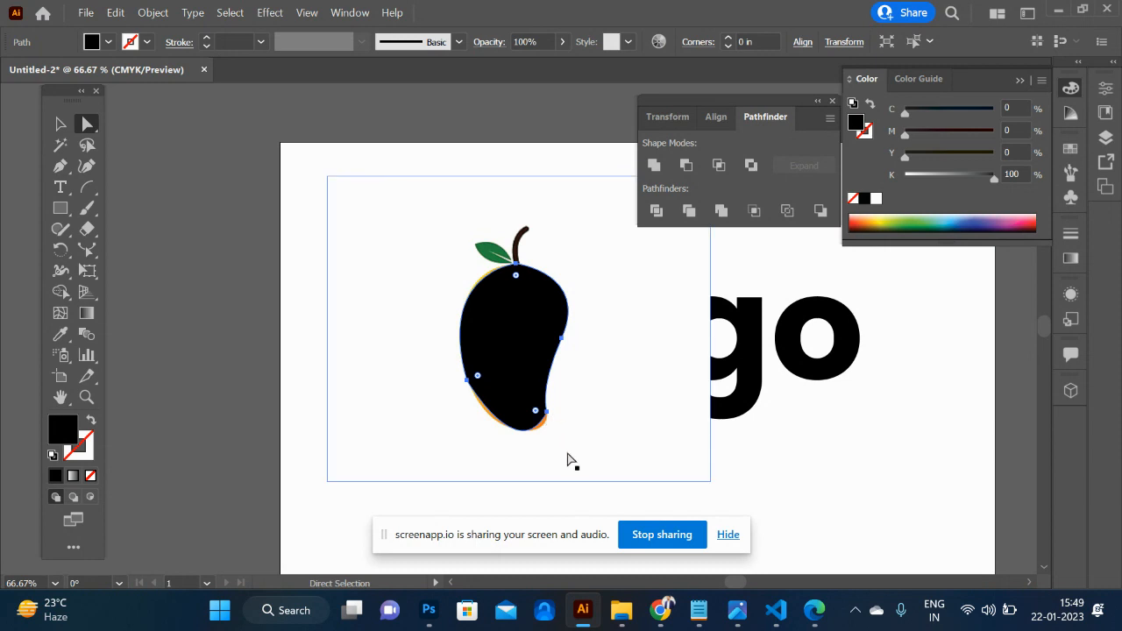
left_click_drag(534, 409, 493, 384)
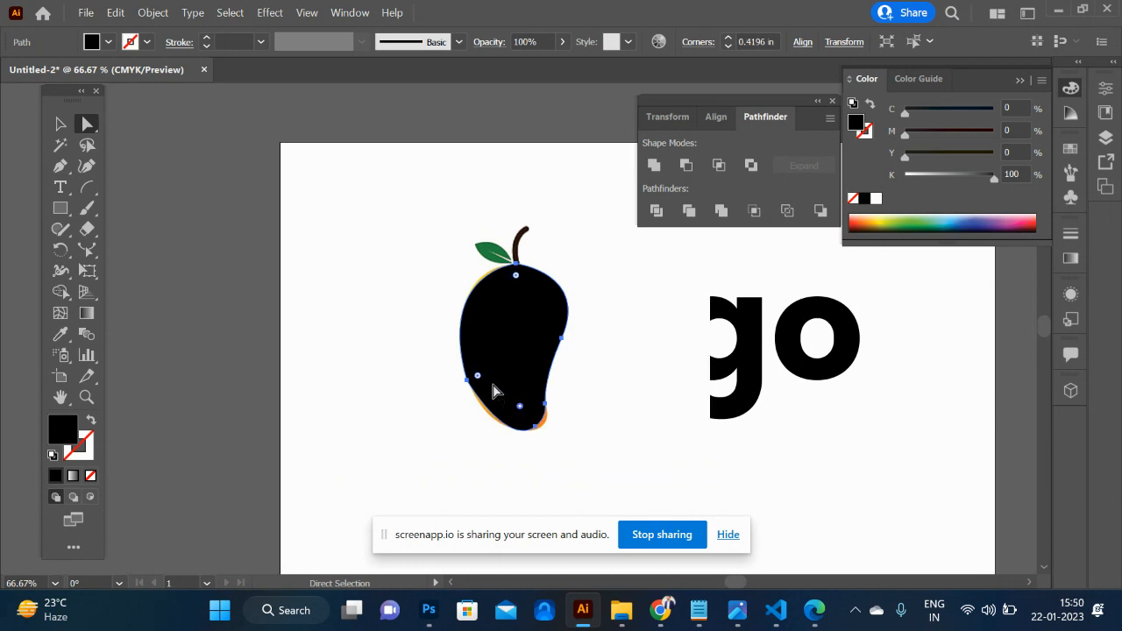
left_click(61, 125)
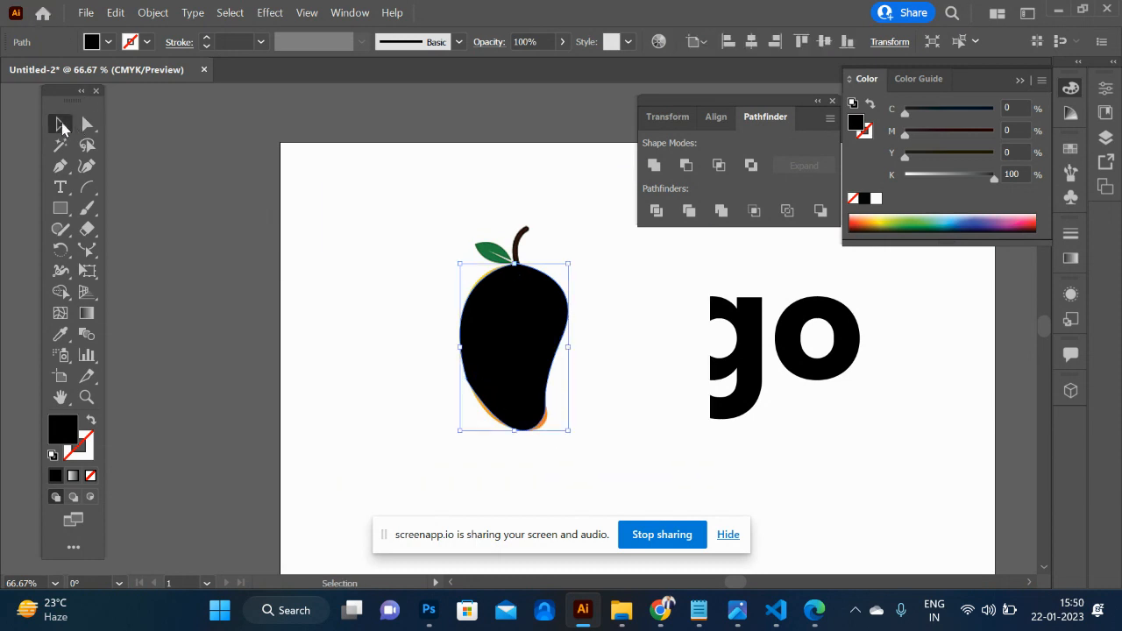
- Move the mango reference image left, away from the traced shape and most of the wordmark
left_click(319, 374)
left_click_drag(389, 321, 182, 318)
left_click_drag(237, 345, 125, 346)
- Round the pointed top corner of the traced mango shape to about 0.88 in
key("a")
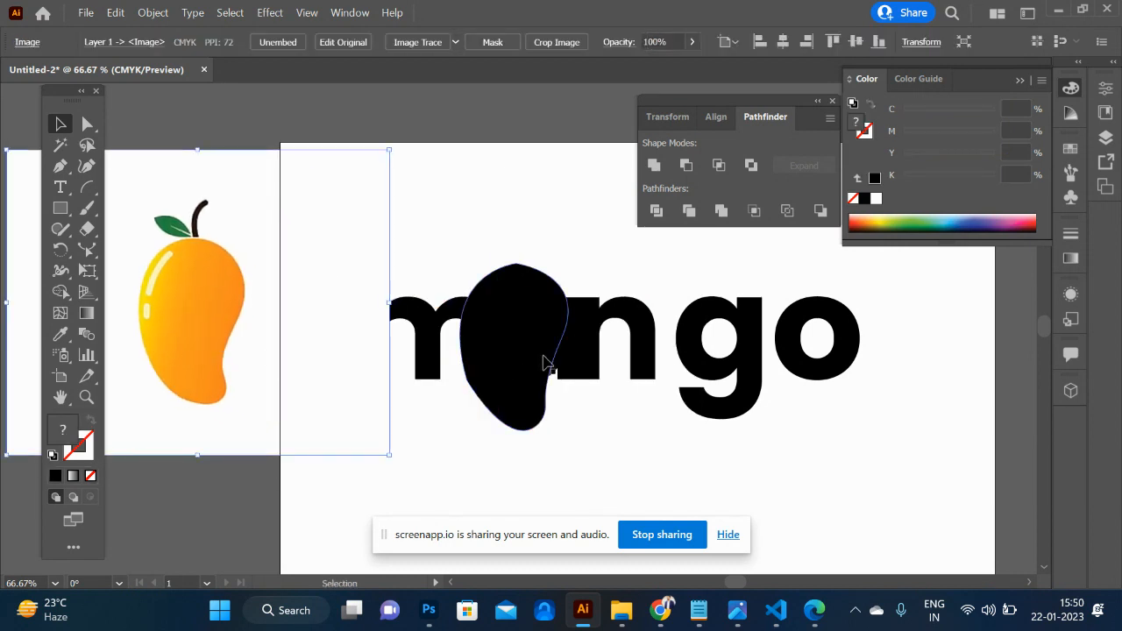
left_click(546, 362)
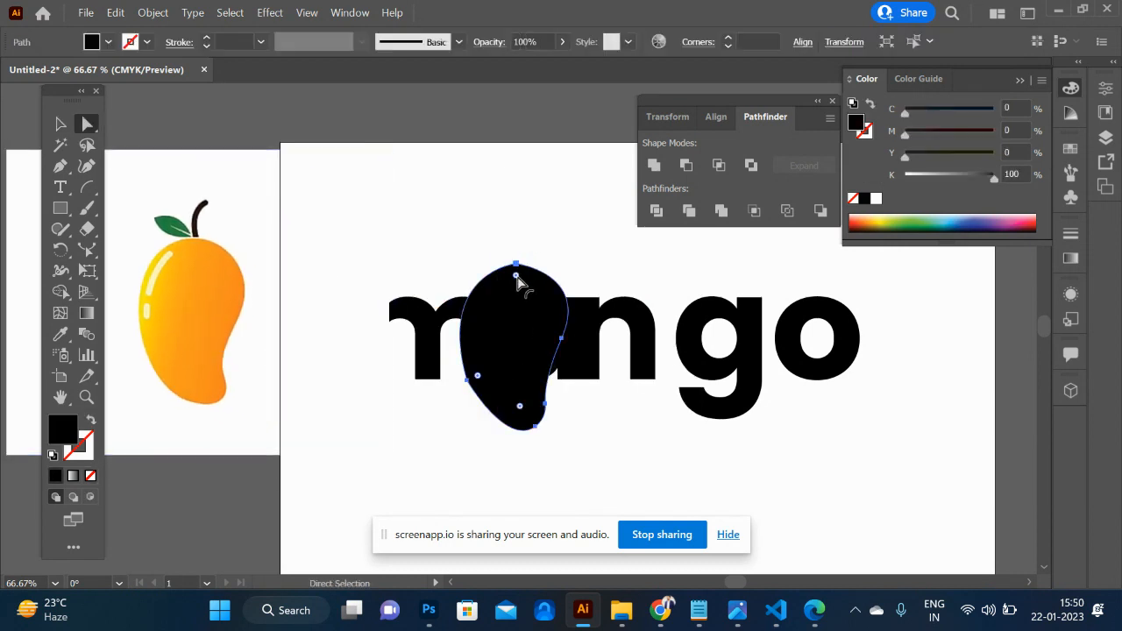
left_click_drag(517, 277, 518, 321)
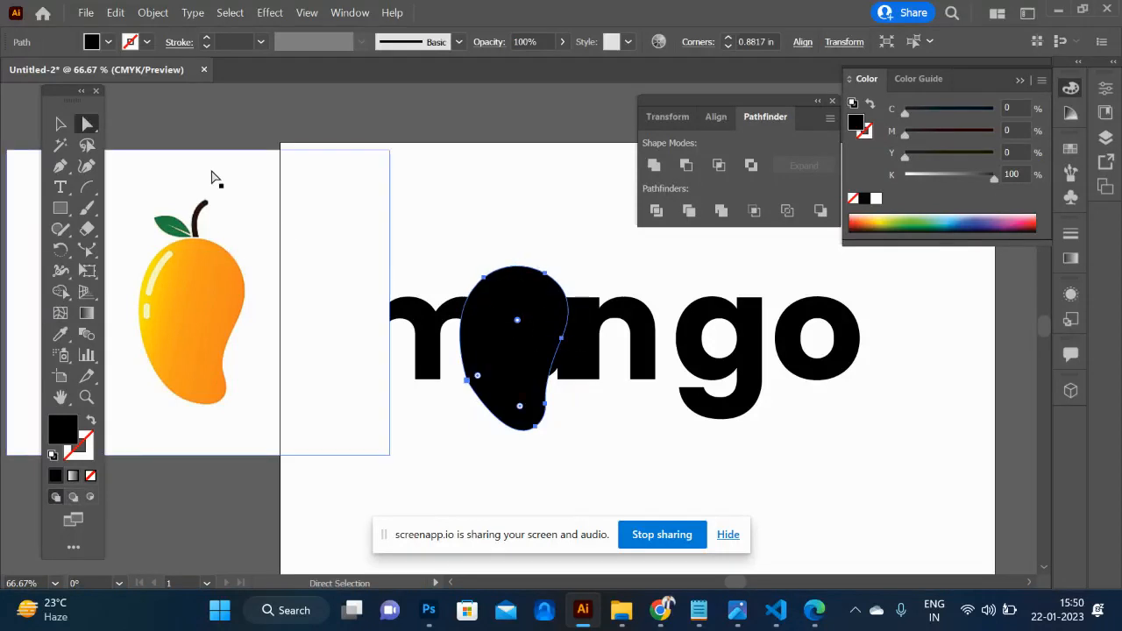
left_click(60, 126)
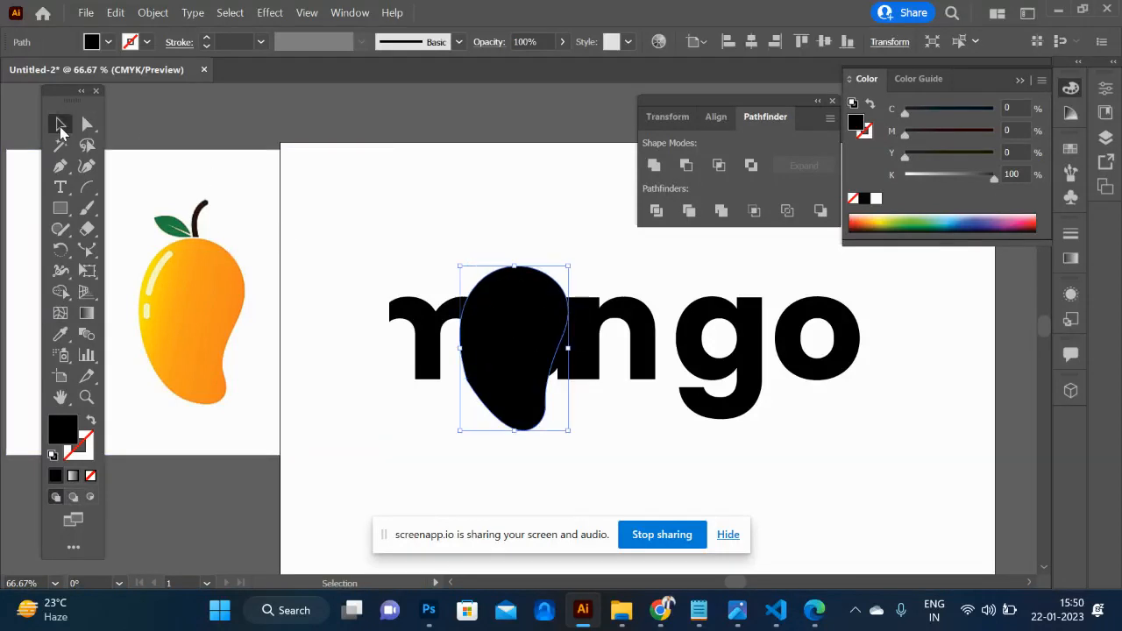
- Fill the traced mango shape with the orange sampled from the reference image using the Eyedropper
key("i")
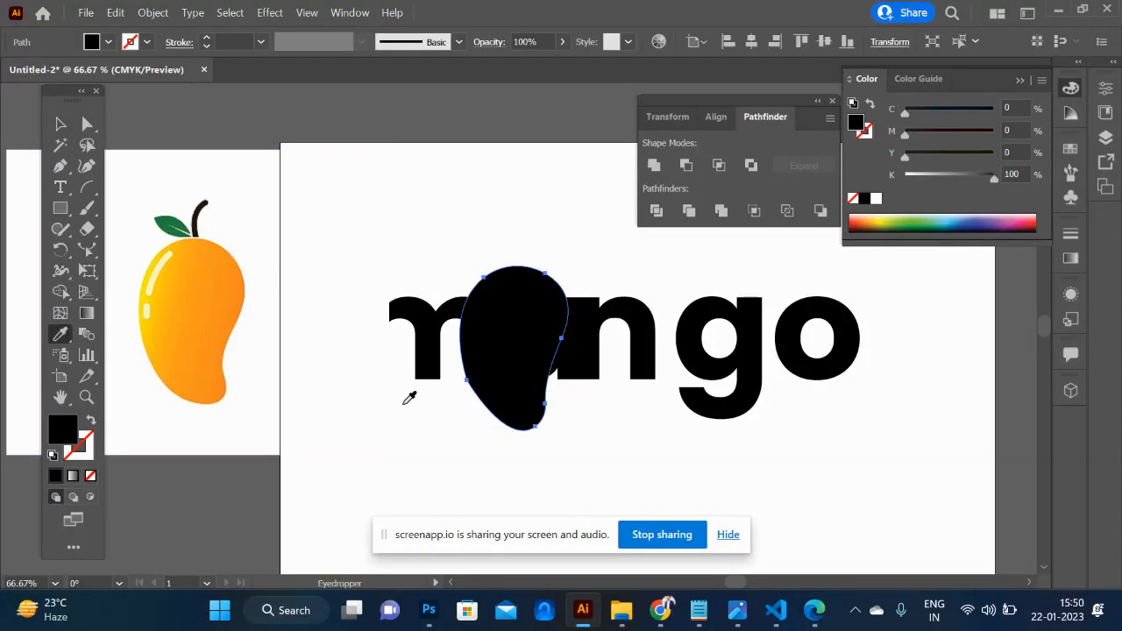
left_click(230, 300)
left_click(59, 126)
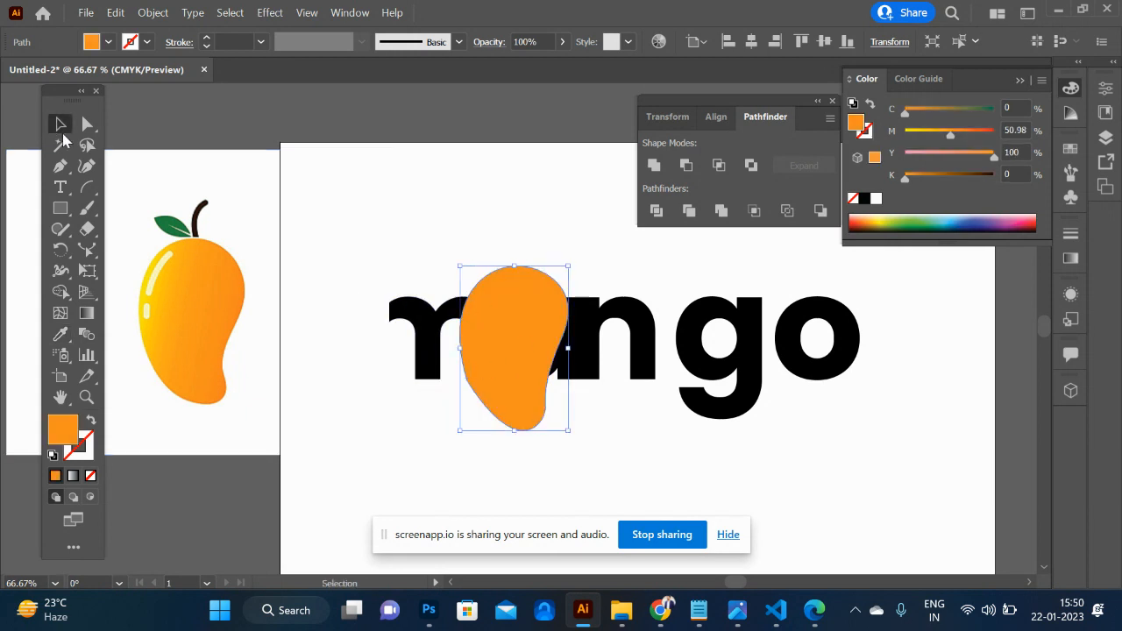
- Reflect the orange mango shape across the vertical axis so its tip curves to the left
right_click(533, 317)
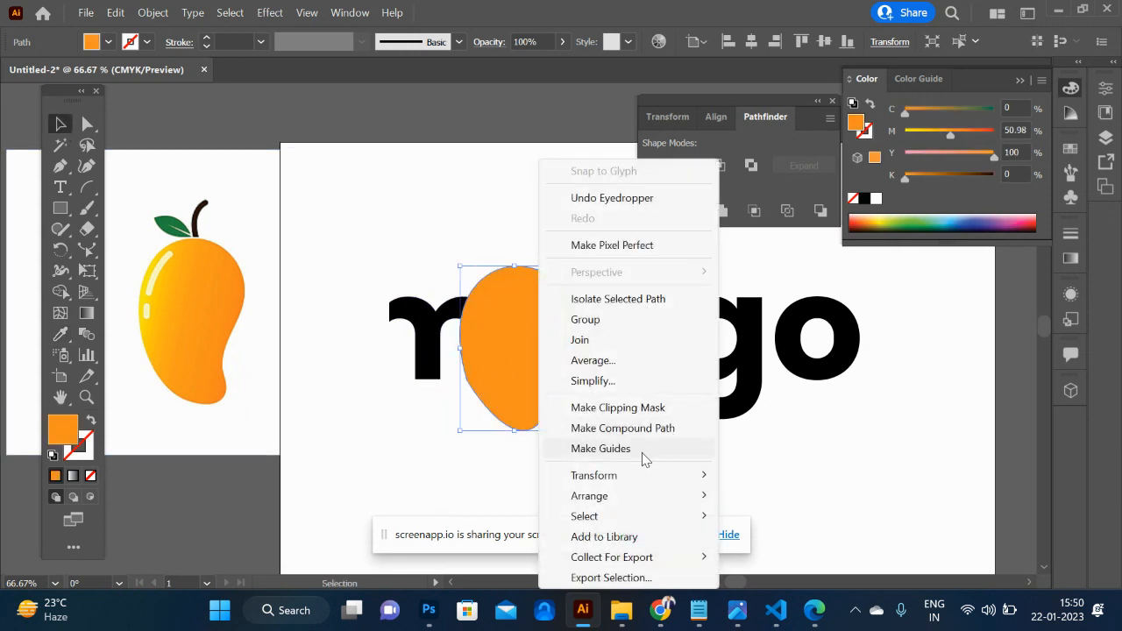
mouse_move(627, 478)
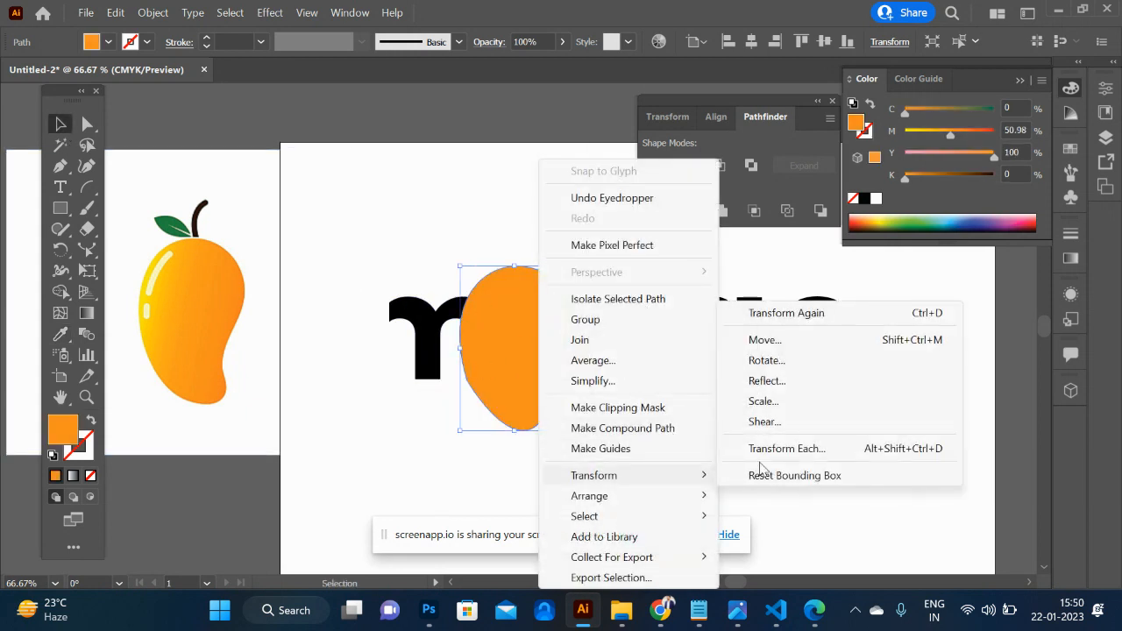
left_click(816, 382)
left_click(1005, 429)
- Scale the orange mango shape down and rotate it clockwise over the letter a, with its tip pointing down and left
left_click_drag(571, 266, 556, 288)
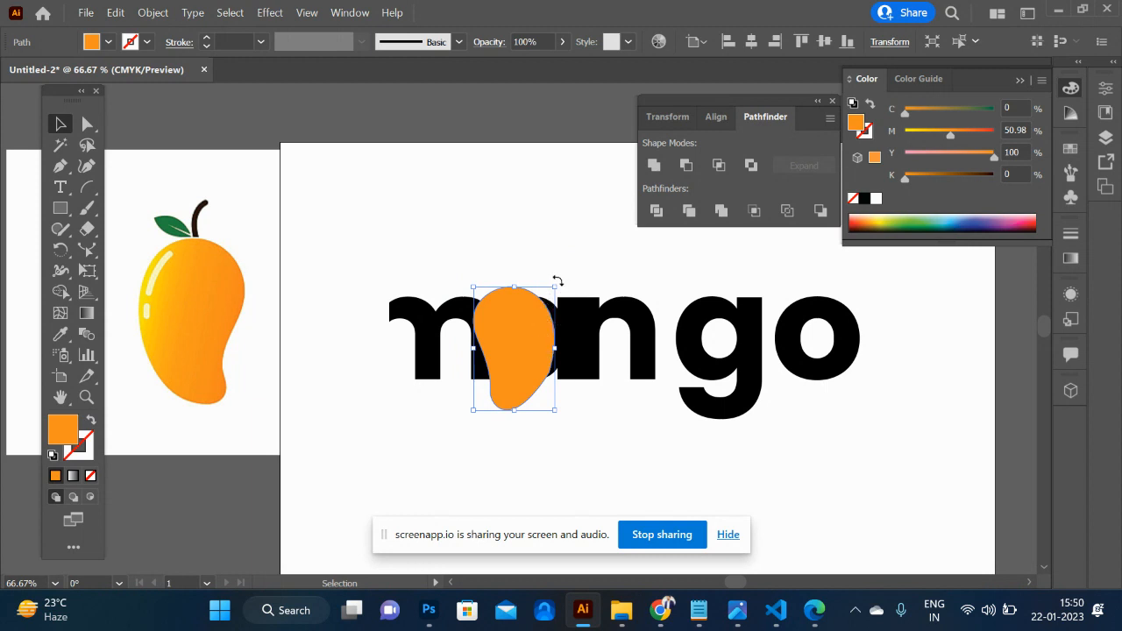
left_click_drag(556, 280, 570, 347)
- Offset the mango shape's path outward by 0.1389 in with miter joins
left_click(153, 12)
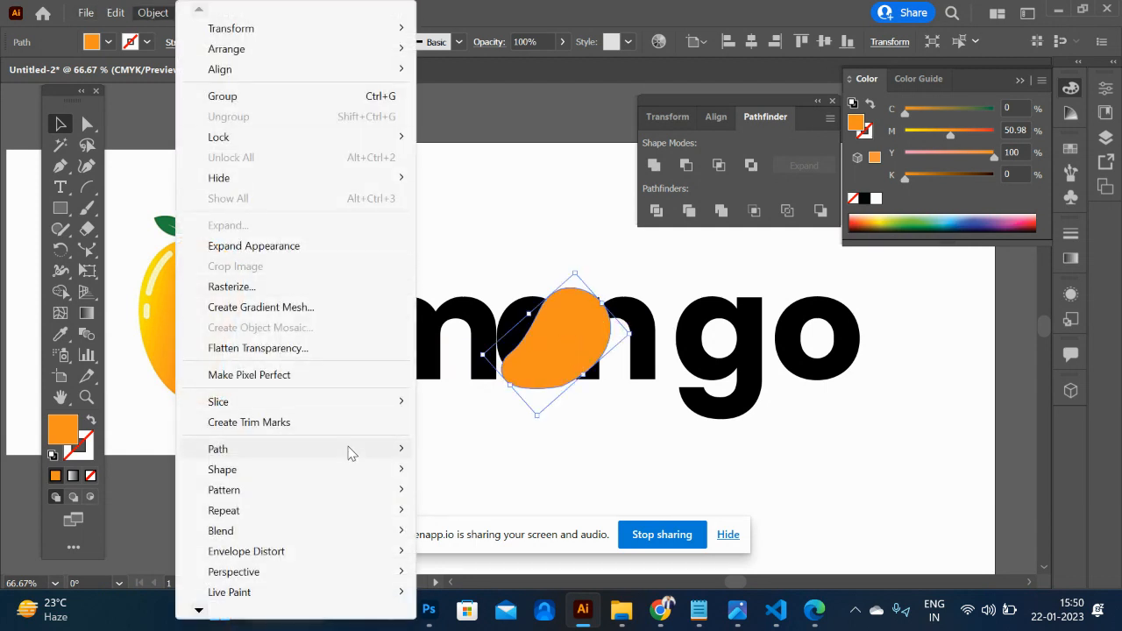
mouse_move(349, 452)
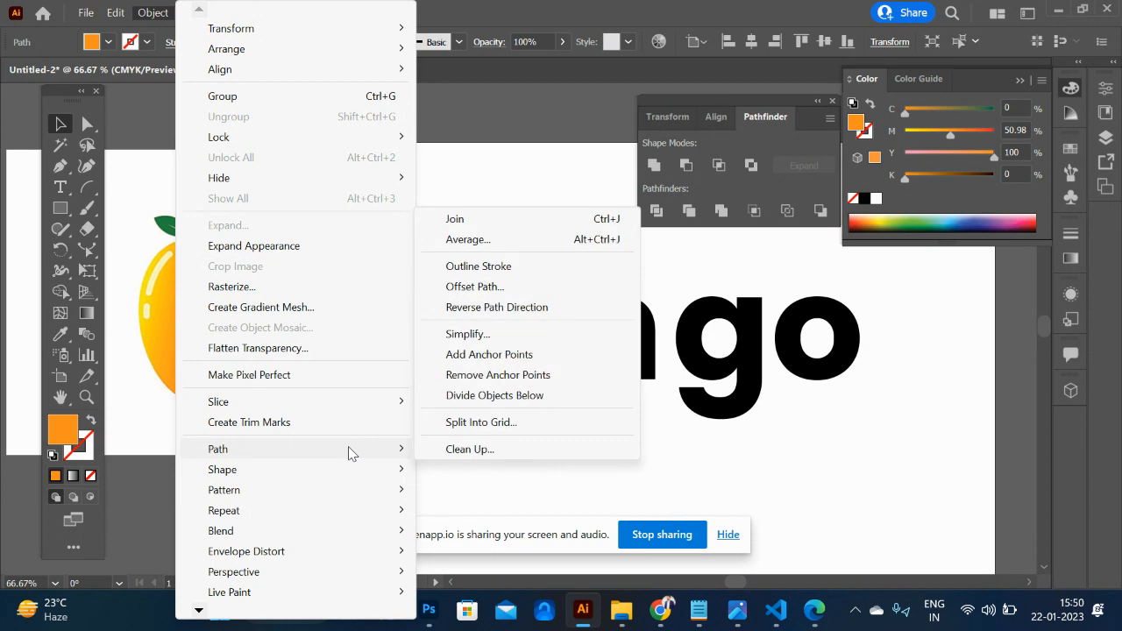
left_click(505, 291)
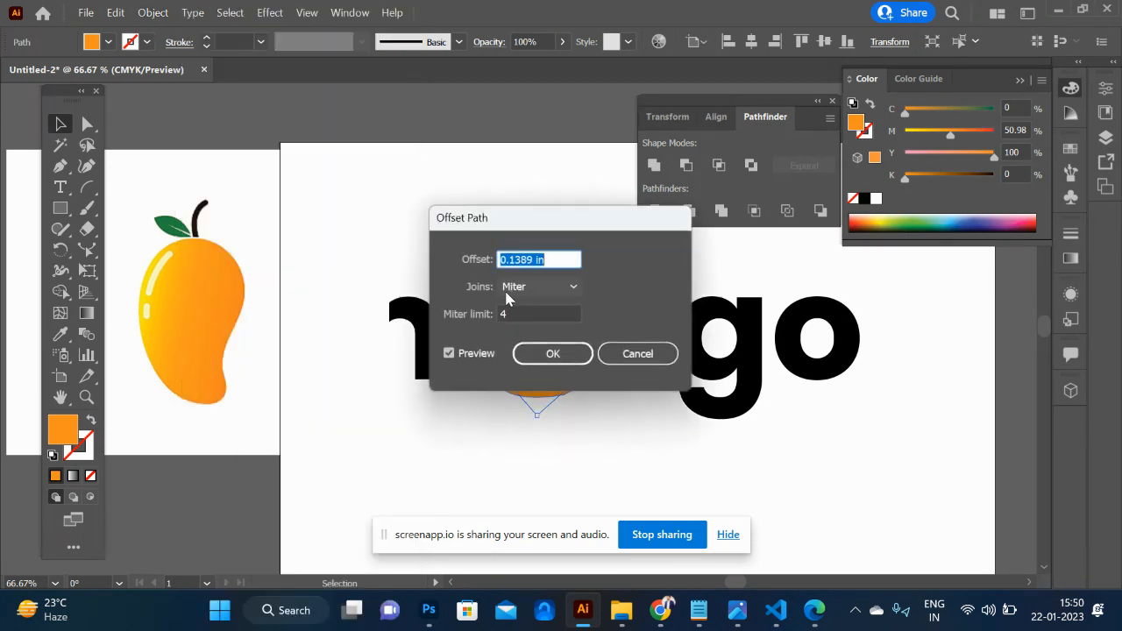
left_click(555, 364)
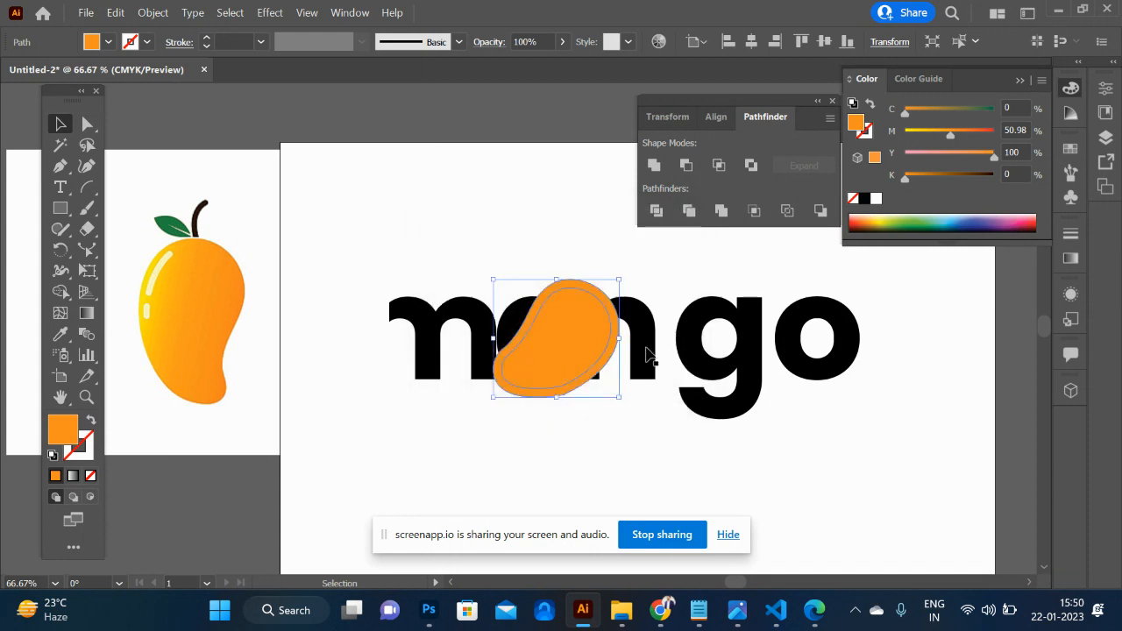
left_click(644, 327, "shift")
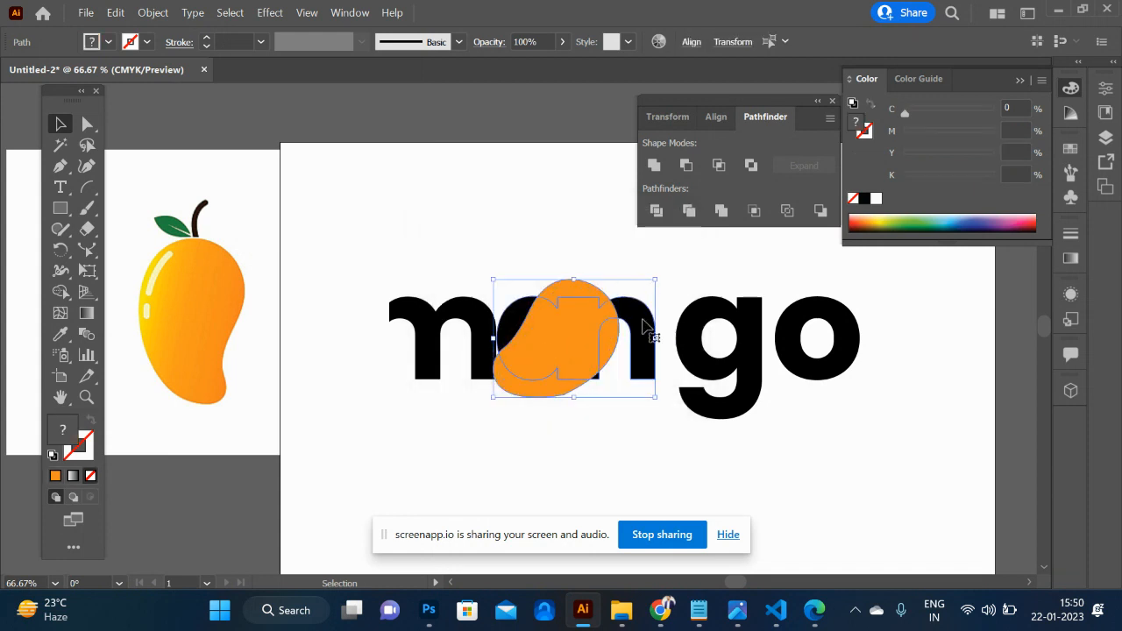
key("shift+n")
key("shift+m")
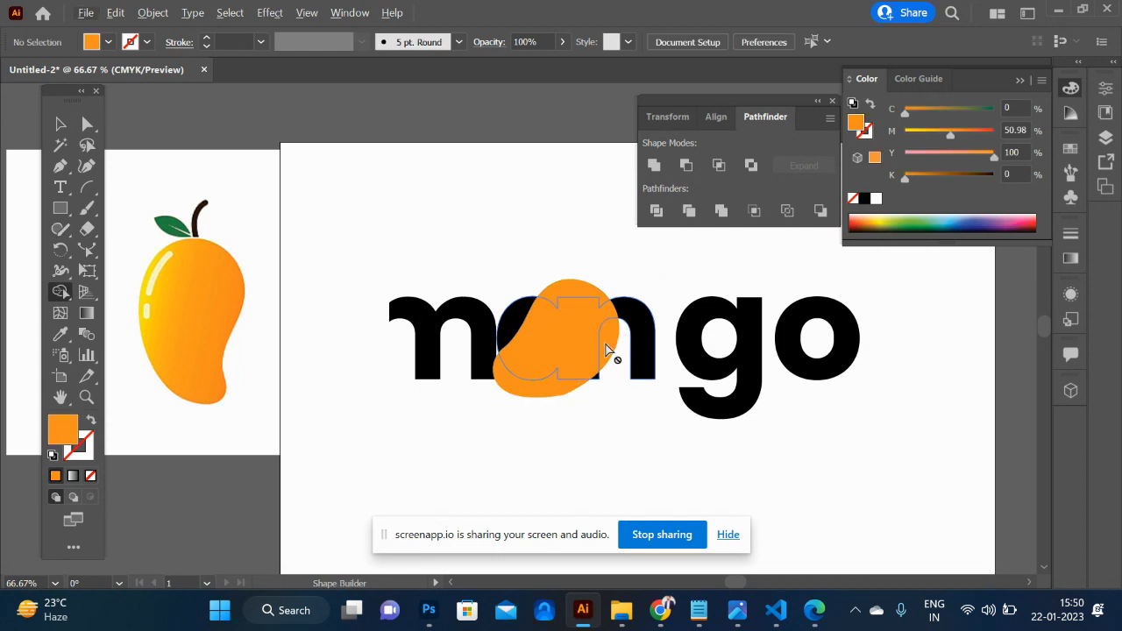
- Move the mango reference image further left so it clears the letter m
left_click(60, 123)
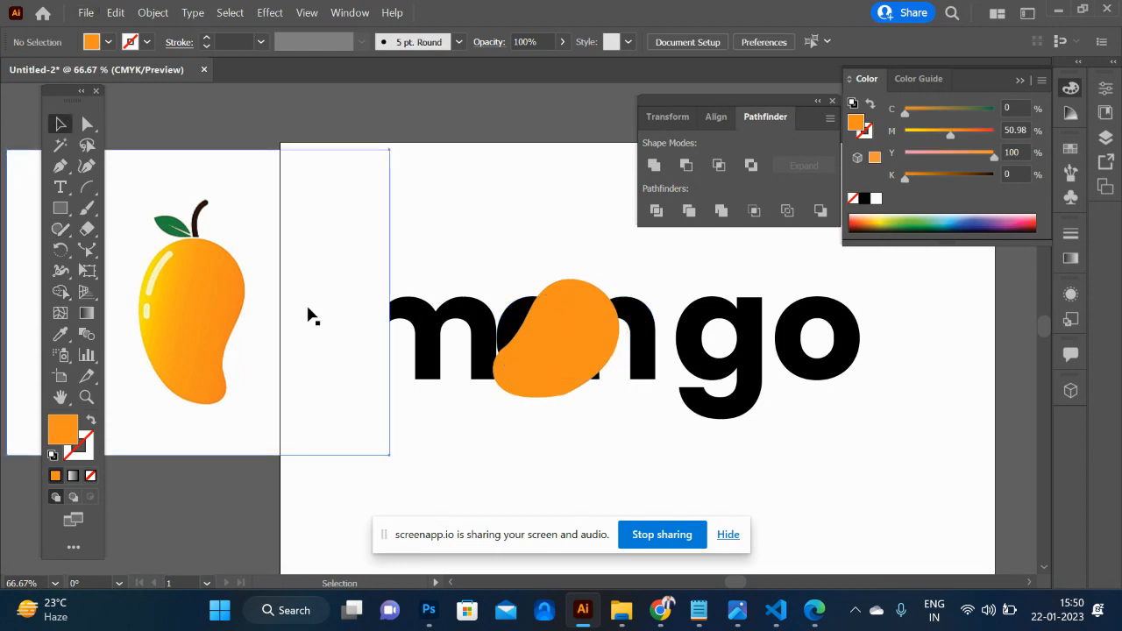
left_click_drag(310, 312, 241, 305)
- Remove the offset ring around the mango from the selected a-n letters and mango paths with Shape Builder, leaving a gap around the mango
left_click_drag(519, 257, 638, 423)
key("shift+m")
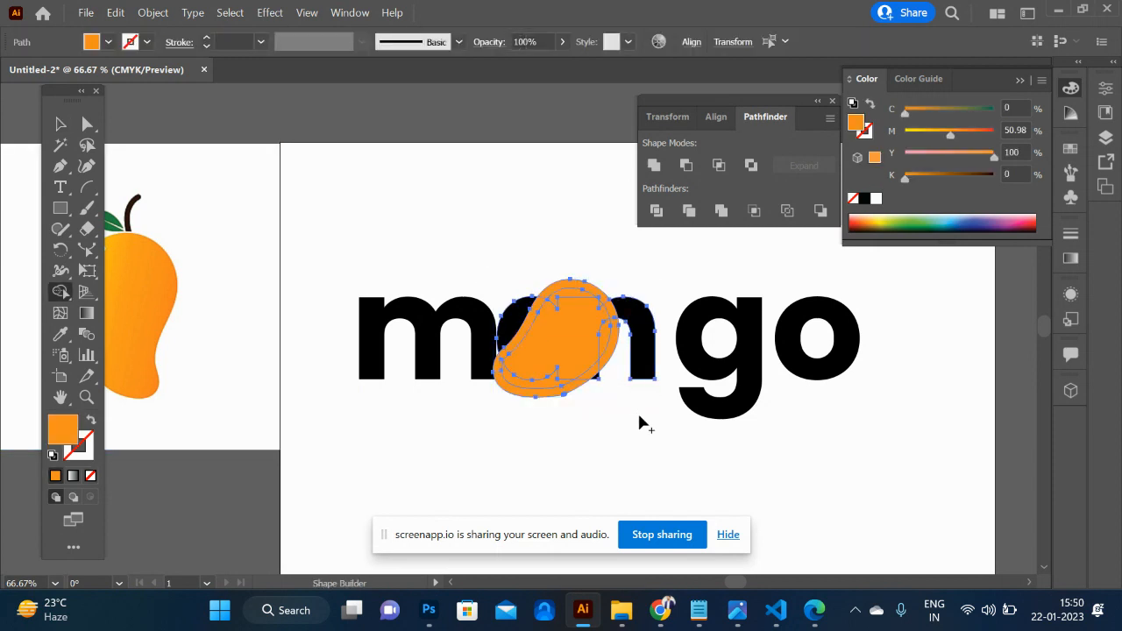
key("ctrl+equal")
key("ctrl+equal")
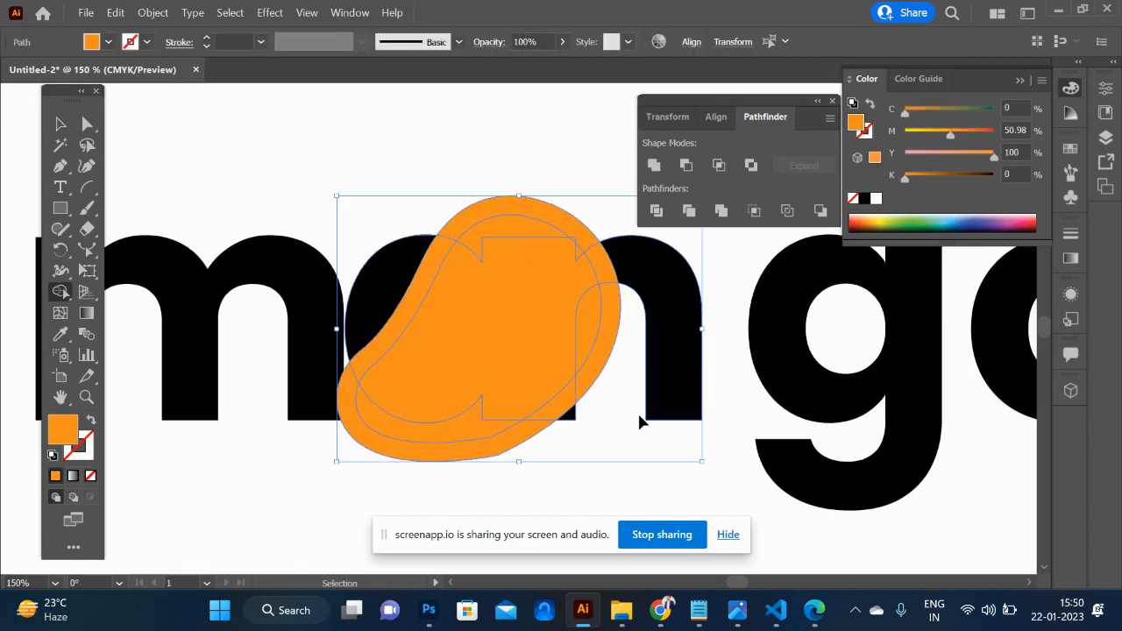
left_click(590, 375, "alt")
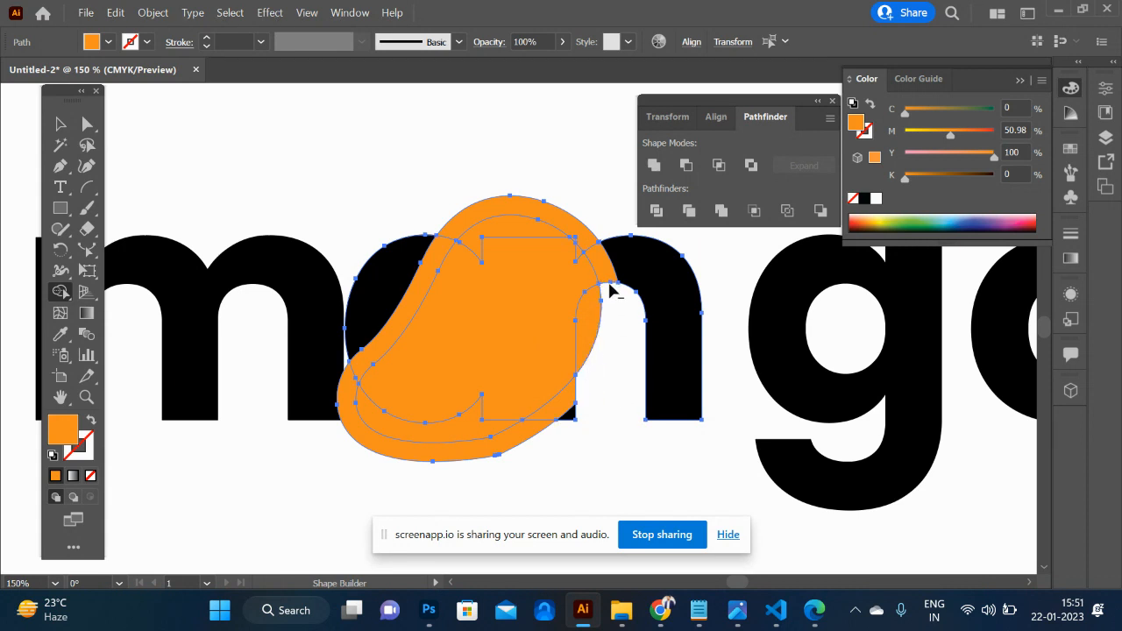
left_click(596, 267, "alt")
left_click(581, 238, "alt")
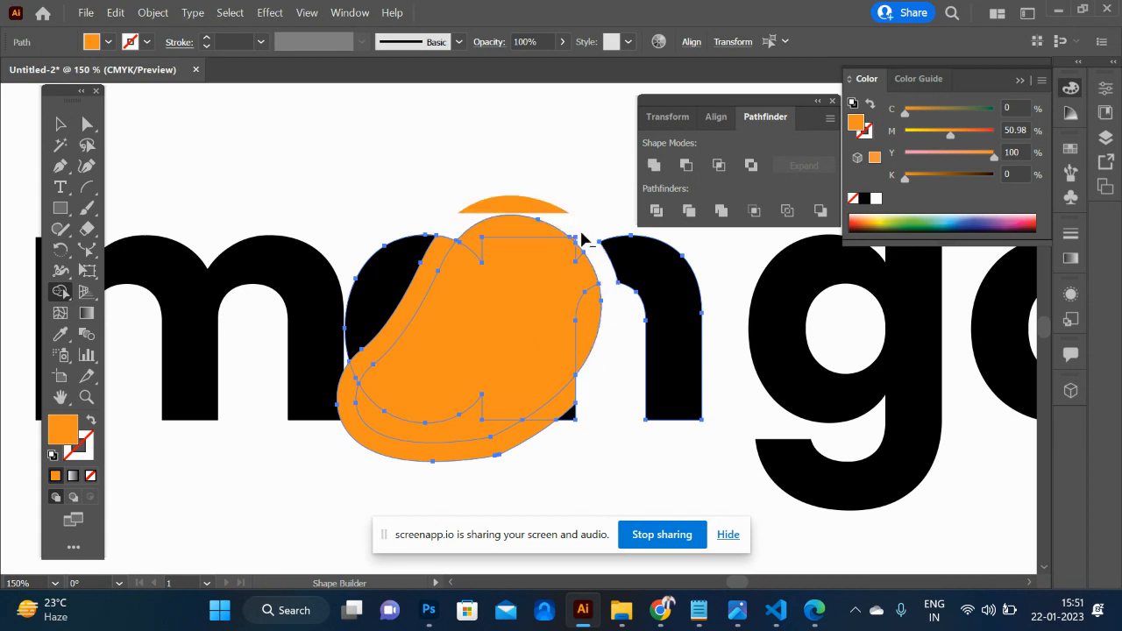
left_click(443, 271, "alt")
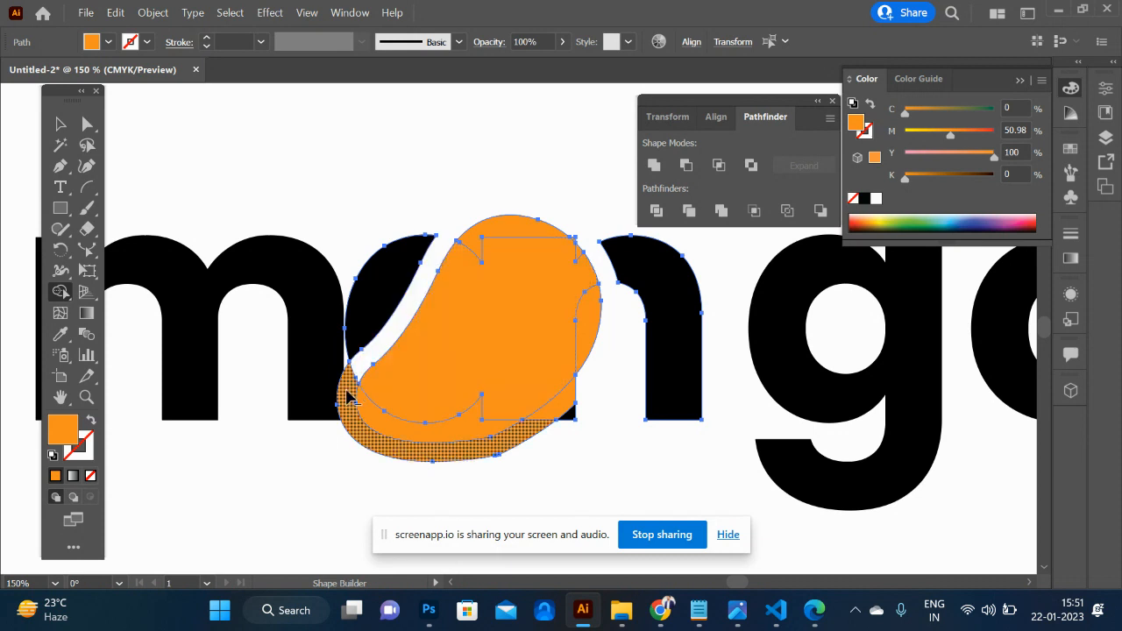
left_click(433, 439, "alt")
left_click(565, 412, "alt")
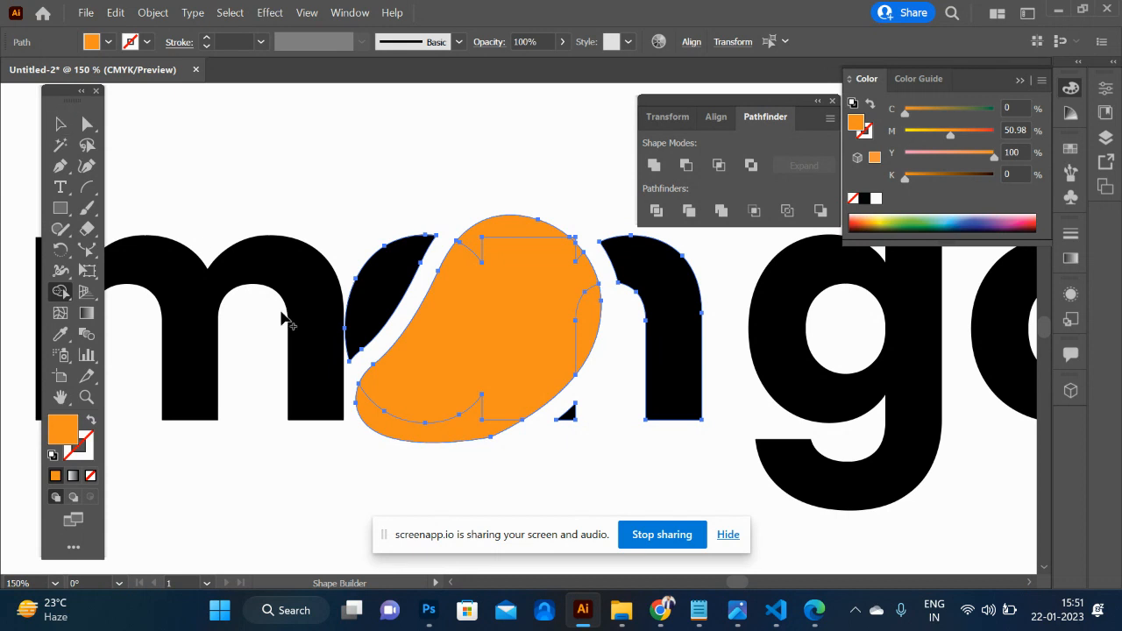
- Merge the regions inside the mango outline into one orange shape with Shape Builder
mouse_move(388, 420)
left_mouse_down()
mouse_move(469, 383)
mouse_move(563, 281)
mouse_move(581, 323)
mouse_move(591, 295)
mouse_move(570, 235)
mouse_move(513, 231)
left_mouse_up()
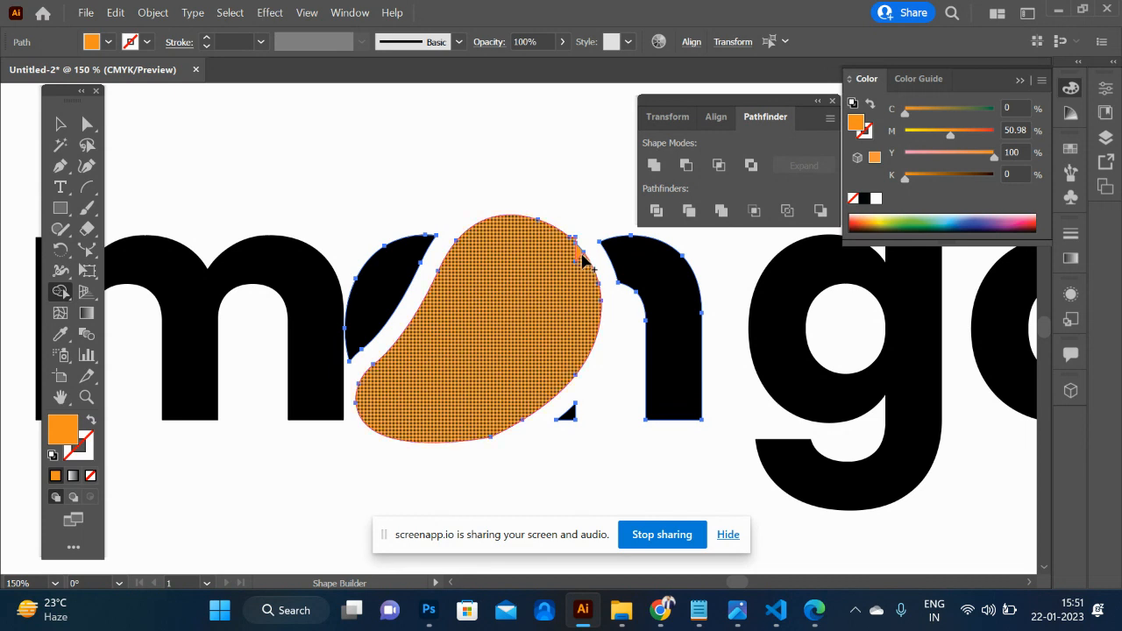
left_click(59, 123)
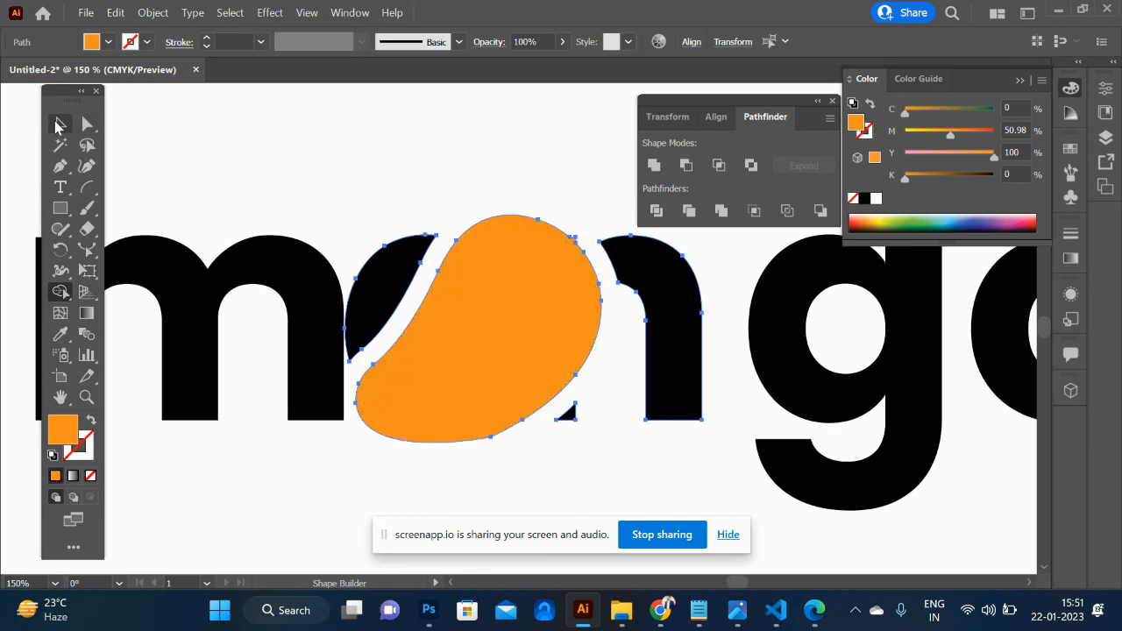
- Recolour all black wordmark letter shapes with the Eyedropper, sampling the mango shape's orange and leaving the mango itself out of the selection
left_click(264, 153)
key("ctrl+minus")
key("ctrl+minus")
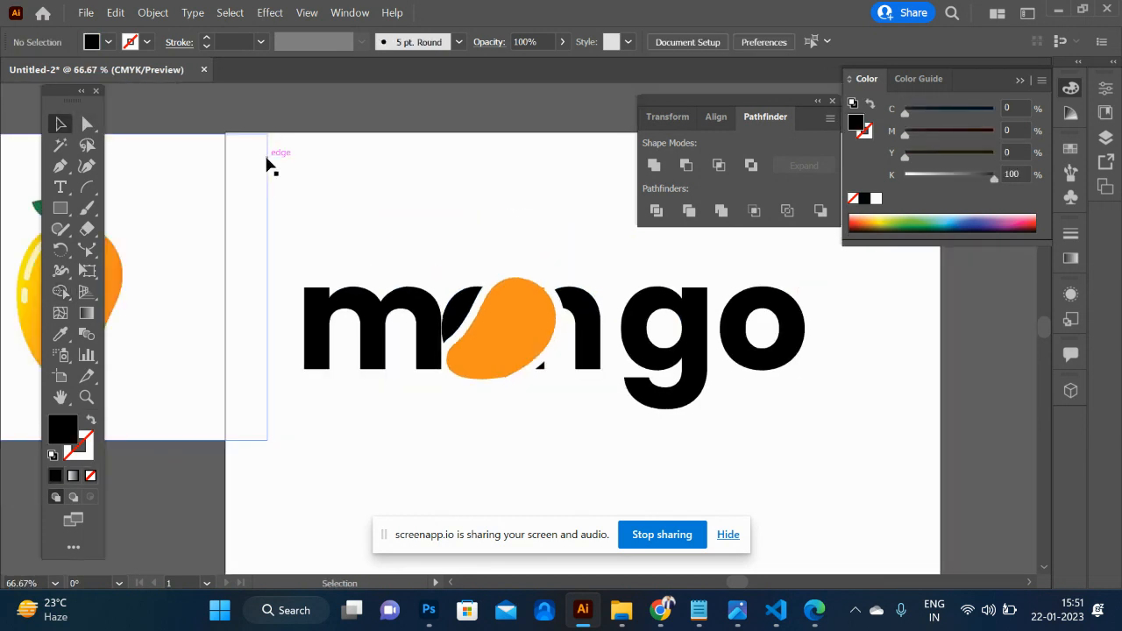
left_click_drag(345, 225, 798, 450)
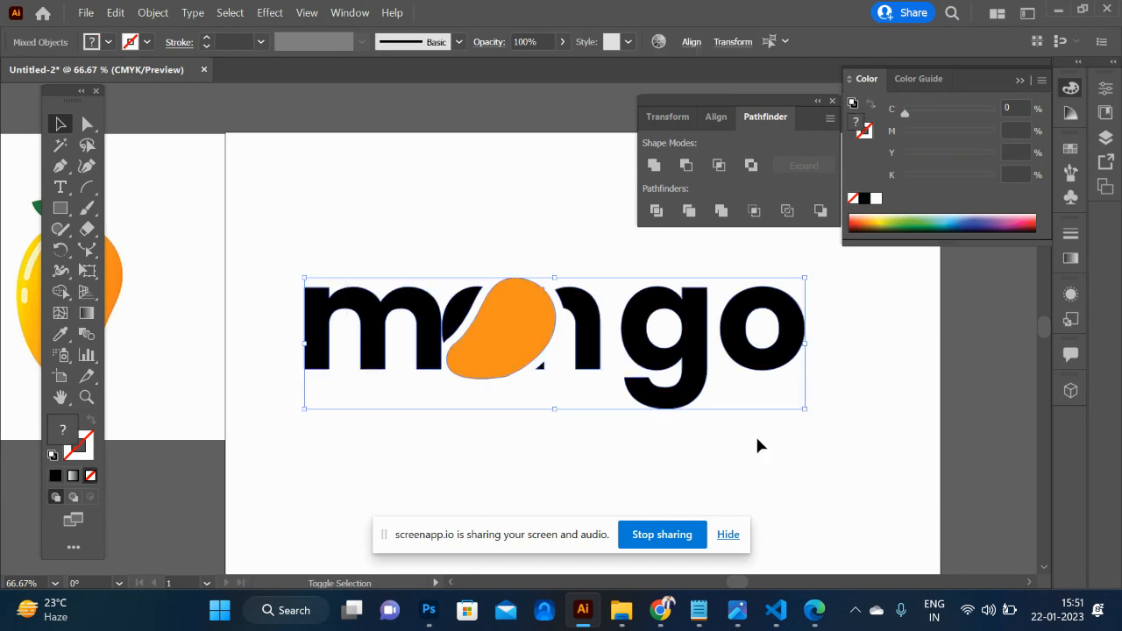
left_click(515, 354, "shift")
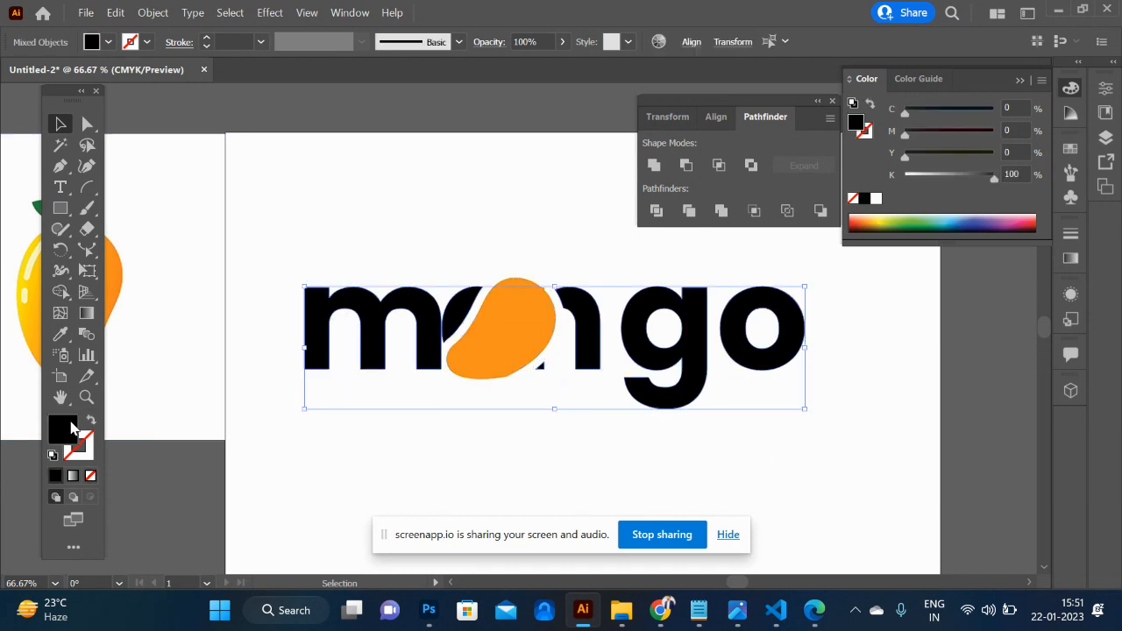
key("i")
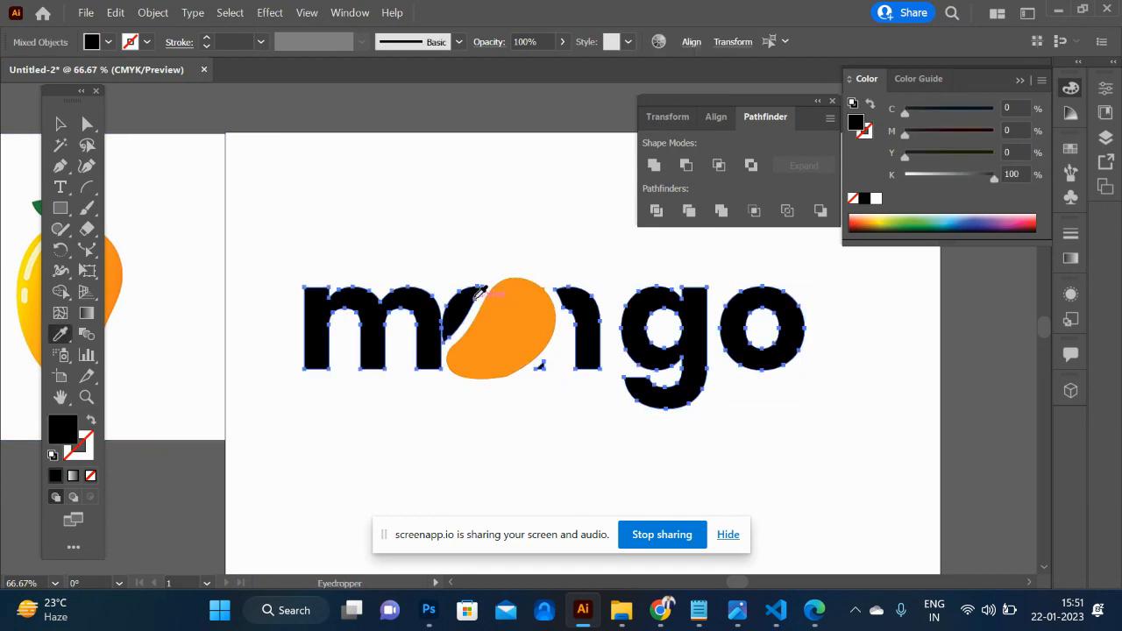
left_click(520, 328)
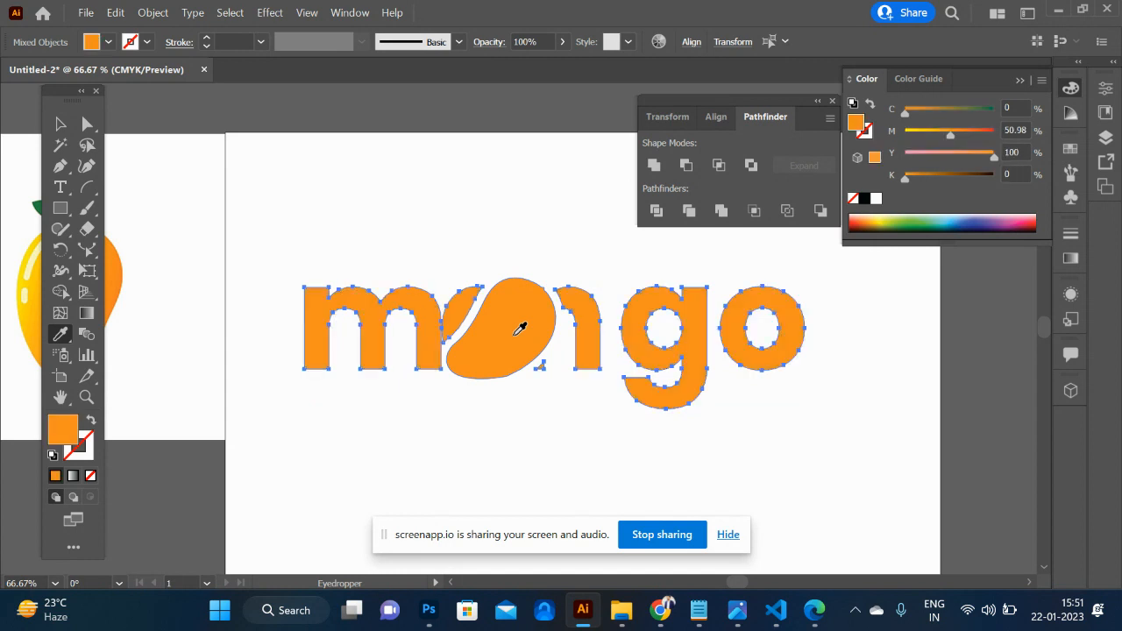
- Set the selected letters' fill to a paler orange (C 0.59, M 42.93, Y 79.3, K 0) and deselect them
double_click(61, 429)
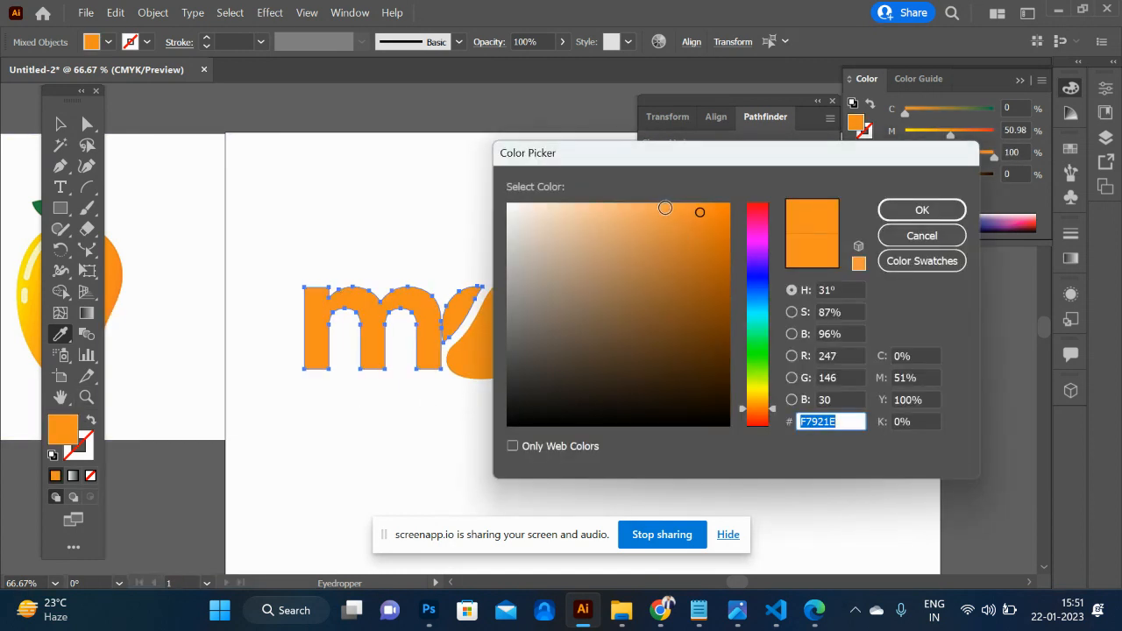
left_click(665, 207)
left_click(945, 211)
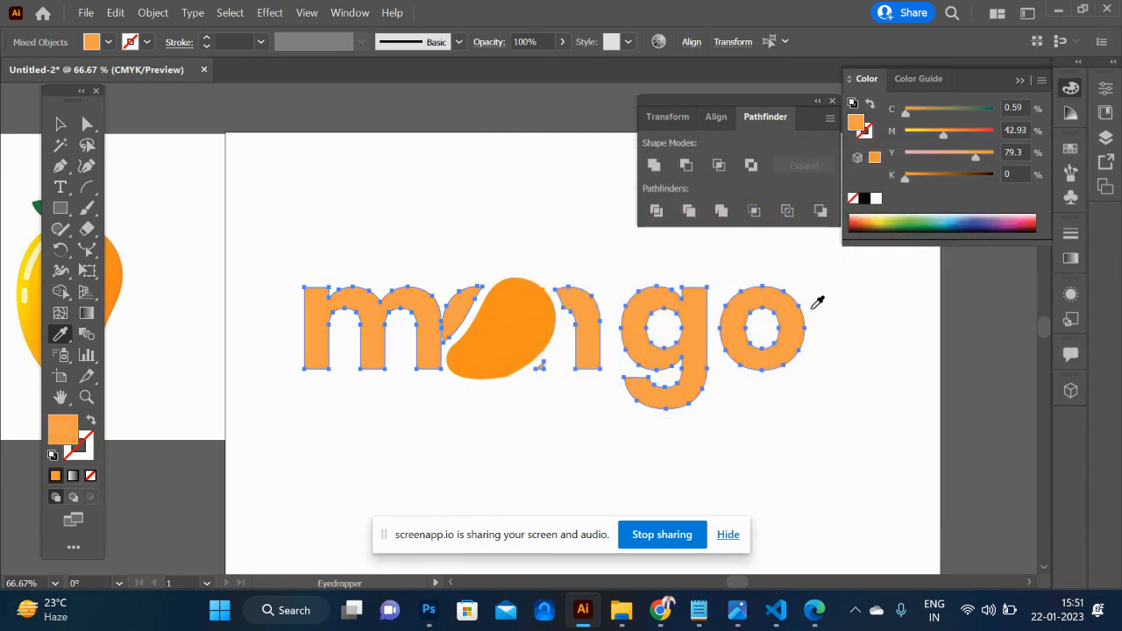
left_click(60, 123)
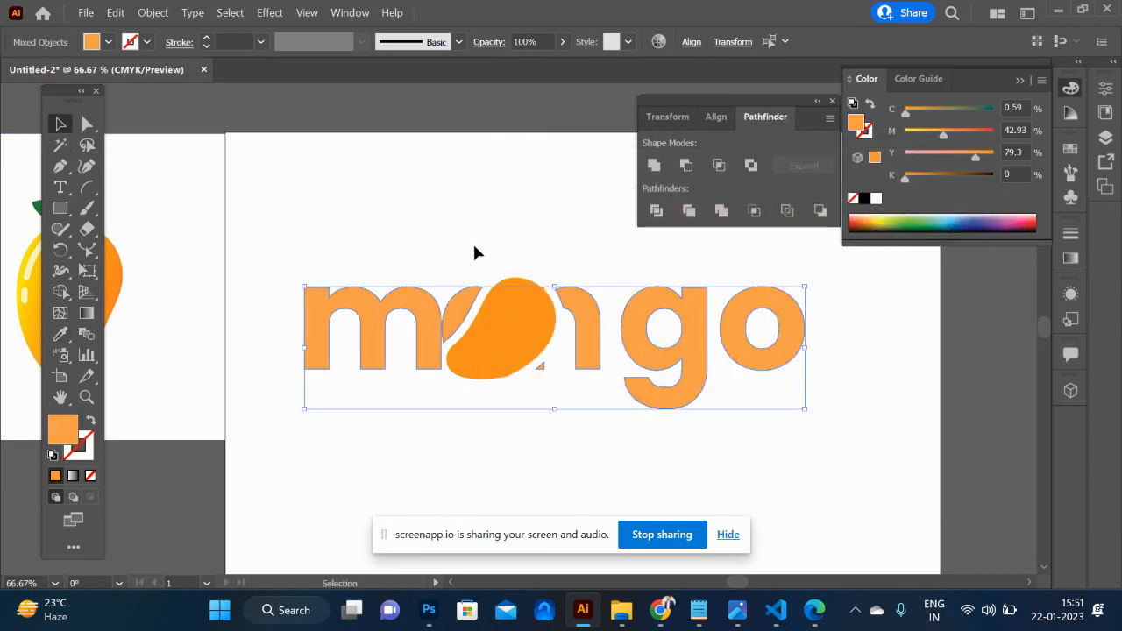
left_click(473, 249)
- Draw a tall narrow ellipse, about twice as high as wide, above the letter m of the wordmark
scroll(562, 445, "down", 2)
scroll(562, 445, "up", 3)
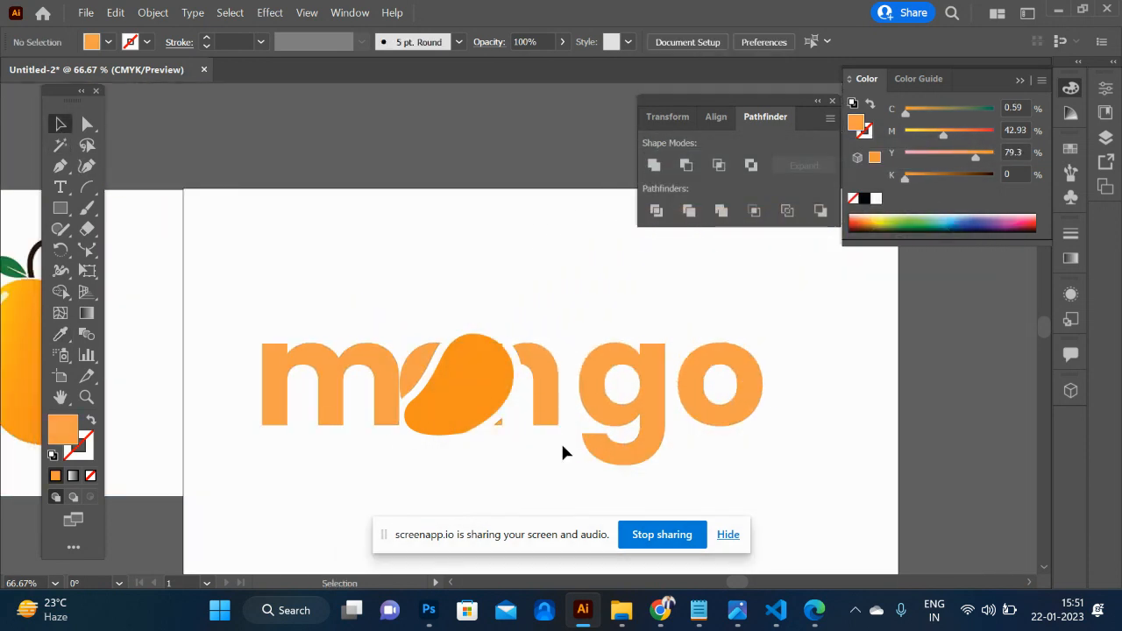
scroll(562, 445, "down", 2)
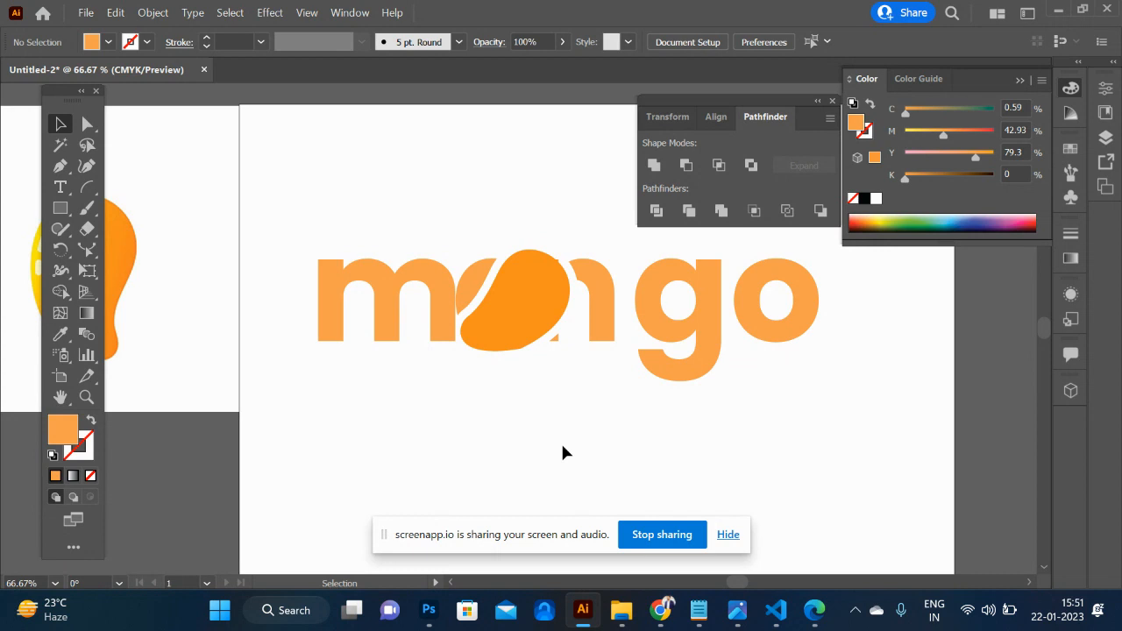
scroll(560, 441, "left", 3)
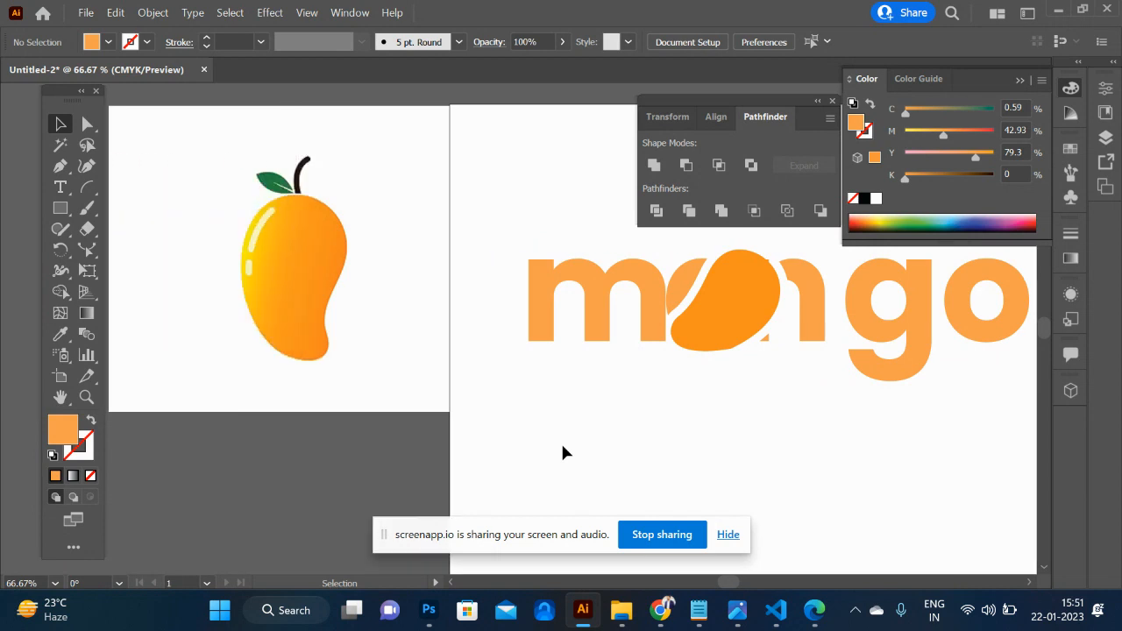
scroll(560, 440, "up", 2)
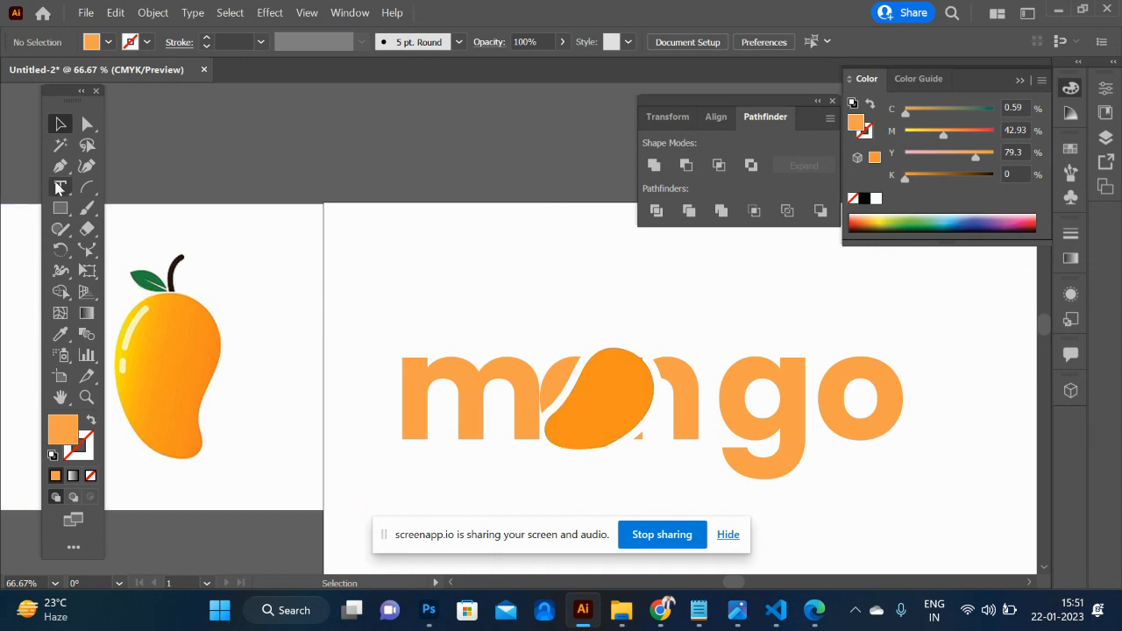
key("l")
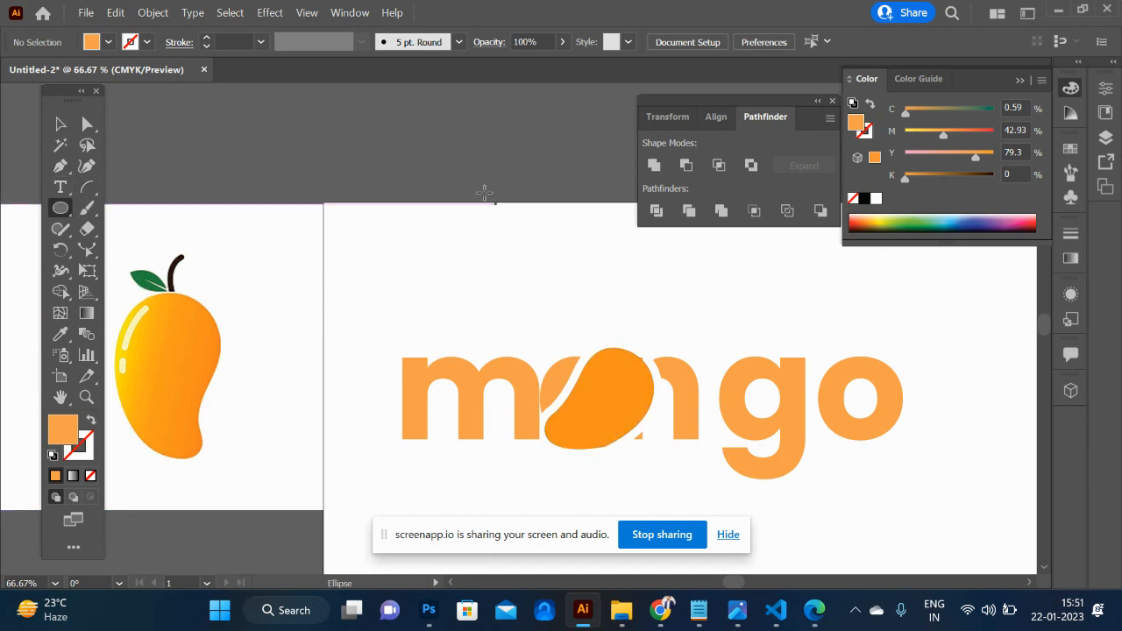
left_click_drag(423, 138, 507, 311)
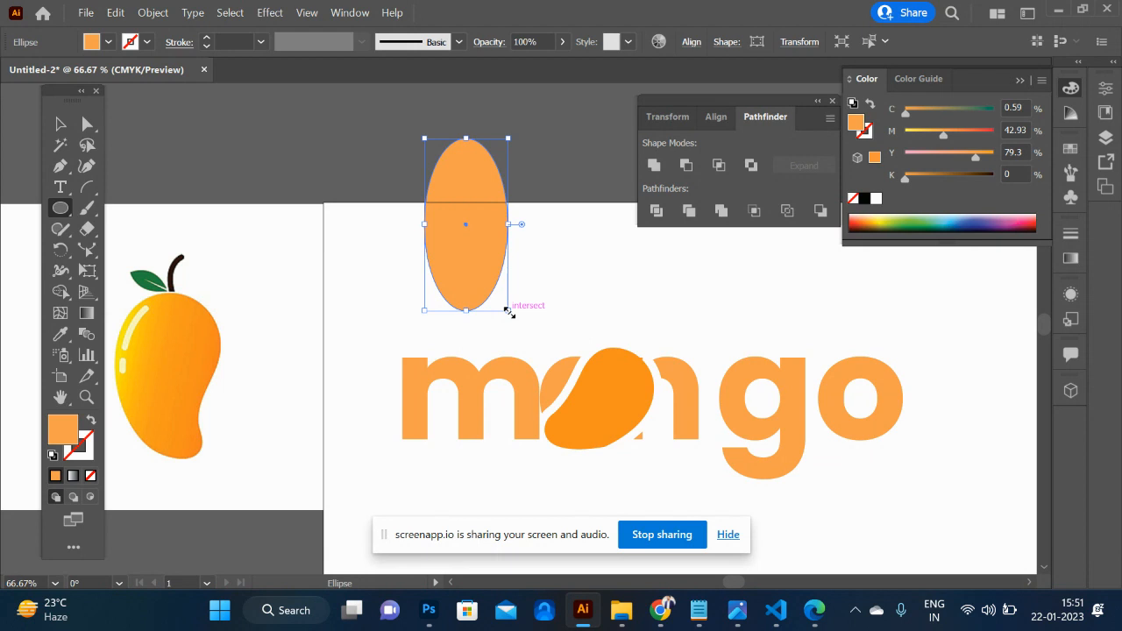
- Convert the ellipse's top and bottom anchors to corner points with the Anchor Point tool to form a pointed leaf
key("backslash")
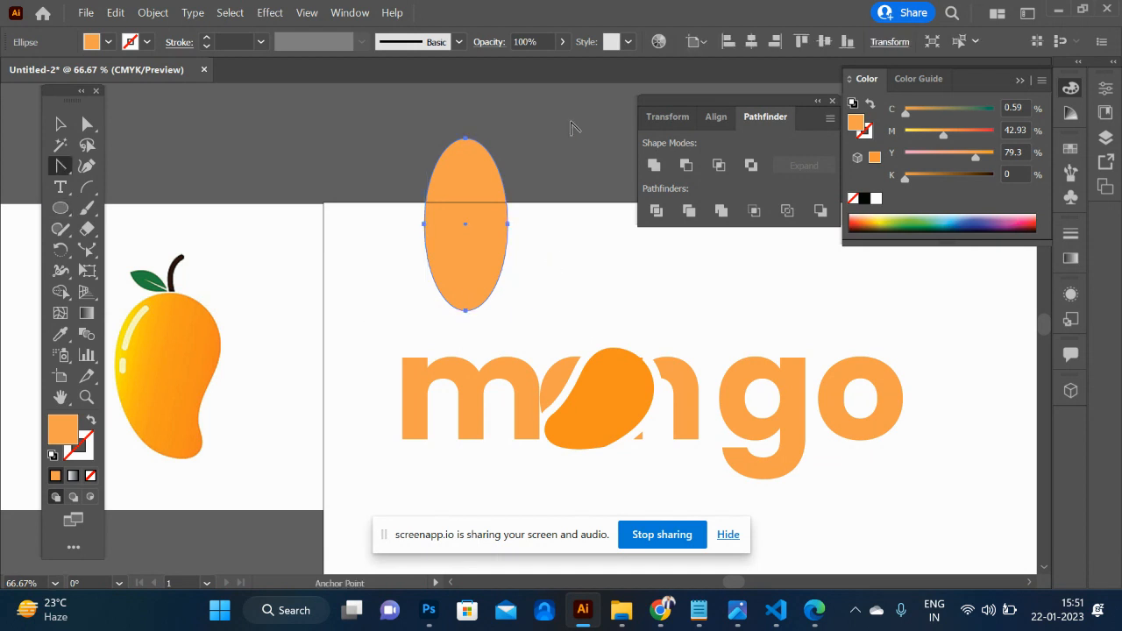
left_click(469, 141)
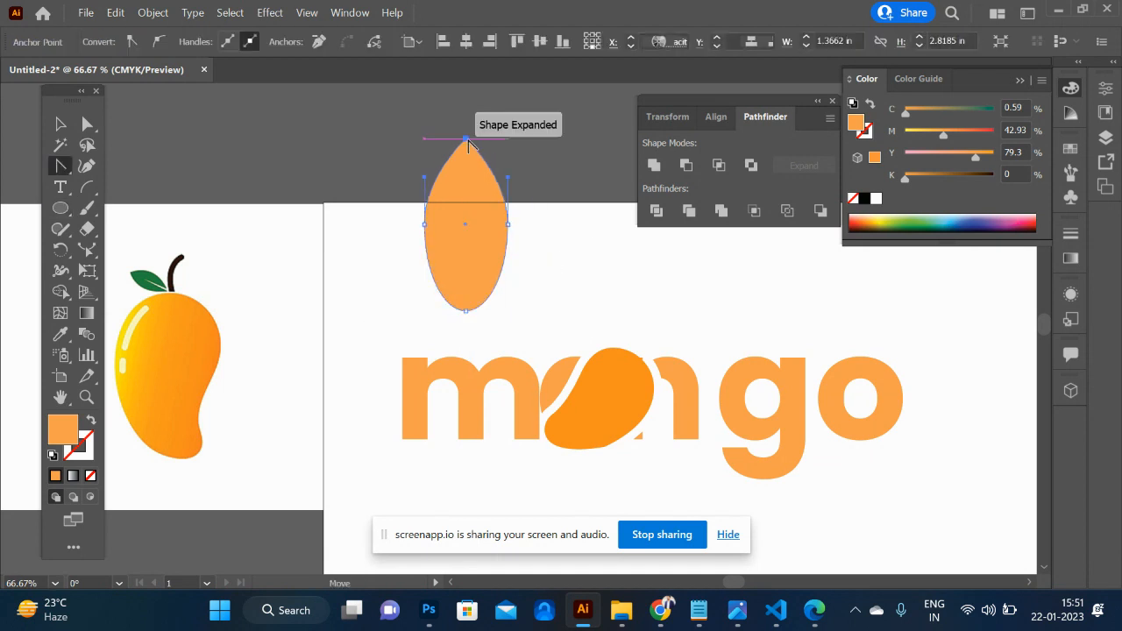
left_click(467, 311)
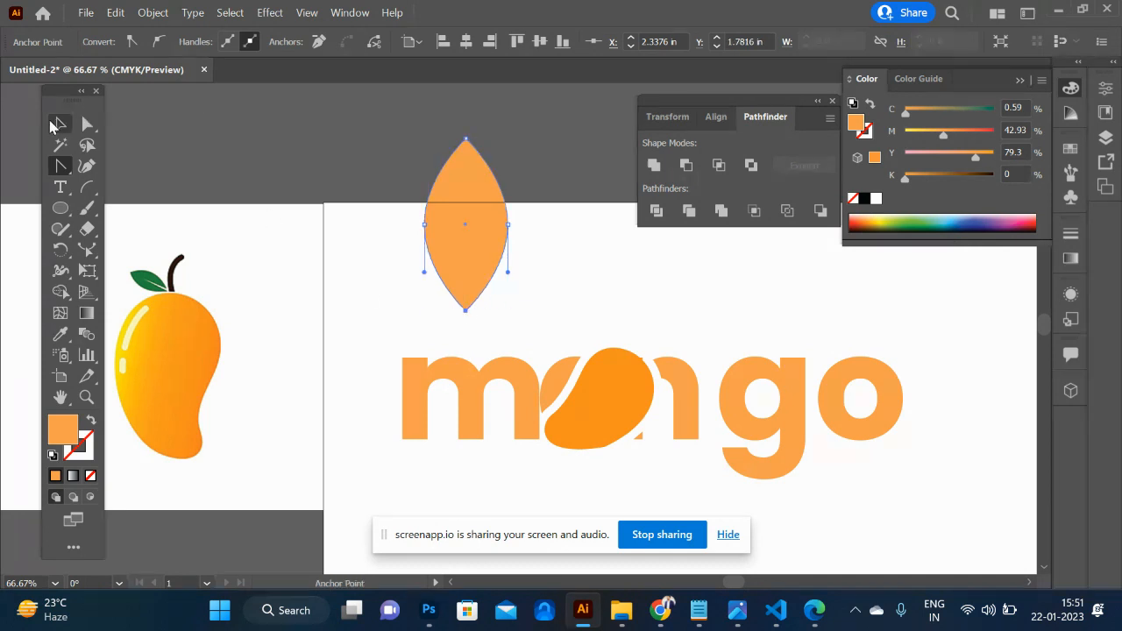
left_click(61, 124)
- Fill the leaf shape with the green sampled from the leaf in the mango reference image
key("i")
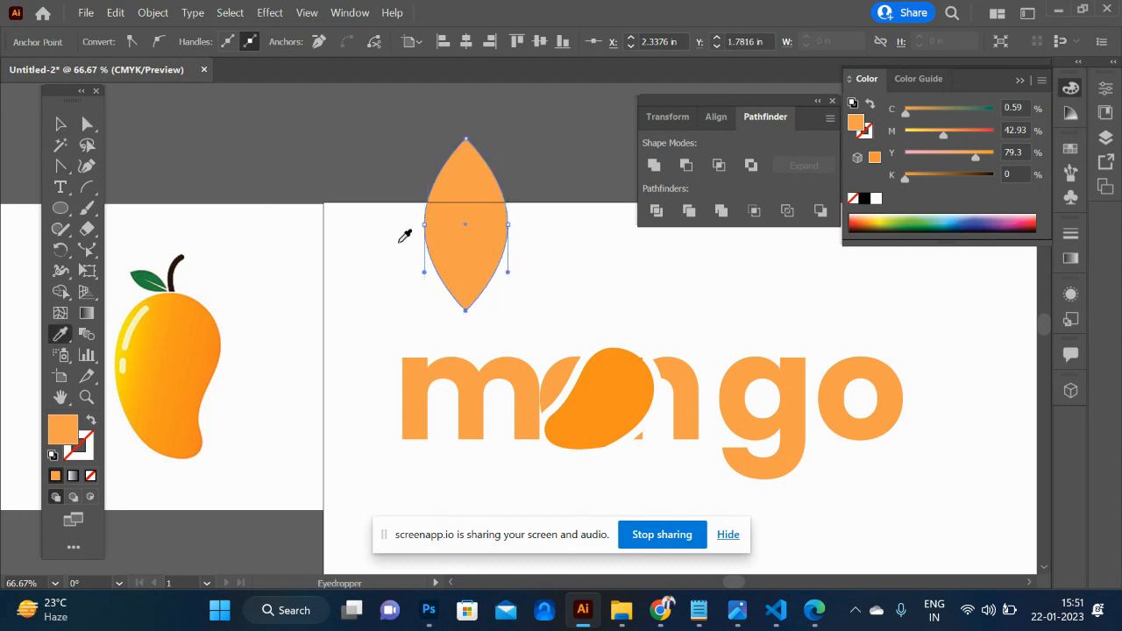
left_click(145, 274)
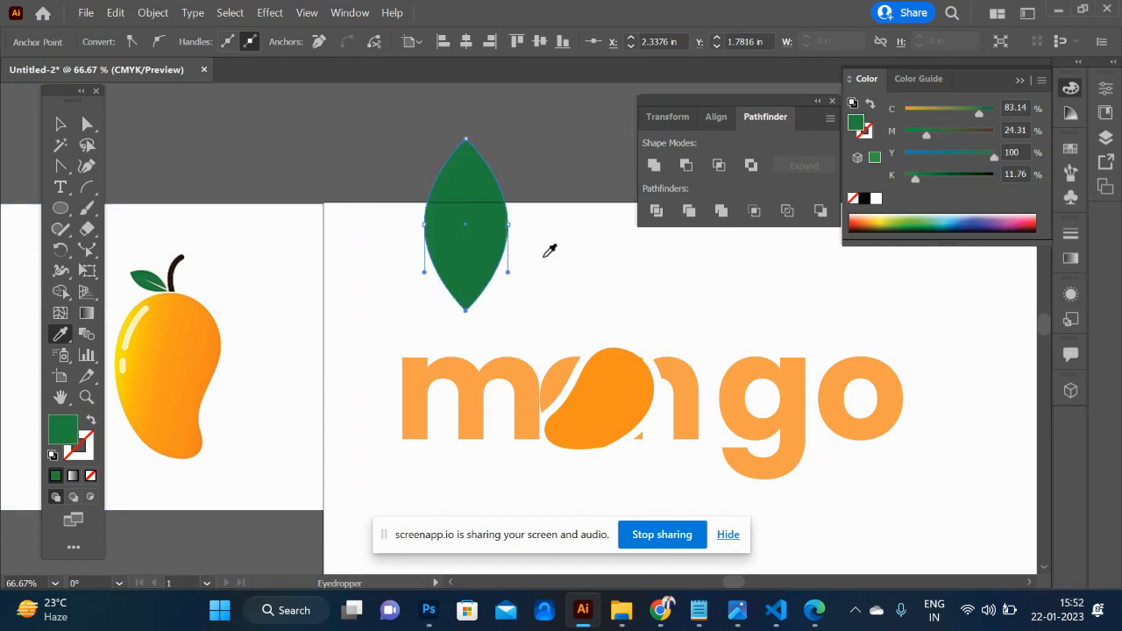
left_click(61, 123)
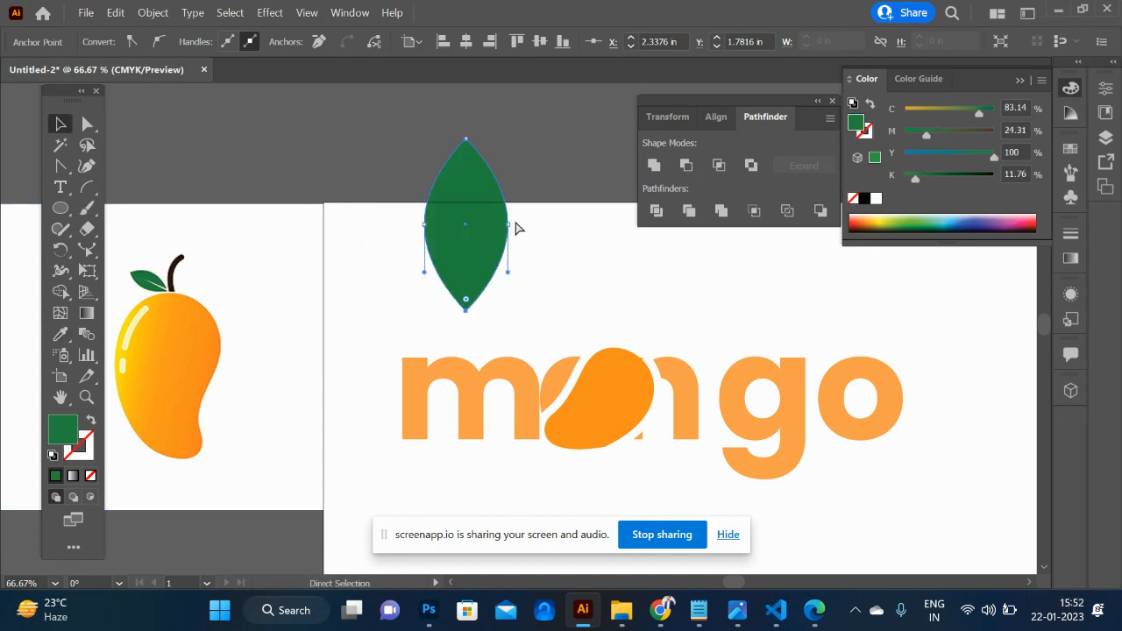
- Move the whole green leaf to the right, above the gap between the wordmark's m and a
left_click(473, 231)
key("a")
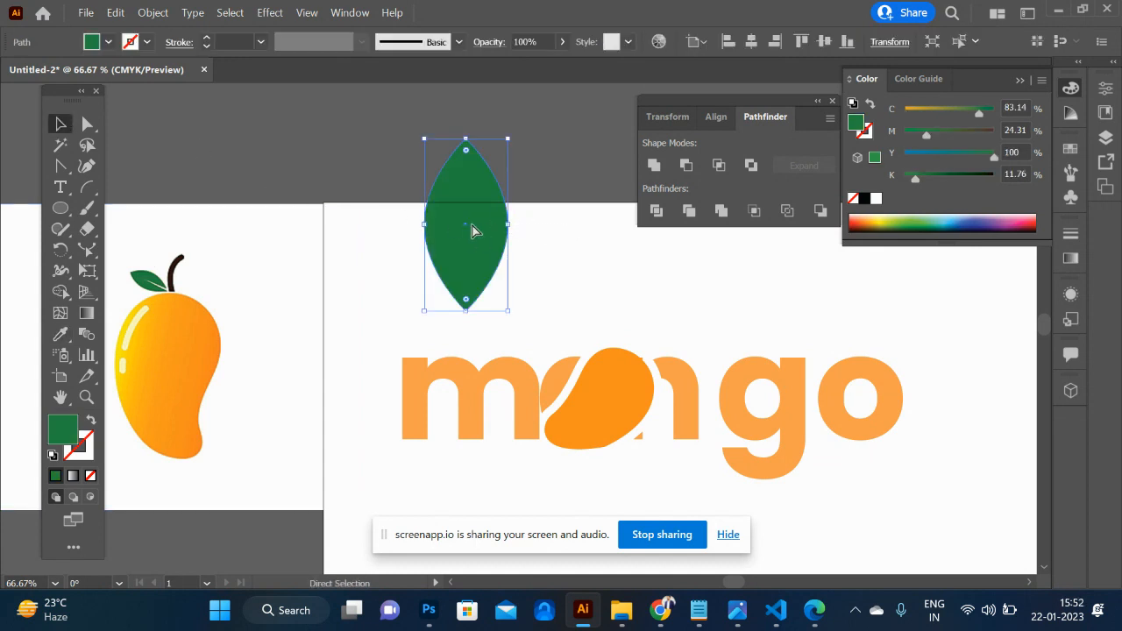
left_click(505, 209, "ctrl")
left_click(549, 219)
left_click(482, 229)
left_click(507, 245, "ctrl")
left_click(470, 253)
left_click_drag(470, 253, 527, 247)
- Paste a copy of the leaf in front, shrink it to a narrow sliver and place it over the leaf's lower tip
key("ctrl+c")
key("ctrl+f")
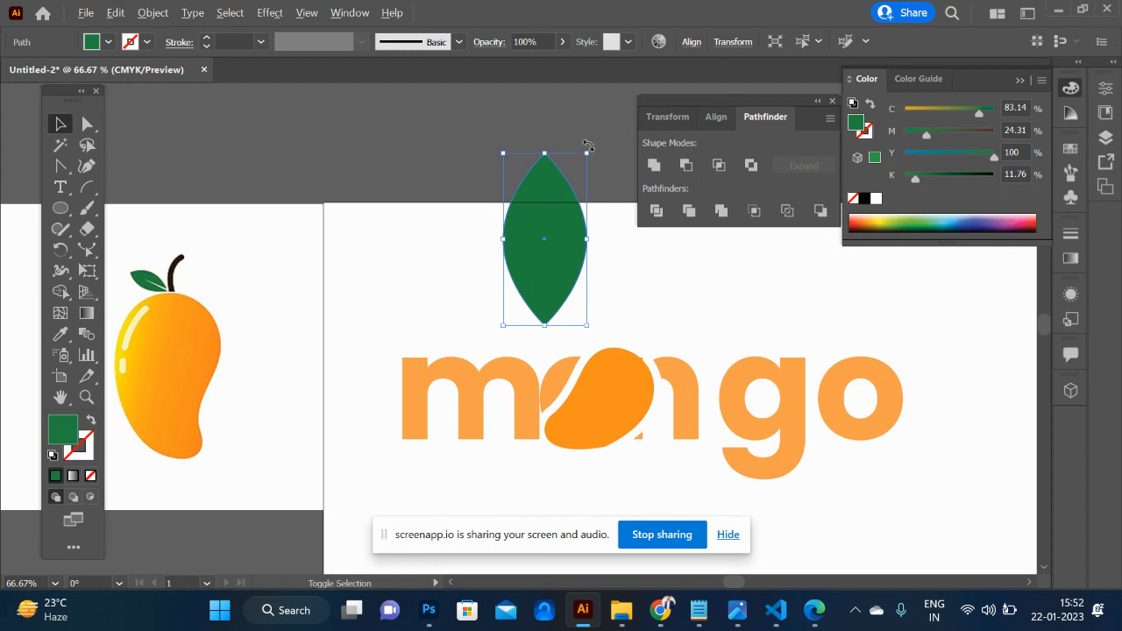
left_click_drag(589, 154, 545, 217)
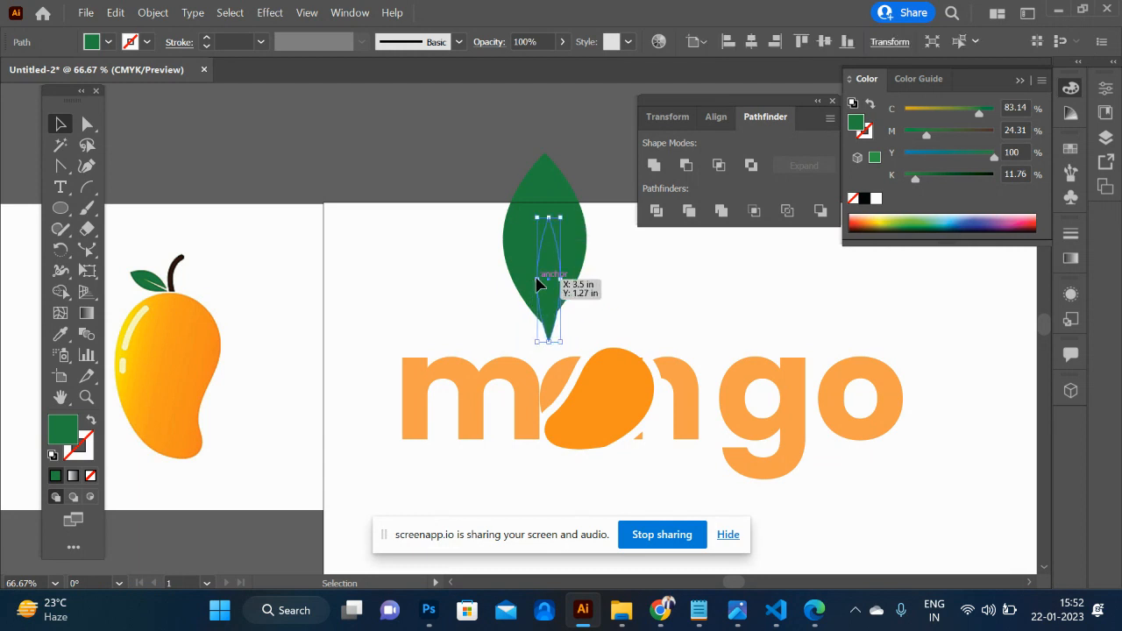
left_click_drag(541, 279, 543, 307)
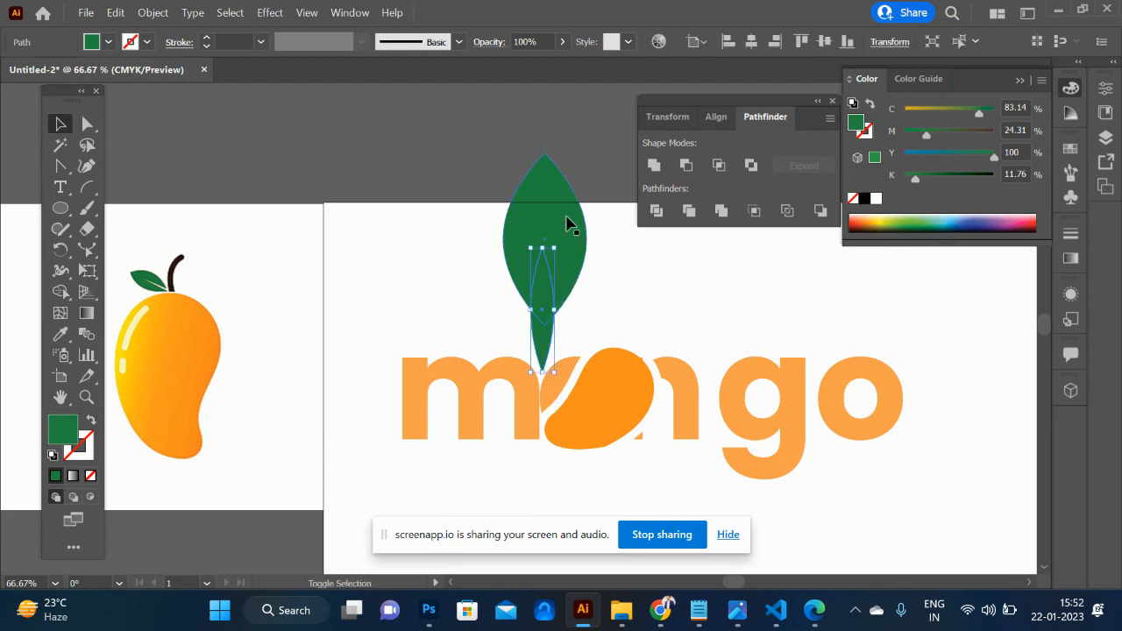
- Cut the narrow sliver out of the large leaf with Shape Builder, leaving a notch in the leaf's base
left_click(563, 221, "shift")
key("shift+m")
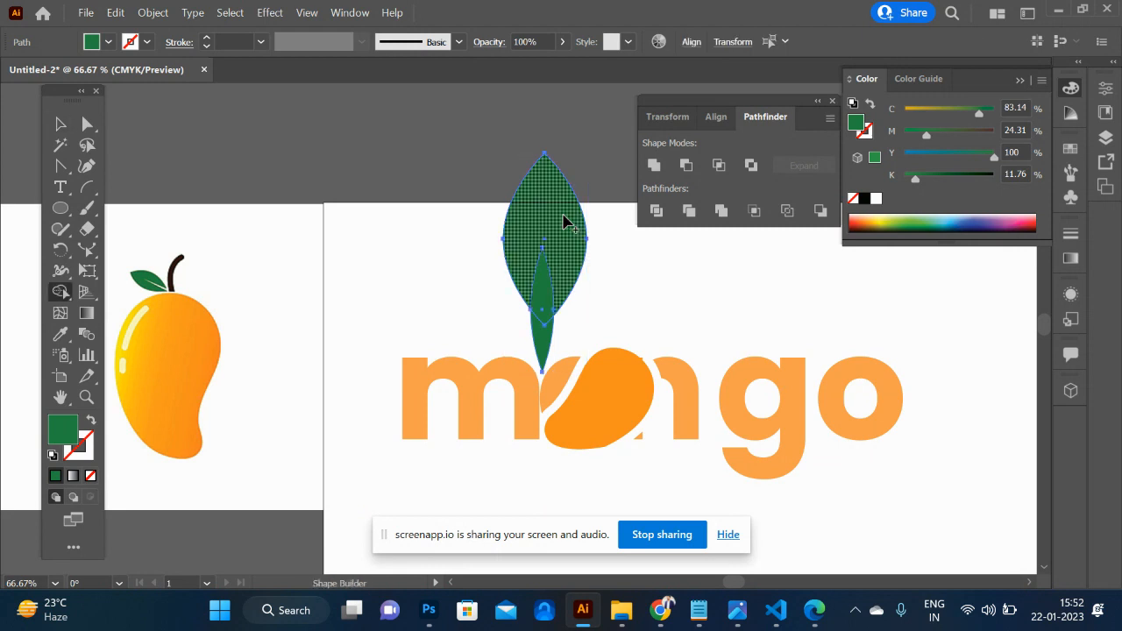
left_click(539, 326, "alt")
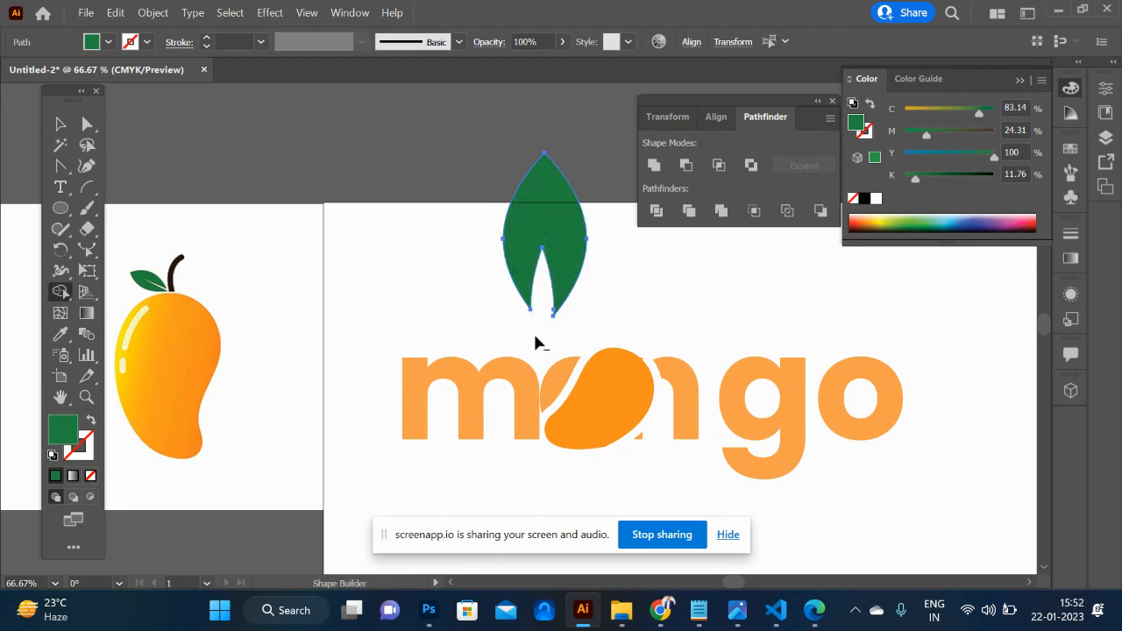
left_click(60, 123)
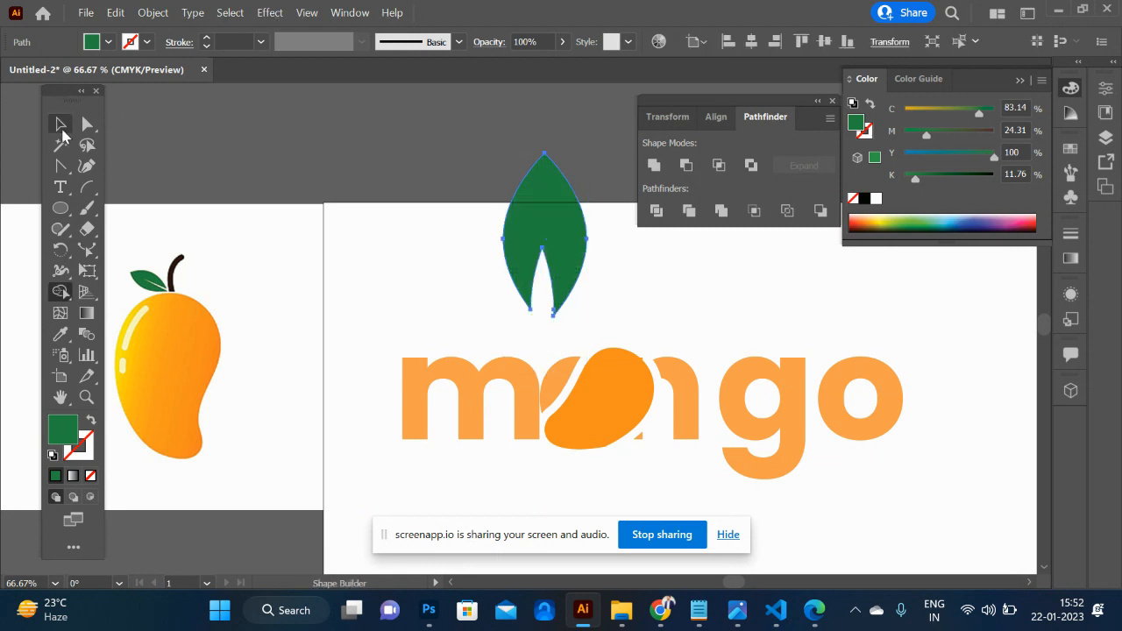
- Shrink the notched leaf to about half size, rotate it to point right and place it at the mango's upper right, over the n
left_click(424, 241)
left_click(566, 231)
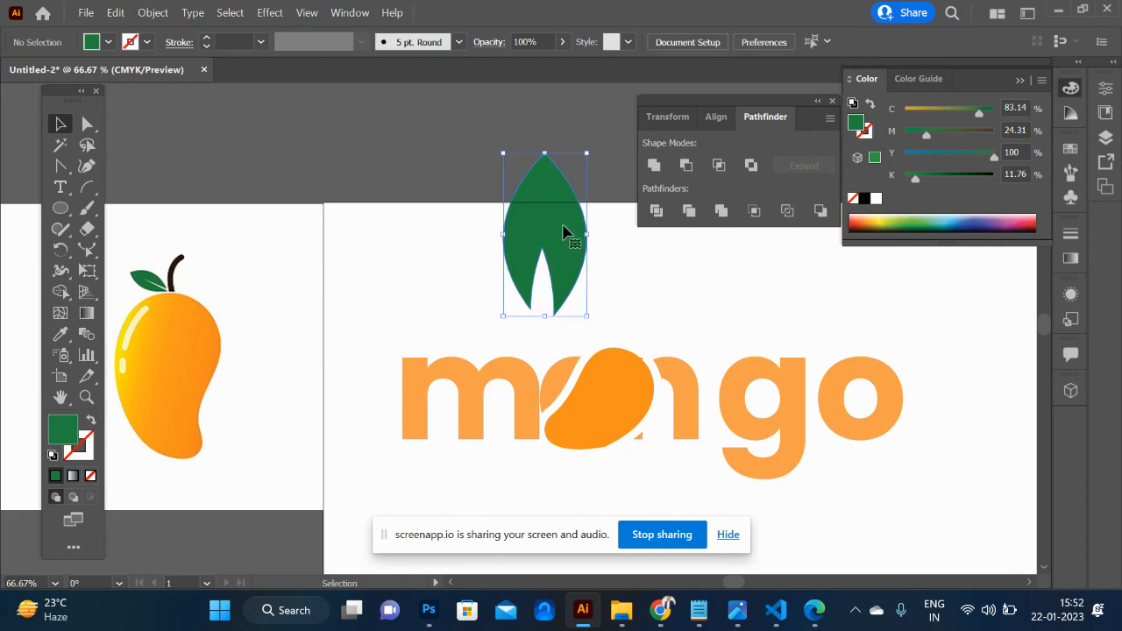
mouse_move(586, 236)
left_mouse_down()
mouse_move(551, 235)
mouse_move(568, 232)
left_mouse_up()
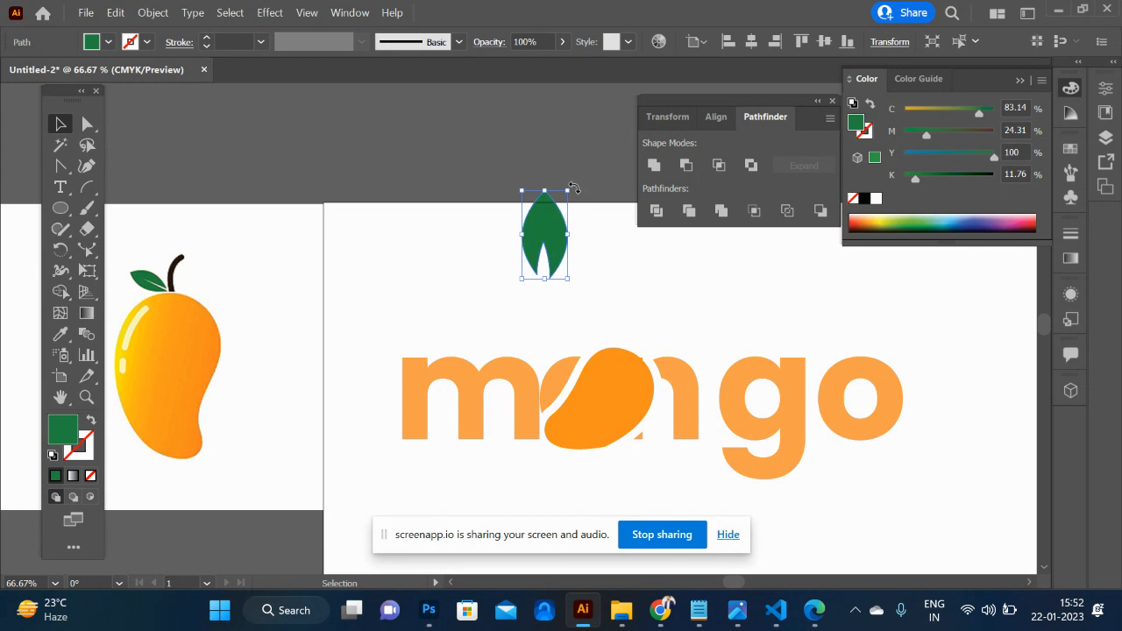
left_click_drag(575, 188, 708, 361)
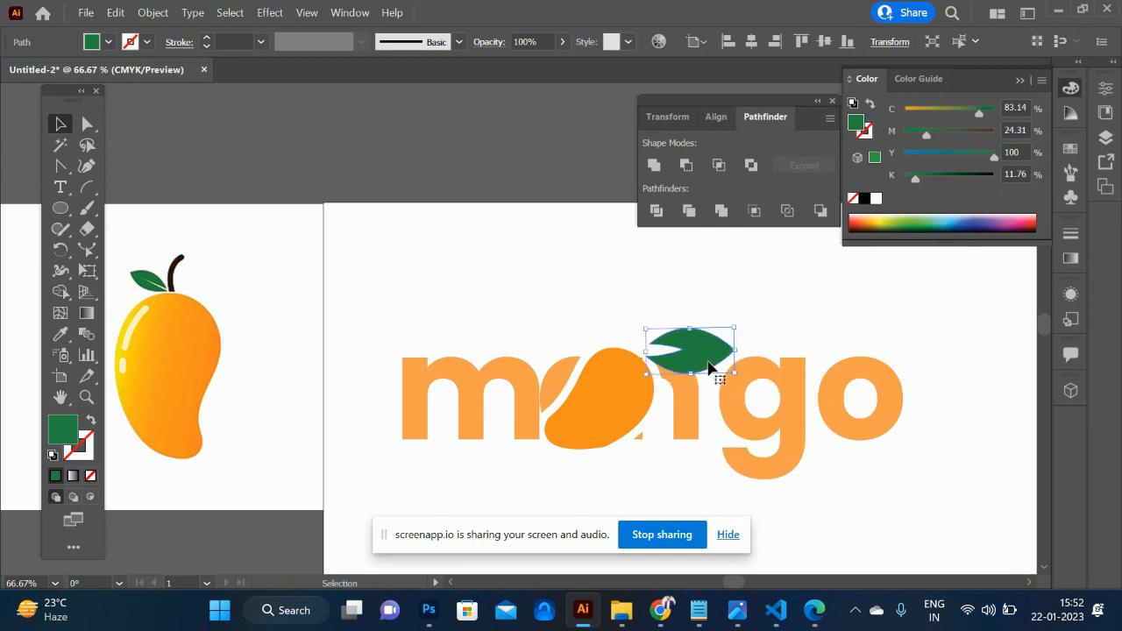
left_click(773, 319)
- Delete the small leftover triangle of the letter a beside the mango's lower right edge
scroll(774, 317, "right", 3)
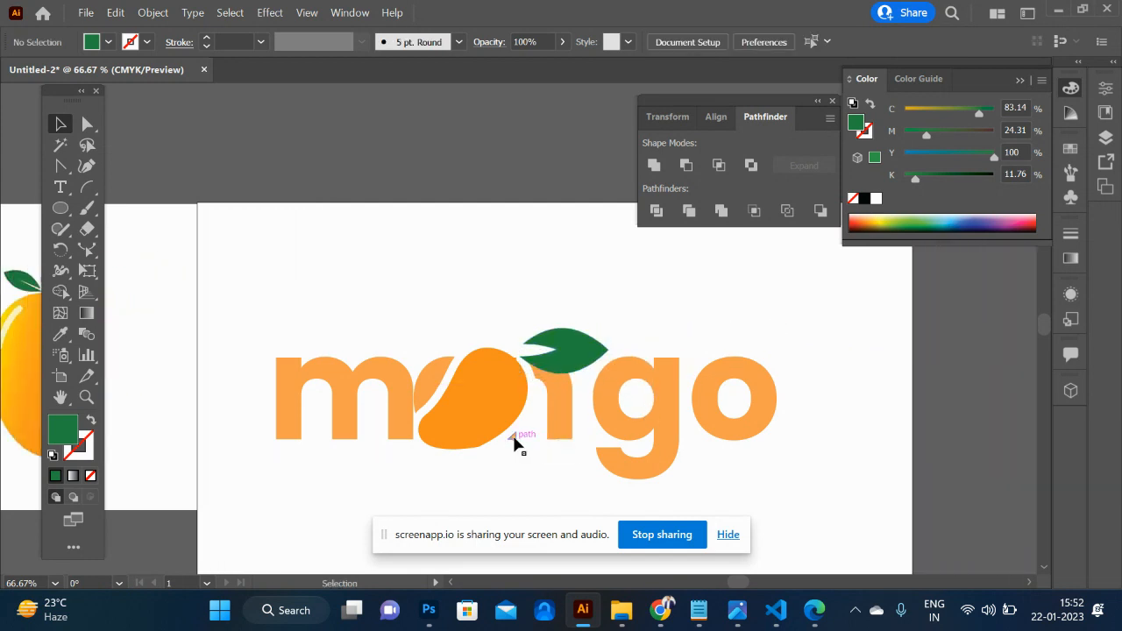
left_click(514, 437)
key("Delete")
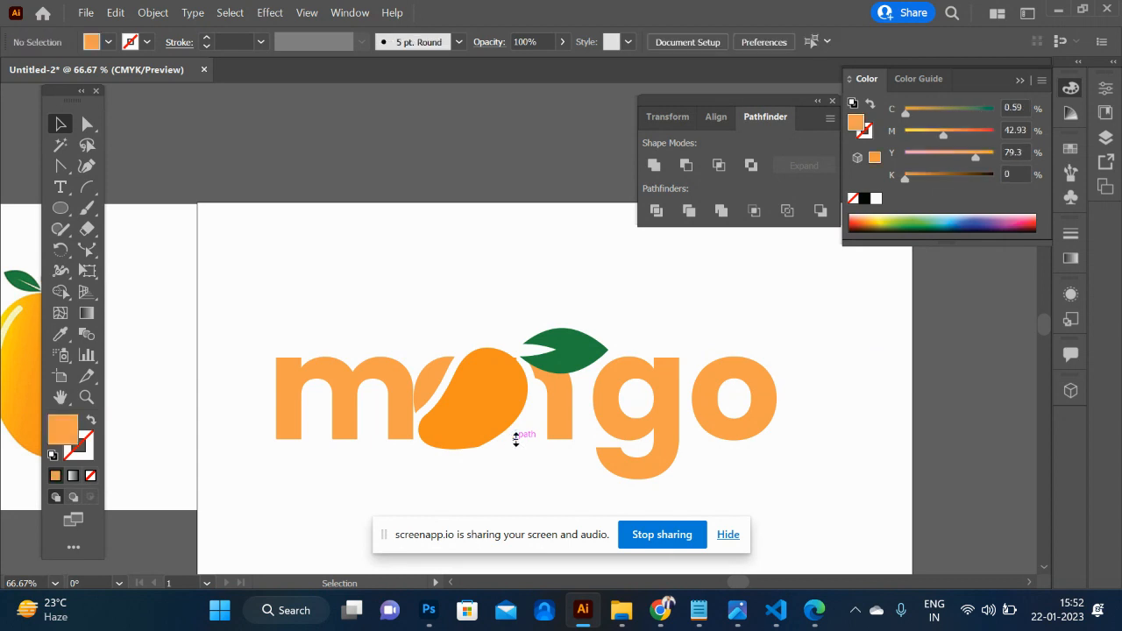
- Add the text "Bite" just below the letters g and o of the mango wordmark
scroll(515, 439, "down", 5)
scroll(515, 440, "up", 4)
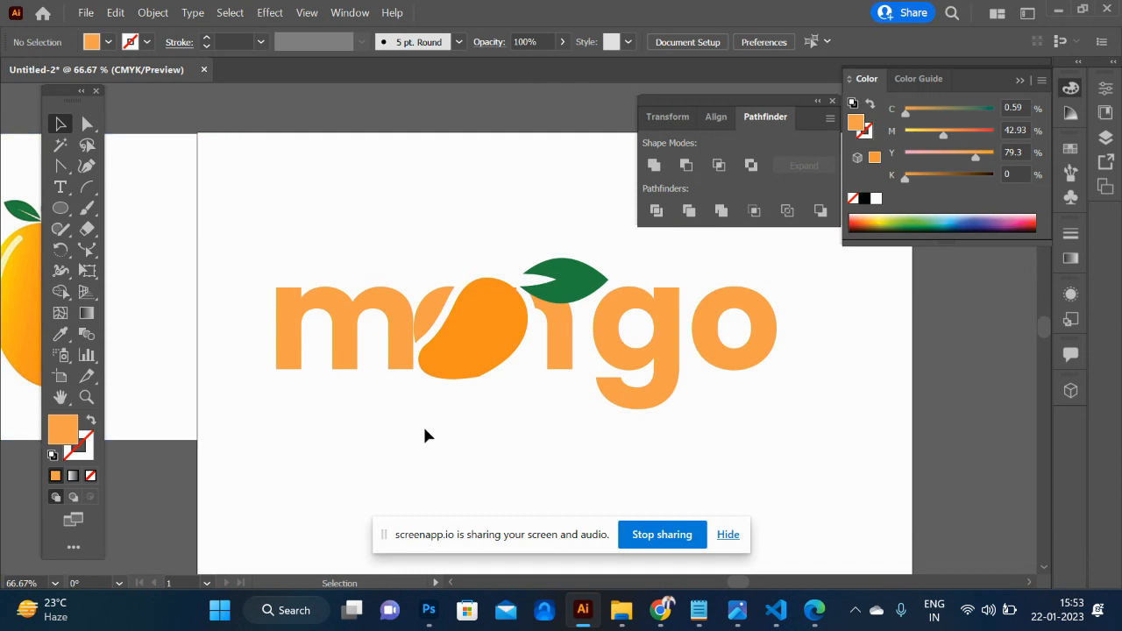
key("t")
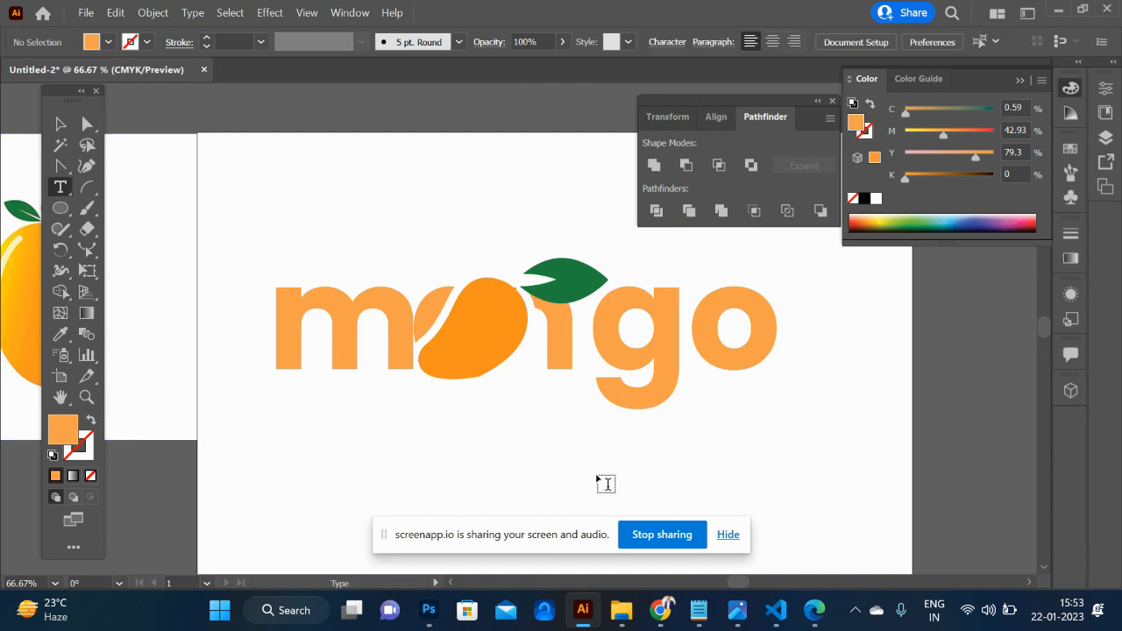
left_click(552, 450)
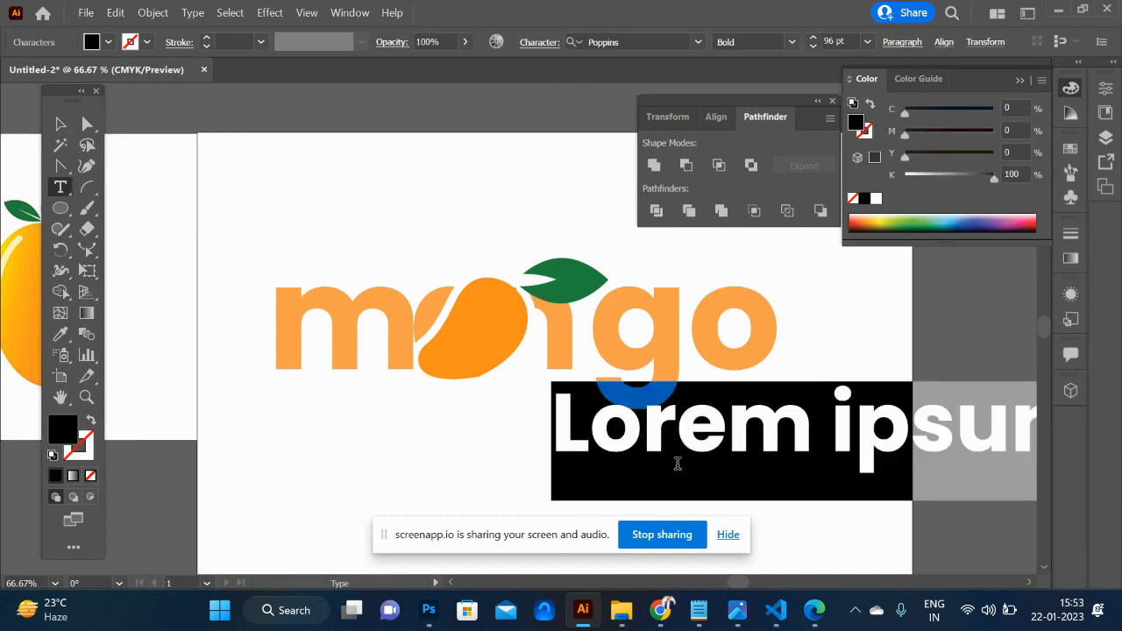
type("B")
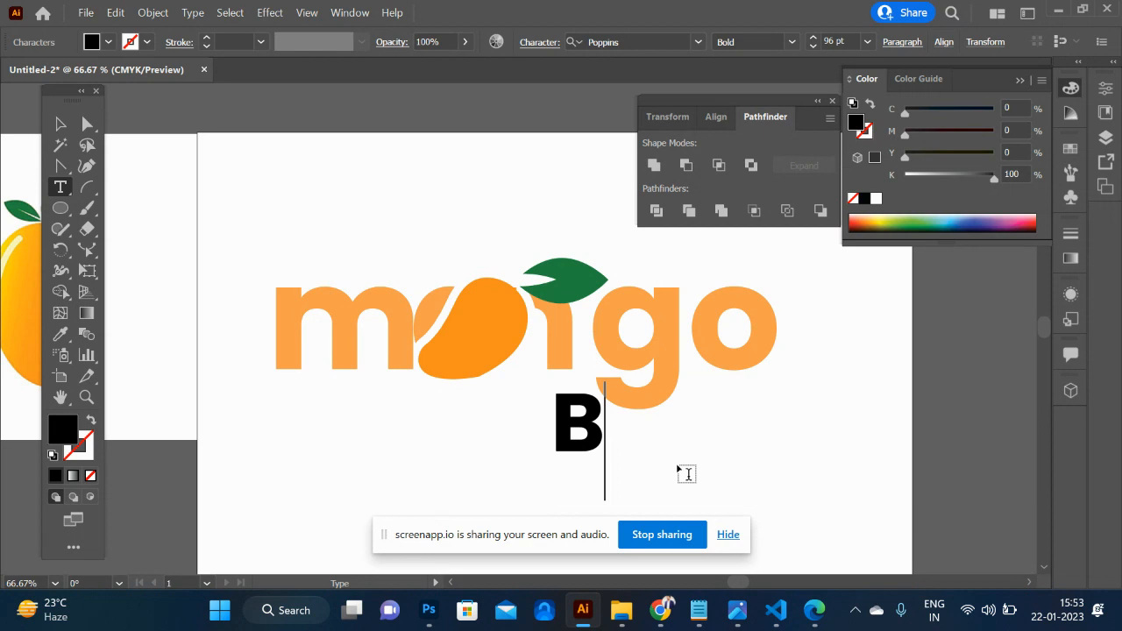
type("ite")
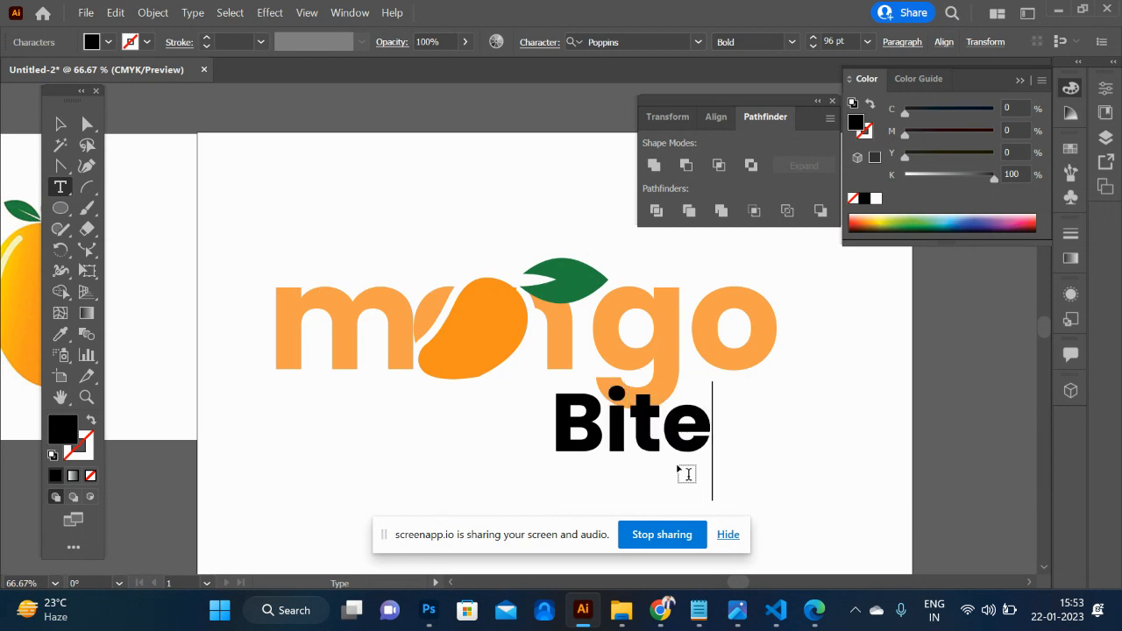
left_click(60, 124)
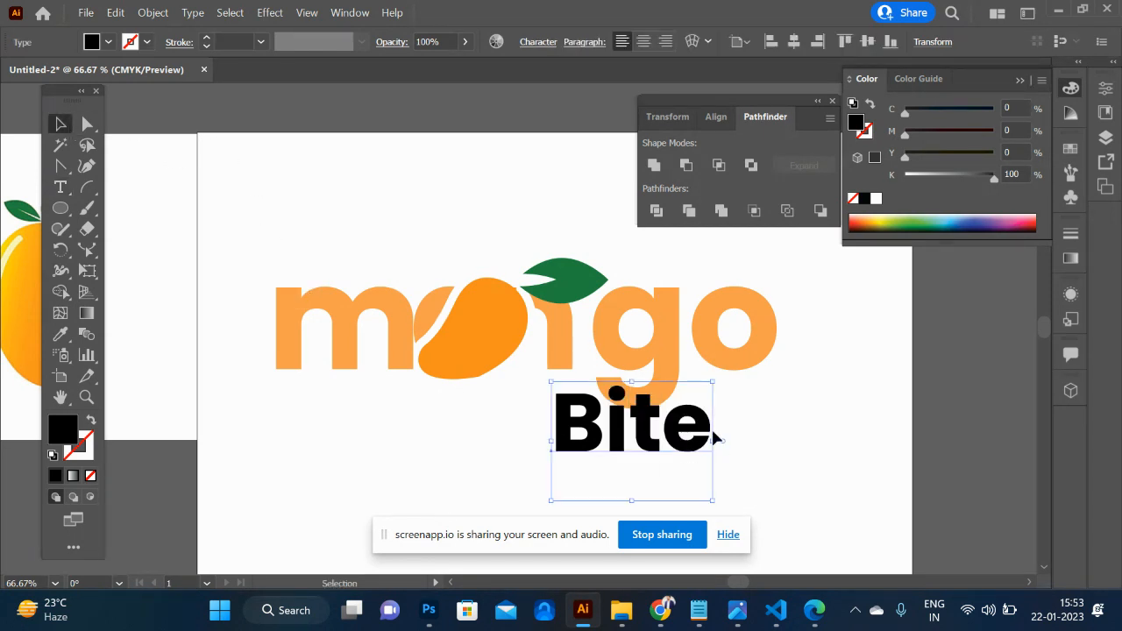
- Enlarge Bite to nearly double size, overlap it with the bottoms of the g and o, and convert it to outlines
left_click_drag(715, 380, 860, 273)
left_click_drag(682, 340, 719, 422)
key("ctrl+shift+a")
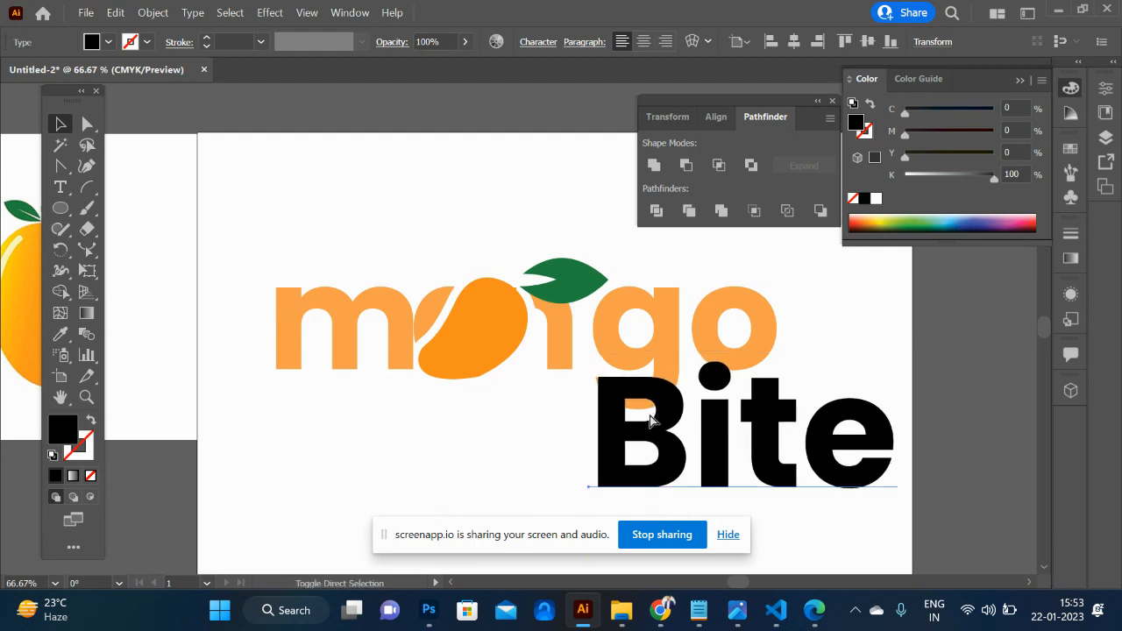
key("ctrl+shift+o")
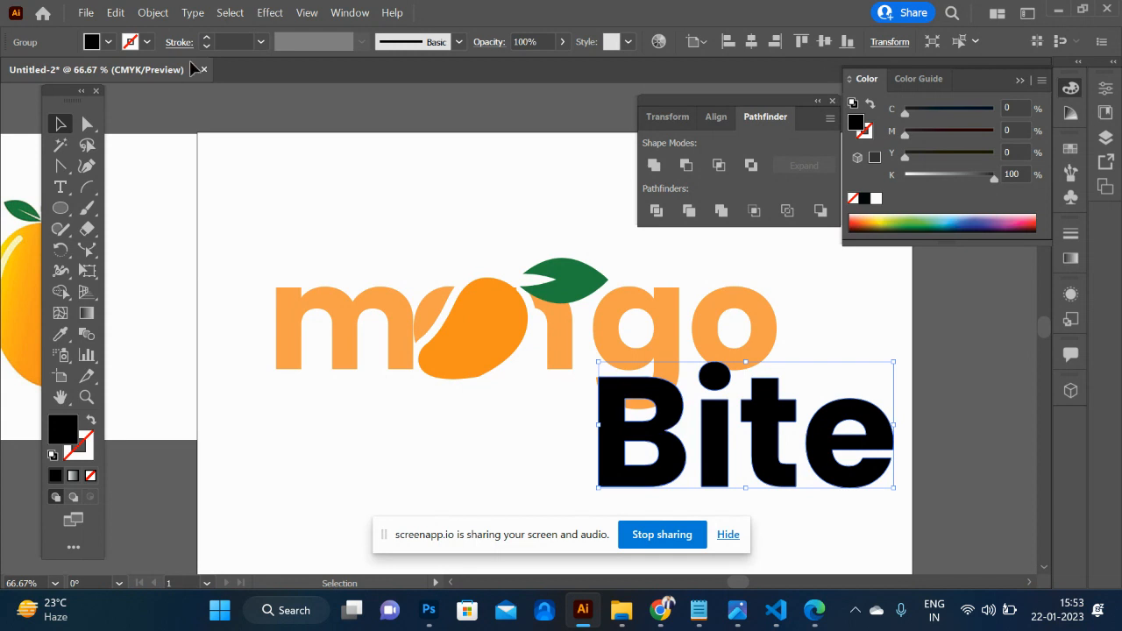
- Create an outward Offset Path around the Bite outlines and nudge the lettering down slightly
left_click(145, 16)
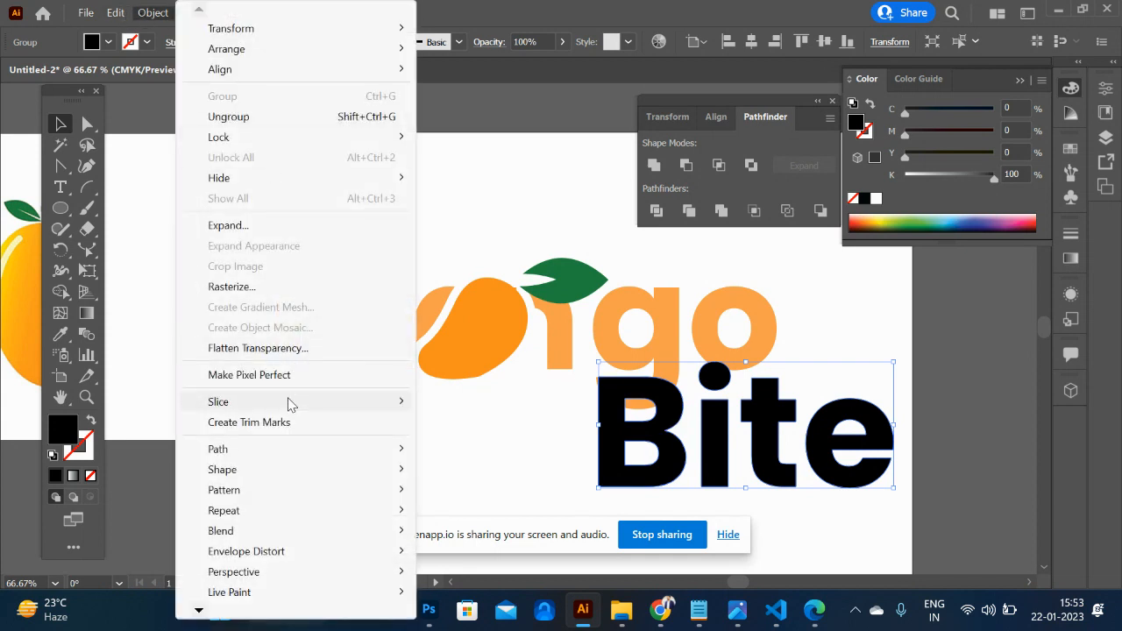
mouse_move(305, 449)
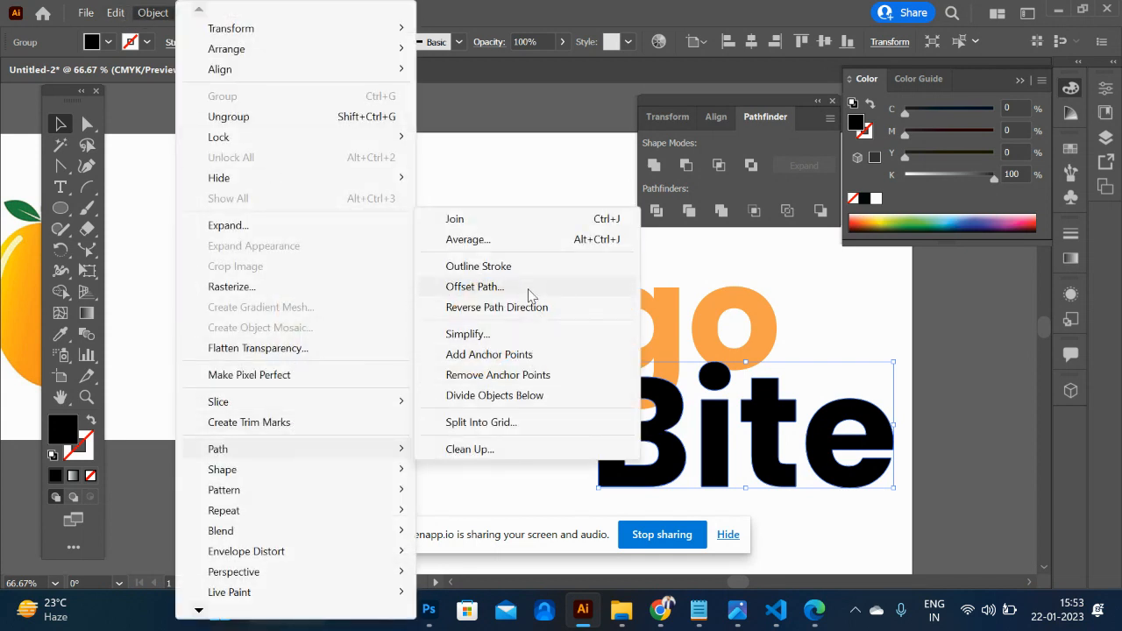
left_click(474, 287)
left_click(570, 361)
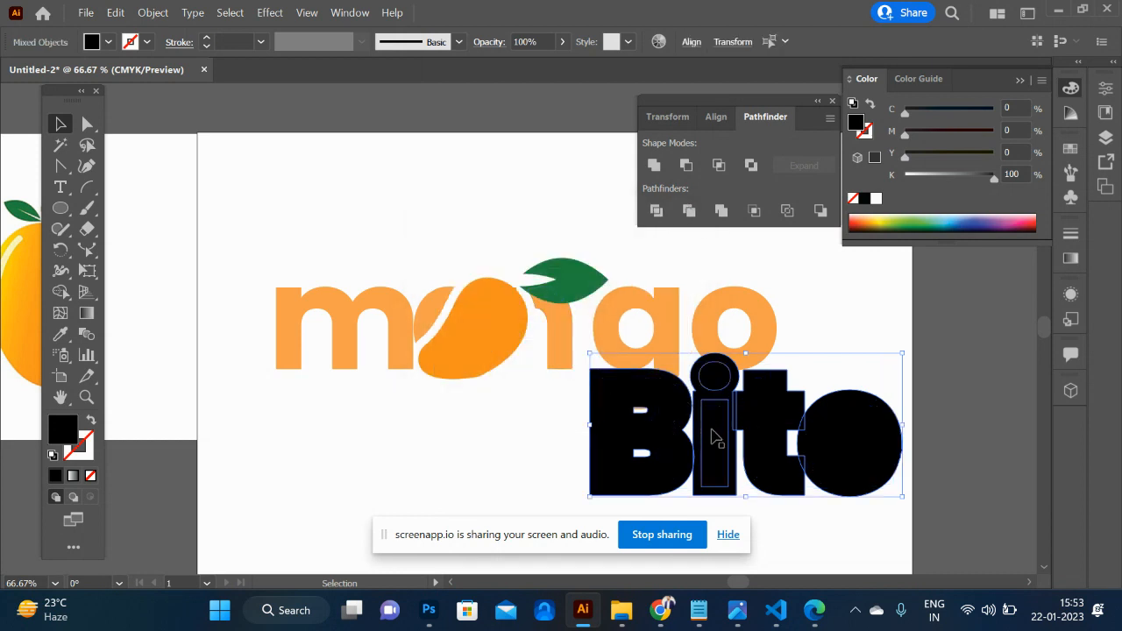
left_click(662, 433, "shift")
key("shift+Down")
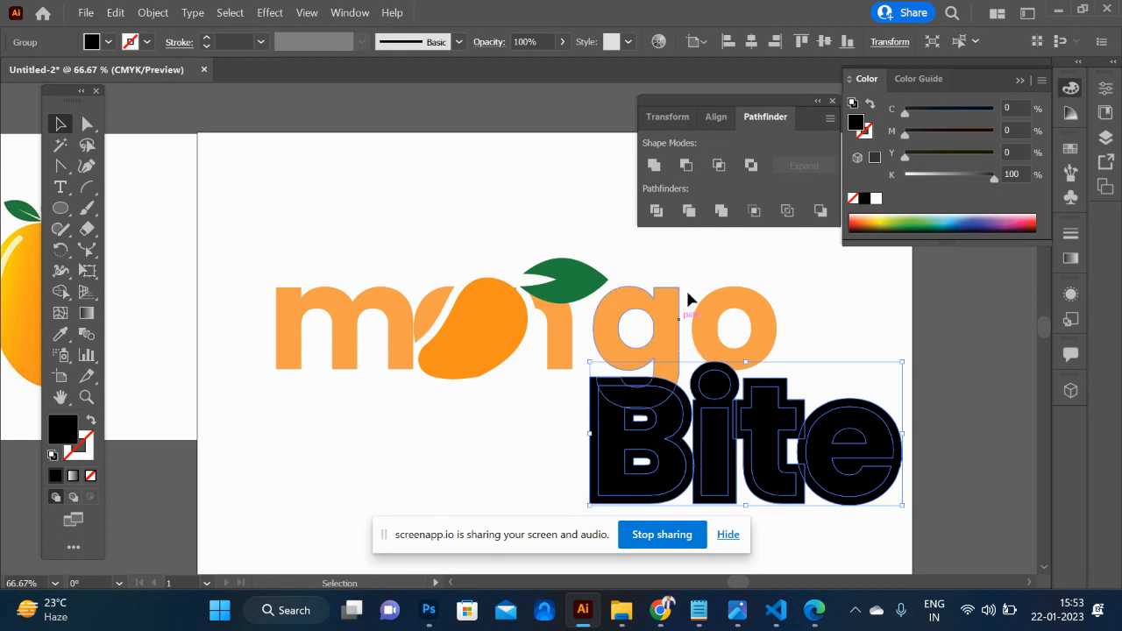
- Use Shape Builder to cut the offset margins around the B and i out of the overlapping g and o
left_click(641, 258)
left_click_drag(631, 255, 846, 478)
key("shift+m")
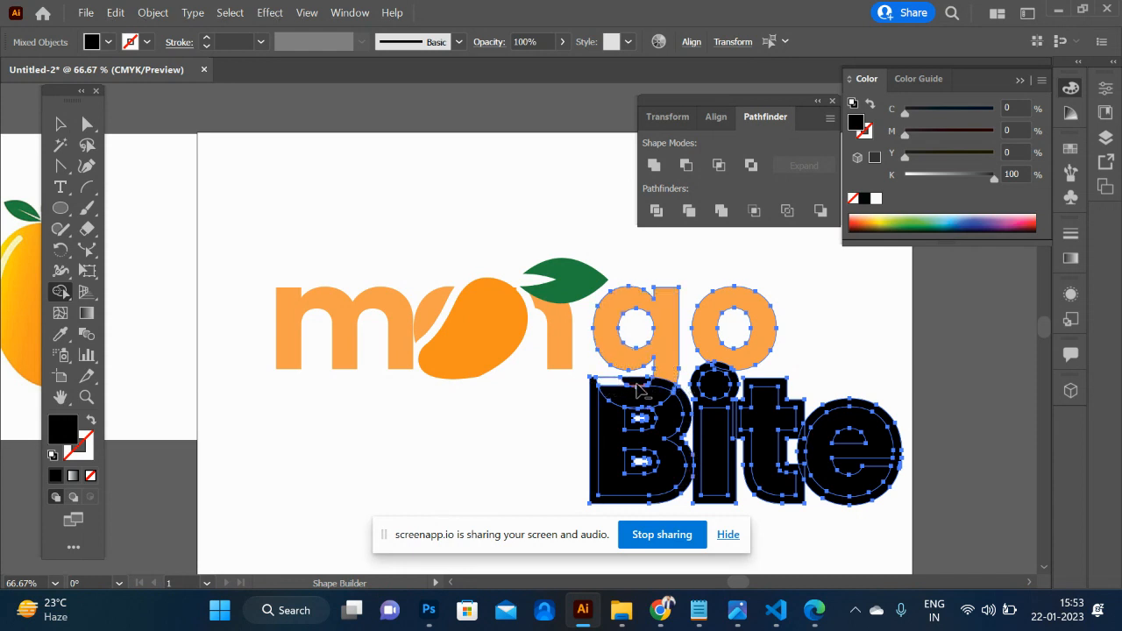
left_click(633, 382, "alt")
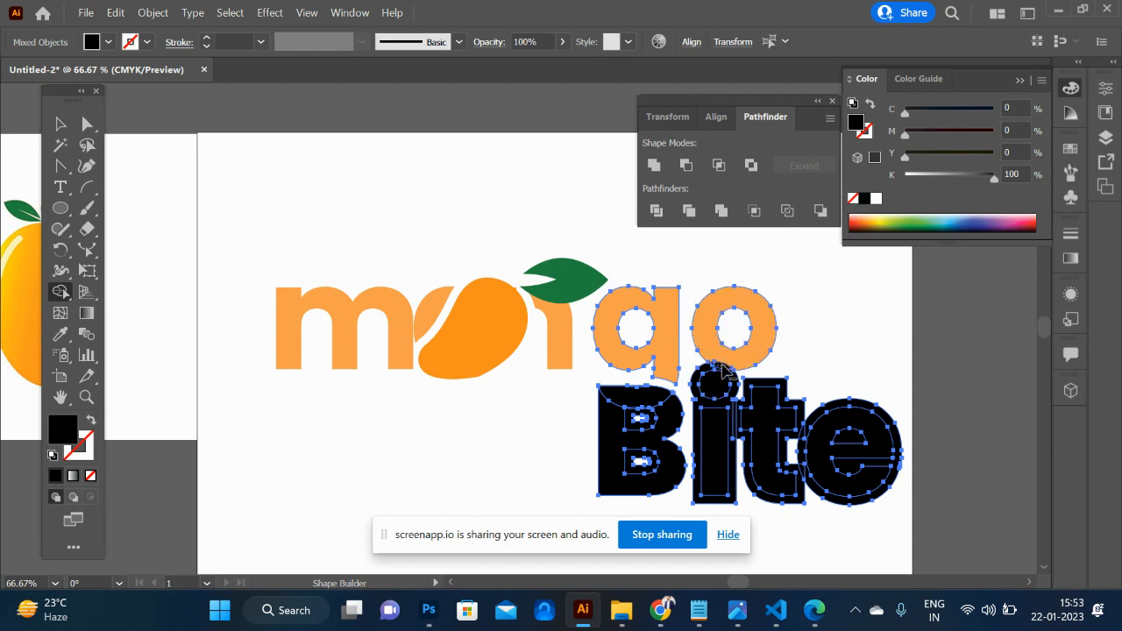
left_click(739, 390)
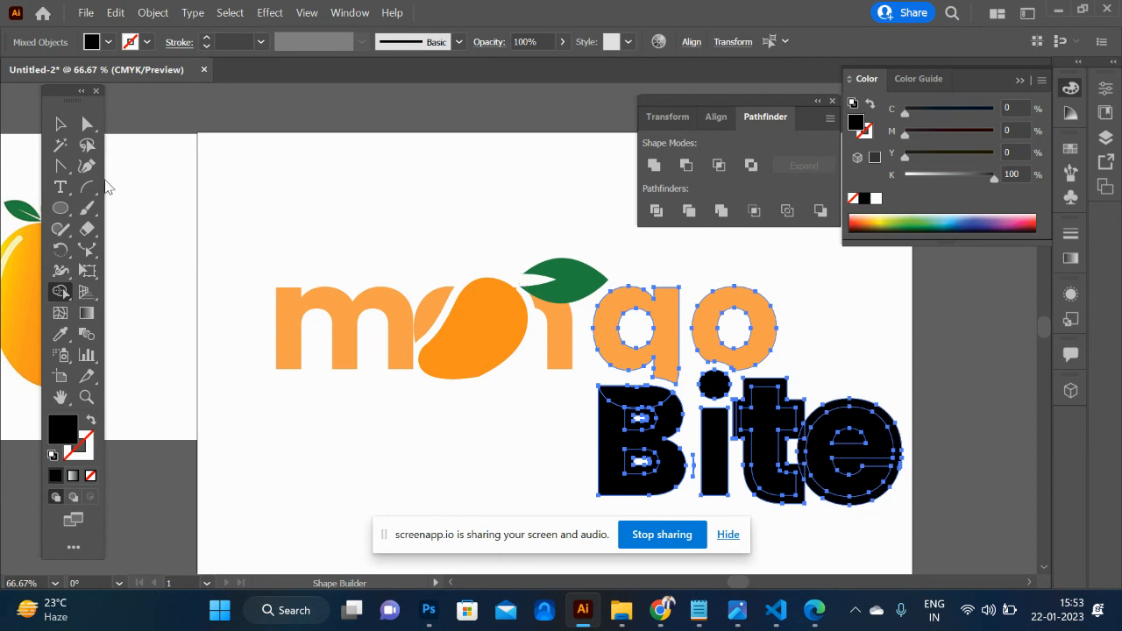
- Ungroup the trimmed Bite artwork into separate letter and offset shapes
left_click(54, 125)
left_click(324, 432)
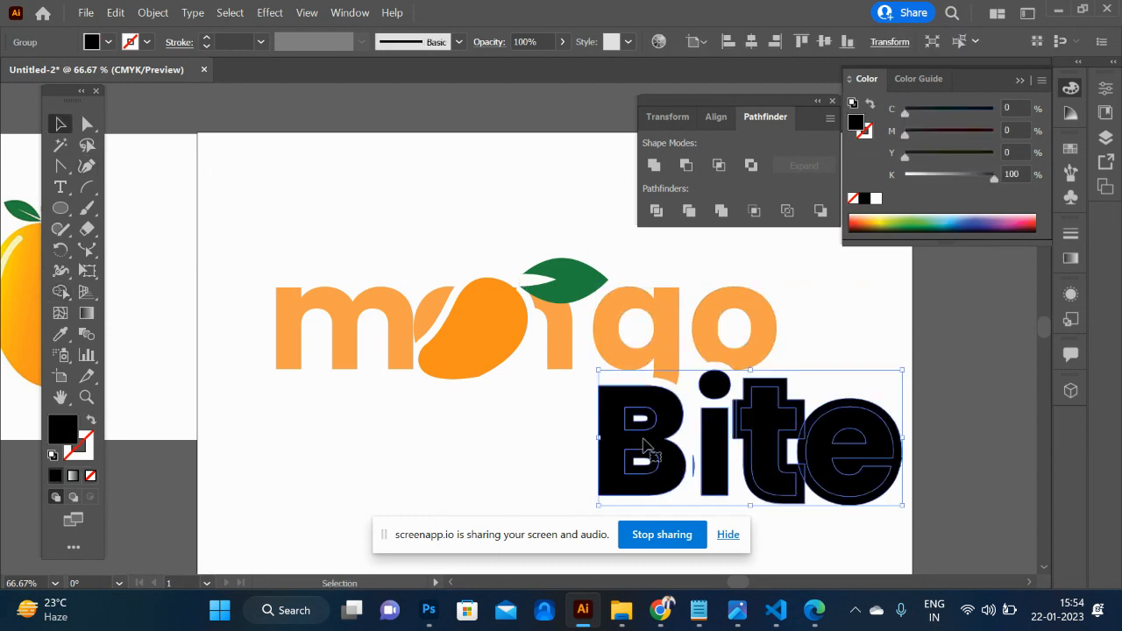
double_click(644, 447)
double_click(482, 456)
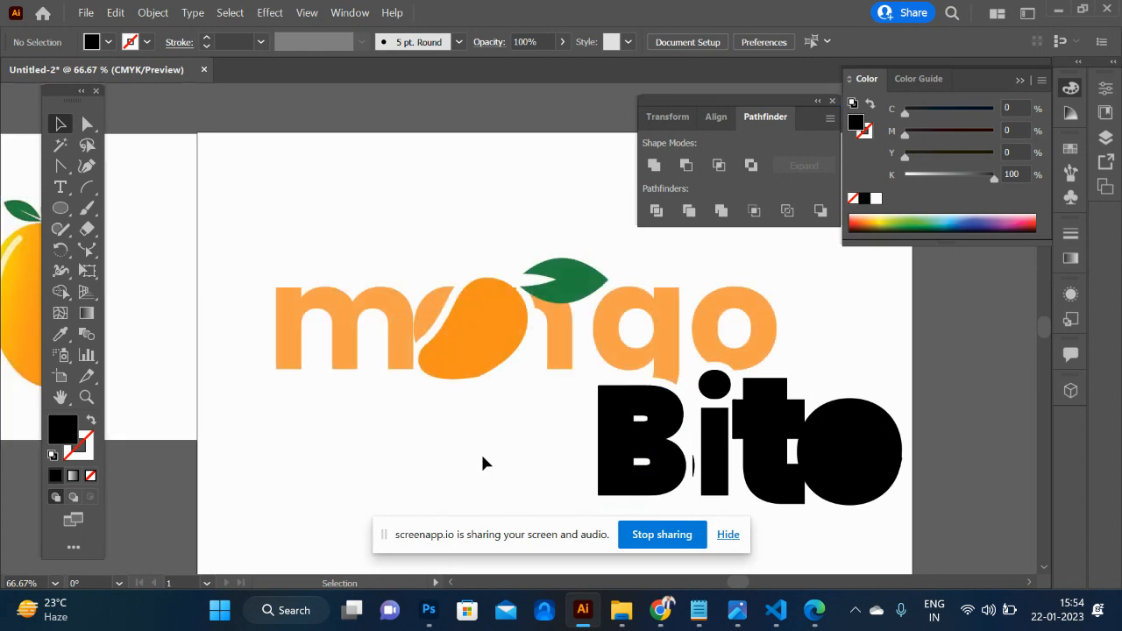
left_click_drag(656, 425, 519, 433)
key("ctrl+z")
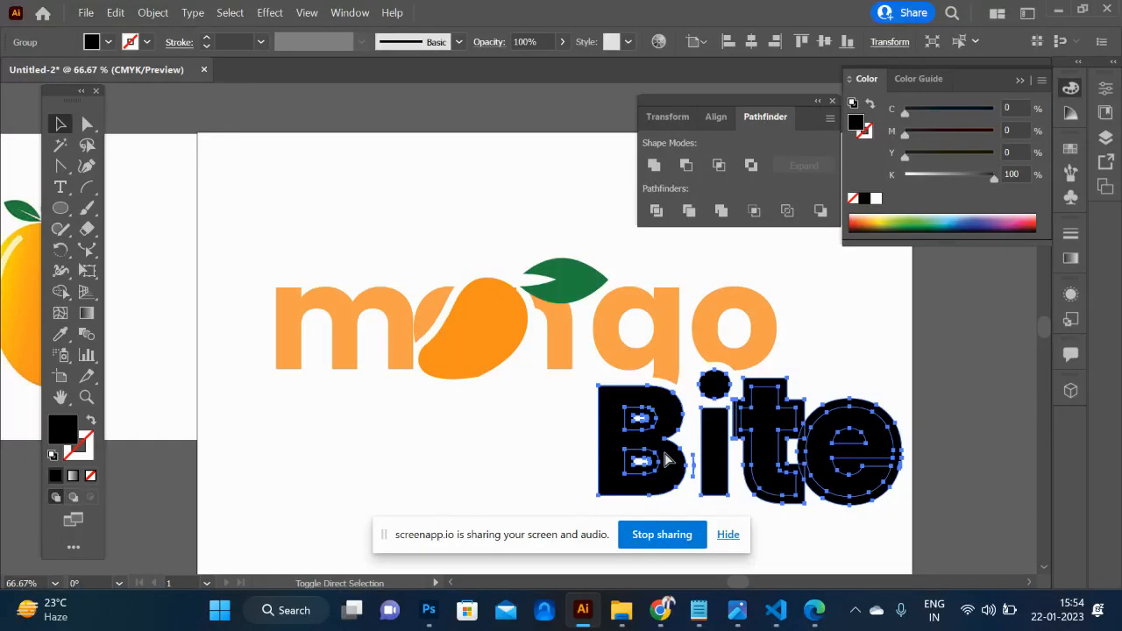
left_click(868, 350)
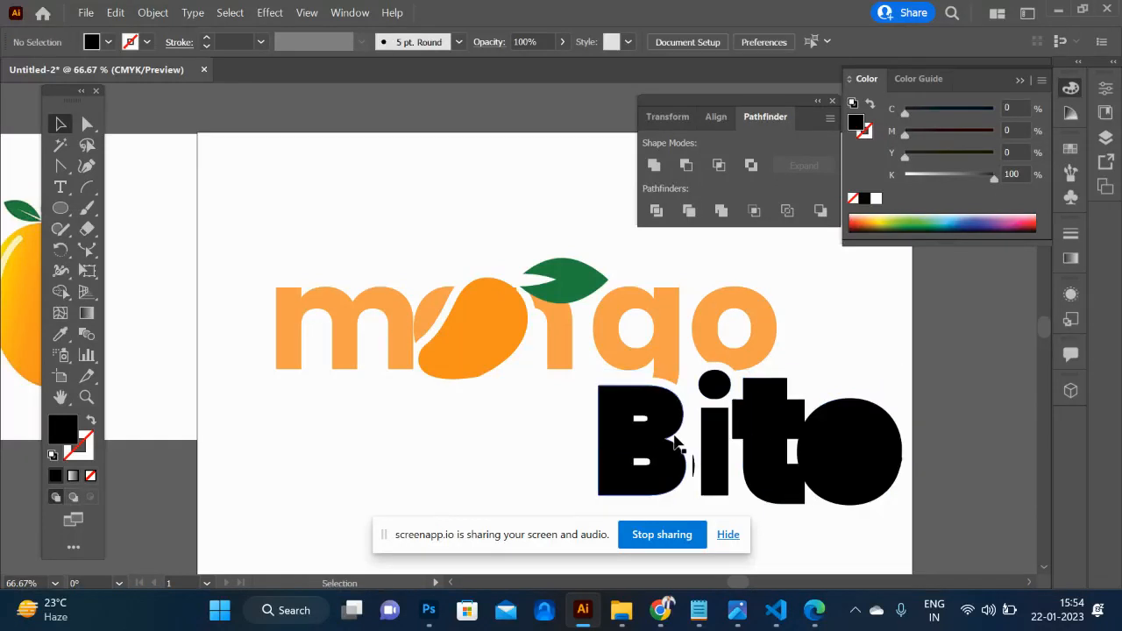
left_click(642, 449)
left_click_drag(641, 441, 506, 453)
key("ctrl+z")
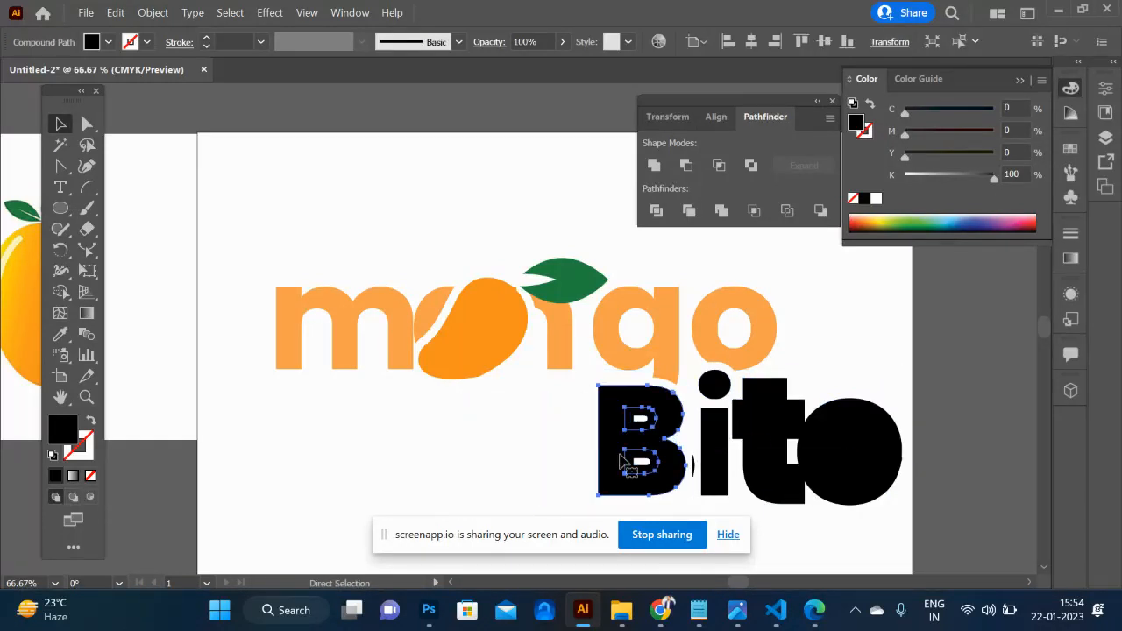
key("ctrl+shift+a")
- Delete the offset shape over the B and the stray sliver between the B and the i
left_click(661, 484)
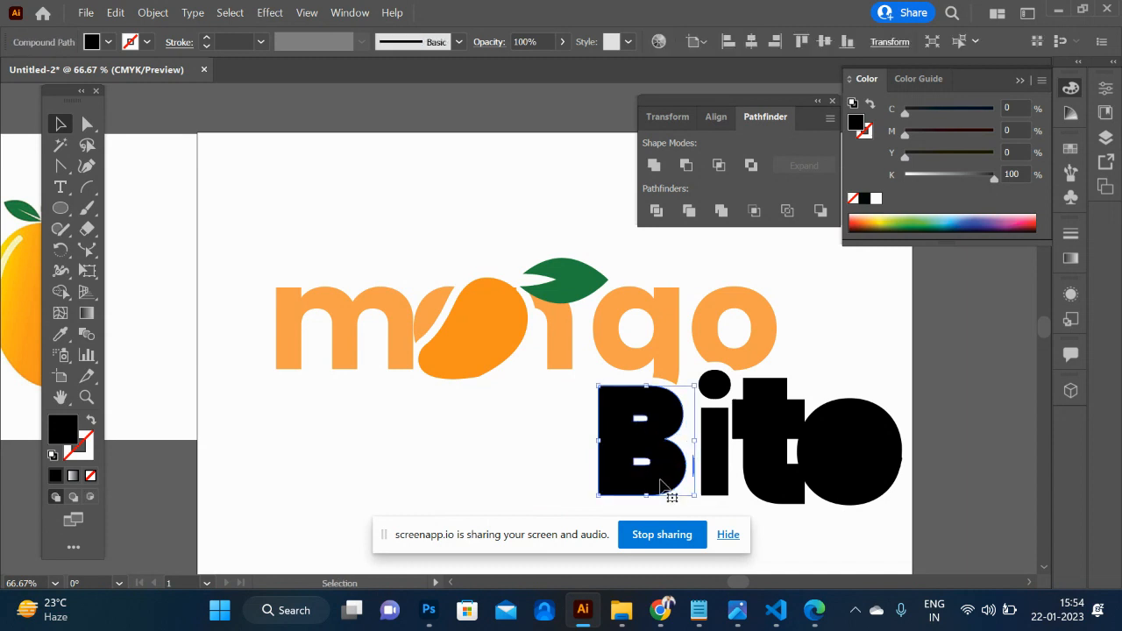
key("Delete")
key("a")
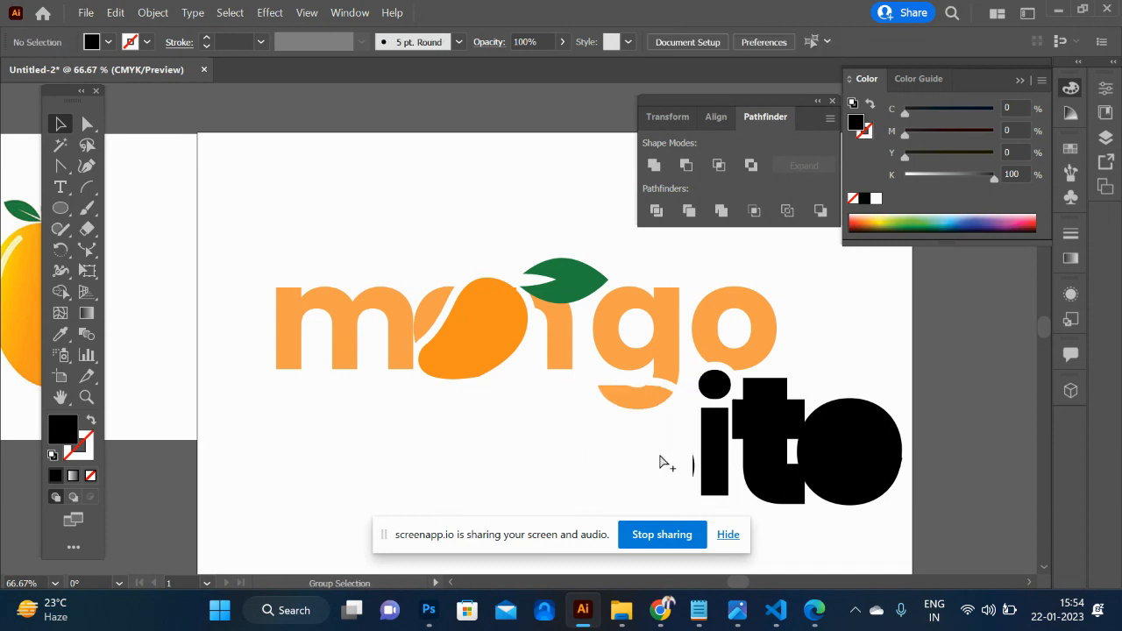
key("ctrl+z")
key("v")
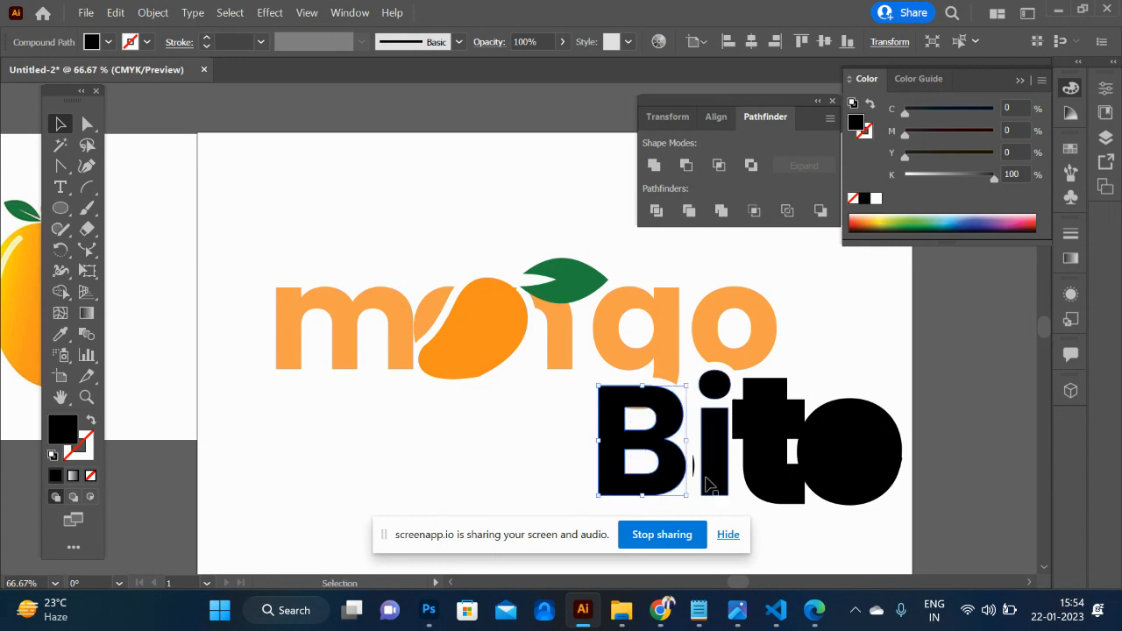
left_click(694, 466)
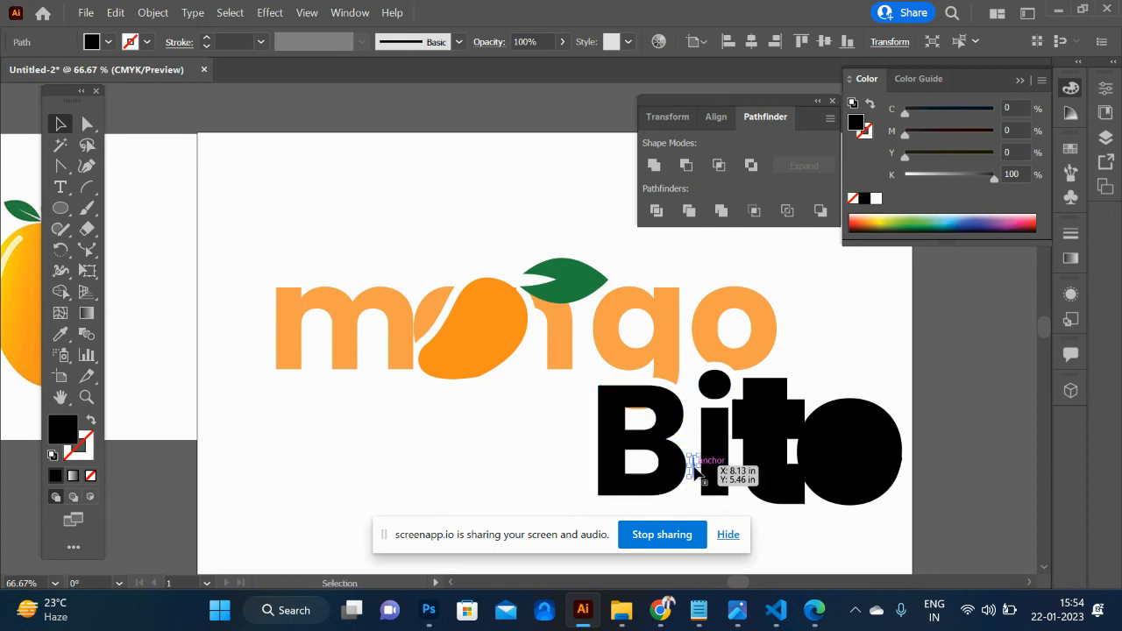
key("Delete")
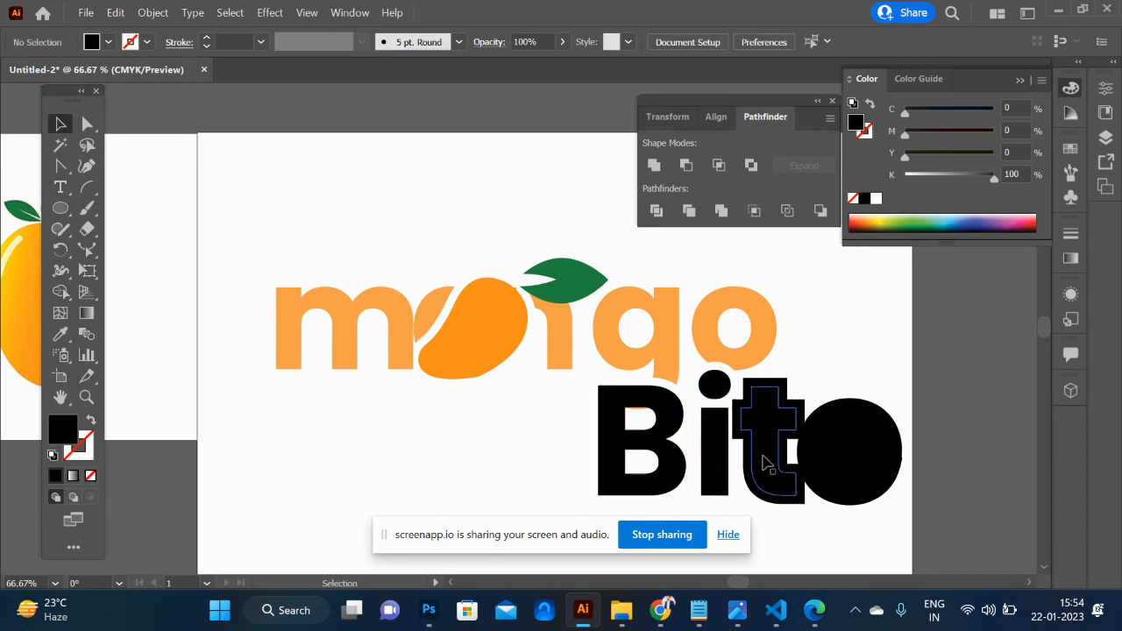
- Delete the offset shapes around the t and e and the leftover strip between the i and the t
left_click(772, 460)
left_click(775, 379)
key("Delete")
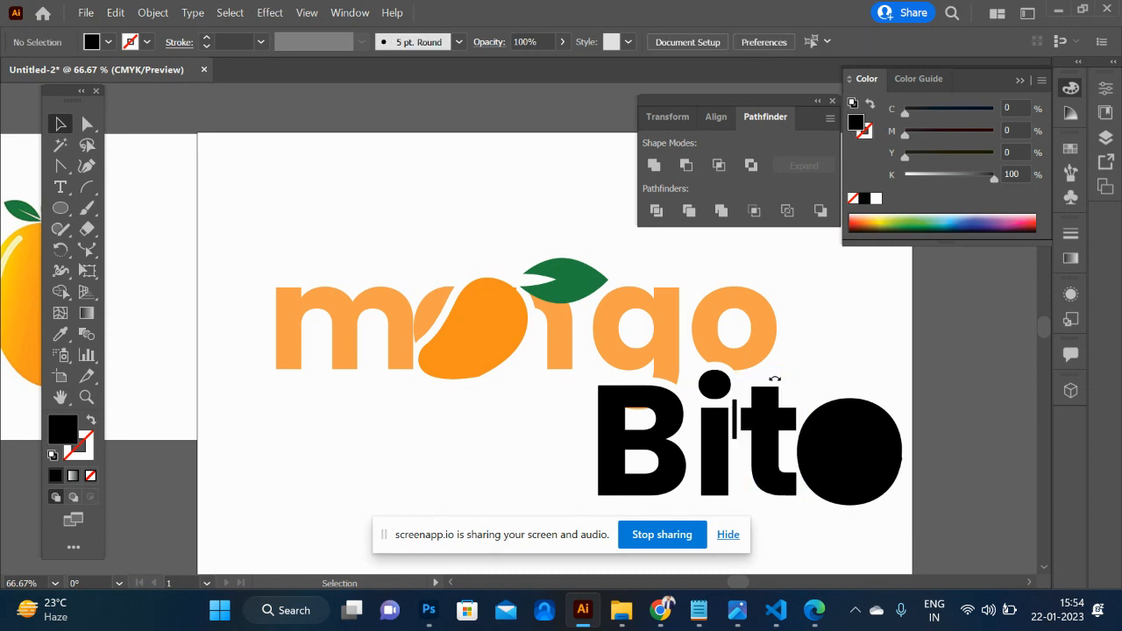
left_click(845, 420)
key("Delete")
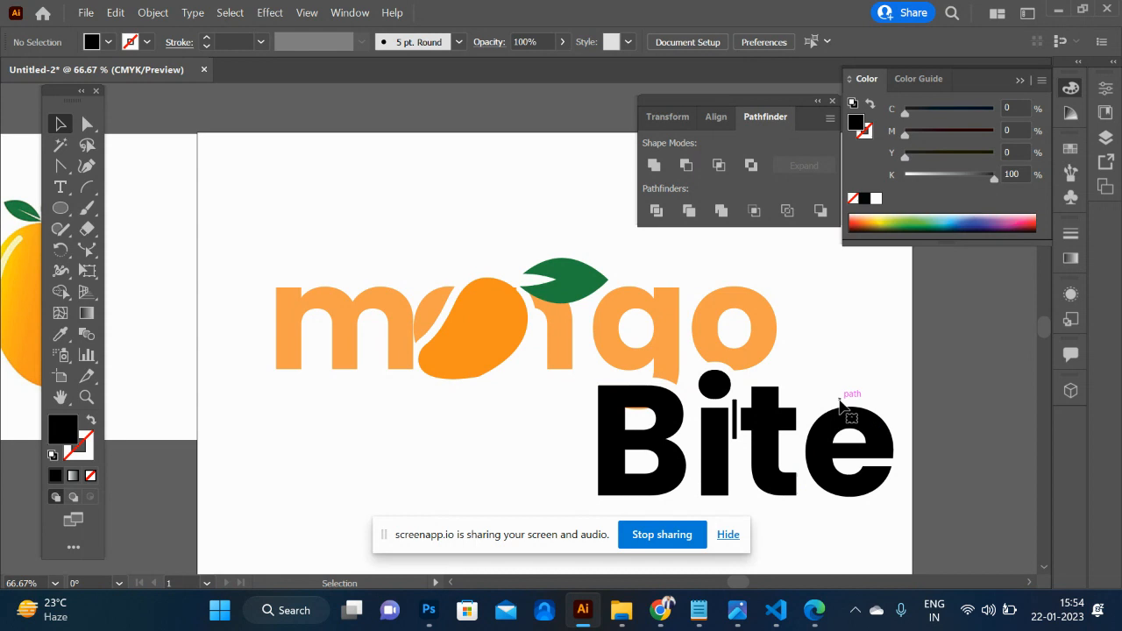
left_click(737, 421)
key("Delete")
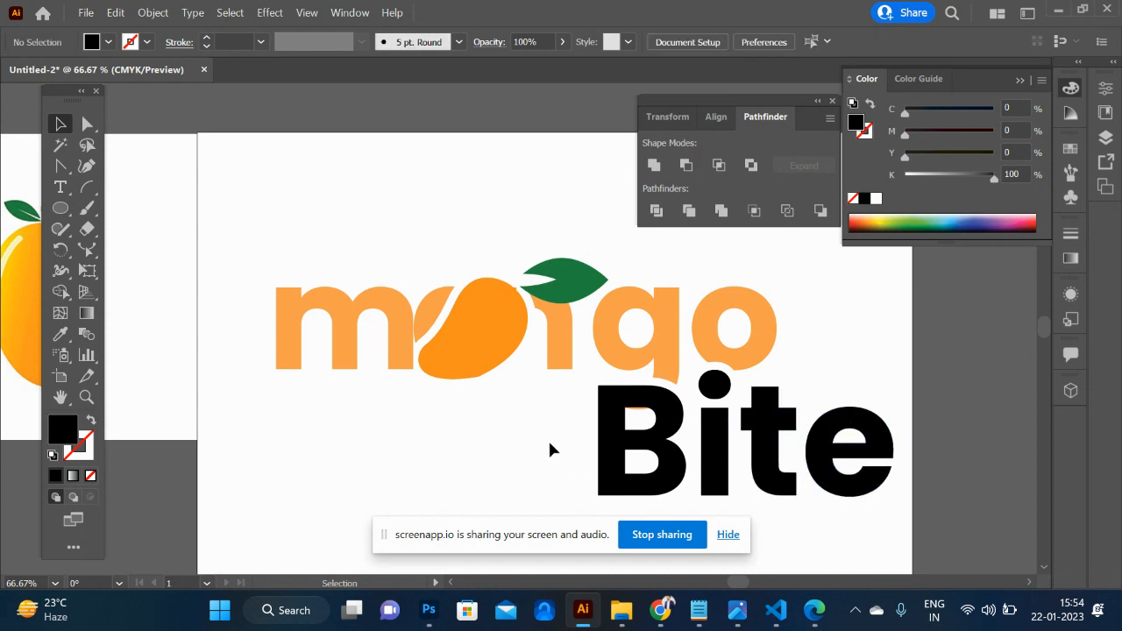
- Fill all the Bite letters with the dark green sampled from the leaf
left_click_drag(570, 454, 920, 513)
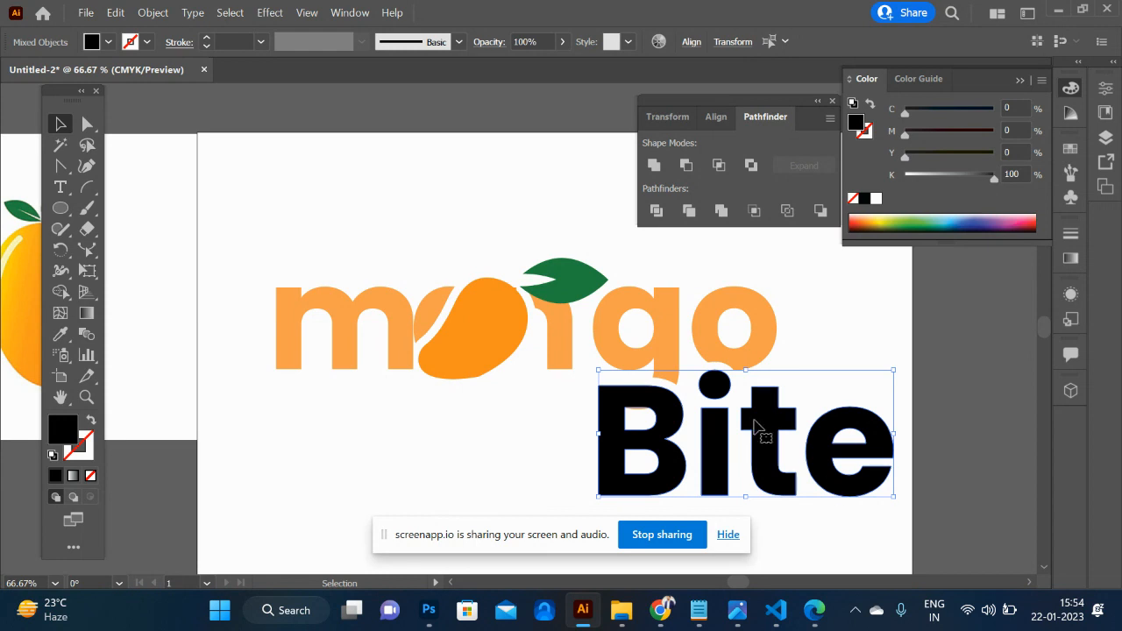
key("i")
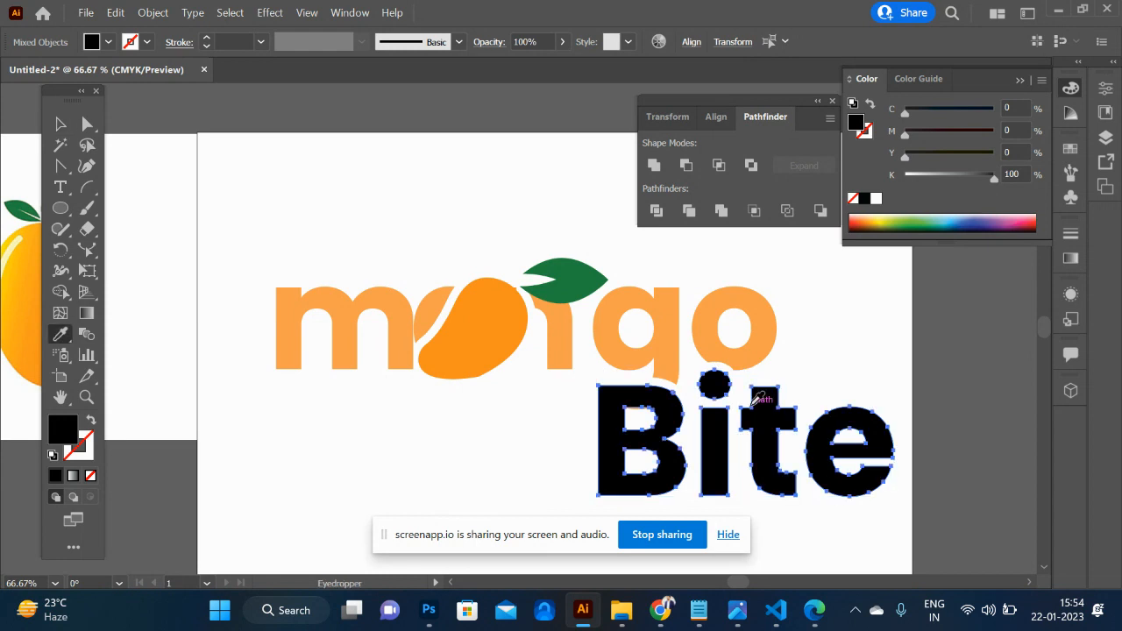
left_click(583, 277)
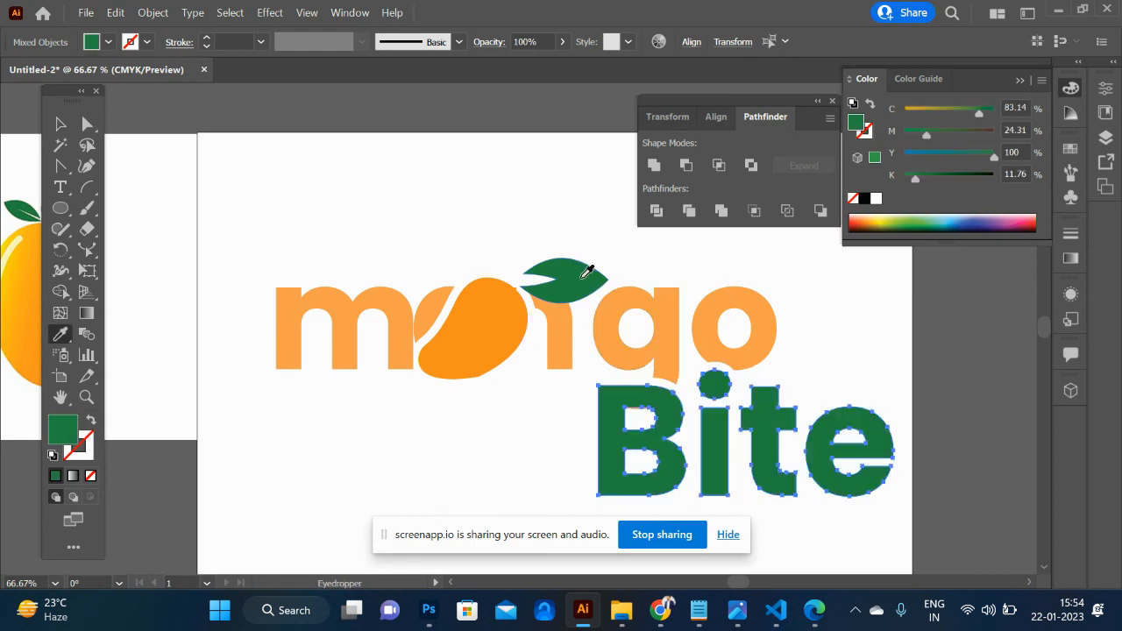
left_click(62, 124)
left_click(476, 250)
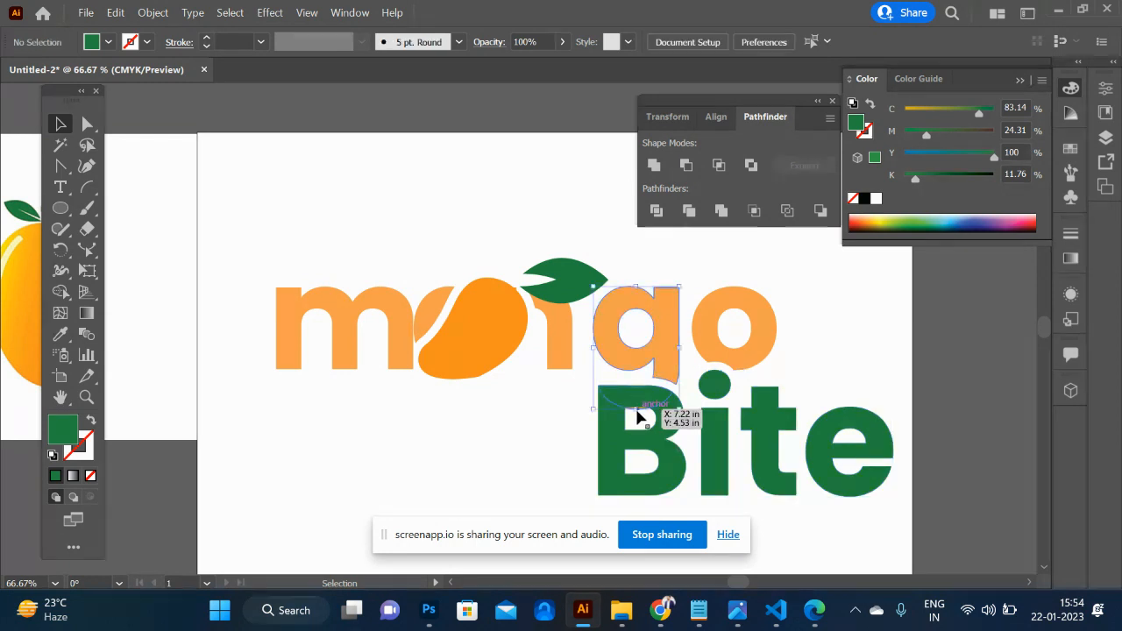
- Remove the orange sliver of the g showing inside the upper counter of the B with Shape Builder
left_click(637, 412)
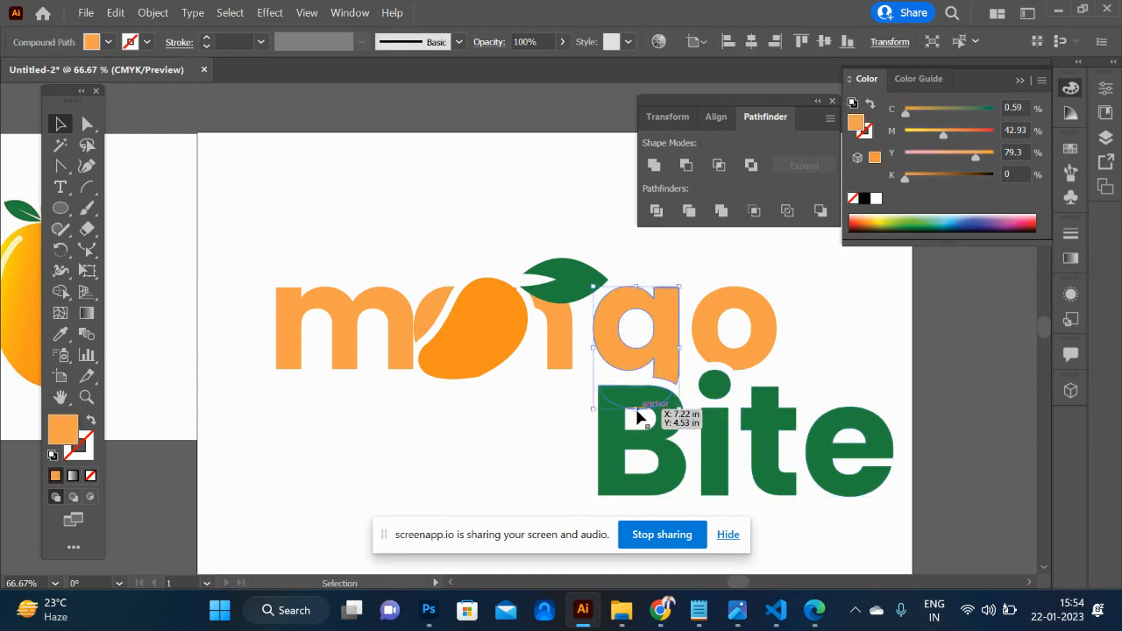
left_click(526, 445)
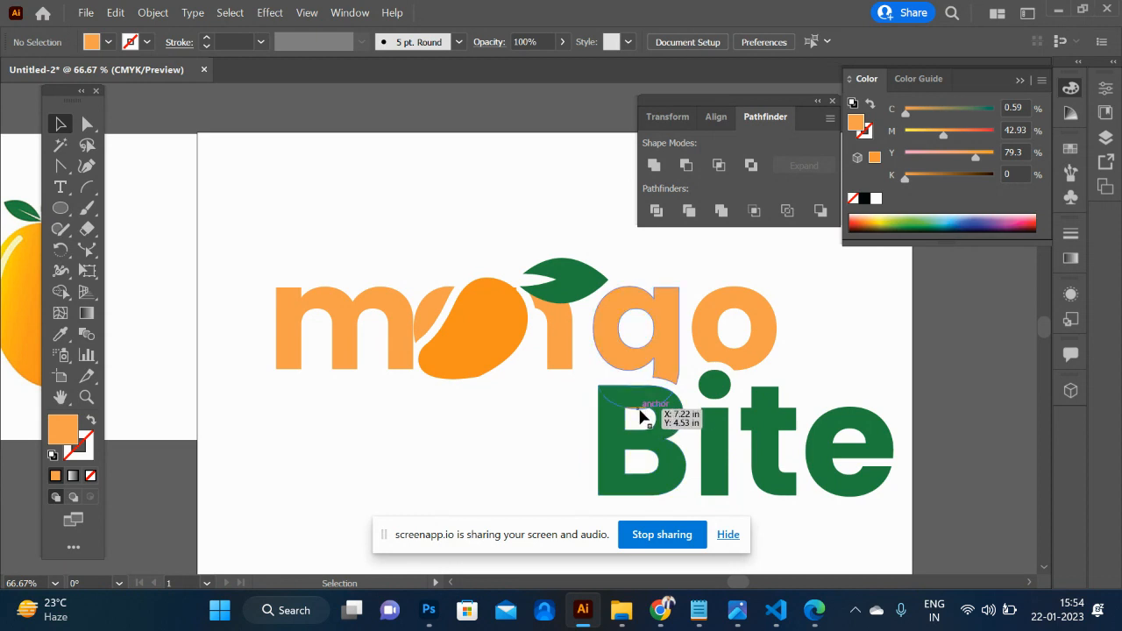
left_click(643, 414)
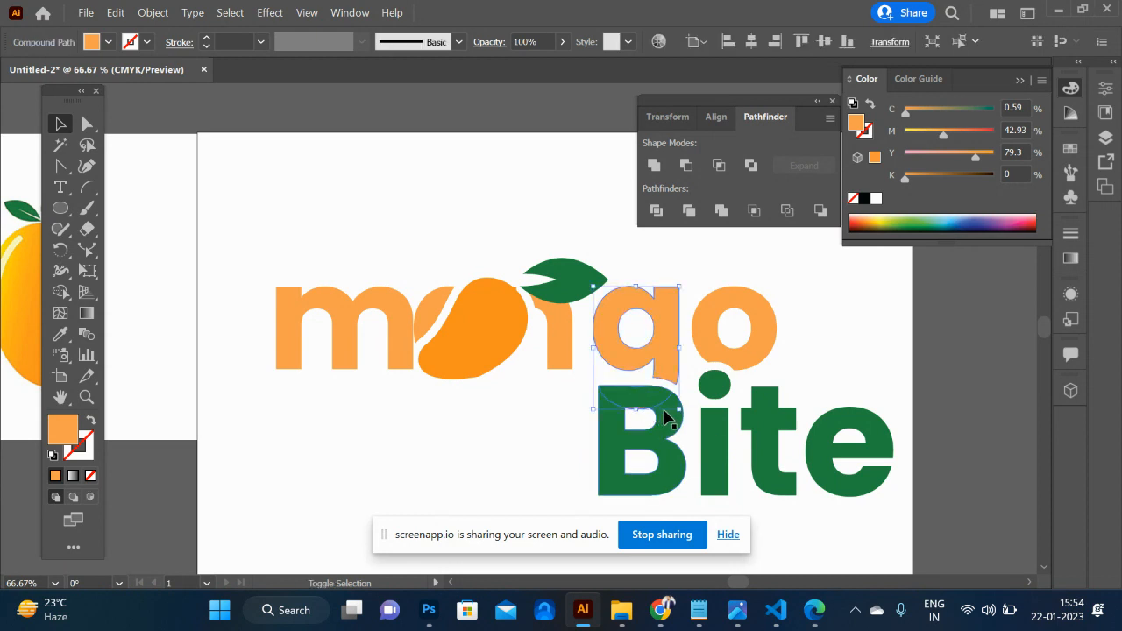
left_click(672, 412, "shift")
scroll(664, 413, "up", 4)
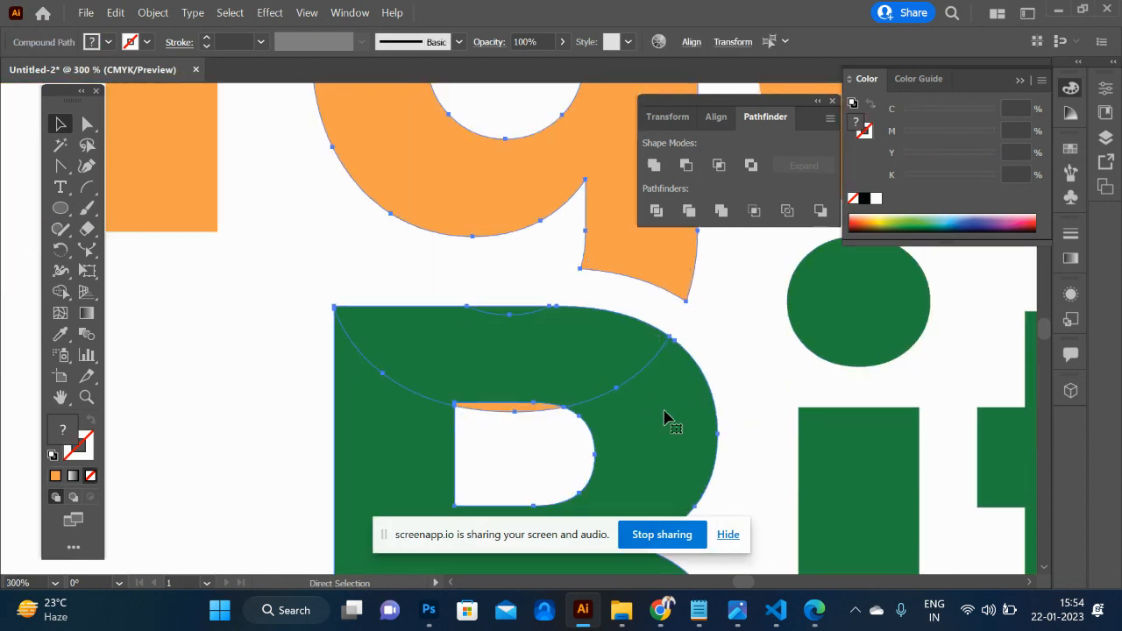
key("shift+m")
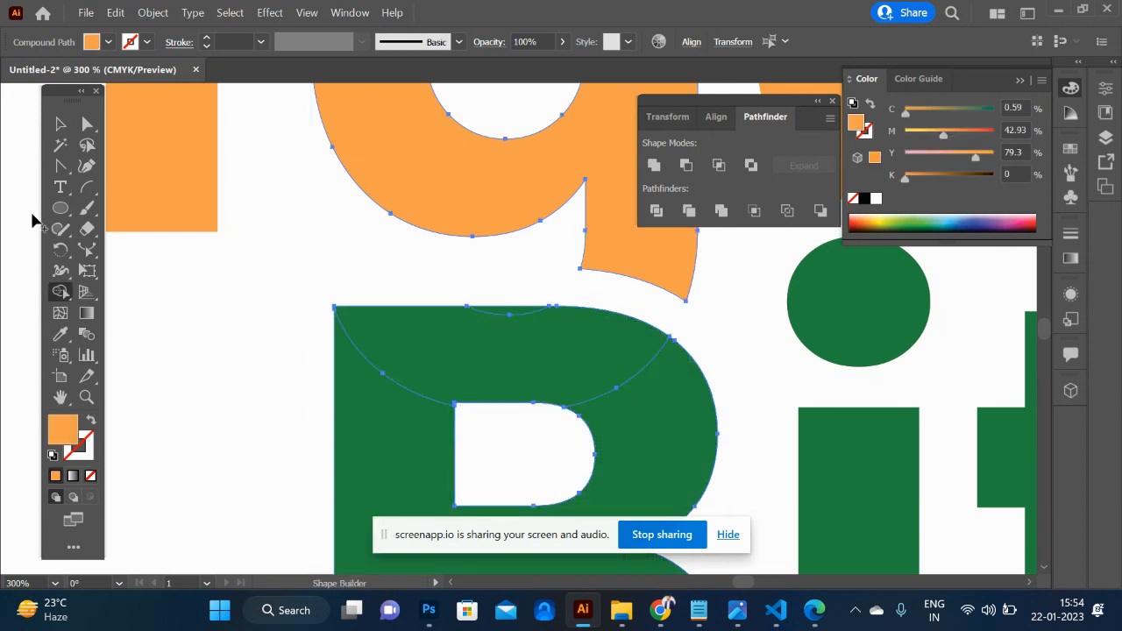
left_click(59, 124)
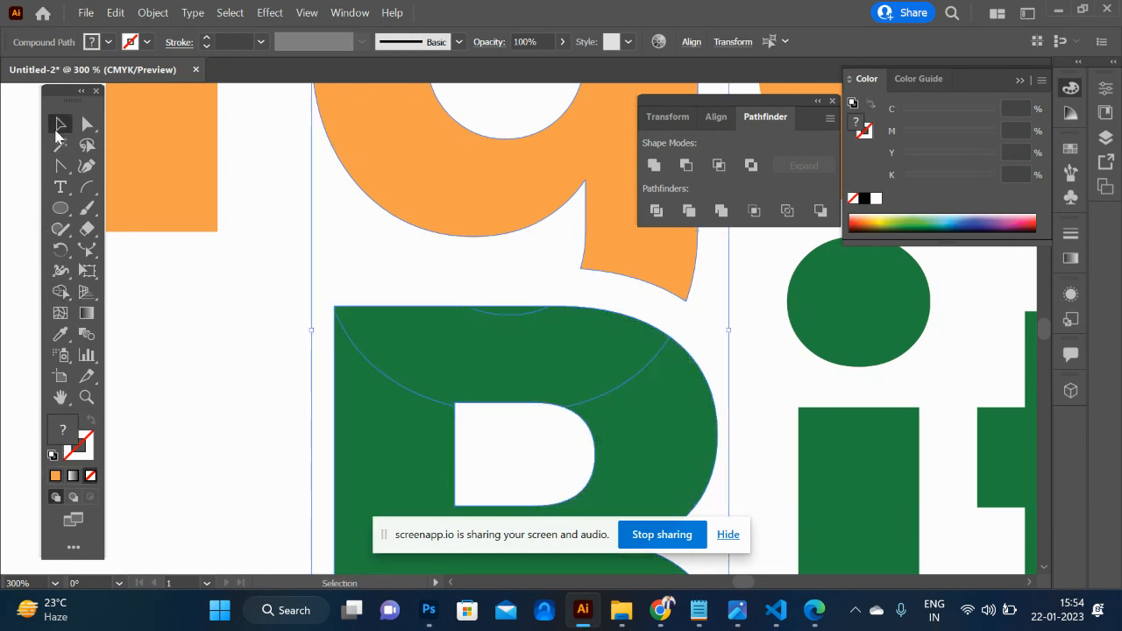
left_click(144, 300)
key("ctrl+minus")
key("ctrl+minus")
key("ctrl+minus")
key("ctrl+minus")
key("ctrl+minus")
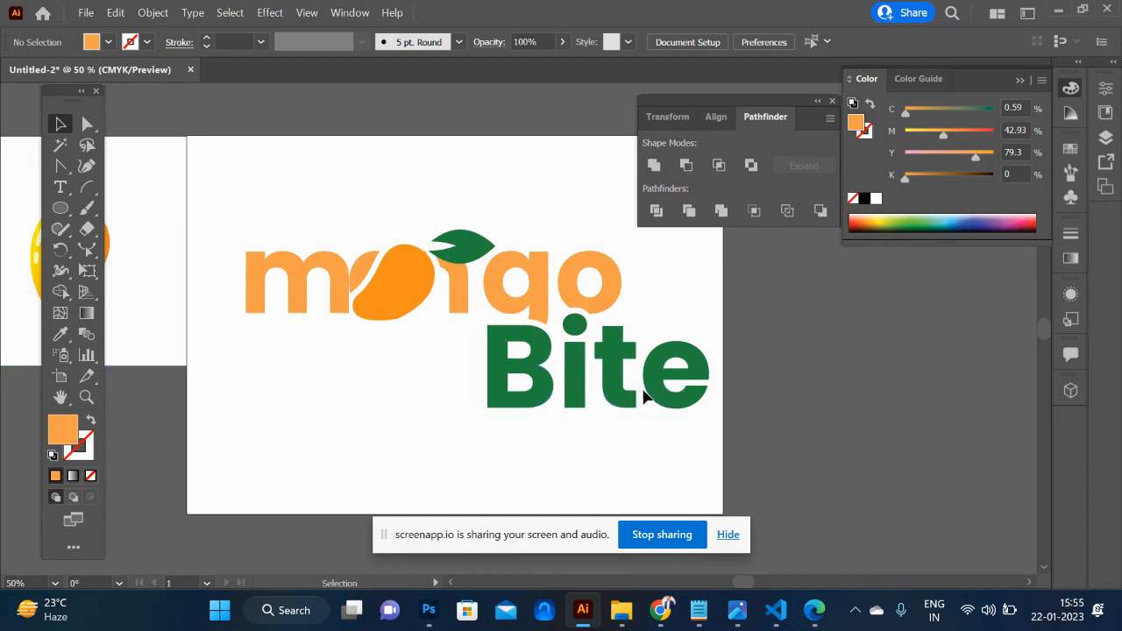
- Rotate the e of Bite counter-clockwise so its crossbar slants upward
left_click(679, 400)
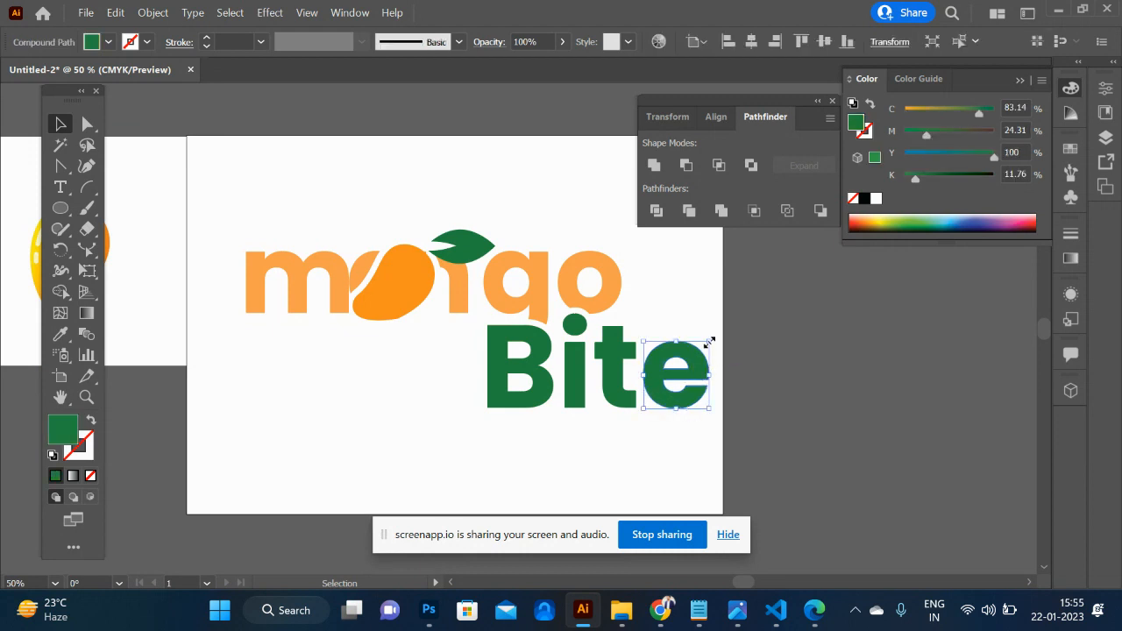
left_click_drag(710, 335, 690, 334)
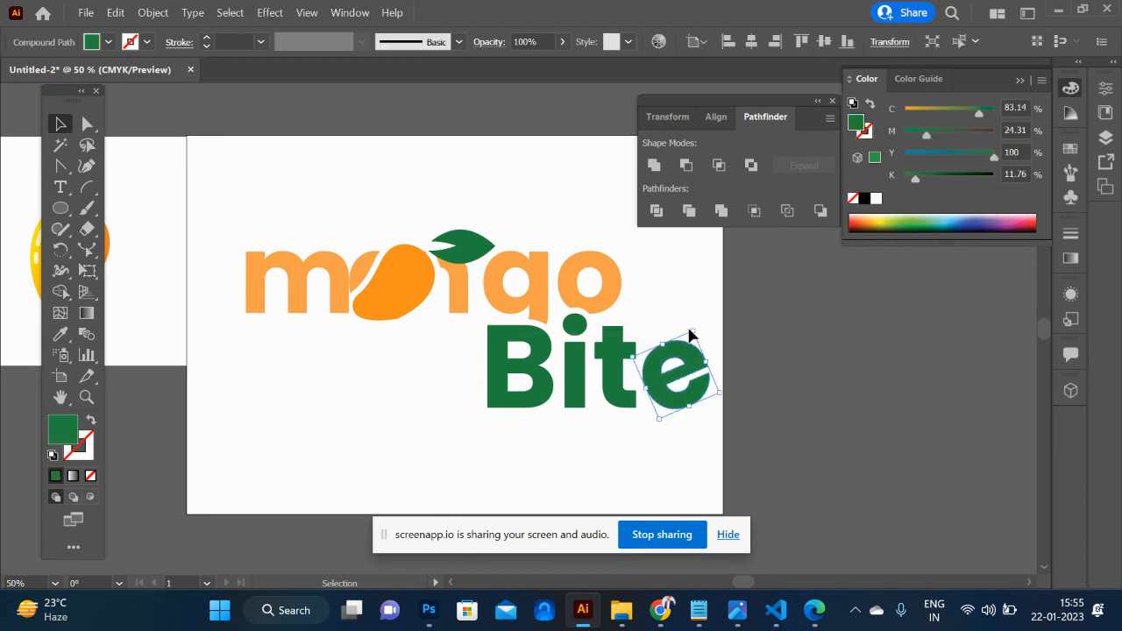
left_click(741, 414)
- Group the whole mango Bite logo and scale it down about its centre
left_click_drag(464, 338, 230, 194)
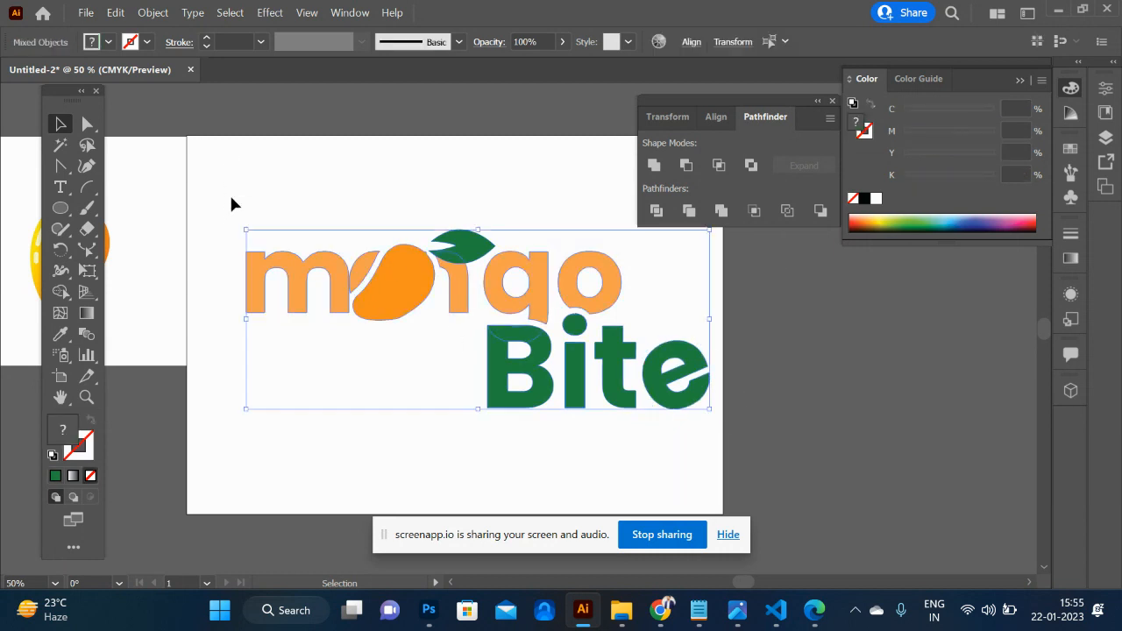
key("ctrl+g")
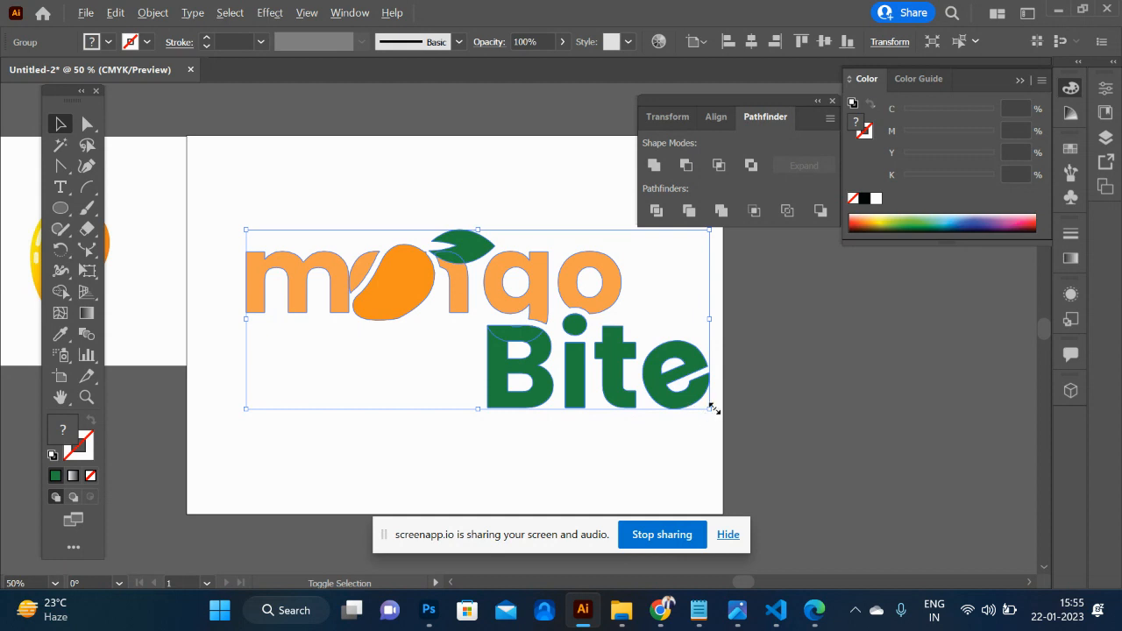
left_click_drag(710, 414, 647, 384)
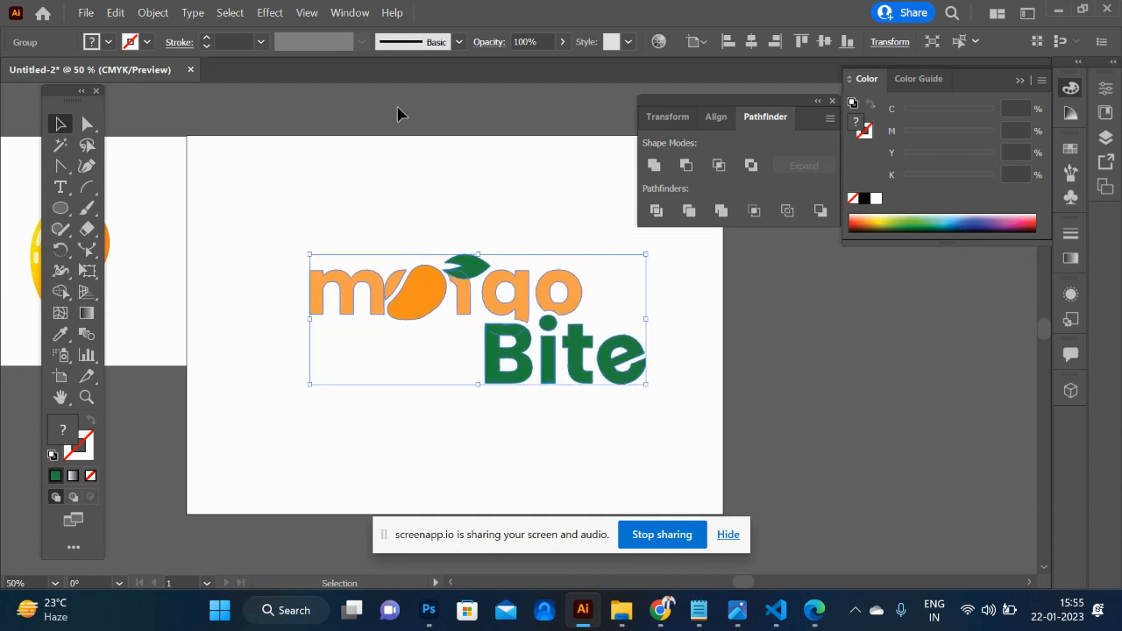
- Apply a Drop Shadow effect to the logo with the shadow colour set to light beige D1BEAC
left_click(267, 12)
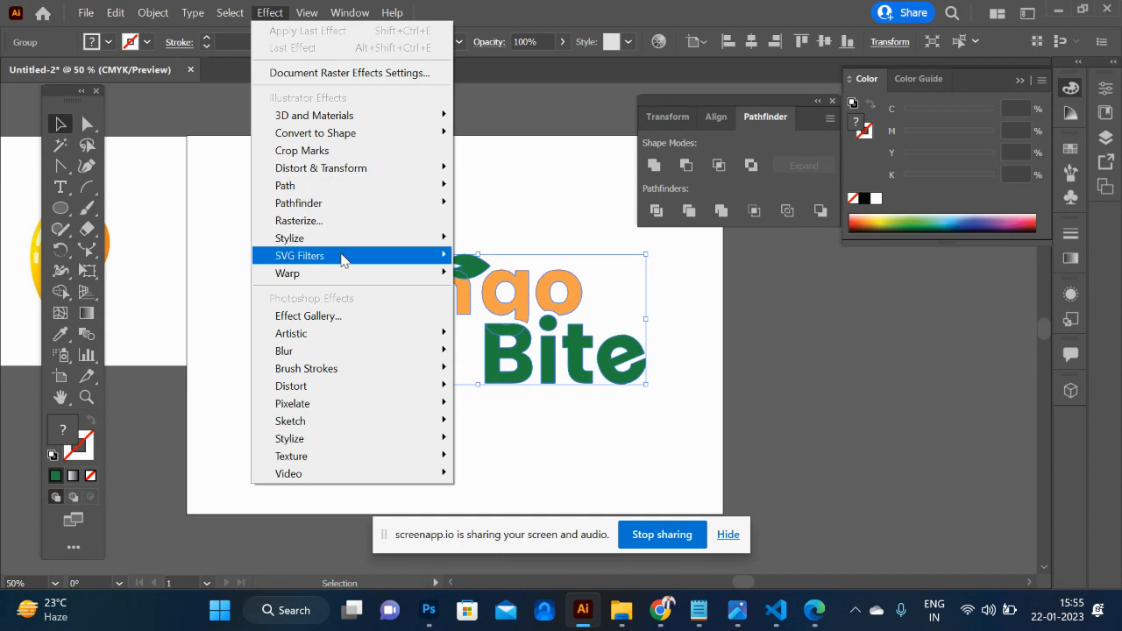
mouse_move(361, 247)
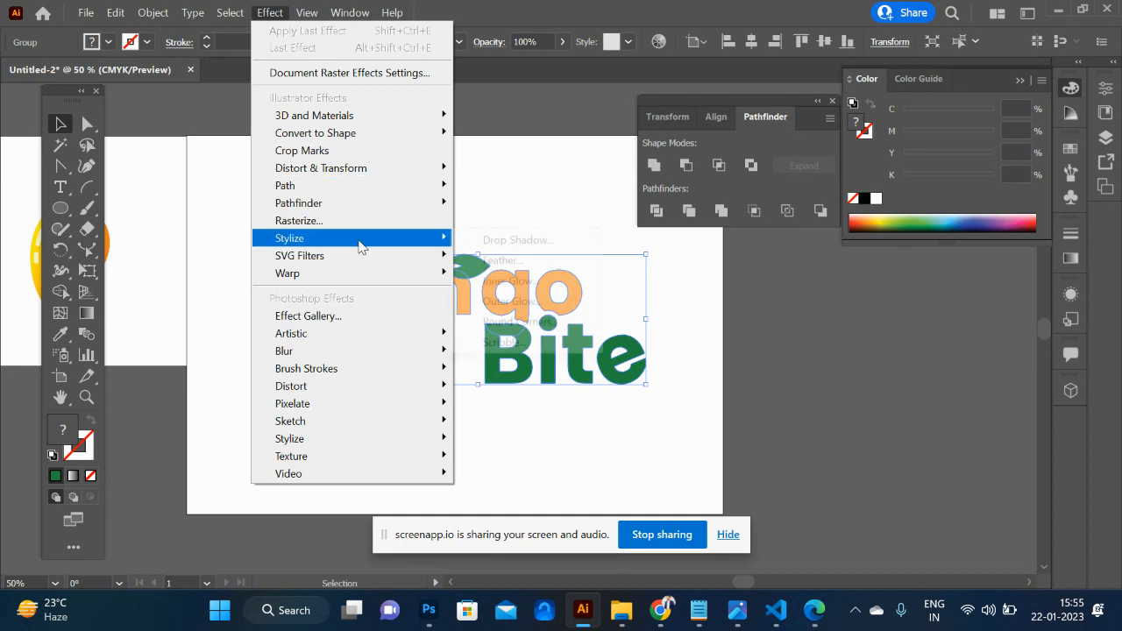
left_click(497, 241)
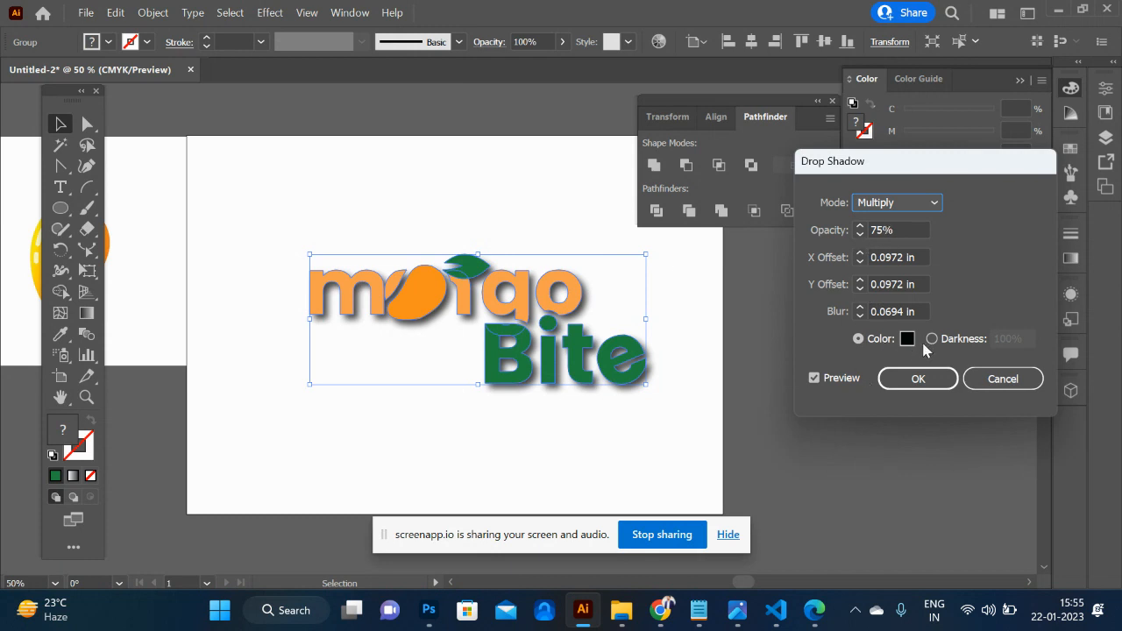
left_click(907, 339)
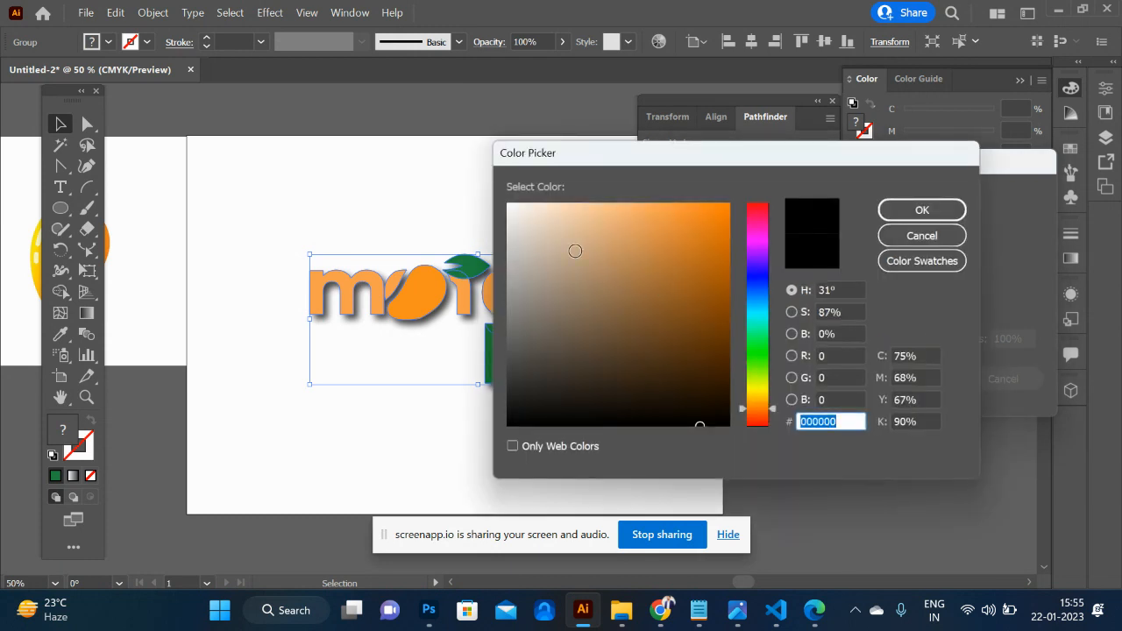
left_click(593, 263)
left_click(547, 242)
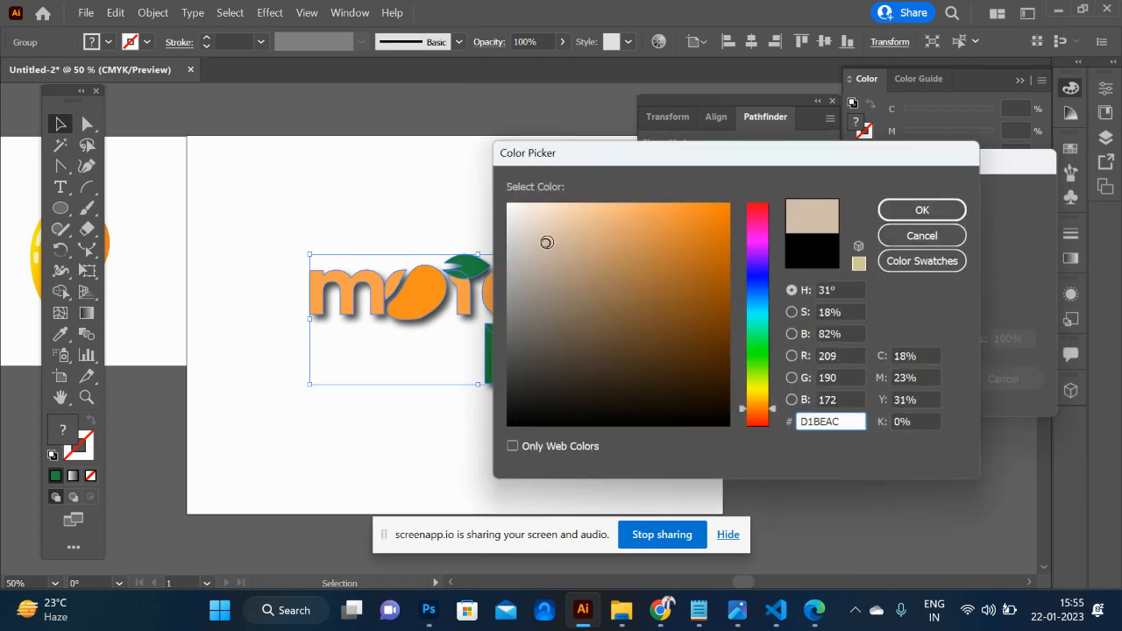
left_click(934, 212)
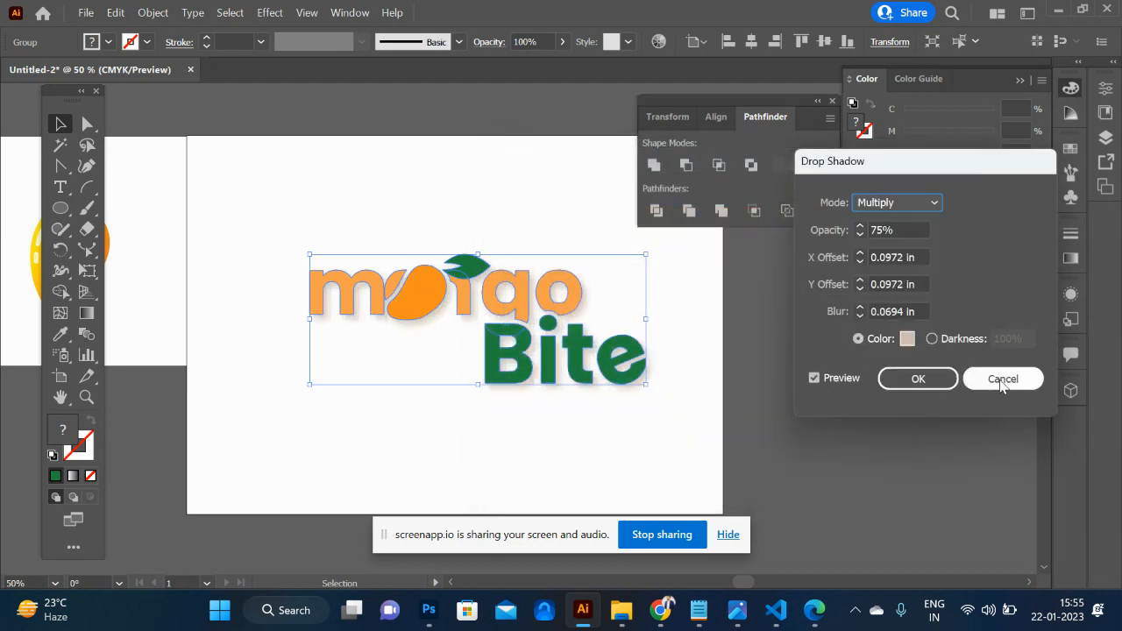
left_click(926, 380)
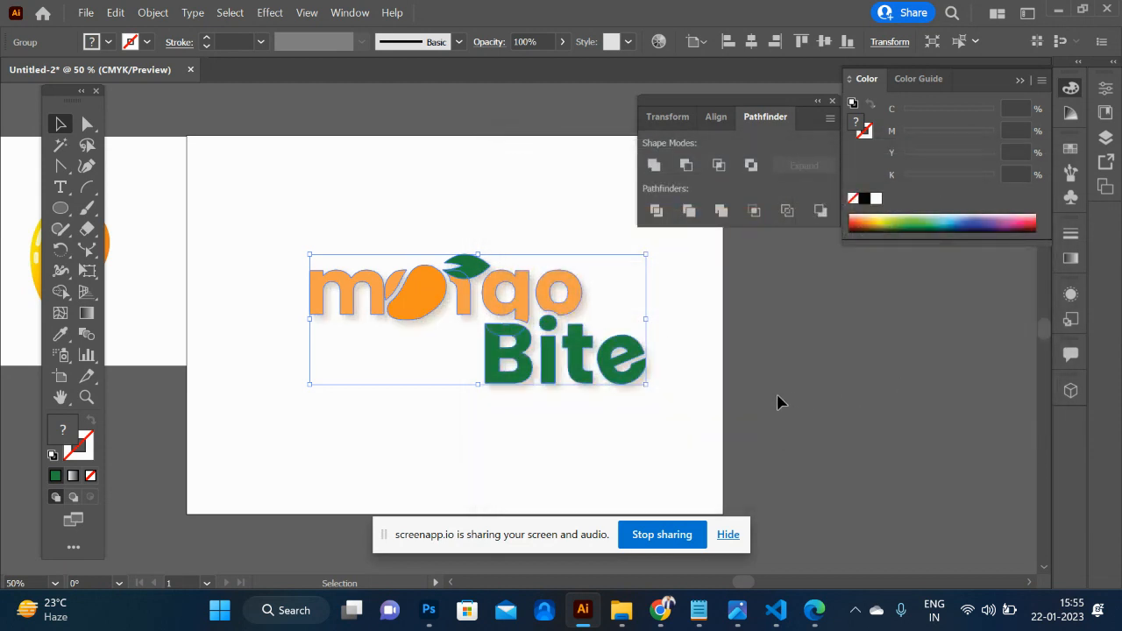
left_click(777, 396)
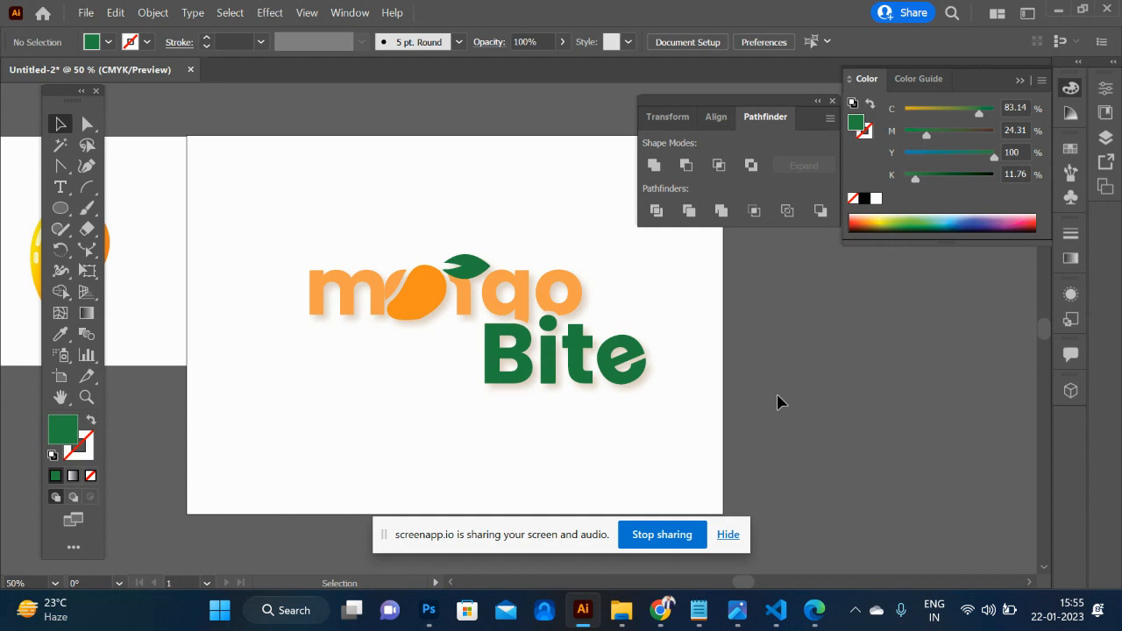
- Group the shadowed logo and move it off the artboard onto the empty canvas to its right
left_click_drag(314, 187, 678, 438)
key("ctrl+g")
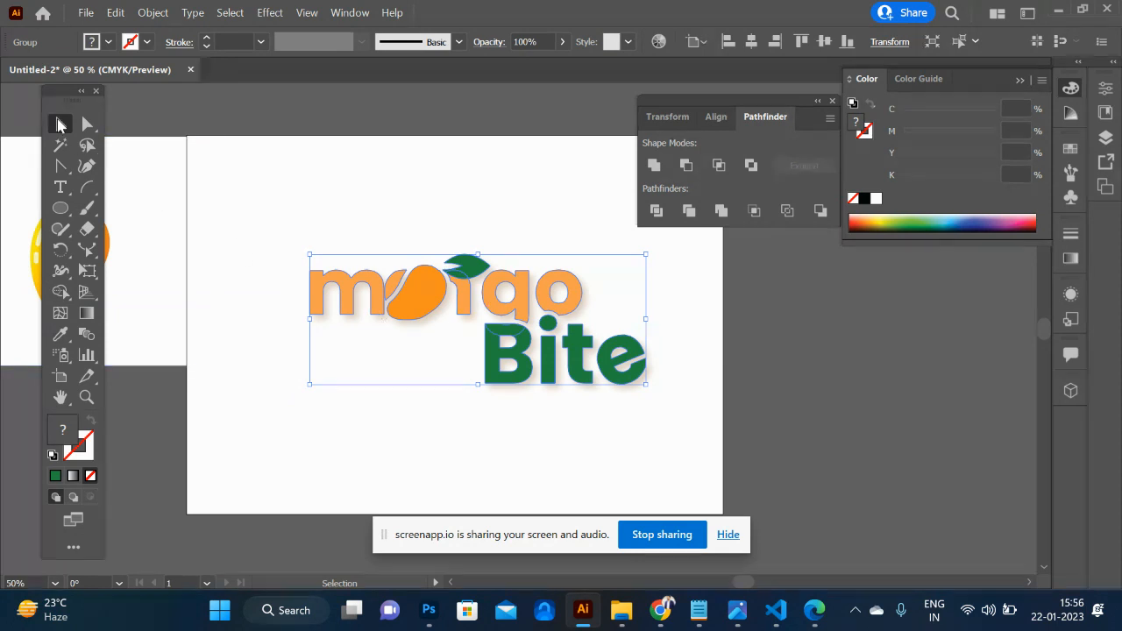
left_click_drag(418, 283, 842, 388)
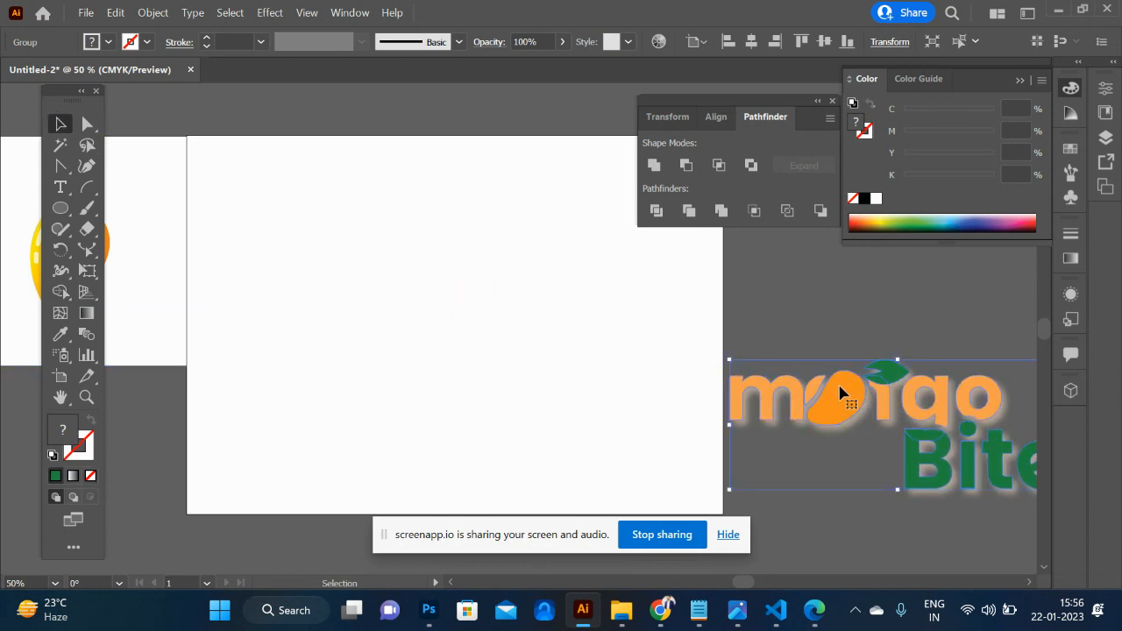
left_click(465, 326)
- Draw a tall narrow rectangle as a tree trunk on the artboard and turn it brown by setting magenta to 85%
key("m")
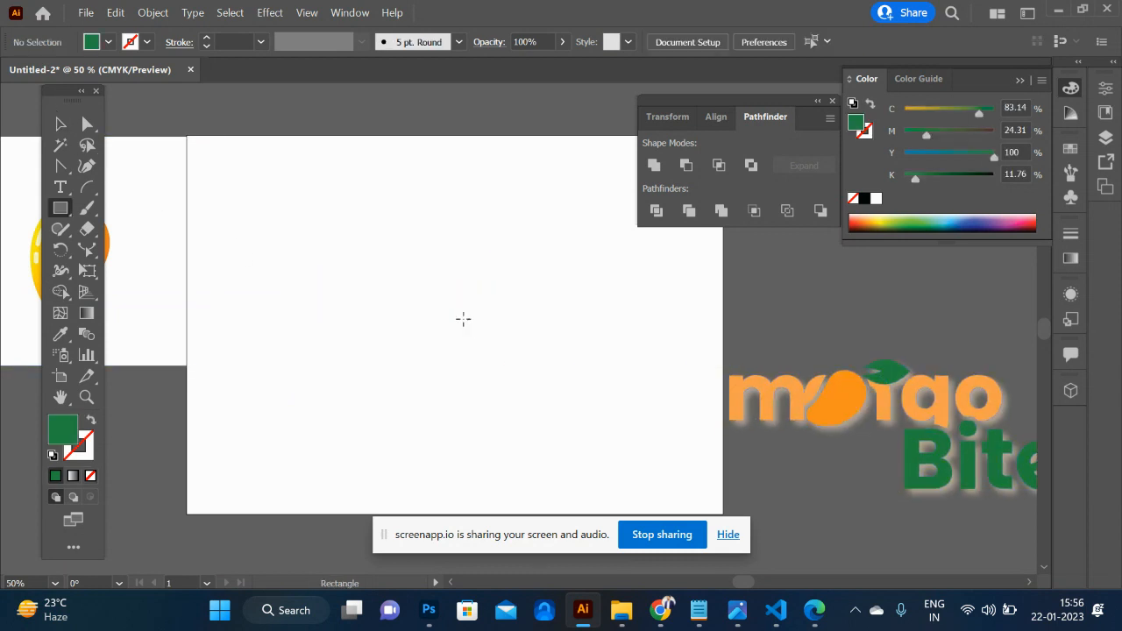
left_click_drag(353, 220, 413, 473)
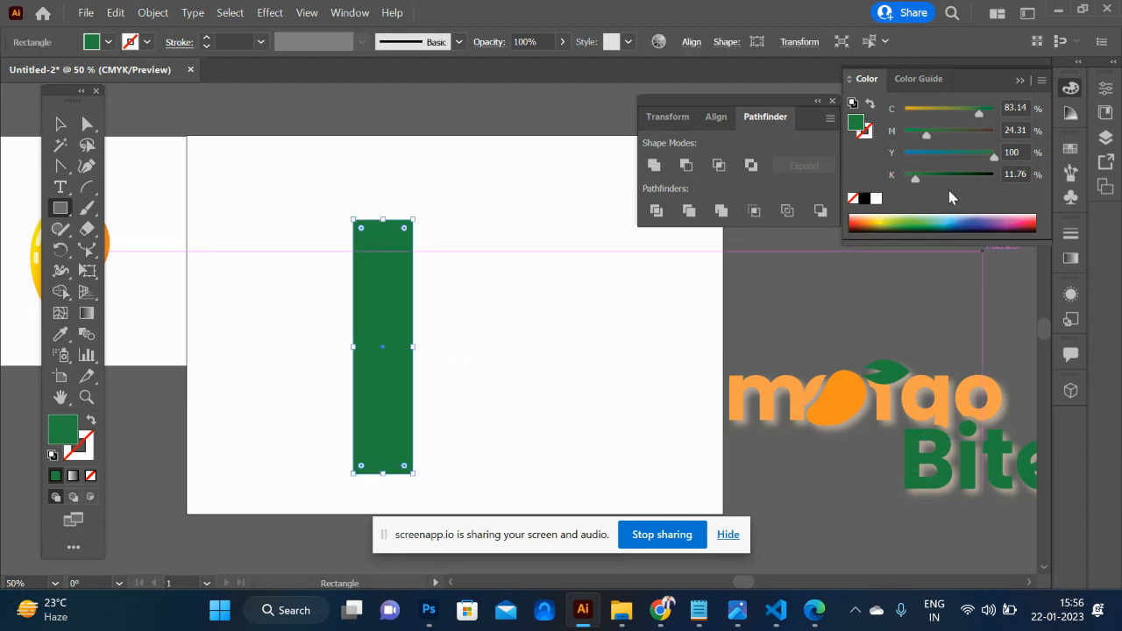
left_click(980, 134)
- Draw a circle as the tree crown, centre it over the trunk's upper end and fill it with the green sampled from Bite
key("l")
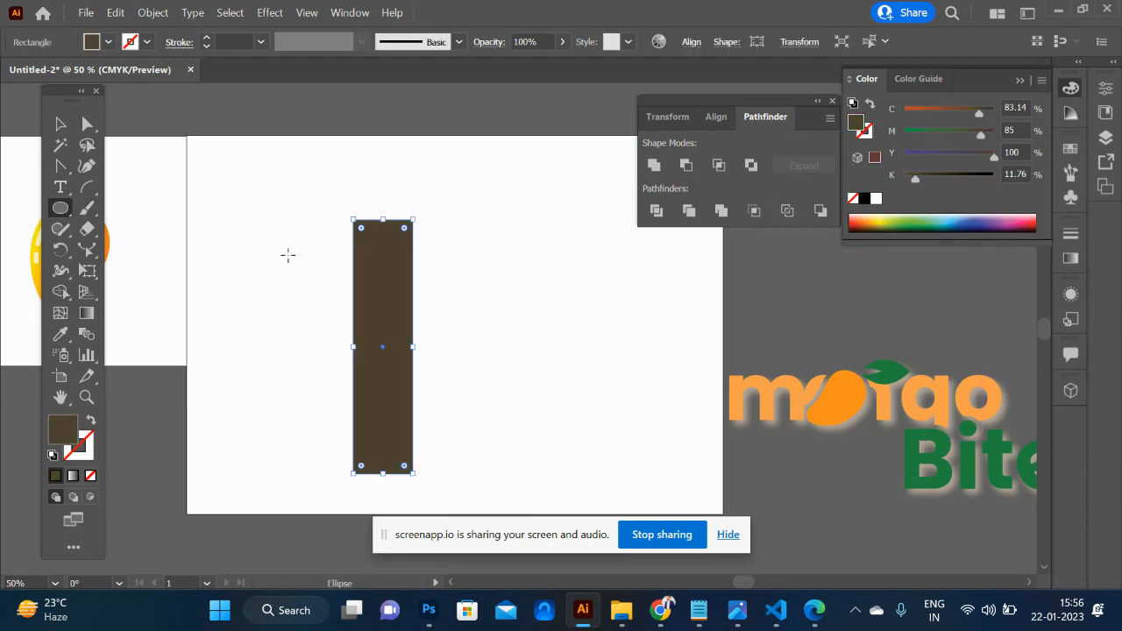
mouse_move(428, 242)
left_mouse_down()
mouse_move(528, 318)
mouse_move(517, 309)
left_mouse_up()
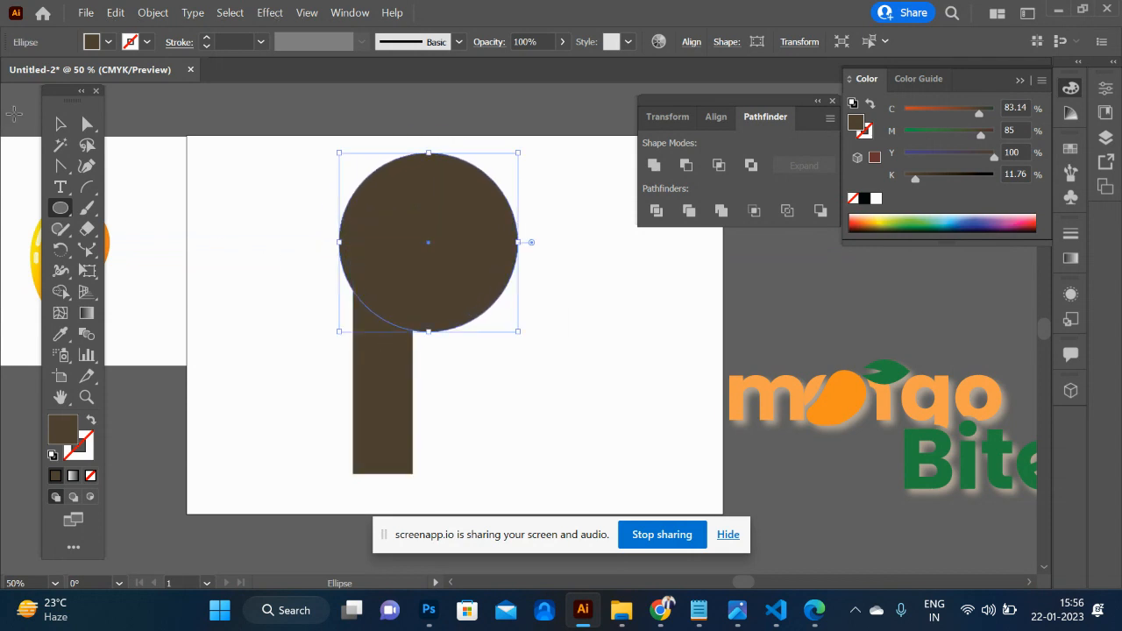
left_click(60, 124)
left_click_drag(376, 243, 326, 219)
key("i")
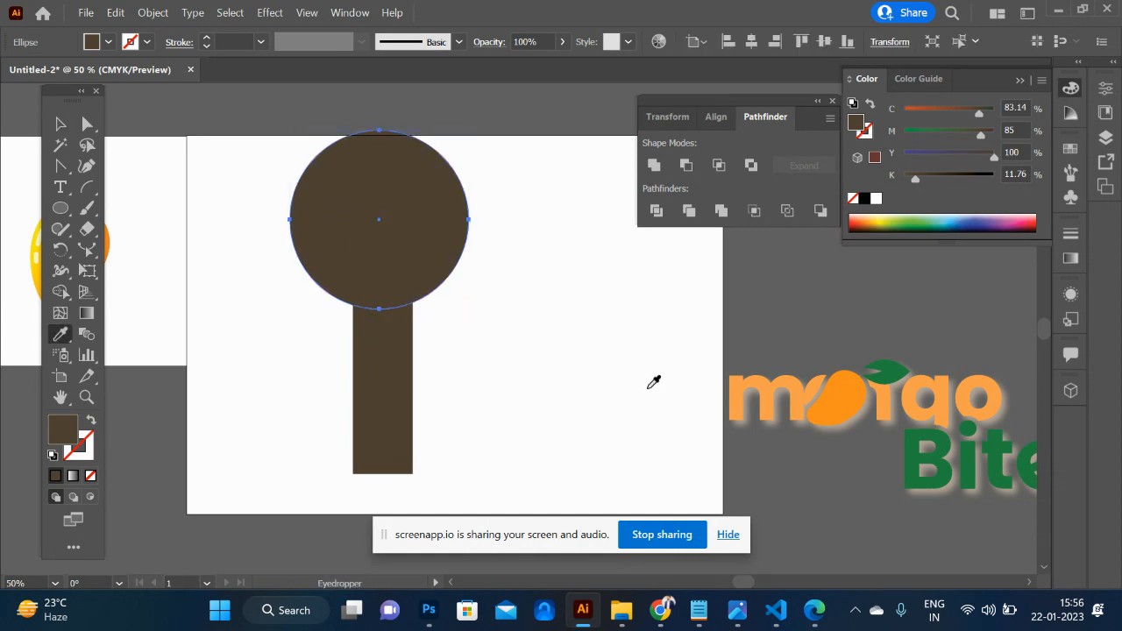
left_click(942, 451)
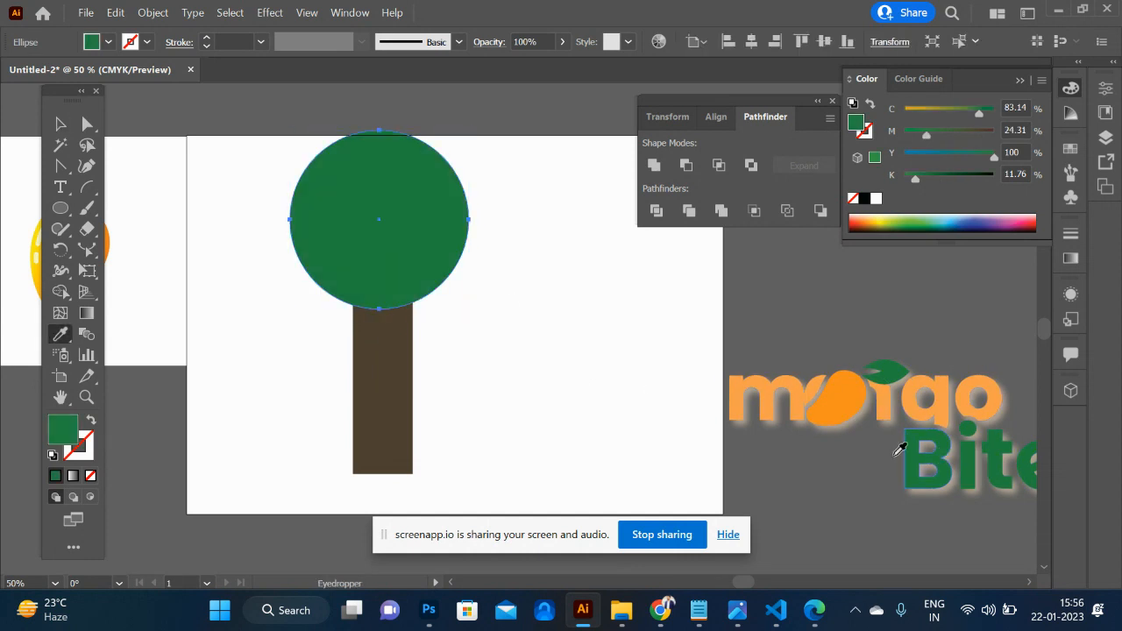
- Duplicate the crown circle to both sides and merge the three overlapping circles into one shape with Shape Builder
left_click(60, 125)
left_click_drag(432, 254, 380, 307)
left_click(483, 300, "shift")
left_click(390, 167, "shift")
key("shift+m")
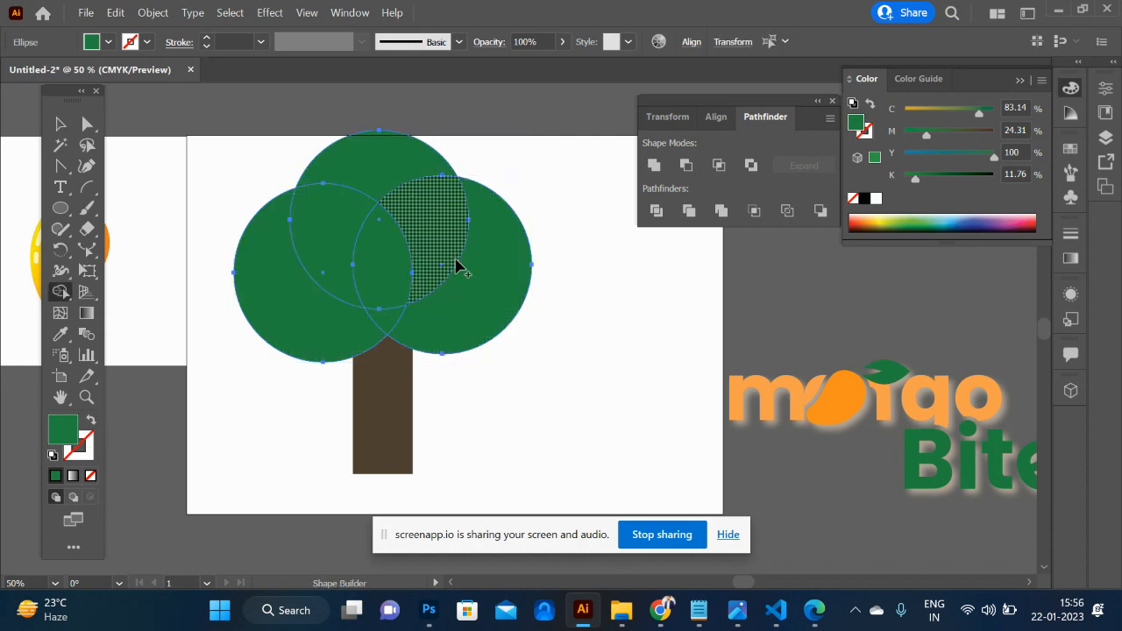
mouse_move(471, 281)
left_mouse_down()
mouse_move(403, 195)
mouse_move(355, 181)
mouse_move(301, 247)
mouse_move(321, 279)
mouse_move(434, 259)
mouse_move(402, 296)
mouse_move(374, 307)
mouse_move(396, 317)
mouse_move(359, 292)
mouse_move(285, 326)
left_mouse_up()
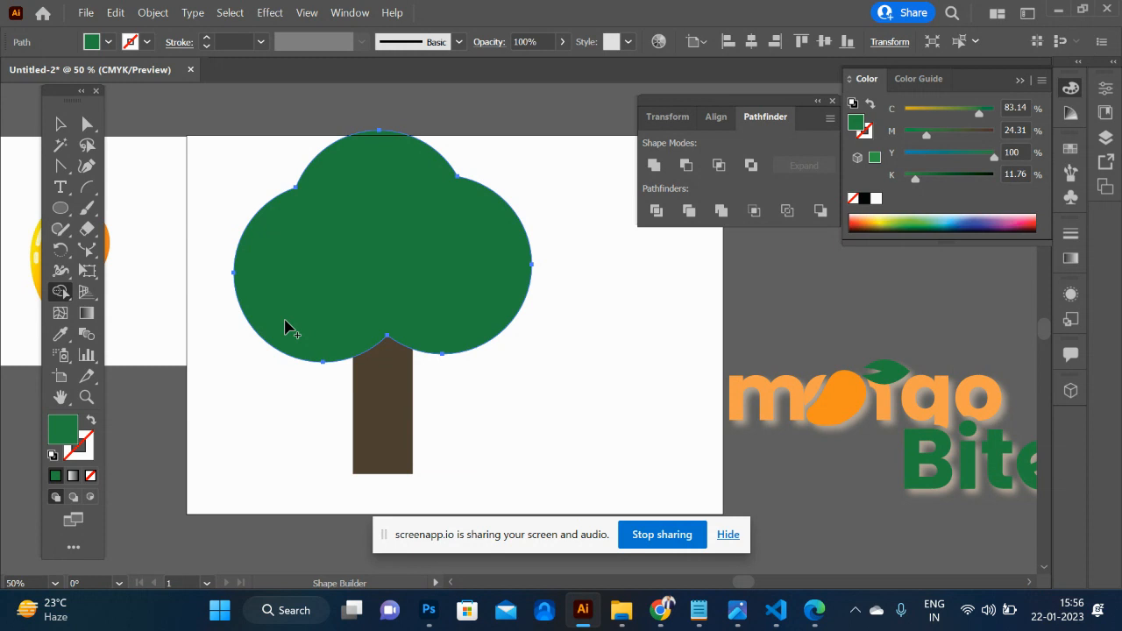
- Delete the green tree crown and its brown trunk from the artboard
left_click(60, 125)
left_click(632, 318)
left_click_drag(477, 437, 307, 188)
key("Delete")
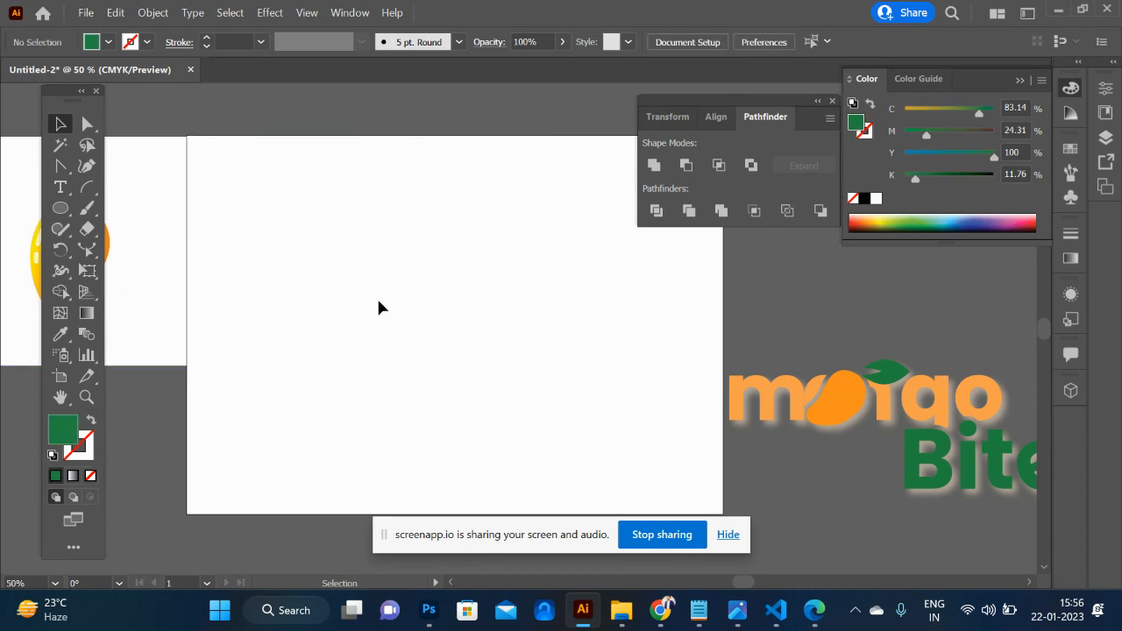
- Draw a large green circle in the upper middle of the empty artboard
scroll(378, 307, "right", 2)
key("shift+m")
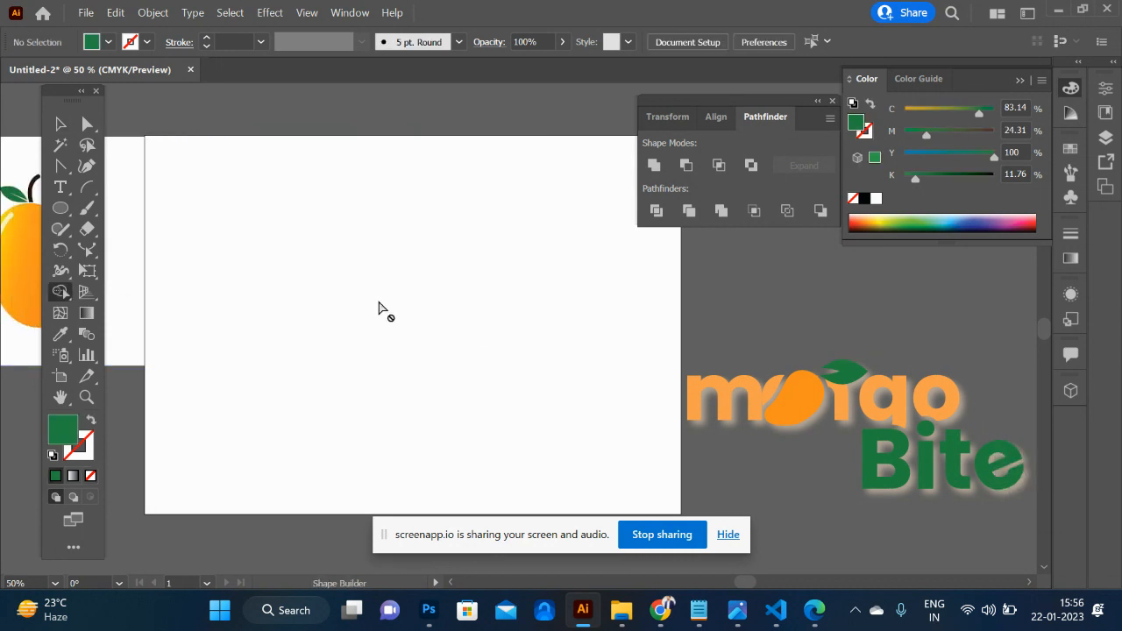
left_click(86, 186)
key("l")
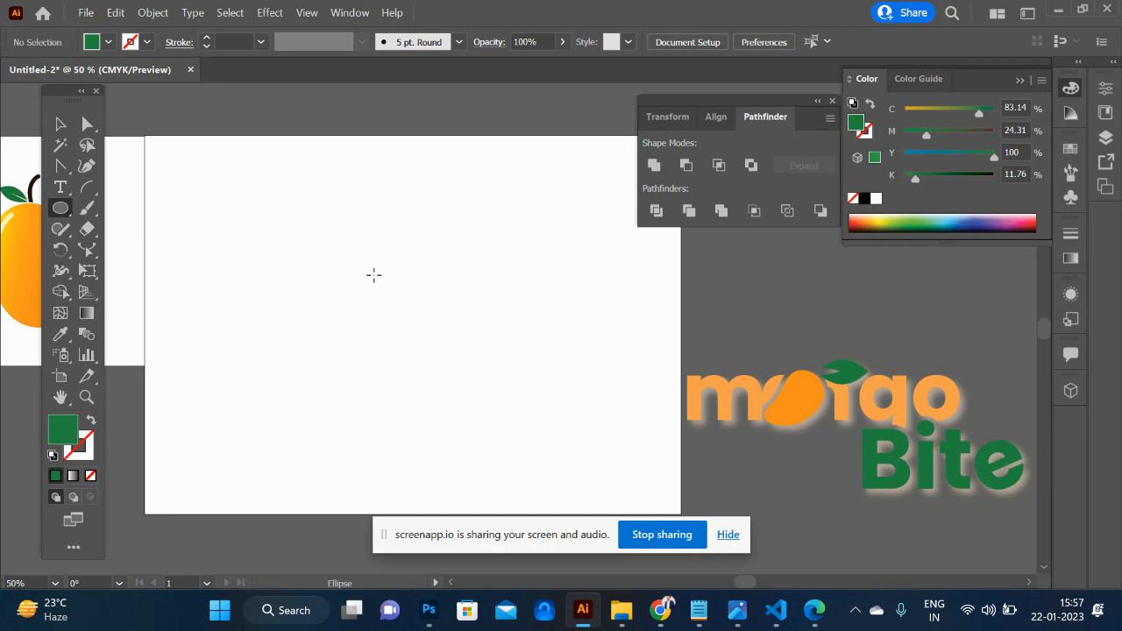
left_click_drag(389, 268, 475, 376)
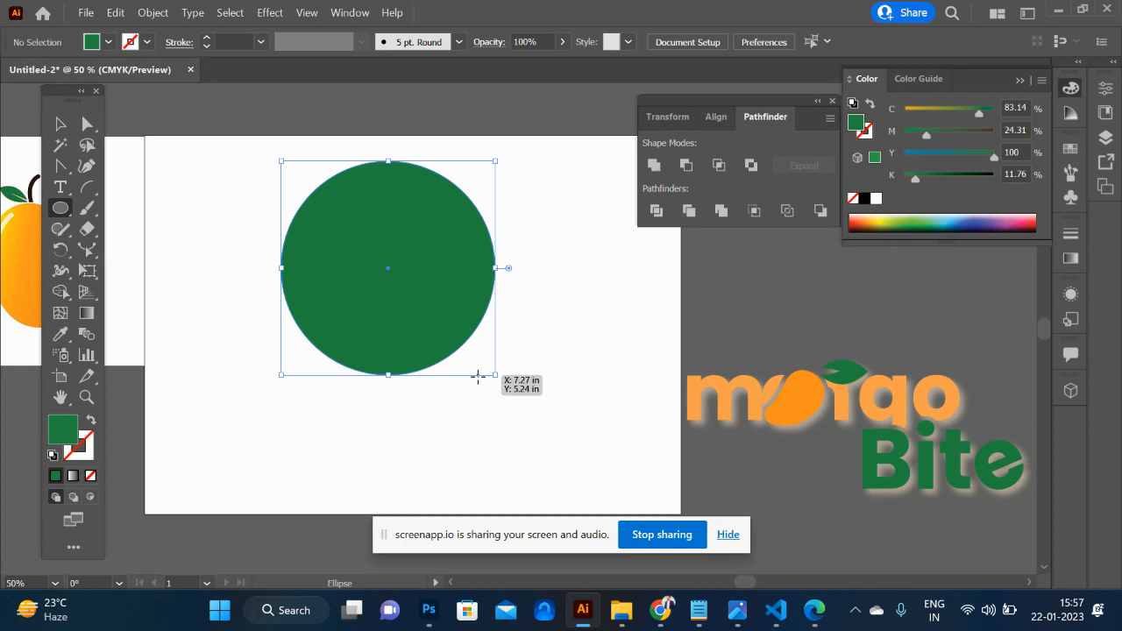
left_click(62, 124)
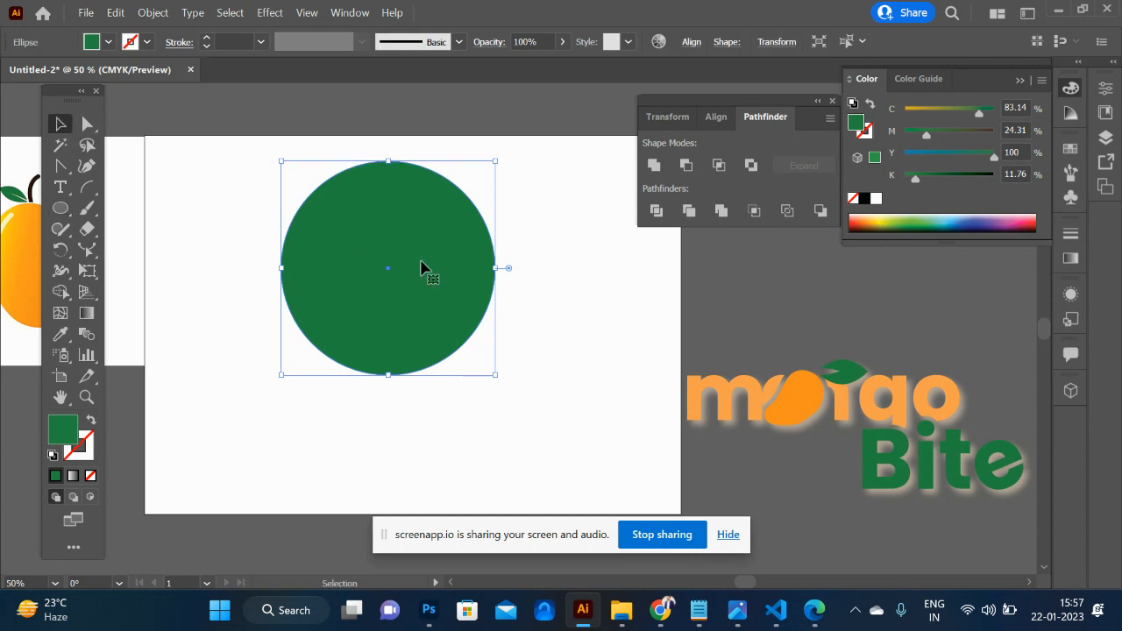
- Move the green circle down to the artboard's middle and add a smaller concentric copy filled with white
left_click_drag(406, 249, 404, 285)
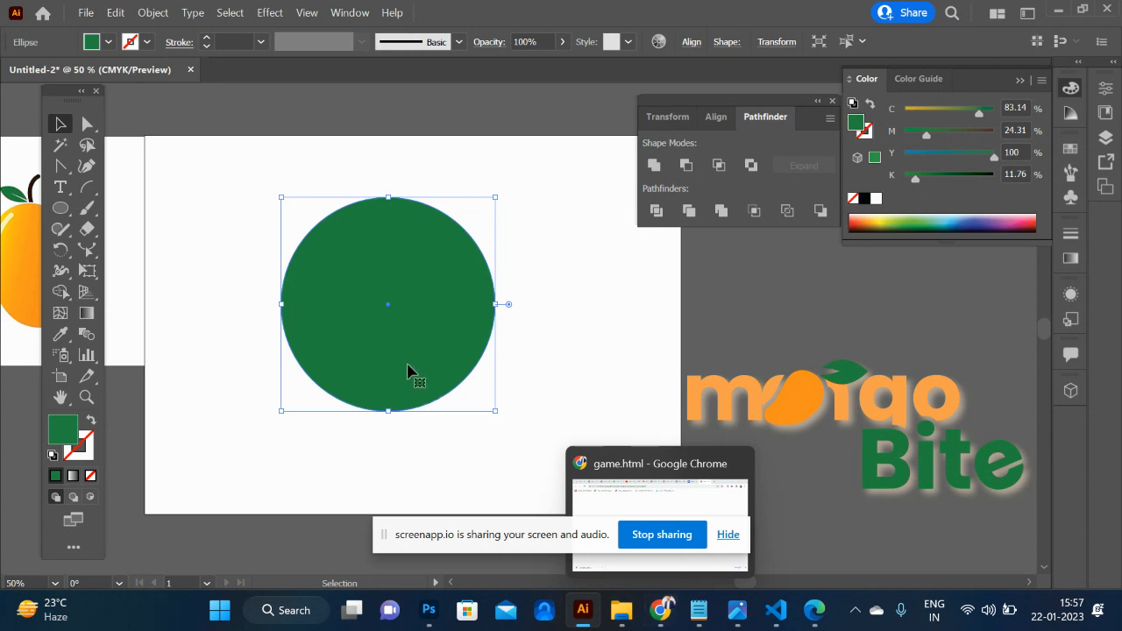
key("a")
key("v")
left_click_drag(495, 413, 445, 351)
left_click(875, 199)
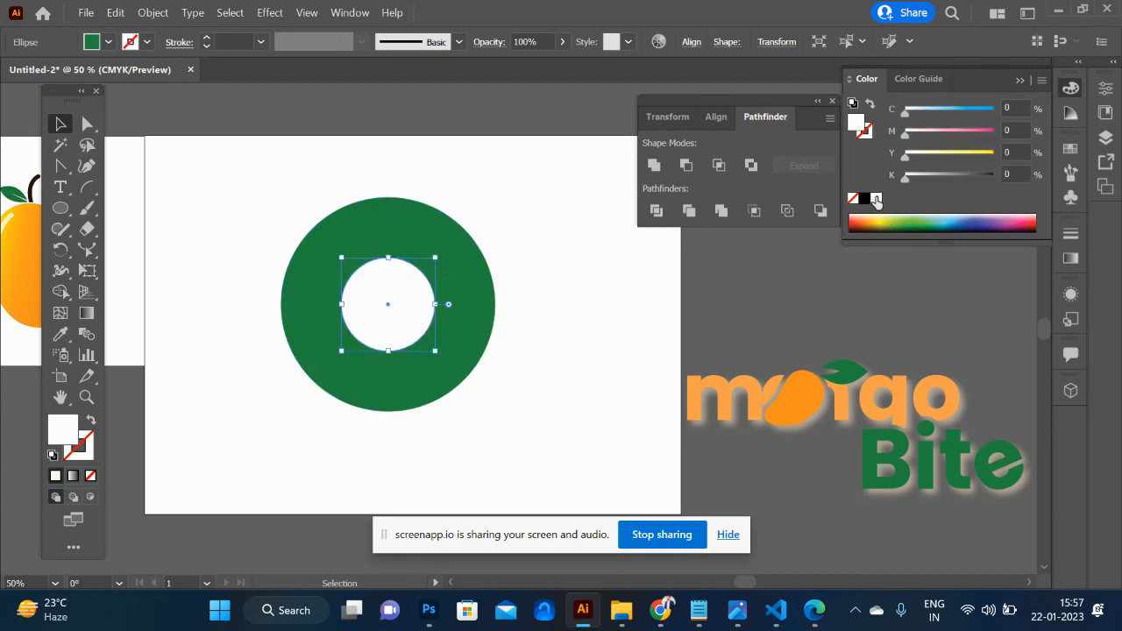
- Add a slightly smaller concentric copy inside the white circle and fill it blue with 72% cyan
key("a")
left_click_drag(436, 353, 424, 340)
left_click(968, 110)
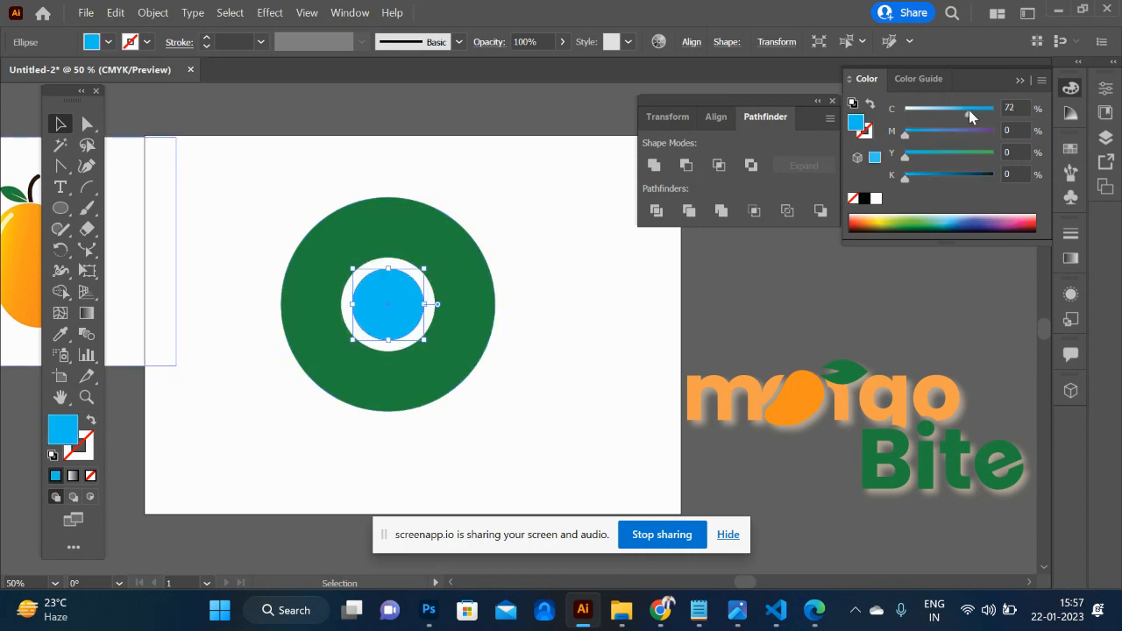
- Scale the white and blue circles down together about their shared centre
left_click(560, 276)
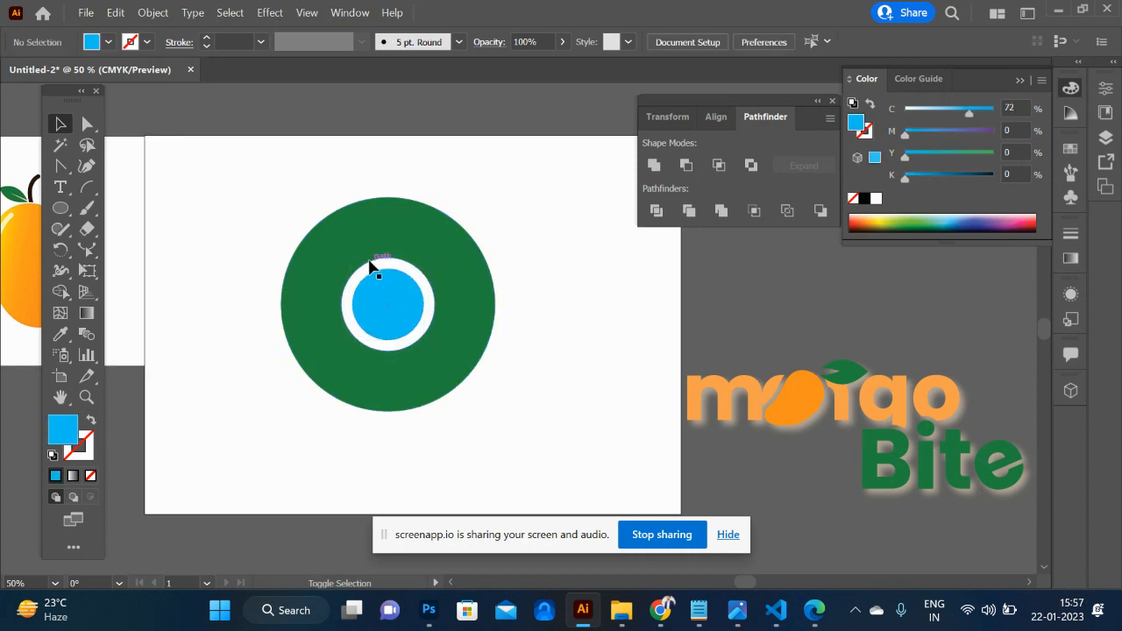
left_click(369, 266)
left_click(383, 306, "shift")
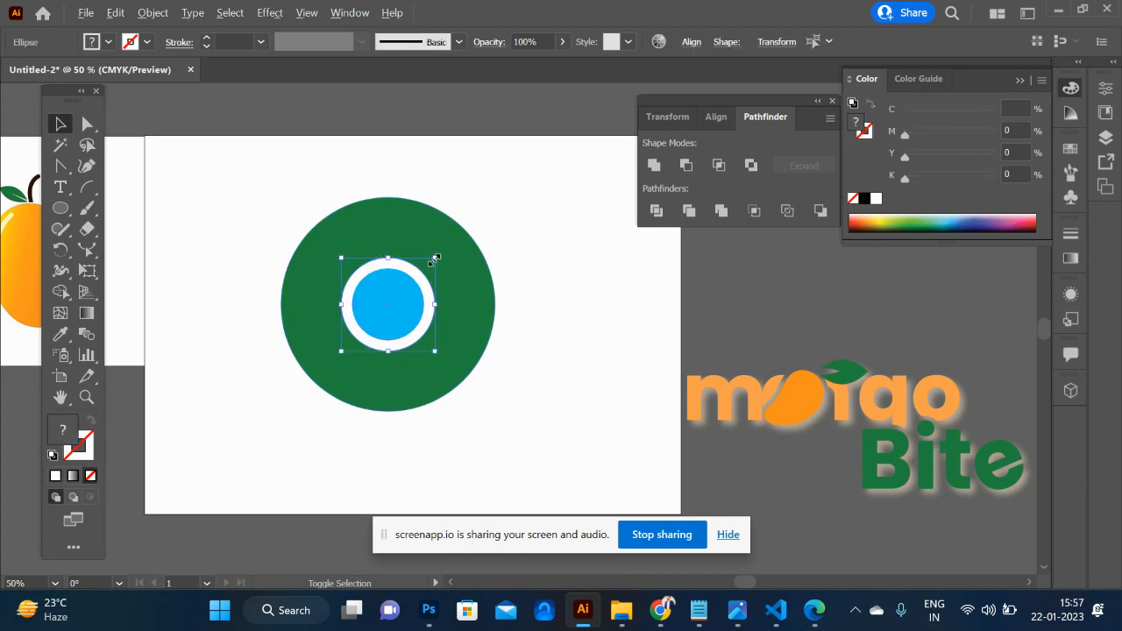
left_click_drag(433, 258, 427, 266)
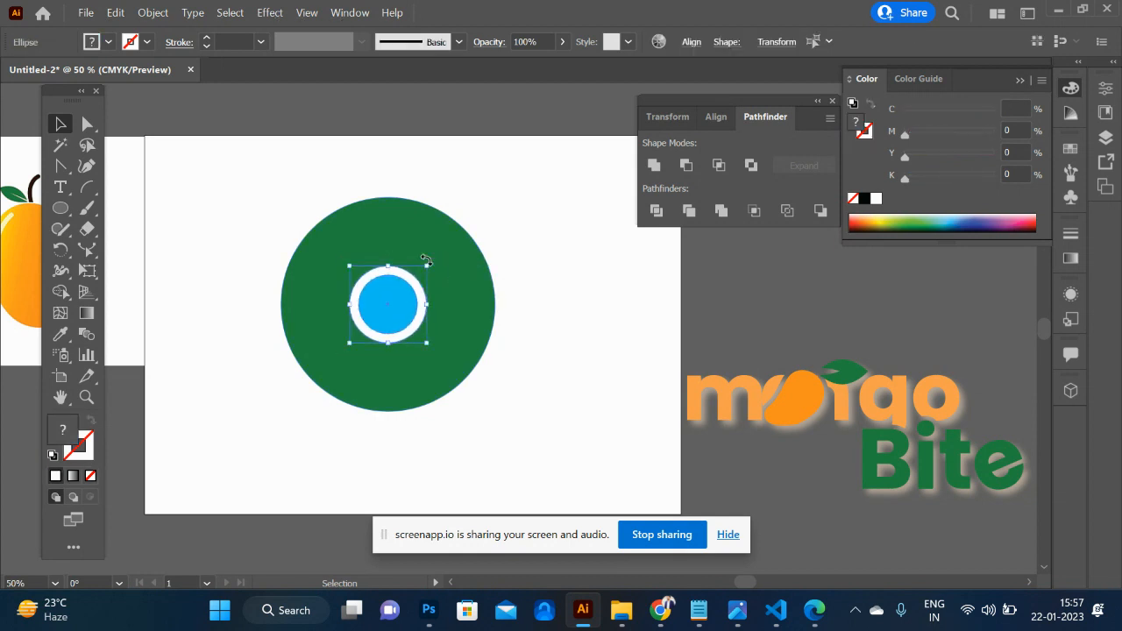
- Draw an arc from the circles' centre up and out past the green circle's upper right, with a black 3 pt stroke
left_click(87, 187)
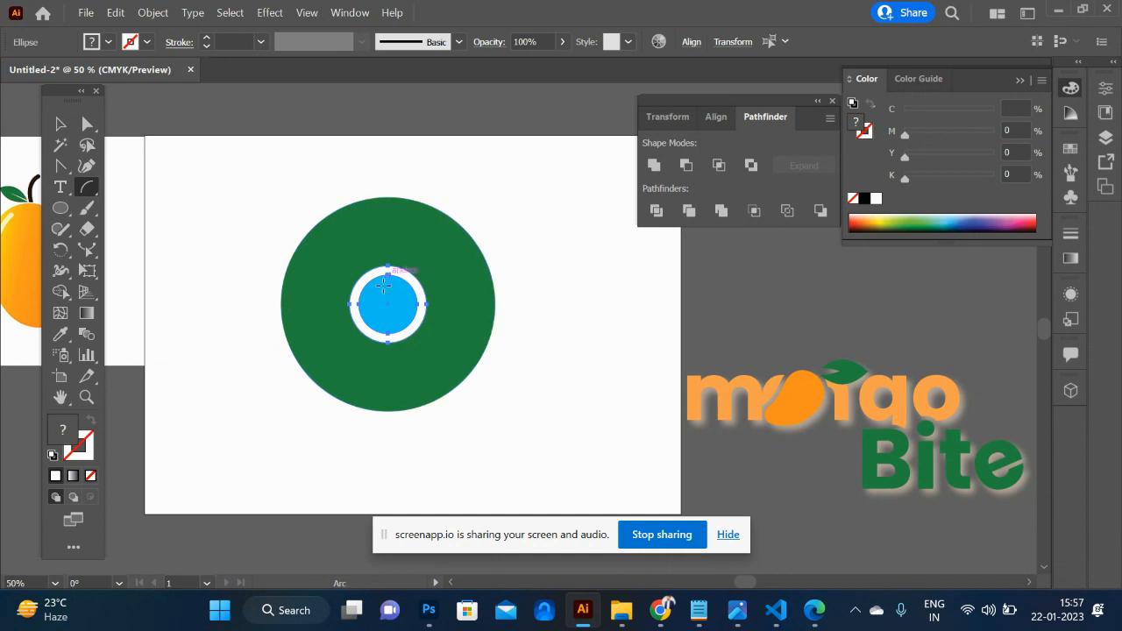
mouse_move(390, 304)
left_mouse_down()
mouse_move(456, 193)
mouse_move(531, 168)
left_mouse_up()
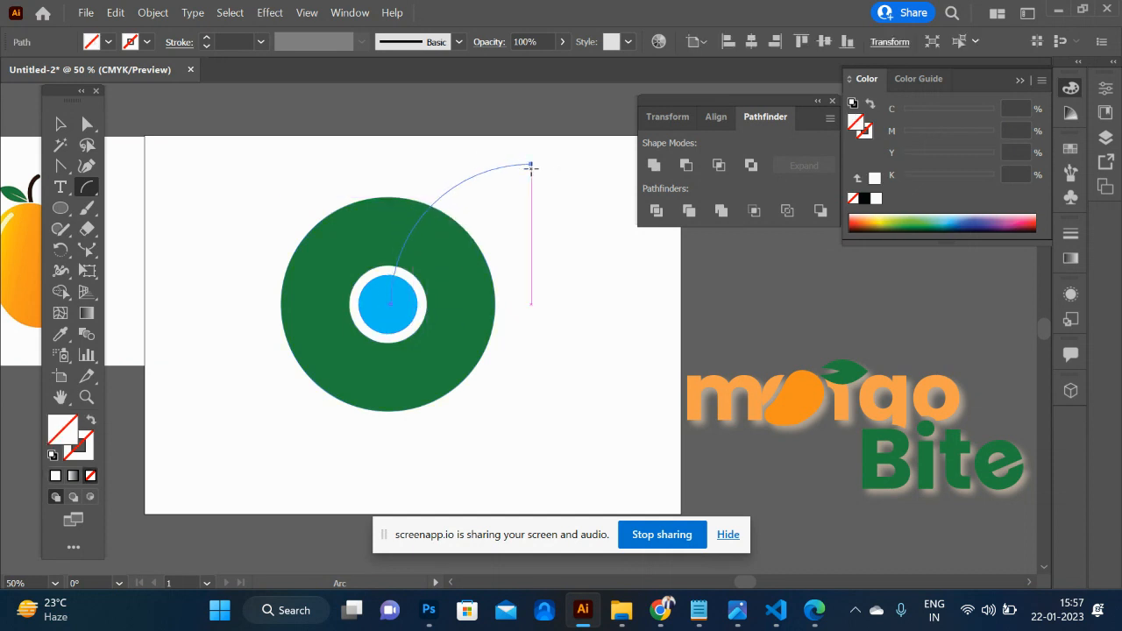
left_click(87, 448)
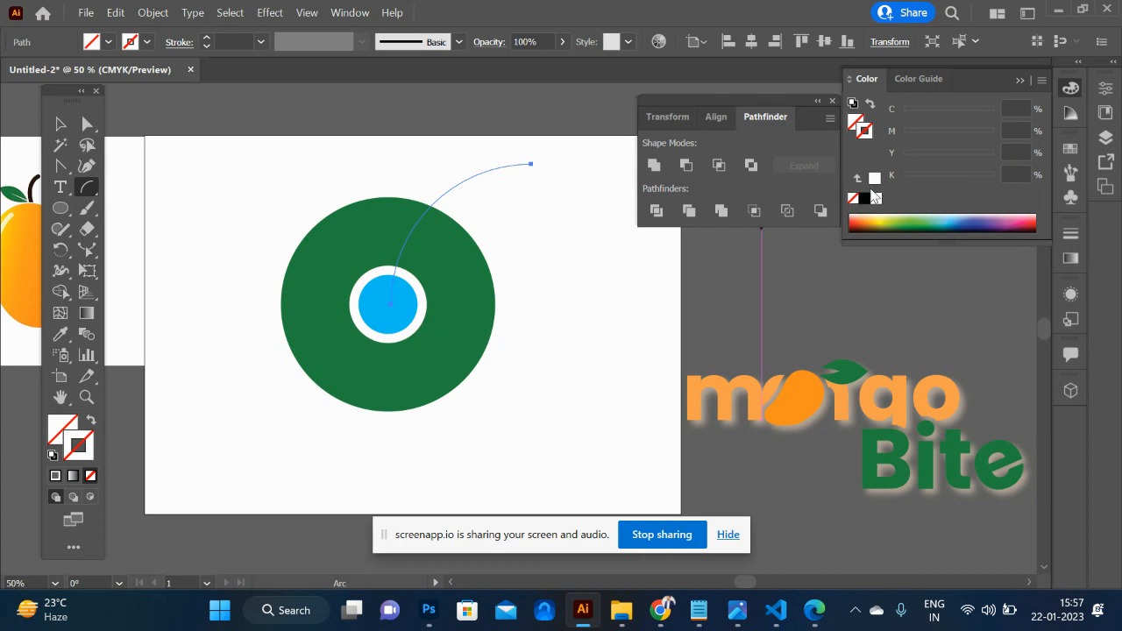
left_click(864, 199)
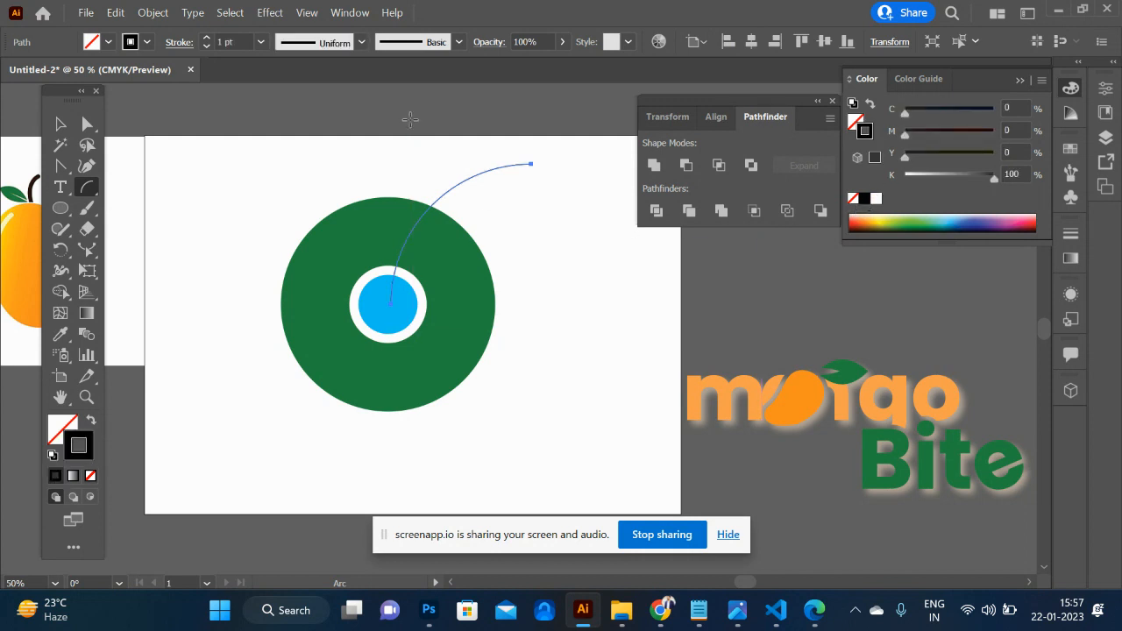
left_click(206, 38)
left_click(206, 37)
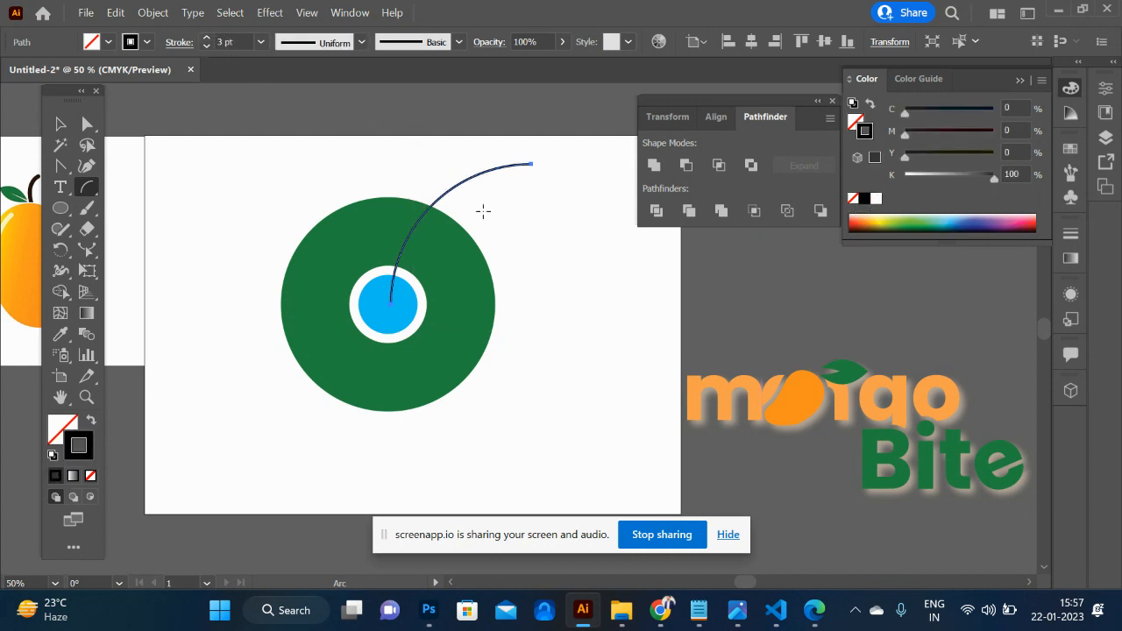
- Try a copy of the arc rotated 120° about the circles' centre, and undo it
key("r")
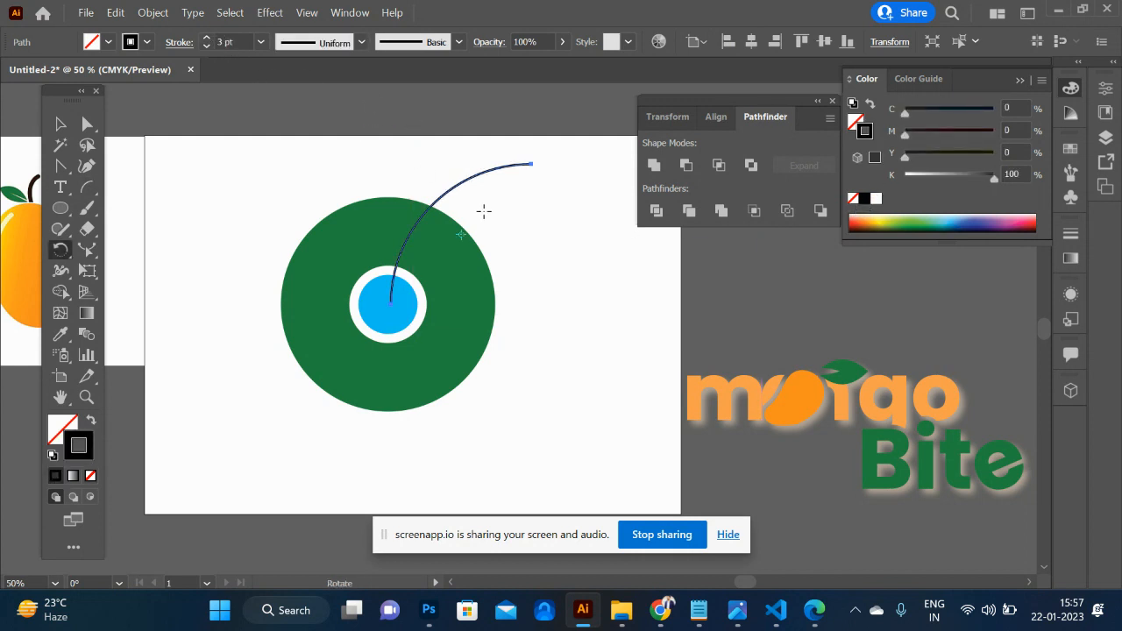
left_click(389, 304, "alt")
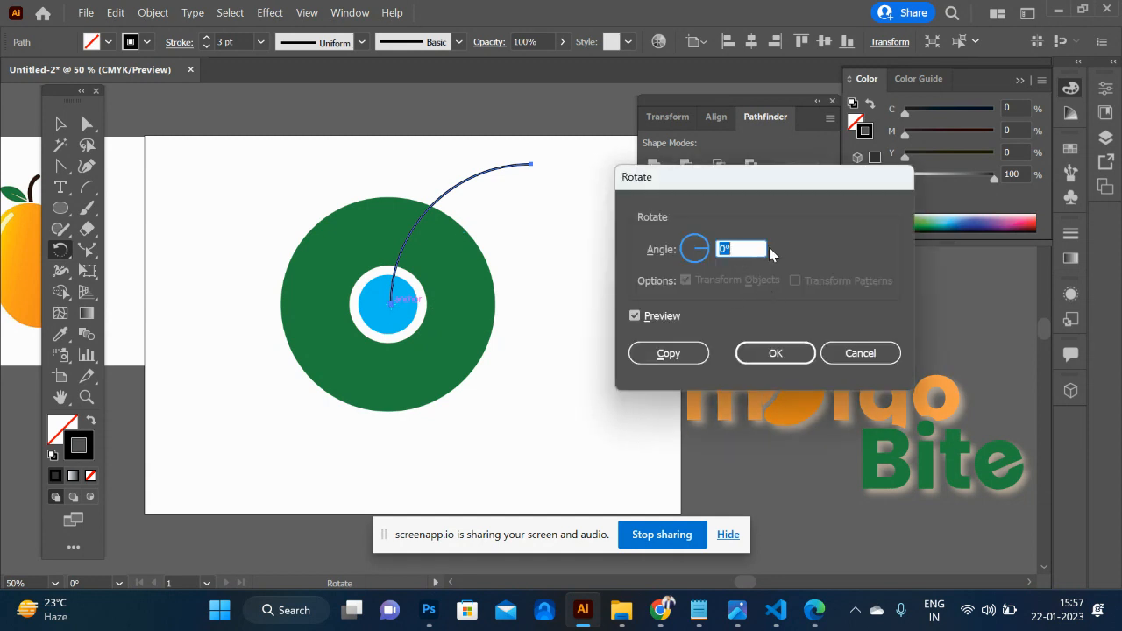
type("12")
left_click(669, 354)
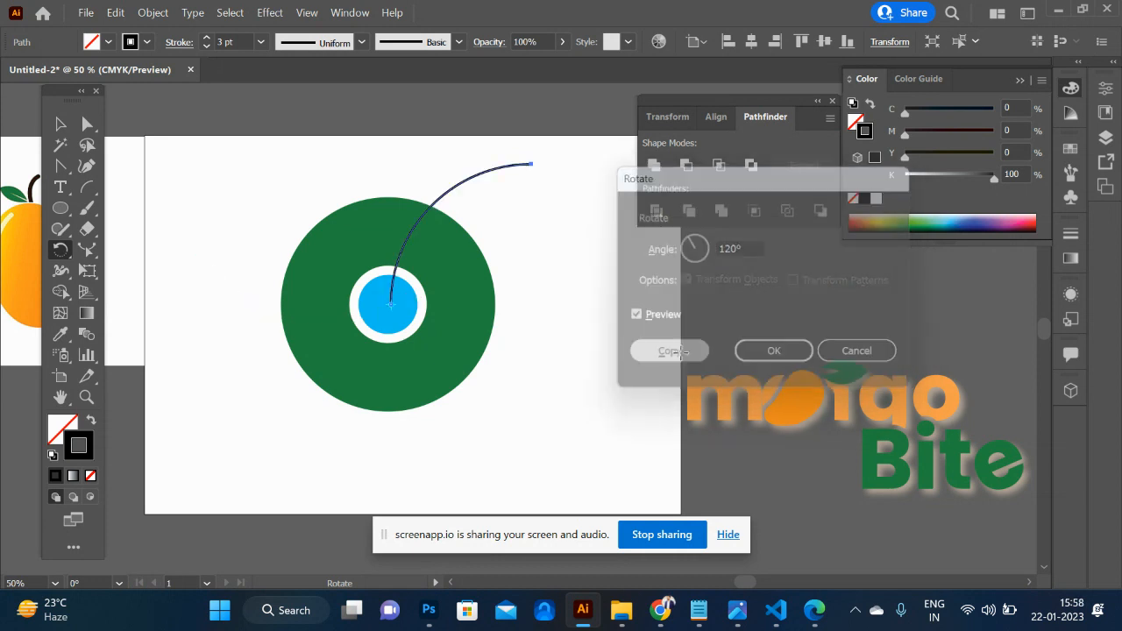
key("ctrl")
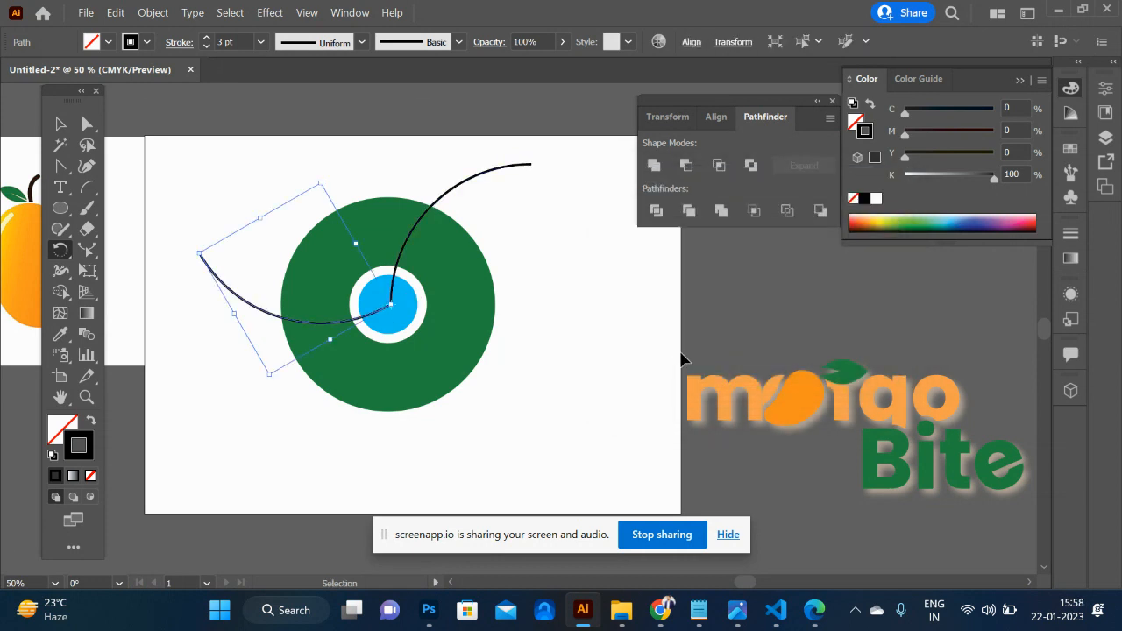
key("ctrl+z")
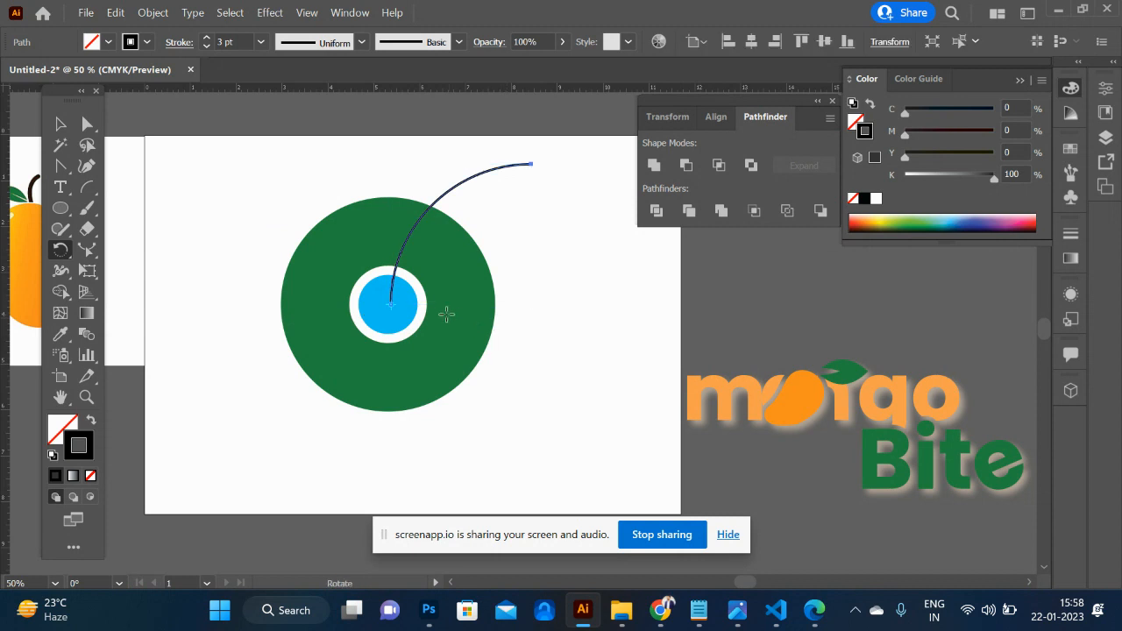
- Make a copy of the arc rotated 120° about the circles' centre and repeat the transformation for a third arc
left_click(390, 303, "alt")
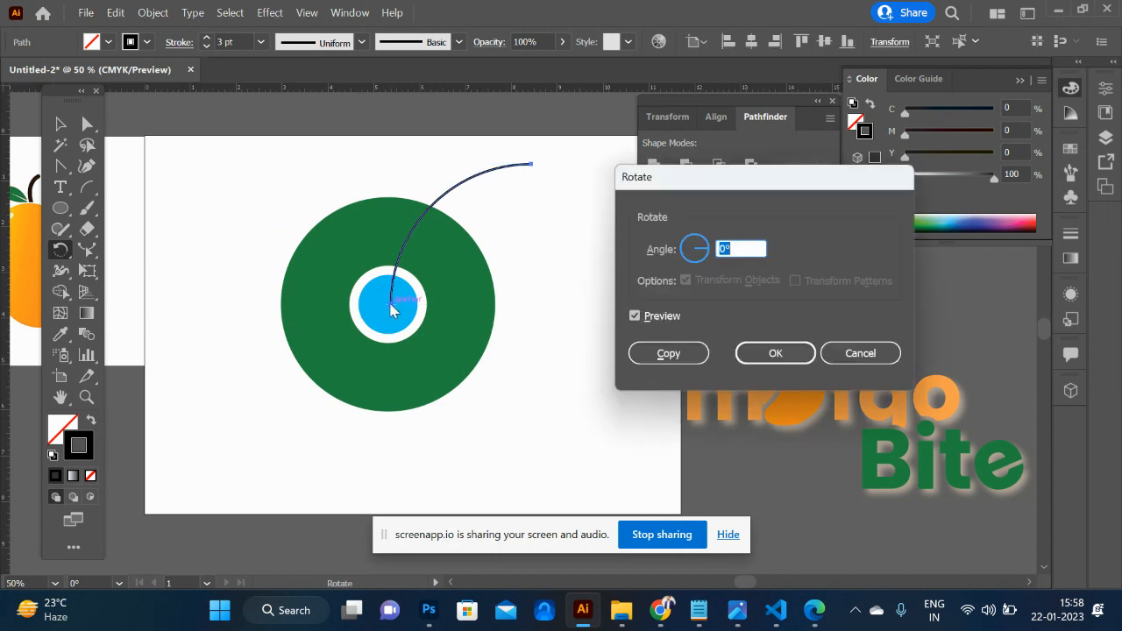
type("120")
left_click(667, 354)
key("ctrl+d")
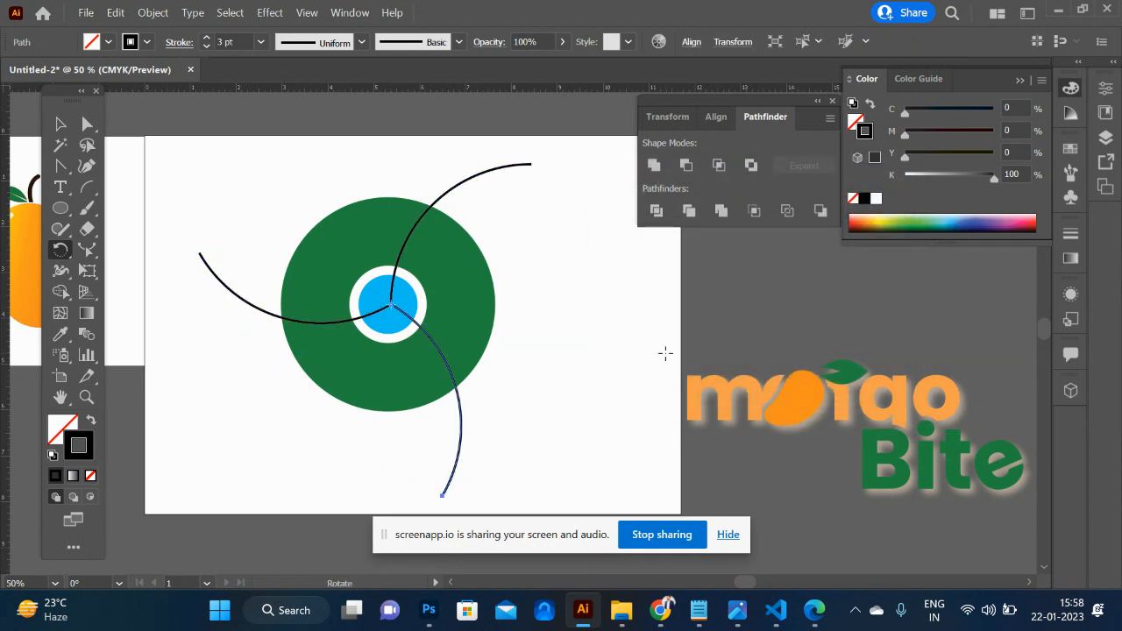
- Select all circles and arcs and, with Shape Builder, fill the ring's right segment yellow and its upper-left segment dark brown
left_click(60, 124)
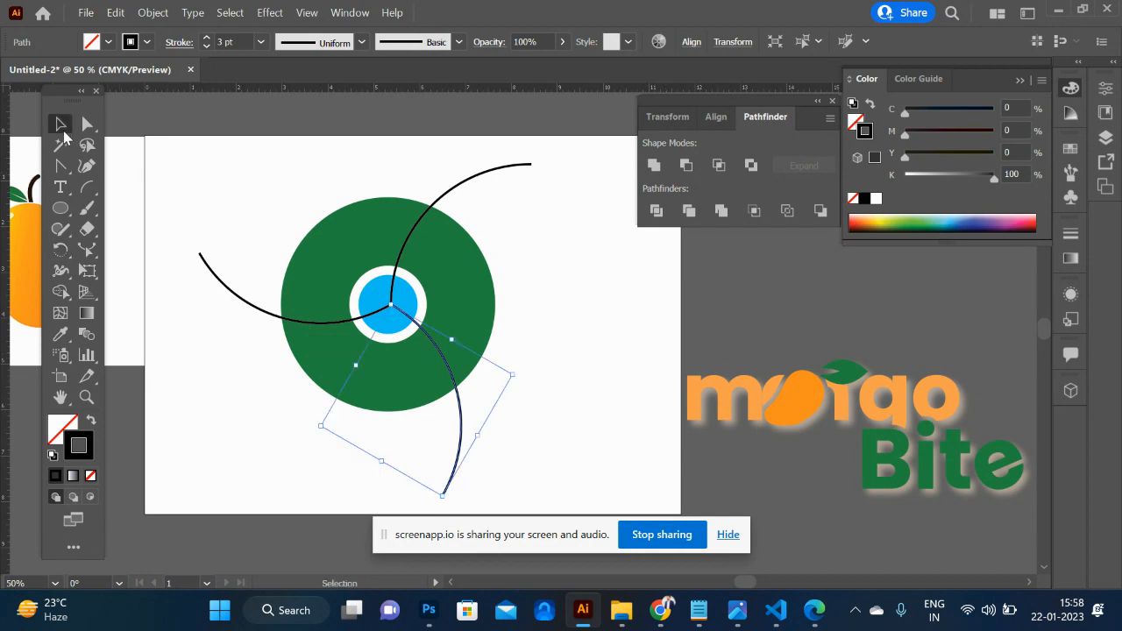
key("ctrl+a")
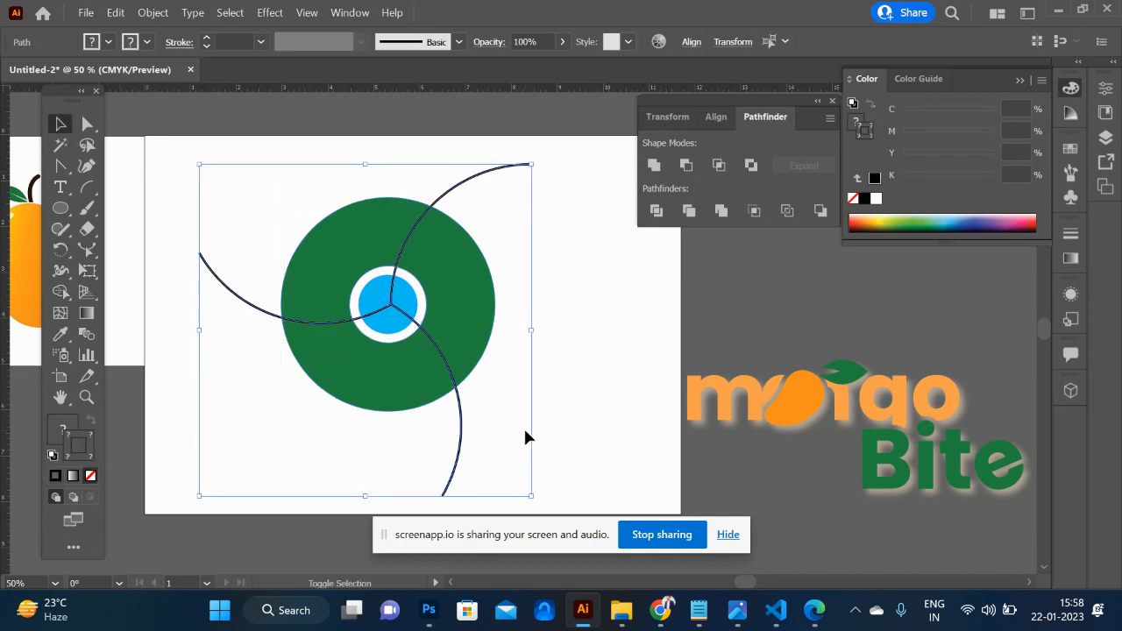
key("shift+m")
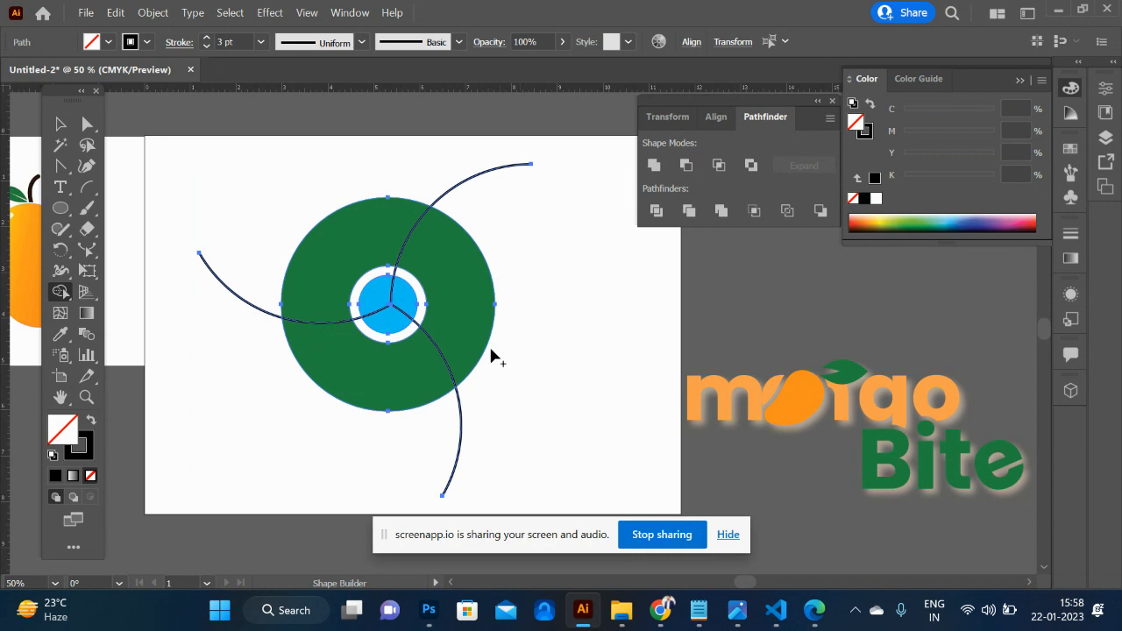
left_click(882, 219)
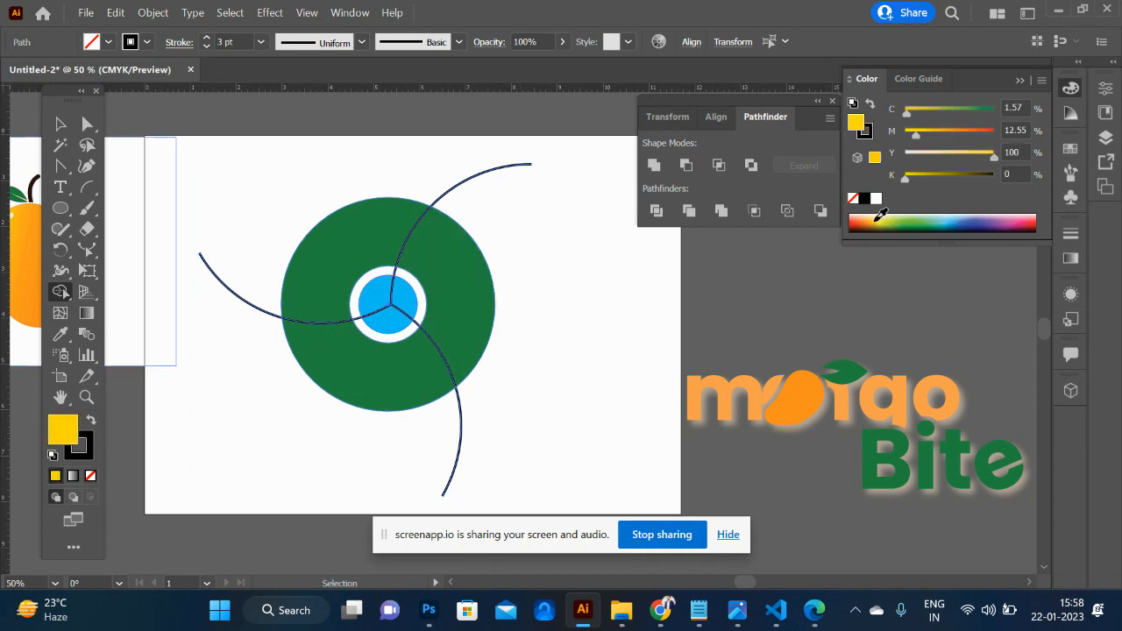
left_click(471, 284)
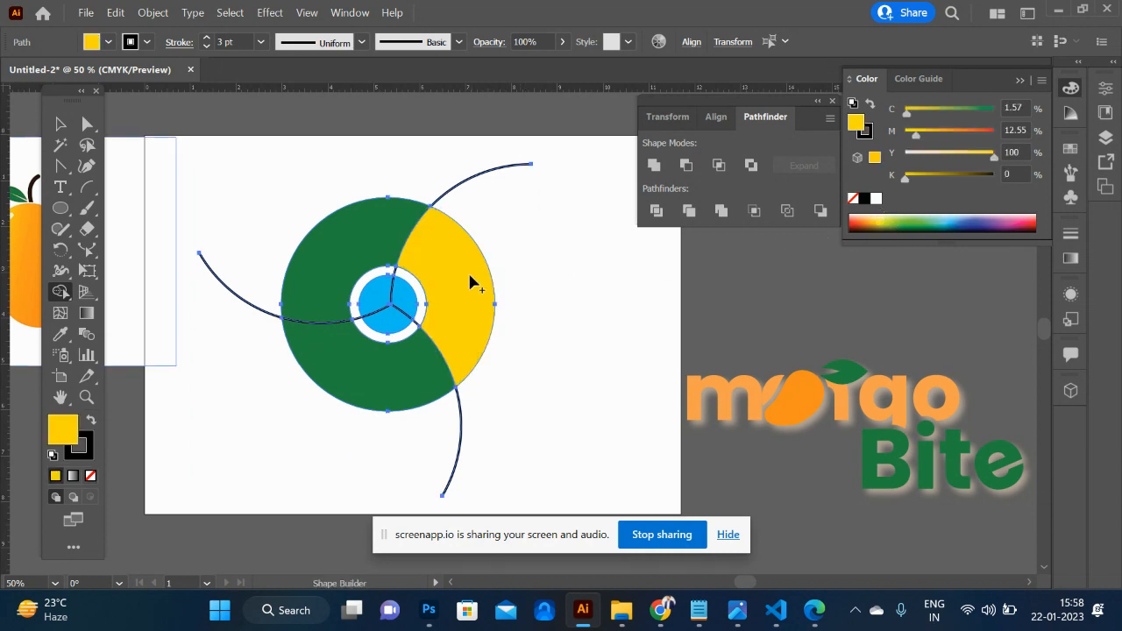
left_click(861, 223)
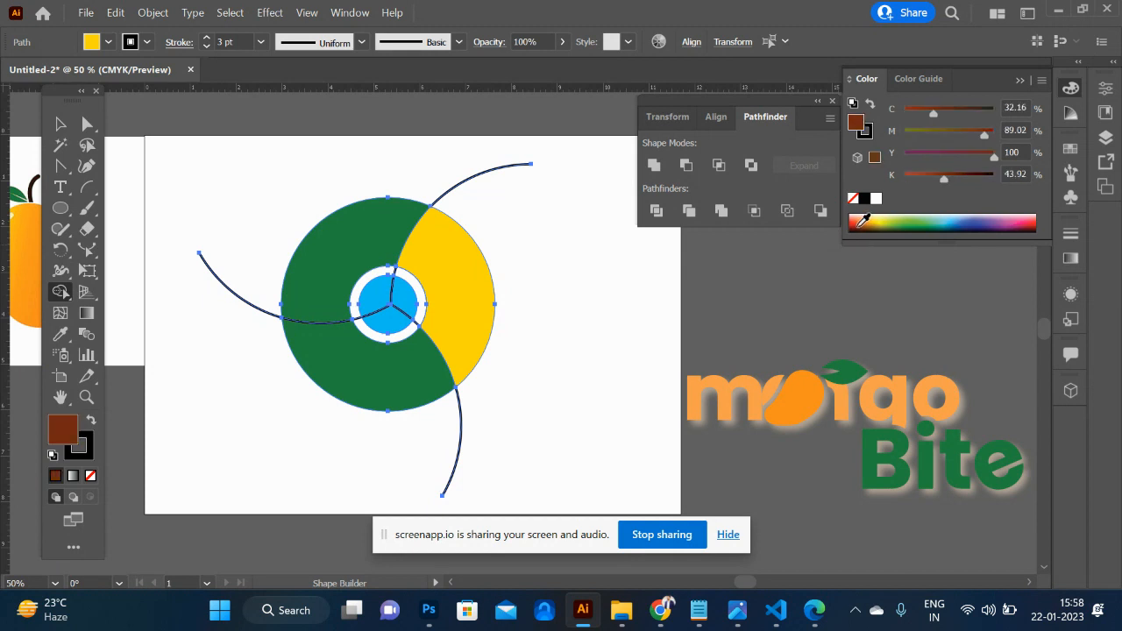
left_click(342, 252)
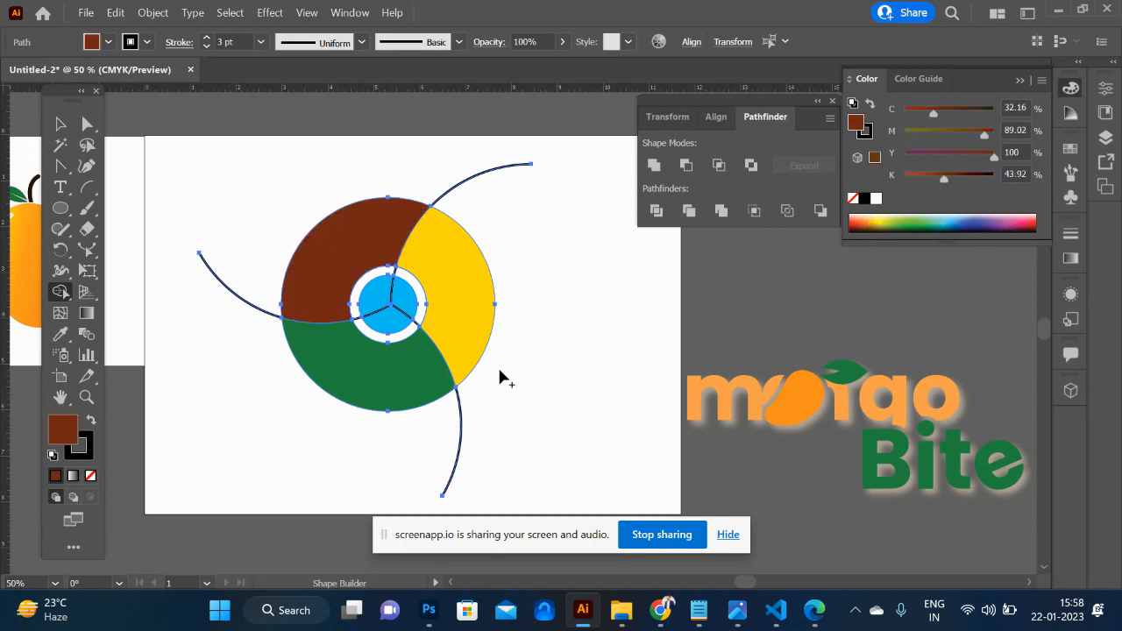
- Merge the divided inner circle into one shape with Shape Builder and recolour it light blue
mouse_move(406, 304)
left_mouse_down()
mouse_move(393, 324)
mouse_move(378, 318)
mouse_move(374, 297)
mouse_move(396, 297)
left_mouse_up()
left_click(60, 124)
key("ctrl+a")
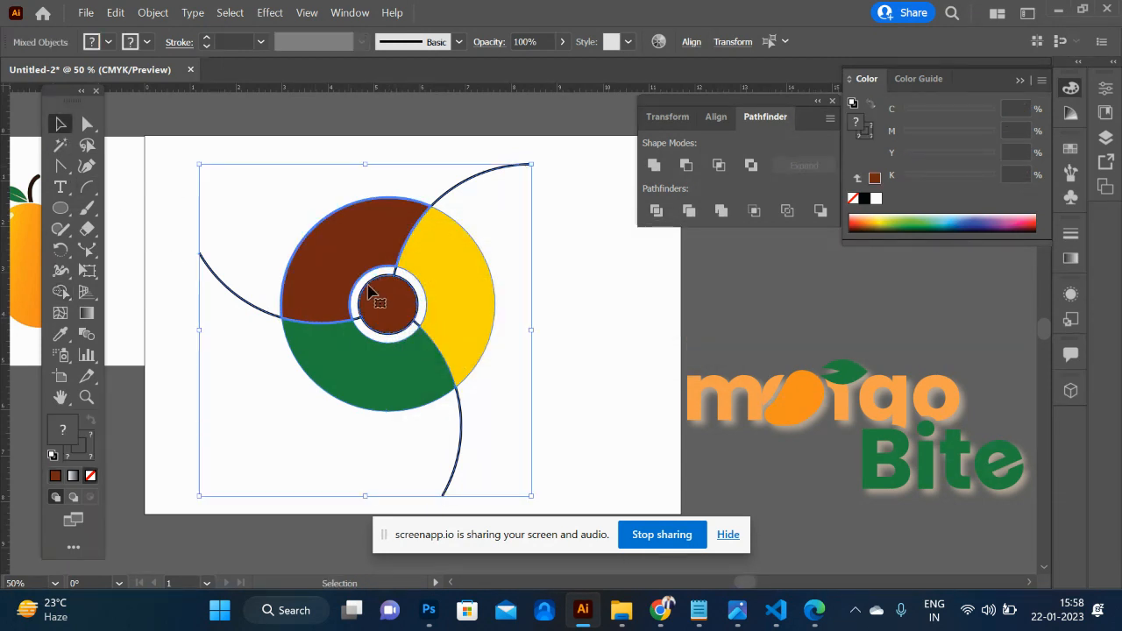
left_click(291, 177)
left_click(387, 298)
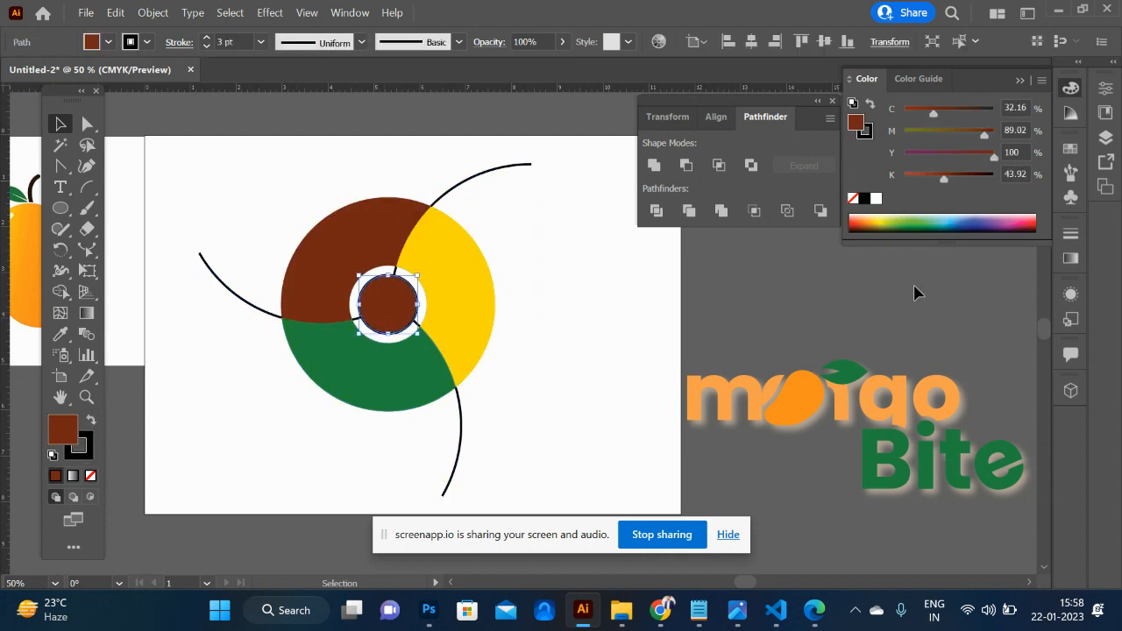
left_click(955, 218)
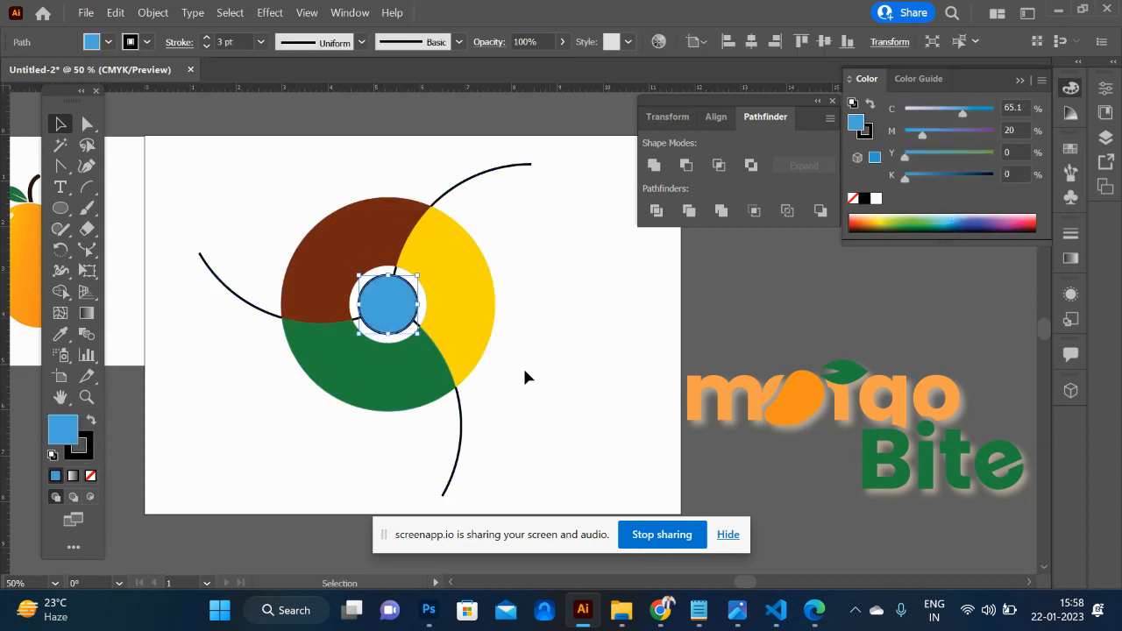
- Delete the three arc tails that extend outside the coloured ring
left_click(460, 419)
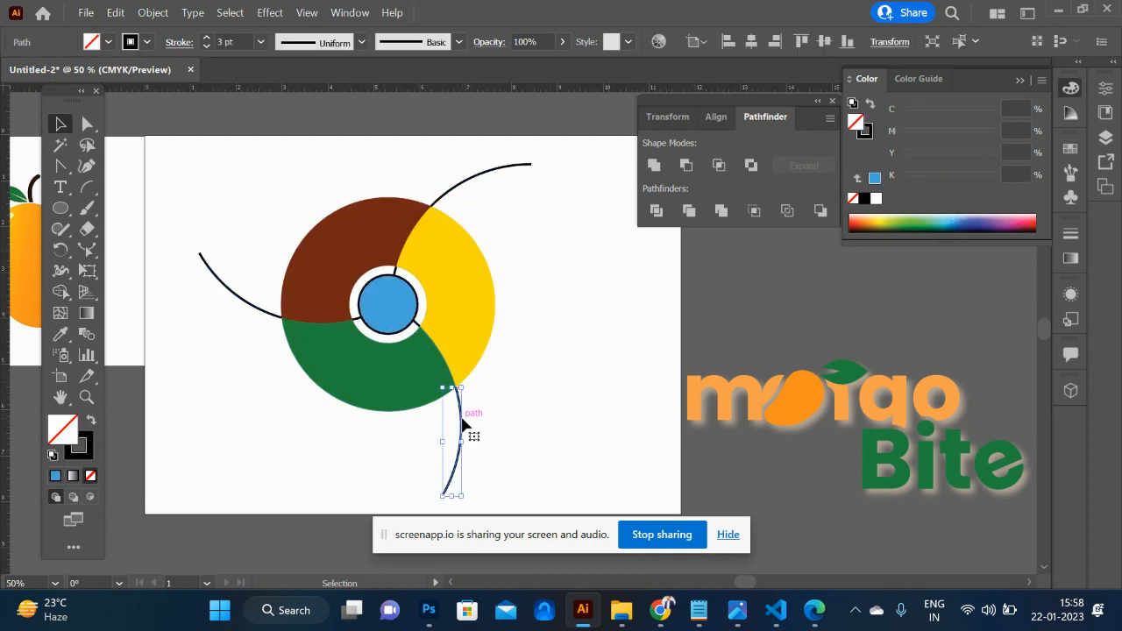
left_click(252, 307, "shift")
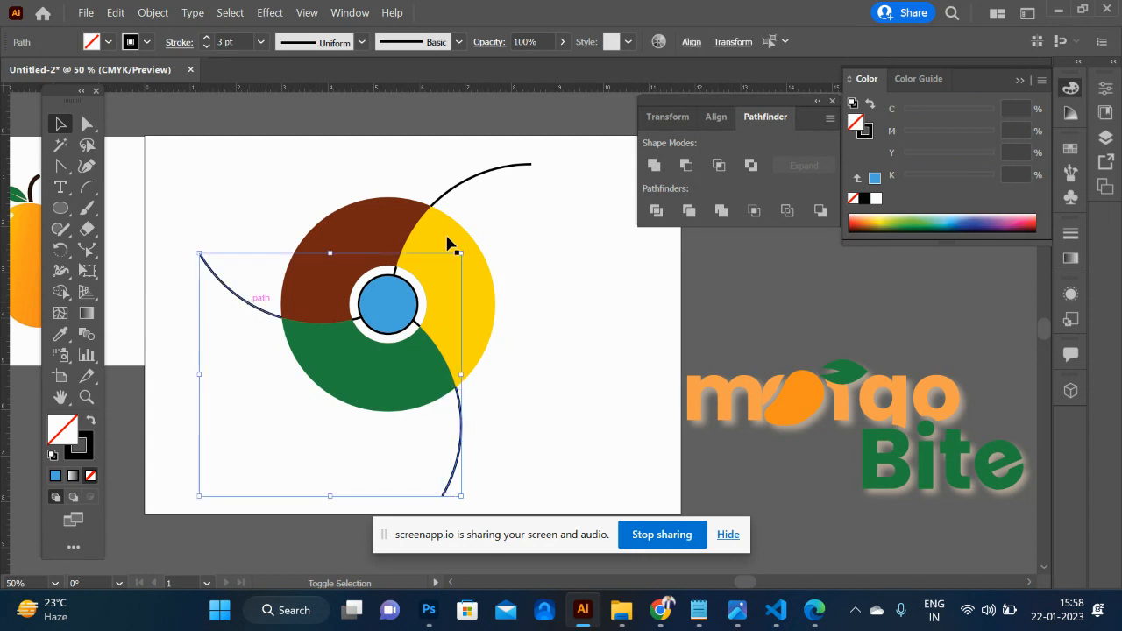
left_click(494, 173, "shift")
key("Delete")
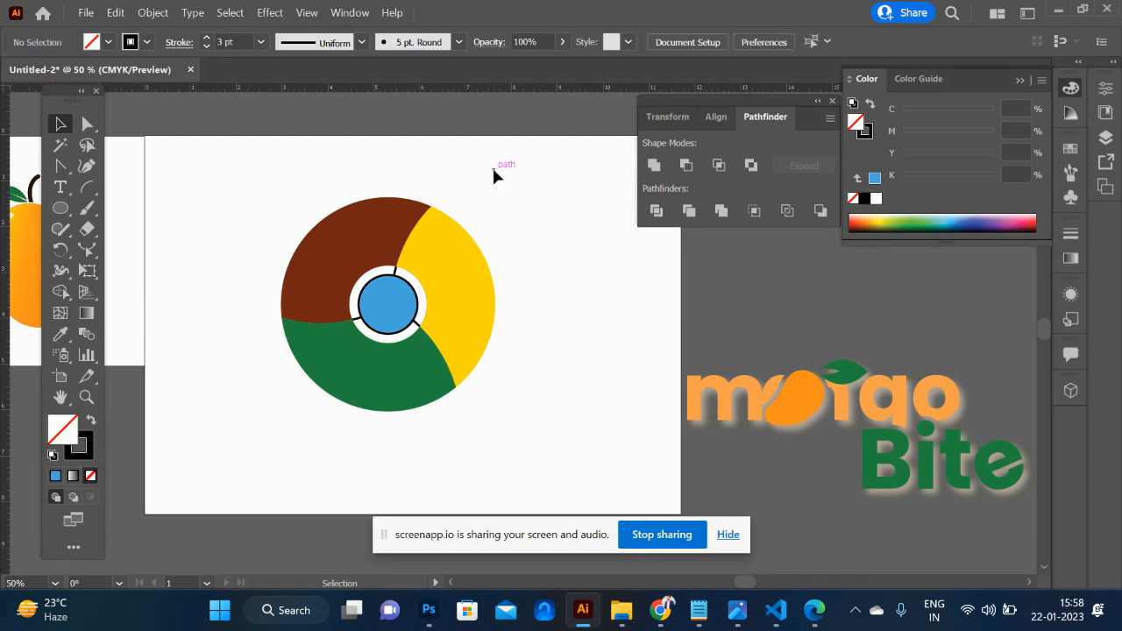
- Delete the short arc remnant crossing the white ring between the yellow and green segments, and activate the Magic Wand tool
left_click(416, 324)
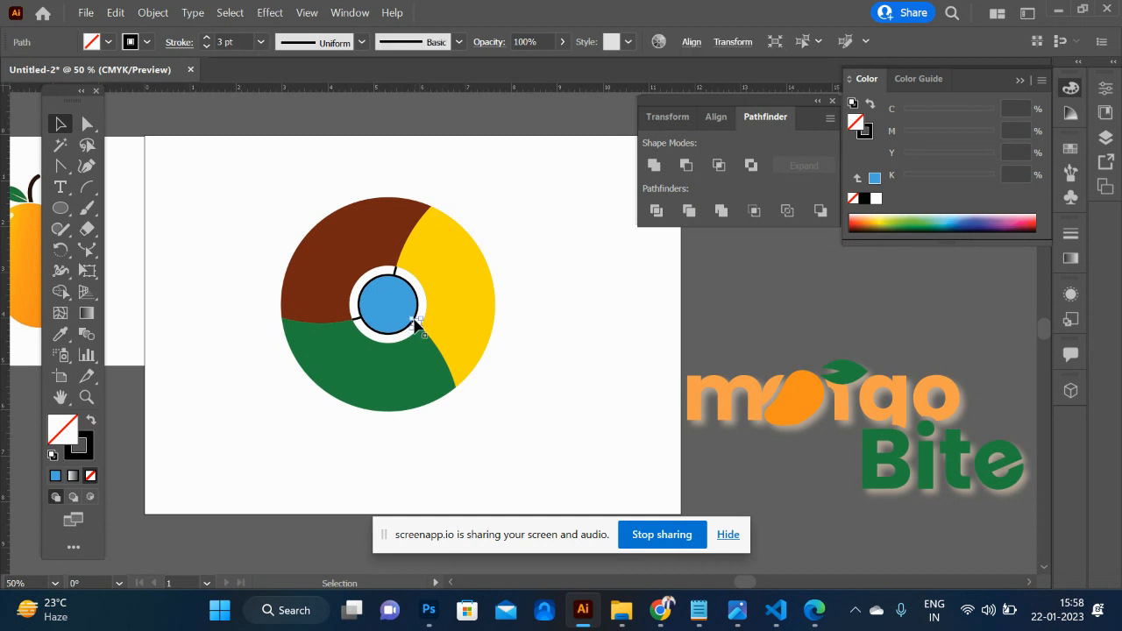
left_click(254, 234)
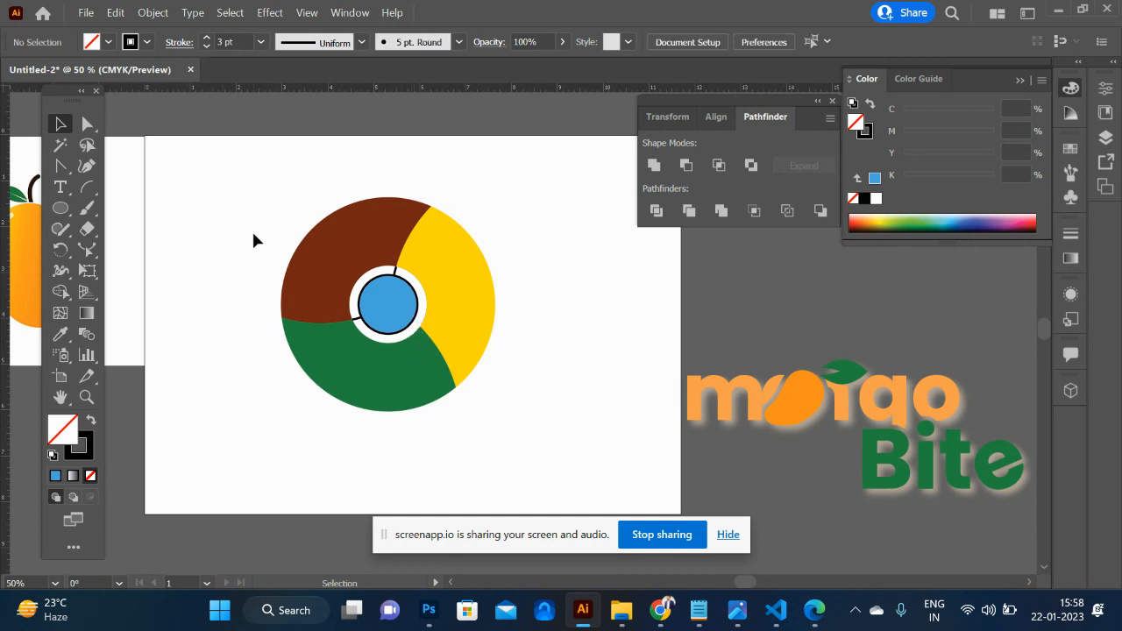
left_click(358, 322)
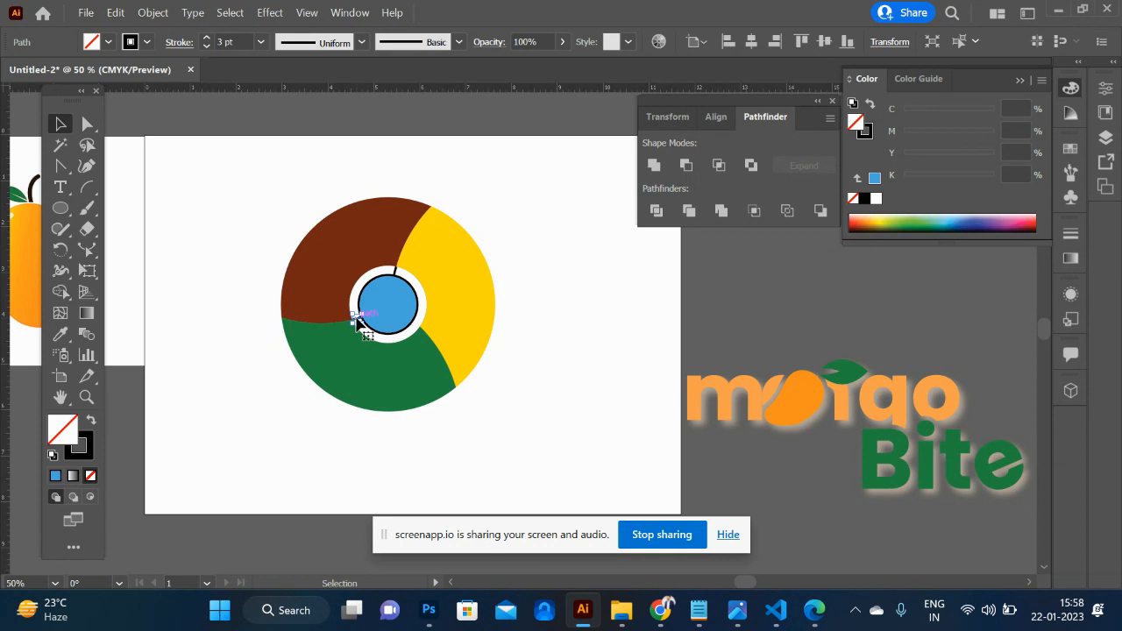
left_click(61, 146)
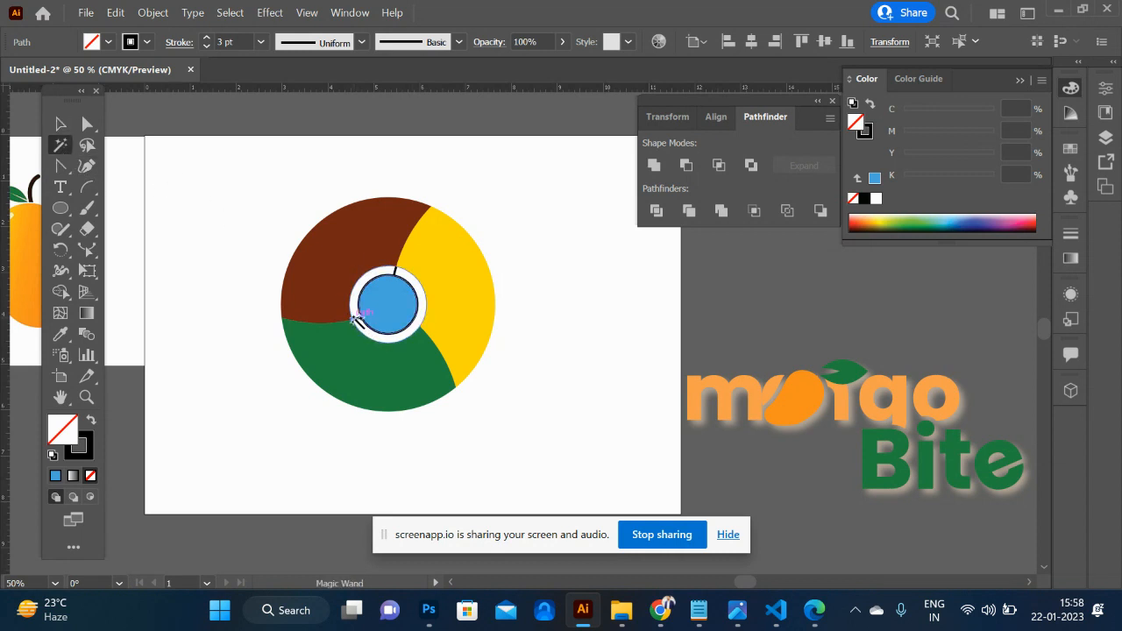
left_click(357, 321)
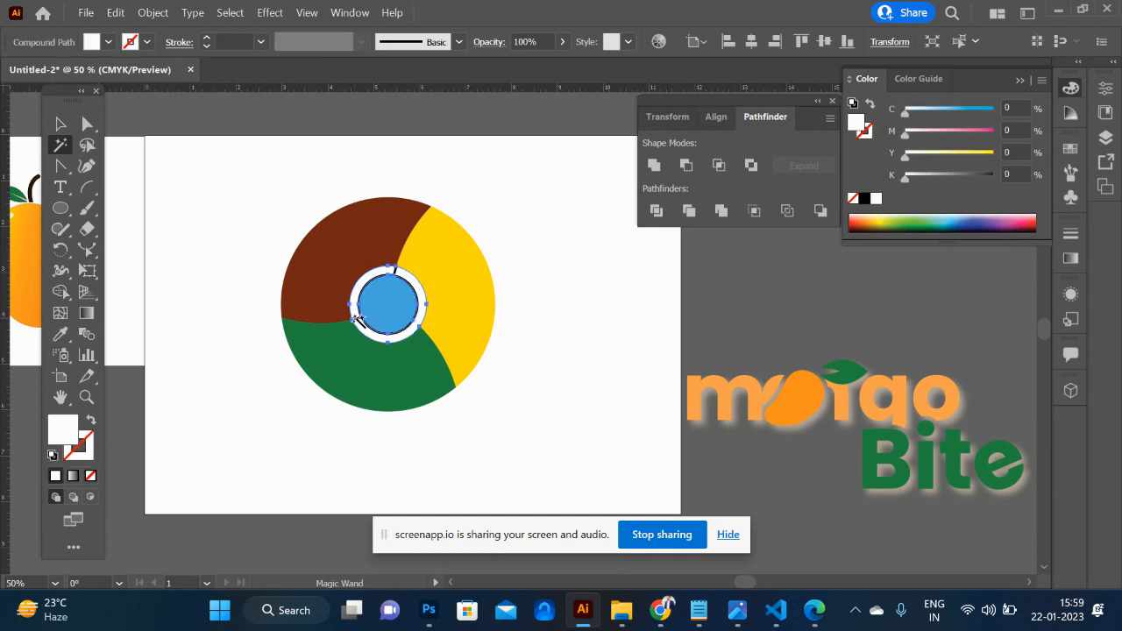
key("Delete")
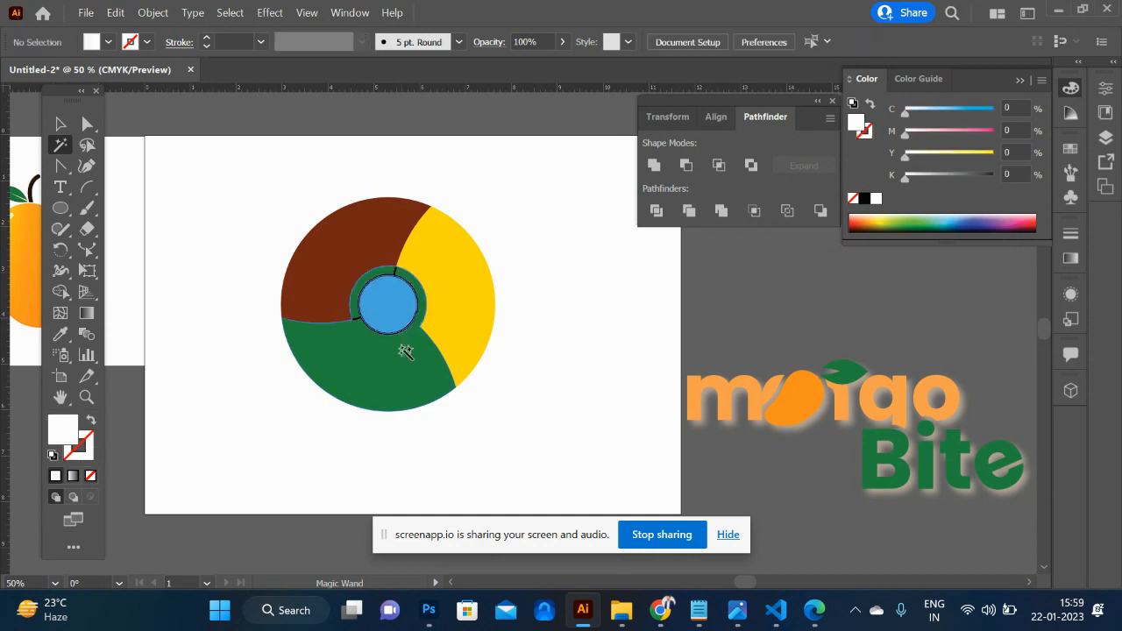
key("ctrl+z")
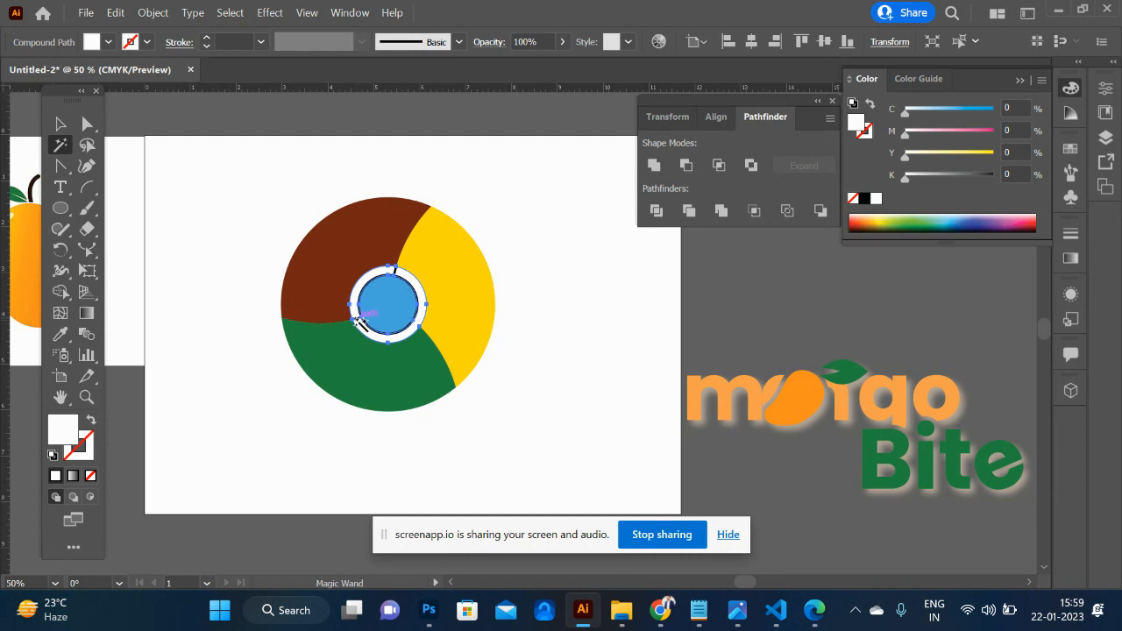
- Select the two remaining black arc remnants inside the white ring with the Magic Wand and delete them
left_click(355, 320)
key("Delete")
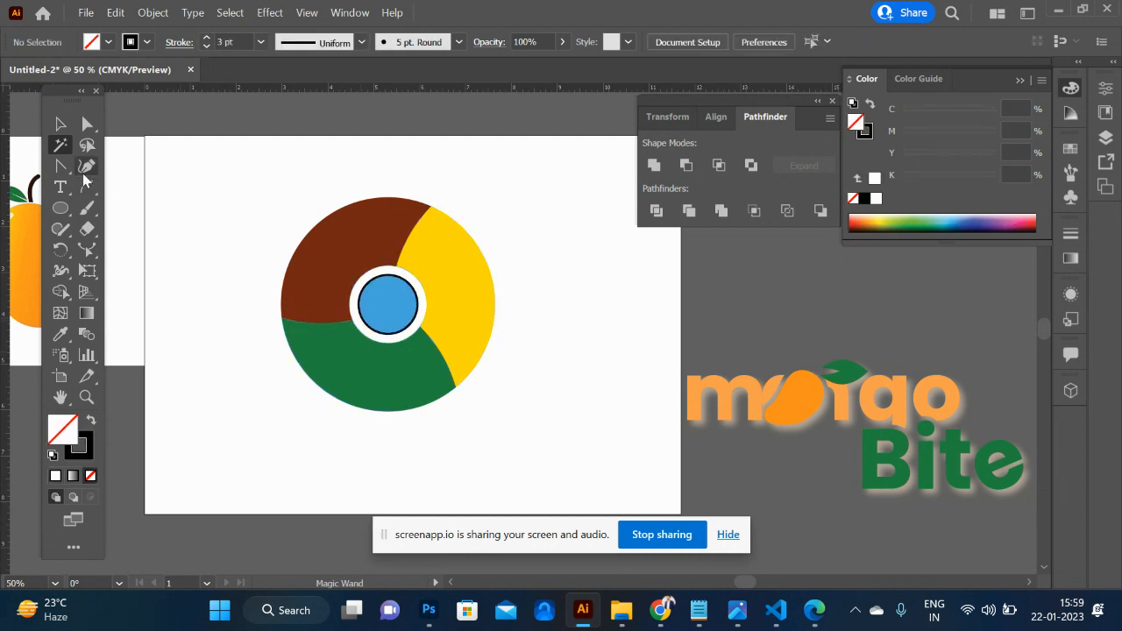
- Remove the black stroke from the light blue inner circle so that it keeps only its fill
left_click(61, 124)
left_click(381, 308)
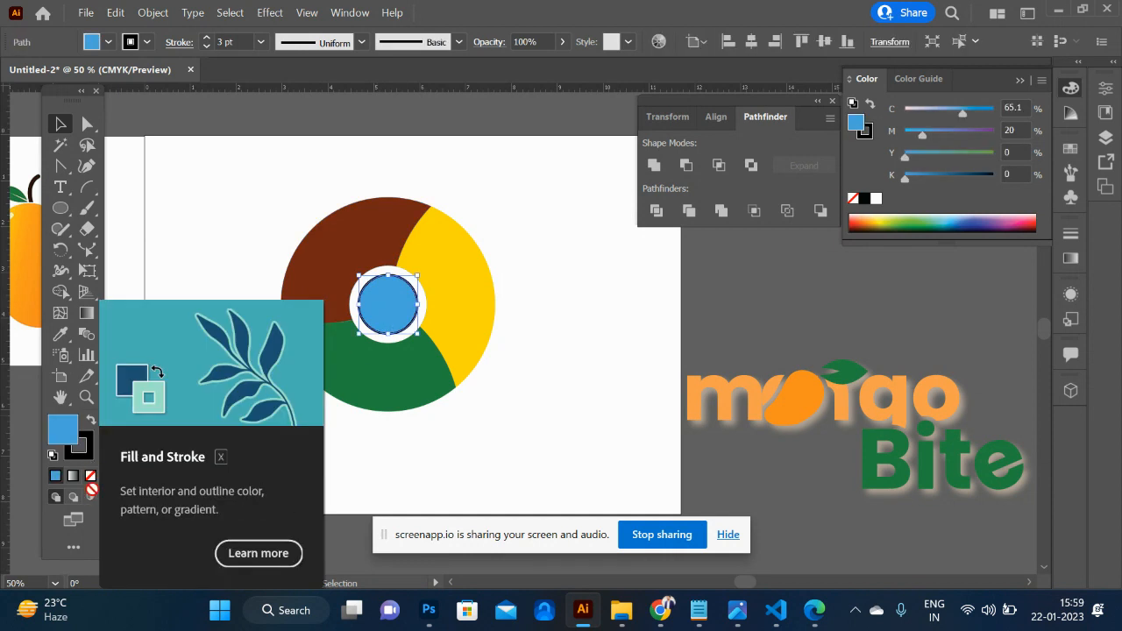
left_click(82, 460)
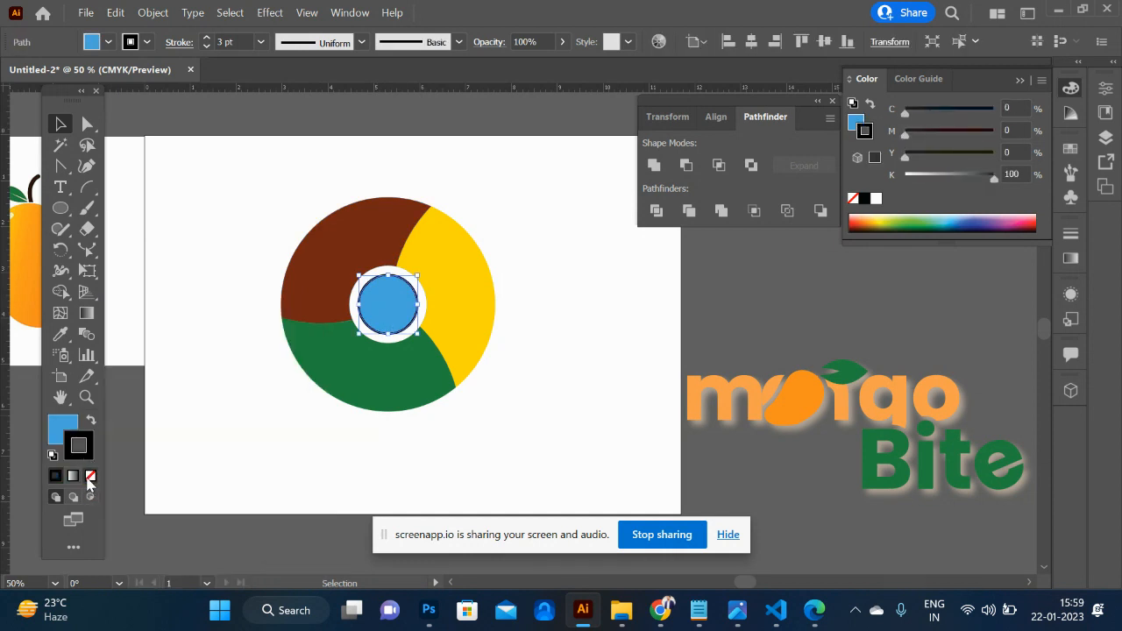
left_click(89, 476)
left_click(550, 476)
- Group all parts of the Chrome-style logo and move the group off the artboard, above the "mango Bite" logo
left_click_drag(575, 444, 268, 183)
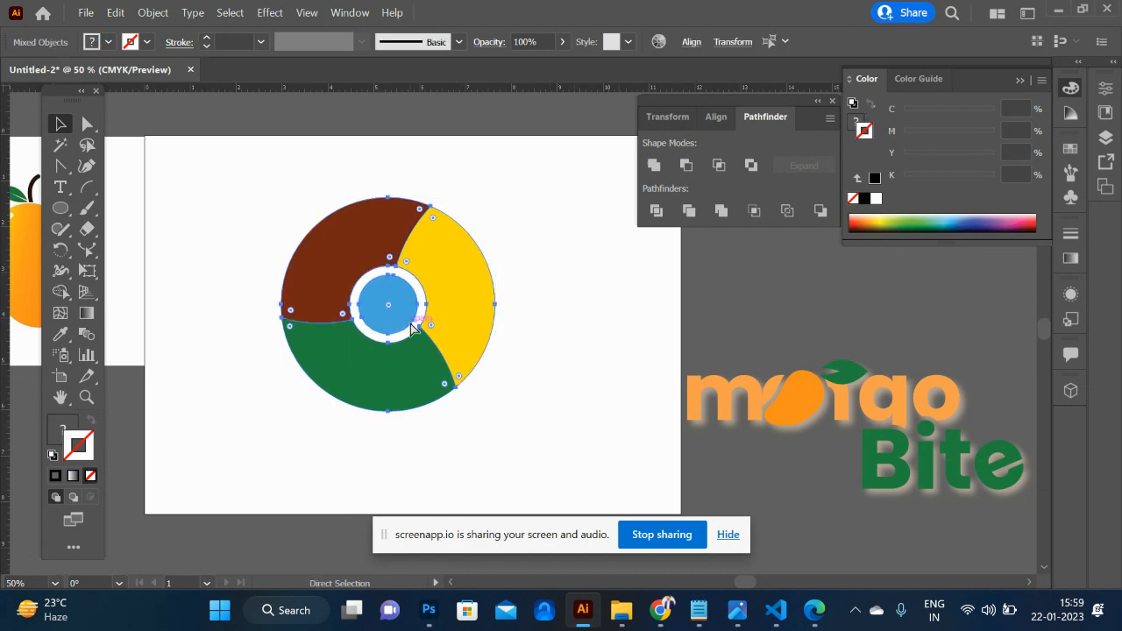
key("ctrl+g")
left_click_drag(360, 313, 922, 291)
left_click(544, 269)
- Draw a large blue circle on the empty artboard and a smaller hexagon with a brown stroke inside it
key("l")
mouse_move(413, 338)
left_mouse_down()
mouse_move(509, 406)
mouse_move(545, 452)
left_mouse_up()
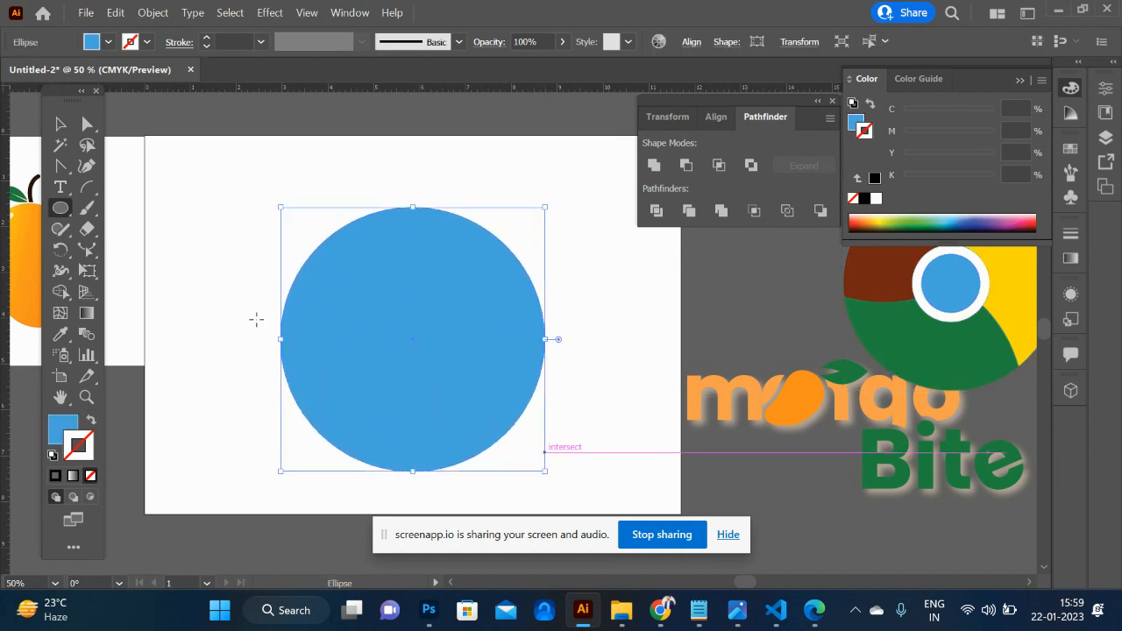
left_click_drag(68, 217, 154, 279)
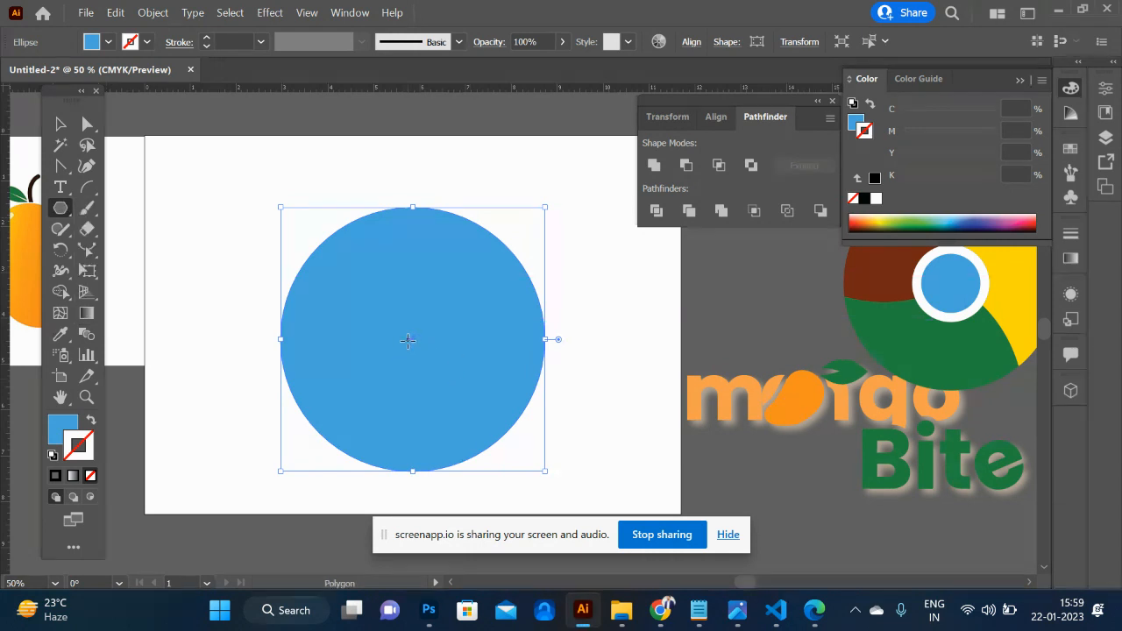
left_click_drag(345, 332, 383, 378)
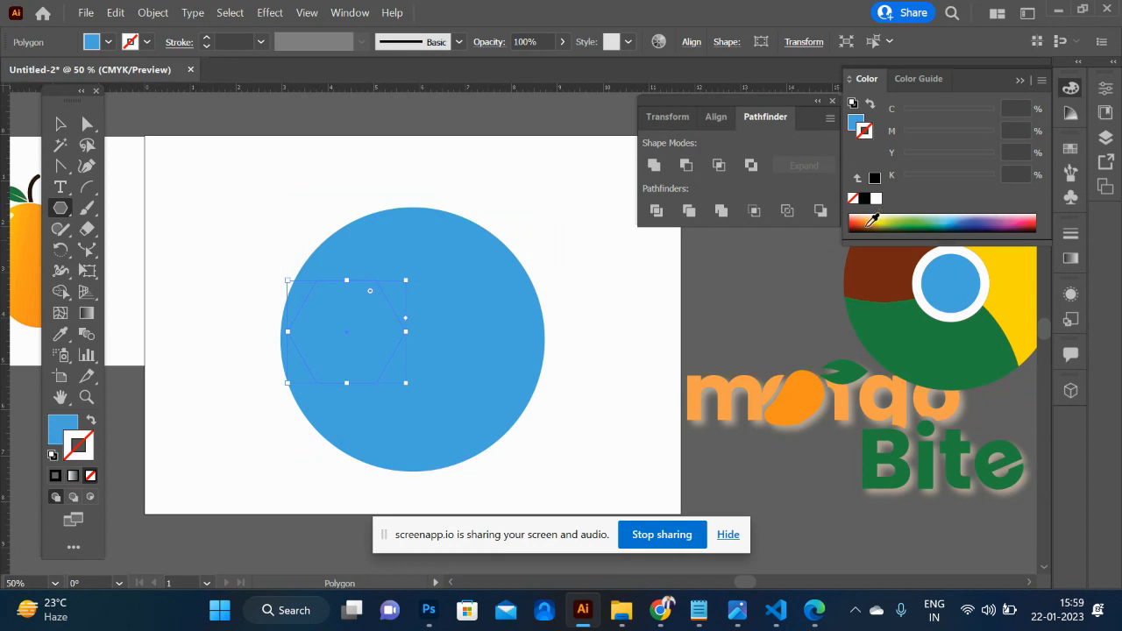
left_click(871, 220)
- Select the circle together with the hexagon and align their centres horizontally and vertically
left_click(60, 124)
left_click(441, 297, "shift")
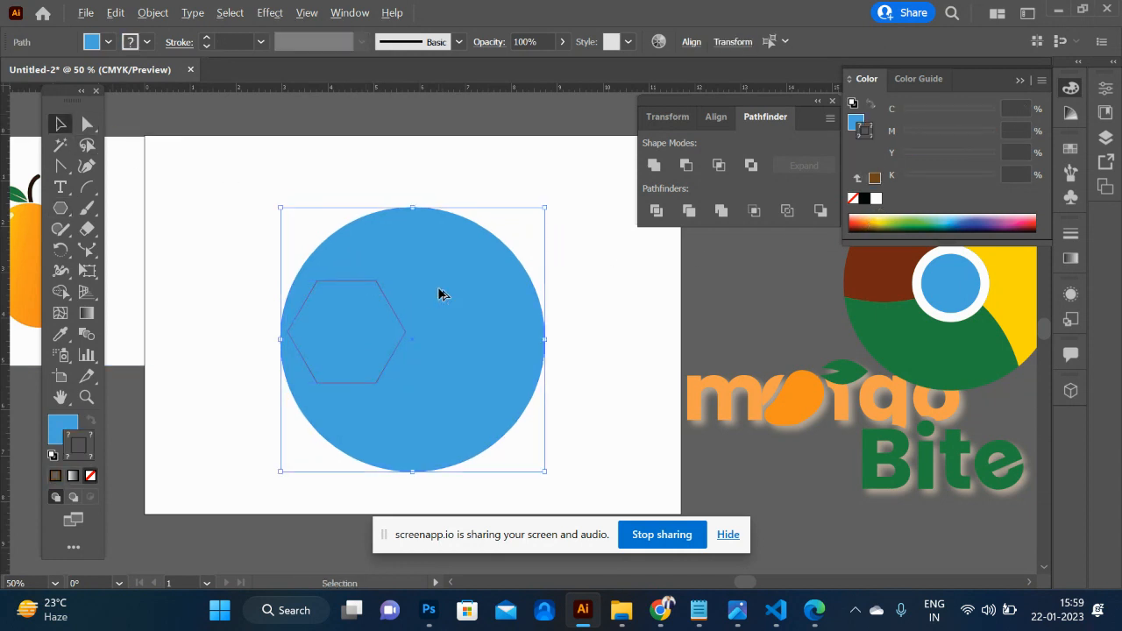
left_click(689, 42)
left_click(538, 90)
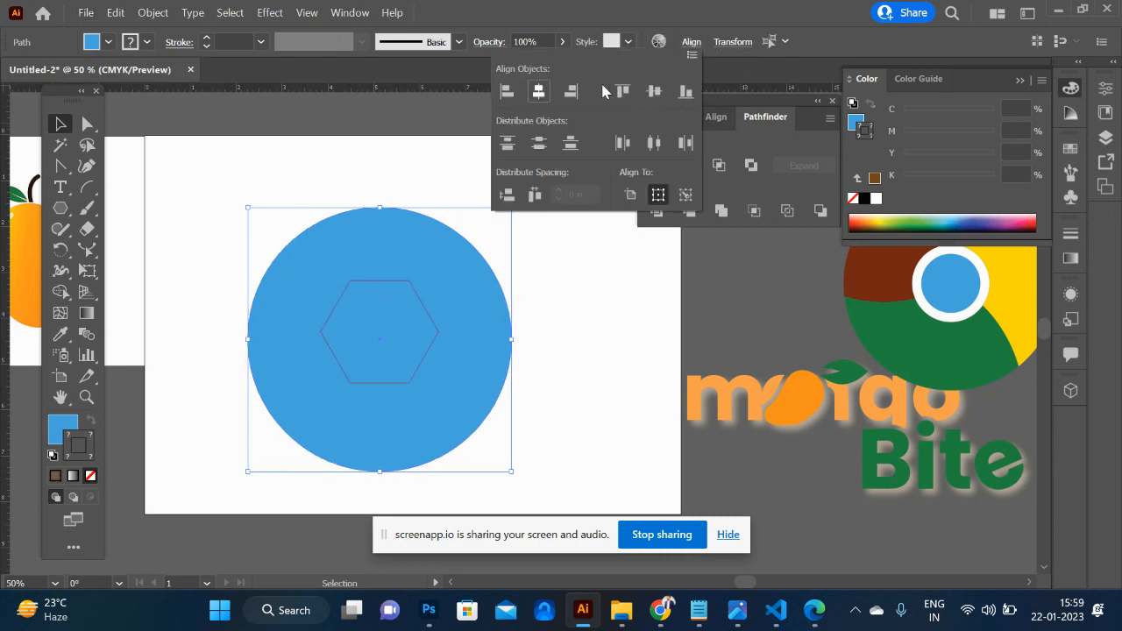
left_click(654, 91)
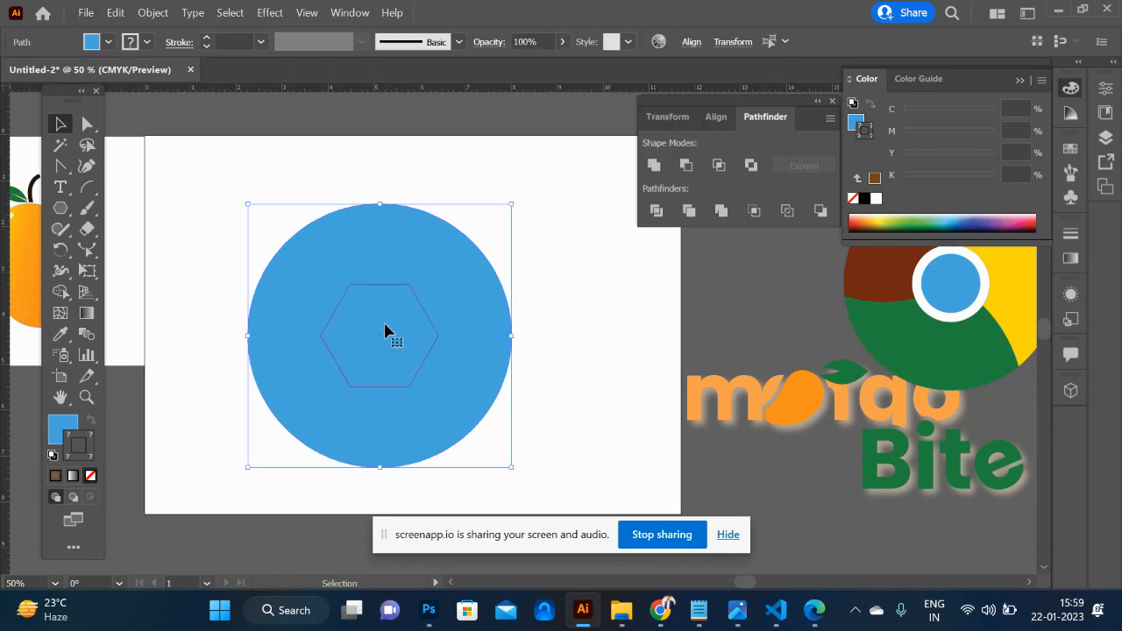
left_click(549, 363)
- Scale the hexagon down slightly about its centre and draw a long thin rectangle along its top edge, extending right beyond the circle
left_click(436, 343)
left_click_drag(440, 283, 430, 291)
key("m")
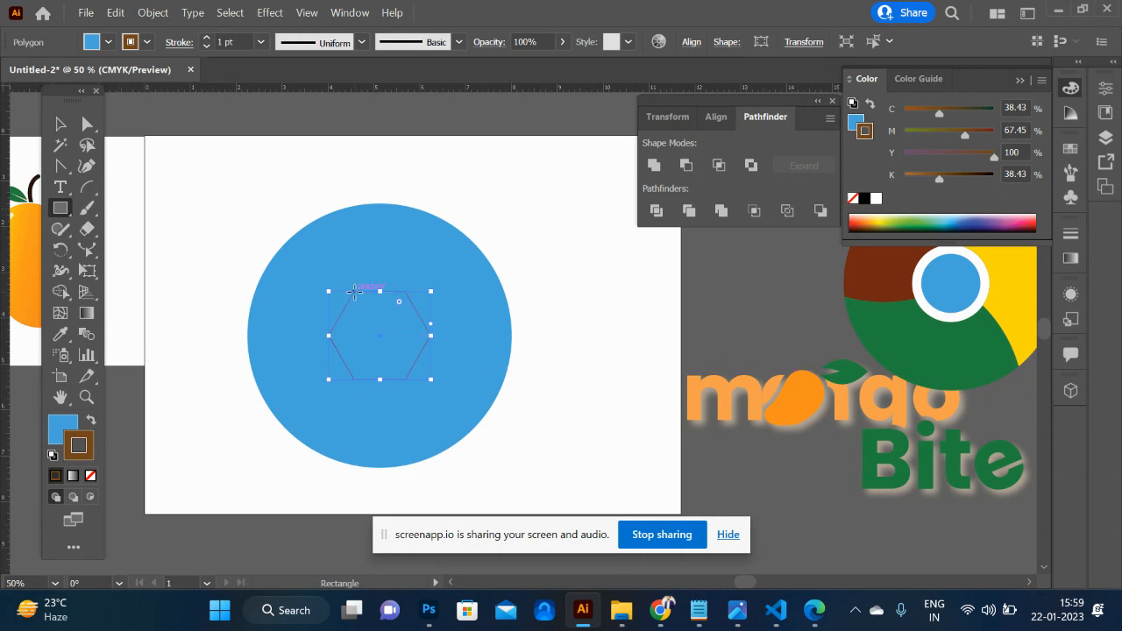
left_click_drag(354, 290, 627, 284)
- Open the Rotate settings for the thin rectangle with the hexagon's centre as the pivot point
key("r")
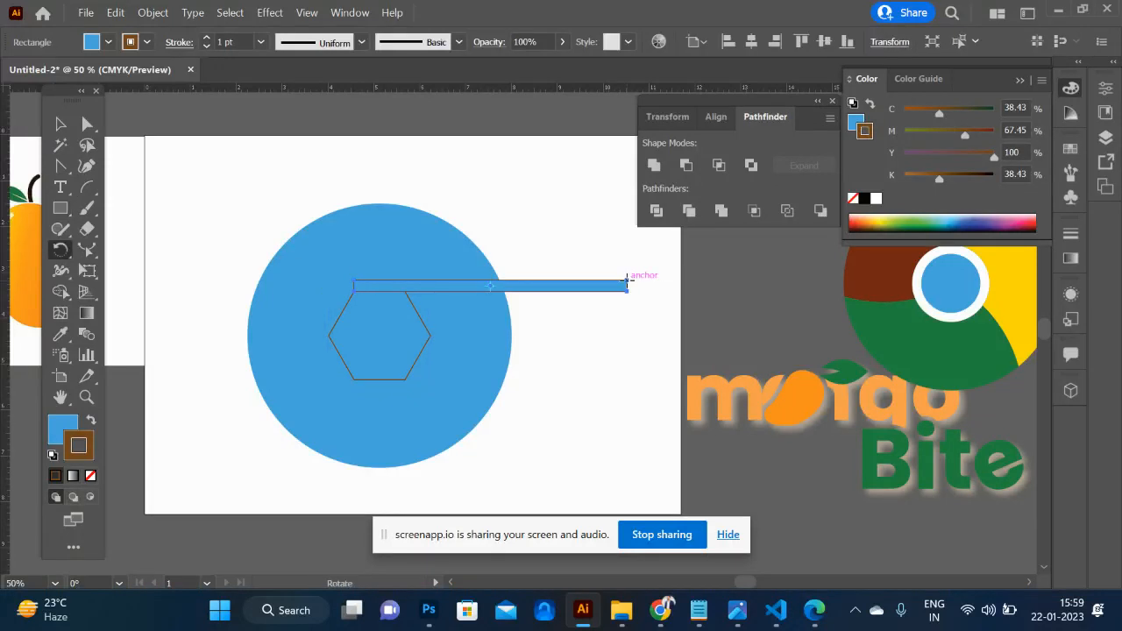
left_click(381, 335, "alt")
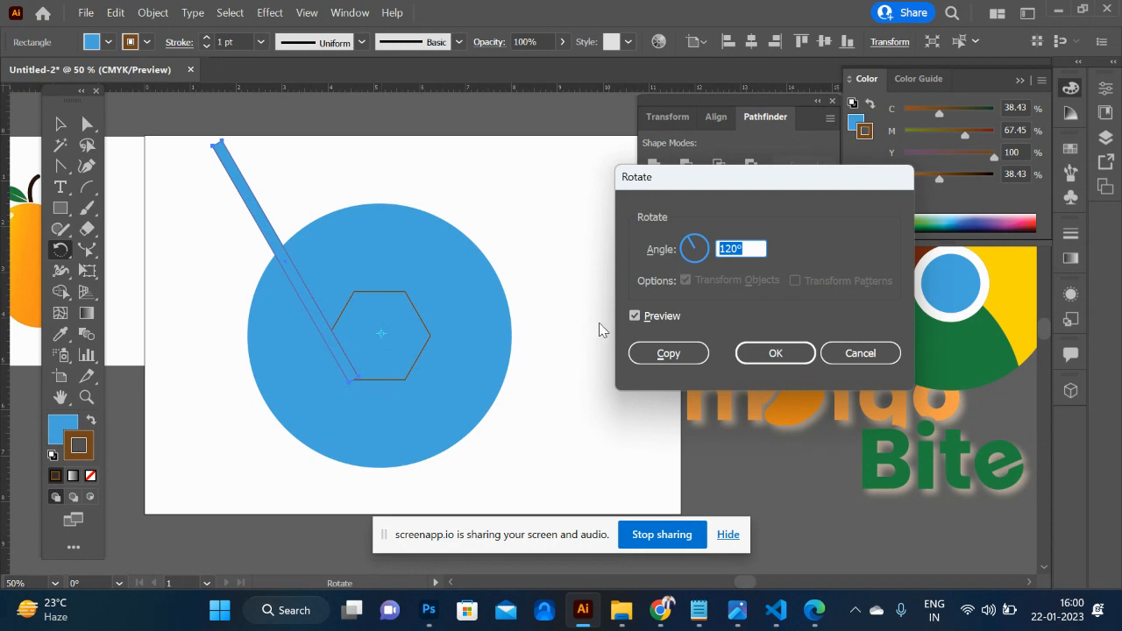
- Rotate a copy of the thin rectangle by 60° about the hexagon's centre and repeat it until six strips surround the hexagon
type("6")
left_click(636, 317)
left_click(635, 317)
left_click(668, 354)
key("ctrl+d")
key("ctrl+d")
key("ctrl+d")
key("ctrl+d")
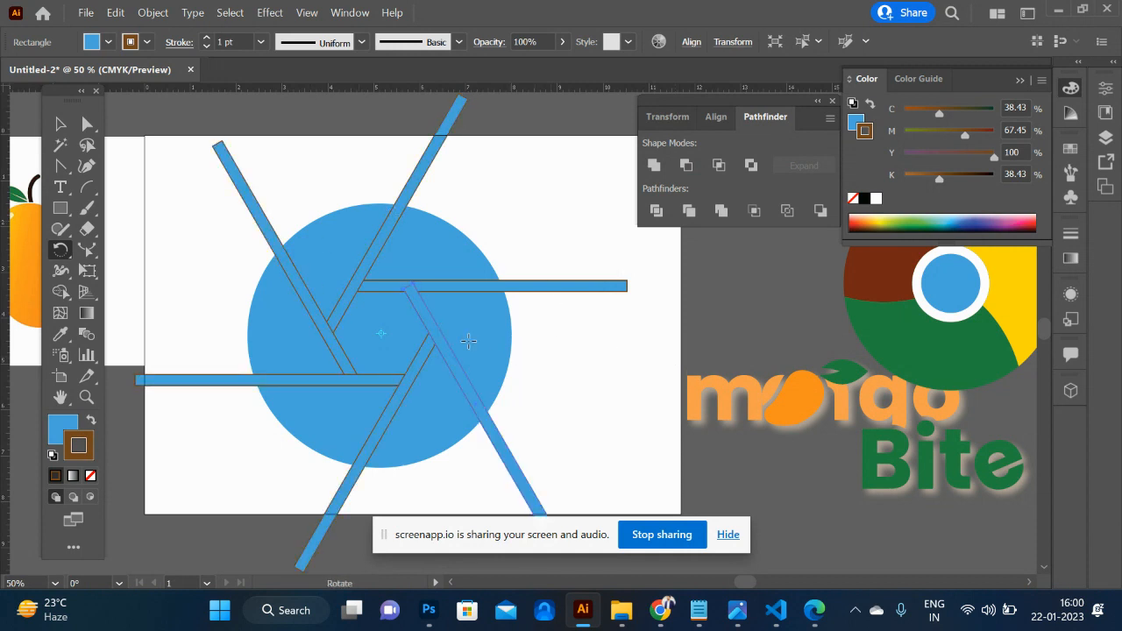
- Select the whole artwork and, with Shape Builder, fill three adjacent circle segments golden yellow, green and dark blue
left_click(62, 126)
left_click_drag(207, 197, 554, 480)
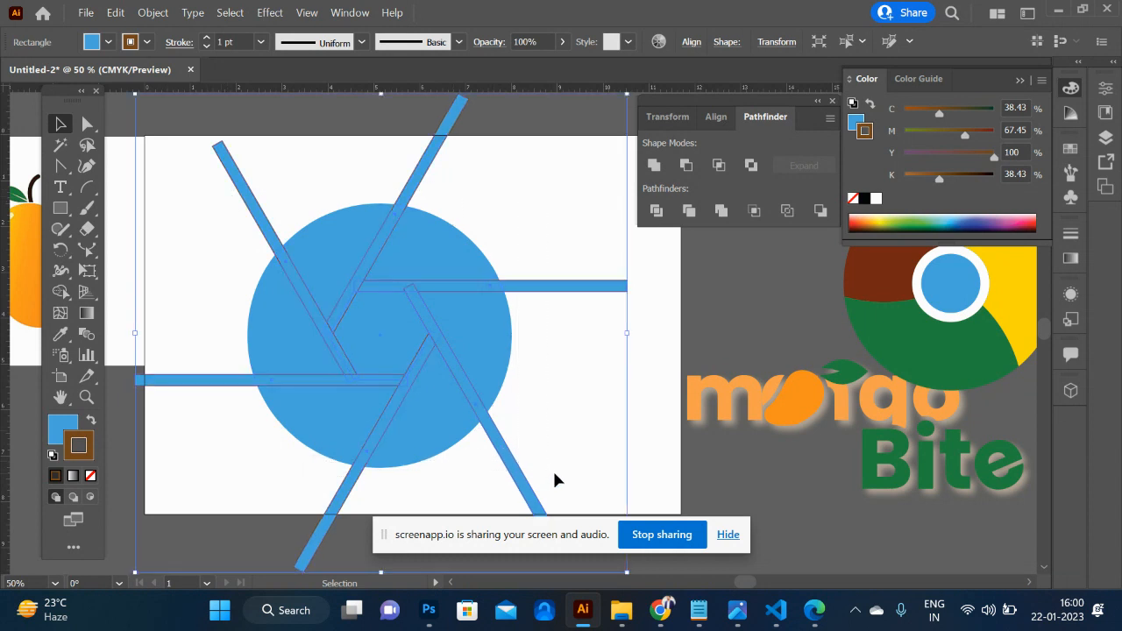
key("shift+m")
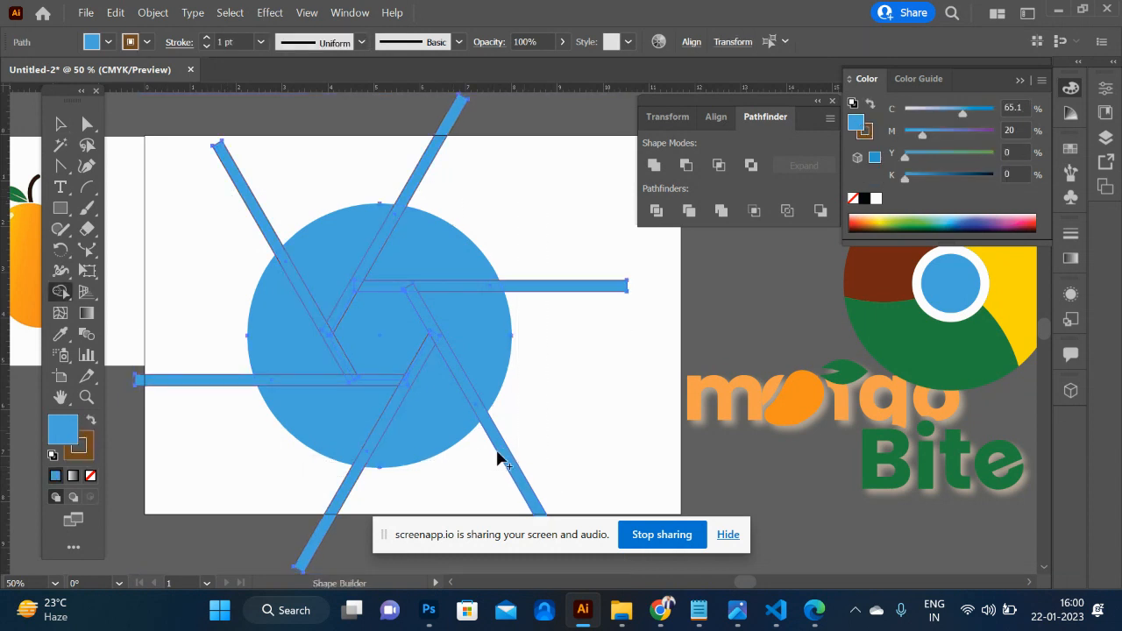
left_click(877, 221)
left_click(453, 424)
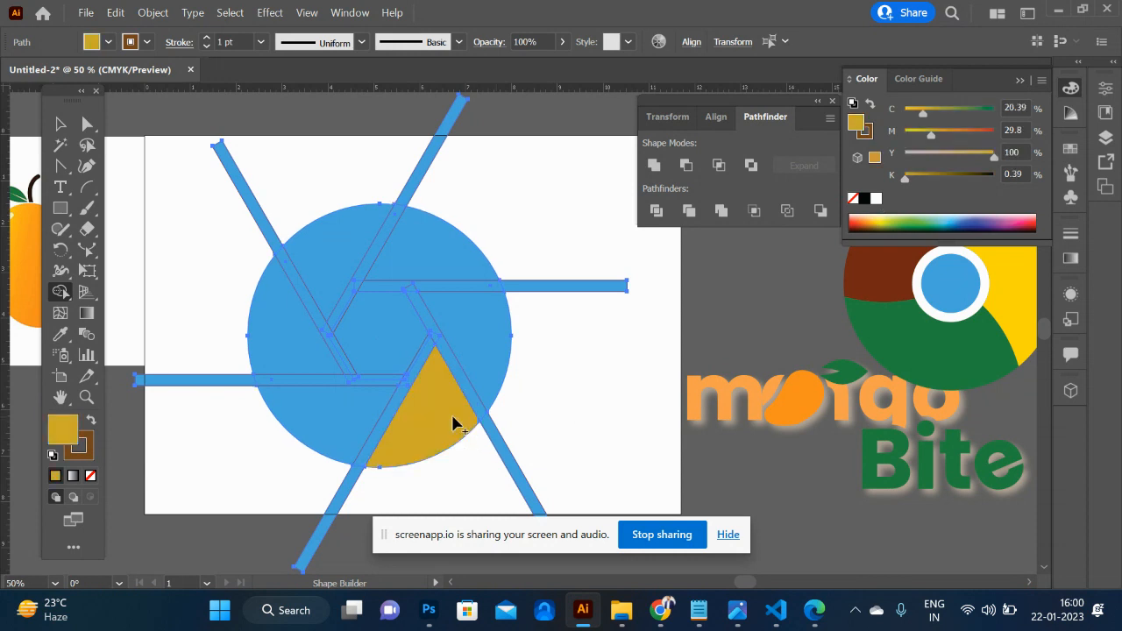
left_click(929, 220)
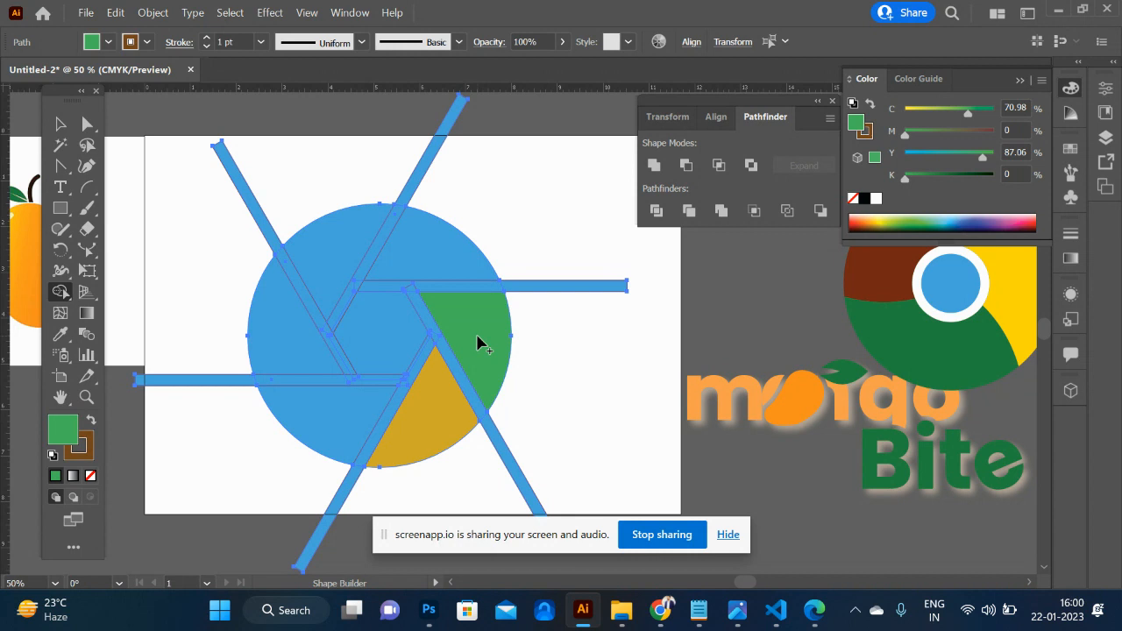
left_click(970, 219)
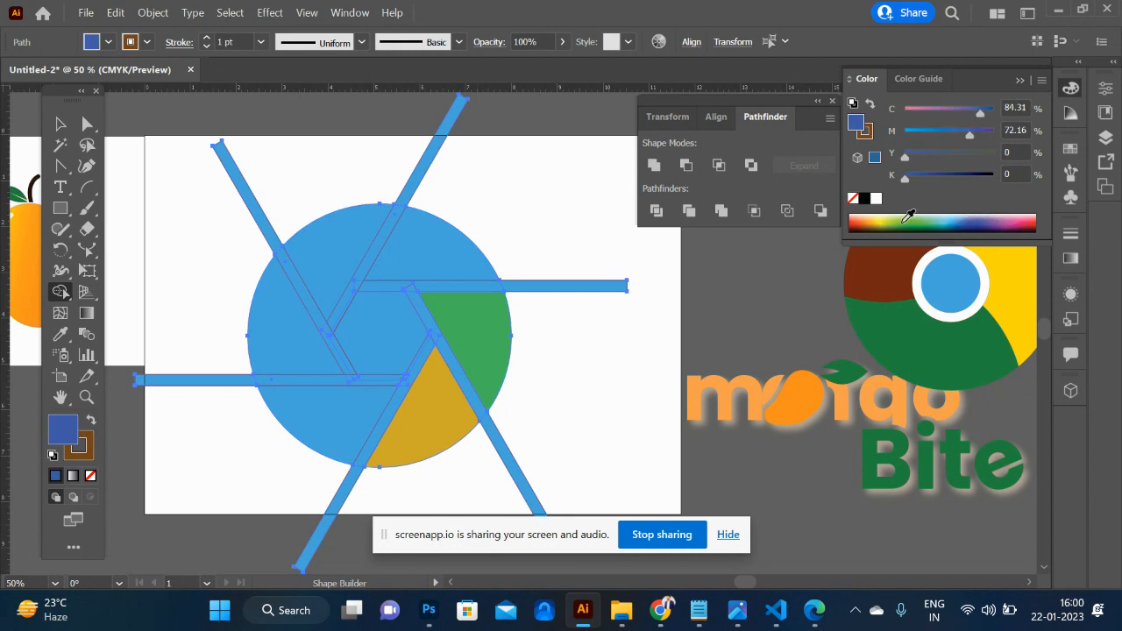
left_click(451, 243)
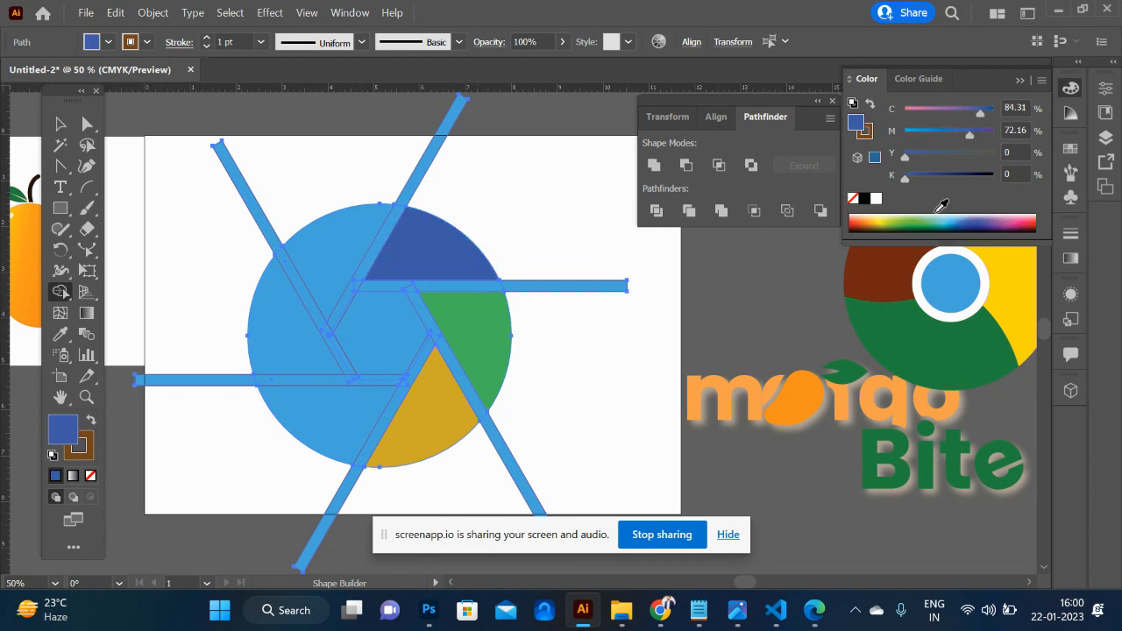
- Fill the remaining three circle segments purple, pink and red with Shape Builder
left_click(1002, 221)
left_click(333, 251)
left_click(1018, 219)
left_click(293, 334)
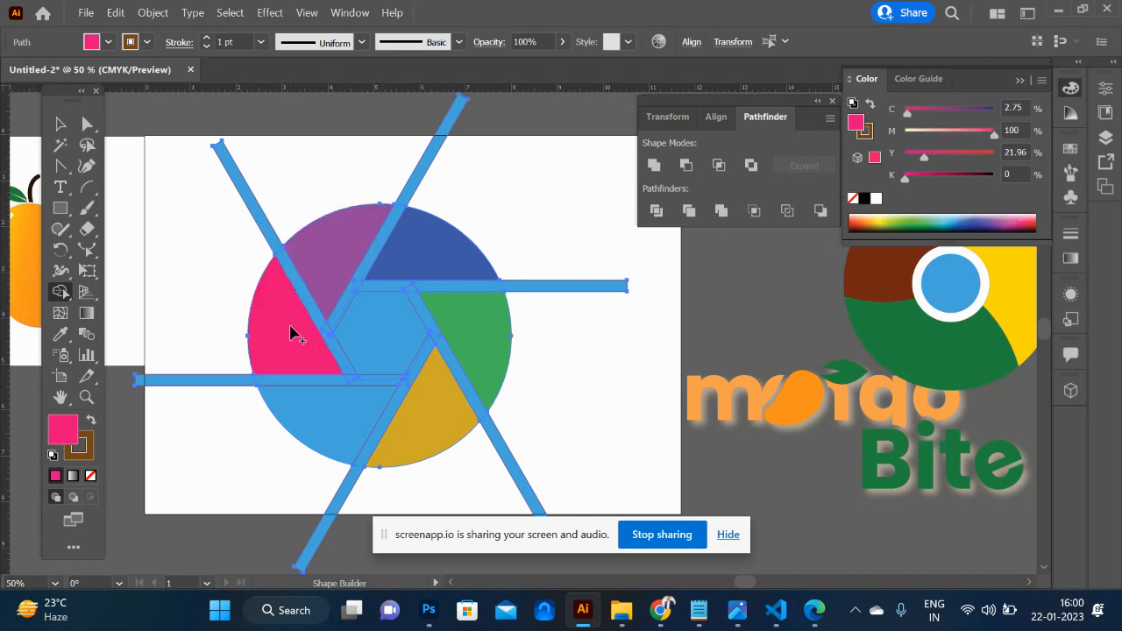
left_click(1033, 218)
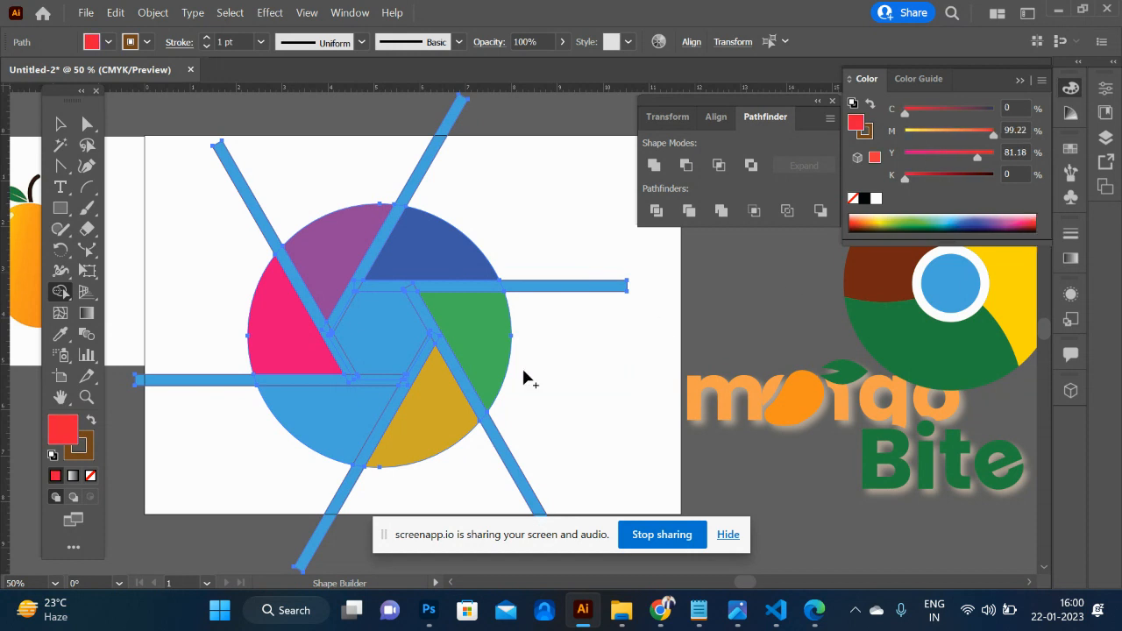
left_click(320, 412)
- Select the six coloured segments, move them off the artboard beyond the mango and group them
left_click(60, 123)
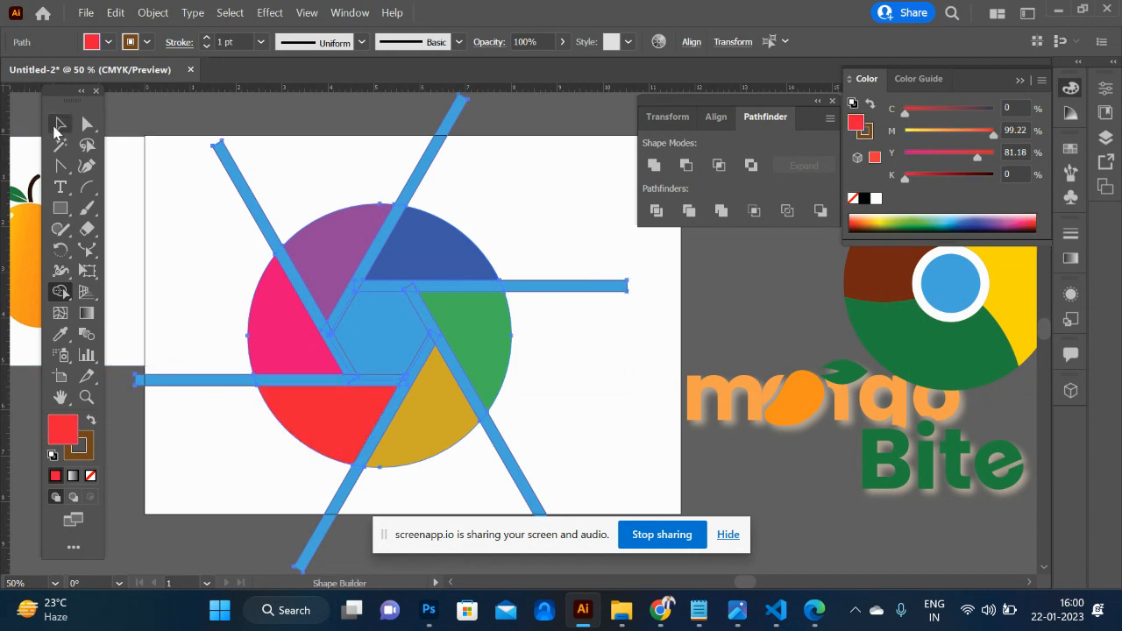
left_click(209, 286)
left_click(313, 326)
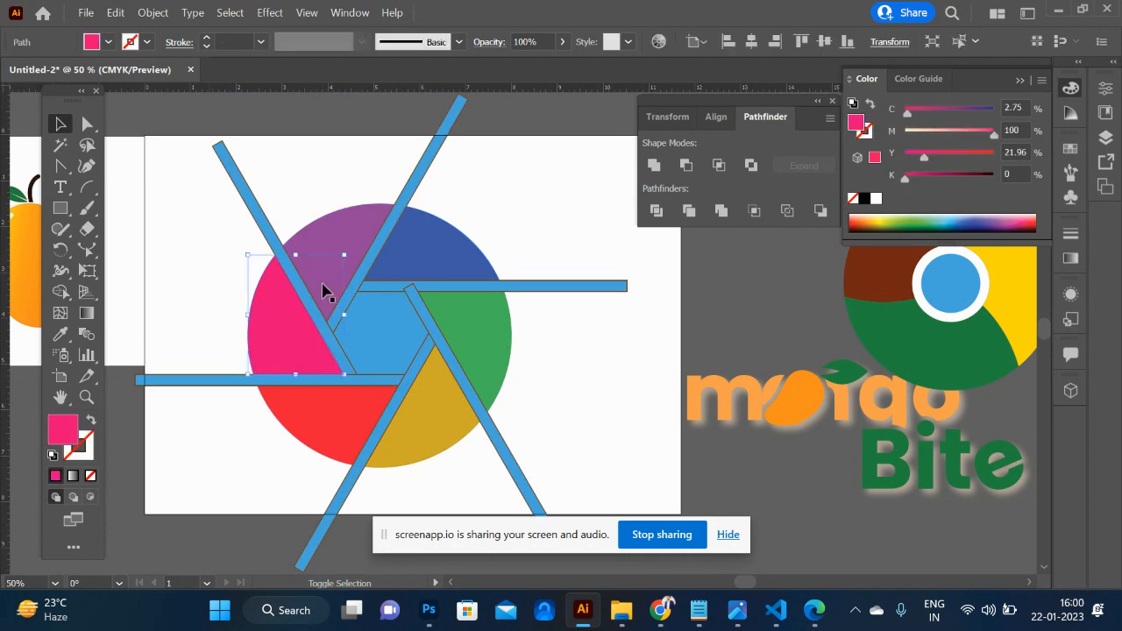
left_click(348, 247, "shift")
left_click(444, 251, "shift")
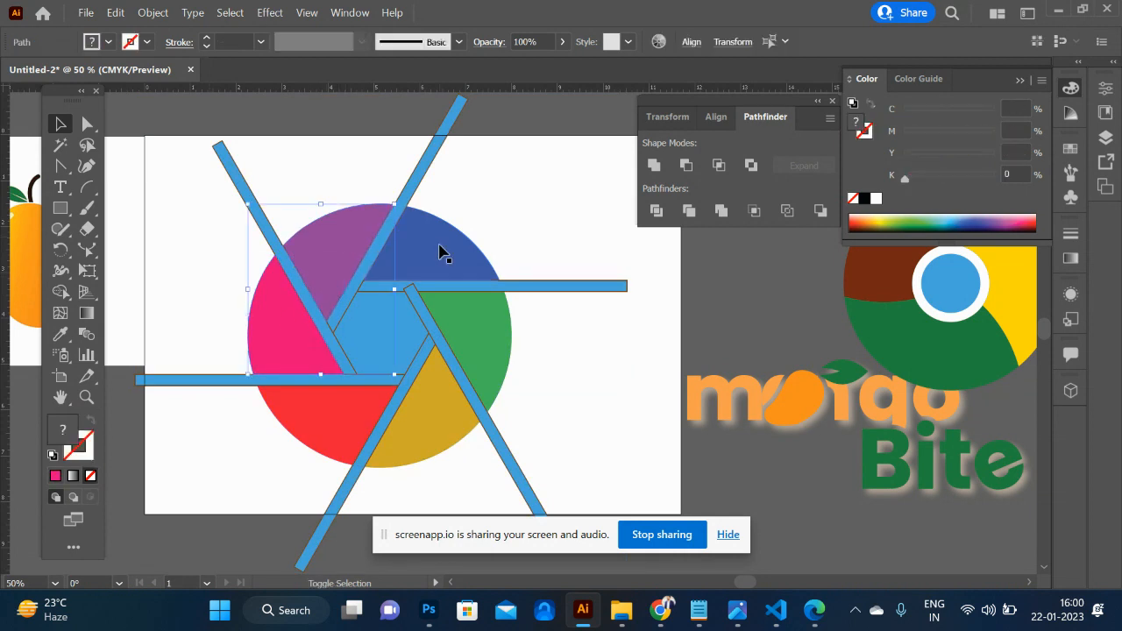
left_click(470, 326, "shift")
left_click(438, 438, "shift")
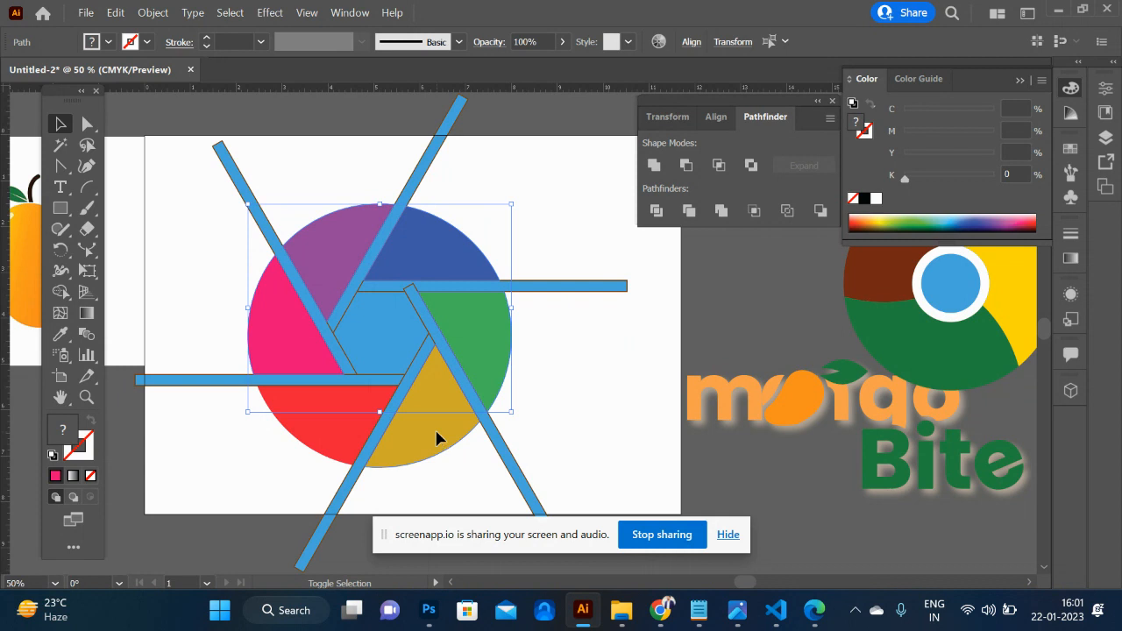
left_click(340, 427, "shift")
key("ctrl+minus")
key("ctrl+minus")
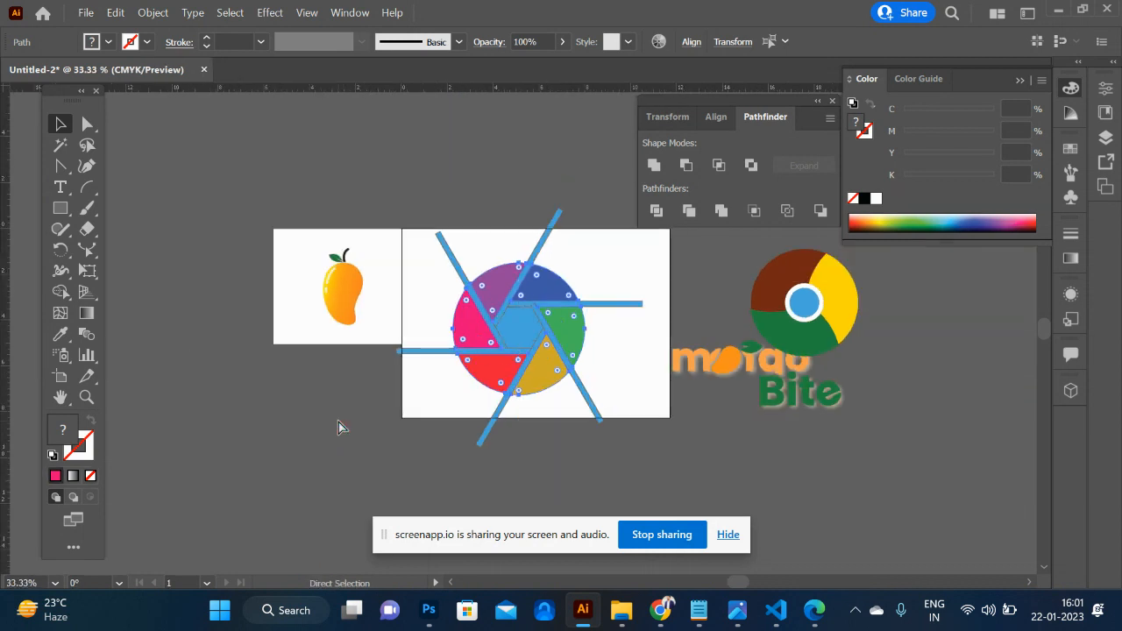
left_click_drag(491, 373, 173, 289)
key("ctrl+g")
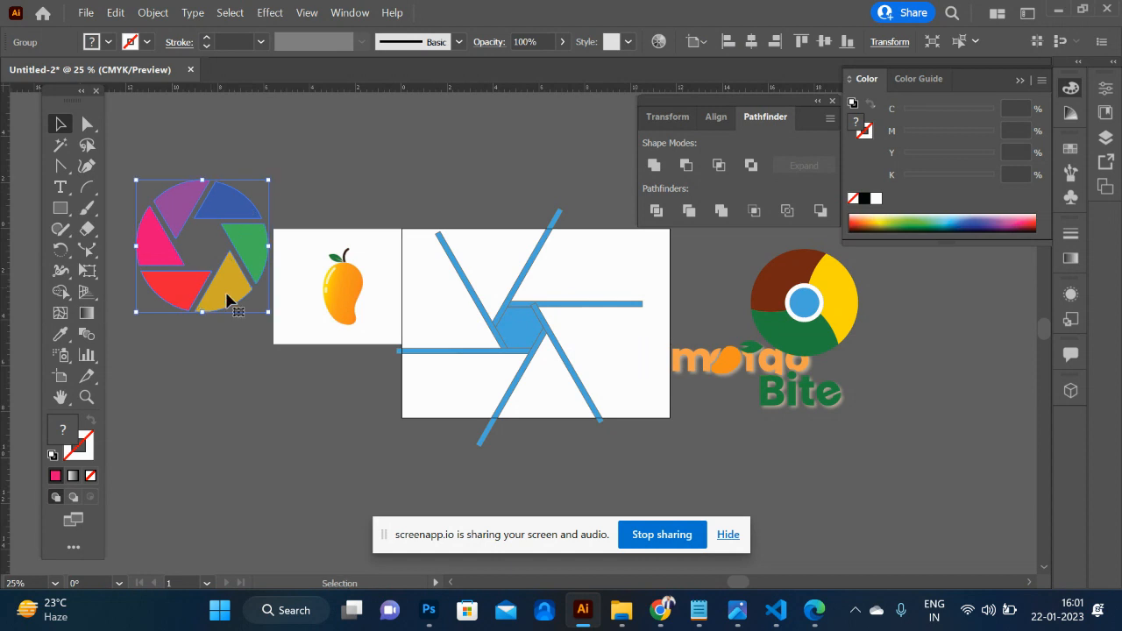
- Scale the segment group down to about half size and delete the leftover strips and hexagon from the artboard
left_click_drag(269, 313, 238, 282)
left_click(301, 332)
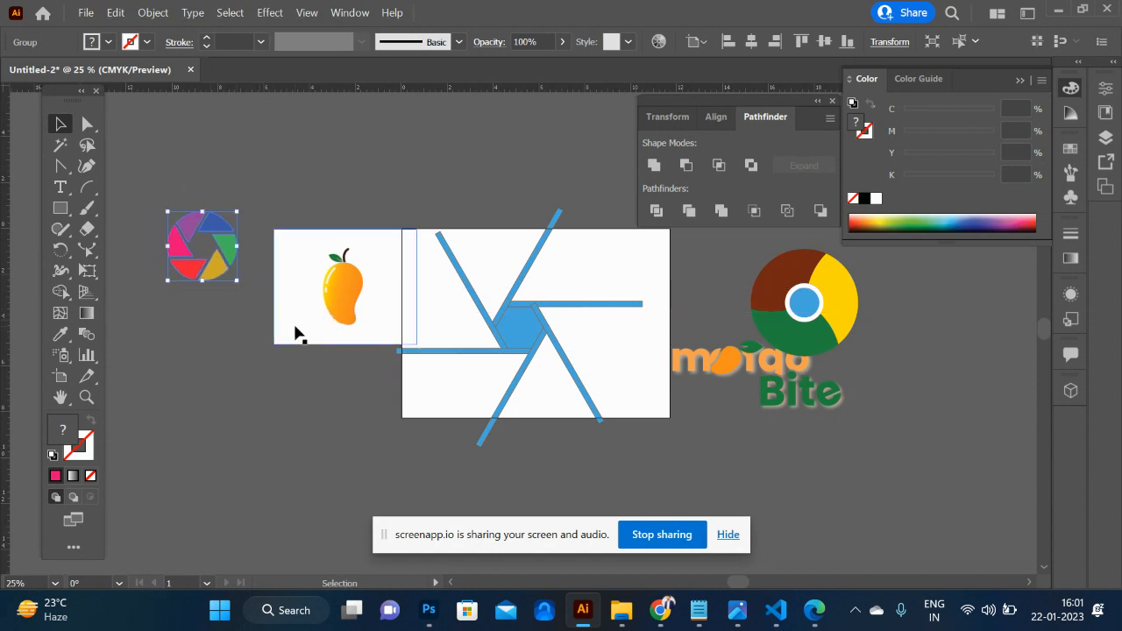
left_click(566, 421)
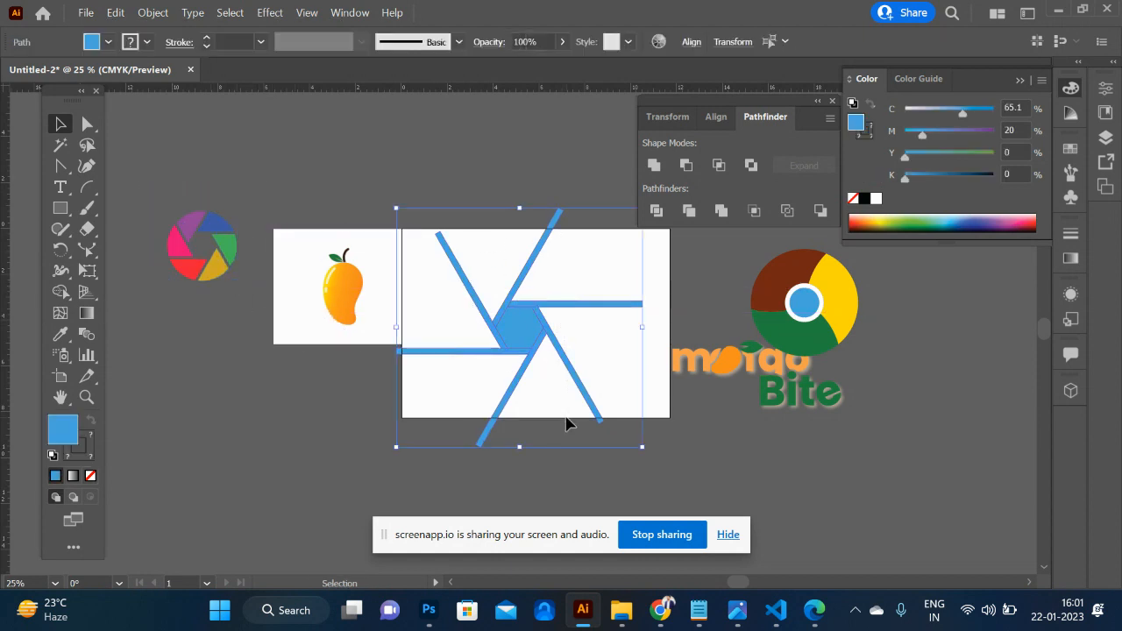
key("Delete")
- Move the segment group back onto the empty artboard and enlarge it slightly about its centre
left_click_drag(216, 276, 550, 360)
key("ctrl+plus")
key("ctrl+plus")
key("ctrl+plus")
key("ctrl+plus")
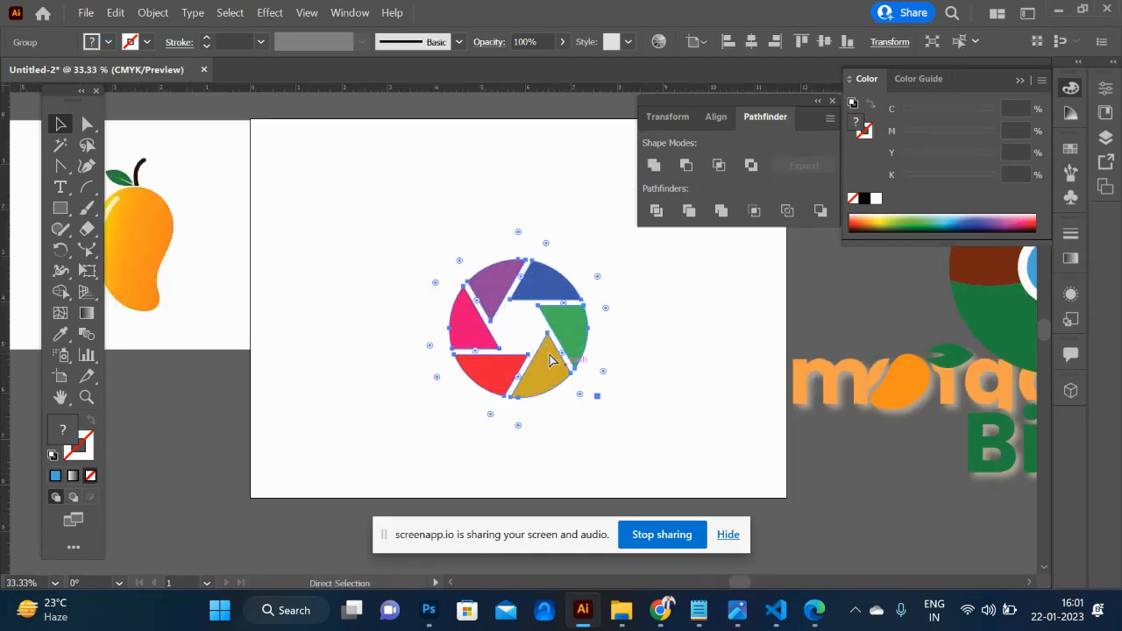
left_click_drag(659, 470, 711, 521)
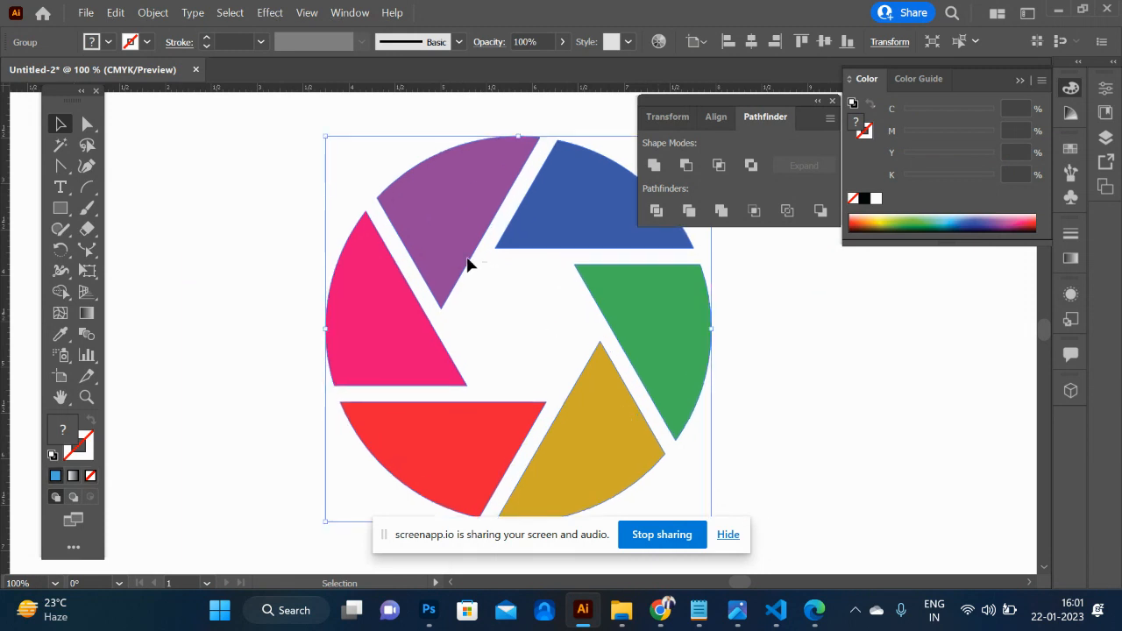
left_click_drag(453, 255, 345, 170)
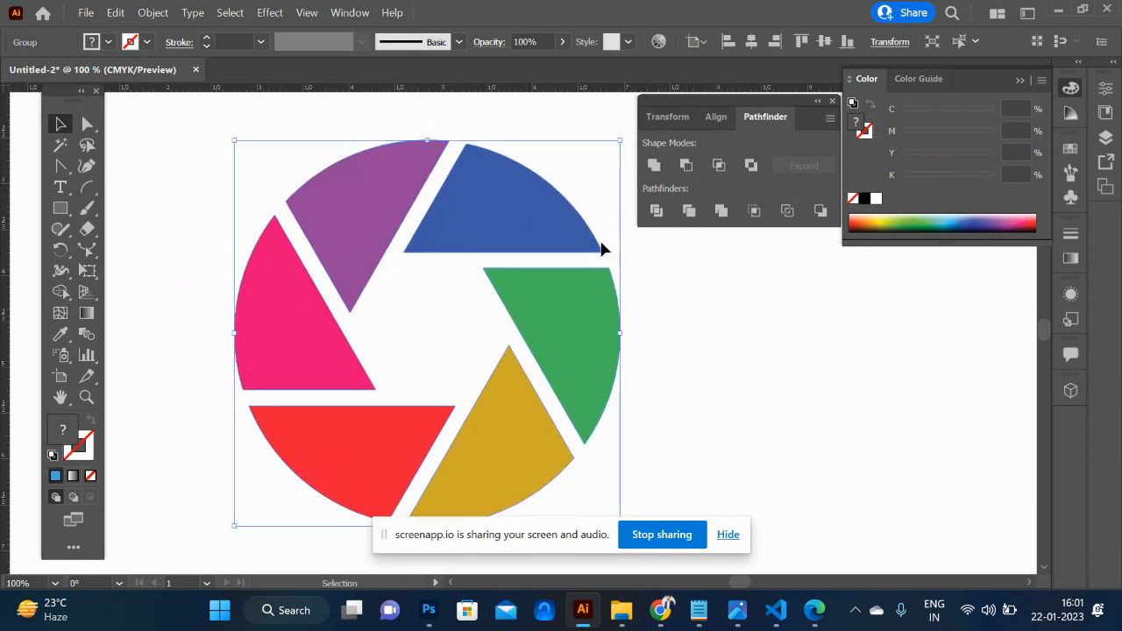
left_click(749, 345)
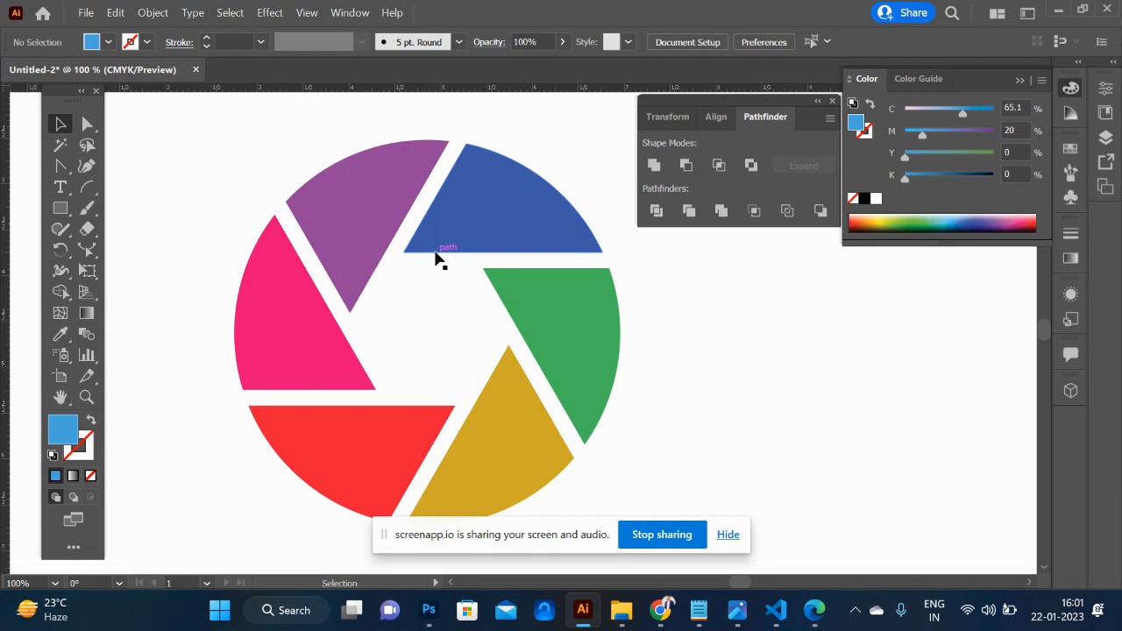
- Draw a small blue circle overlapping the outer edge of the purple segment
key("p")
key("l")
left_click_drag(353, 153, 398, 198)
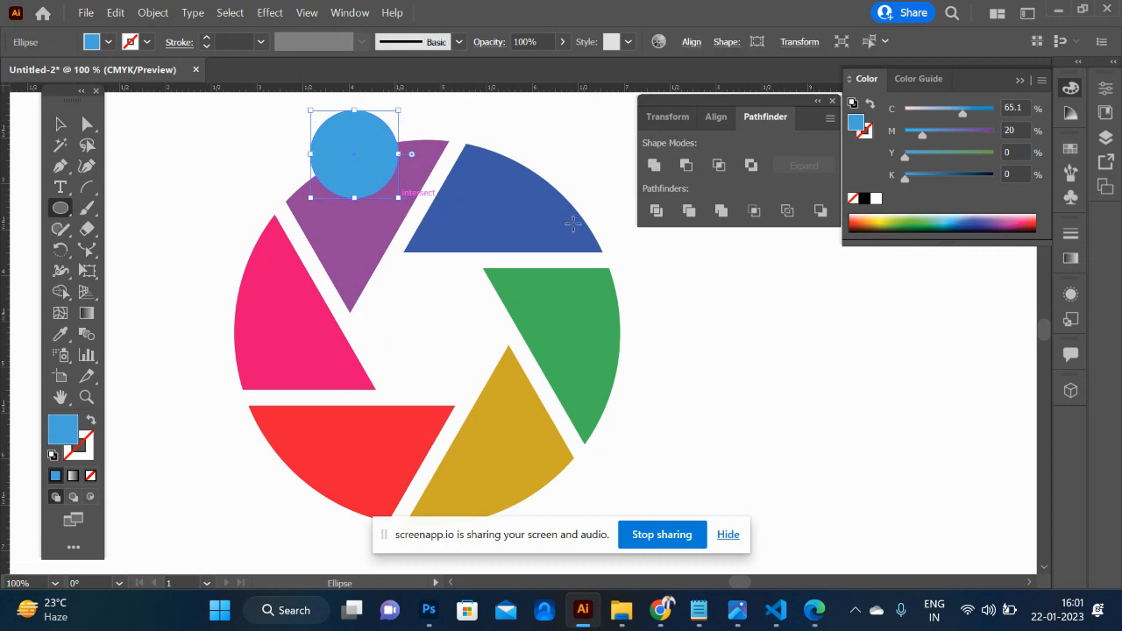
key("r")
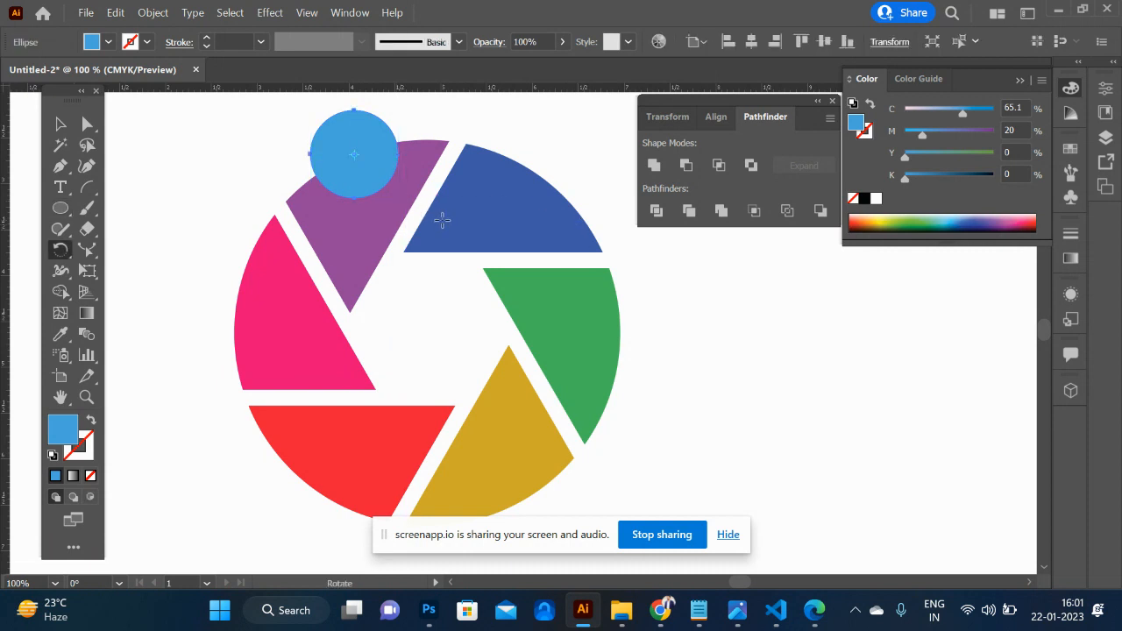
left_click(426, 330, "alt")
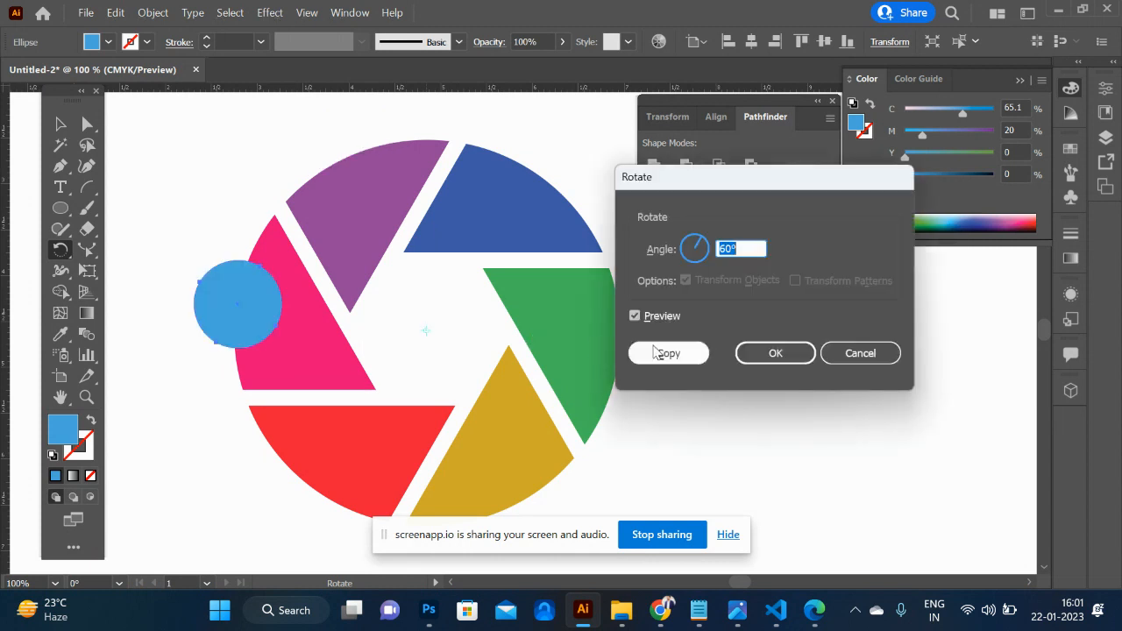
left_click(857, 353)
left_click(59, 125)
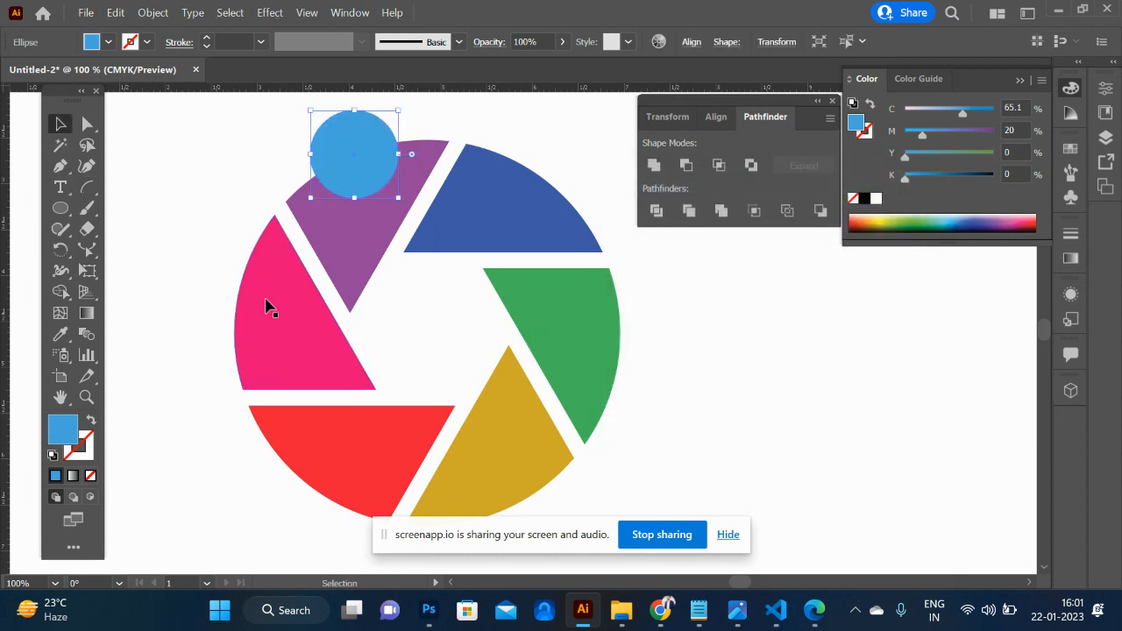
- Place a horizontal and a vertical guide crossing at the centre of the segment group
left_click(270, 311)
key("r")
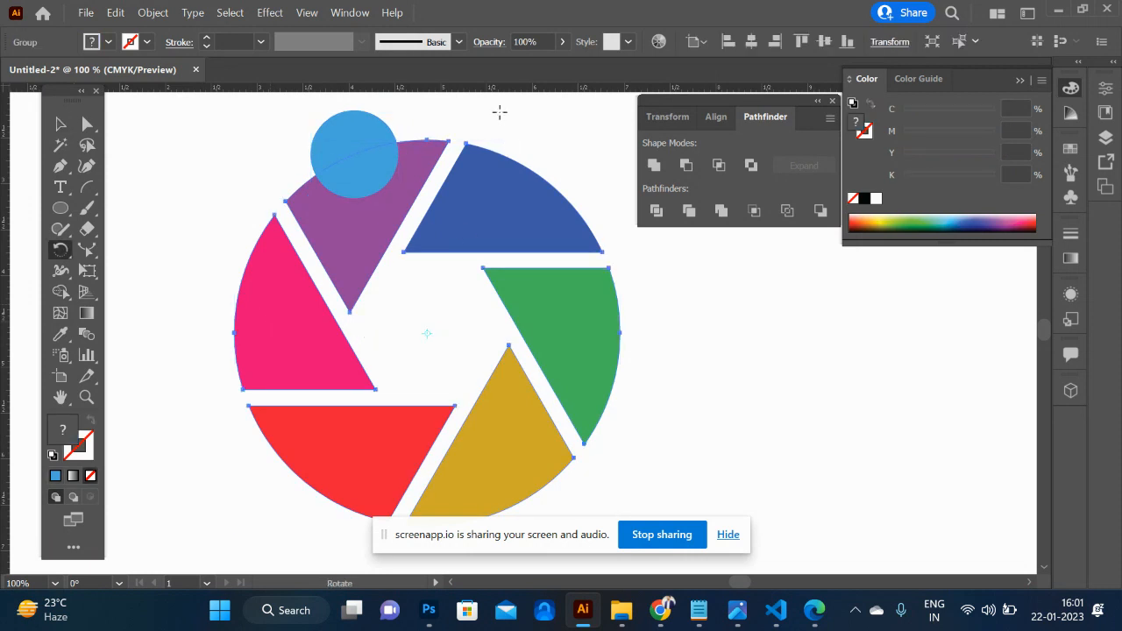
left_click_drag(496, 91, 453, 336)
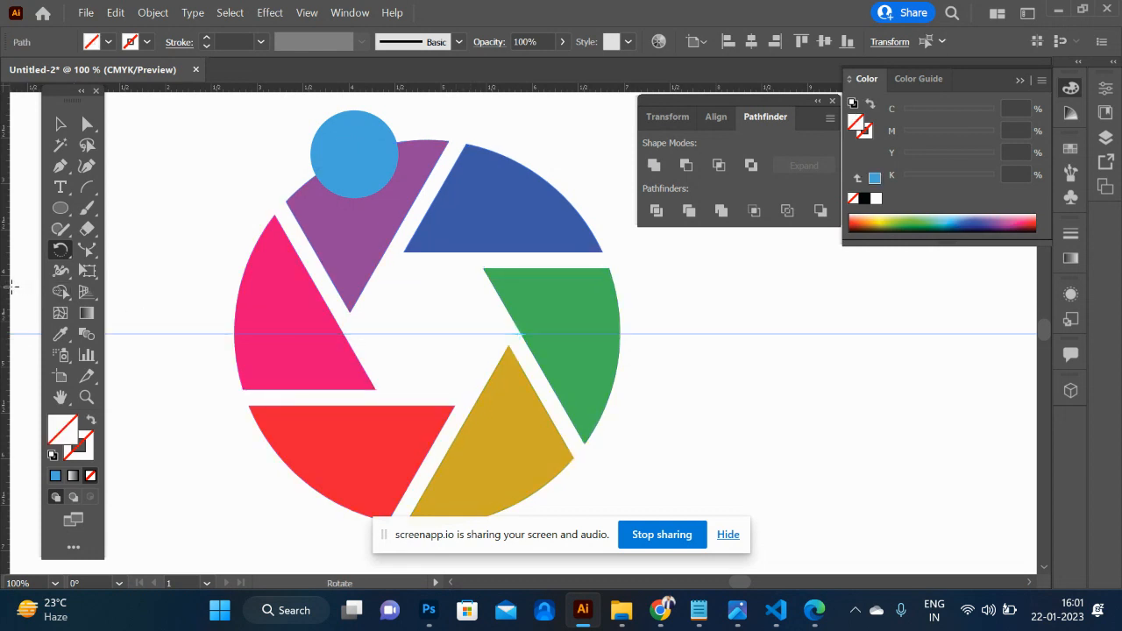
left_click_drag(4, 287, 432, 346)
- Rotate a copy of the small circle by 60° about the guide intersection and repeat it to make six circles around the ring
left_click(58, 125)
left_click(342, 171)
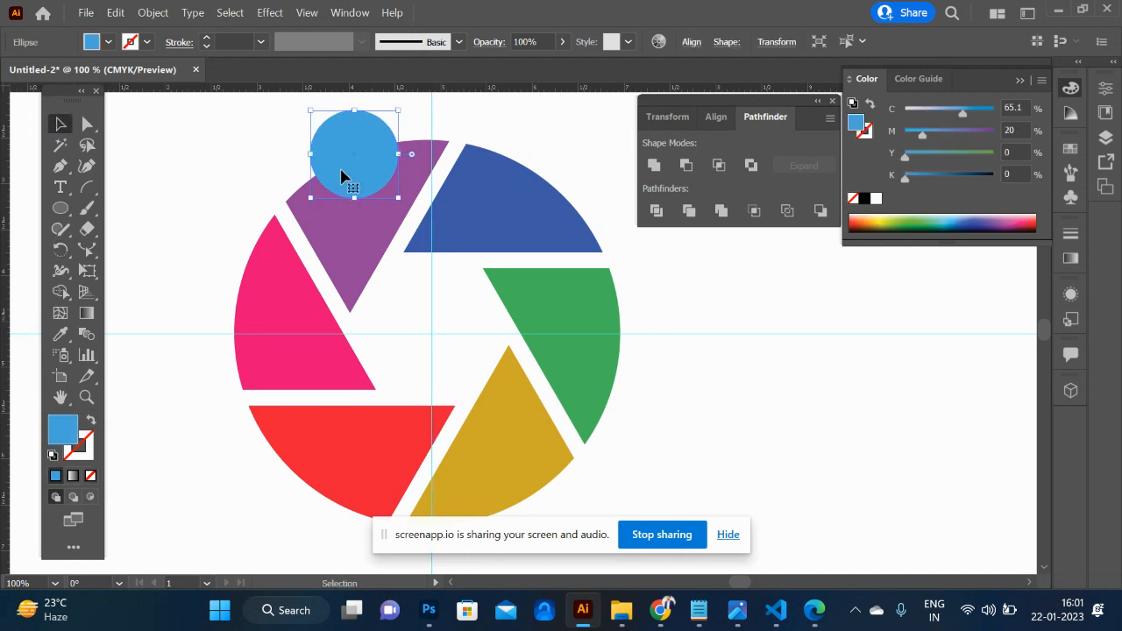
key("r")
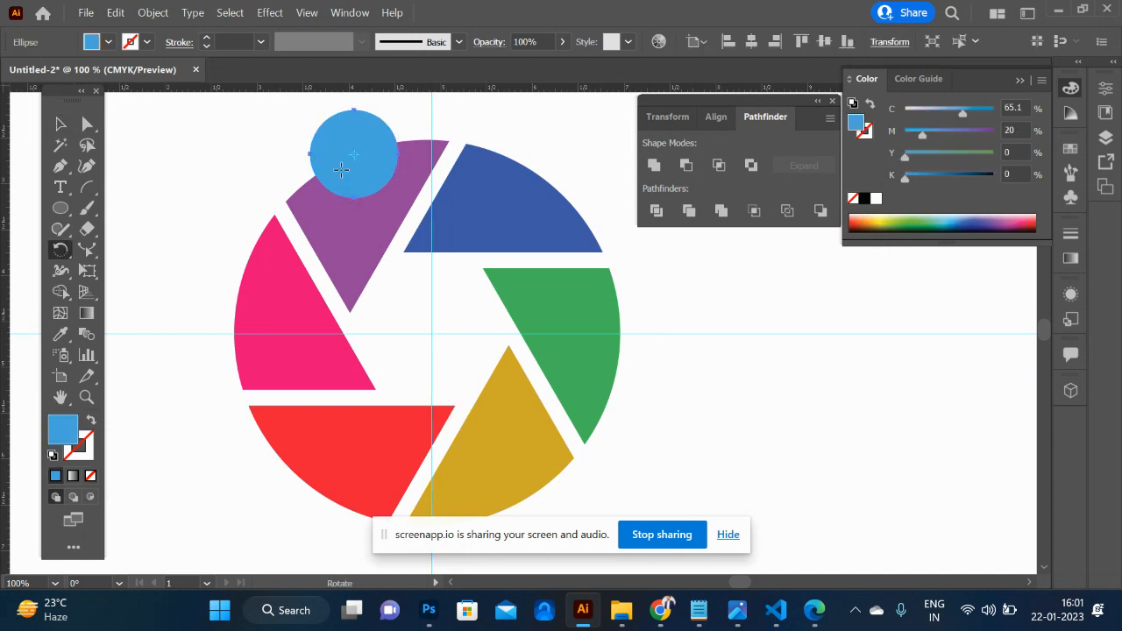
left_click(431, 333, "alt")
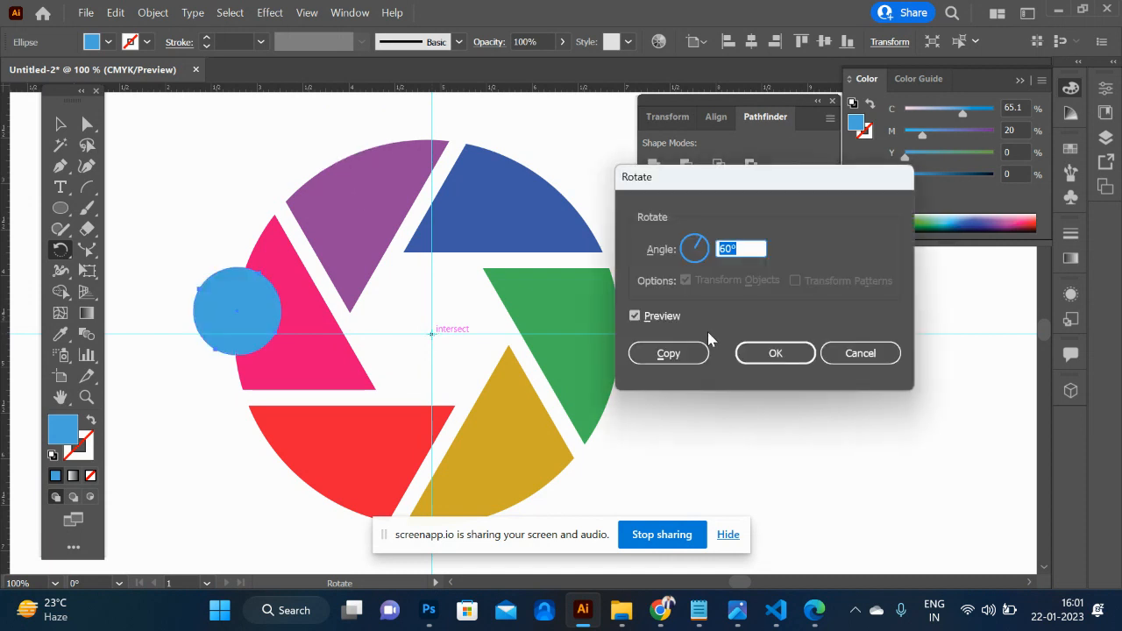
left_click(666, 352)
key("ctrl+d")
key("ctrl+d")
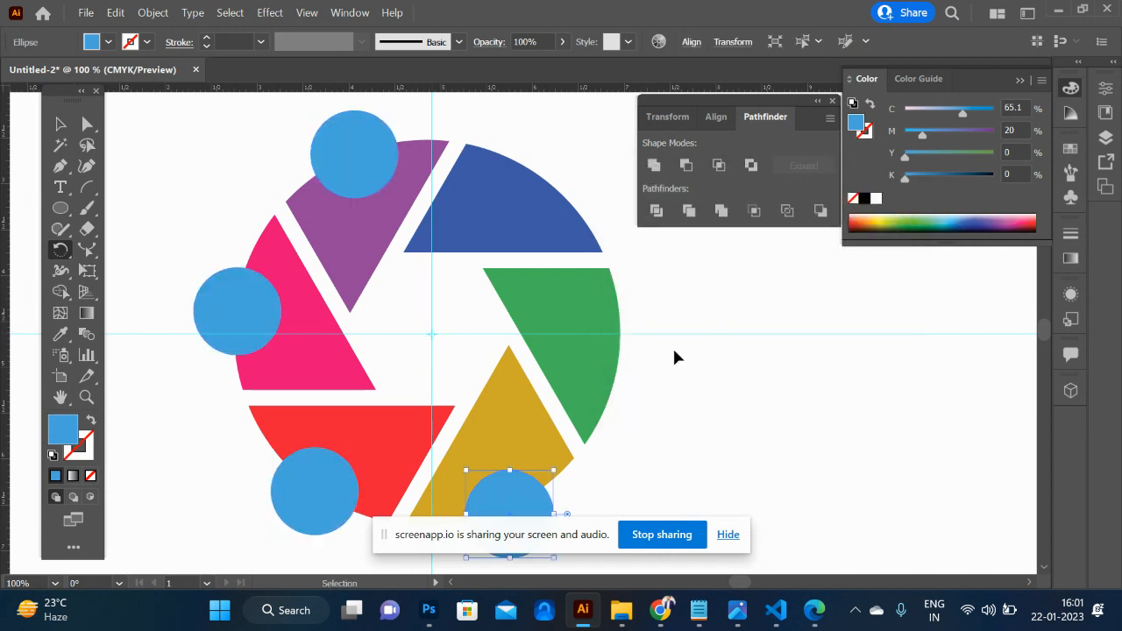
key("ctrl+d")
key("ctrl+d")
- Hide the guides and group the segments with the six circles, placing the group off the artboard above the mango
key("ctrl+minus")
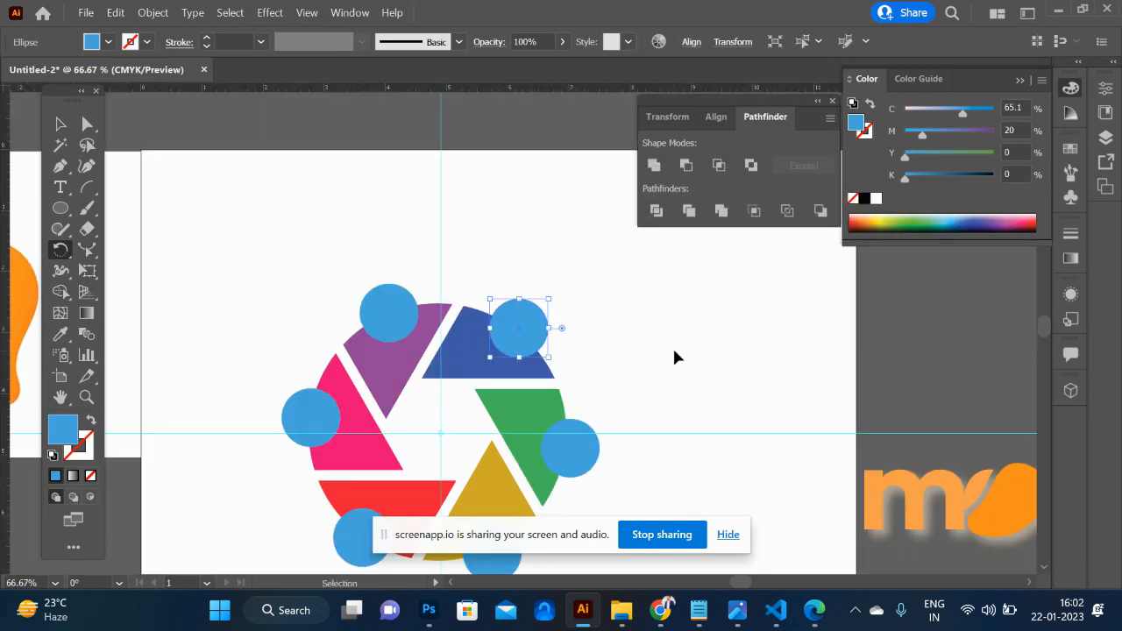
key("ctrl+minus")
key("ctrl+minus")
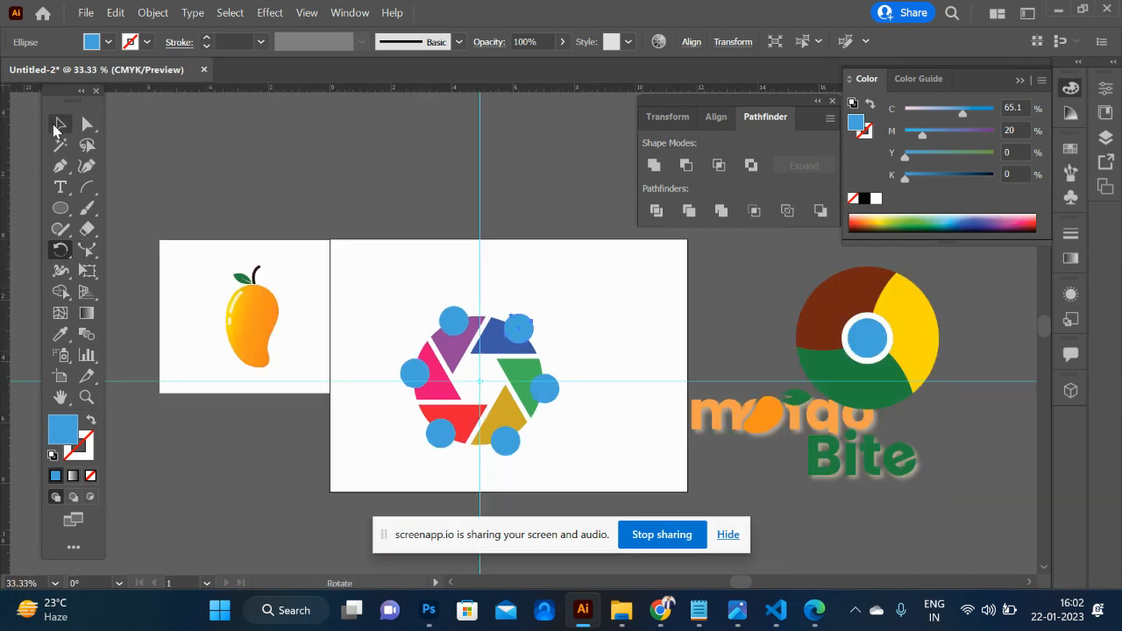
left_click(58, 125)
left_click_drag(389, 281, 599, 485)
key("ctrl+semicolon")
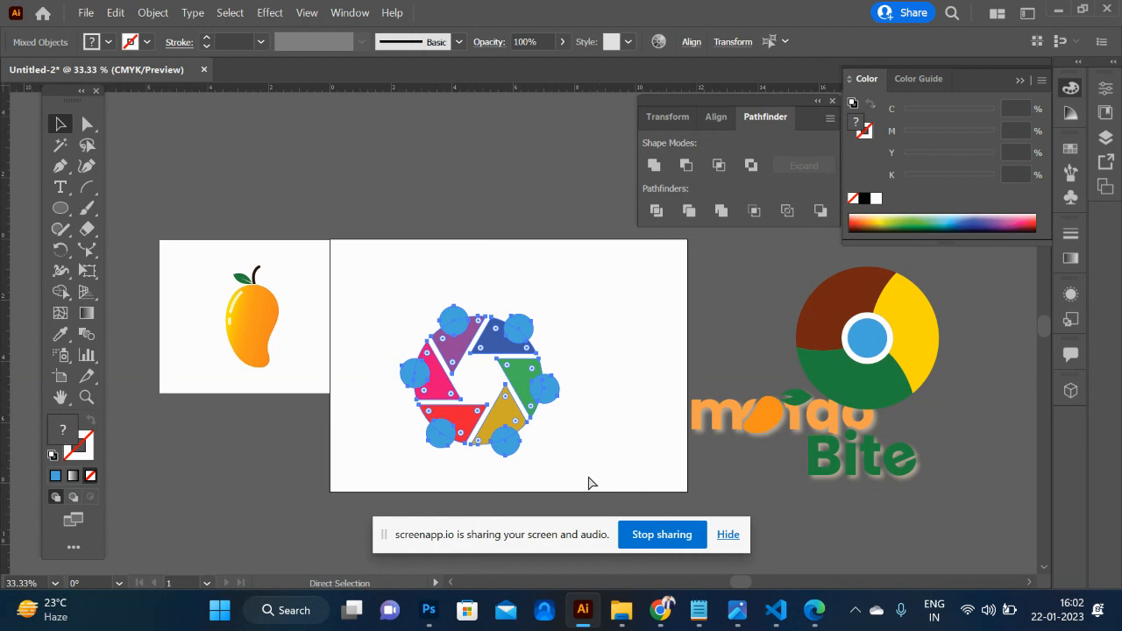
key("ctrl+g")
left_click_drag(524, 391, 257, 182)
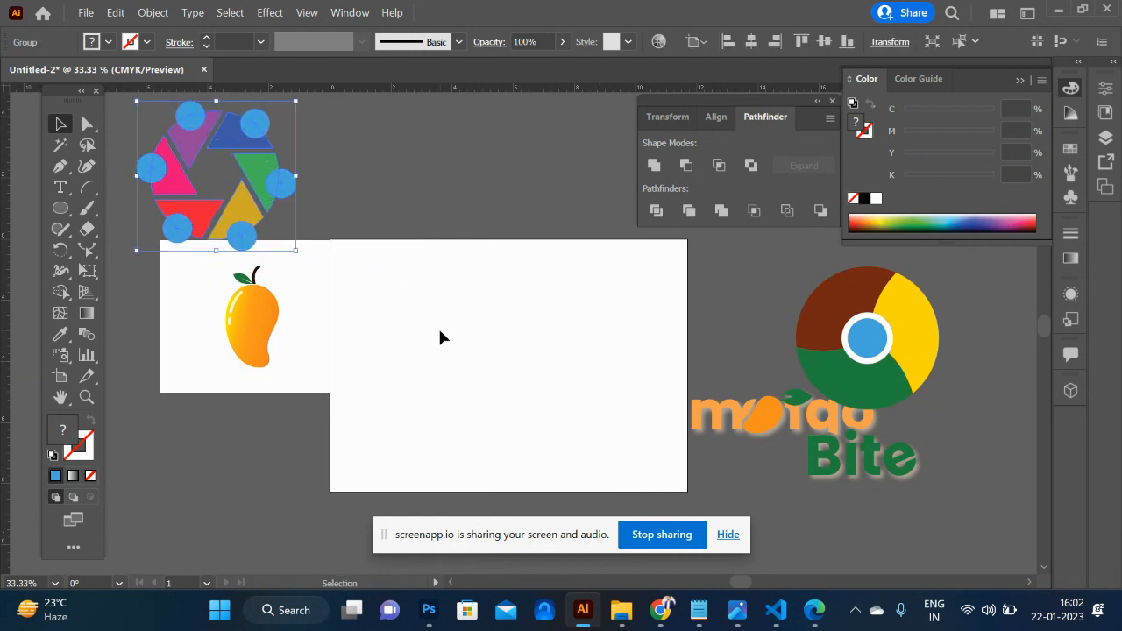
- Draw a blue circle on the empty artboard and place an enlarged copy of it overlapping its lower part
key("ctrl+plus")
scroll(440, 332, "down", 3)
scroll(774, 418, "right", 4)
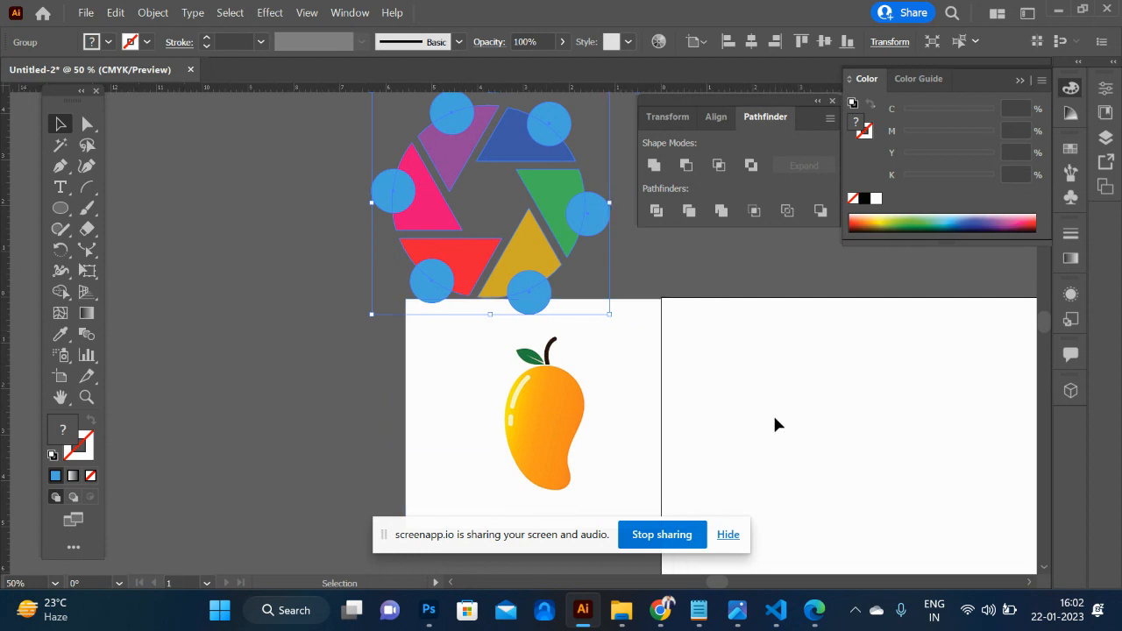
scroll(774, 425, "down", 3)
scroll(774, 426, "right", 4)
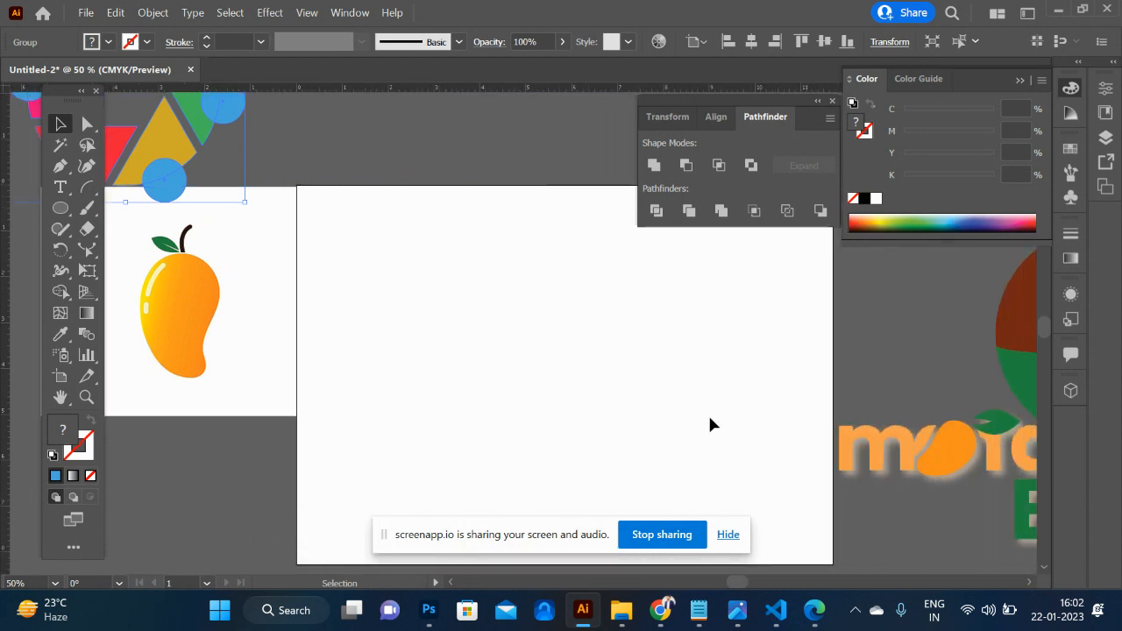
key("l")
mouse_move(543, 303)
left_mouse_down()
mouse_move(622, 376)
mouse_move(592, 351)
left_mouse_up()
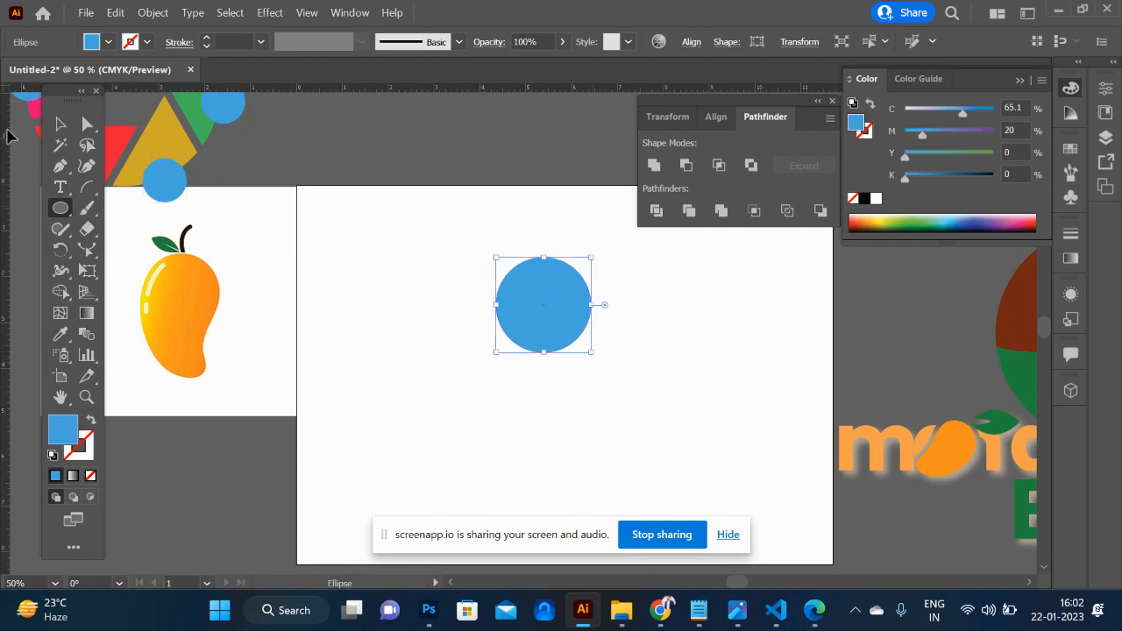
left_click(65, 130)
left_click_drag(561, 315, 567, 421, "alt")
left_click_drag(598, 363, 637, 321, "alt+shift")
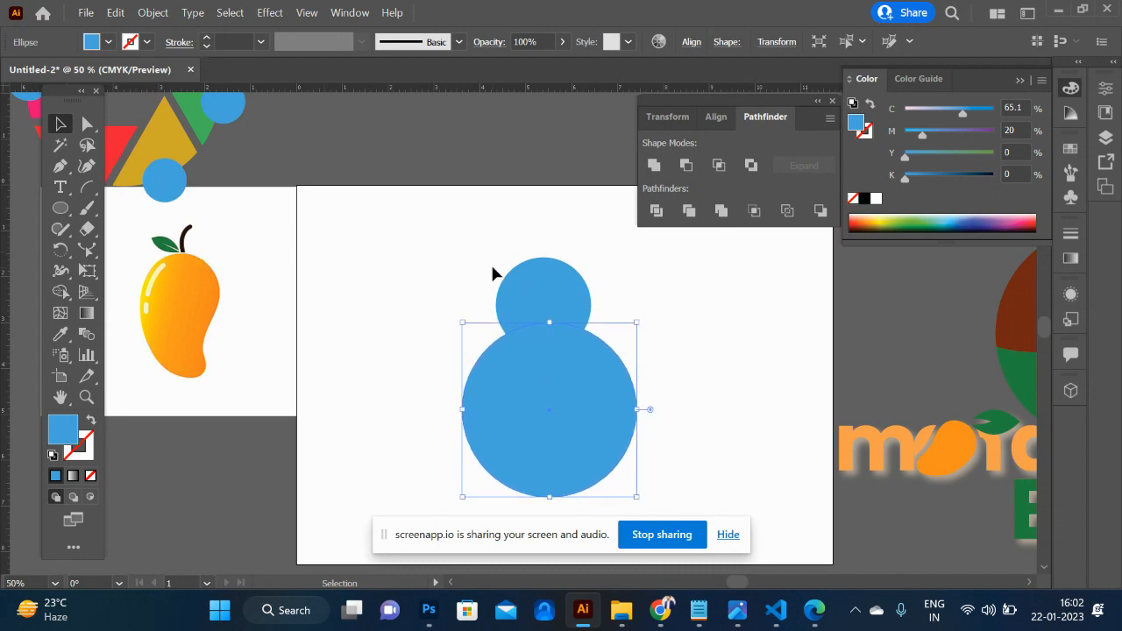
- Draw a horizontal line through the large circle's centre and remove the circle's lower half with Shape Builder
left_click(87, 186)
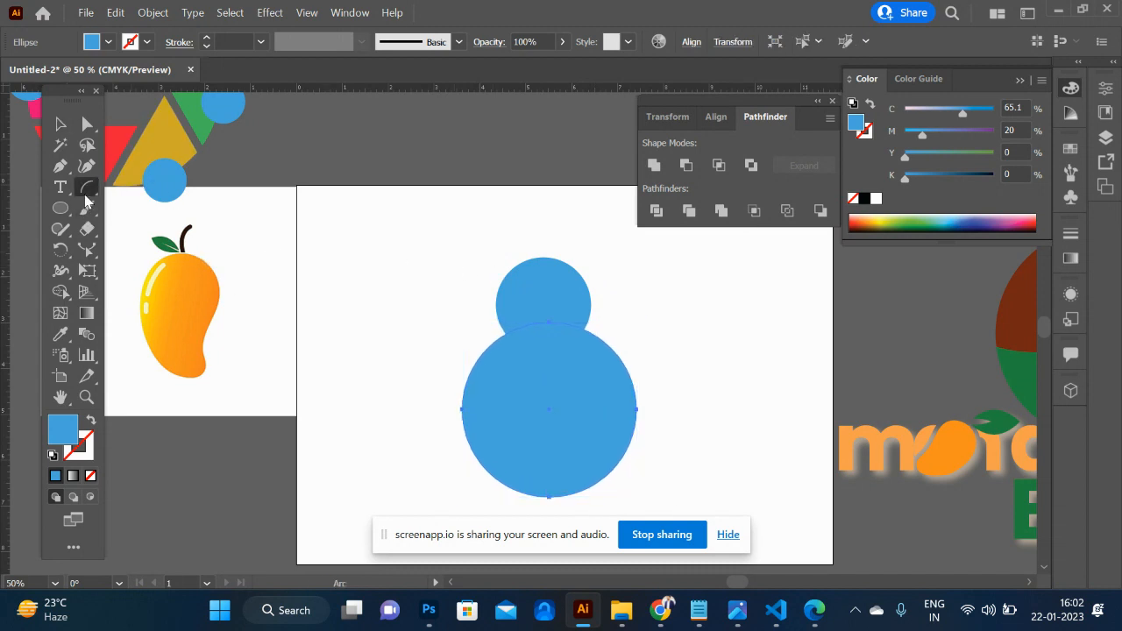
left_click(178, 190)
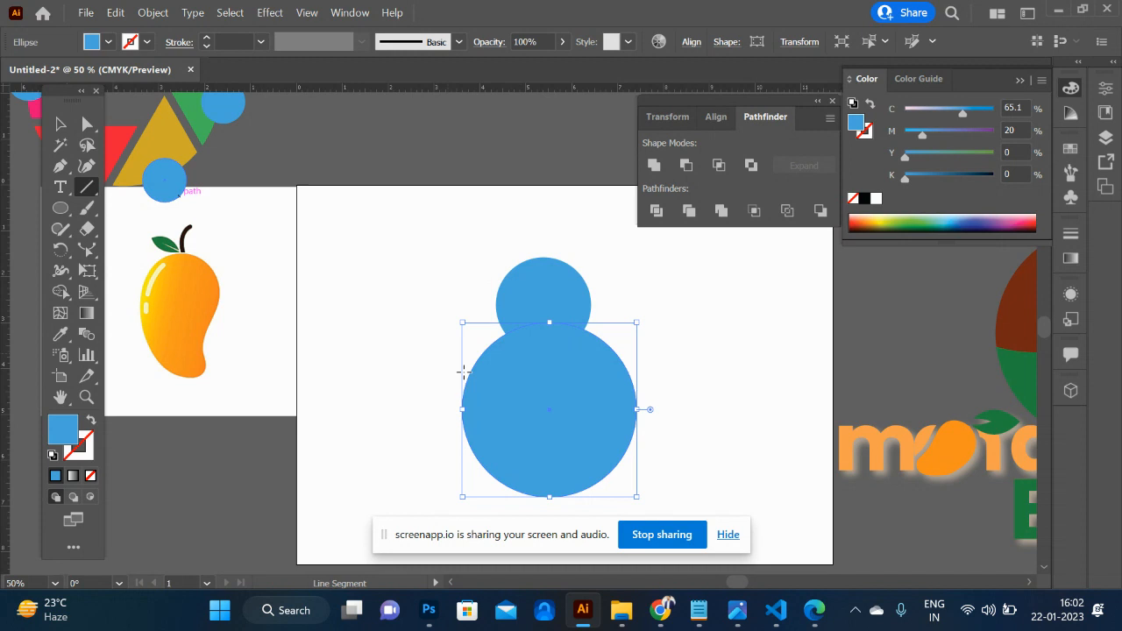
left_click_drag(420, 409, 691, 431, "shift")
key("v")
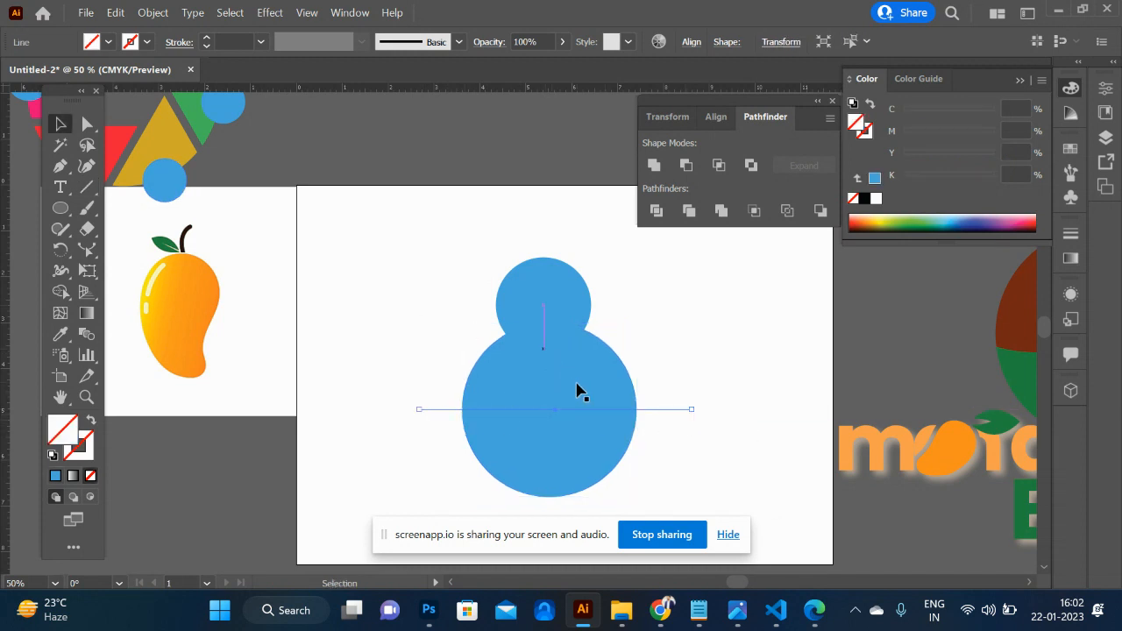
left_click(599, 397, "shift")
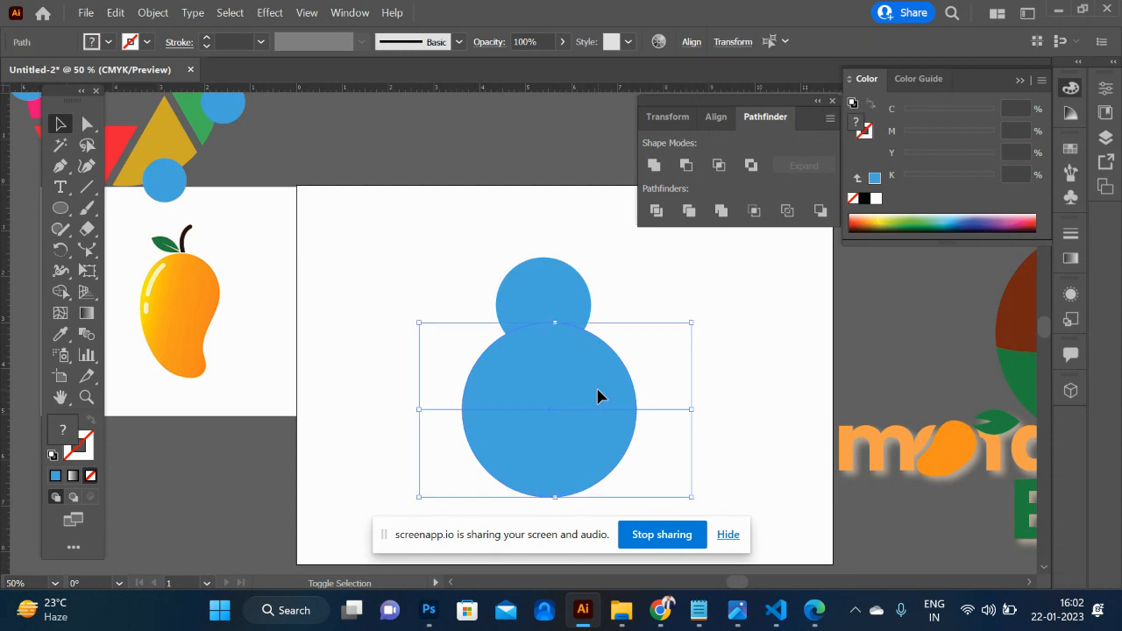
key("shift+m")
left_click(575, 459, "alt")
left_click(67, 131)
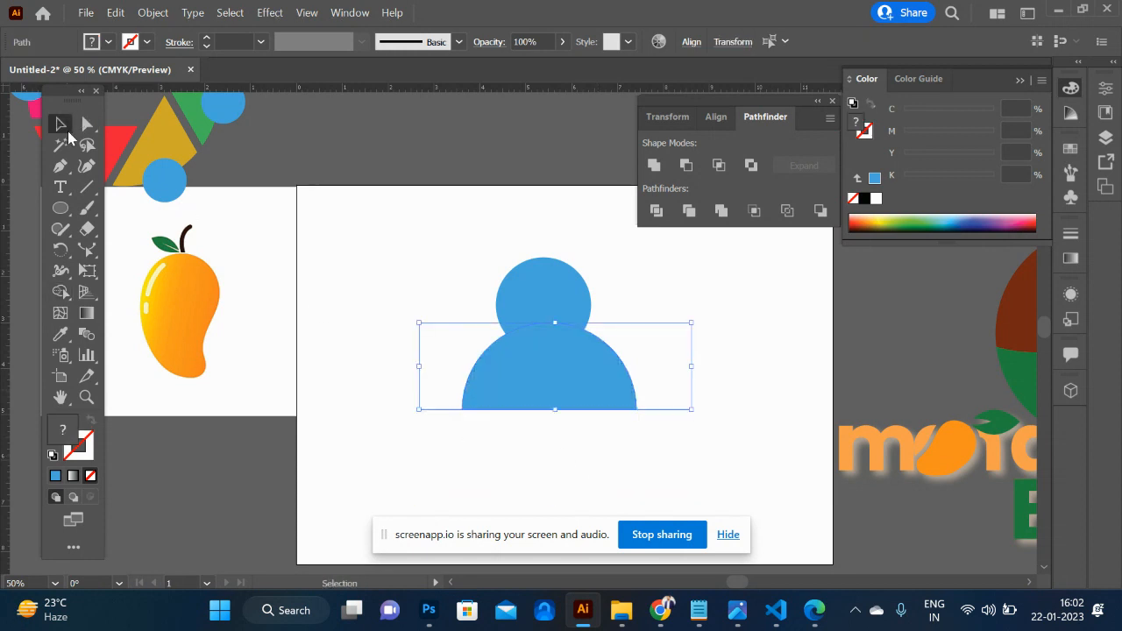
- Cut the head circle out of the half-circle body with Shape Builder, and shrink the head about its centre to leave a gap
left_click(543, 285)
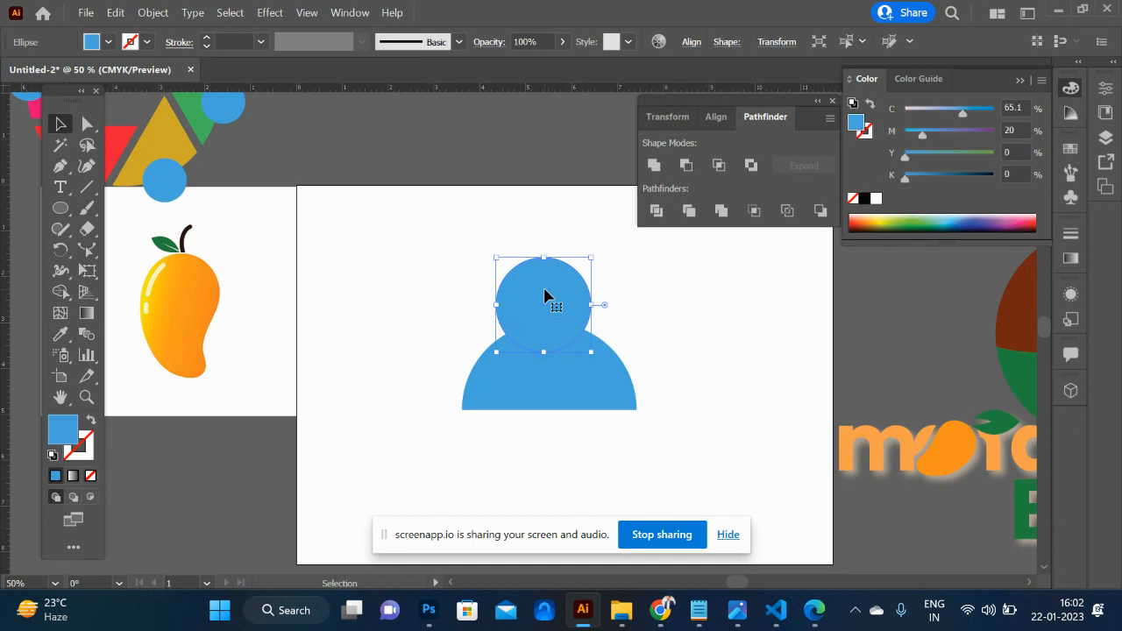
left_click(603, 400, "shift")
key("shift+m")
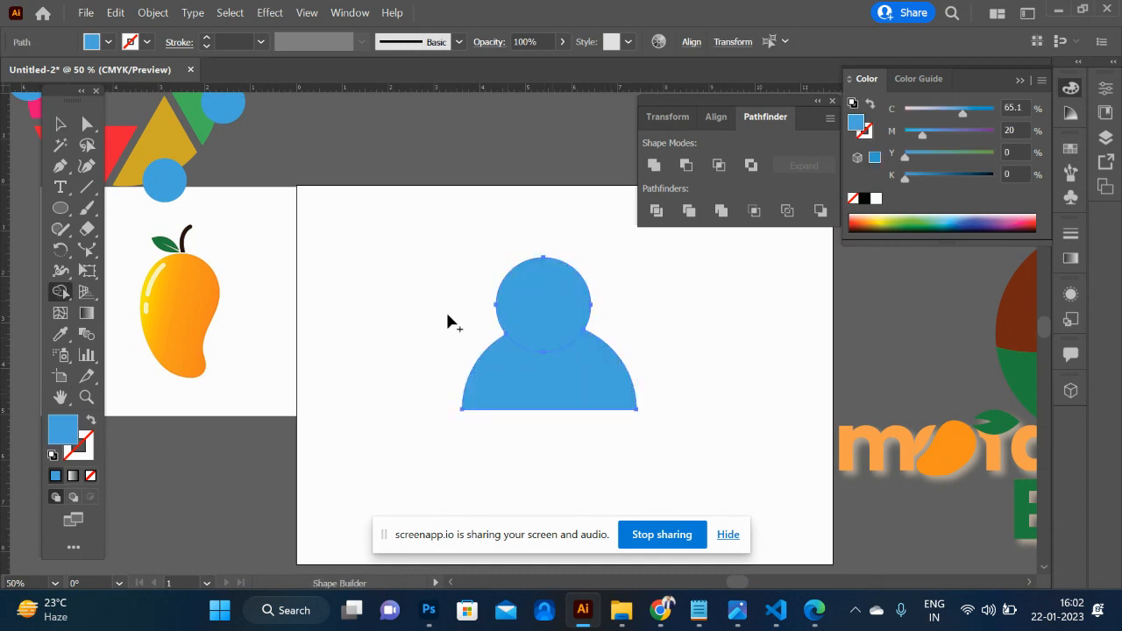
left_click(59, 122)
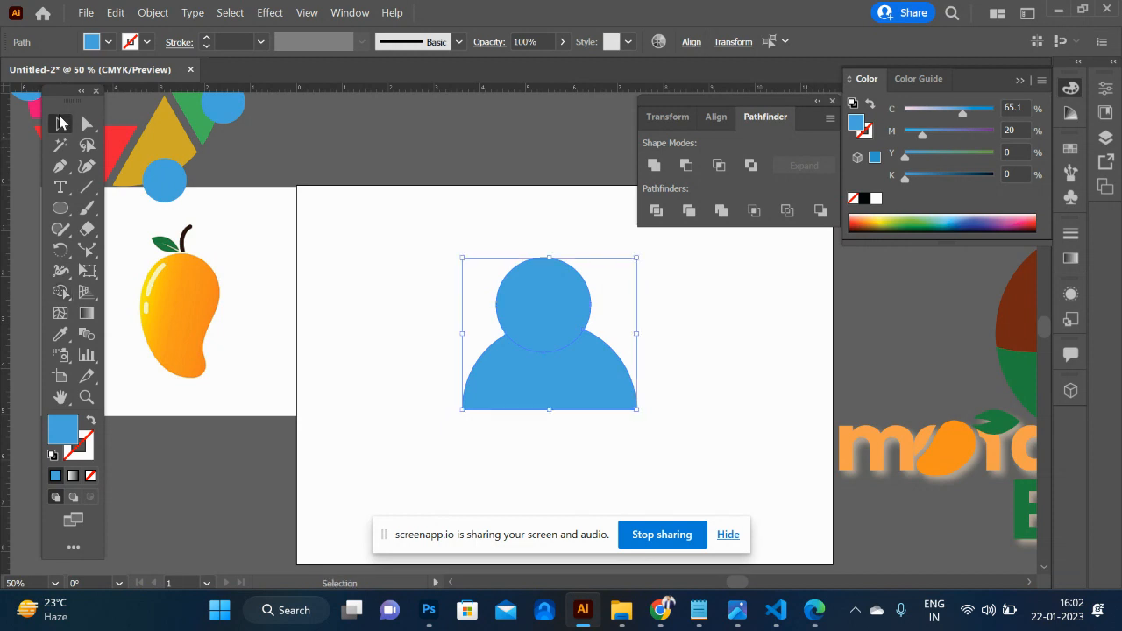
left_click(695, 320)
left_click(578, 298)
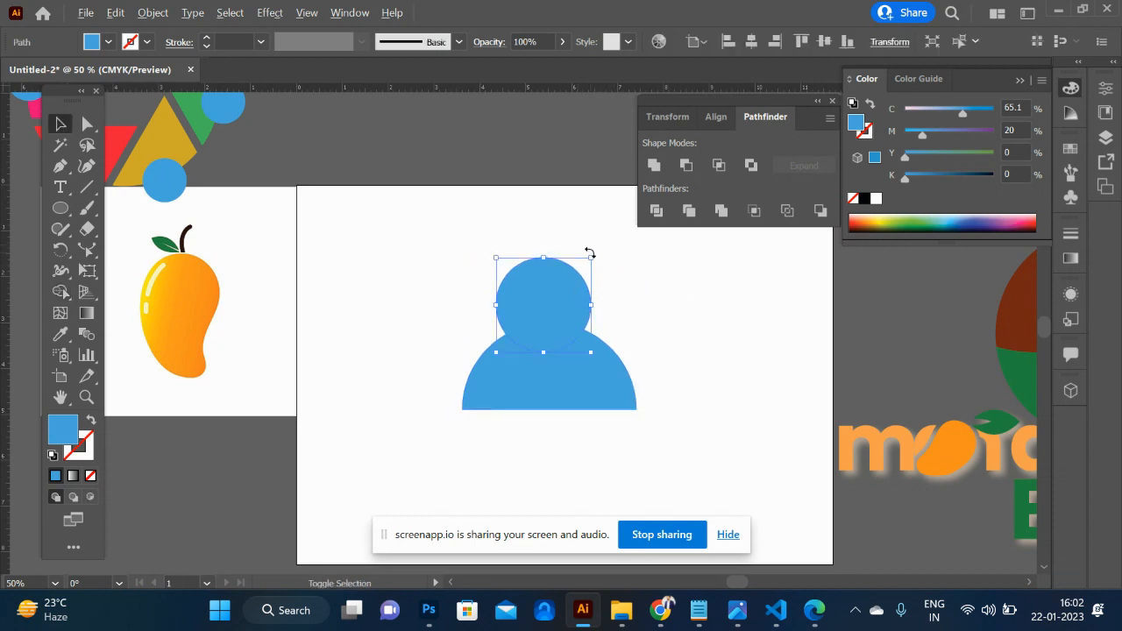
left_click_drag(593, 257, 583, 266)
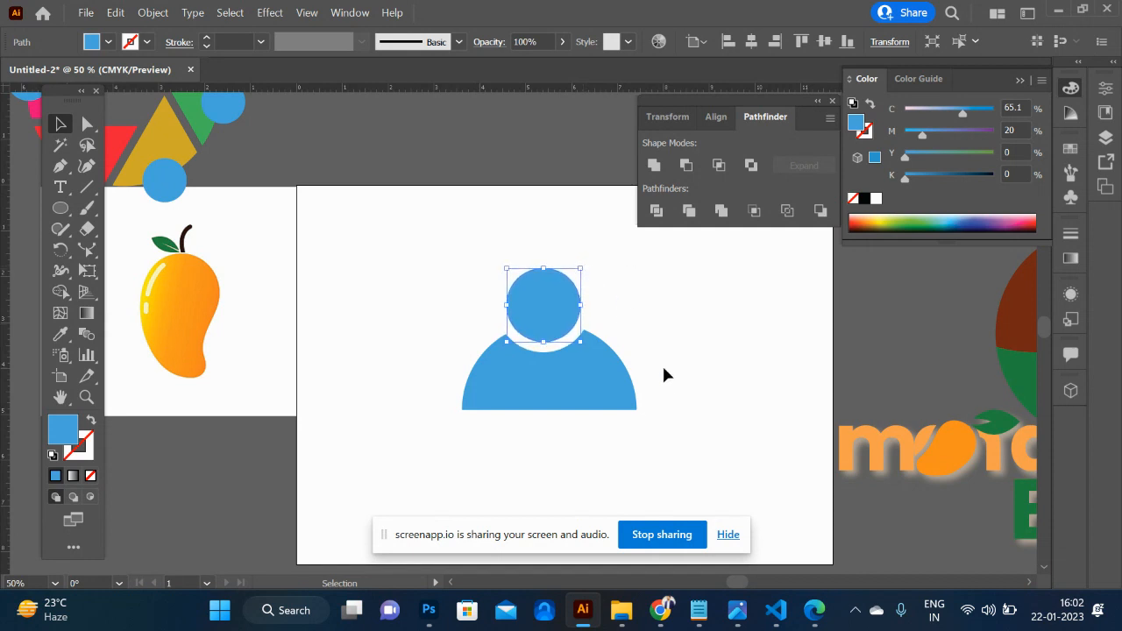
- Delete the leftover line pieces along the body's flat base
left_click_drag(663, 369, 681, 473)
left_click_drag(651, 364, 702, 463)
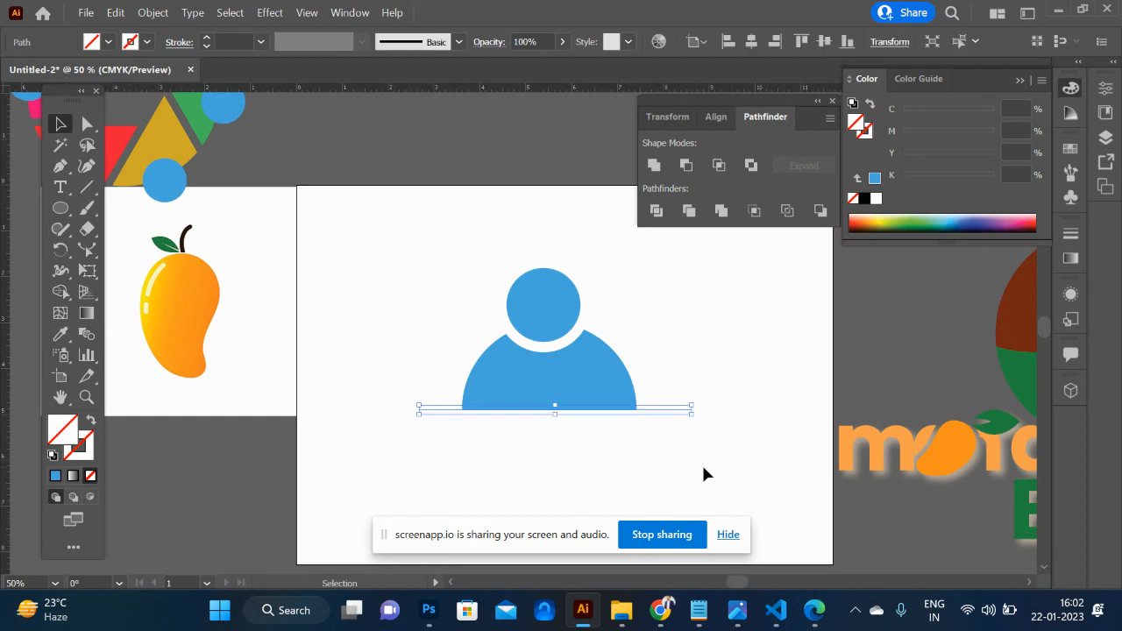
left_click(701, 463)
- Shrink the head and body, placing them near the artboard's upper middle, and group them as one figure
left_click_drag(436, 255, 543, 287)
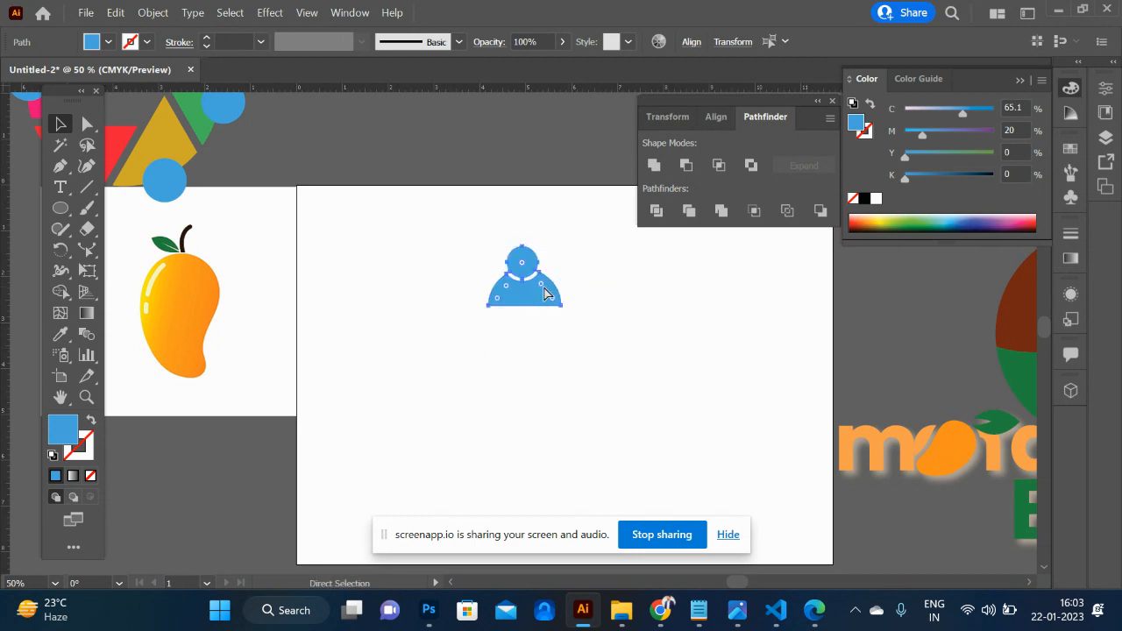
key("ctrl+g")
- Rotate a copy of the figure by 45° about a point below it and repeat it to make a ring of eight figures
key("r")
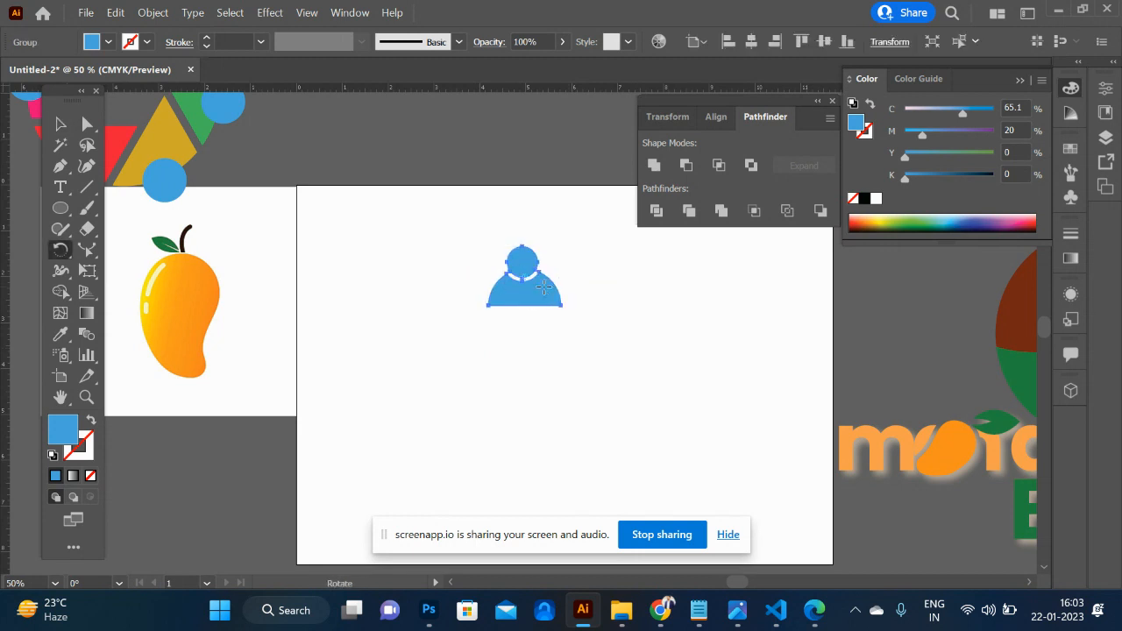
left_click(528, 405, "alt")
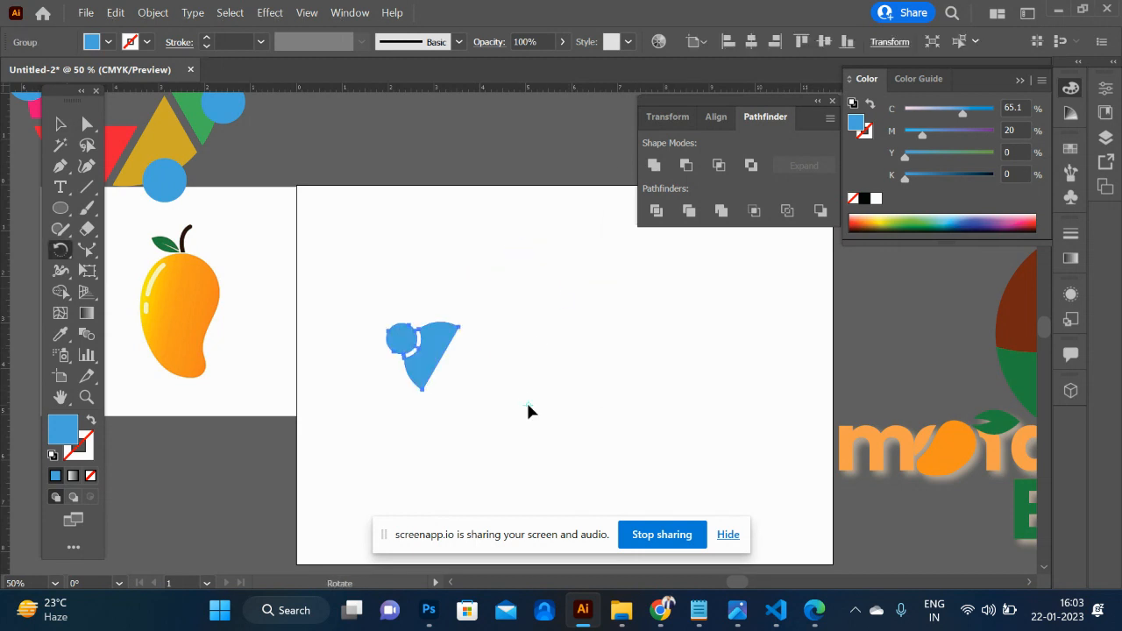
type("45")
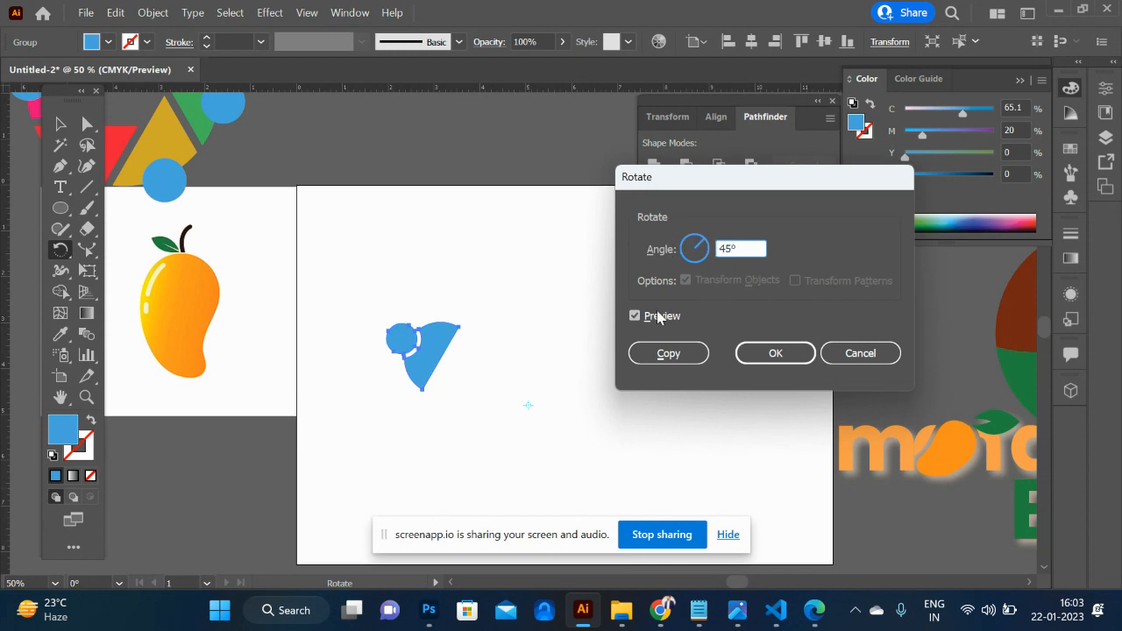
left_click(662, 352)
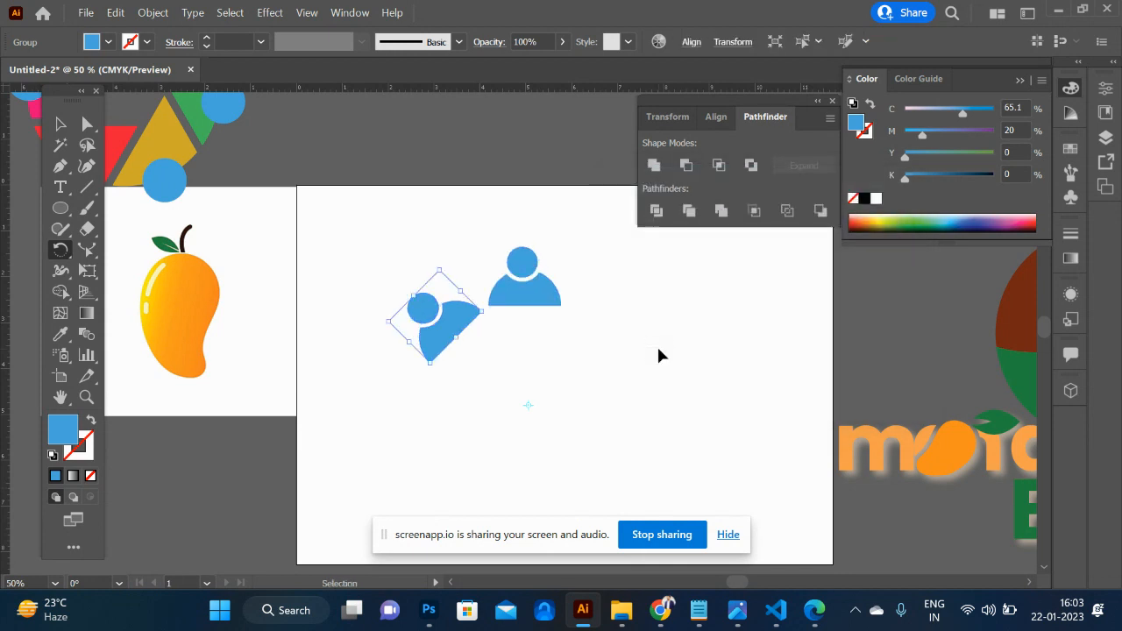
key("ctrl+d")
key("ctrl+d")
key("ctrl+d")
key("ctrl+d")
key("ctrl+d")
key("ctrl+d")
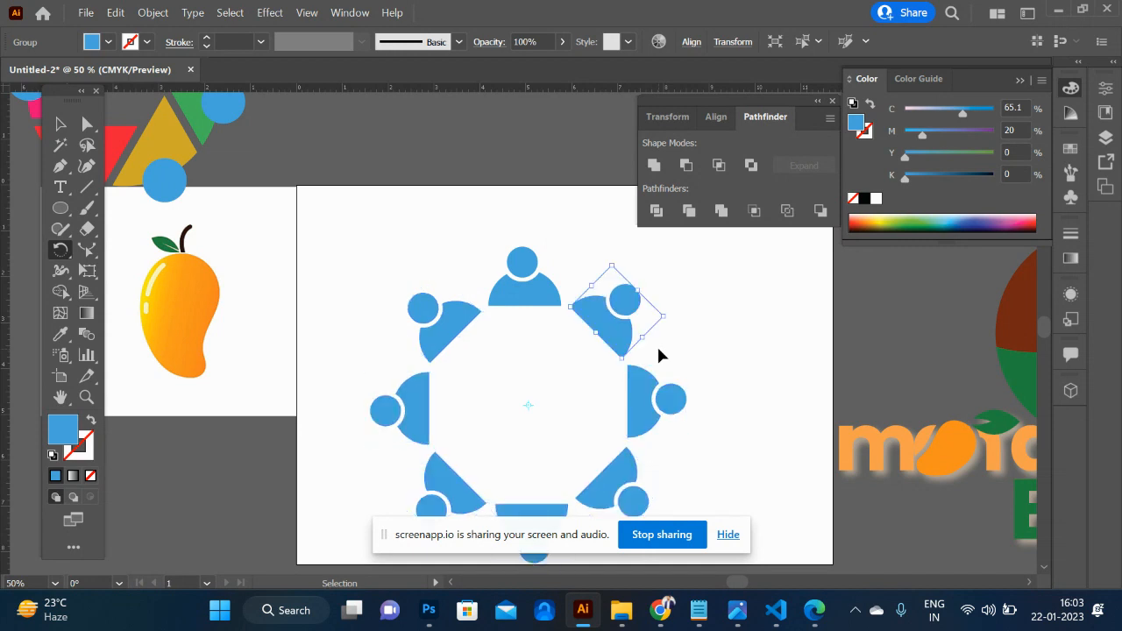
scroll(658, 349, "down", 4)
scroll(659, 349, "up", 3)
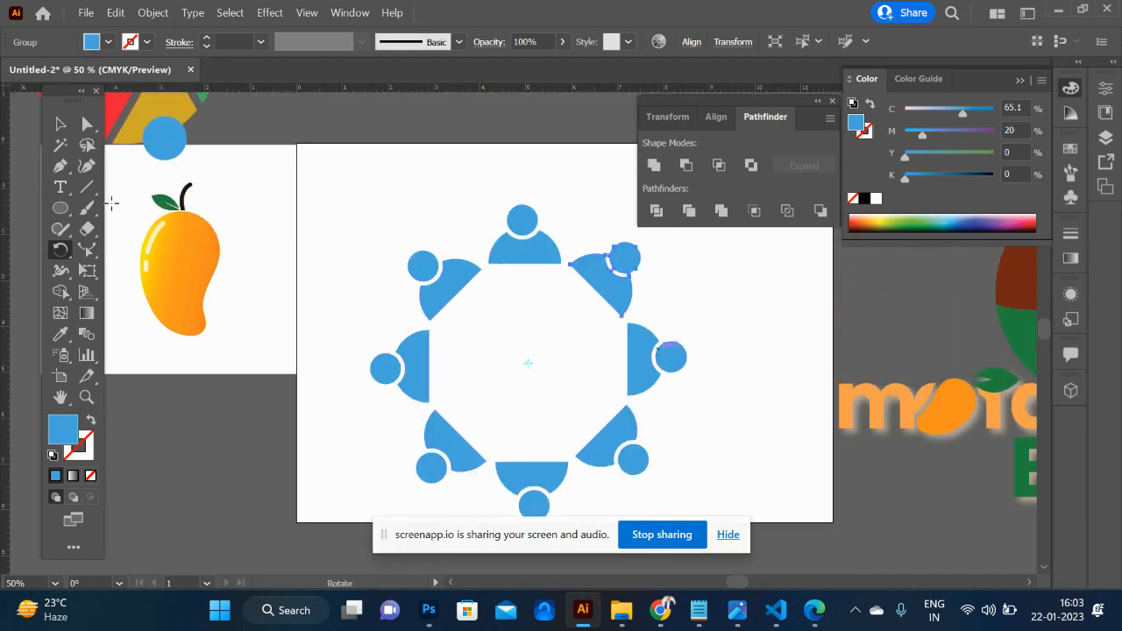
- Draw a circle from the ring's centre overlapping the bases of all eight figures and fill it with green
key("l")
key("ctrl+shift+a")
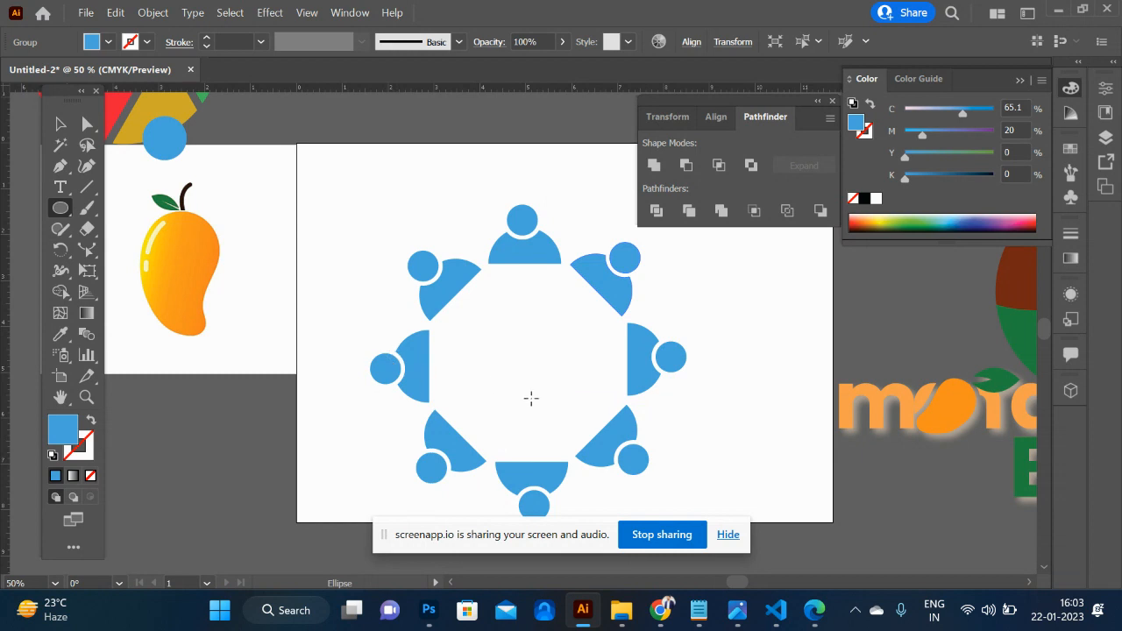
left_click_drag(528, 364, 608, 481)
left_click(60, 124)
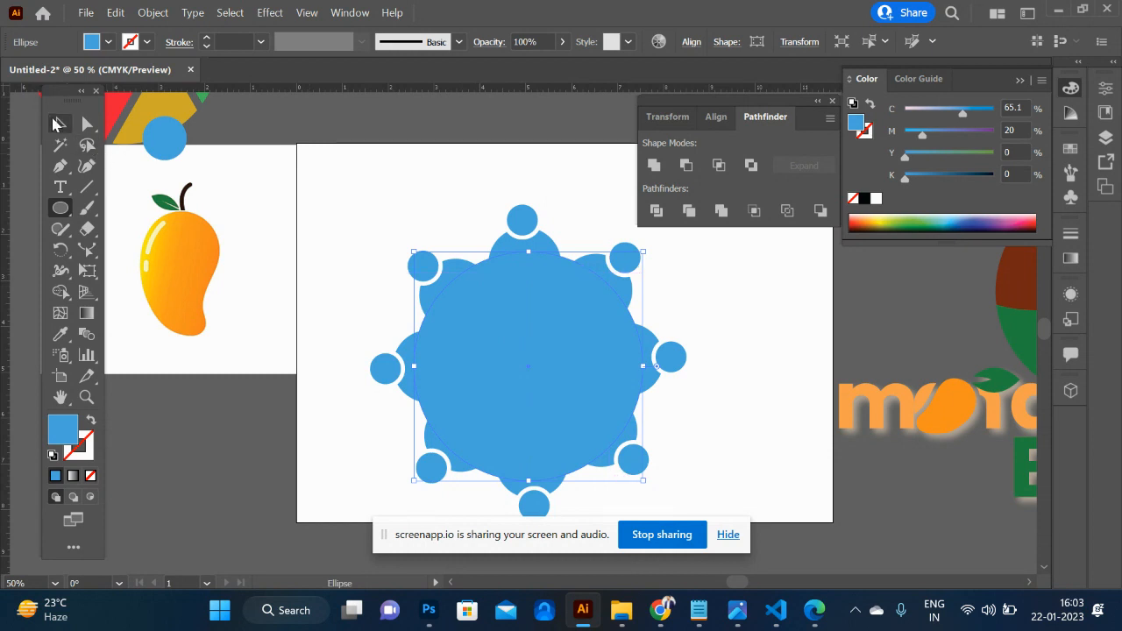
left_click(925, 219)
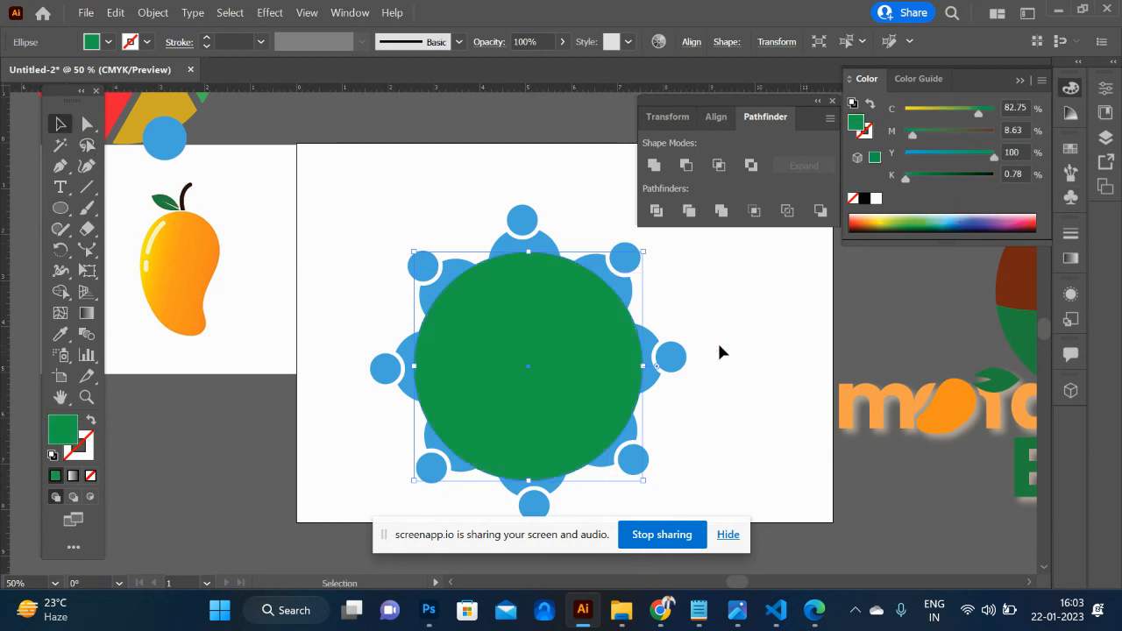
- Move the green circle aside to the artboard's edge and group the eight figures
left_click_drag(556, 366, 892, 395)
left_click_drag(391, 207, 675, 481)
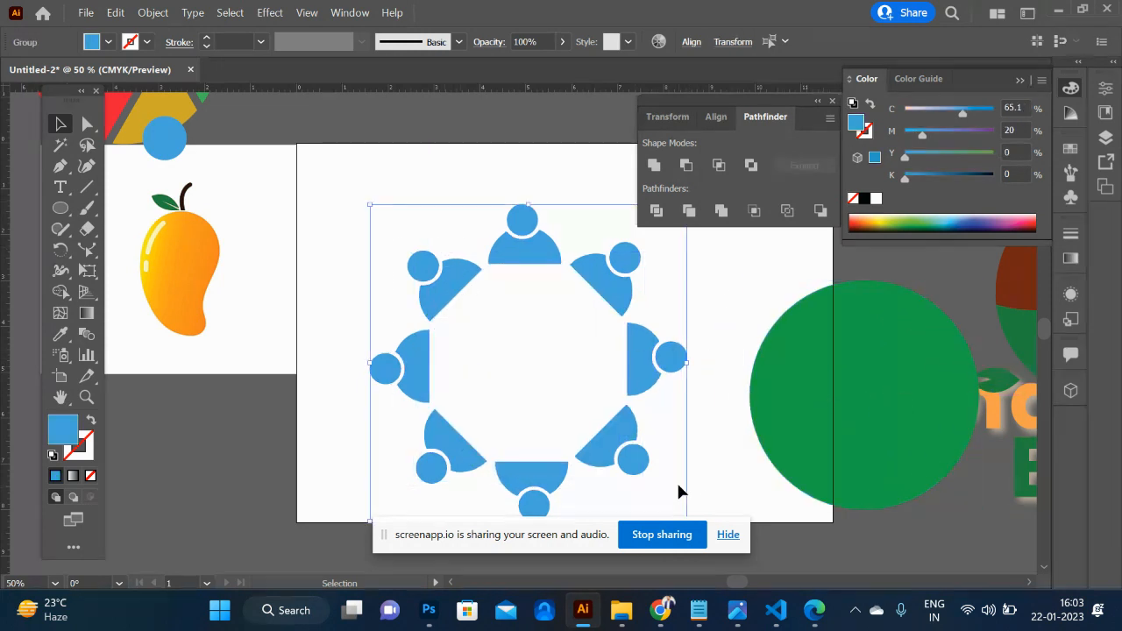
- Align the centres of the green circle and the figure group horizontally and vertically, and move both towards the artboard's left side
left_click(834, 436)
left_click(666, 375, "shift")
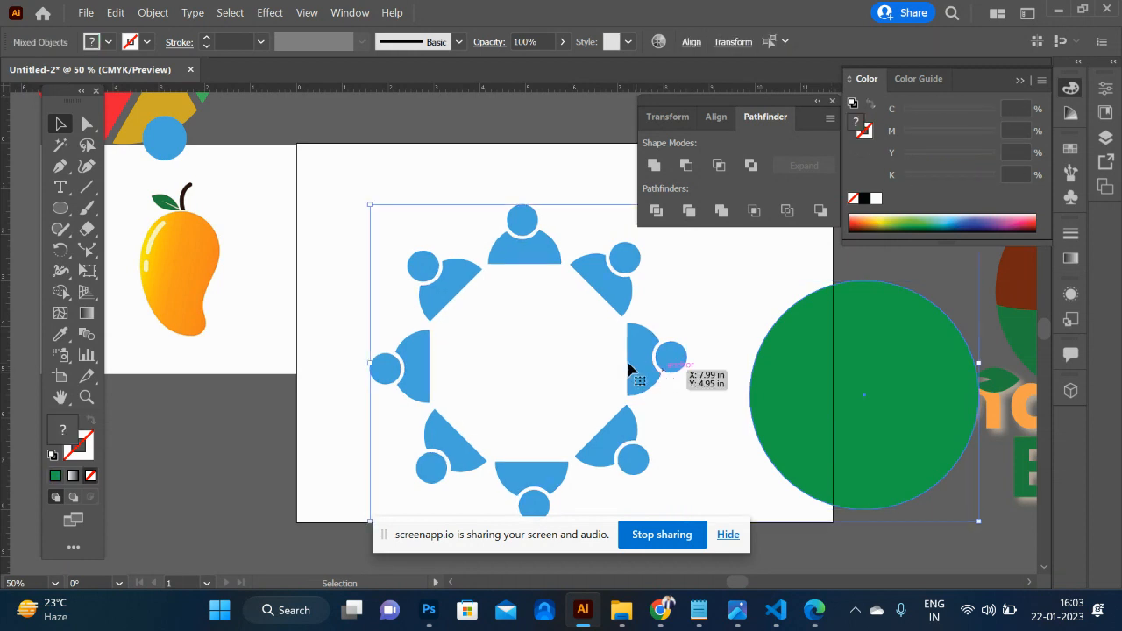
left_click(692, 42)
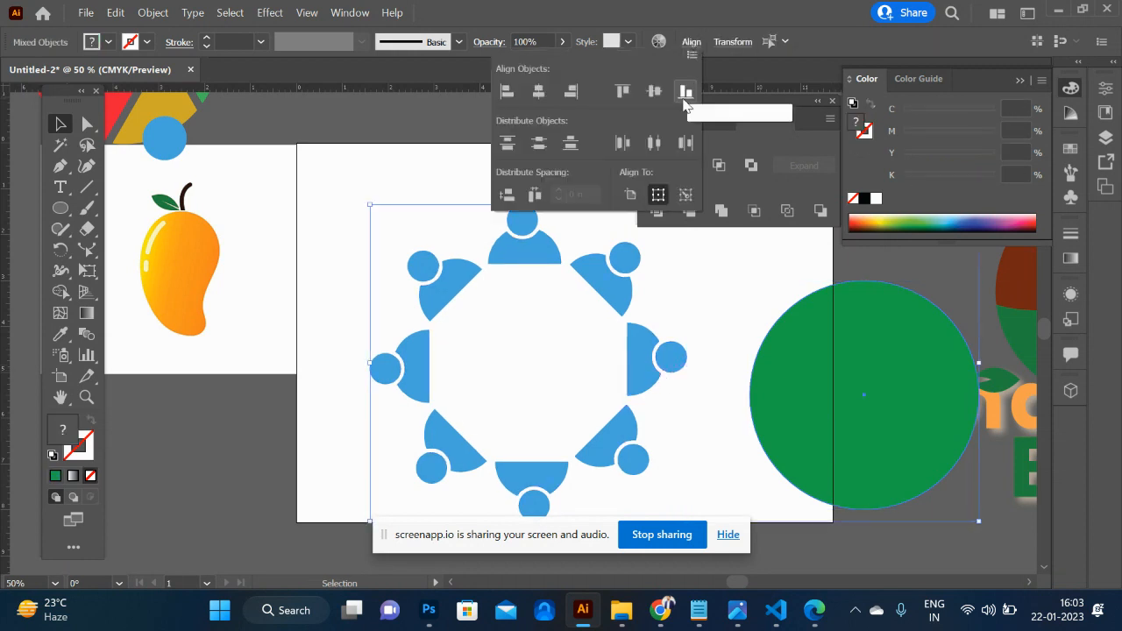
left_click(538, 91)
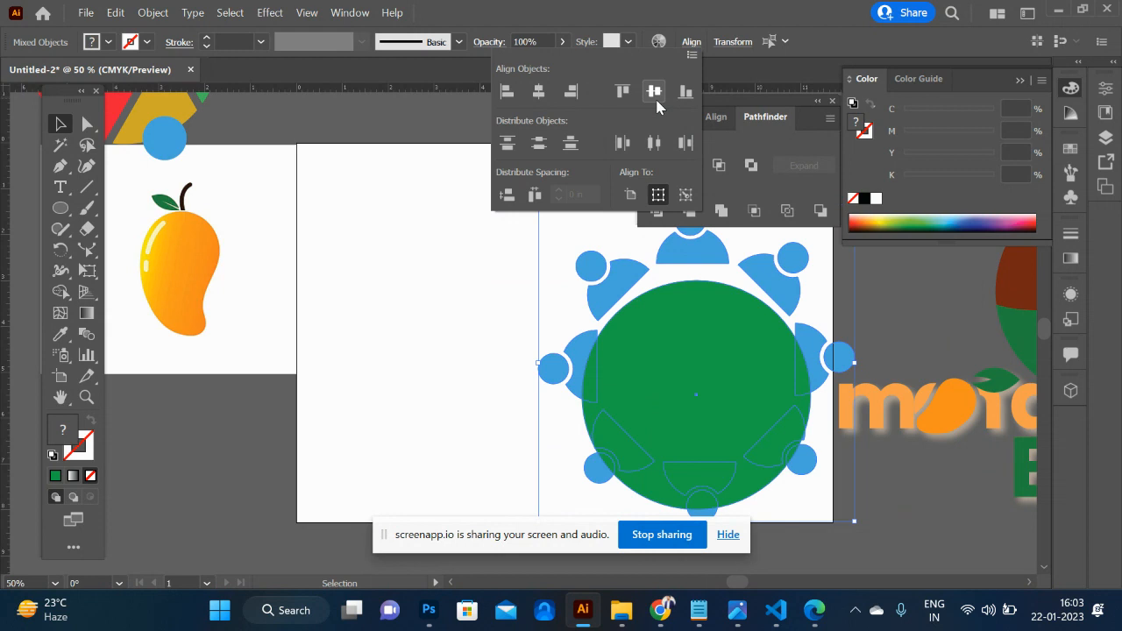
left_click(655, 91)
left_click(697, 317)
left_click_drag(684, 385, 462, 338)
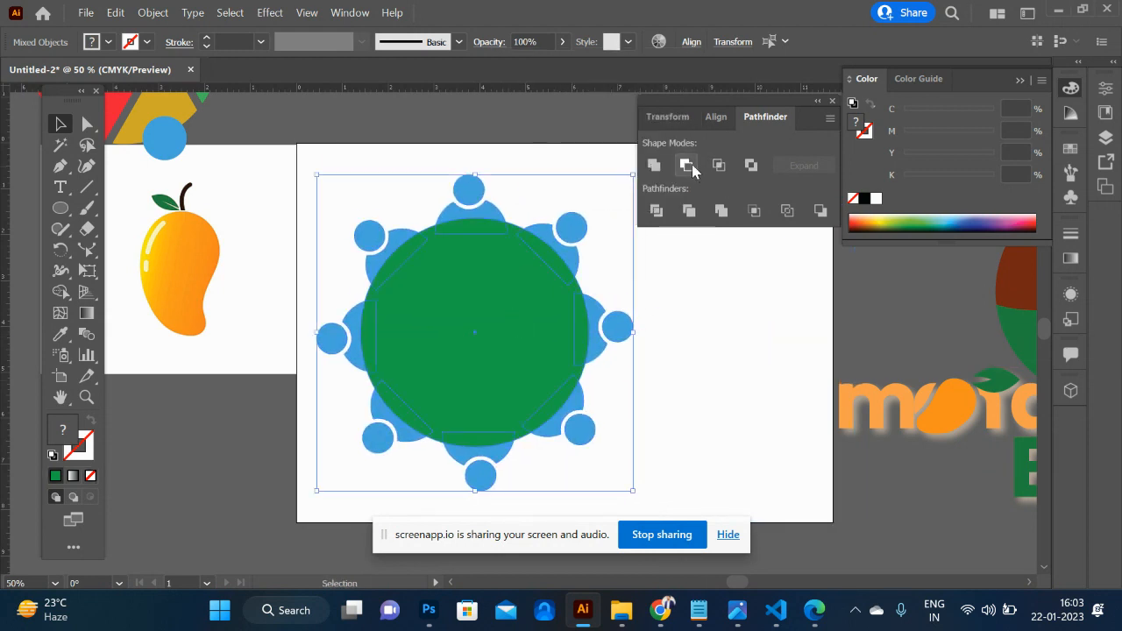
- Try to subtract the green circle from the figure group with Pathfinder's Minus Front
left_click(687, 164)
key("ctrl+z")
left_click(625, 355)
- Move the mango and its backdrop aside, and remove the green circle with its overlaps on all eight figures using Shape Builder
left_click_drag(279, 150, 215, 188)
left_click_drag(318, 142, 623, 469)
key("shift+m")
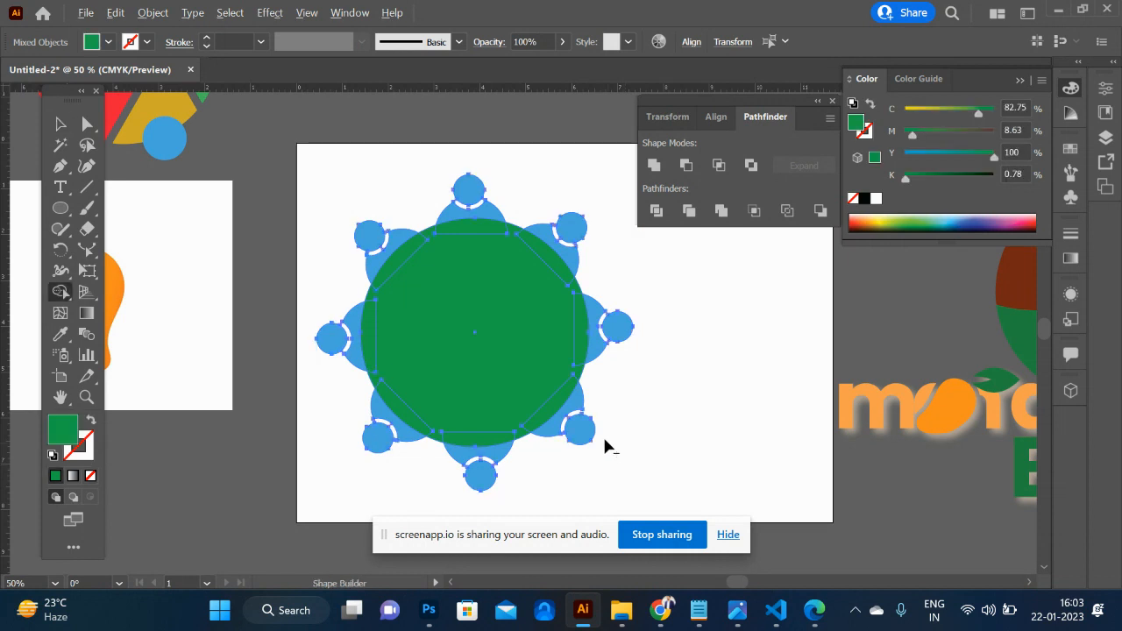
mouse_move(527, 427)
left_mouse_down()
mouse_move(500, 440)
mouse_move(446, 437)
mouse_move(408, 426)
mouse_move(388, 400)
mouse_move(371, 371)
mouse_move(370, 330)
mouse_move(413, 268)
left_mouse_up()
left_click(388, 277, "alt")
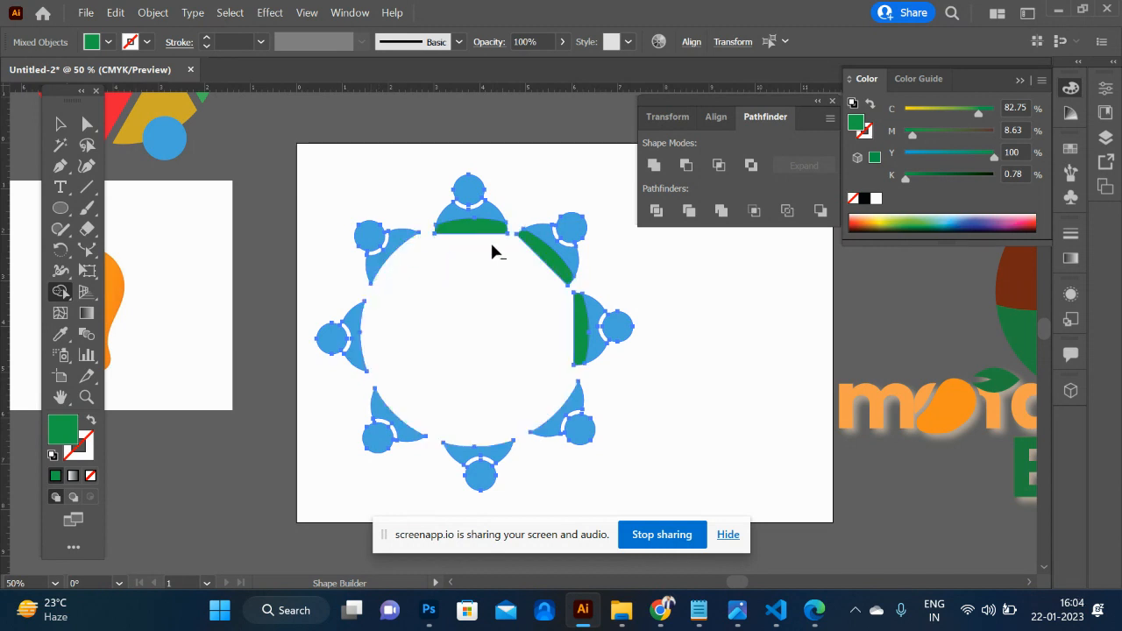
left_click(484, 235, "alt")
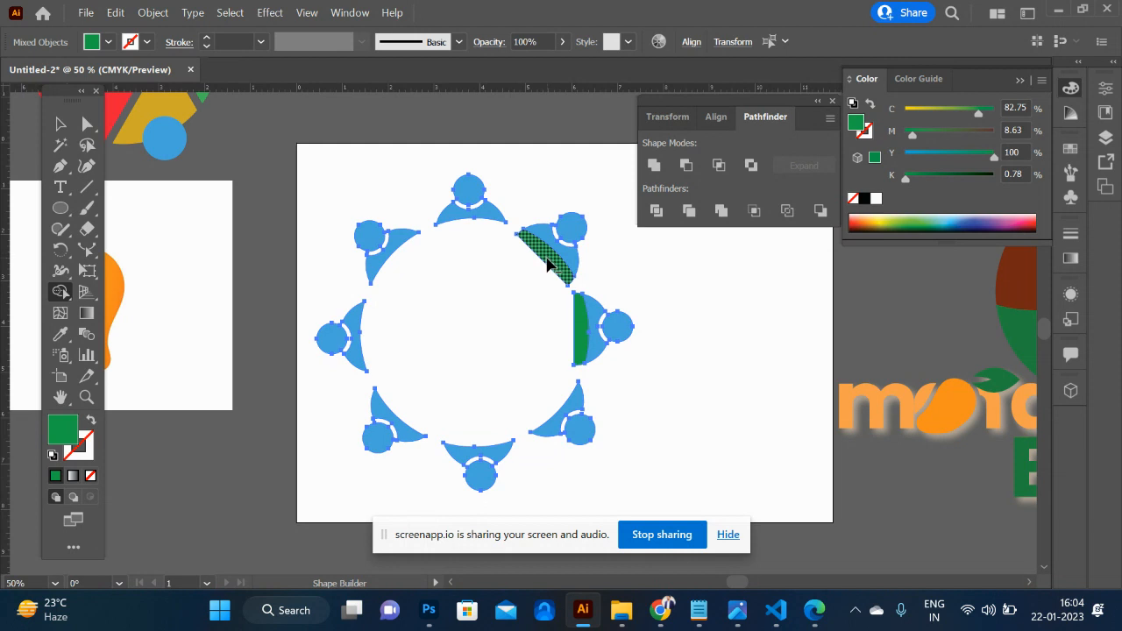
left_click(578, 344, "alt")
left_click(60, 124)
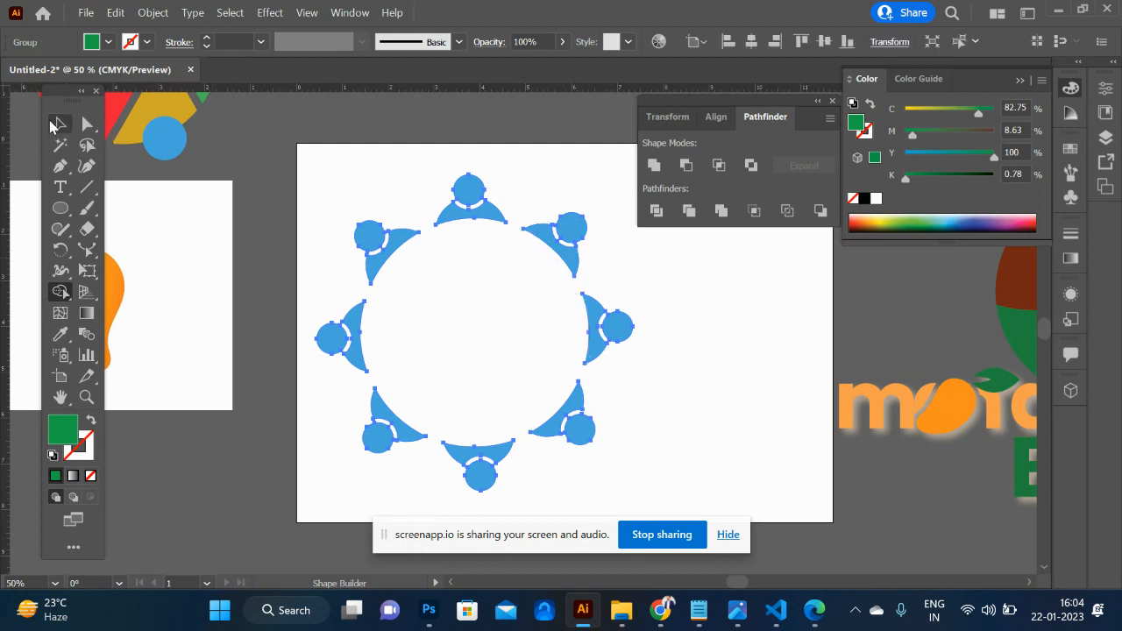
left_click(677, 332)
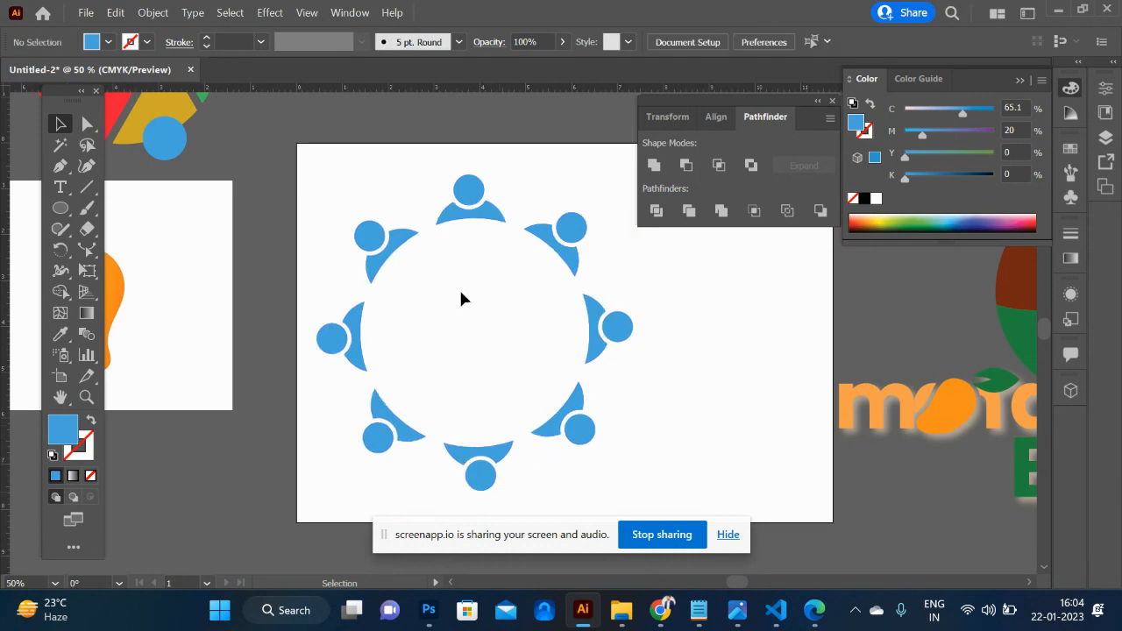
- Scale down the ring of eight figures and place it near the artboard's centre
left_click_drag(319, 164, 585, 373)
key("ctrl")
- Try building nested rings by copying the figure ring slightly larger about its centre and repeating the transformation
key("s")
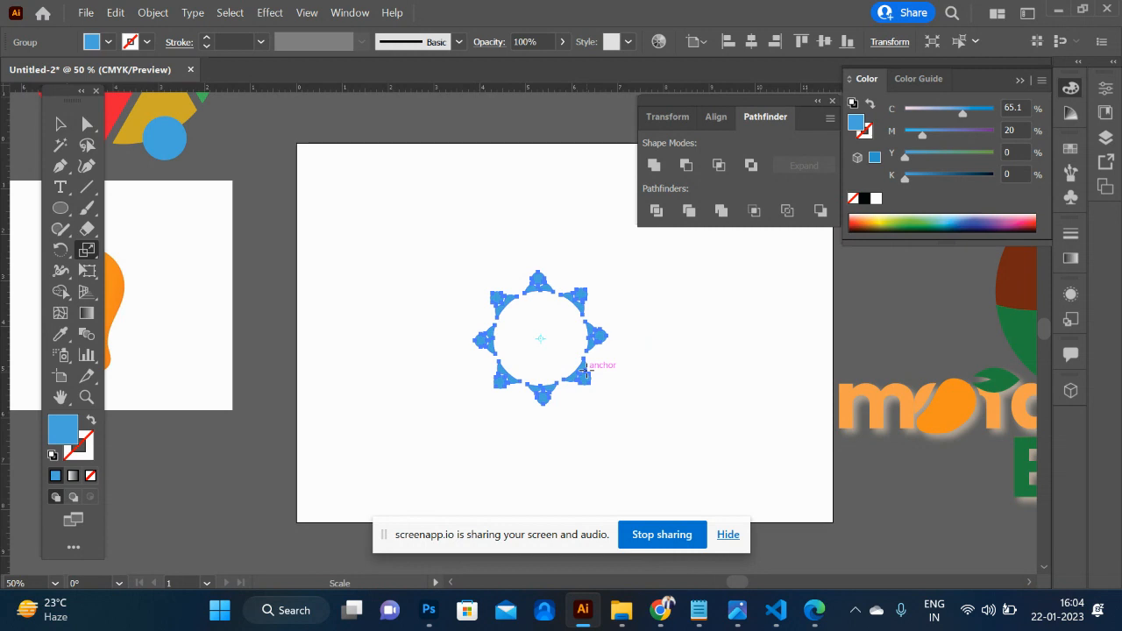
left_click(538, 335, "alt")
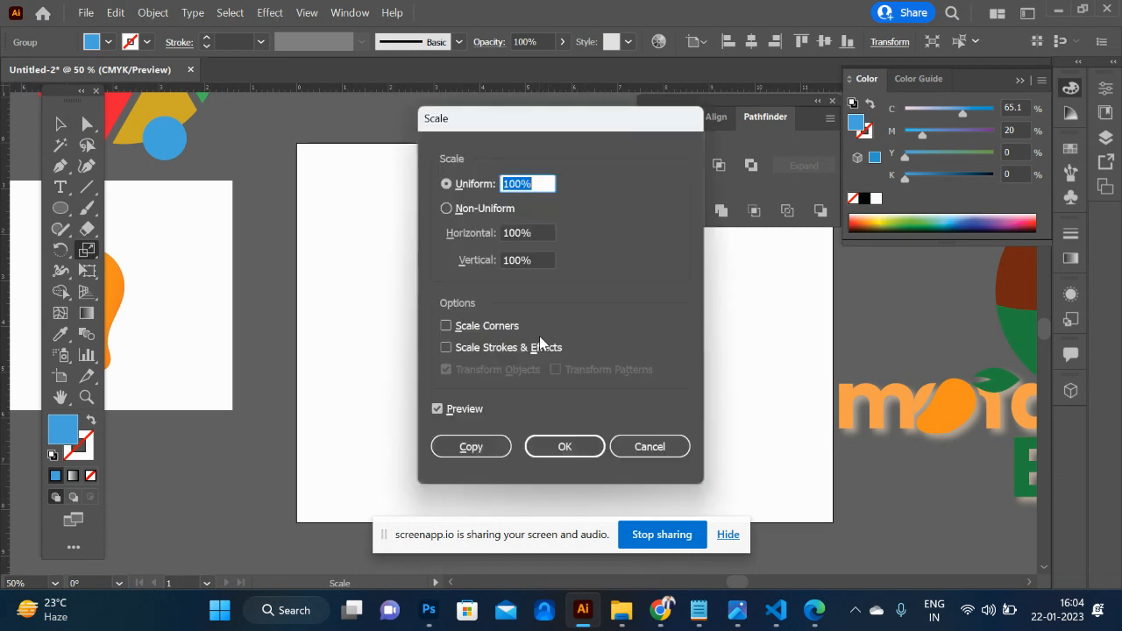
left_click(514, 184)
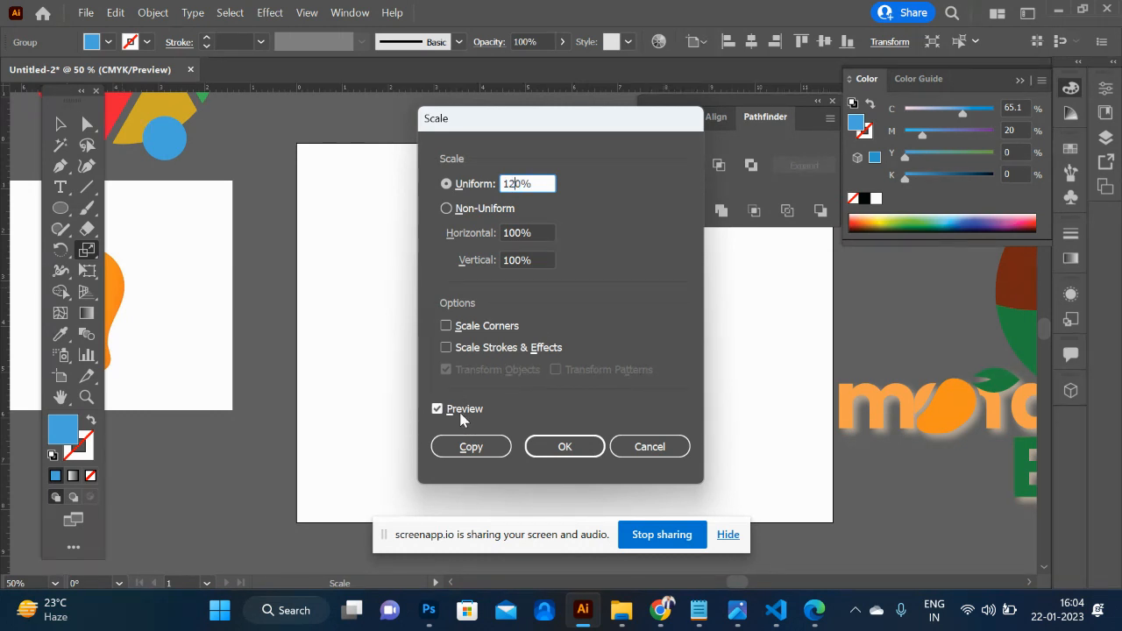
left_click(464, 445)
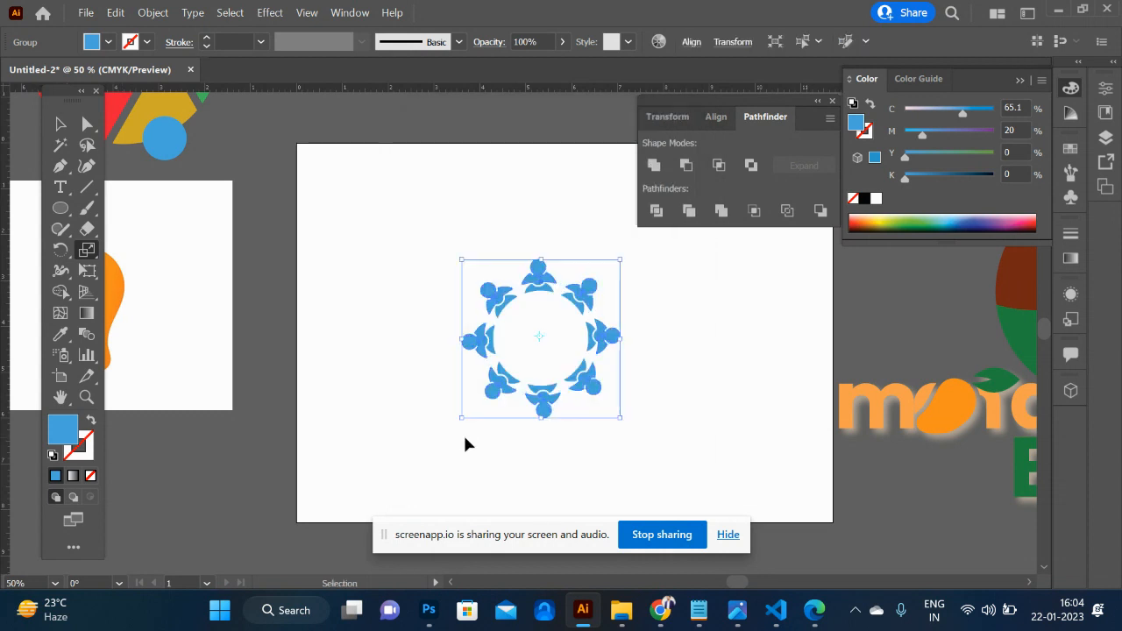
key("ctrl+d")
key("ctrl+d")
key("ctrl+d")
key("ctrl+d")
key("ctrl+d")
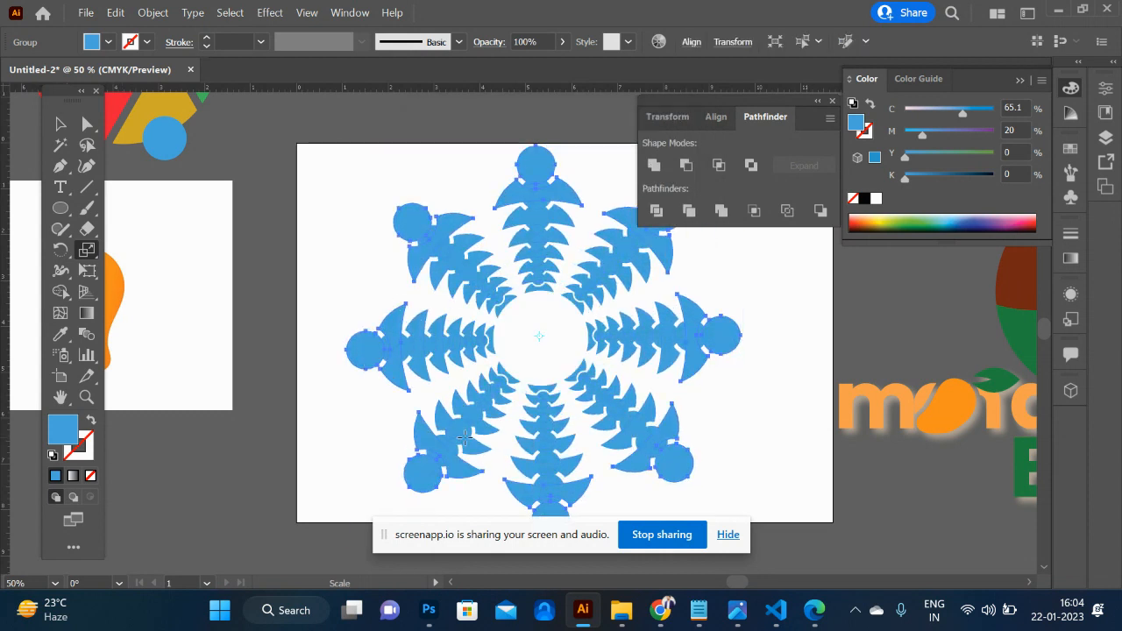
- Undo the overlapping scaled copies of the figure ring
key("ctrl+z")
key("ctrl+z")
key("ctrl+z")
key("ctrl+z")
key("ctrl+z")
- Make a larger, uniformly scaled copy of the figure ring about its centre, and undo the extra repeated copies
key("s")
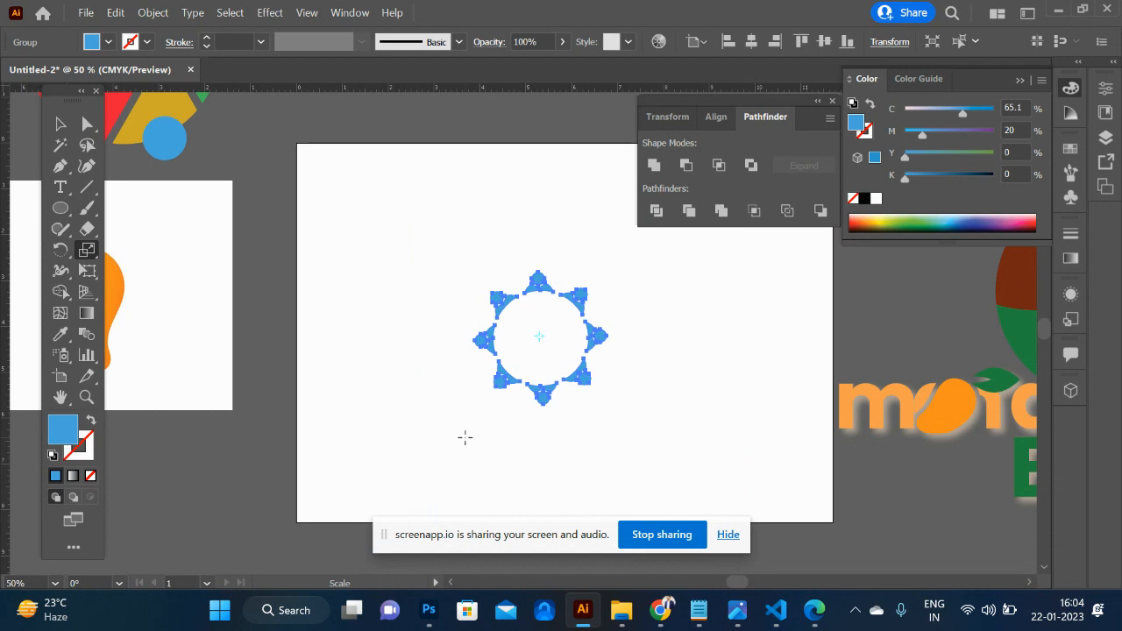
left_click(542, 338, "alt")
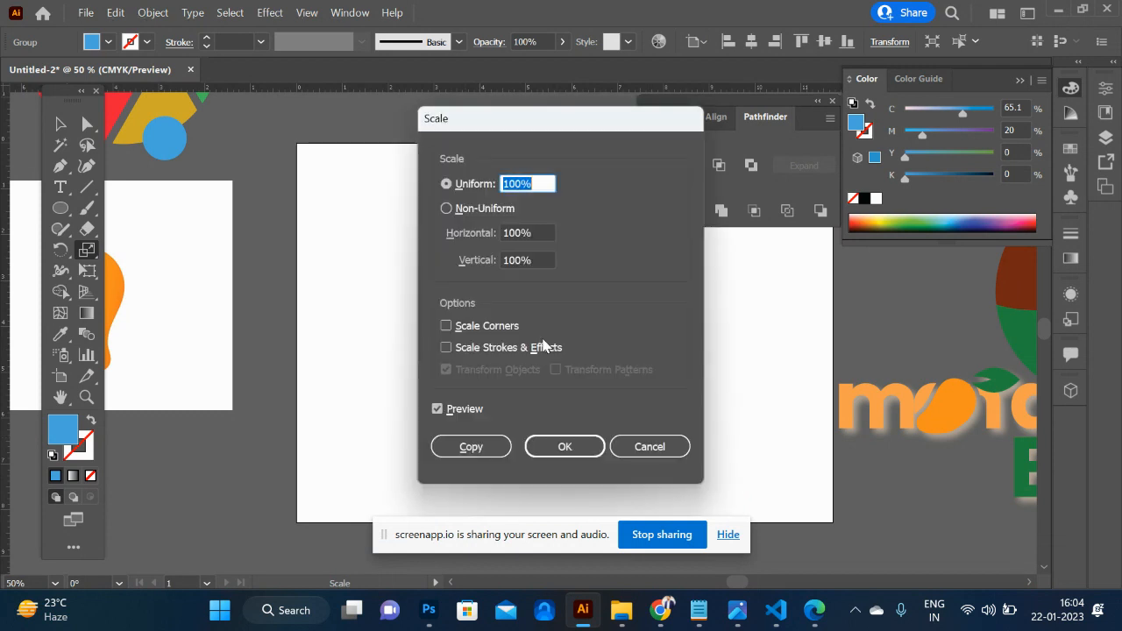
key("Left")
key("shift+Right")
left_click(480, 447)
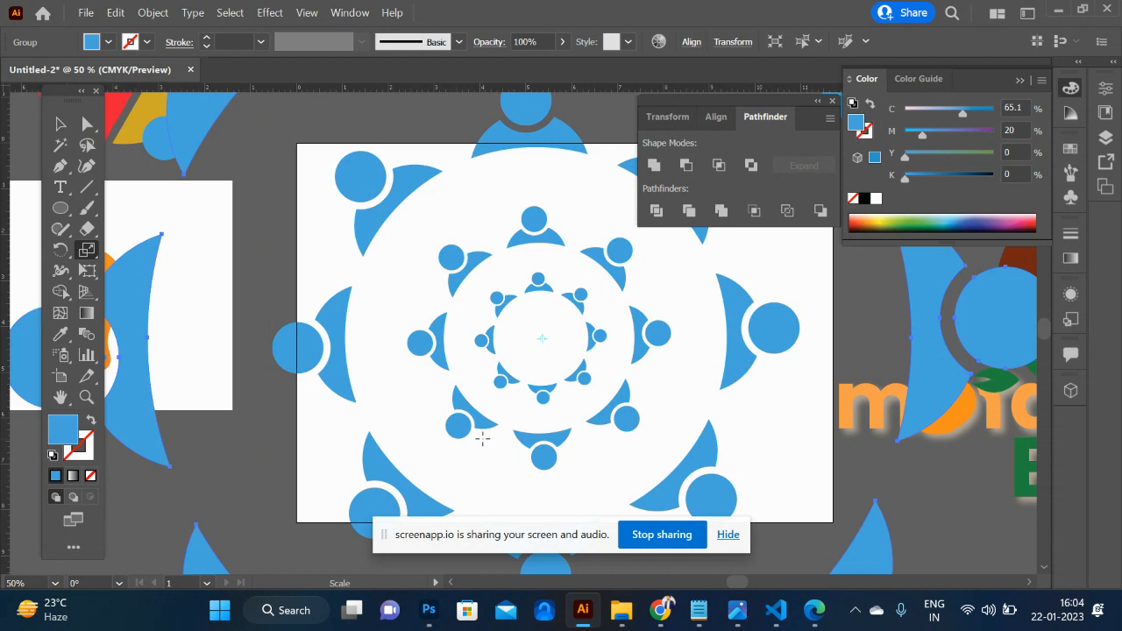
key("ctrl+z")
key("s")
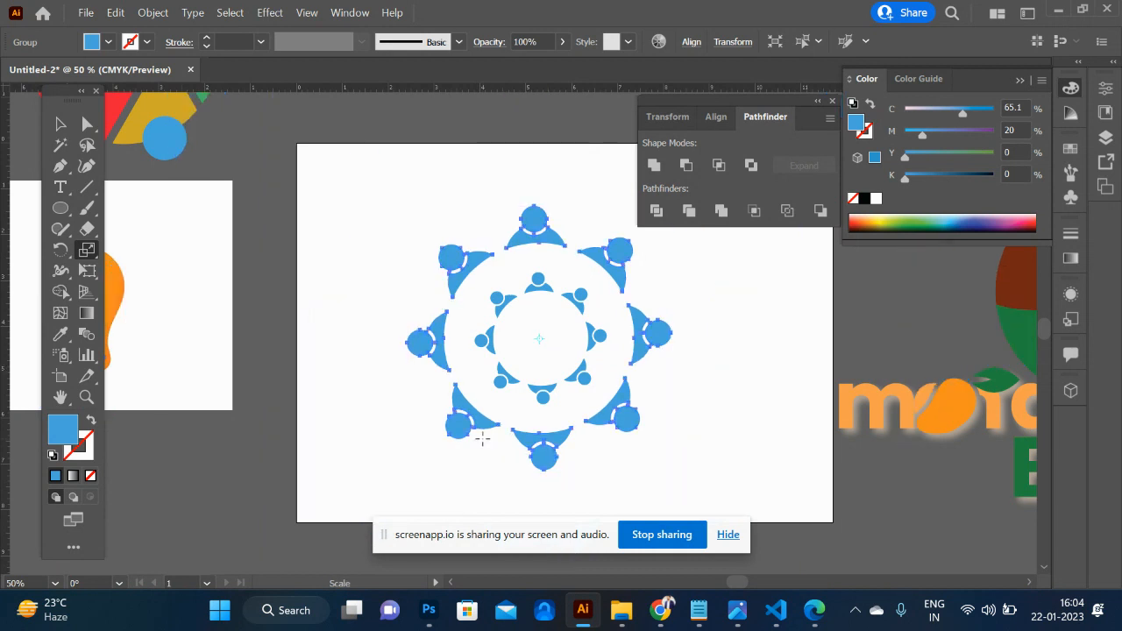
- Switch to the Edge browser, search Google Images for "mandala art illustrator" and look through the designs
key("alt+Tab")
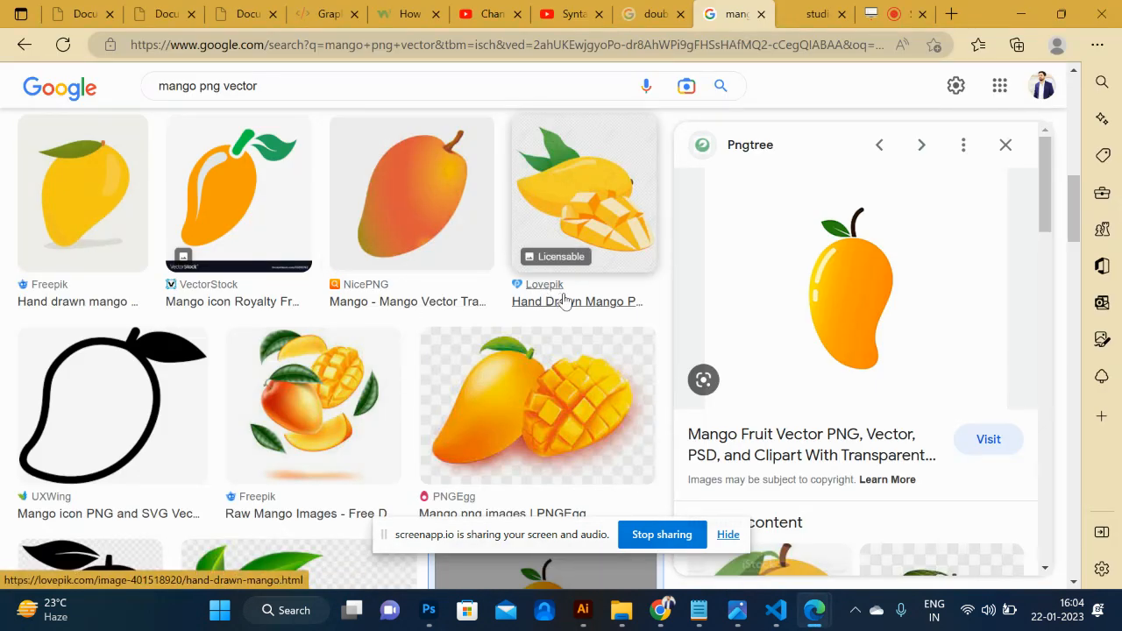
left_click_drag(376, 80, 4, 86)
type("mandala")
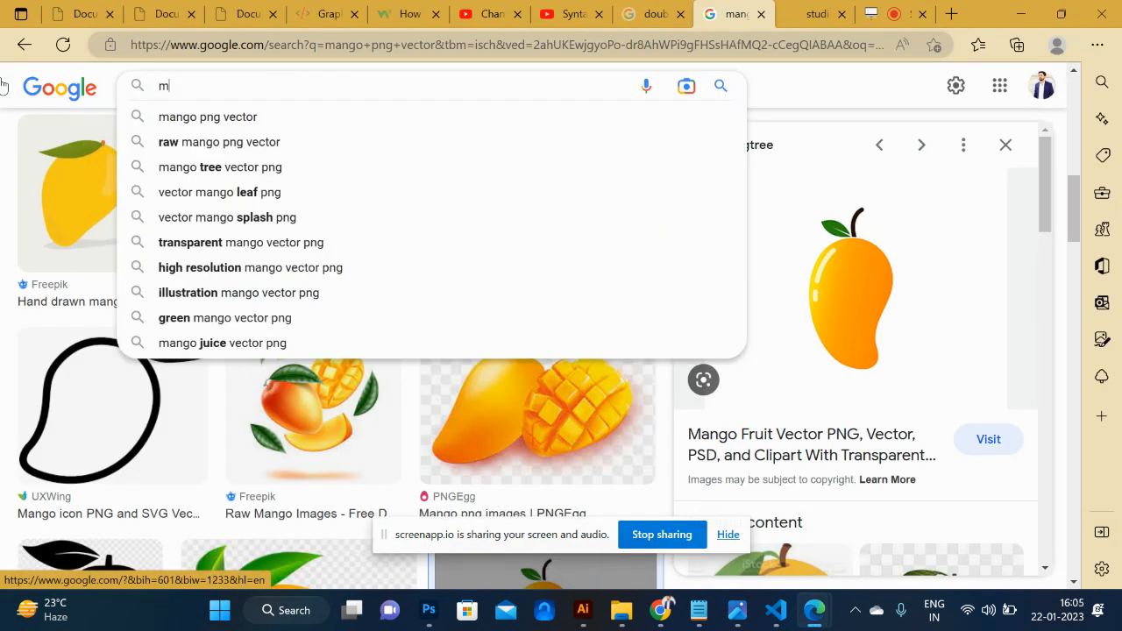
key("Down")
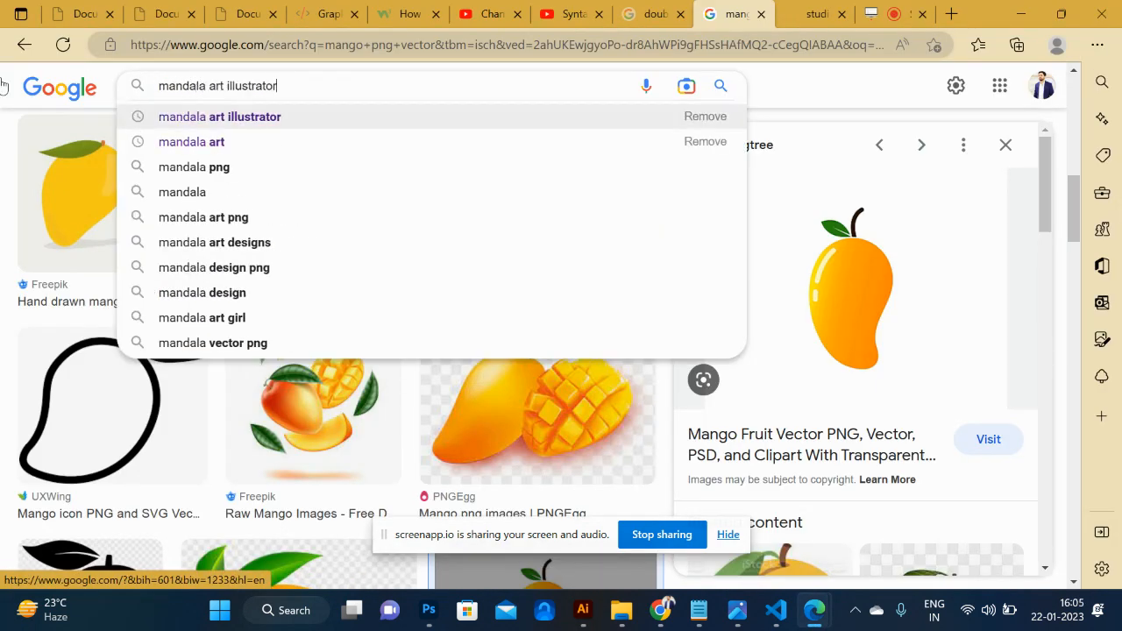
key("Return")
scroll(313, 390, "down", 1)
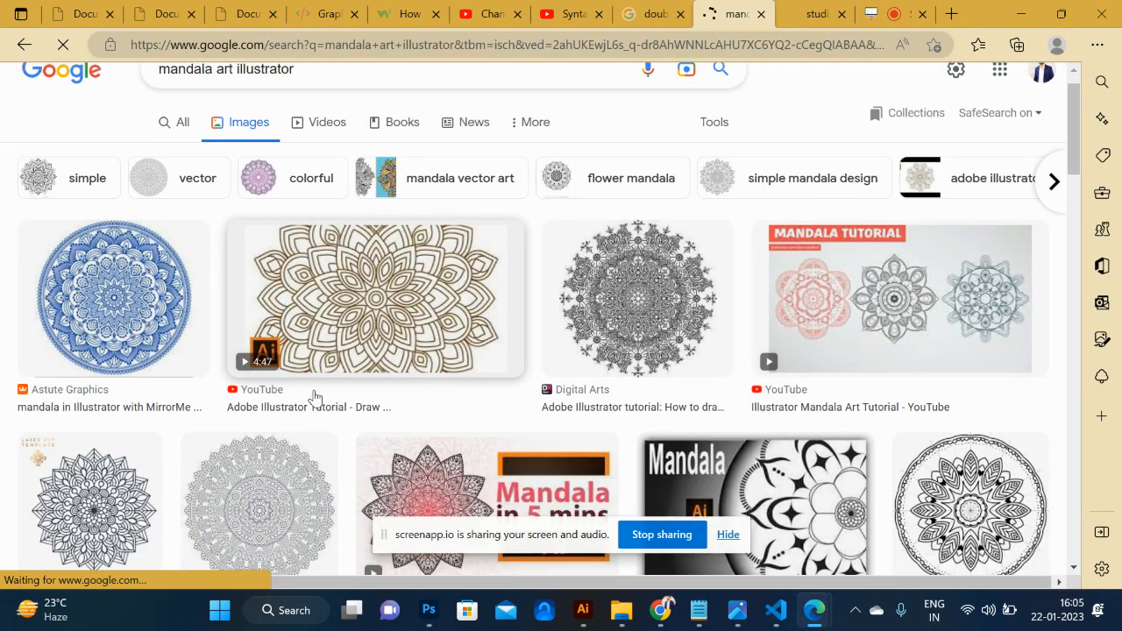
scroll(313, 383, "down", 2)
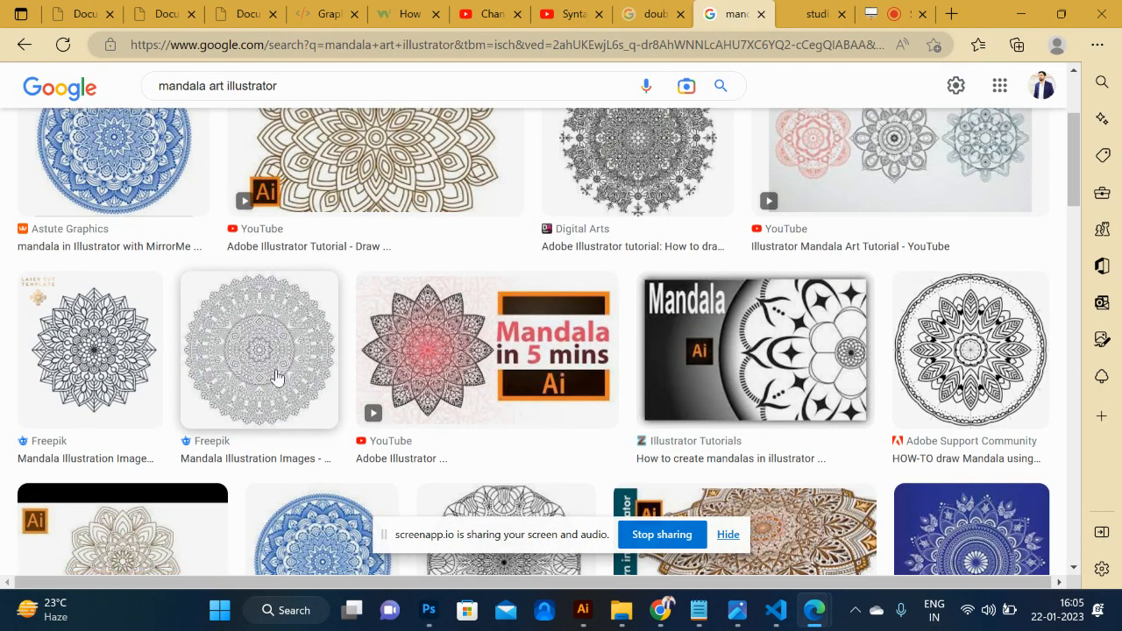
scroll(275, 379, "up", 3)
- Search Google Images for "wedding background" and look through the results
left_click_drag(298, 106, 63, 105)
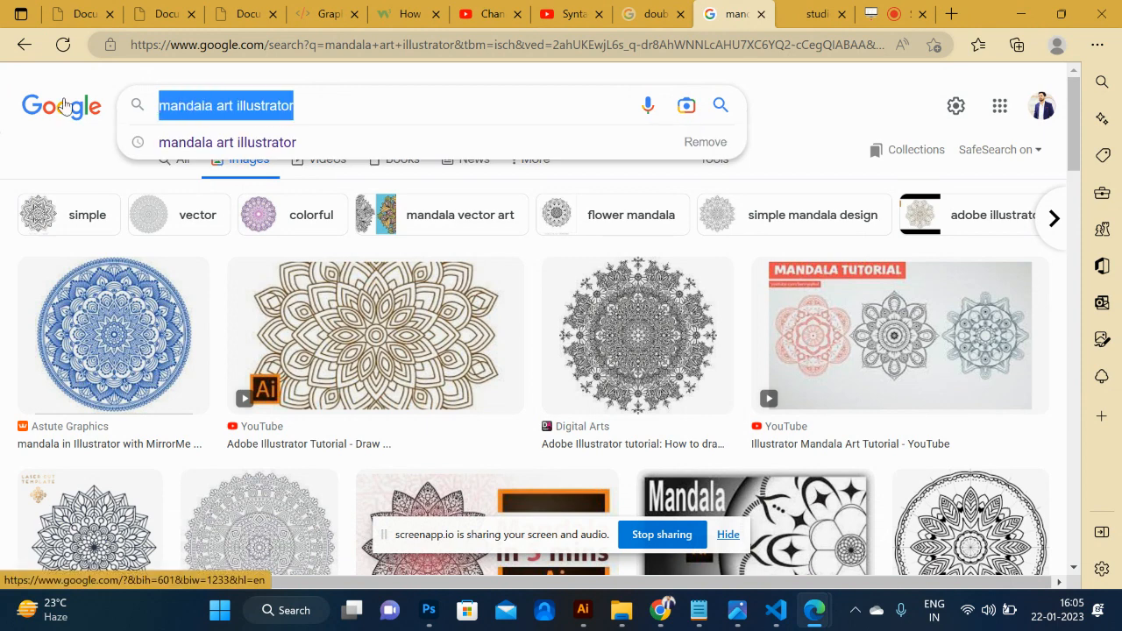
type("wedding")
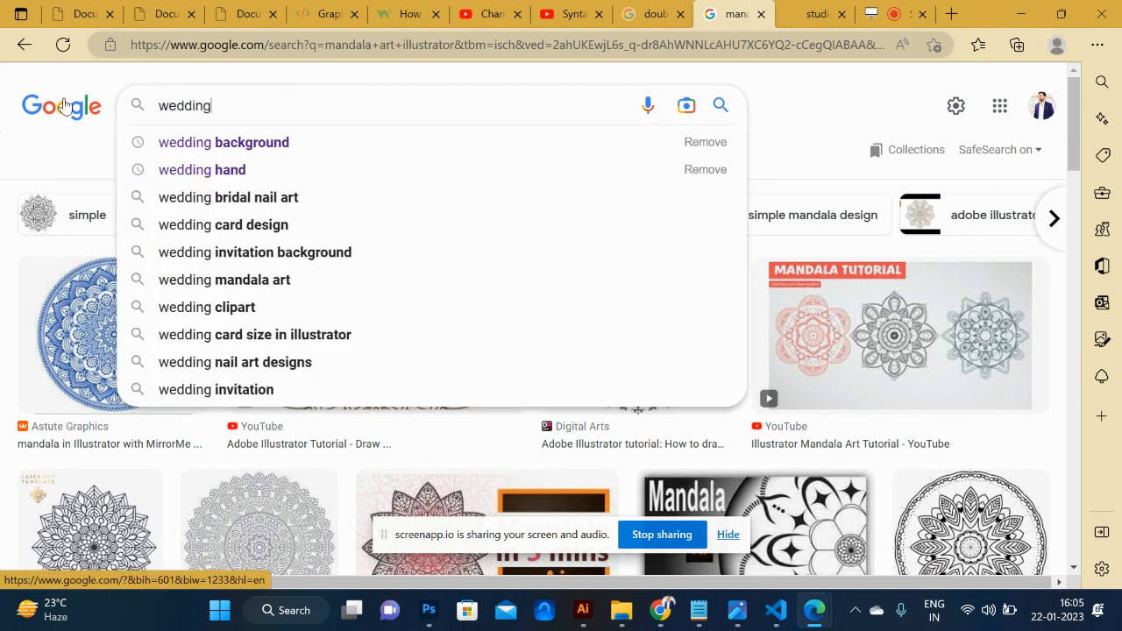
key("Down")
key("Return")
scroll(302, 325, "down", 1)
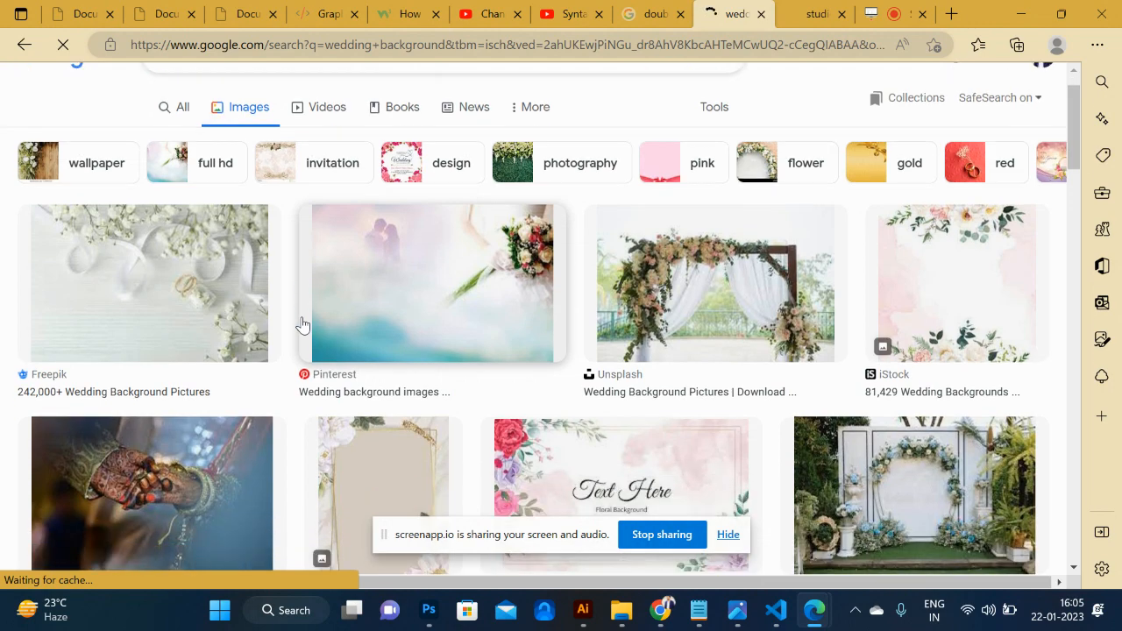
scroll(303, 321, "down", 3)
scroll(304, 321, "up", 4)
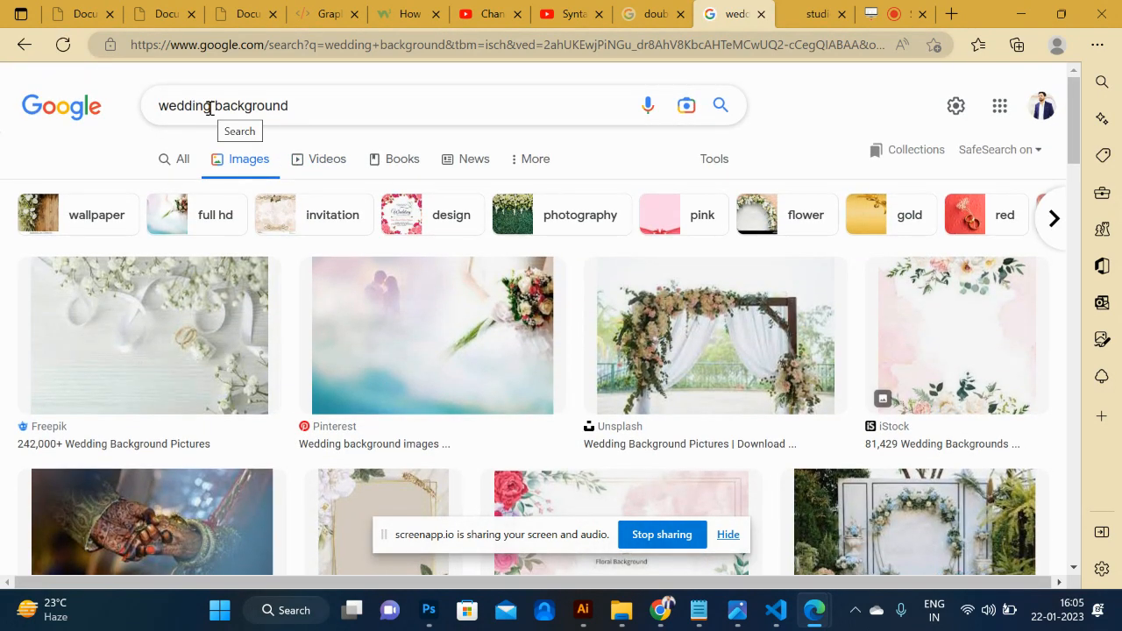
- Refine the image search to "wedding card background" and preview the Adobe Stock and Vecteezy Indian wedding card designs
left_click(210, 108)
type("card")
key("Return")
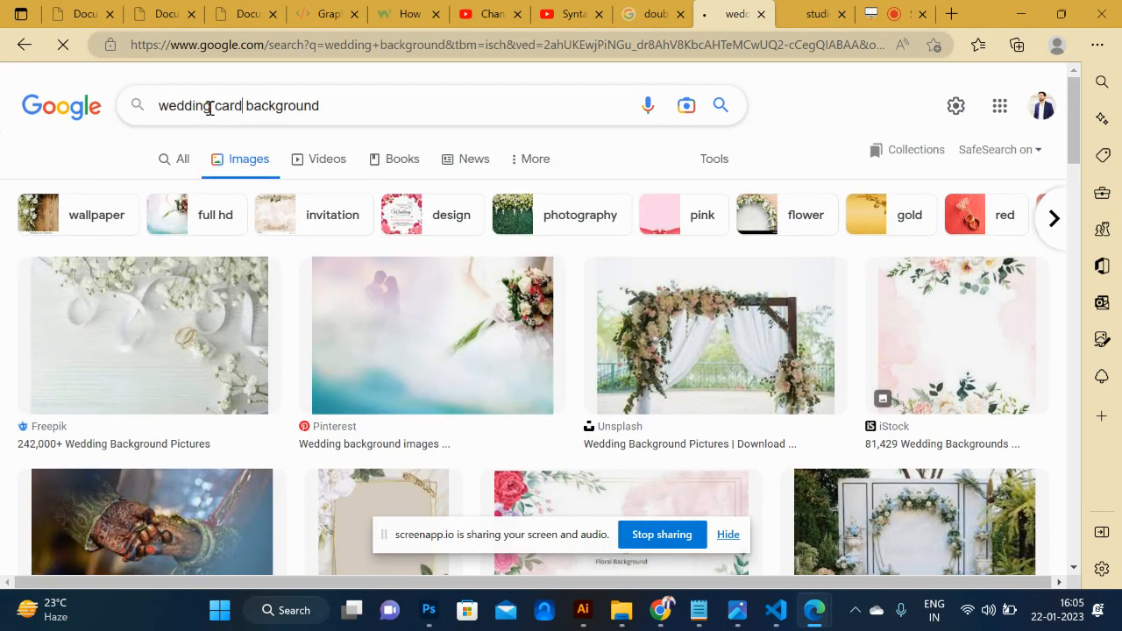
scroll(479, 356, "down", 1)
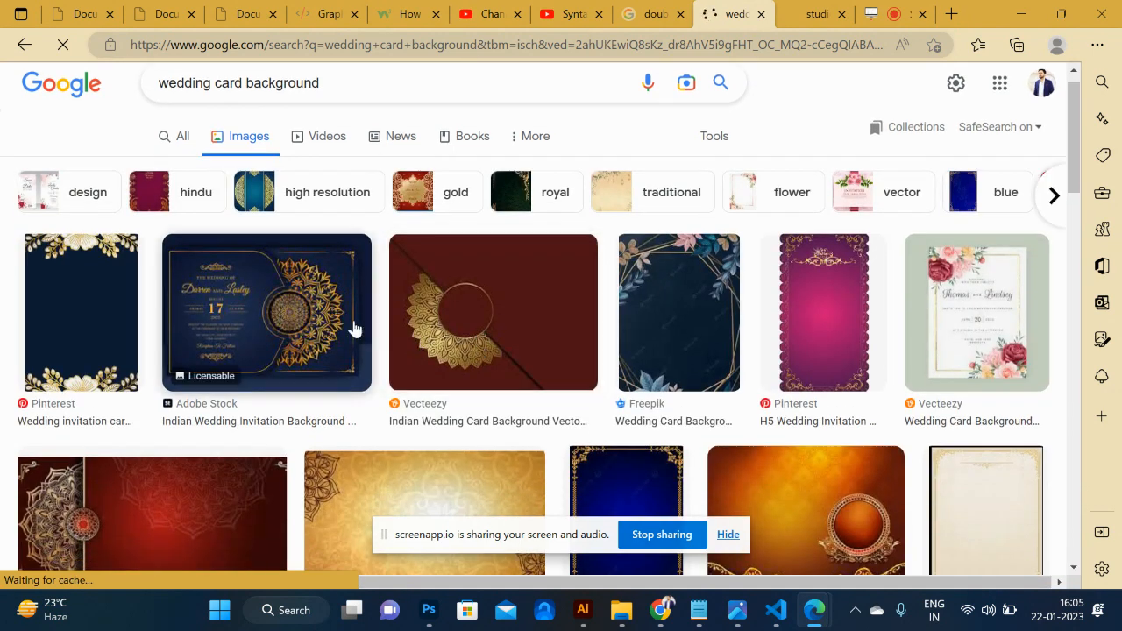
left_click(353, 327)
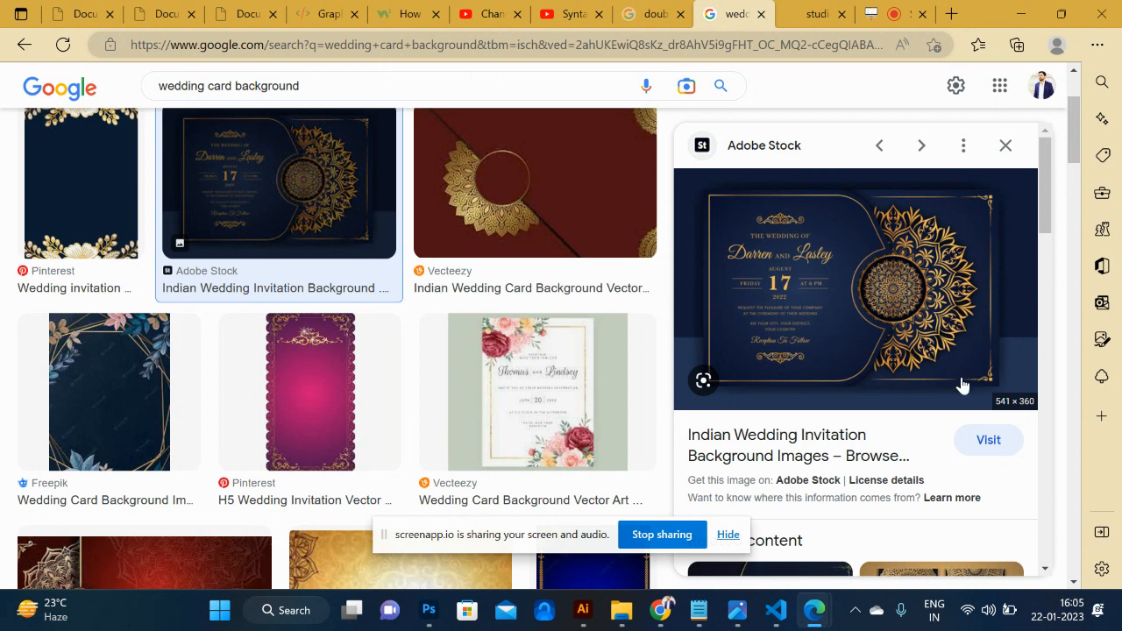
left_click(496, 251)
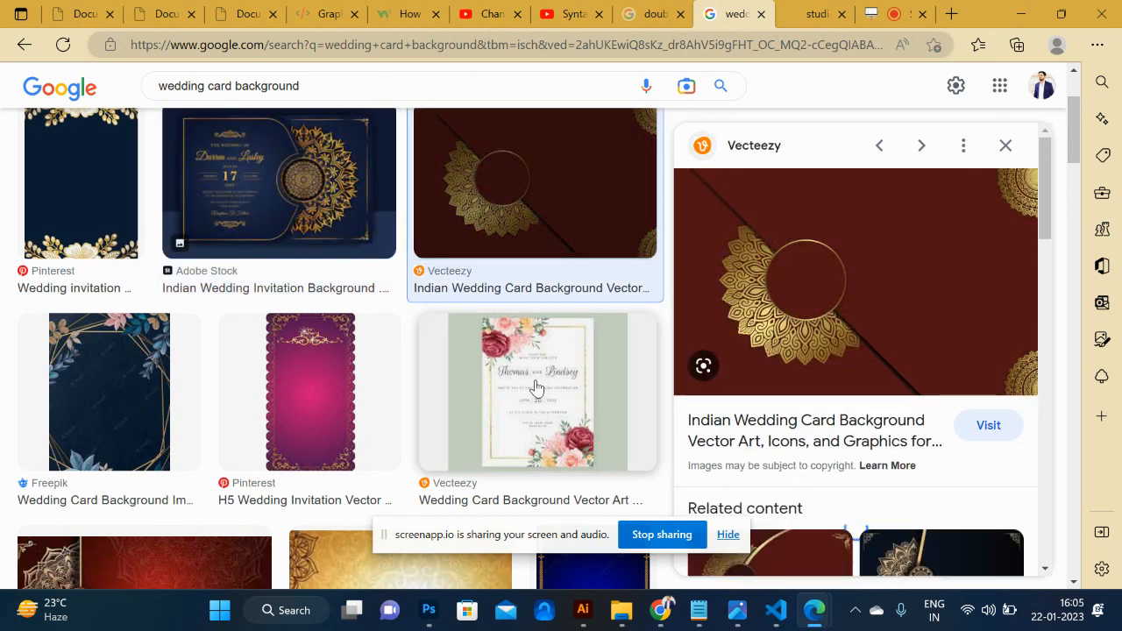
scroll(533, 388, "down", 6)
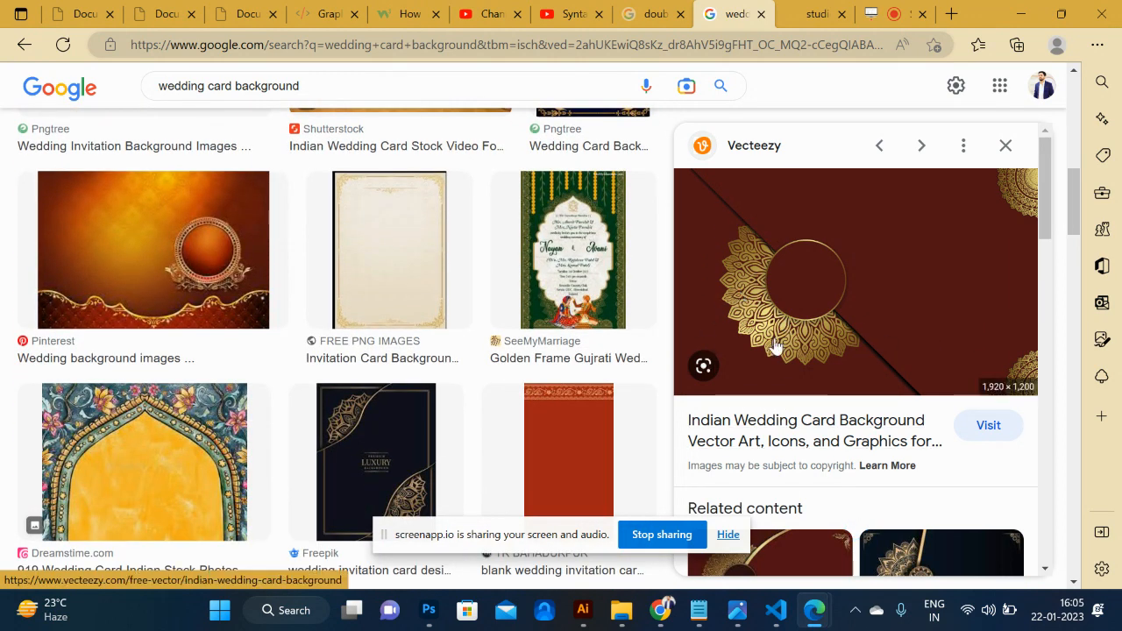
key("alt+Tab")
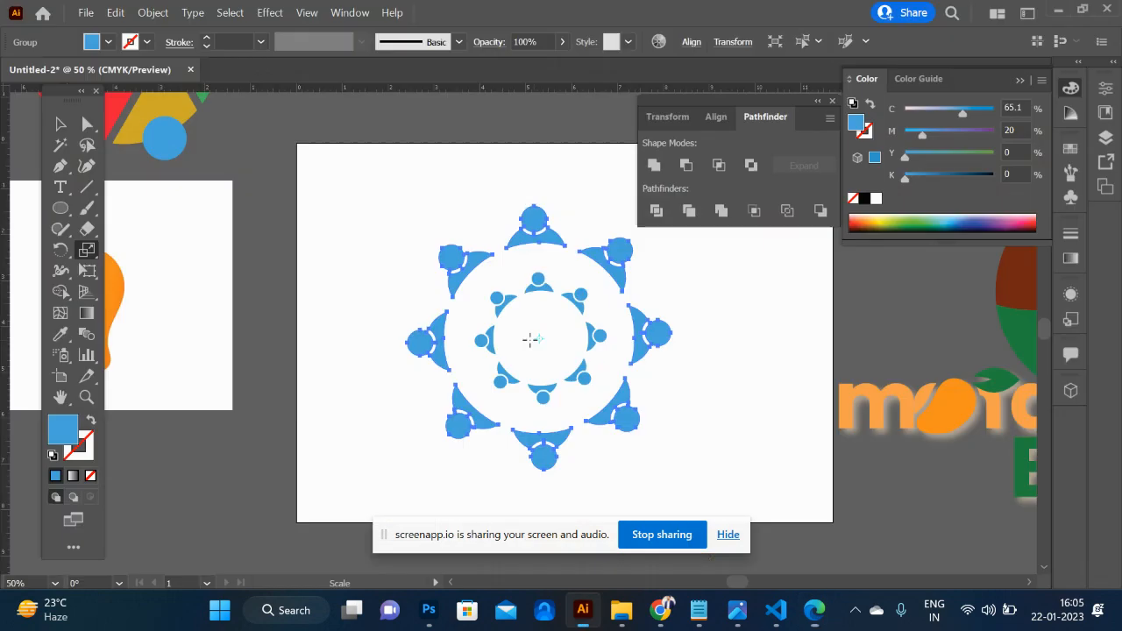
scroll(558, 284, "right", 5)
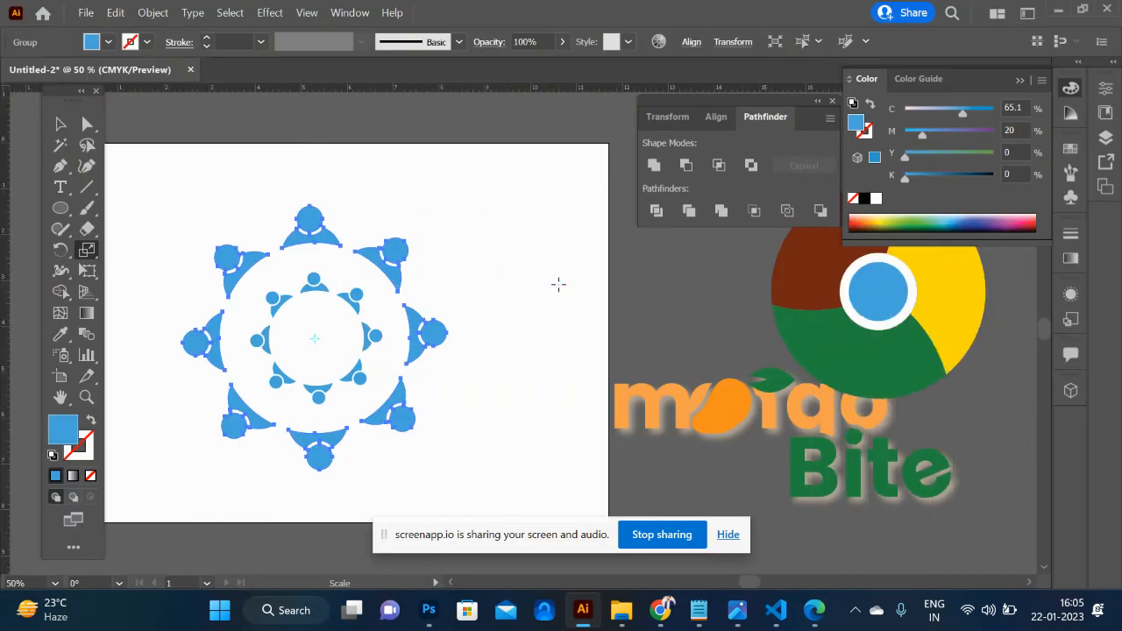
scroll(558, 284, "down", 2)
- Switch to the browser and examine the navy Adobe Stock wedding invitation with the gold mandala
key("alt+Tab")
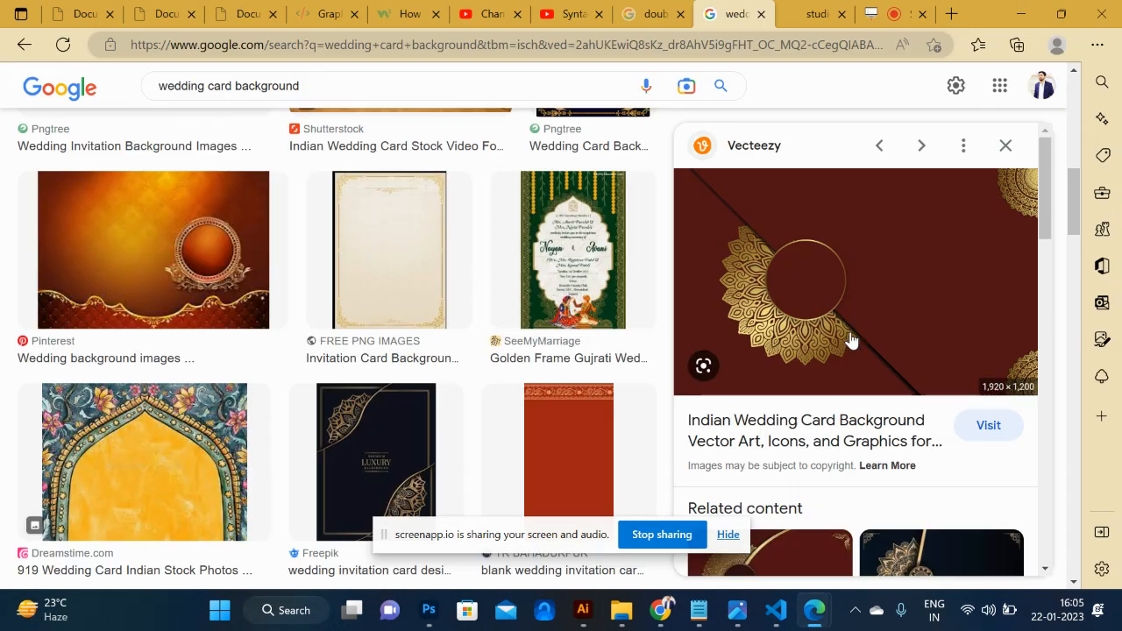
scroll(649, 282, "up", 5)
scroll(650, 282, "up", 4)
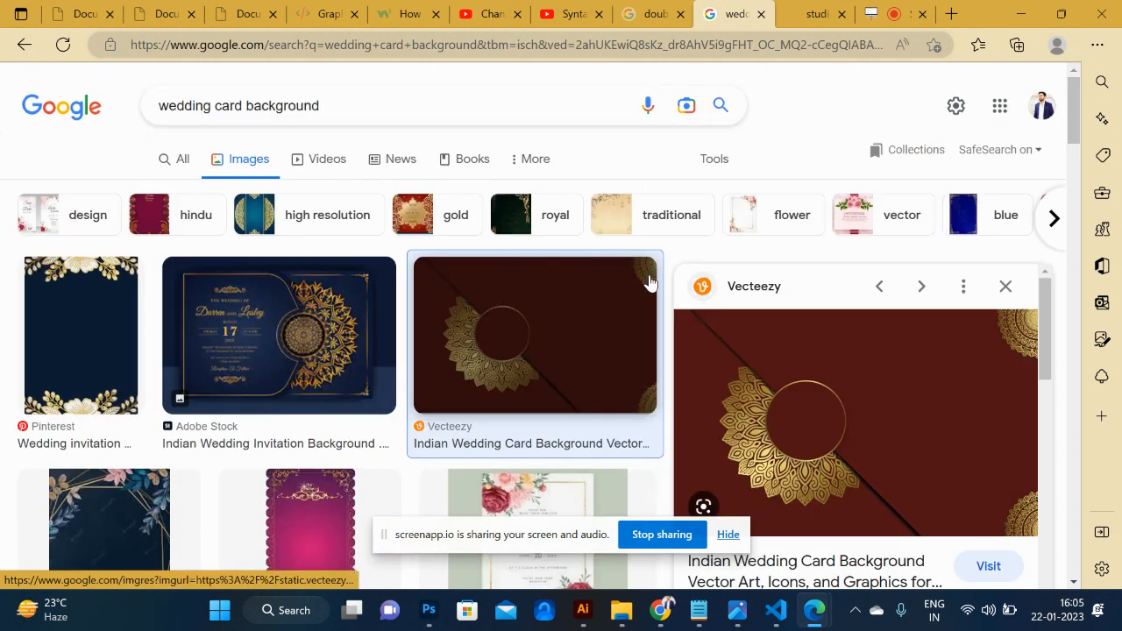
left_click(298, 321)
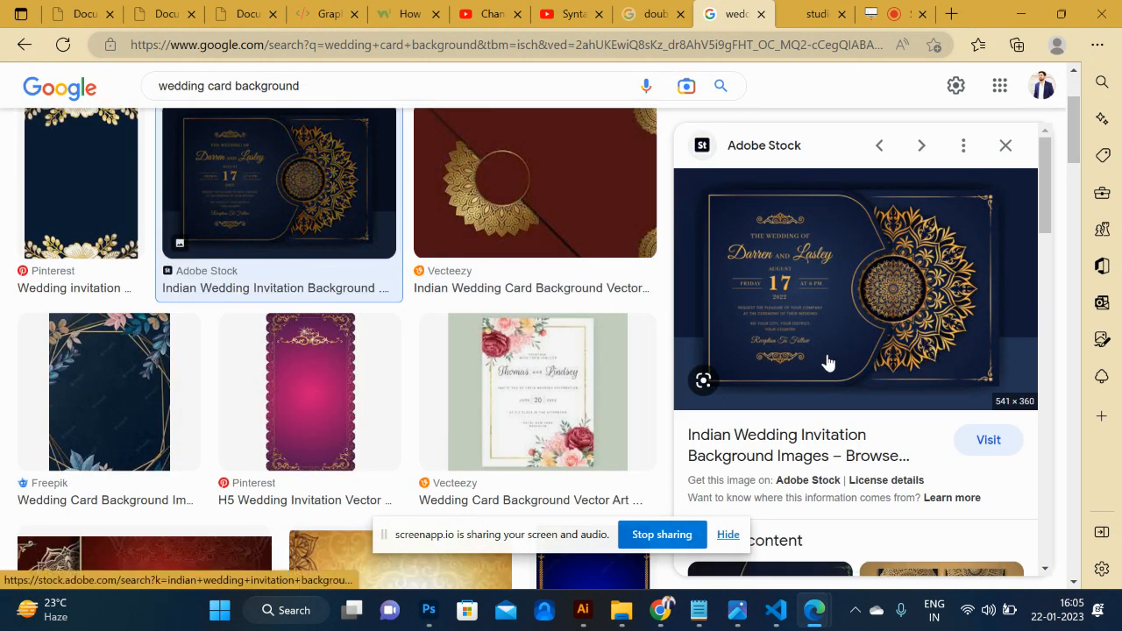
- Switch back to Illustrator and review the nested figure rings together with the other logo designs
key("alt+Tab")
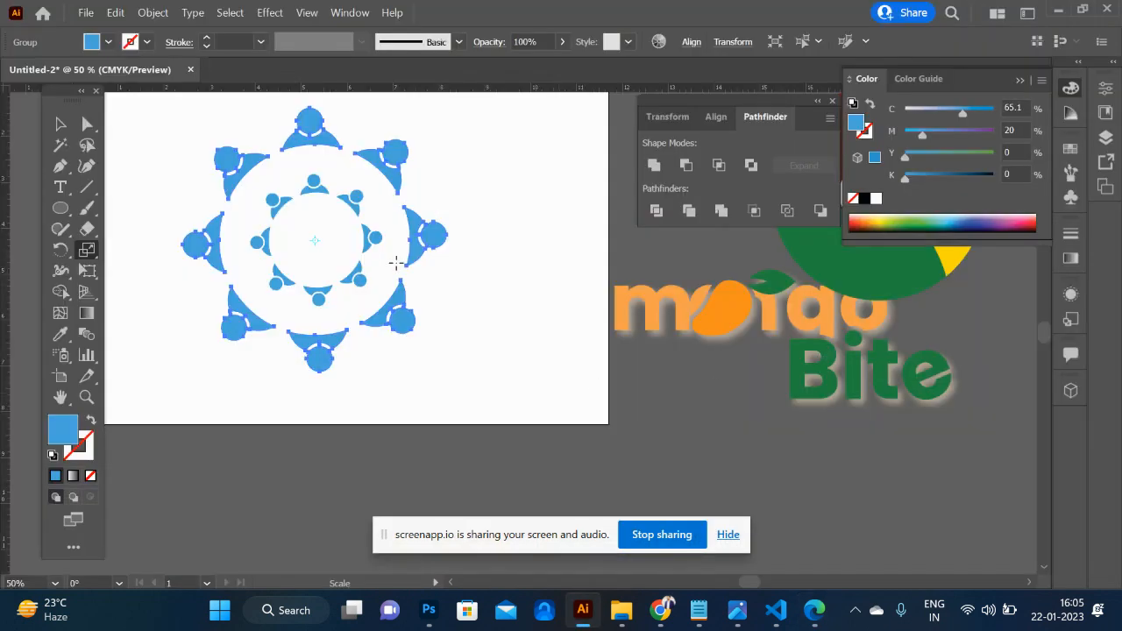
key("ctrl+minus")
key("ctrl+minus")
key("ctrl+minus")
key("ctrl+minus")
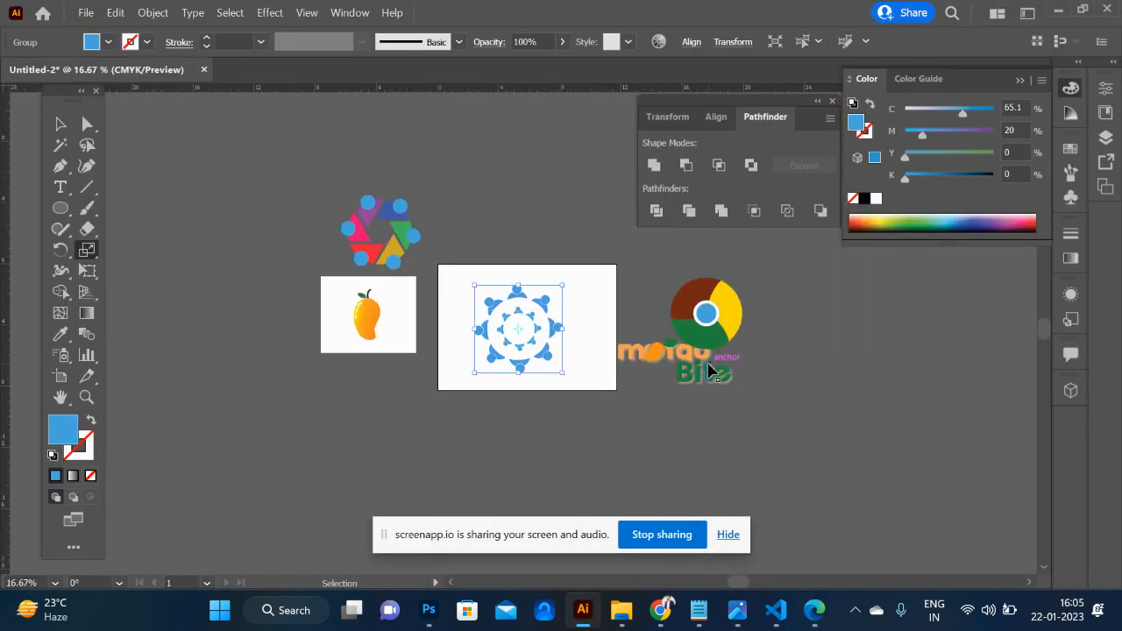
key("ctrl+plus")
key("ctrl+plus")
key("ctrl+plus")
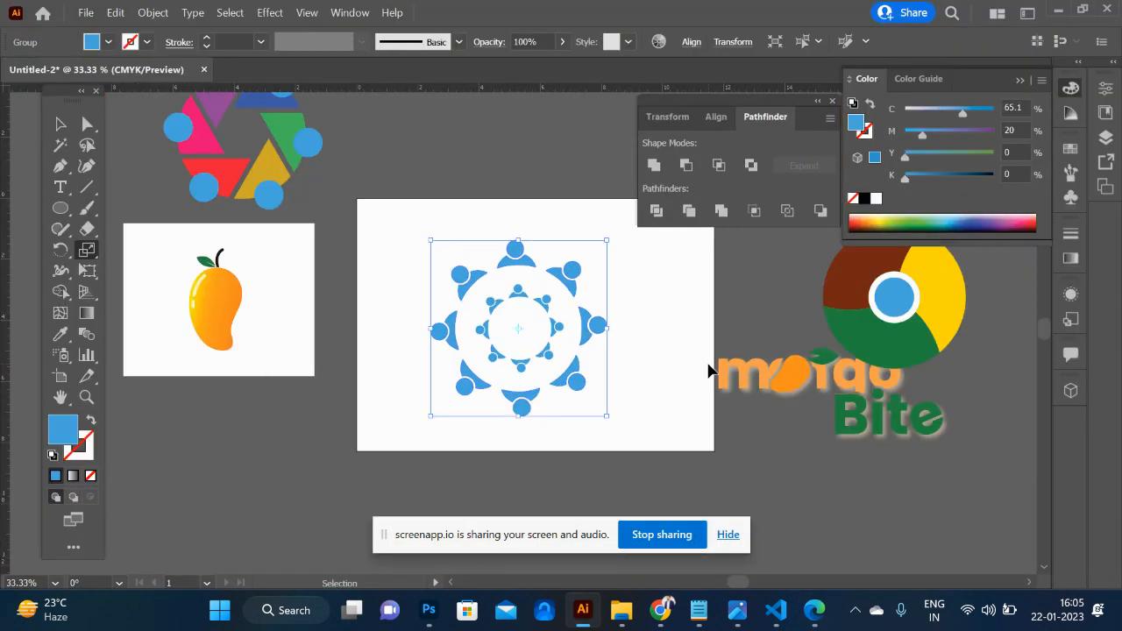